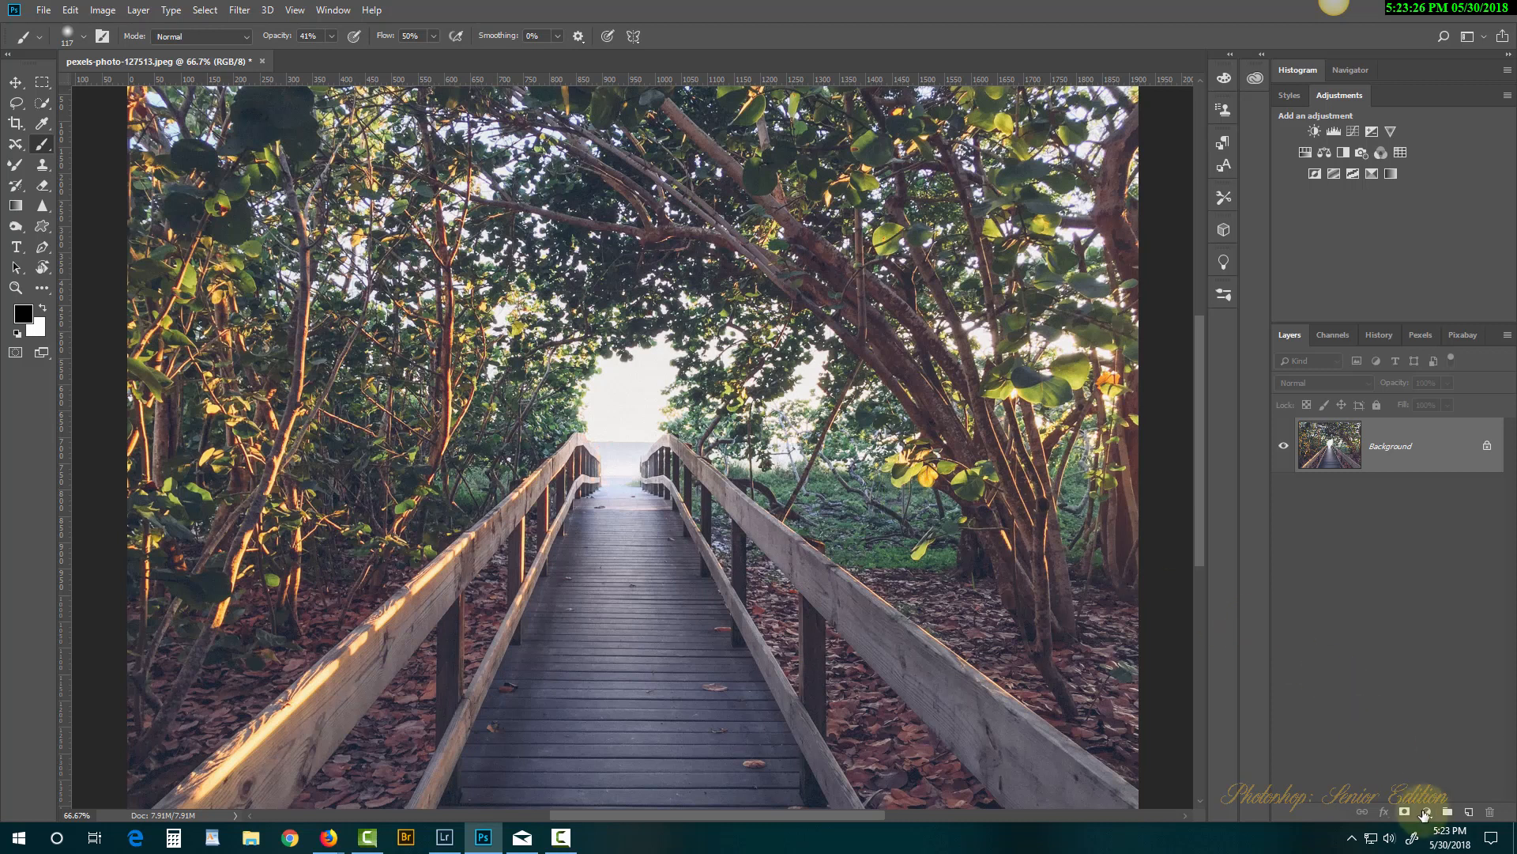
# Add a Gradient Map adjustment layer above the Background and apply the Sepia 4 photographic toning preset to it.
pyautogui.click(1427, 811)
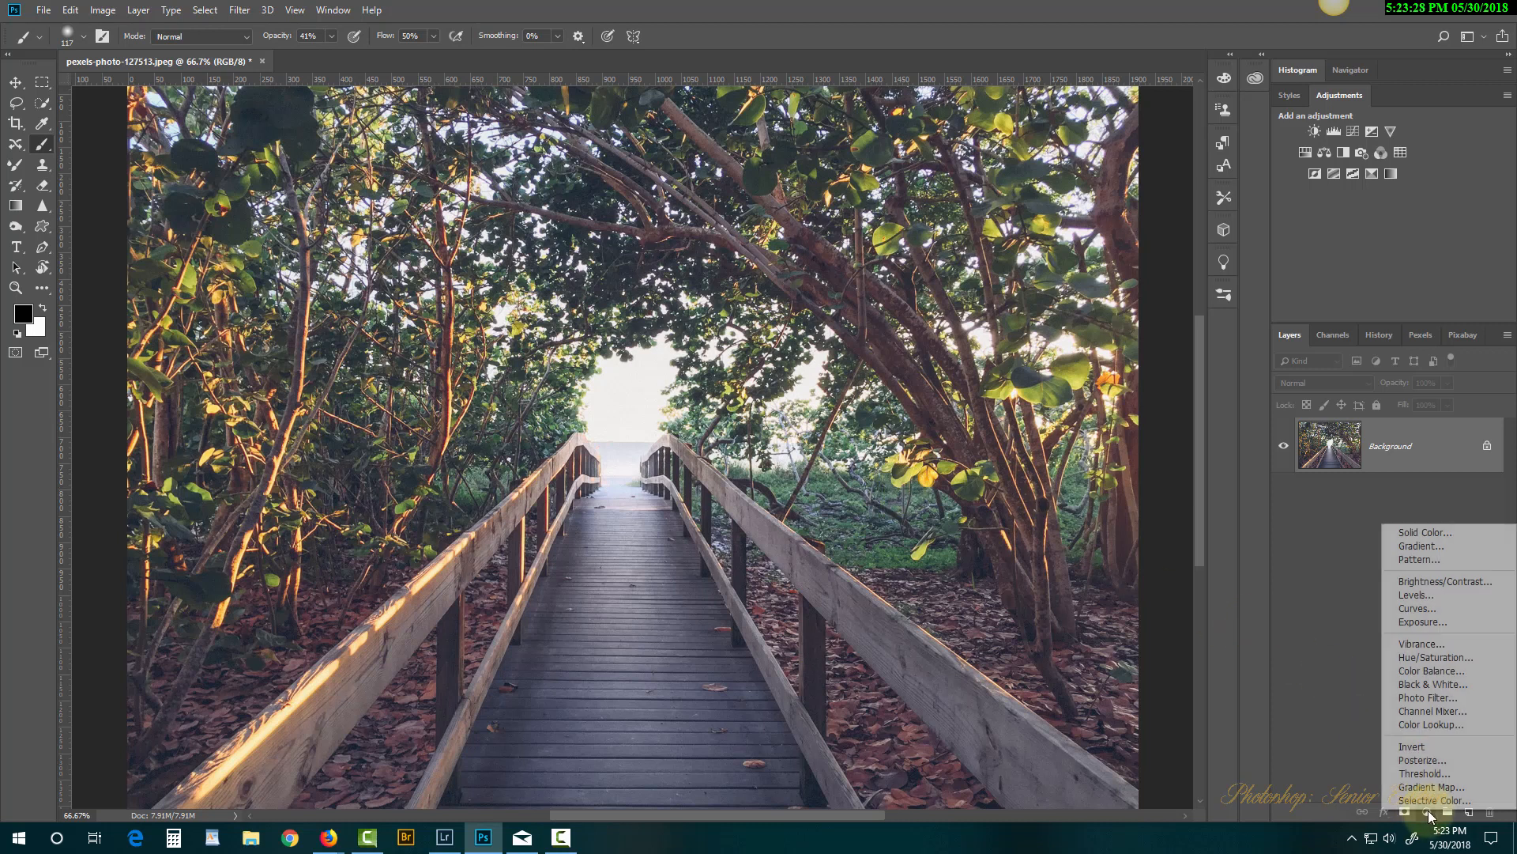
pyautogui.click(1432, 788)
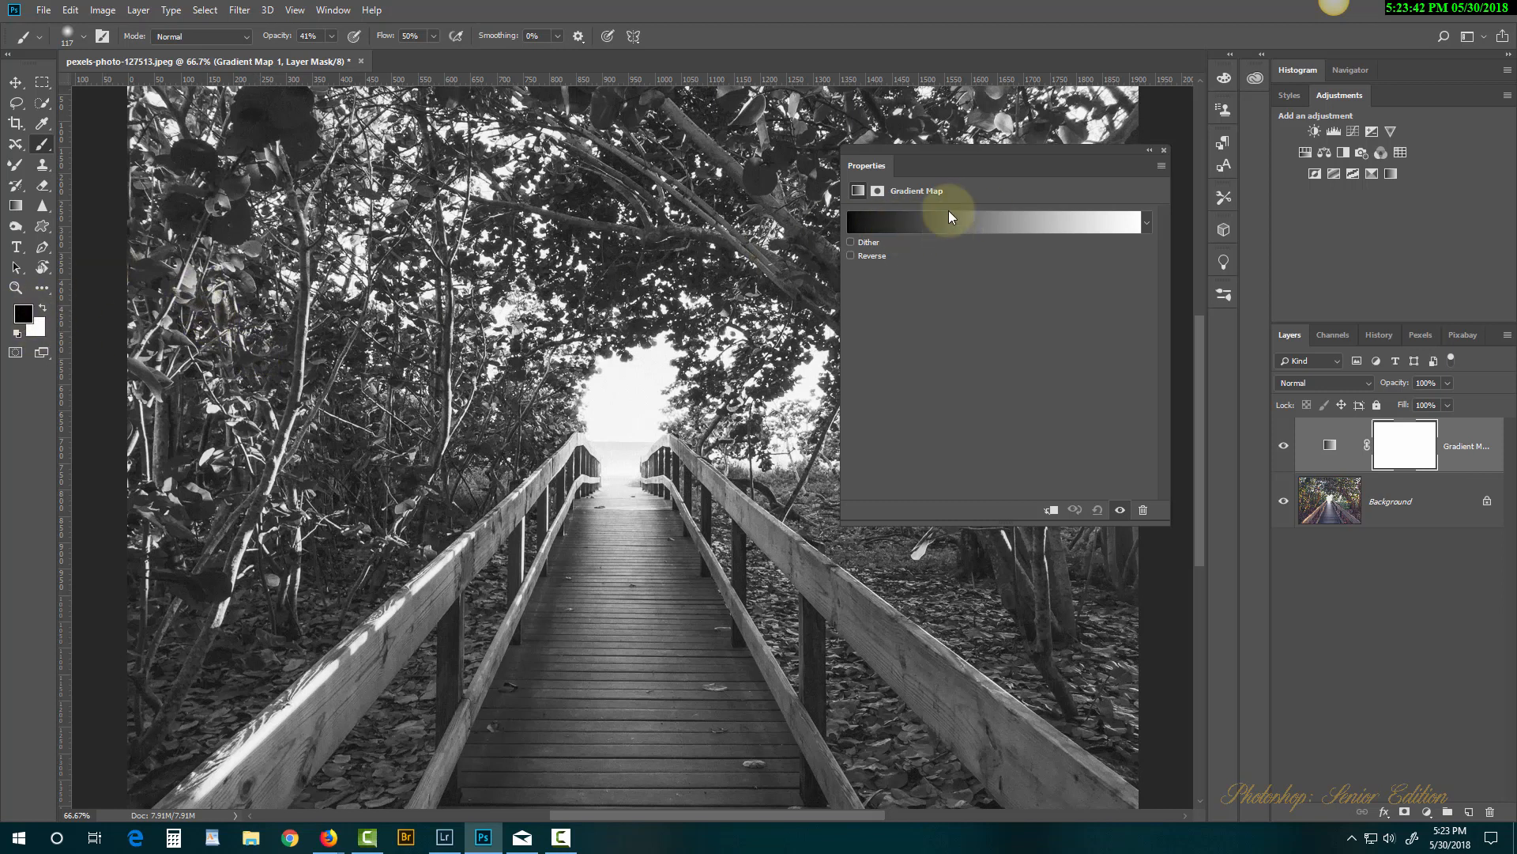
pyautogui.click(965, 223)
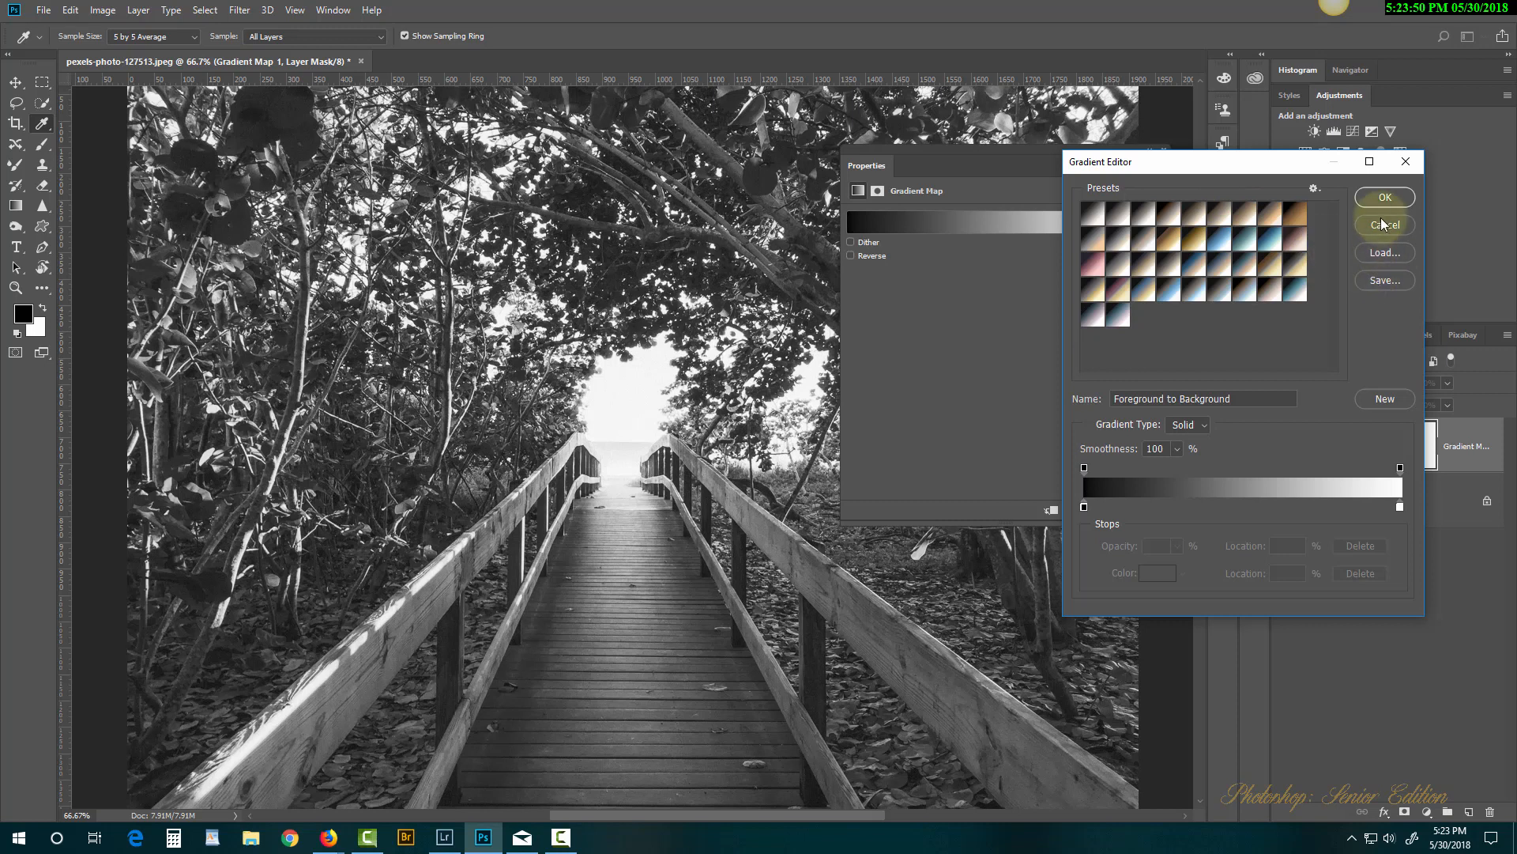
pyautogui.click(1314, 190)
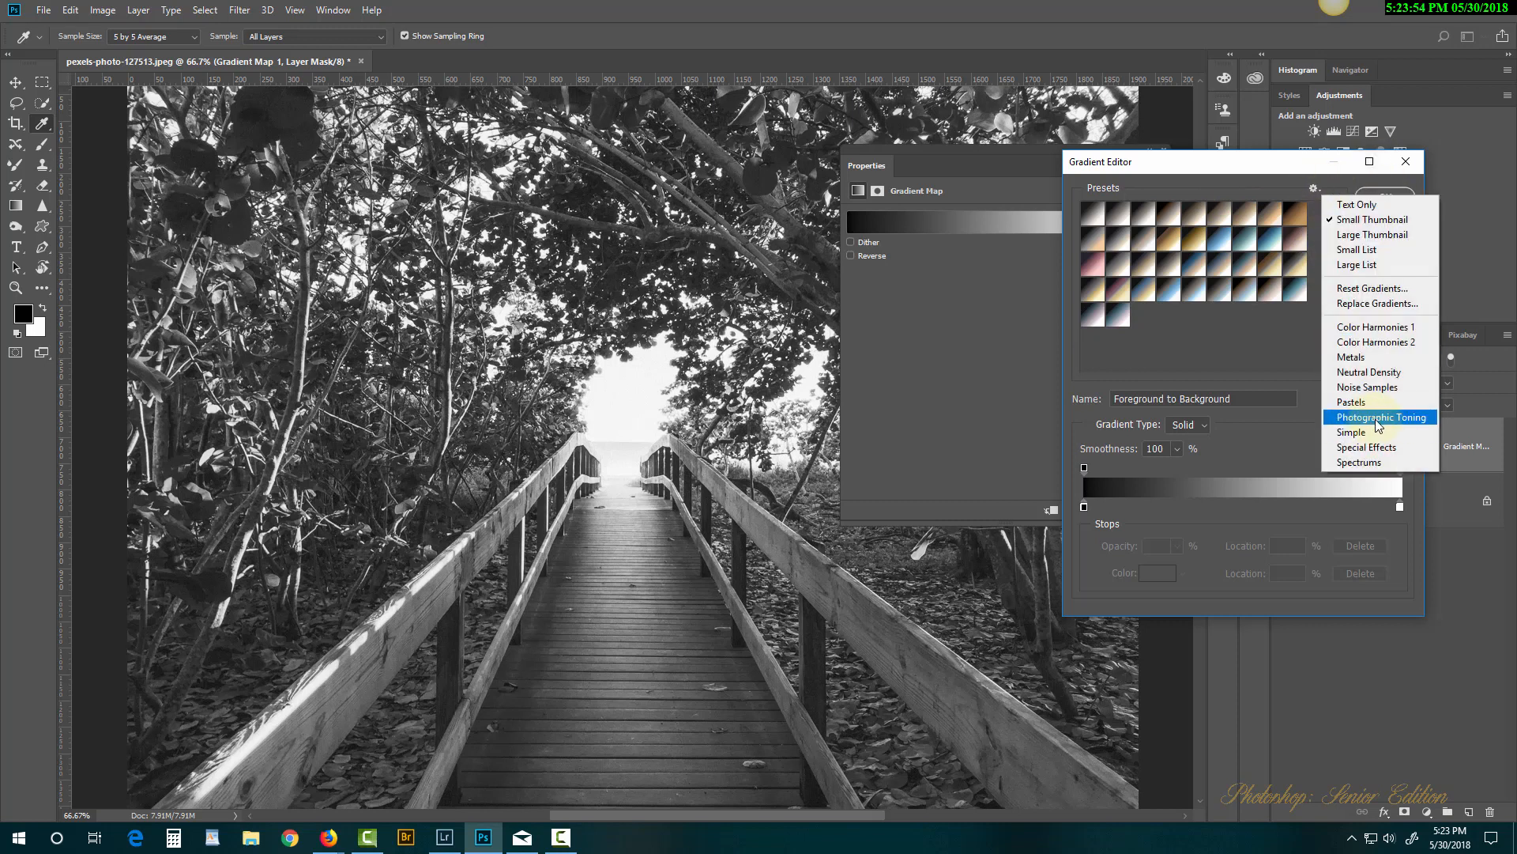
pyautogui.click(1300, 157)
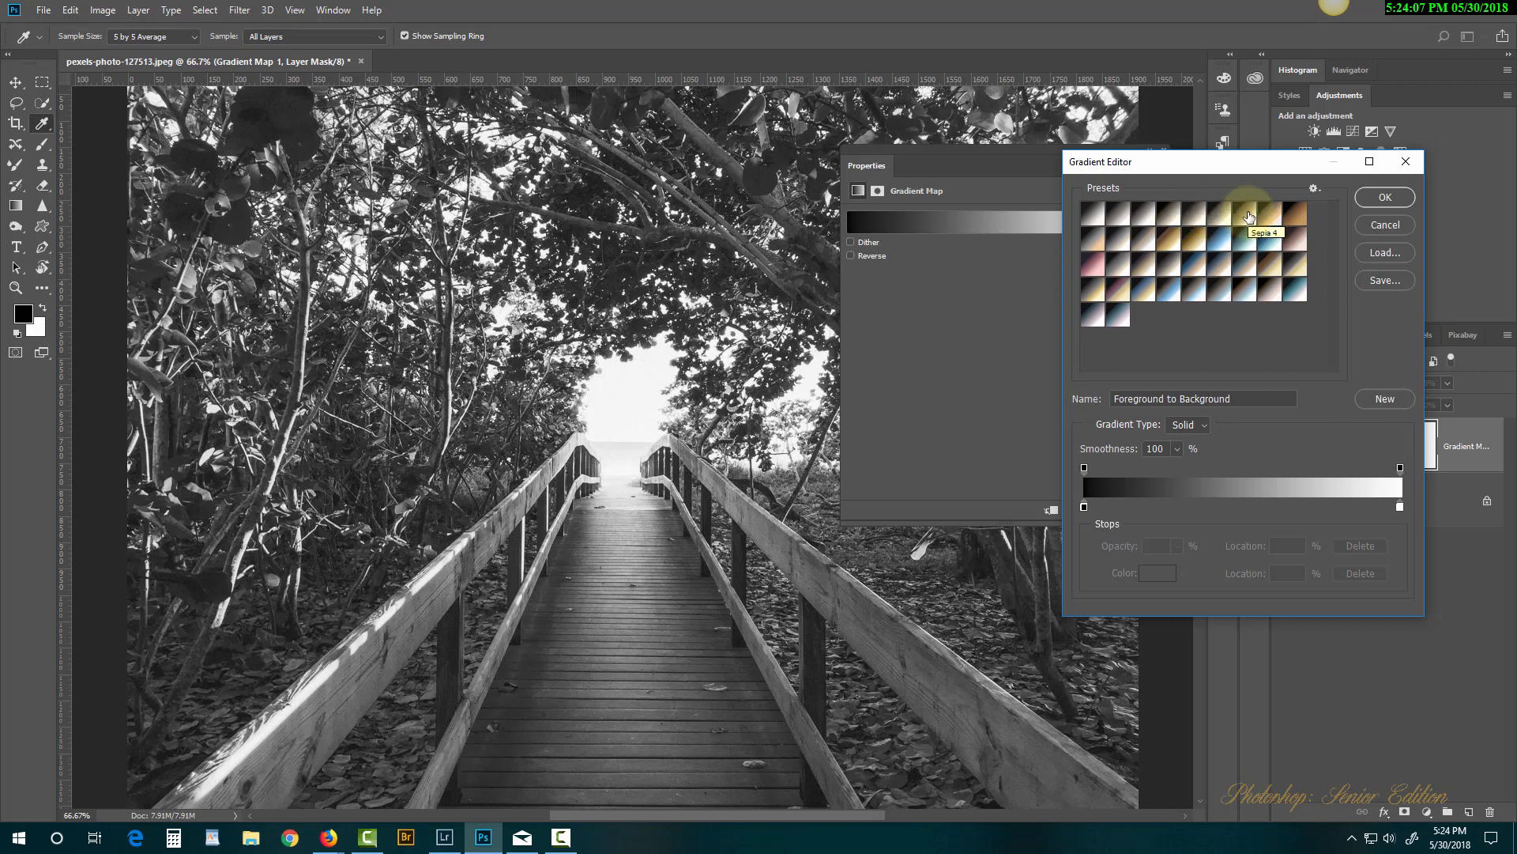
pyautogui.click(1249, 217)
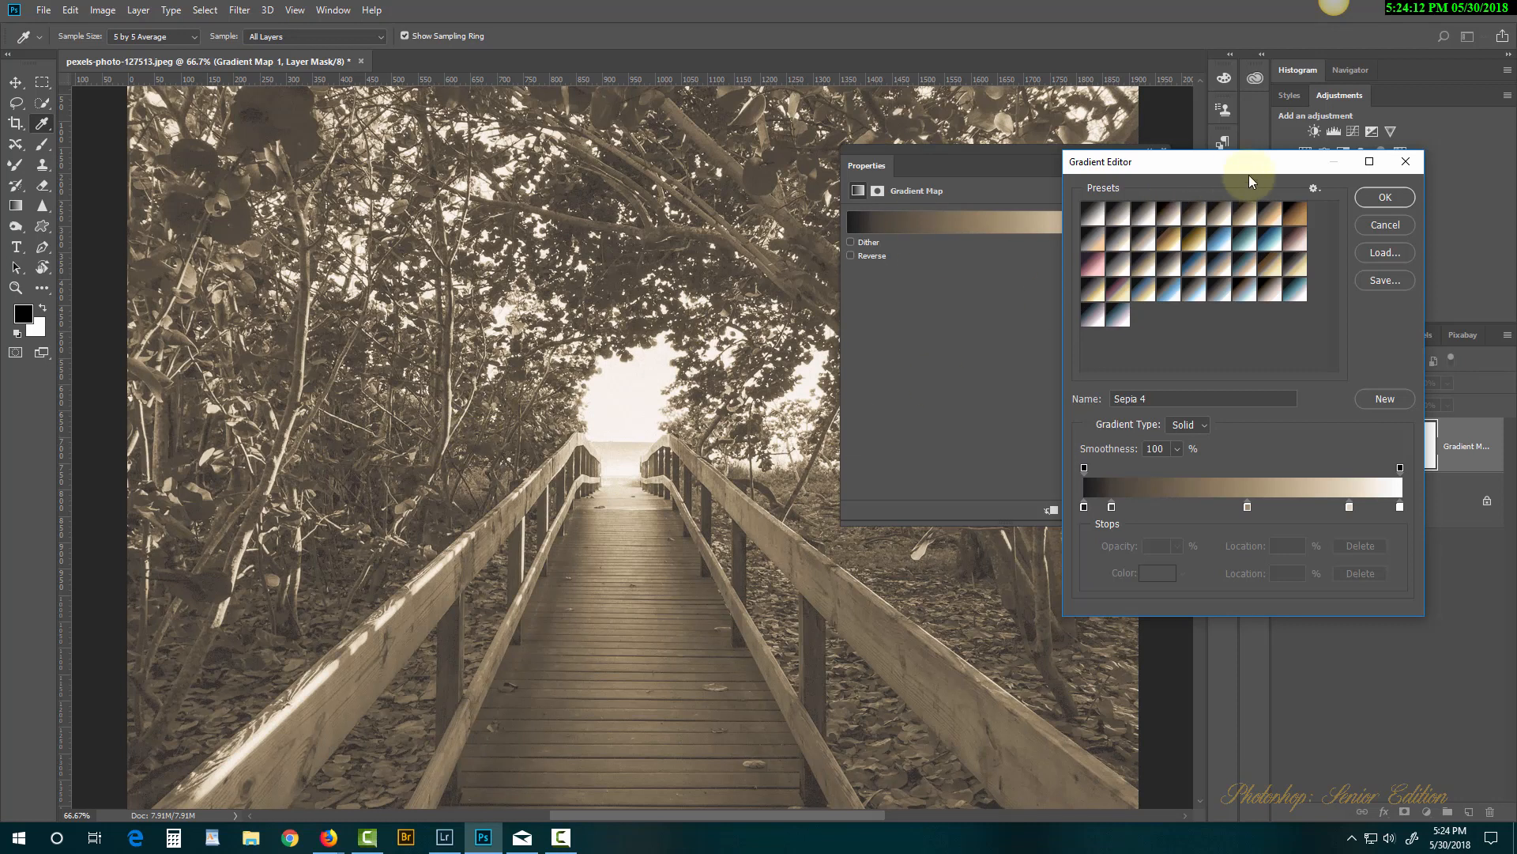
pyautogui.moveTo(1269, 164); pyautogui.dragTo(1018, 161)
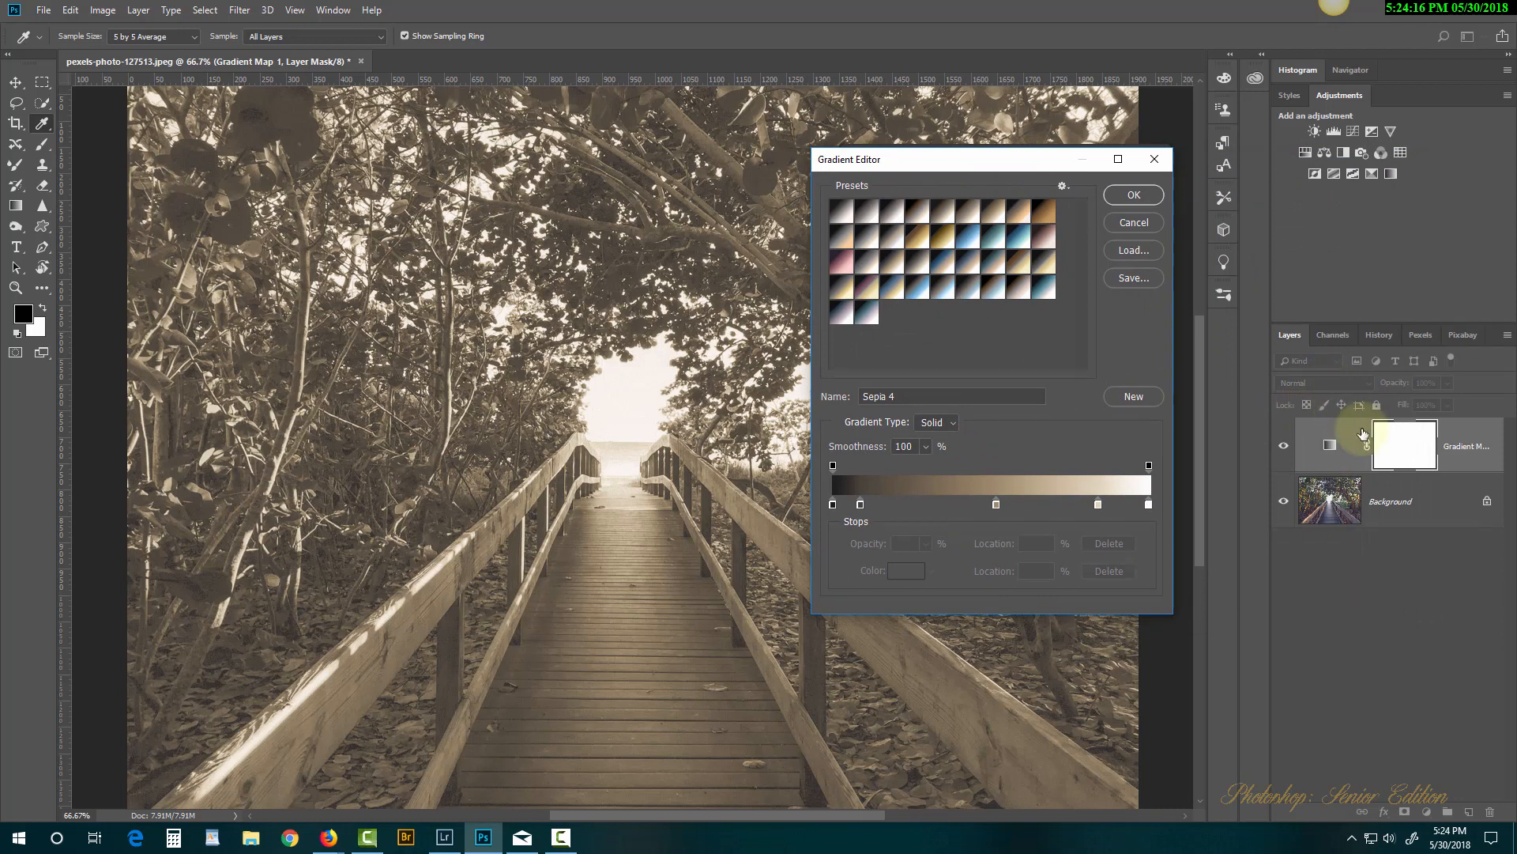
pyautogui.click(1130, 196)
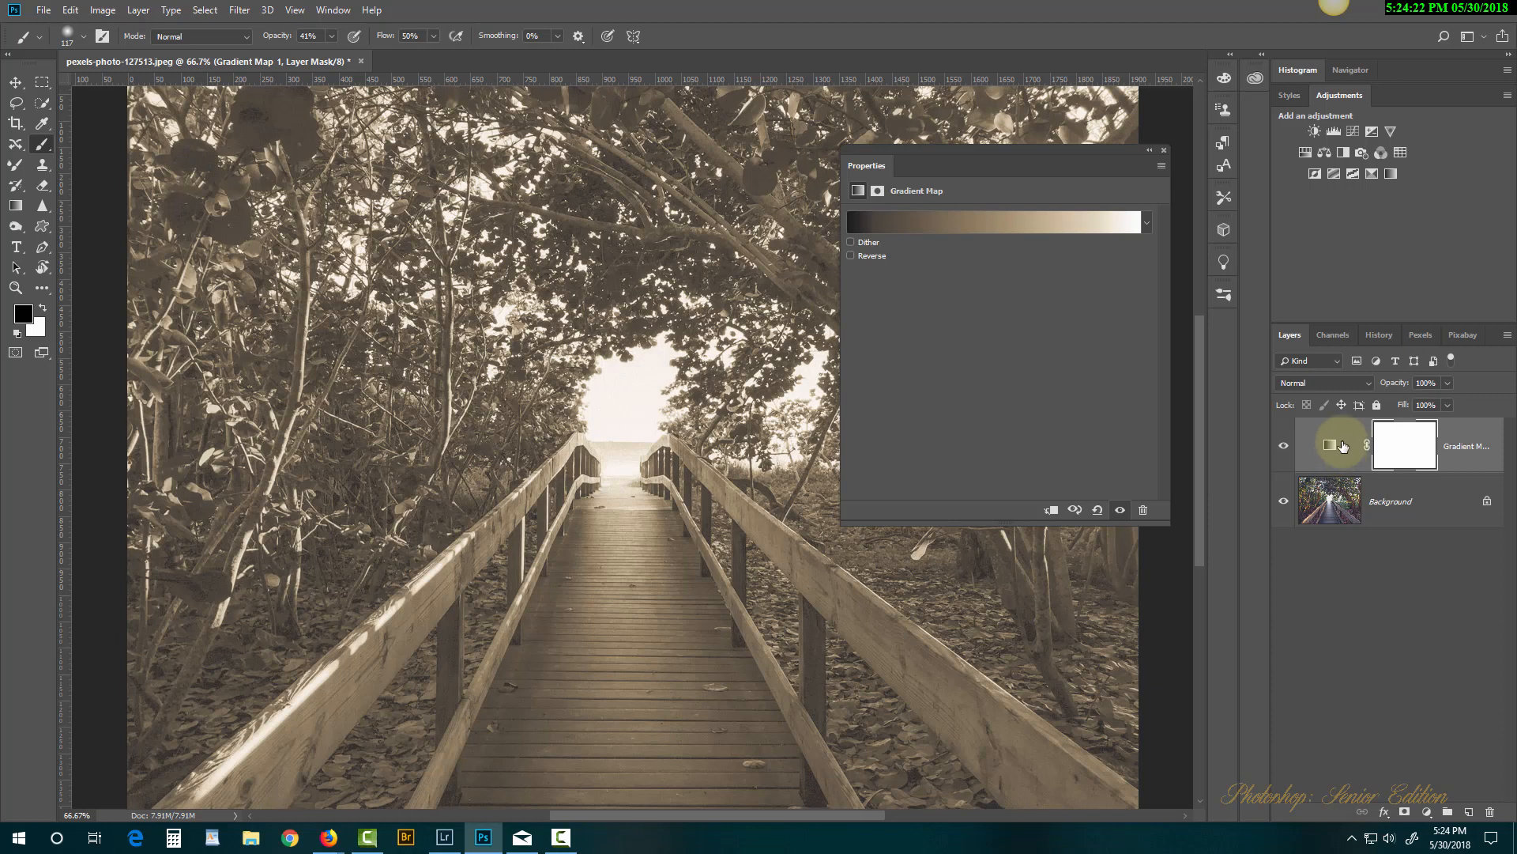
# Set the gradient map layer's blend mode to Soft Light and compare the photo with that layer hidden and shown.
pyautogui.click(1305, 380)
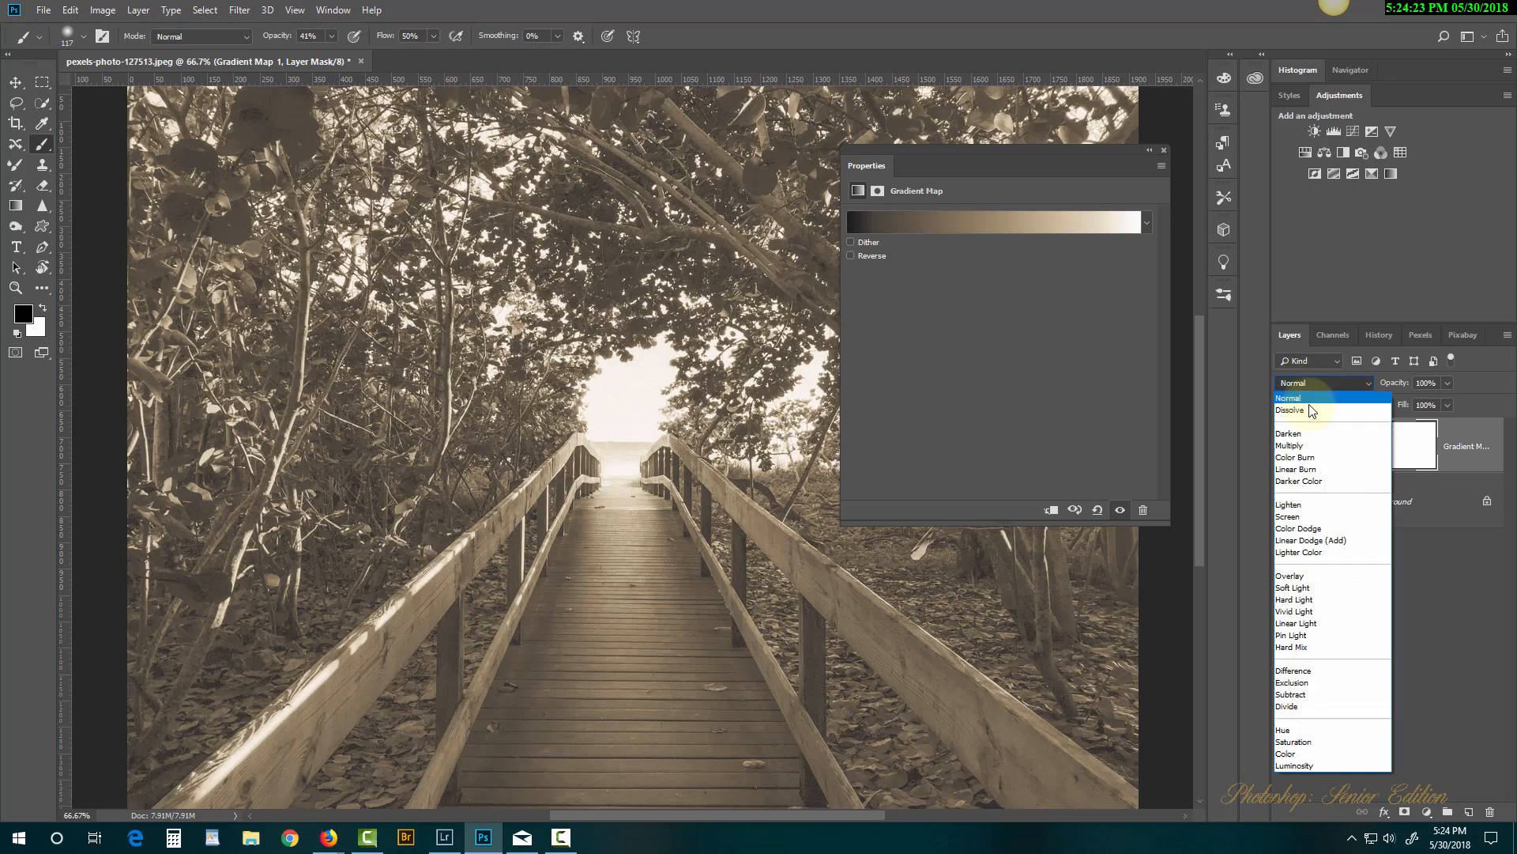
pyautogui.click(1296, 588)
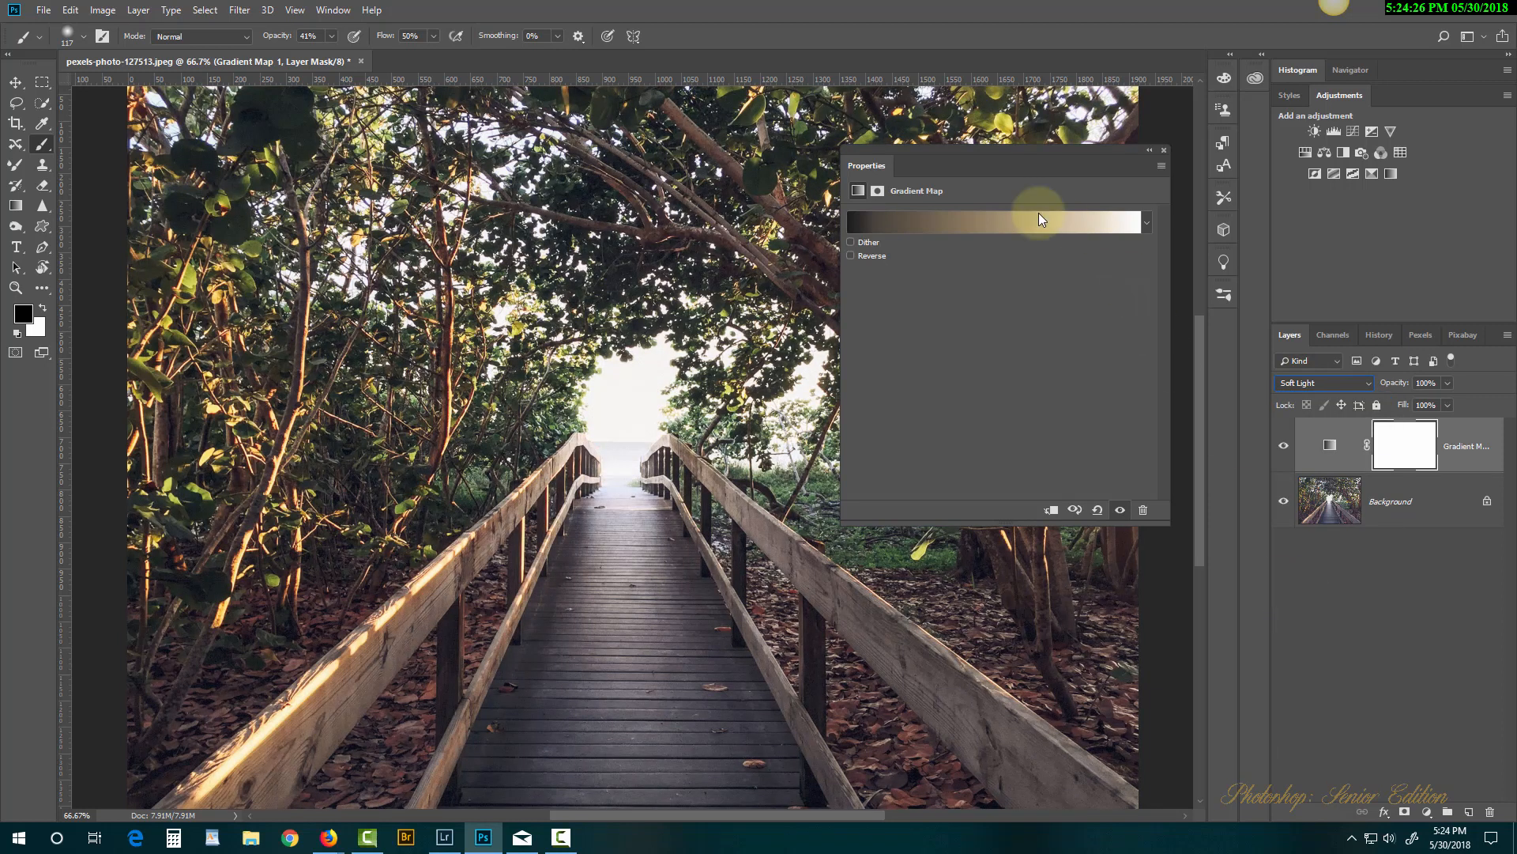
pyautogui.click(1166, 147)
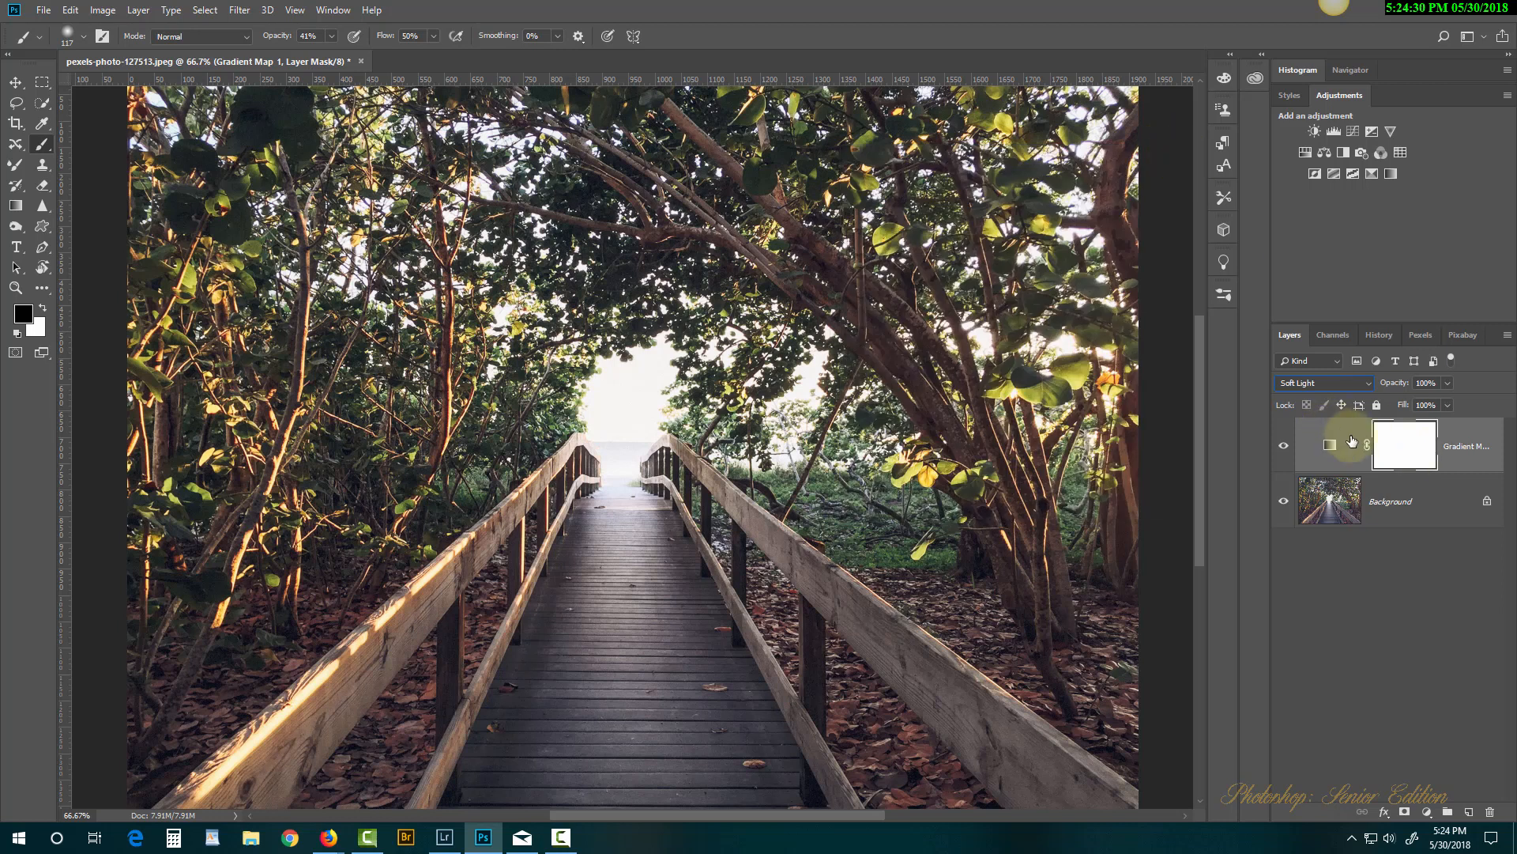
pyautogui.click(1283, 449)
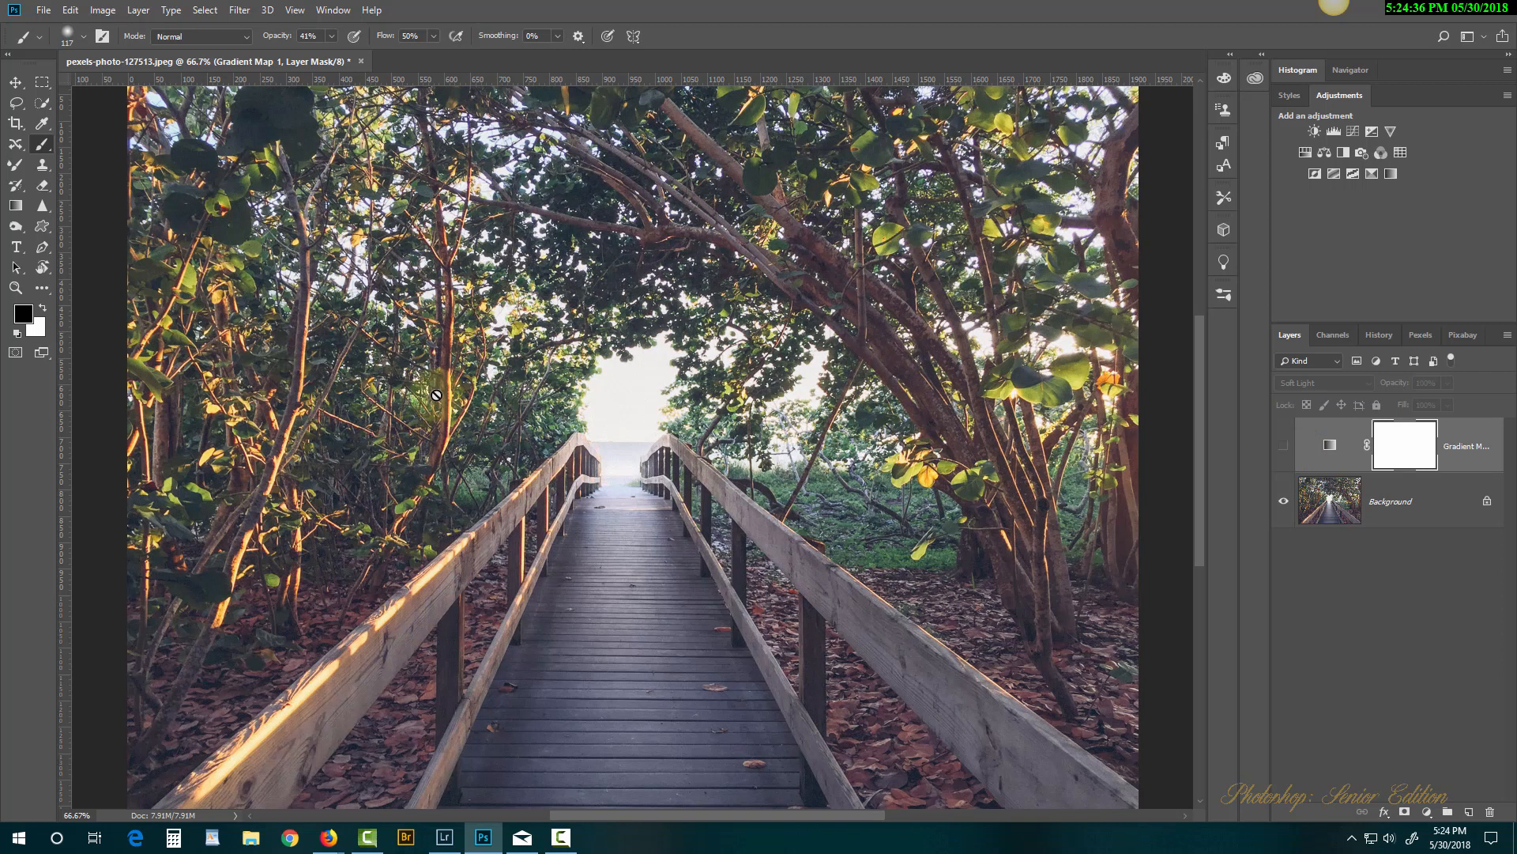
pyautogui.click(1284, 447)
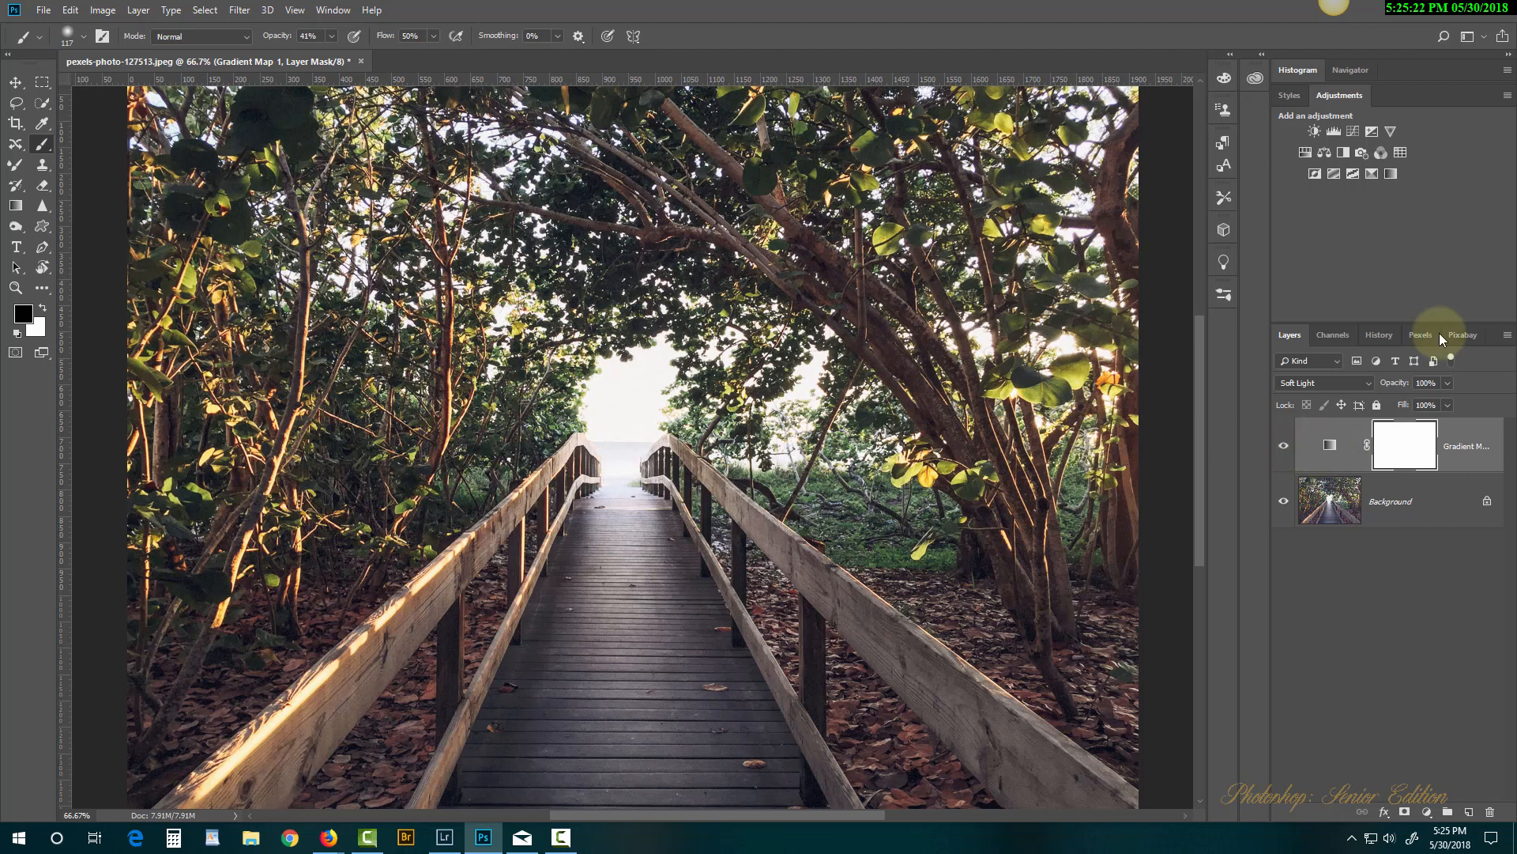
# Add a Hue/Saturation adjustment layer above the gradient map and try shifting its Master hue.
pyautogui.click(1302, 151)
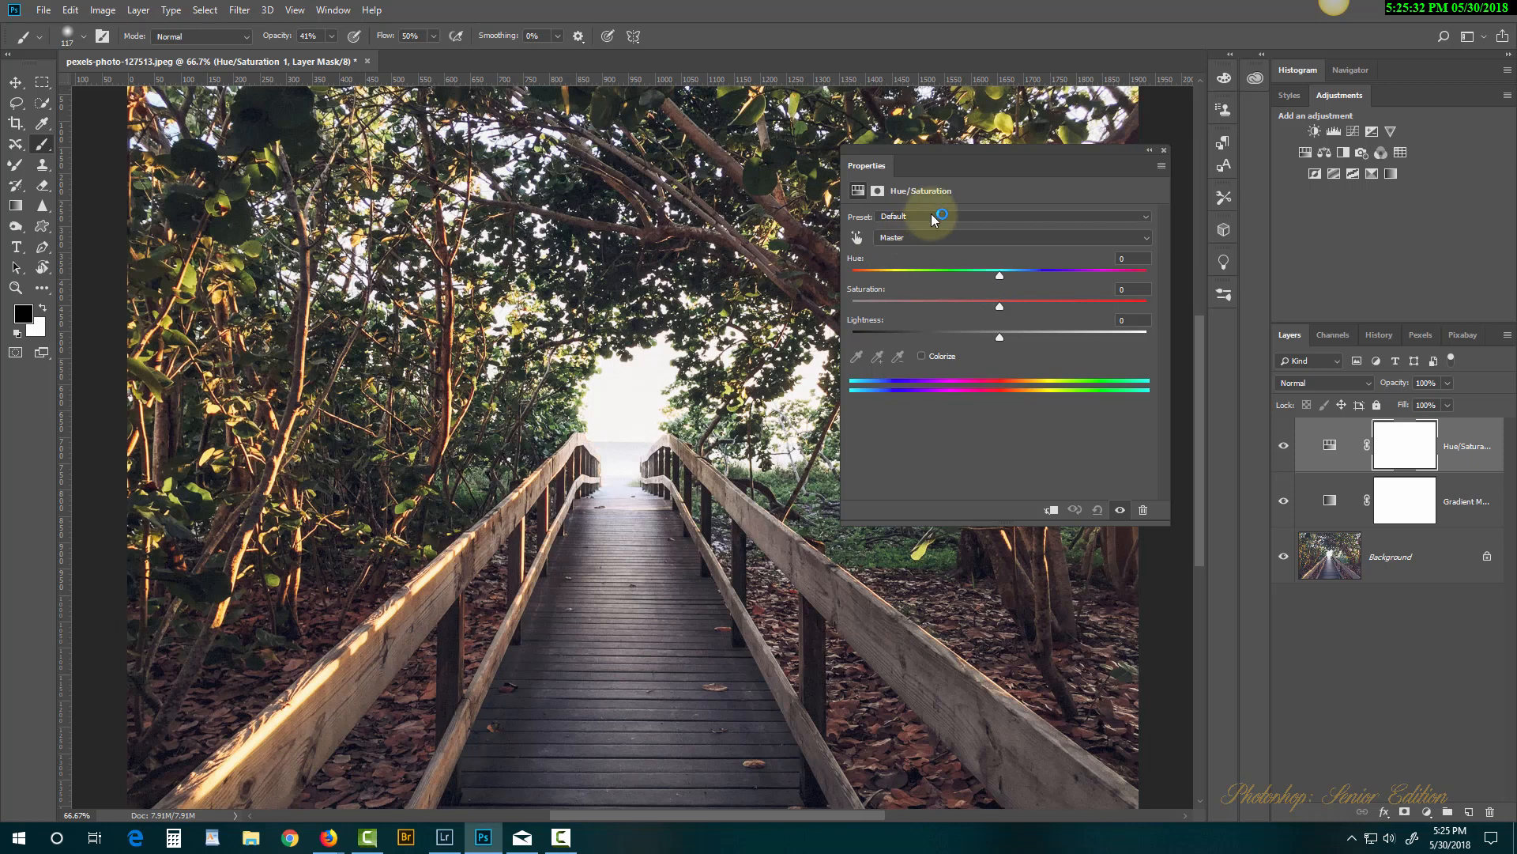
pyautogui.click(995, 240)
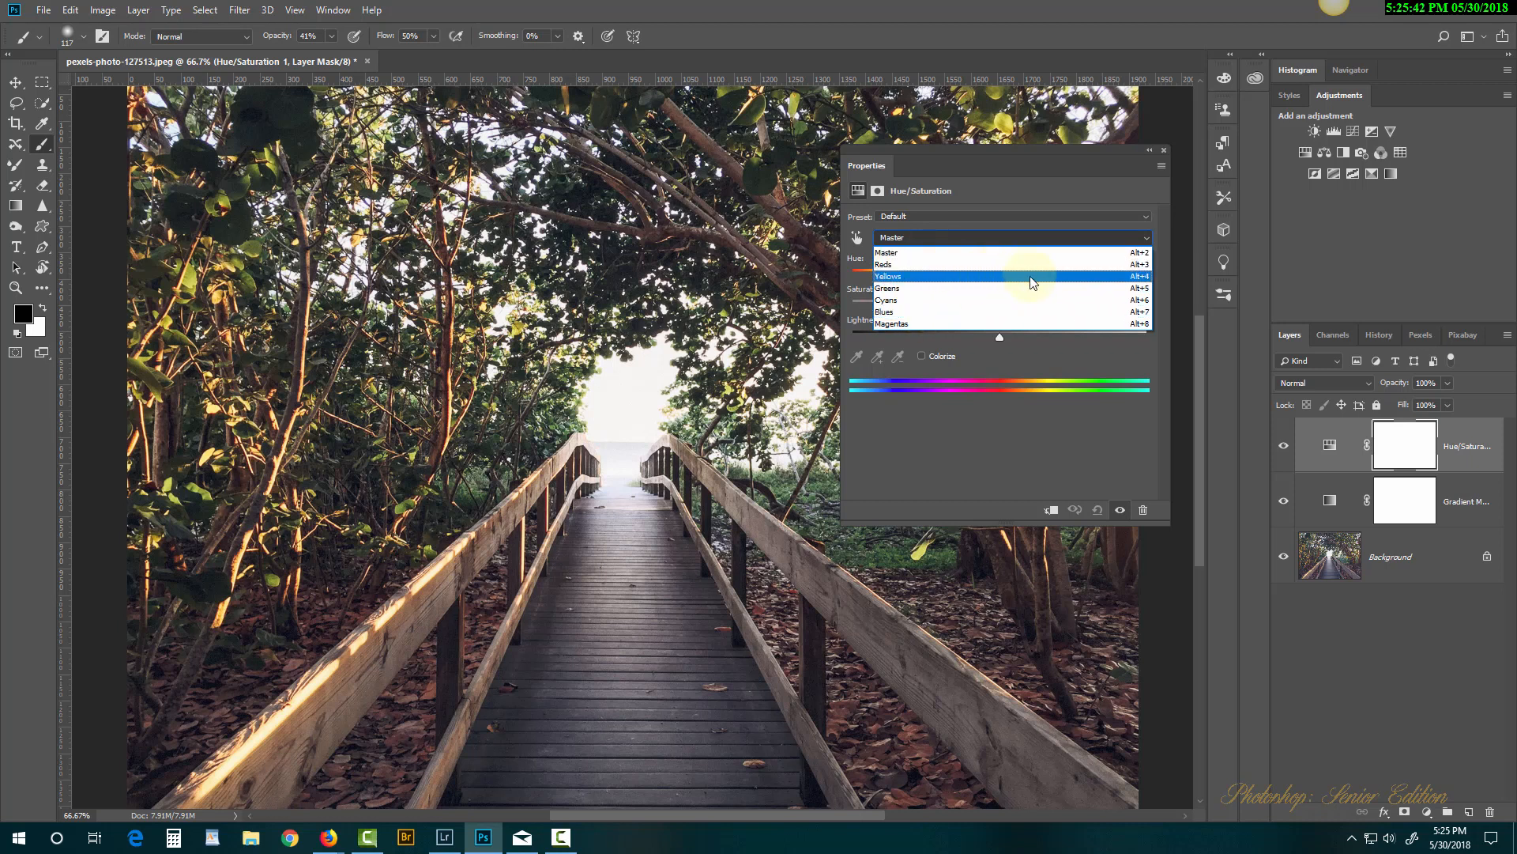
pyautogui.click(1000, 230)
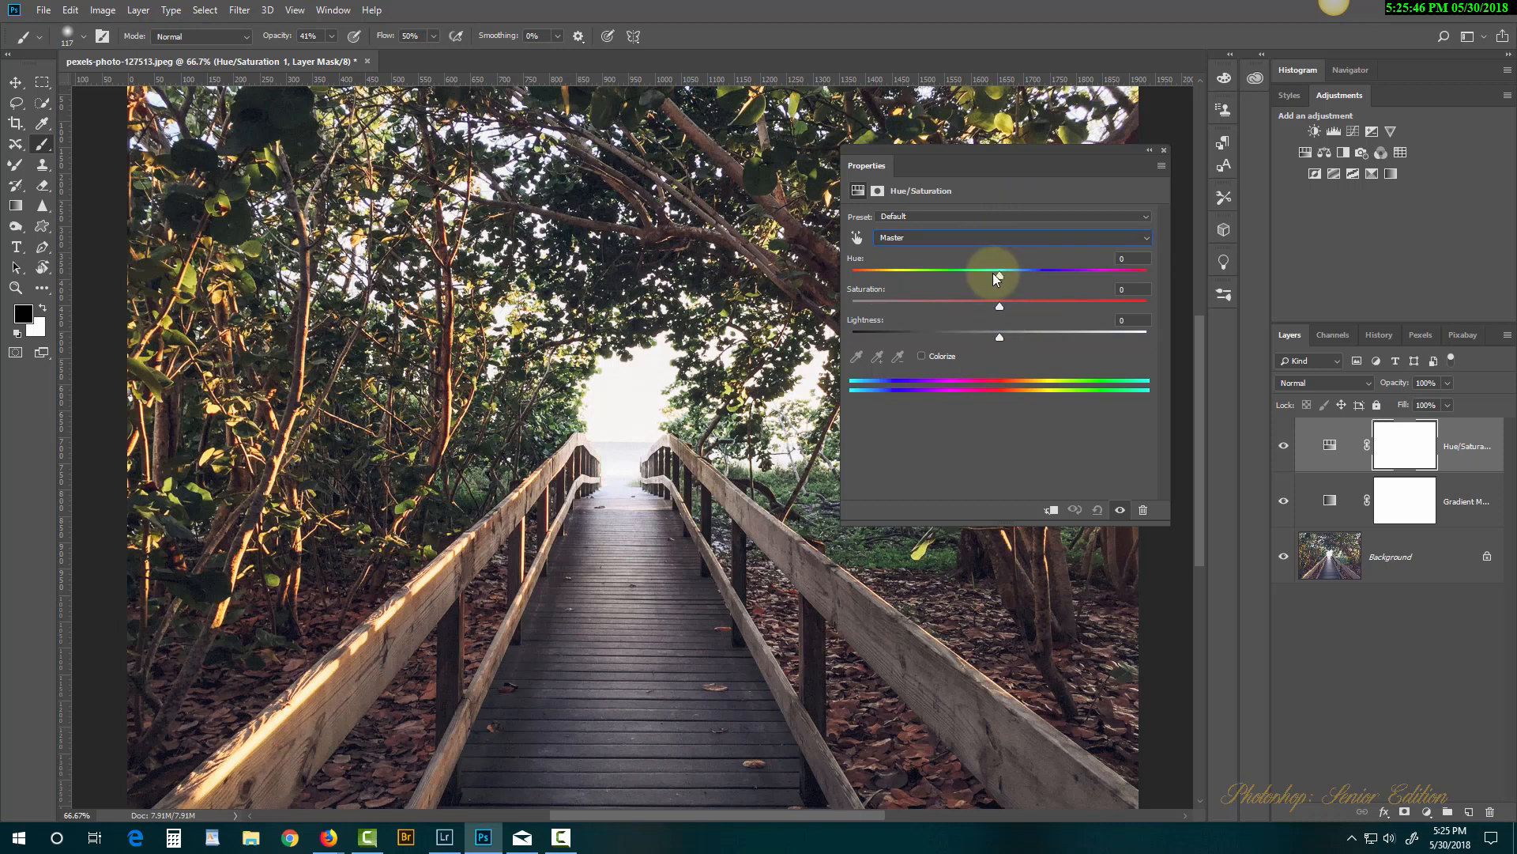
pyautogui.moveTo(999, 275)
pyautogui.mouseDown()
pyautogui.moveTo(928, 278)
pyautogui.moveTo(1064, 277)
pyautogui.moveTo(956, 281)
pyautogui.moveTo(998, 276)
pyautogui.mouseUp()
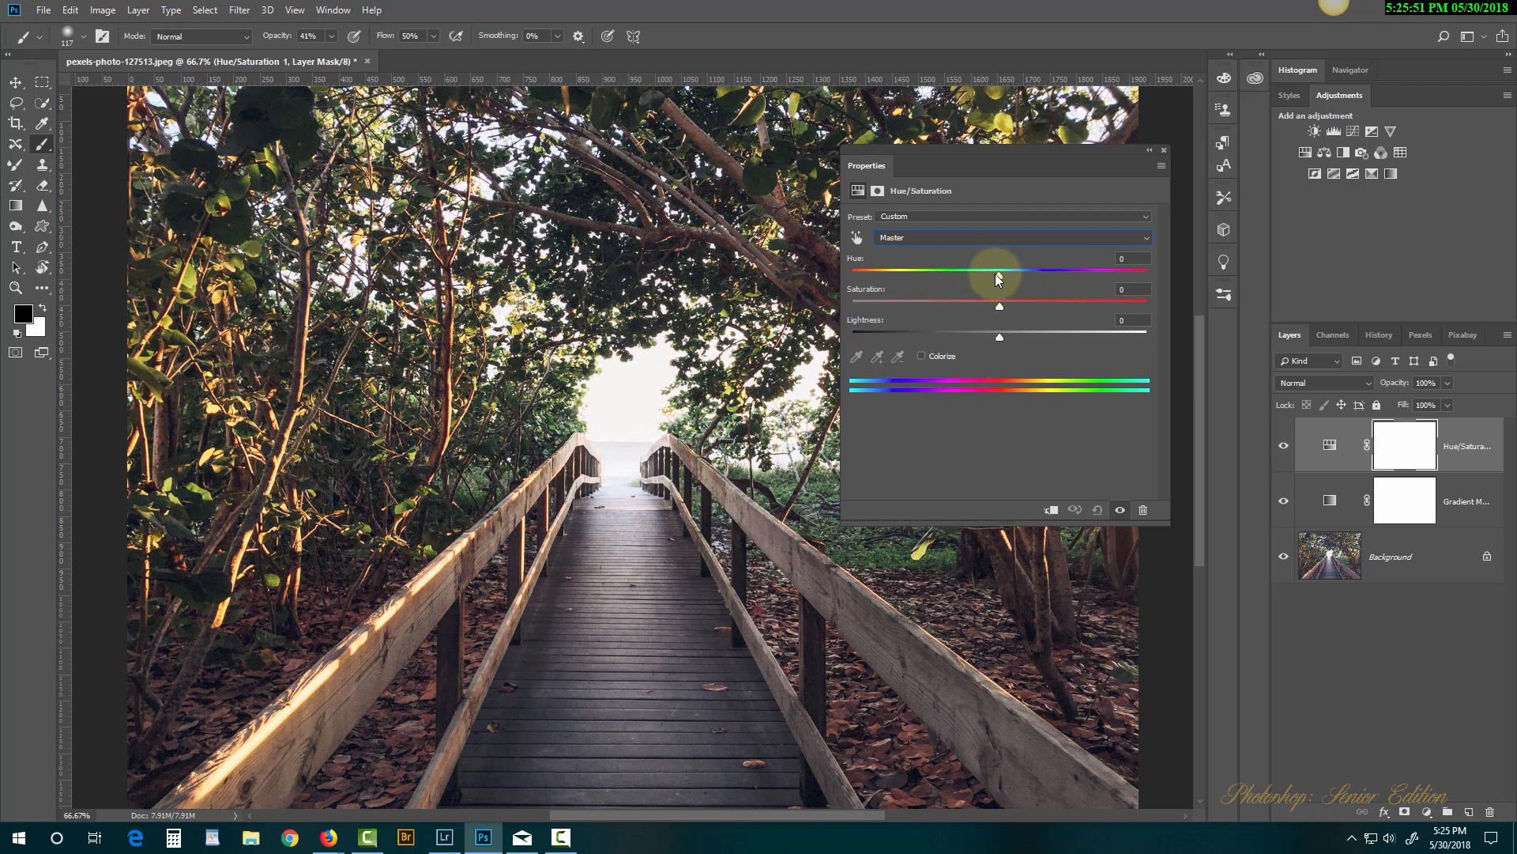
# Try adjusting the Greens hue and raising their saturation to +27, and reset the Hue/Saturation adjustment to its defaults.
pyautogui.click(963, 237)
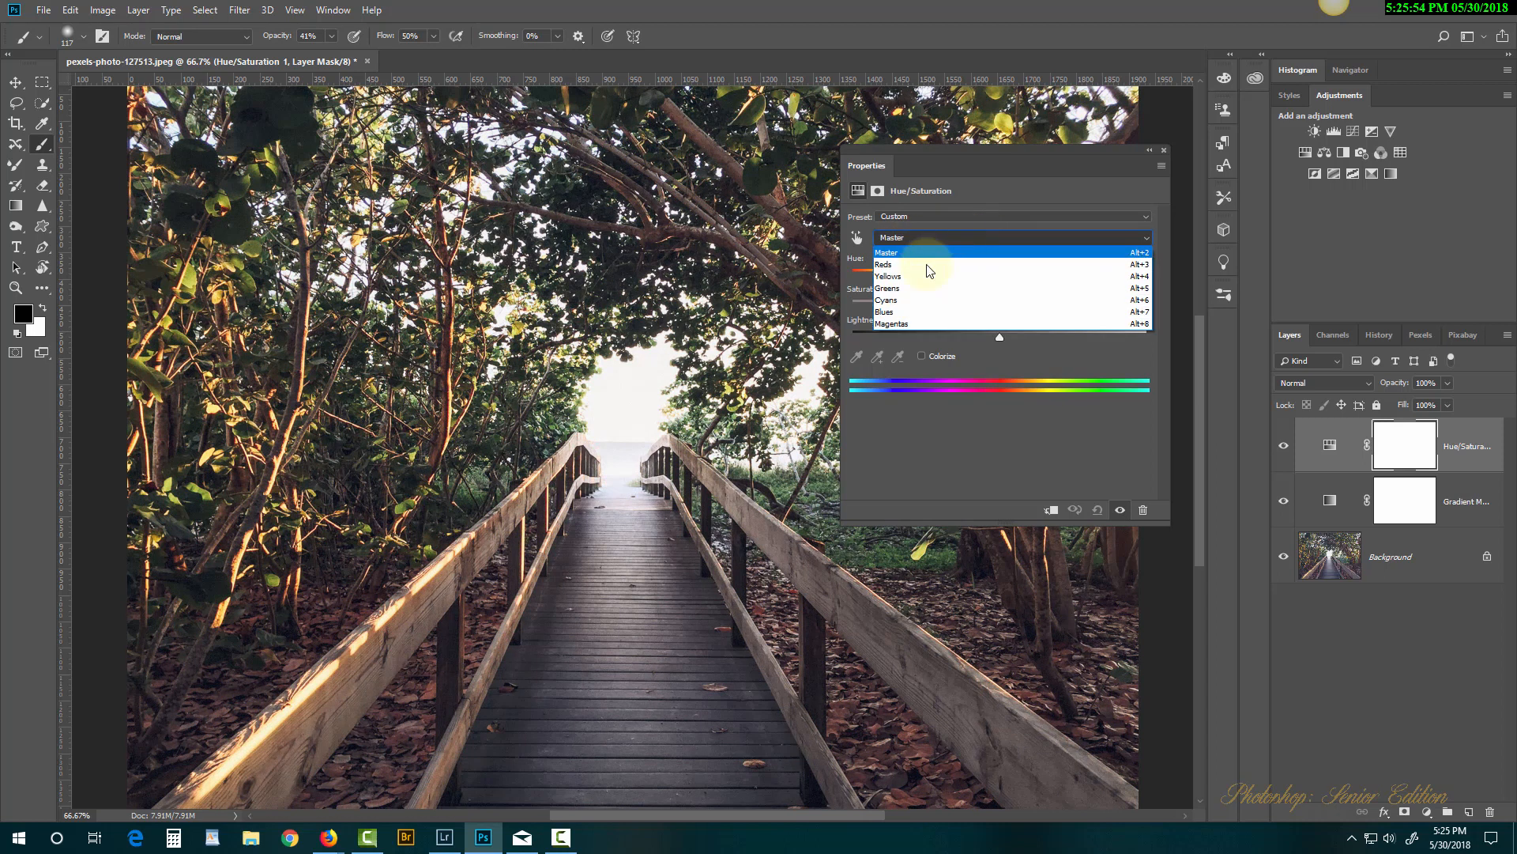
pyautogui.click(907, 291)
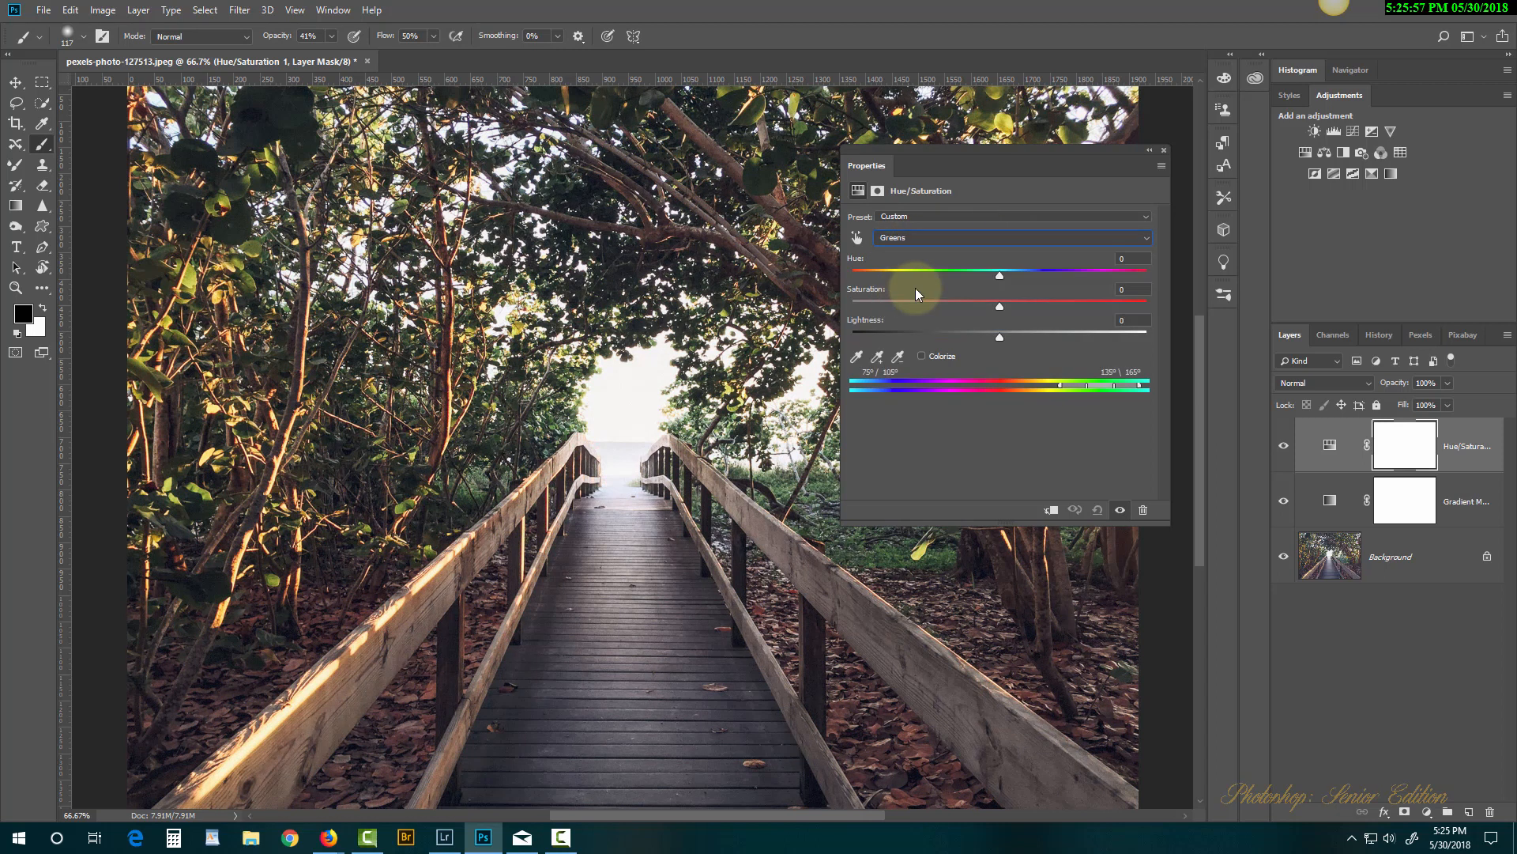
pyautogui.moveTo(999, 277); pyautogui.dragTo(1049, 276)
pyautogui.moveTo(926, 276); pyautogui.dragTo(1037, 324)
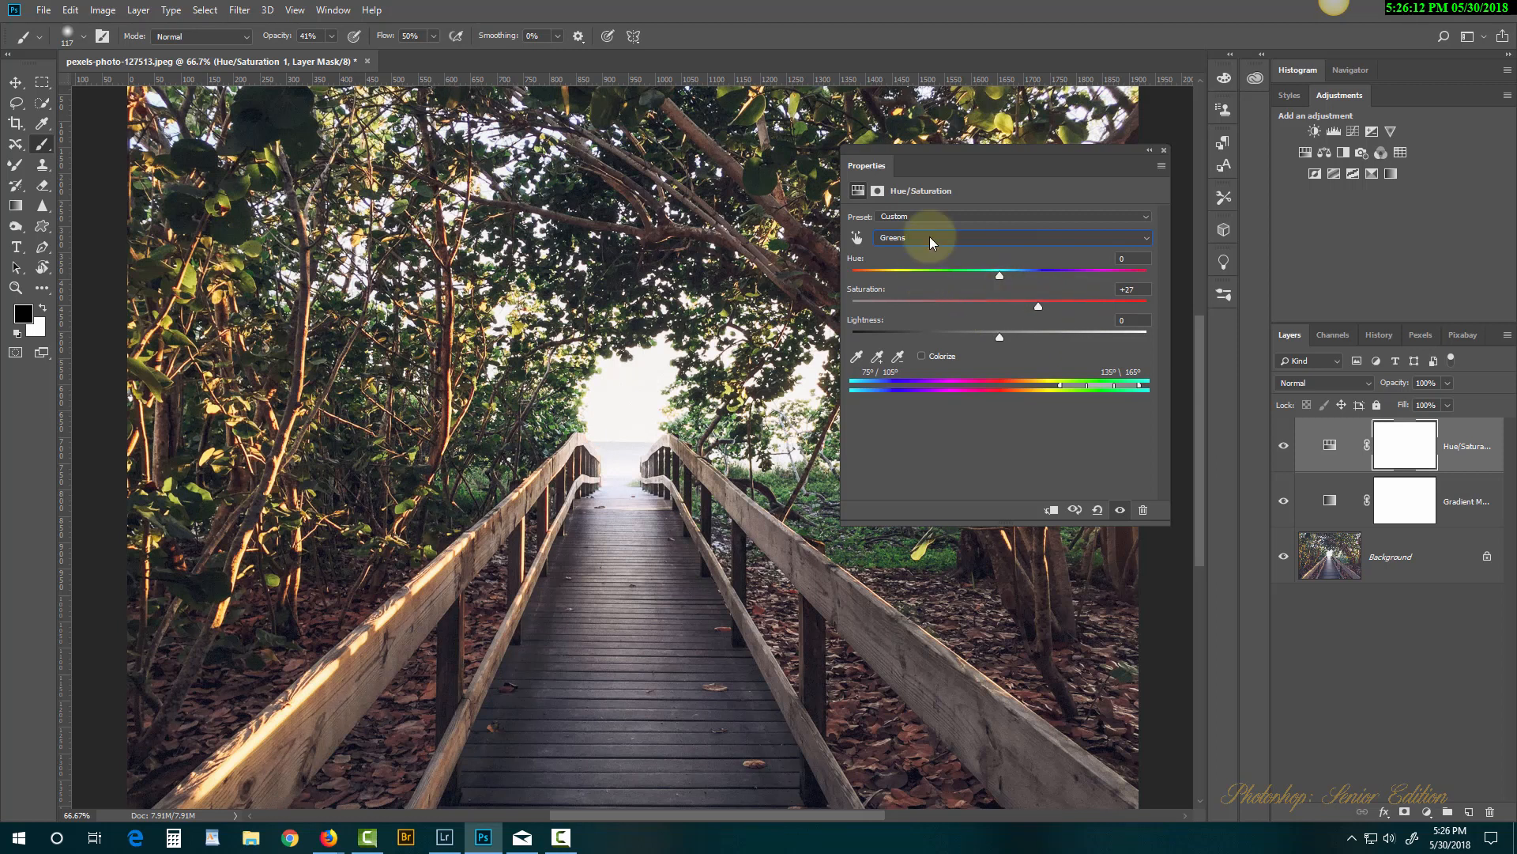
pyautogui.click(1097, 512)
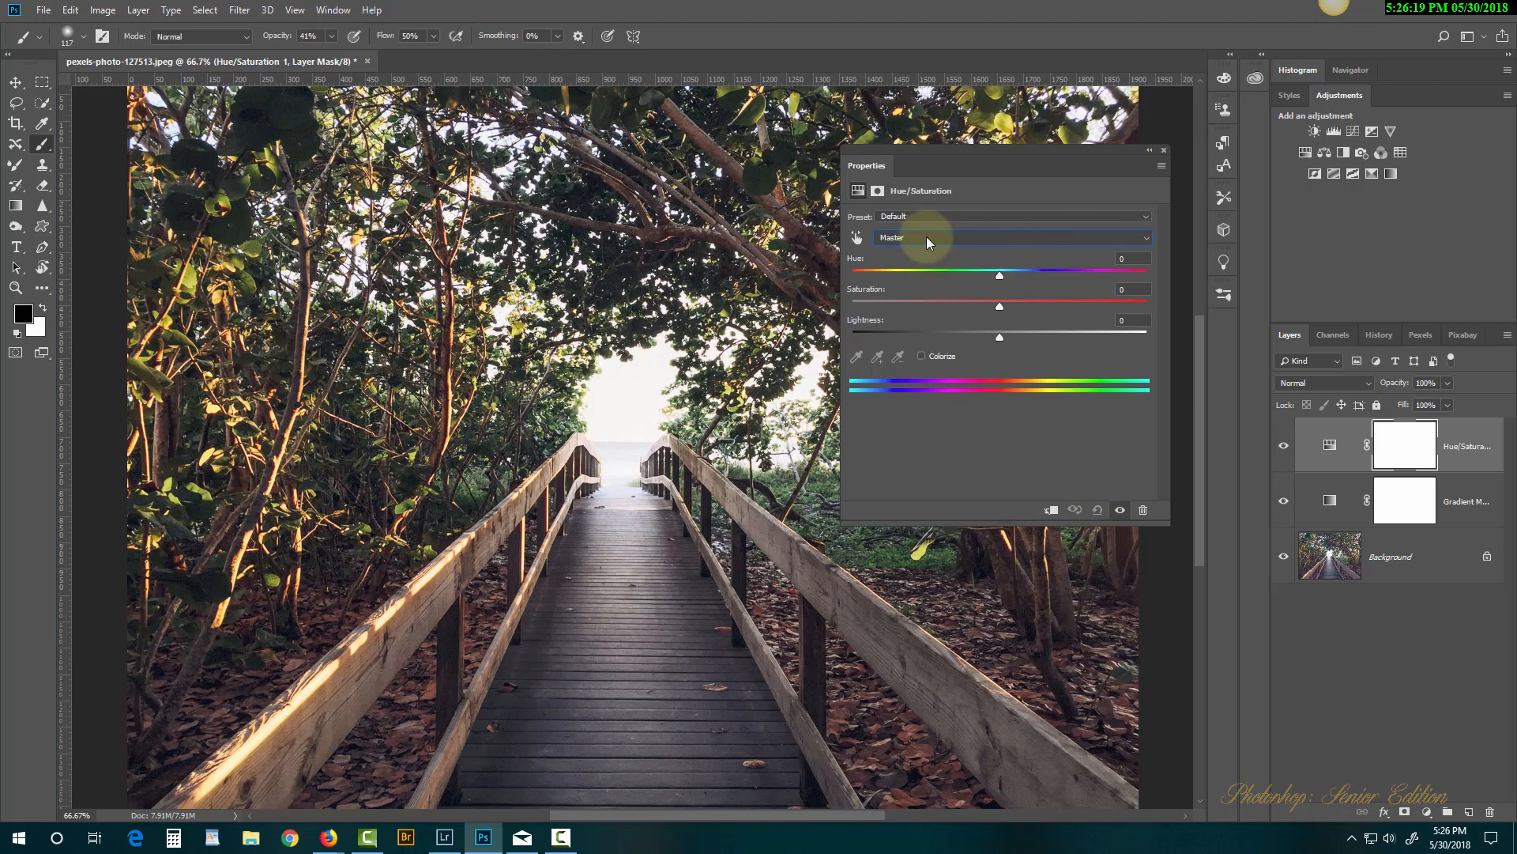
# Use on-image adjustment to raise the Reds saturation to +11 from the wooden railing and the Greens saturation to +25 from the foliage.
pyautogui.click(858, 238)
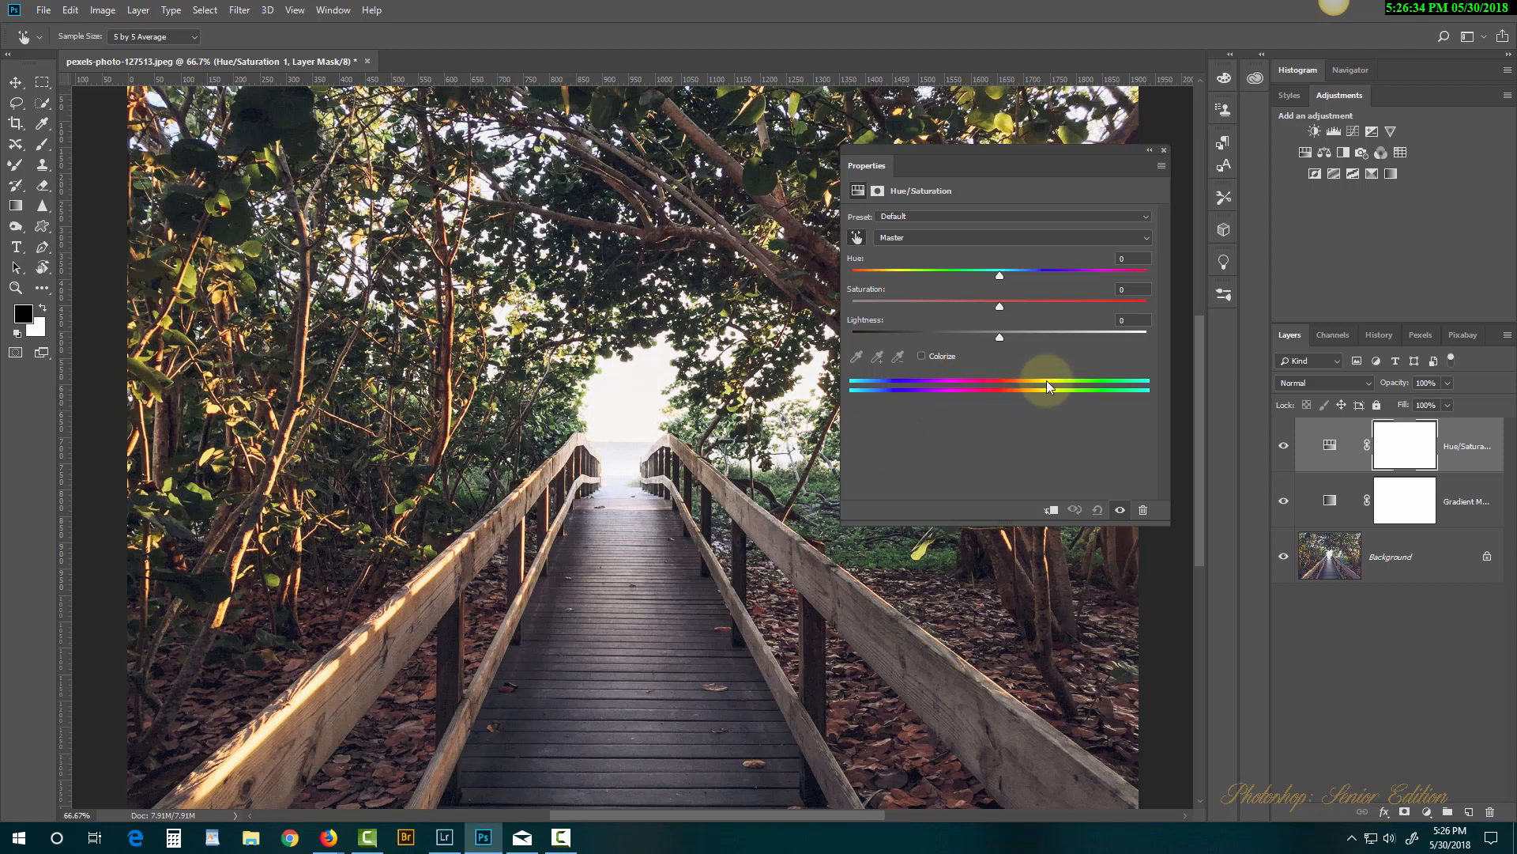
pyautogui.click(414, 611)
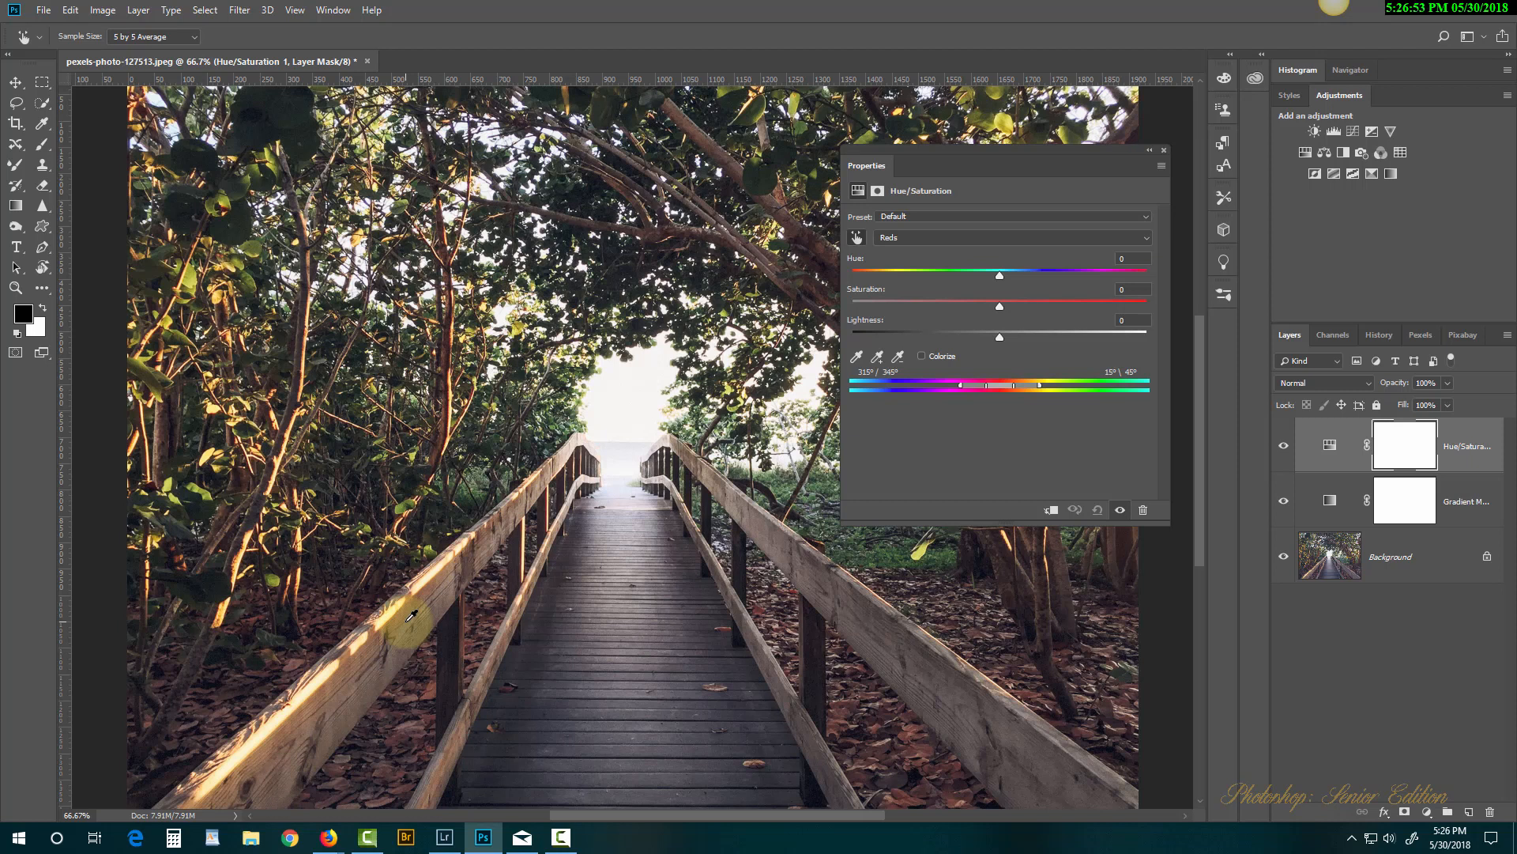
pyautogui.moveTo(410, 626)
pyautogui.mouseDown()
pyautogui.moveTo(390, 634)
pyautogui.moveTo(430, 640)
pyautogui.moveTo(395, 637)
pyautogui.moveTo(414, 636)
pyautogui.mouseUp()
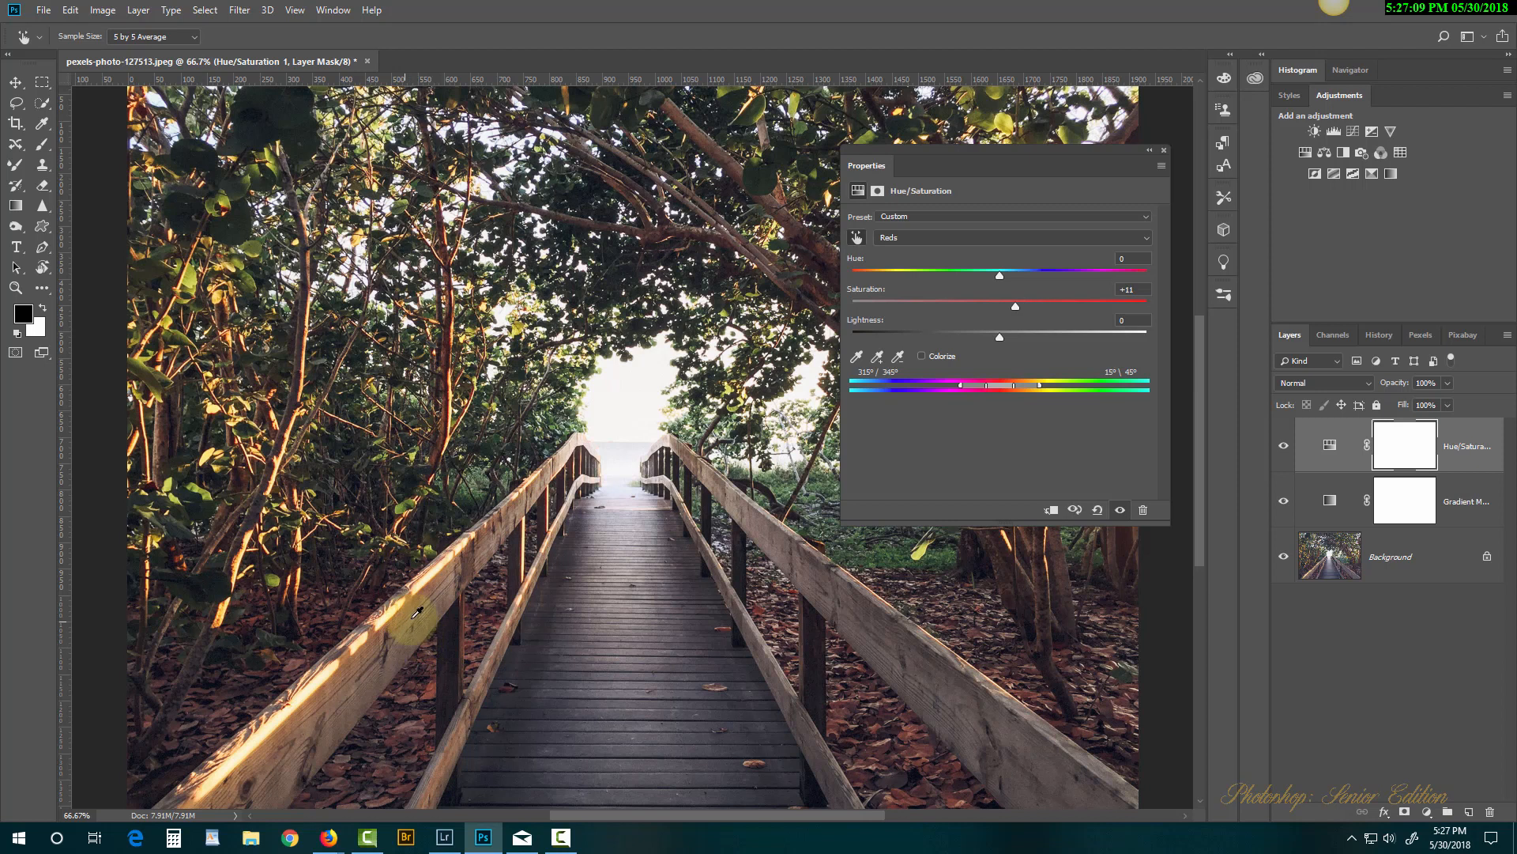
pyautogui.click(549, 404)
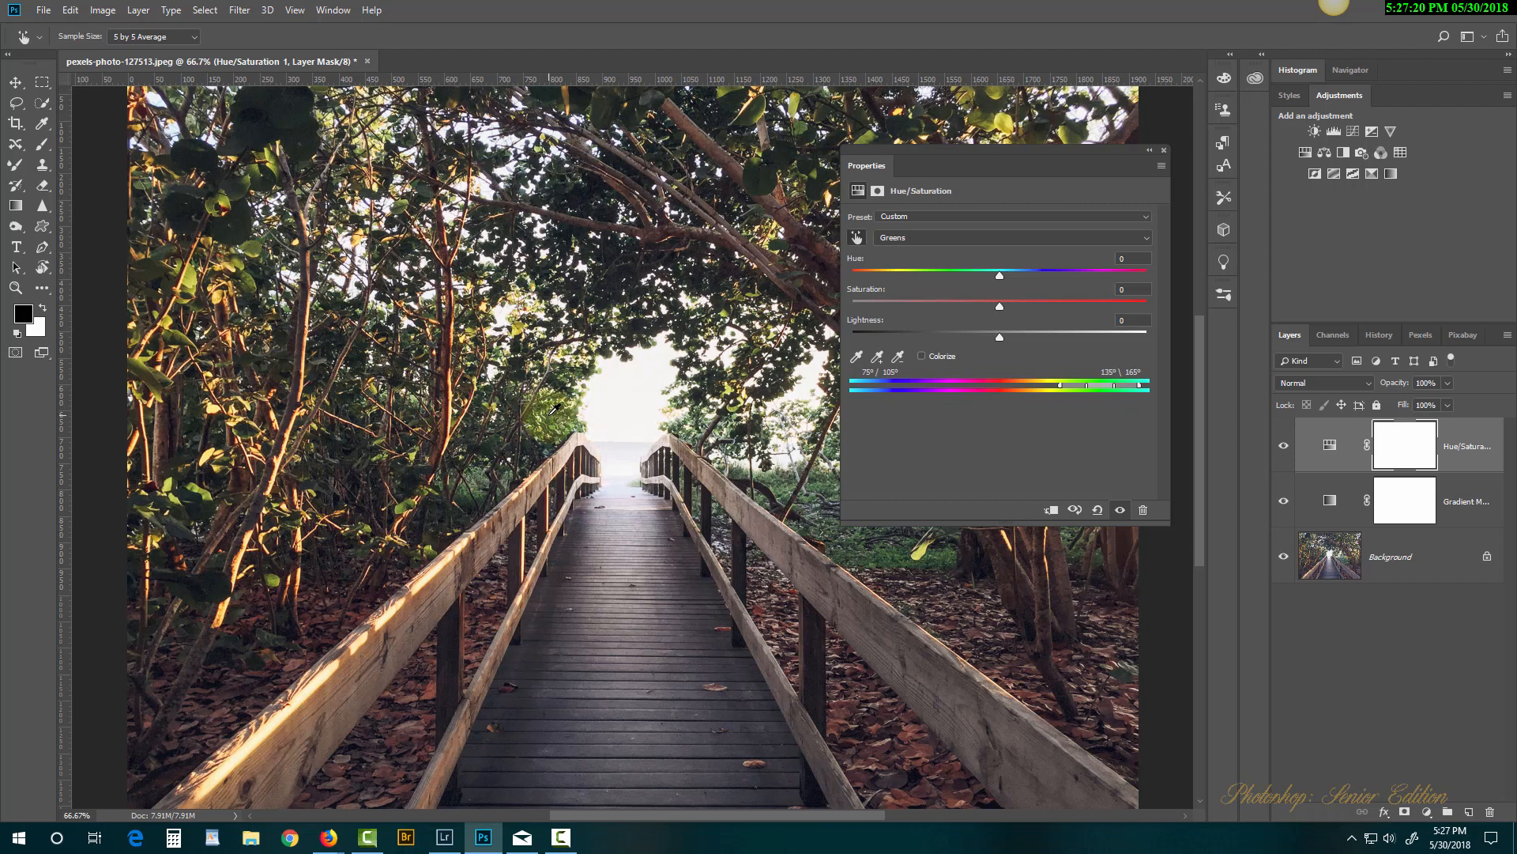
pyautogui.moveTo(552, 419)
pyautogui.mouseDown()
pyautogui.moveTo(483, 430)
pyautogui.moveTo(585, 428)
pyautogui.moveTo(455, 433)
pyautogui.moveTo(621, 428)
pyautogui.moveTo(562, 434)
pyautogui.mouseUp()
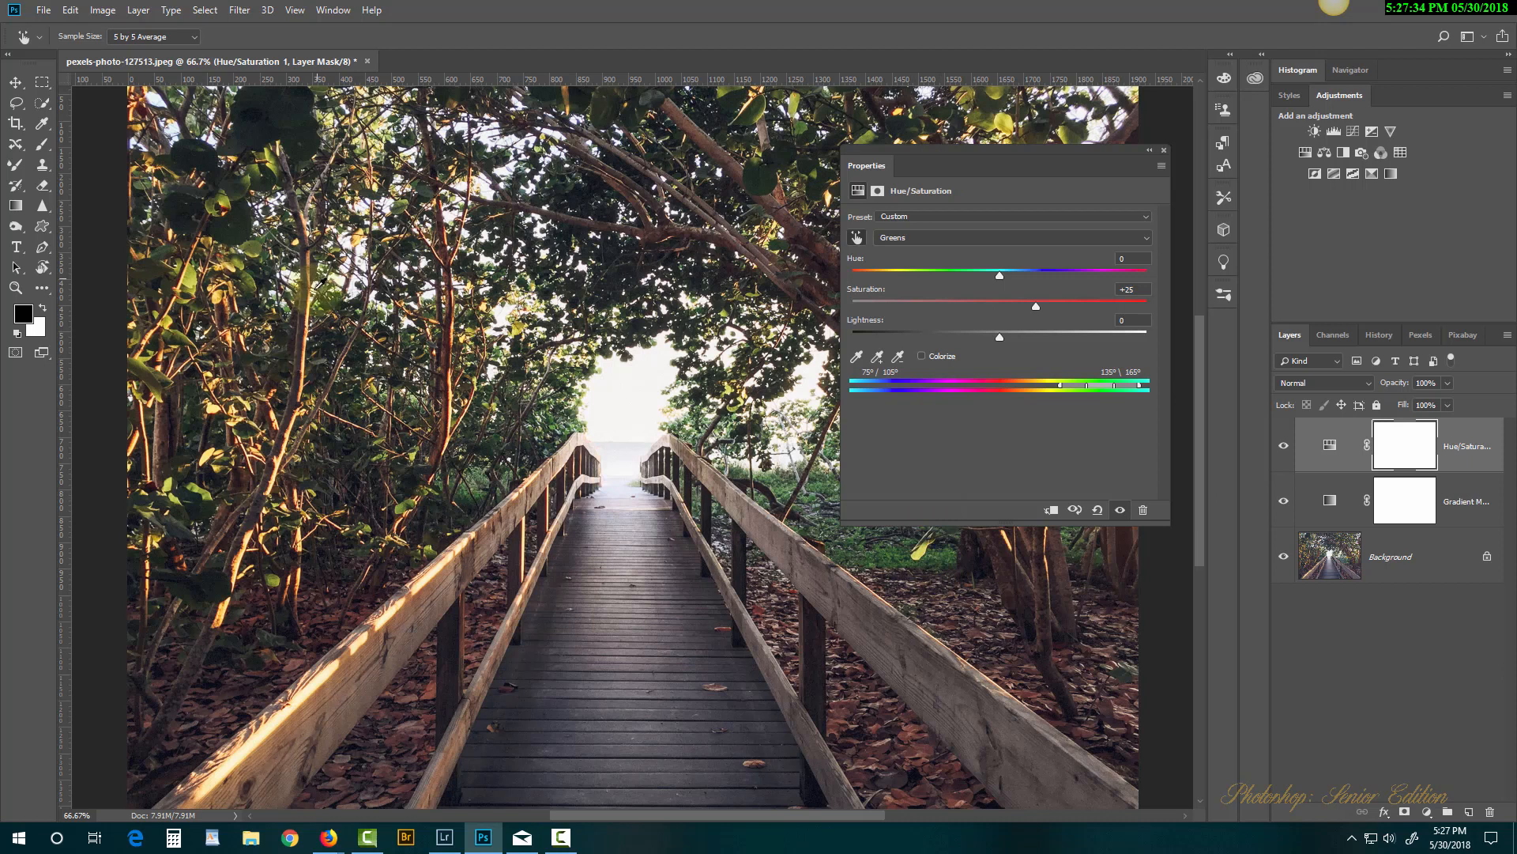
# Raise the Reds saturation to +31 with on-image adjustment on the tree trunk, the upper branch and the fallen leaves.
pyautogui.moveTo(308, 310)
pyautogui.mouseDown()
pyautogui.moveTo(348, 320)
pyautogui.moveTo(257, 318)
pyautogui.moveTo(302, 317)
pyautogui.mouseUp()
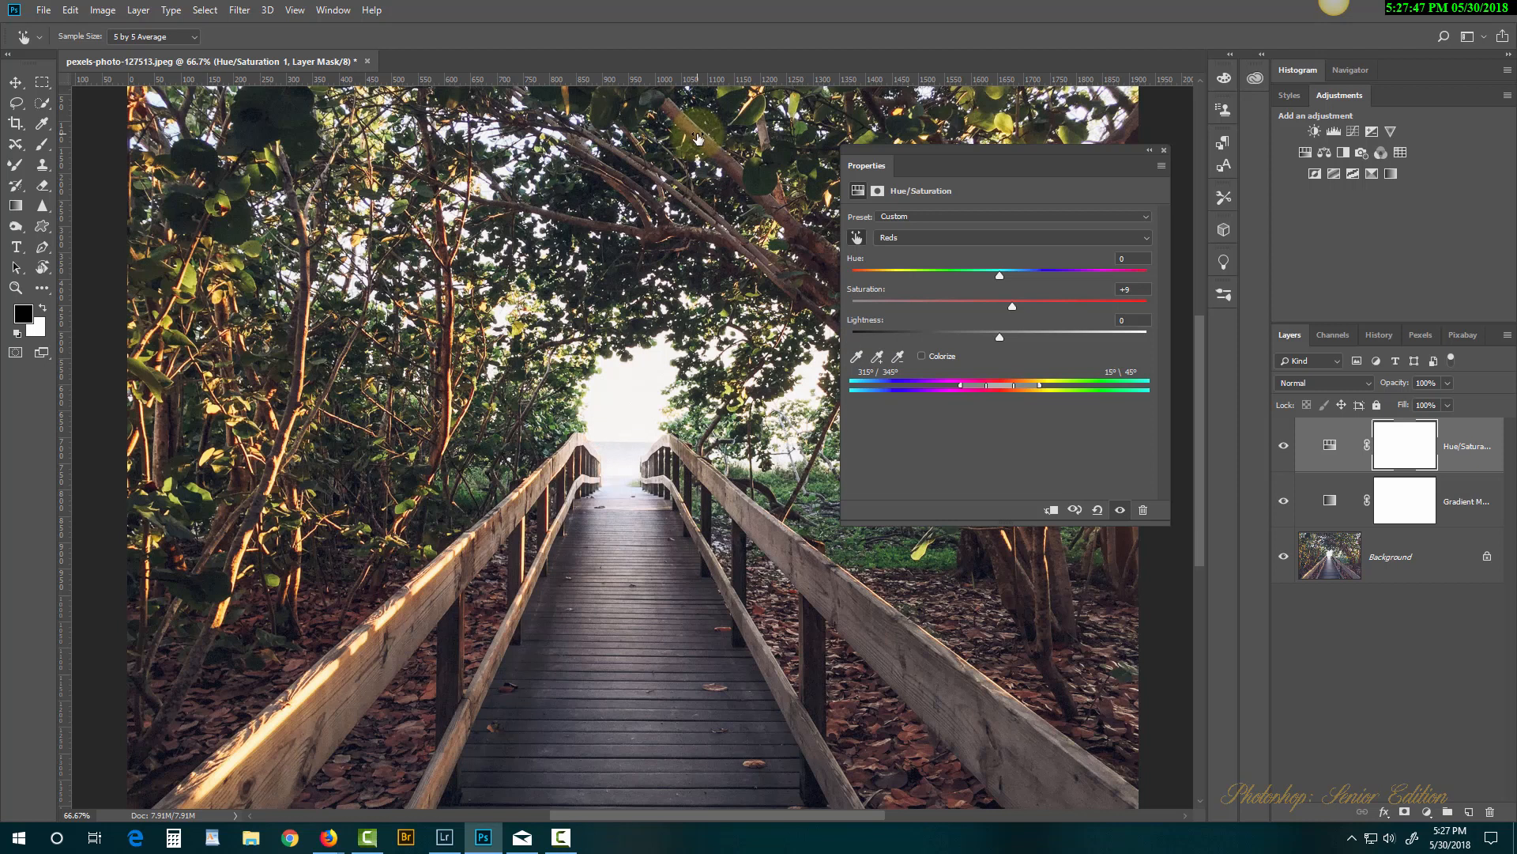
pyautogui.moveTo(698, 139); pyautogui.dragTo(703, 143)
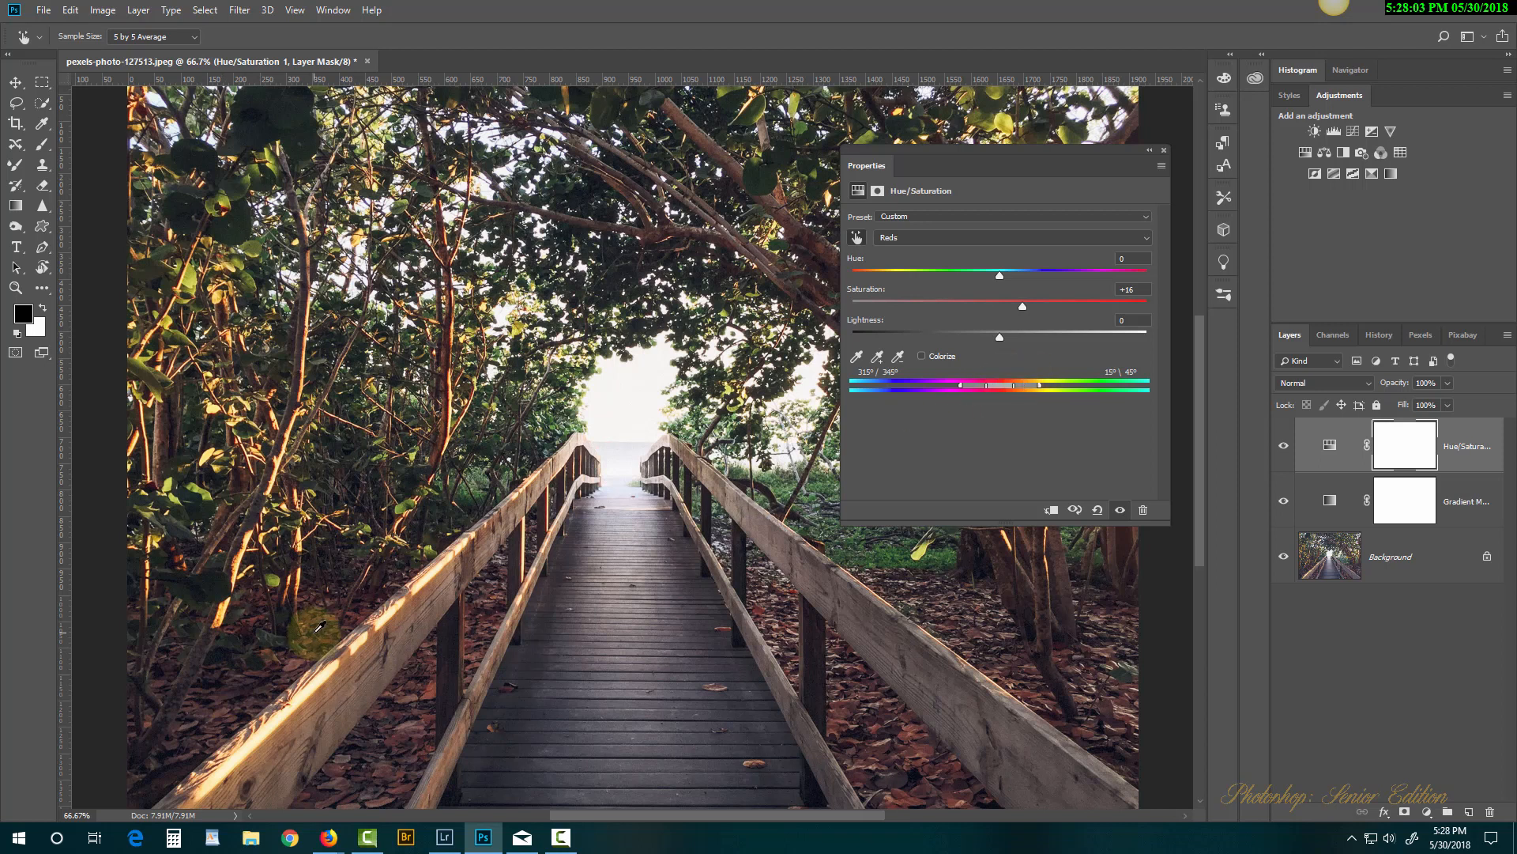
pyautogui.moveTo(319, 626); pyautogui.dragTo(326, 634)
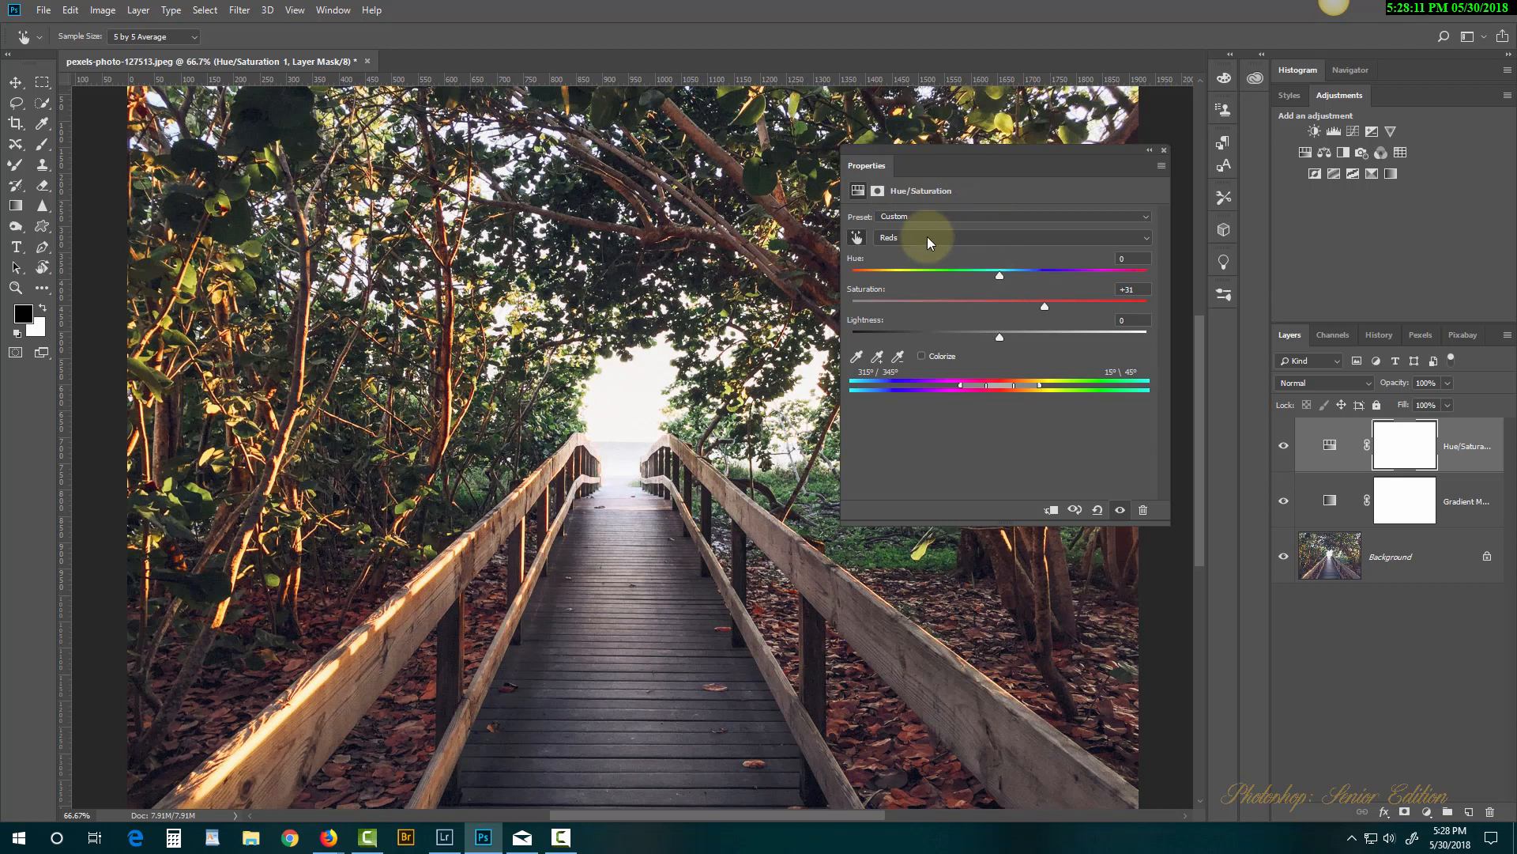
# Set the Yellows hue to +6 and their saturation to +30 in the Hue/Saturation adjustment.
pyautogui.click(899, 237)
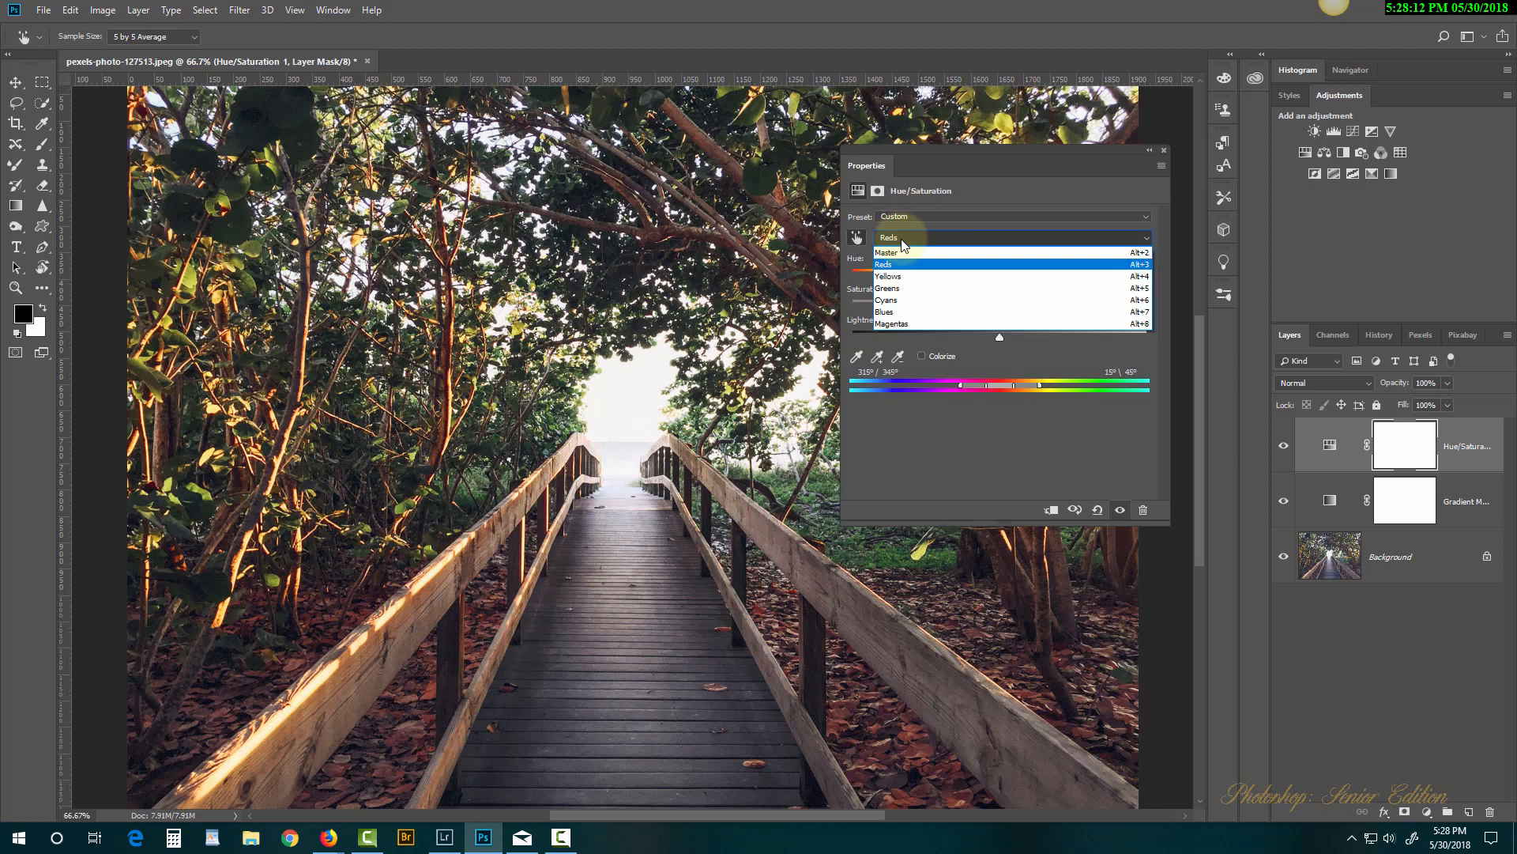
pyautogui.click(899, 278)
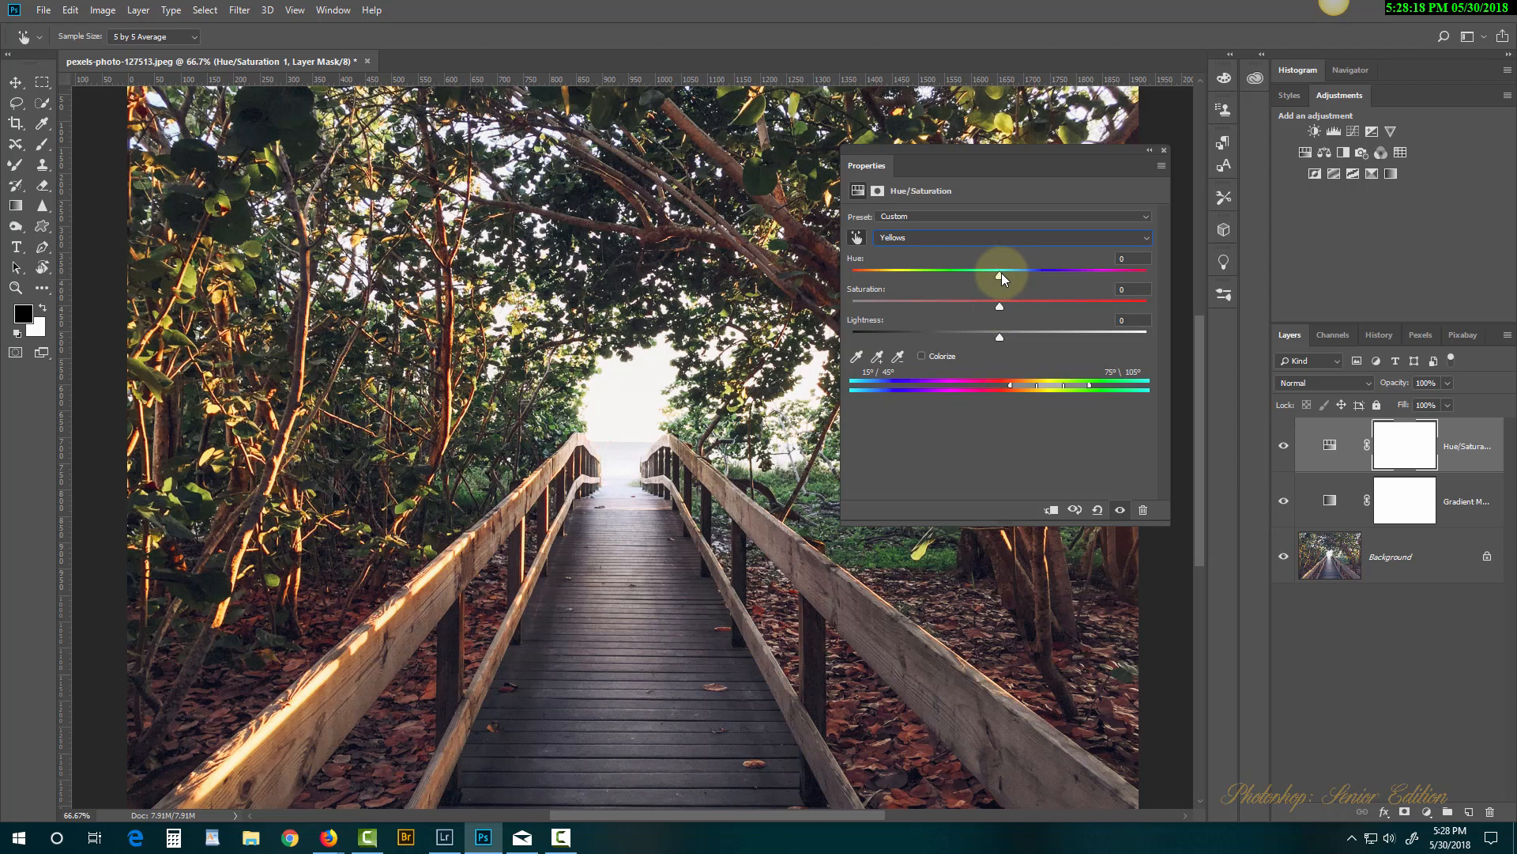
pyautogui.moveTo(1000, 277); pyautogui.dragTo(1050, 303)
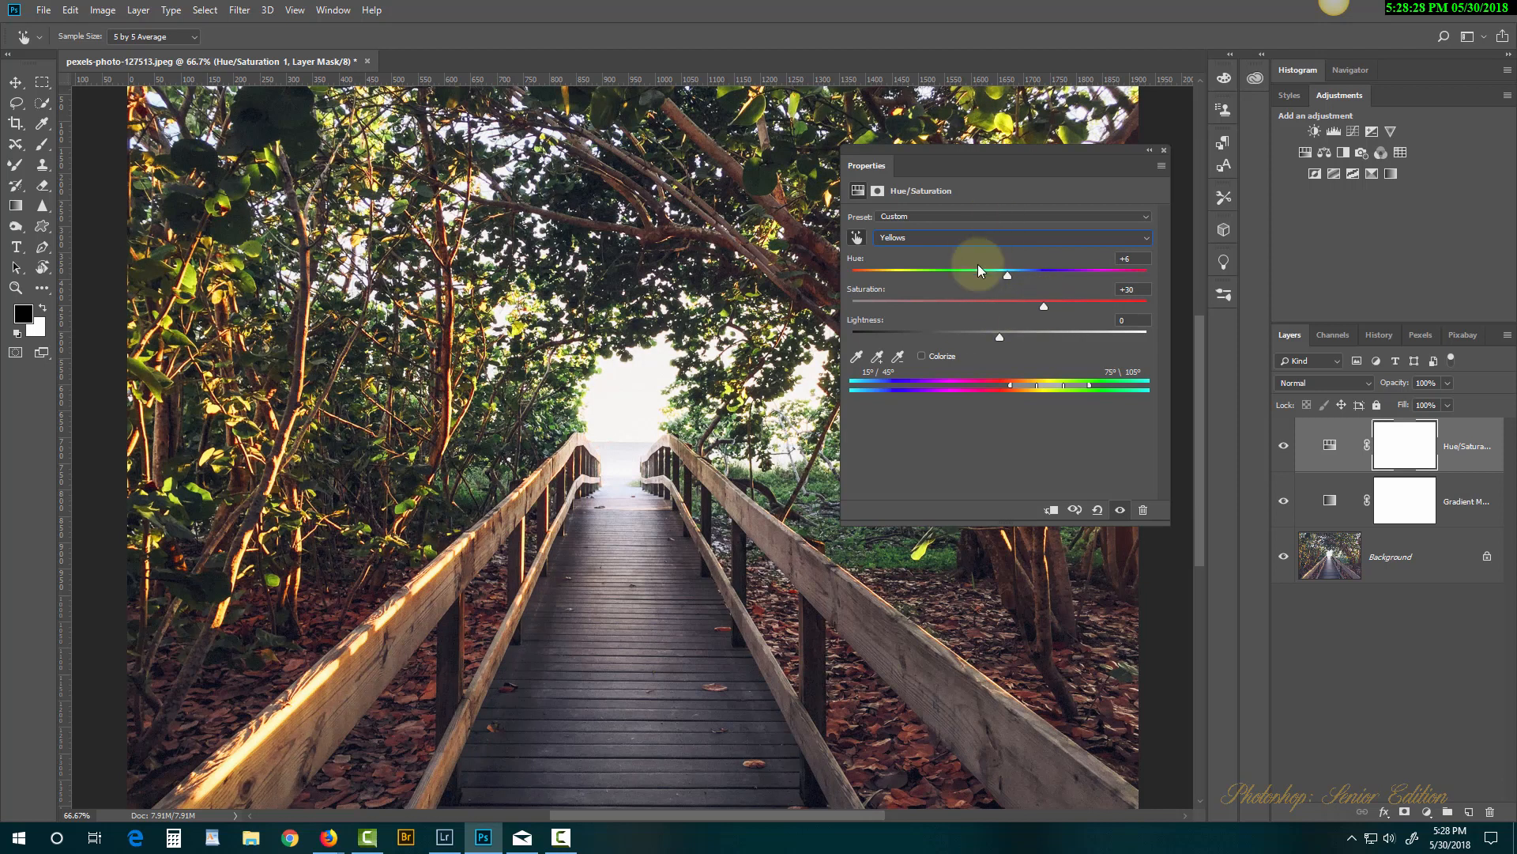
# Shift the Greens hue to -38 in the Hue/Saturation adjustment.
pyautogui.click(919, 237)
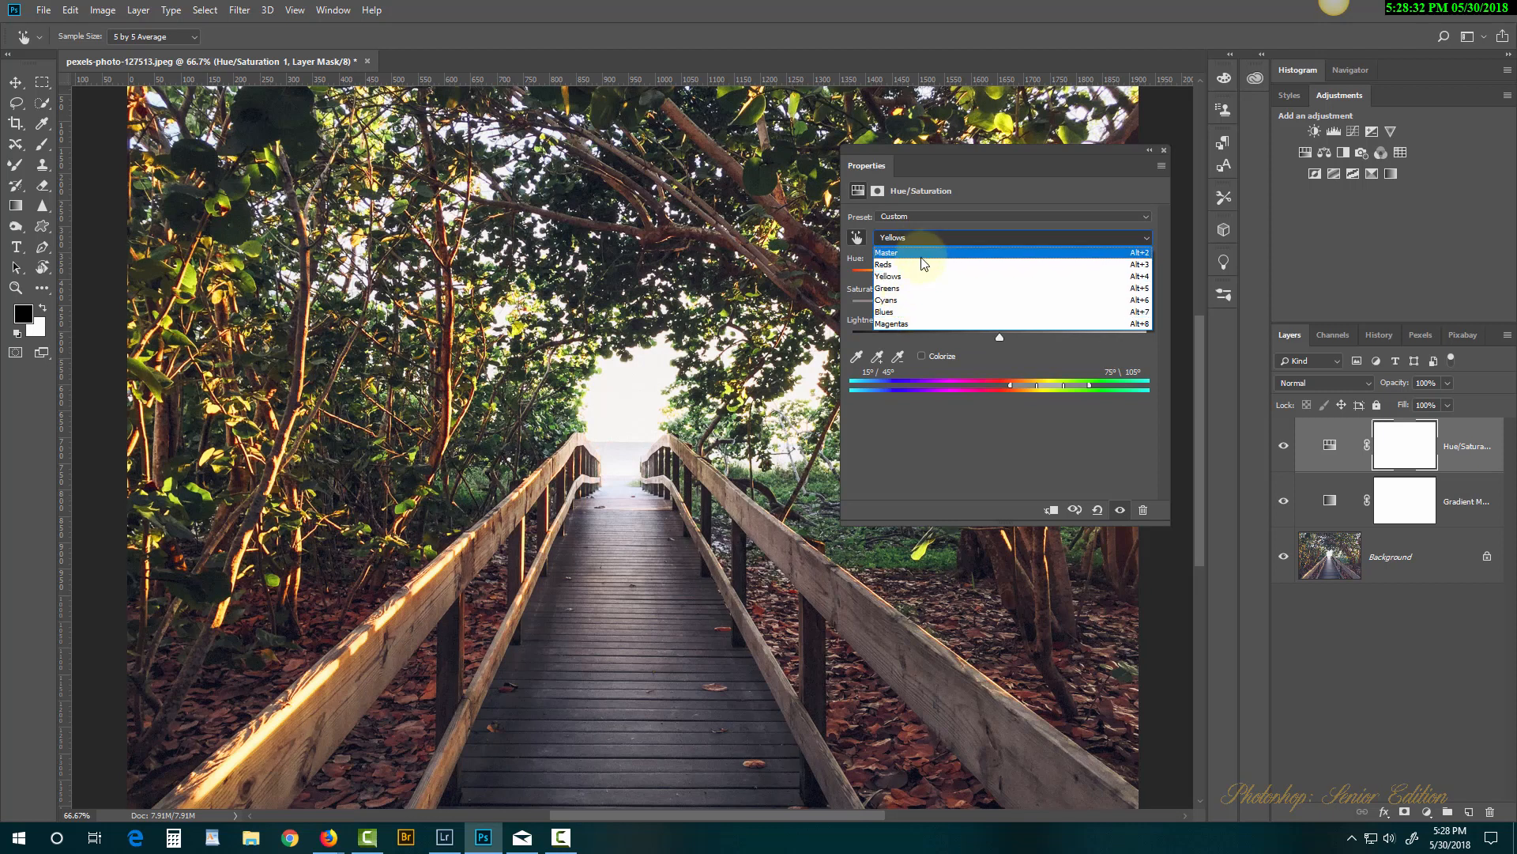
pyautogui.click(904, 289)
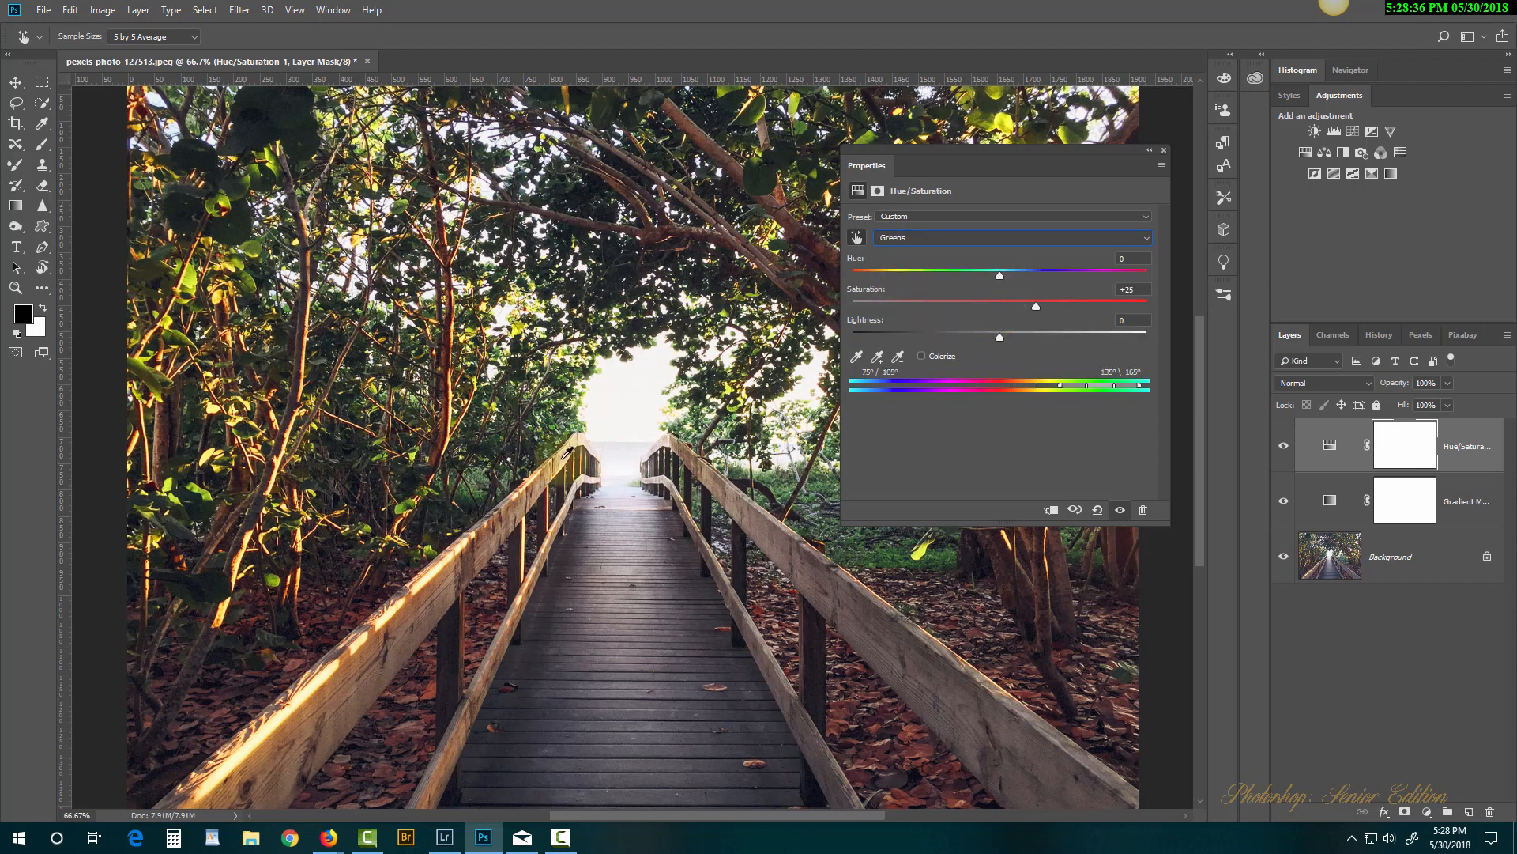
pyautogui.moveTo(999, 278); pyautogui.dragTo(942, 285)
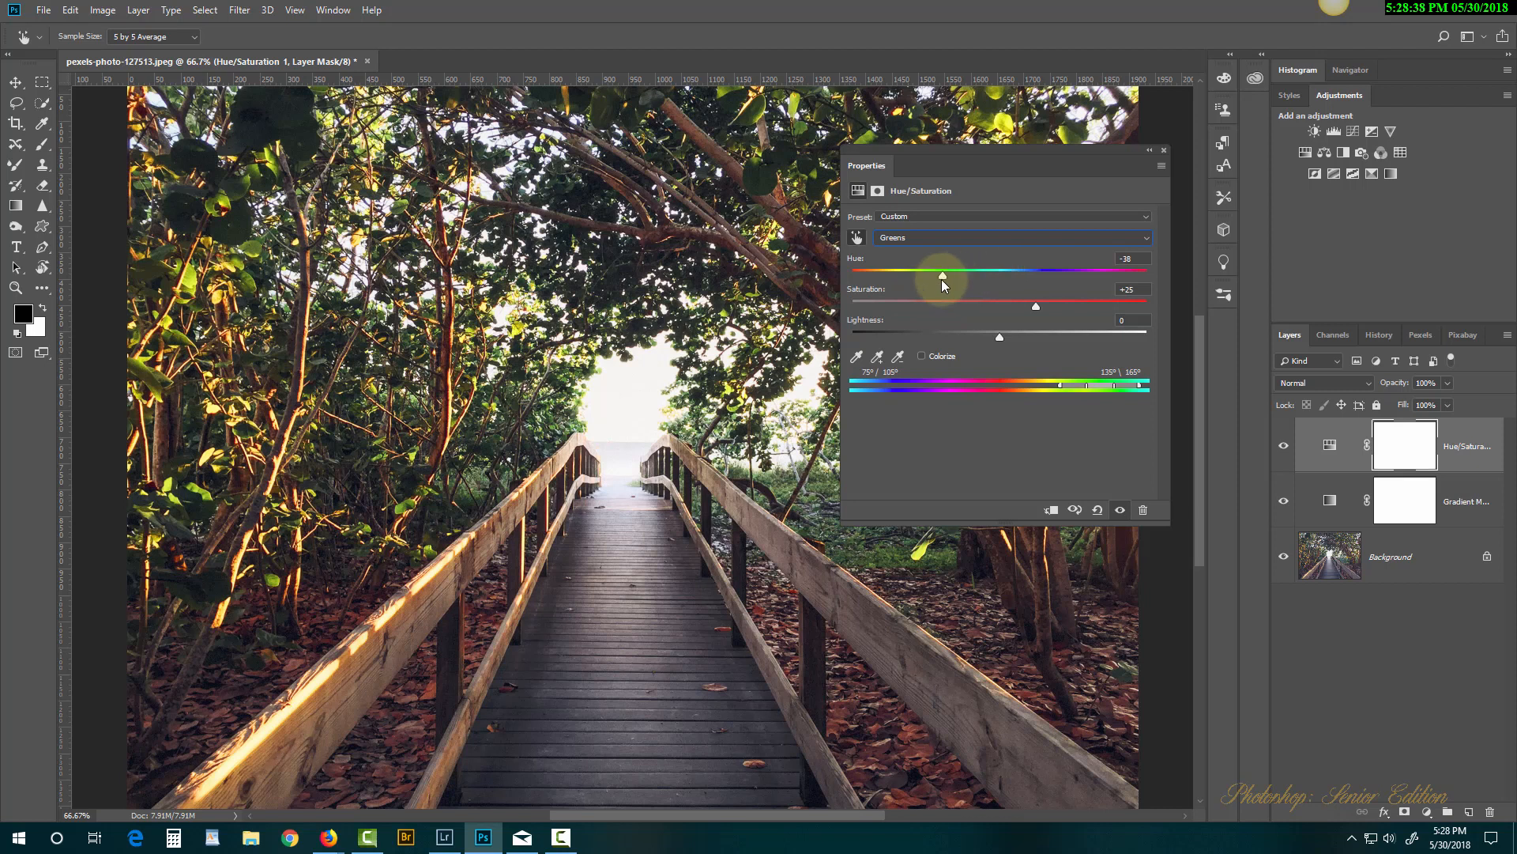
# Set the Greens hue to +6 and their saturation to +23, and close the Hue/Saturation properties.
pyautogui.moveTo(1035, 275)
pyautogui.mouseDown()
pyautogui.moveTo(993, 277)
pyautogui.moveTo(1052, 276)
pyautogui.mouseUp()
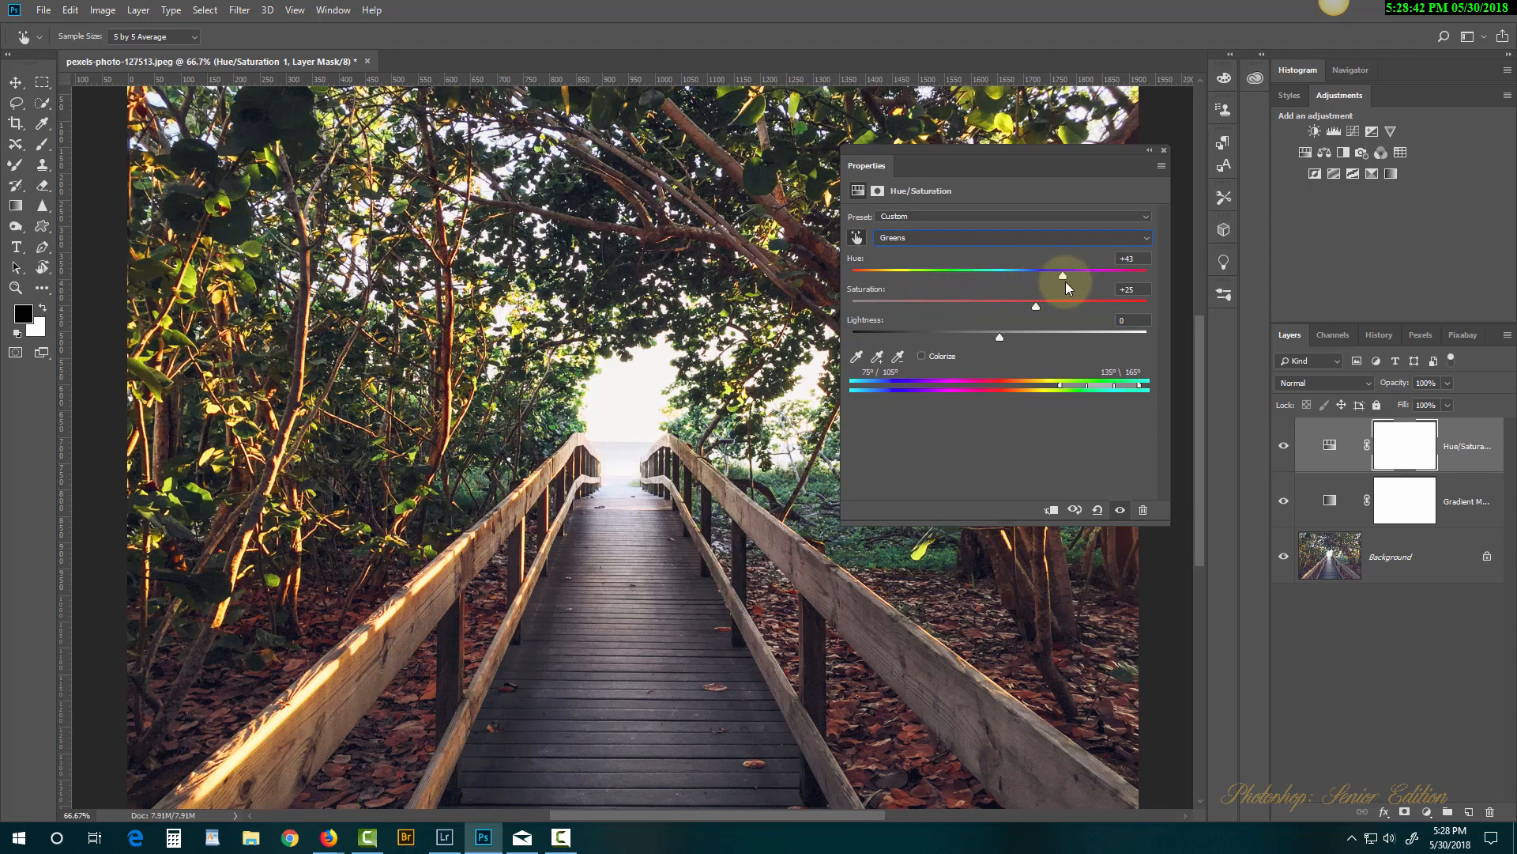
pyautogui.moveTo(1066, 282); pyautogui.dragTo(1035, 325)
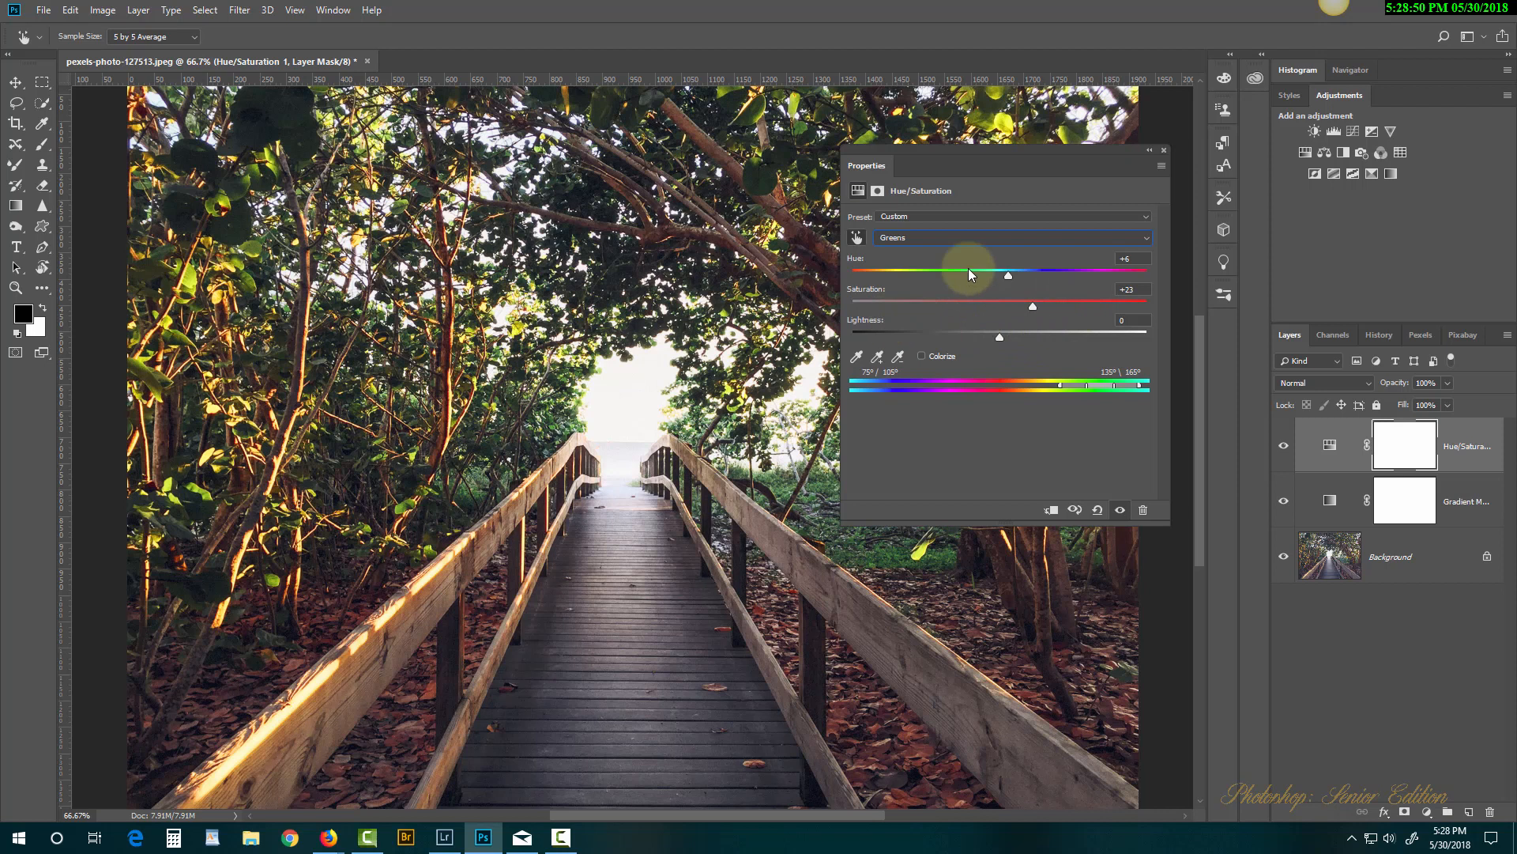
pyautogui.click(1164, 150)
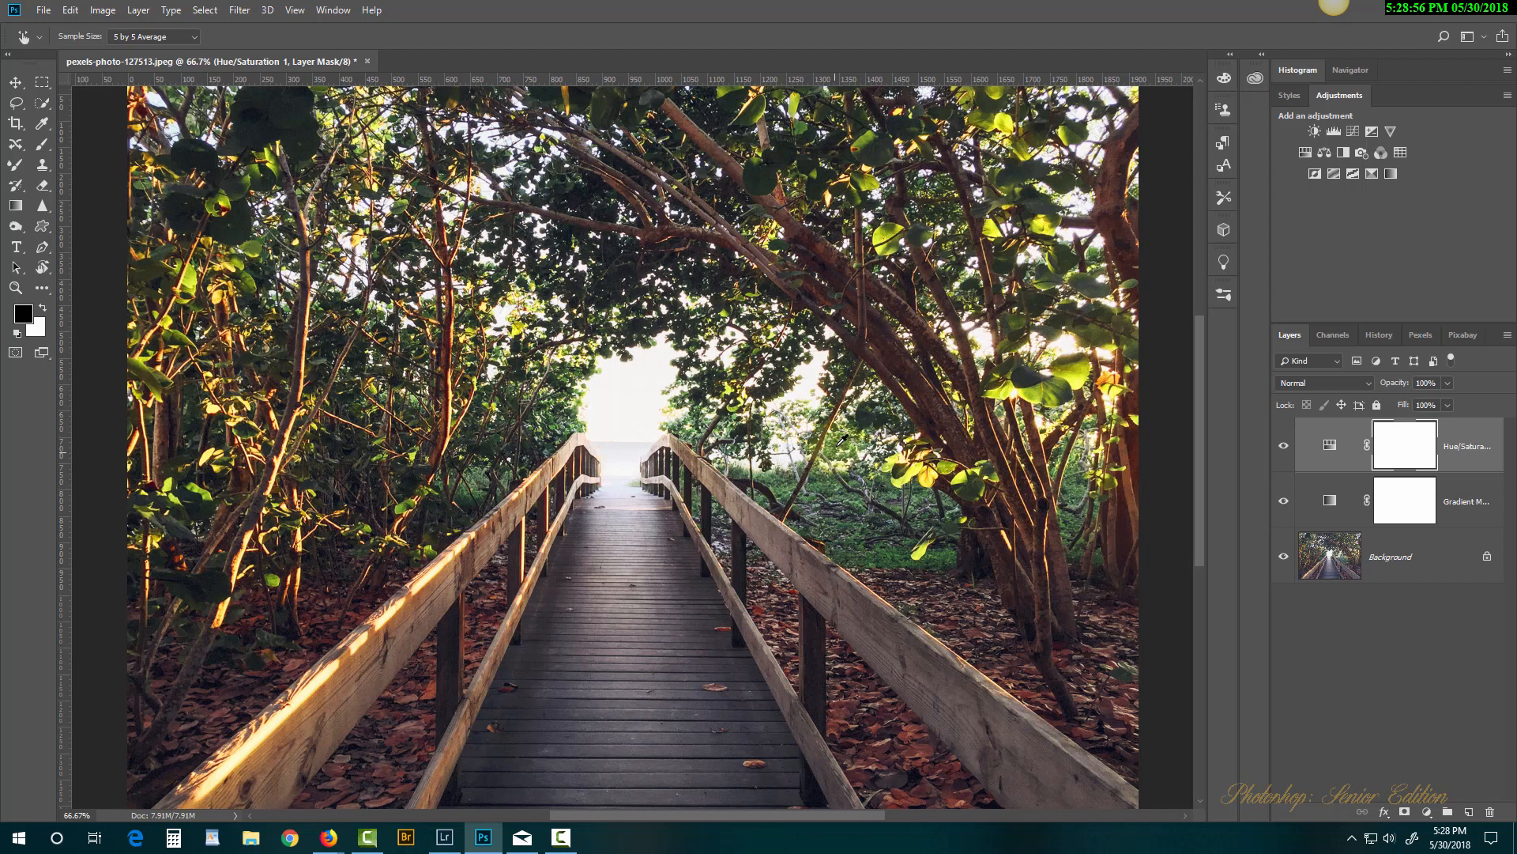
# Add a Levels adjustment layer above the Hue/Saturation layer.
pyautogui.click(1332, 131)
pyautogui.press('b')
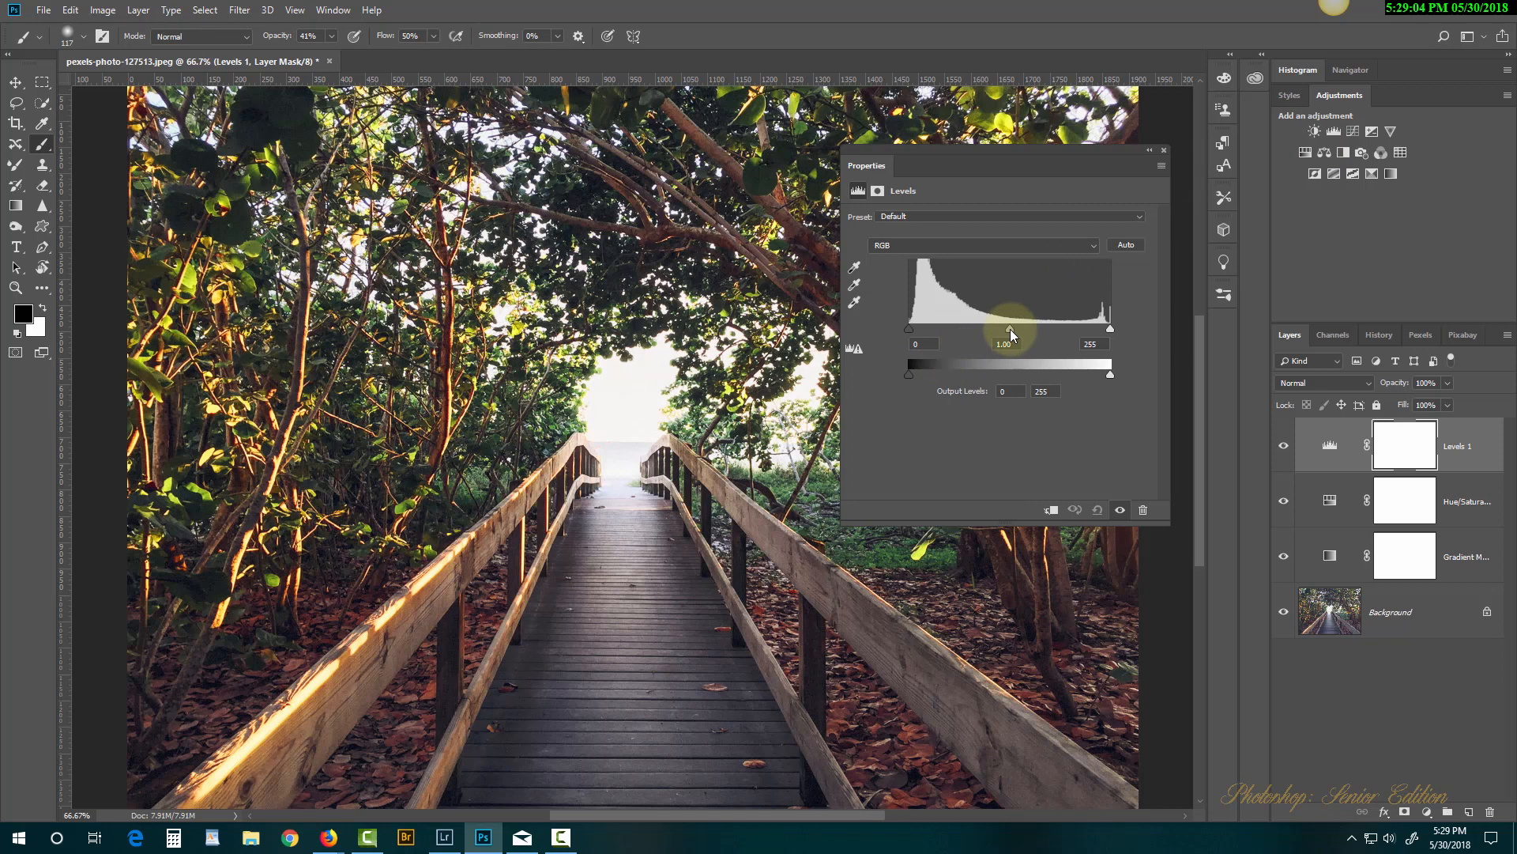
pyautogui.moveTo(1012, 333)
pyautogui.mouseDown()
pyautogui.moveTo(1043, 328)
pyautogui.moveTo(1024, 336)
pyautogui.mouseUp()
pyautogui.moveTo(1029, 334); pyautogui.dragTo(1031, 334)
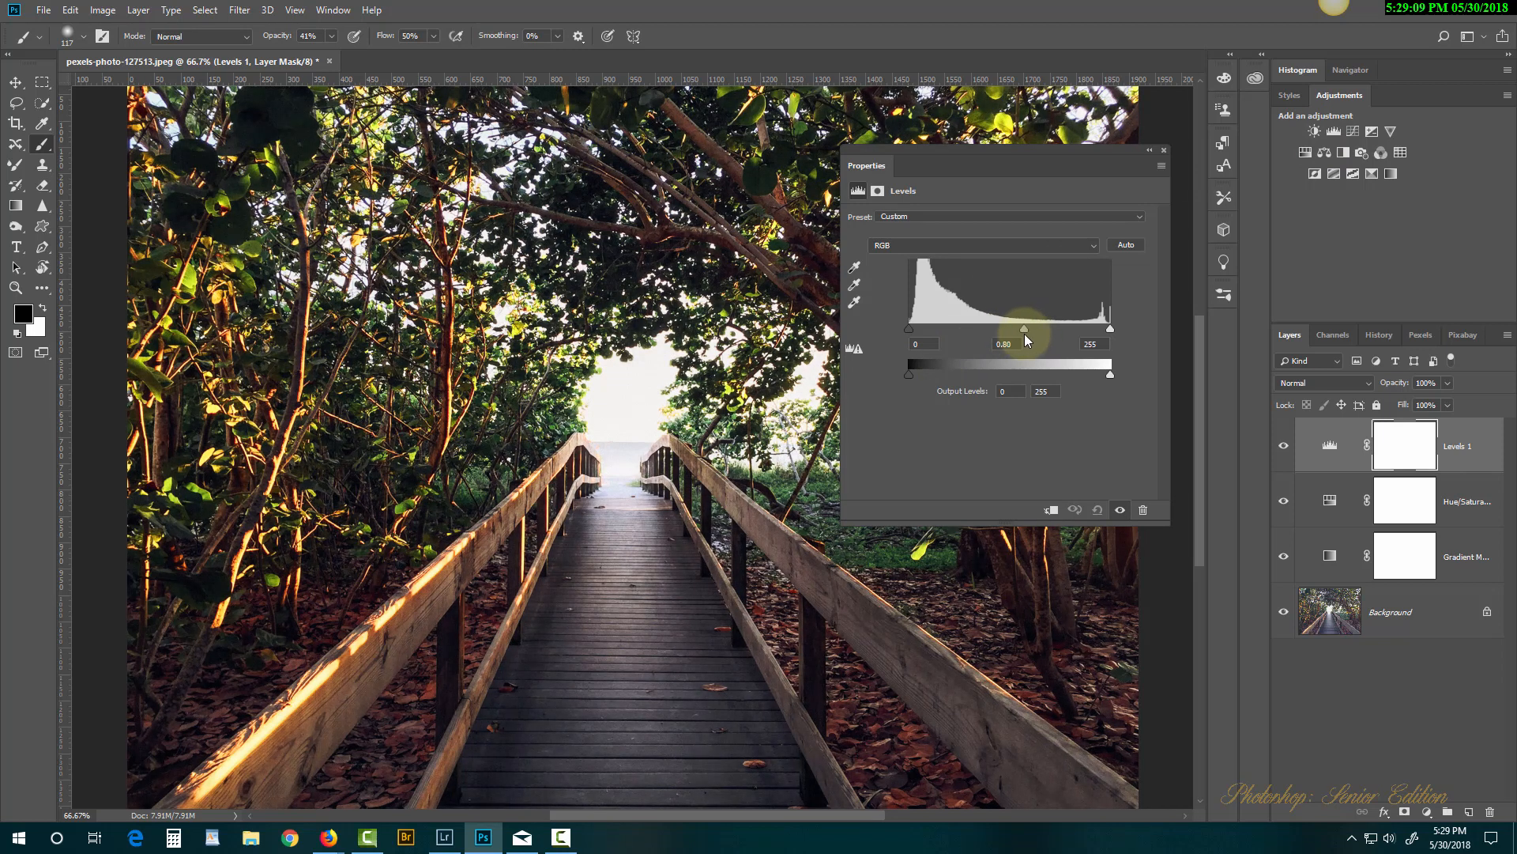
pyautogui.moveTo(1020, 336); pyautogui.dragTo(1010, 337)
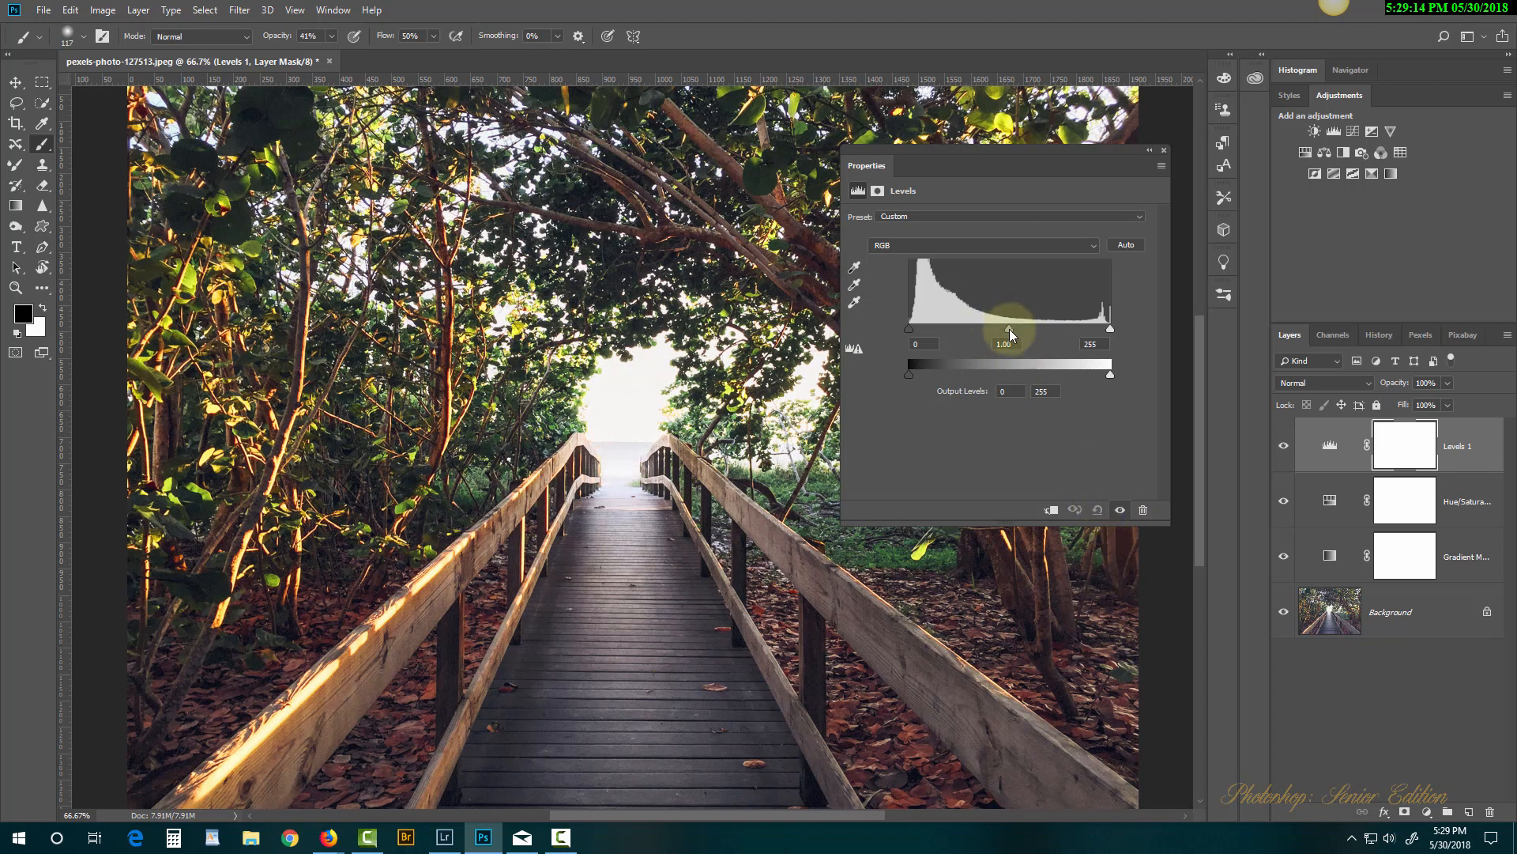
pyautogui.moveTo(1009, 328)
pyautogui.mouseDown()
pyautogui.moveTo(988, 329)
pyautogui.moveTo(1005, 335)
pyautogui.mouseUp()
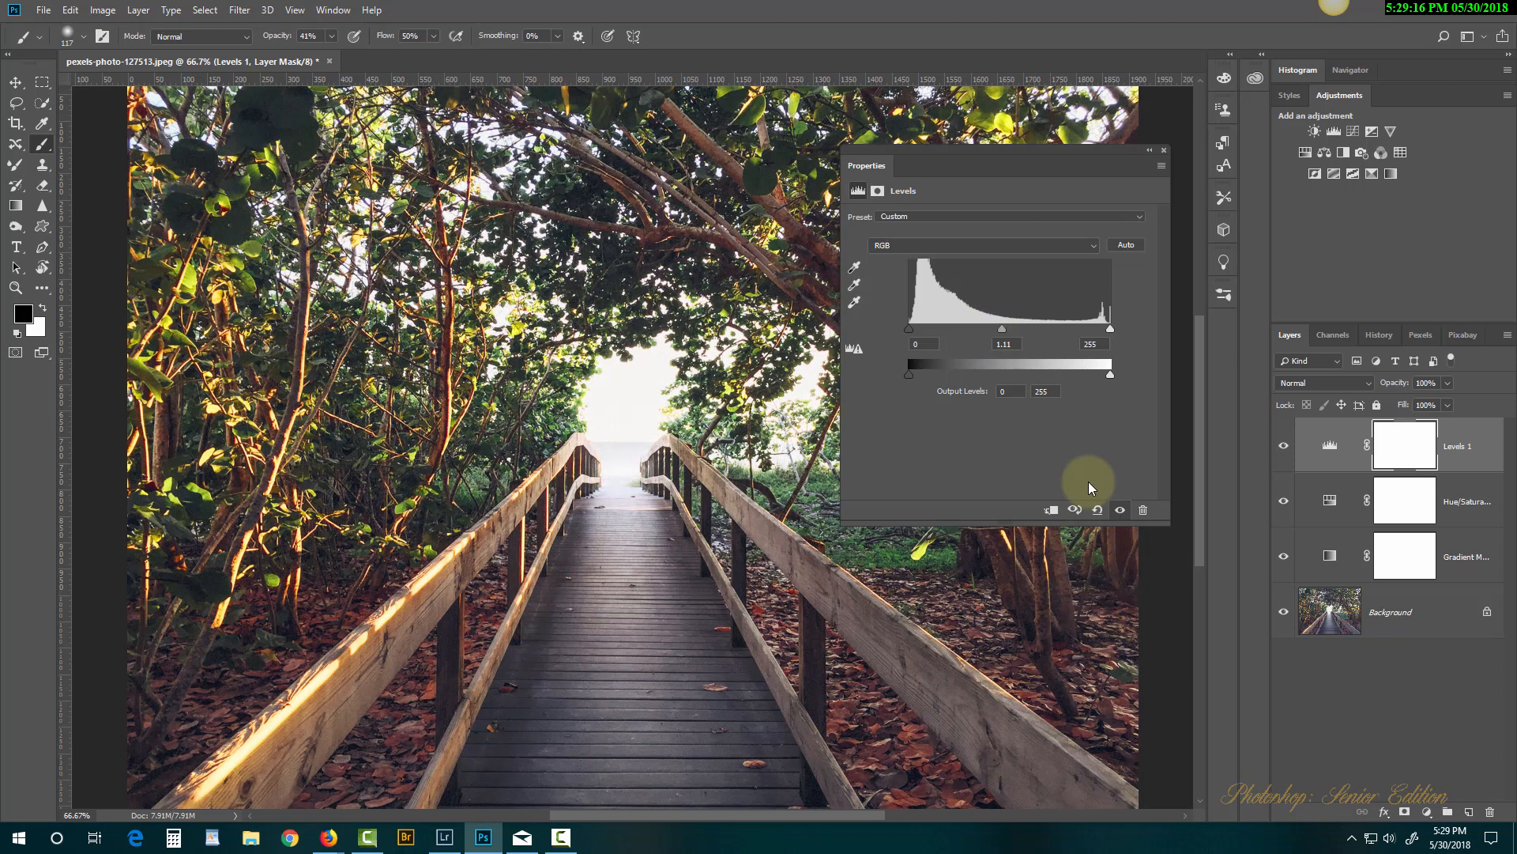
pyautogui.click(1097, 510)
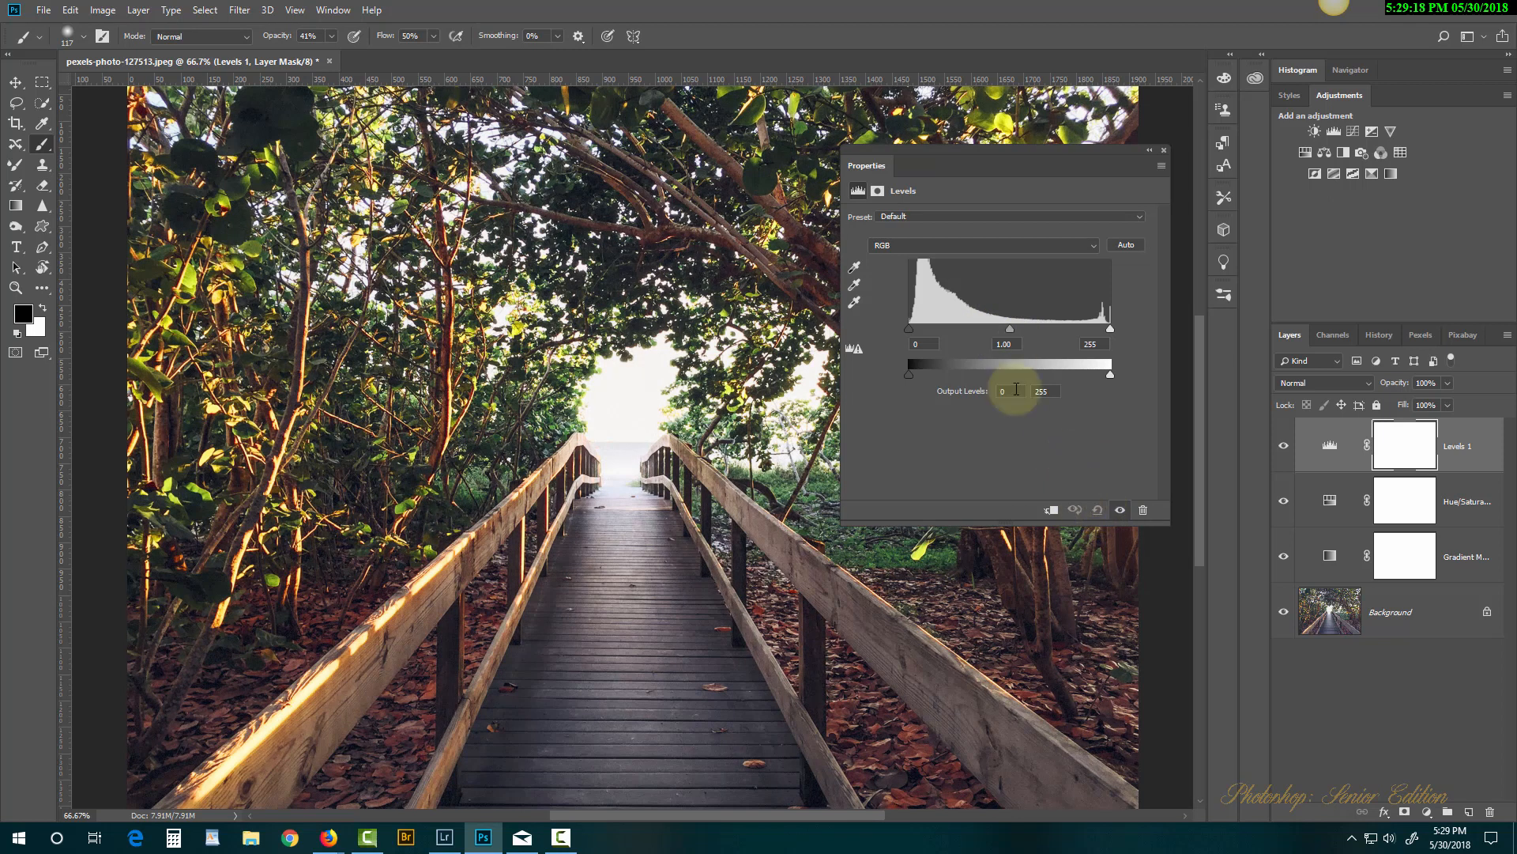
# Raise the Green channel's shadow input level slightly and set its midtones to 0.97 in the Levels adjustment.
pyautogui.click(911, 244)
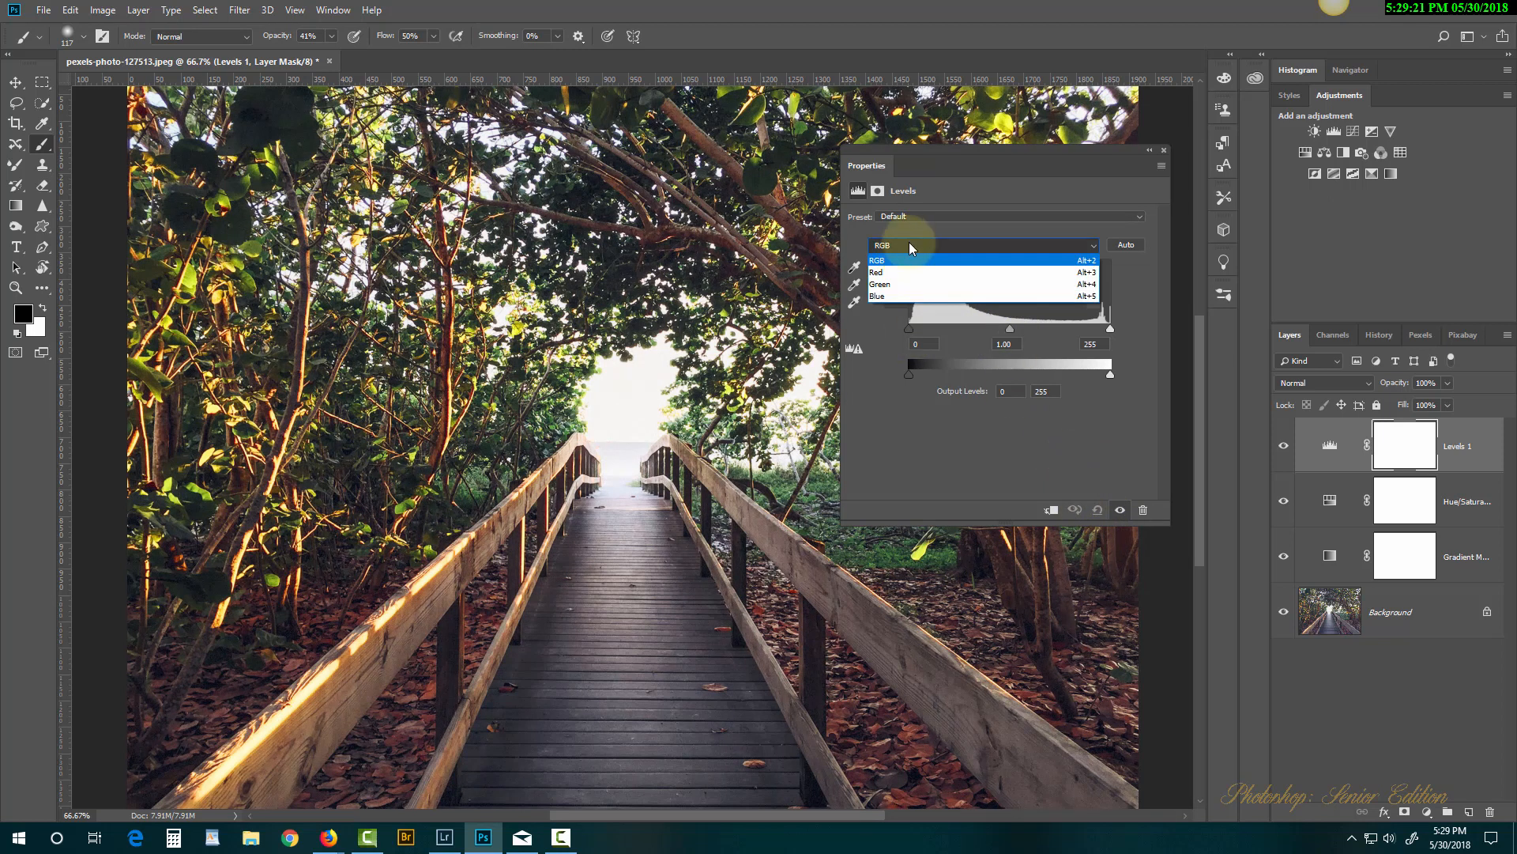
pyautogui.click(898, 291)
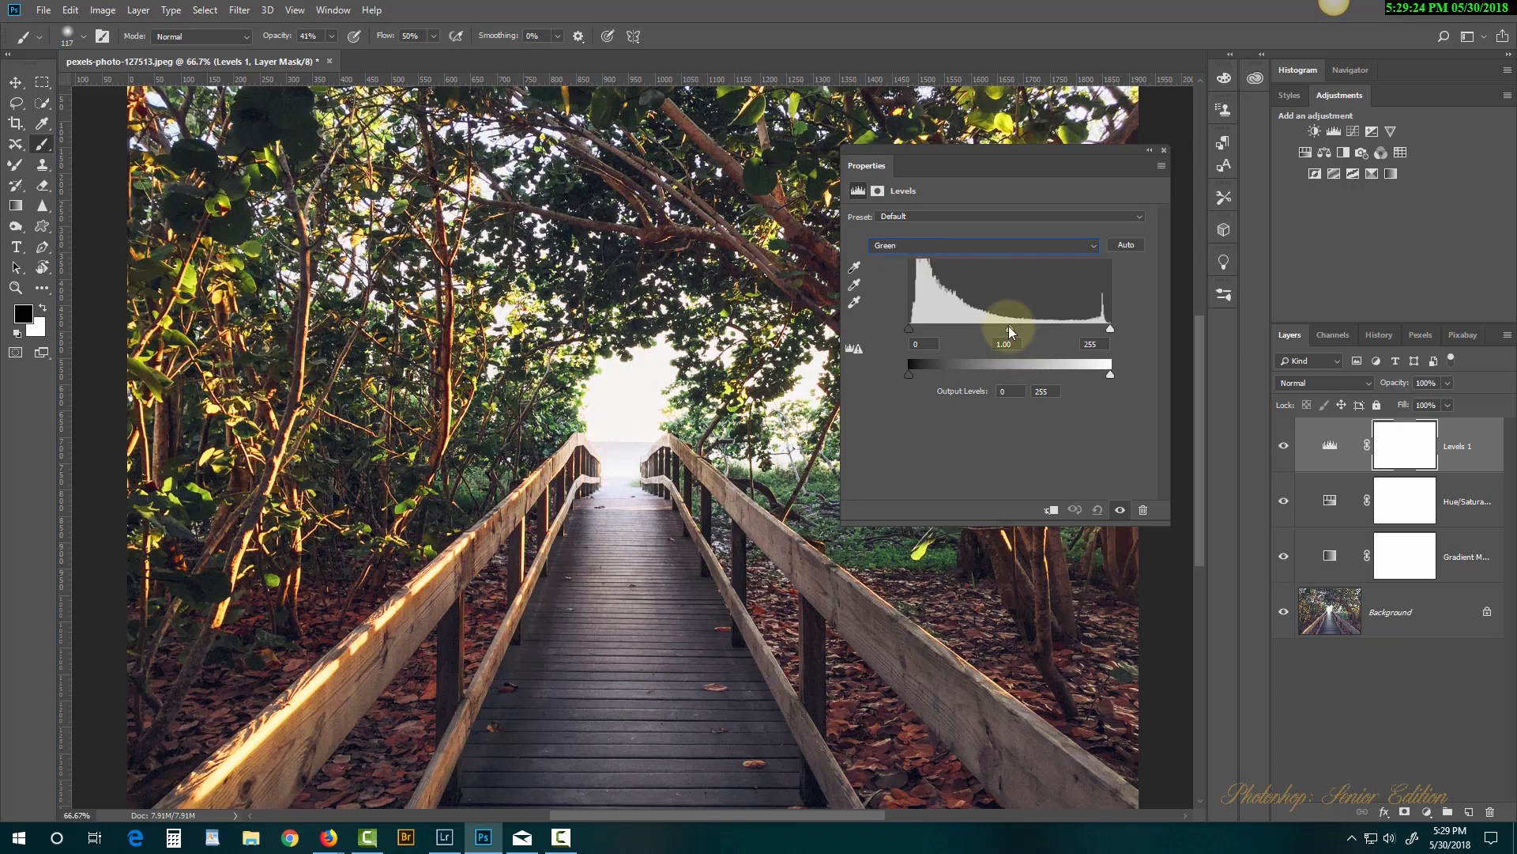
pyautogui.moveTo(1010, 328)
pyautogui.mouseDown()
pyautogui.moveTo(1041, 332)
pyautogui.moveTo(1011, 340)
pyautogui.mouseUp()
pyautogui.moveTo(917, 330)
pyautogui.mouseDown()
pyautogui.moveTo(885, 335)
pyautogui.moveTo(918, 335)
pyautogui.mouseUp()
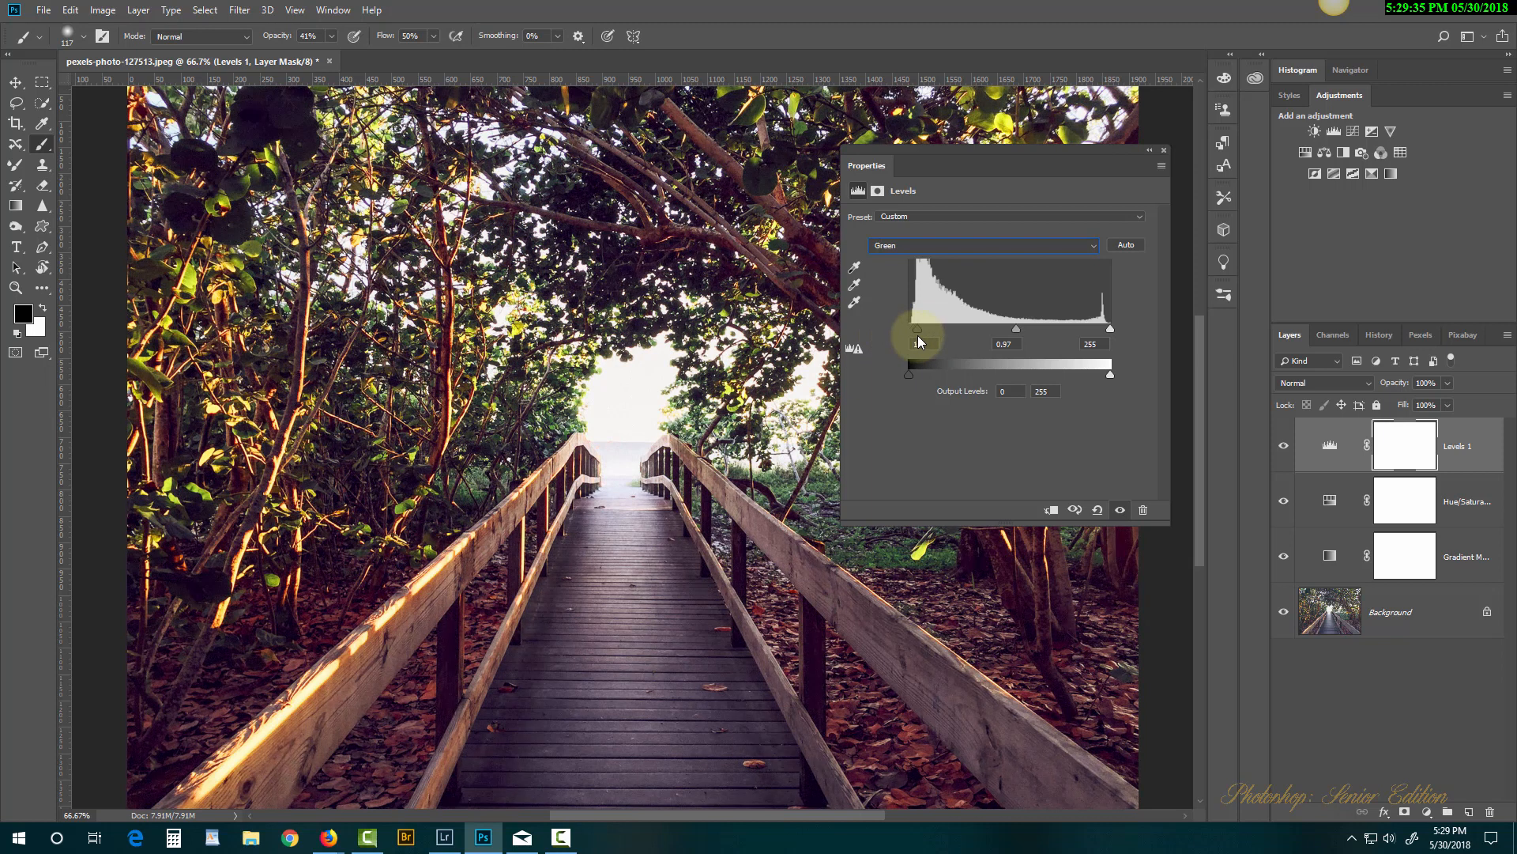
# Set the Blue channel's midtones to 0.62 in the Levels adjustment and close its properties.
pyautogui.click(918, 245)
pyautogui.click(917, 296)
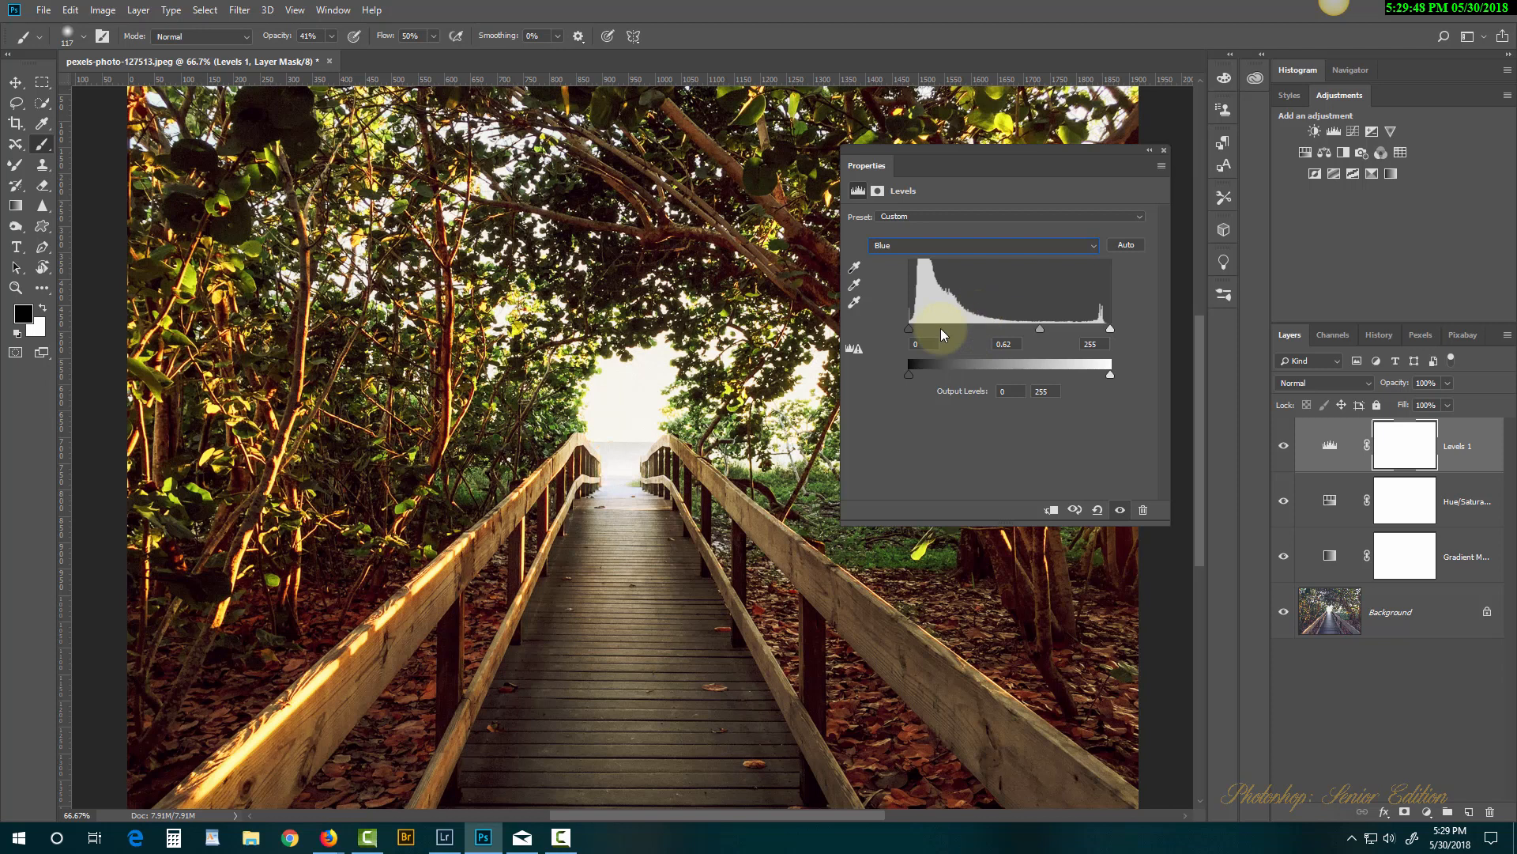
pyautogui.click(1164, 150)
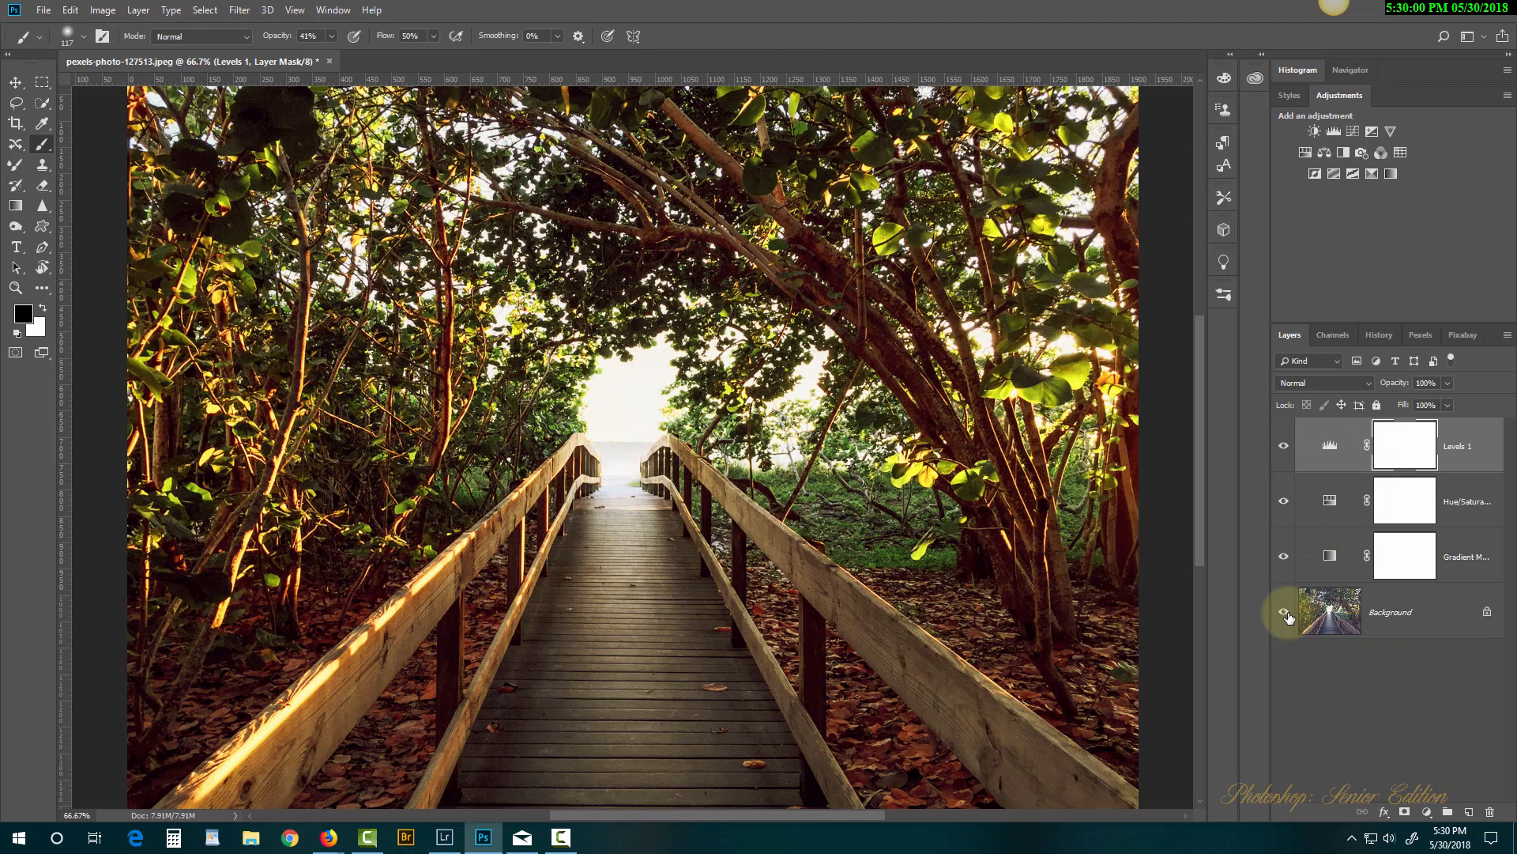
# Hide and show the three adjustment layers to compare the photo before and after the edits.
pyautogui.moveTo(1282, 555); pyautogui.dragTo(1279, 455)
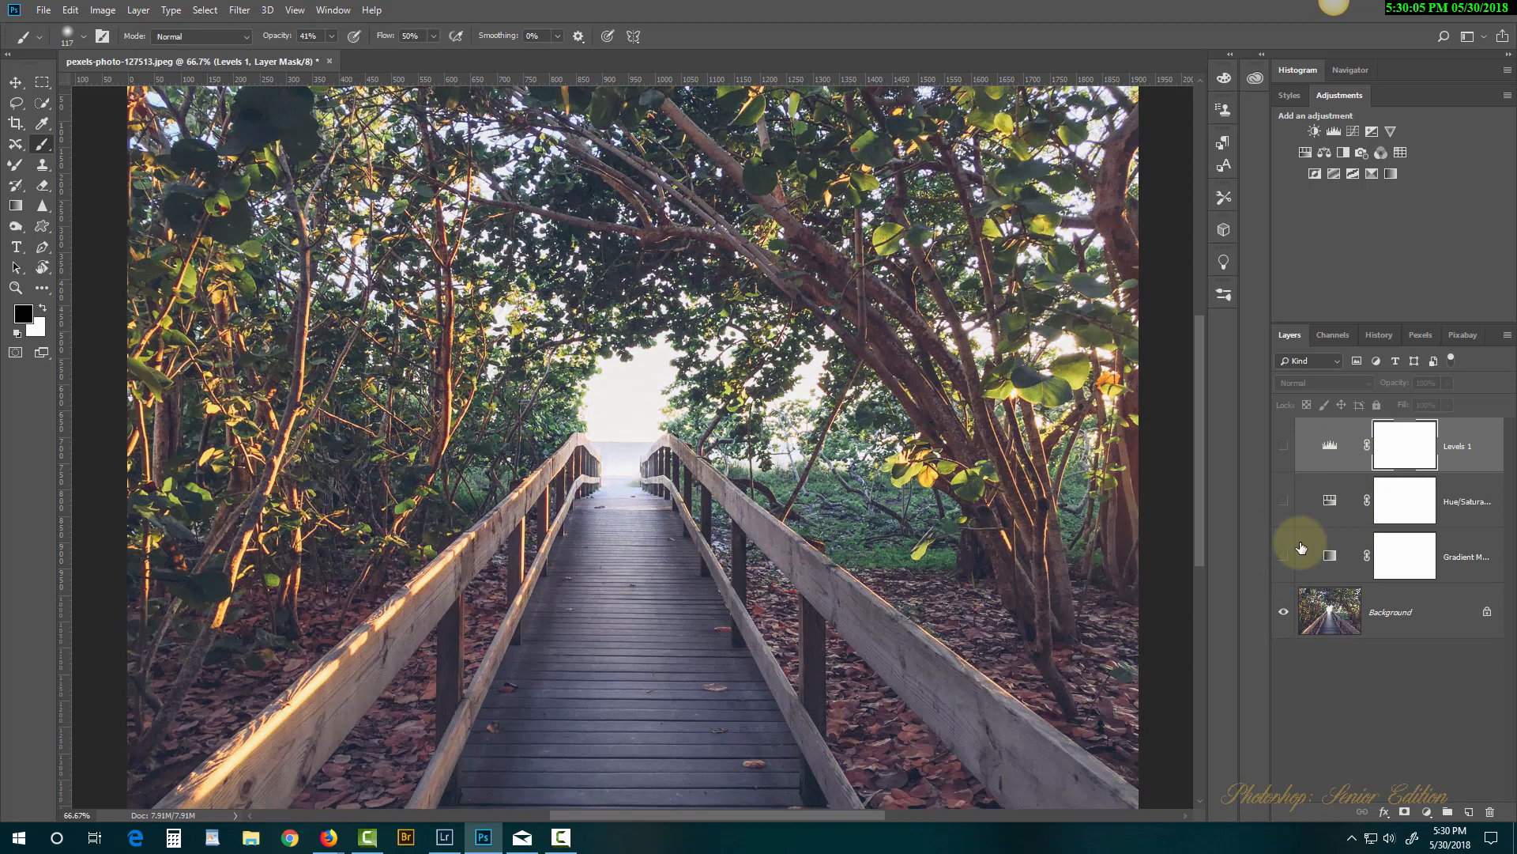
pyautogui.moveTo(1281, 557); pyautogui.dragTo(1282, 463)
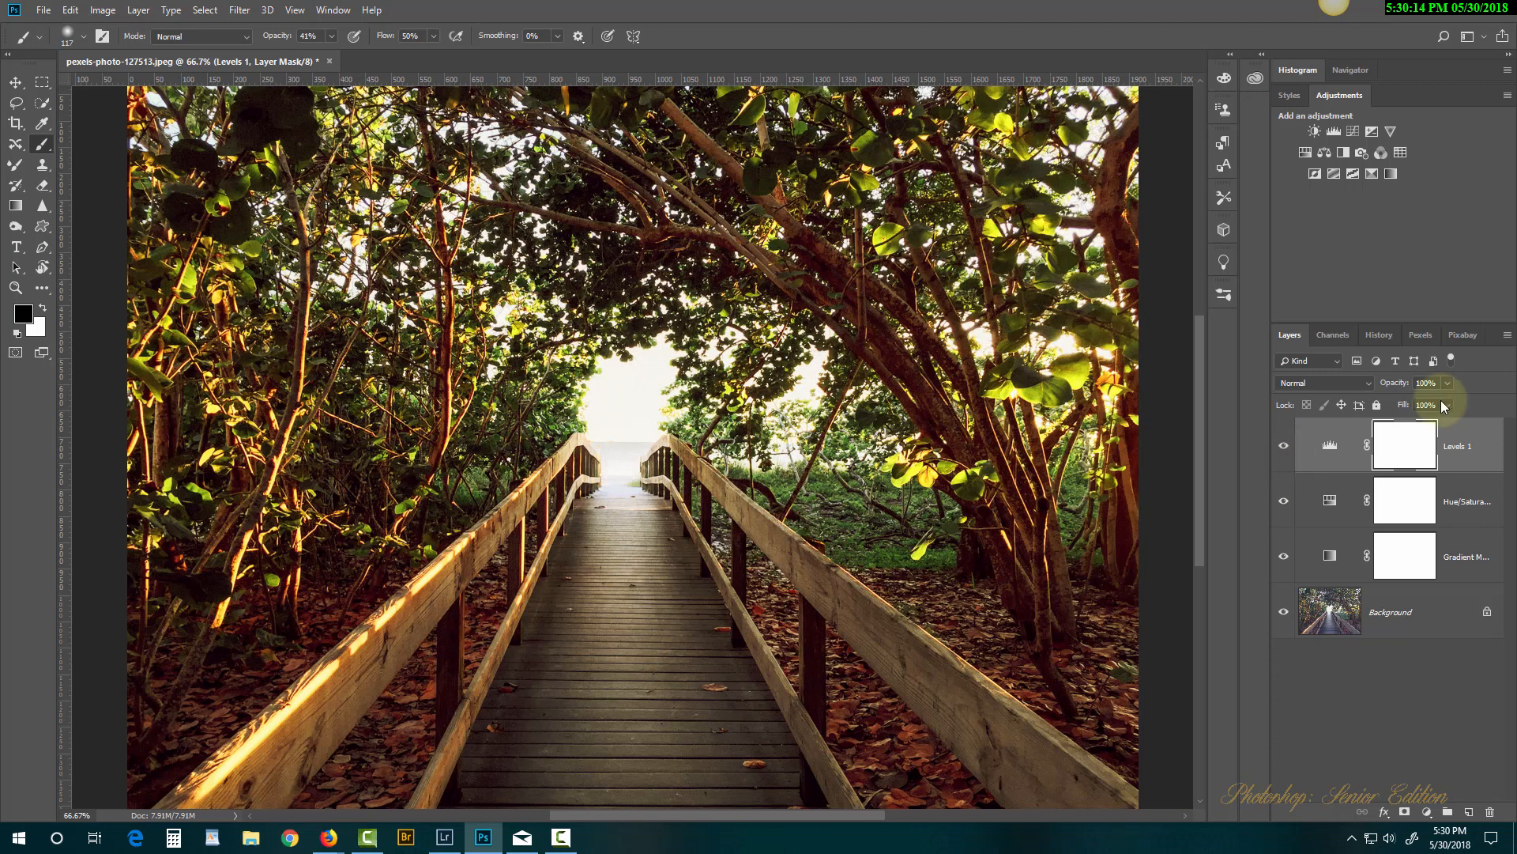
# Delete Snapshot 1 from the document's history.
pyautogui.click(1380, 335)
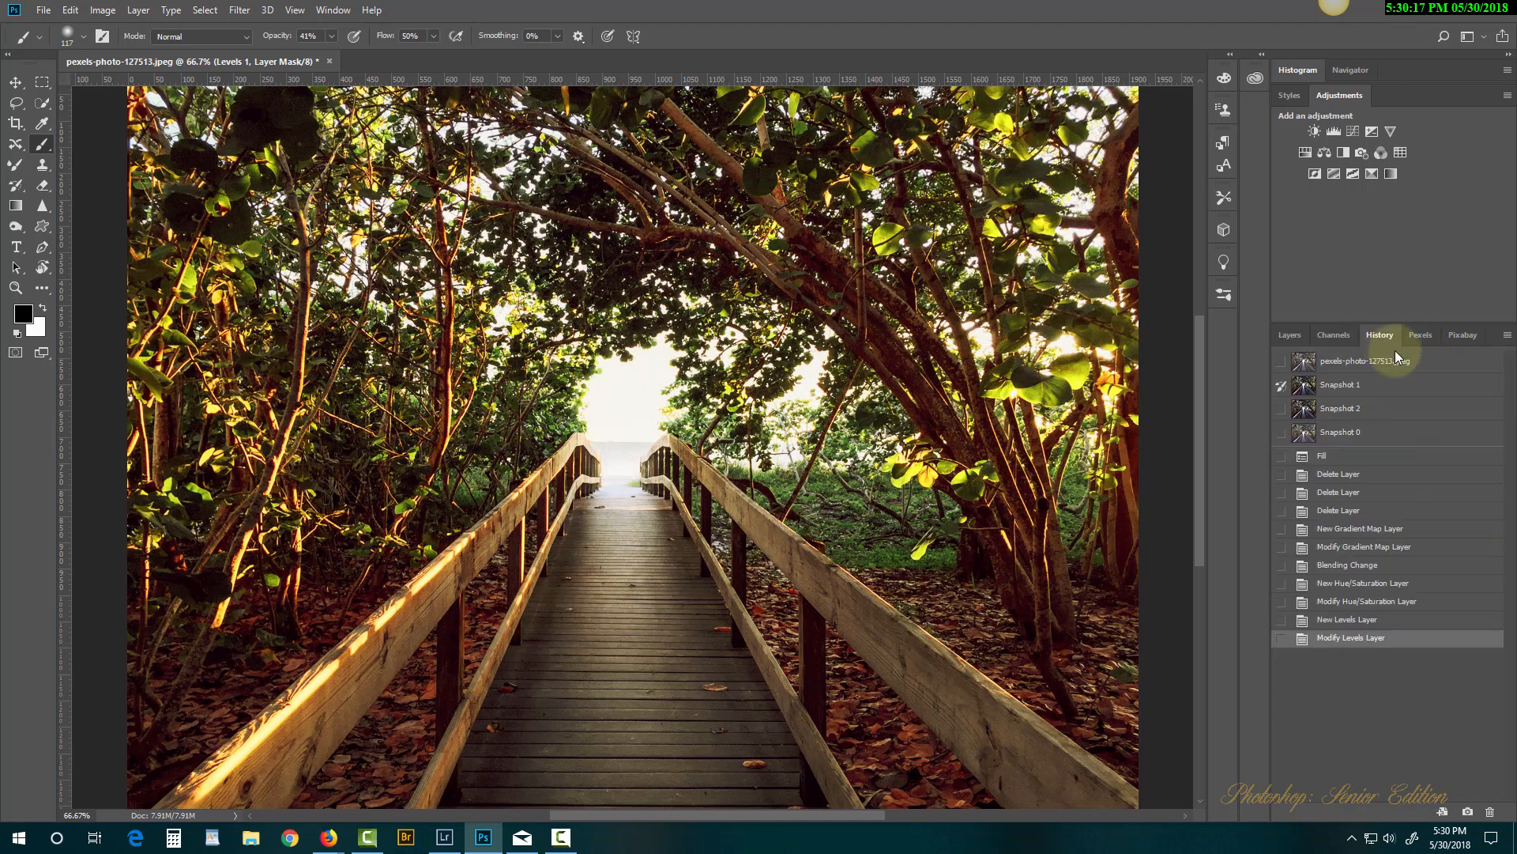
pyautogui.click(1364, 435)
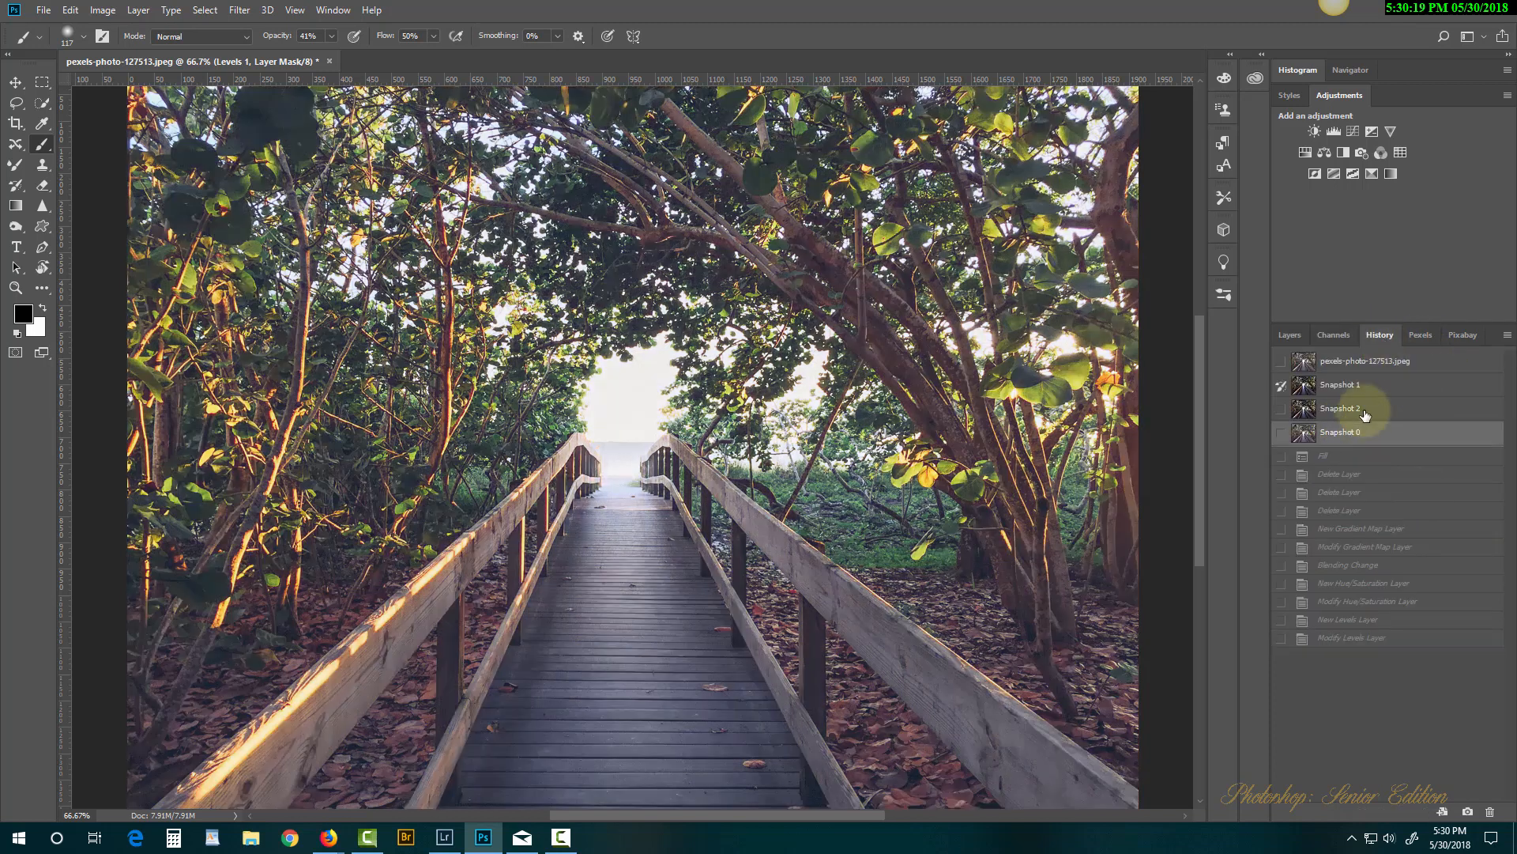
pyautogui.click(1345, 382)
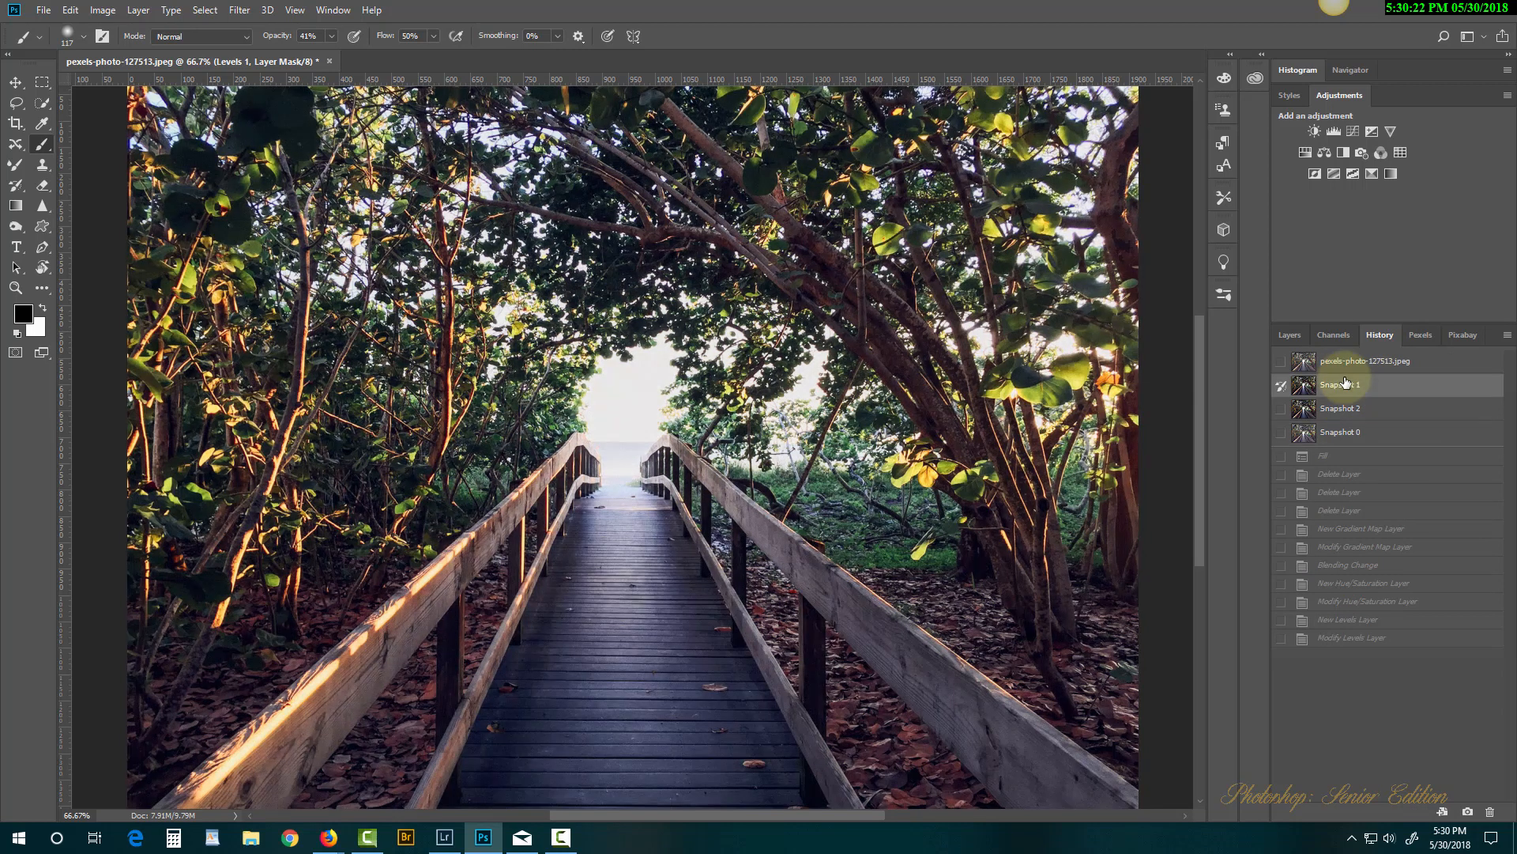
pyautogui.press('Delete')
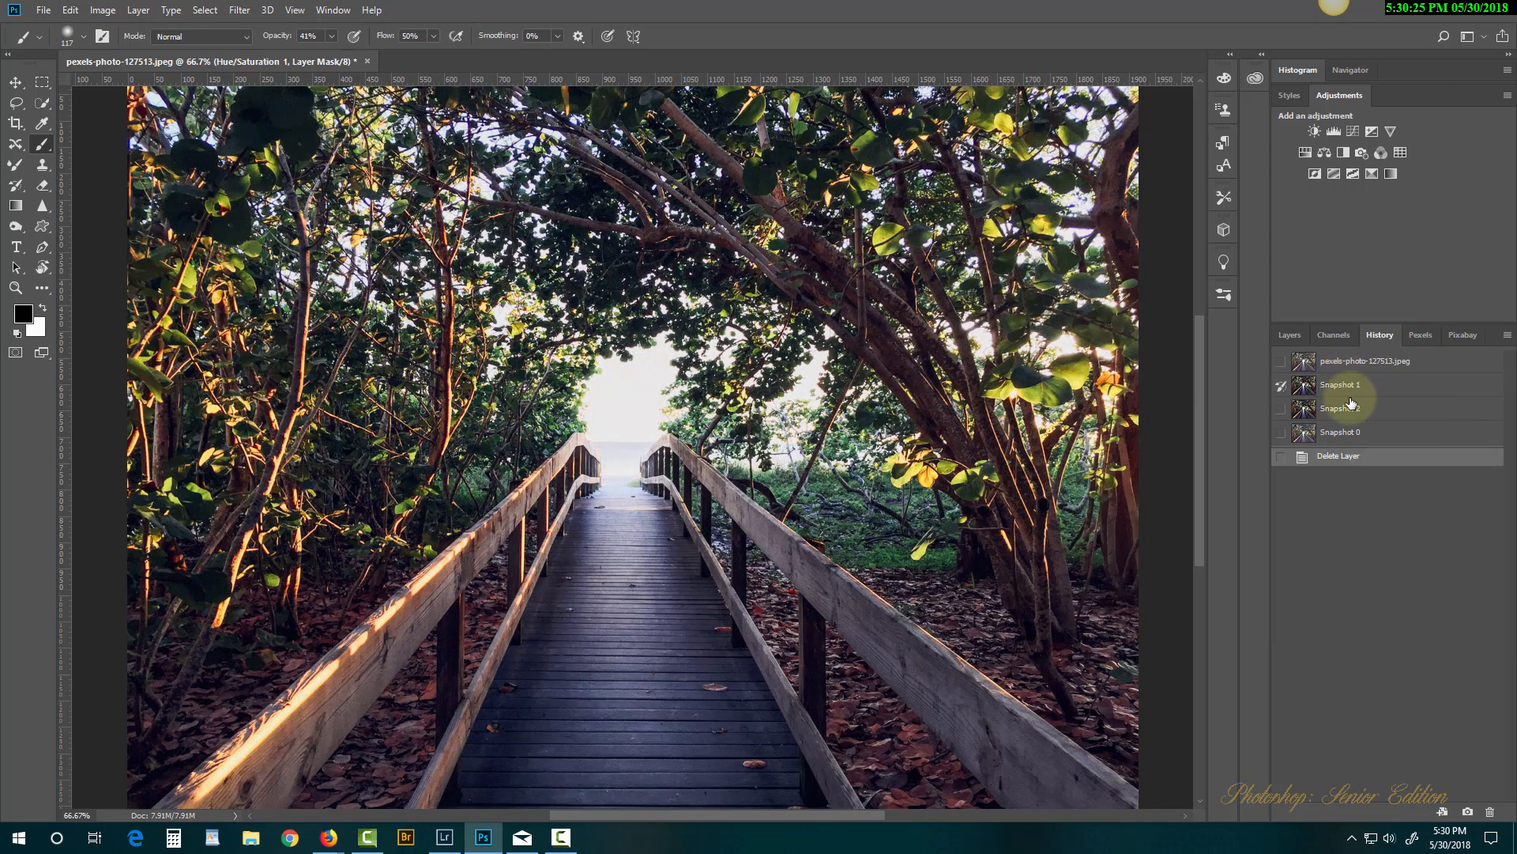
pyautogui.hotkey('ctrl', 'z')
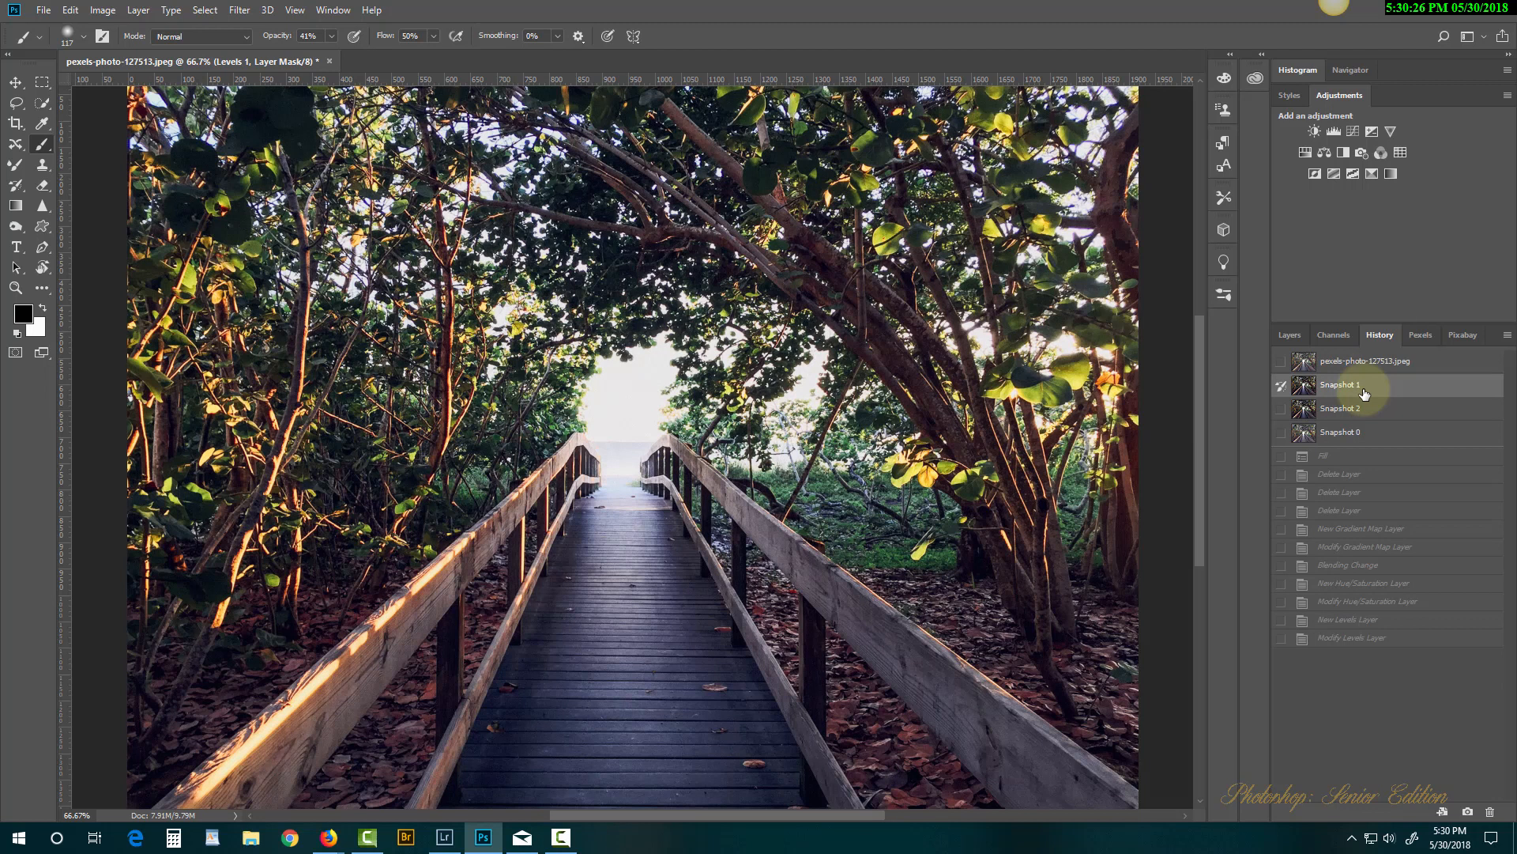
pyautogui.click(1490, 811)
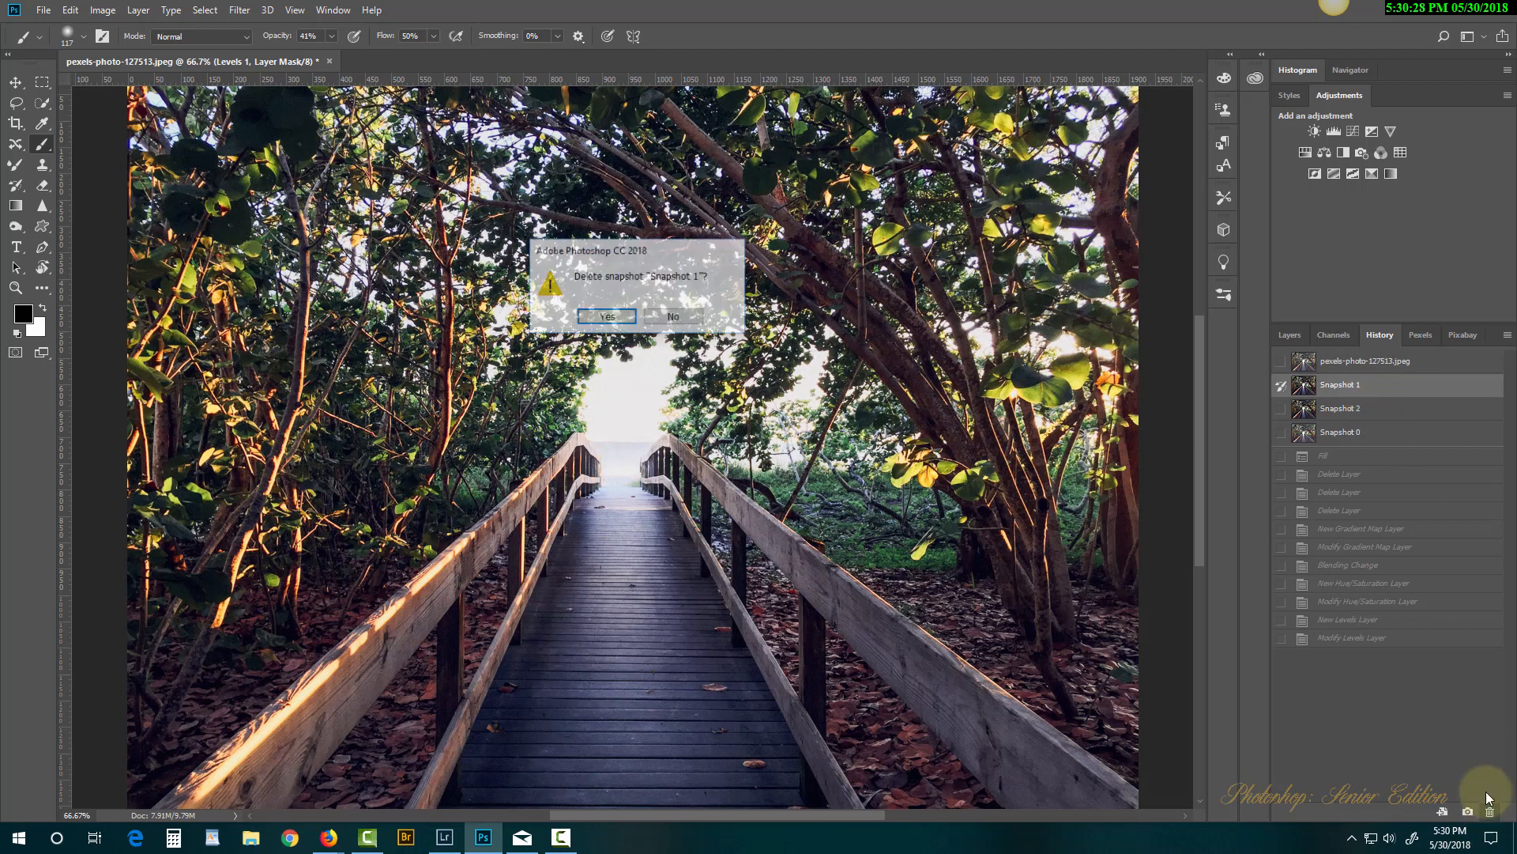
pyautogui.click(629, 321)
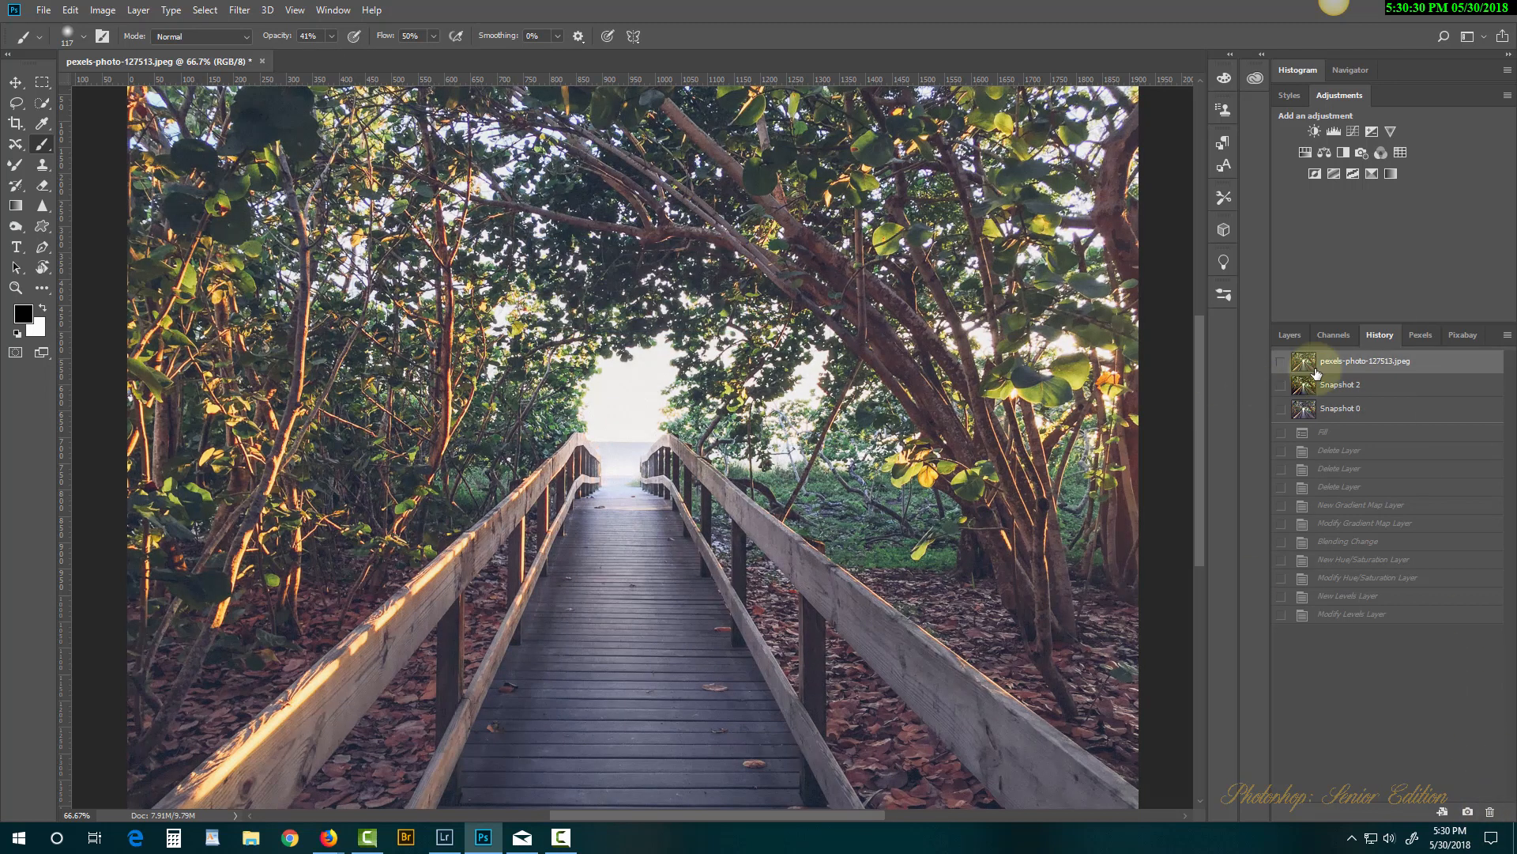
# Delete the remaining Snapshot 2 and Snapshot 0 from the document's history.
pyautogui.click(1312, 385)
pyautogui.click(1487, 812)
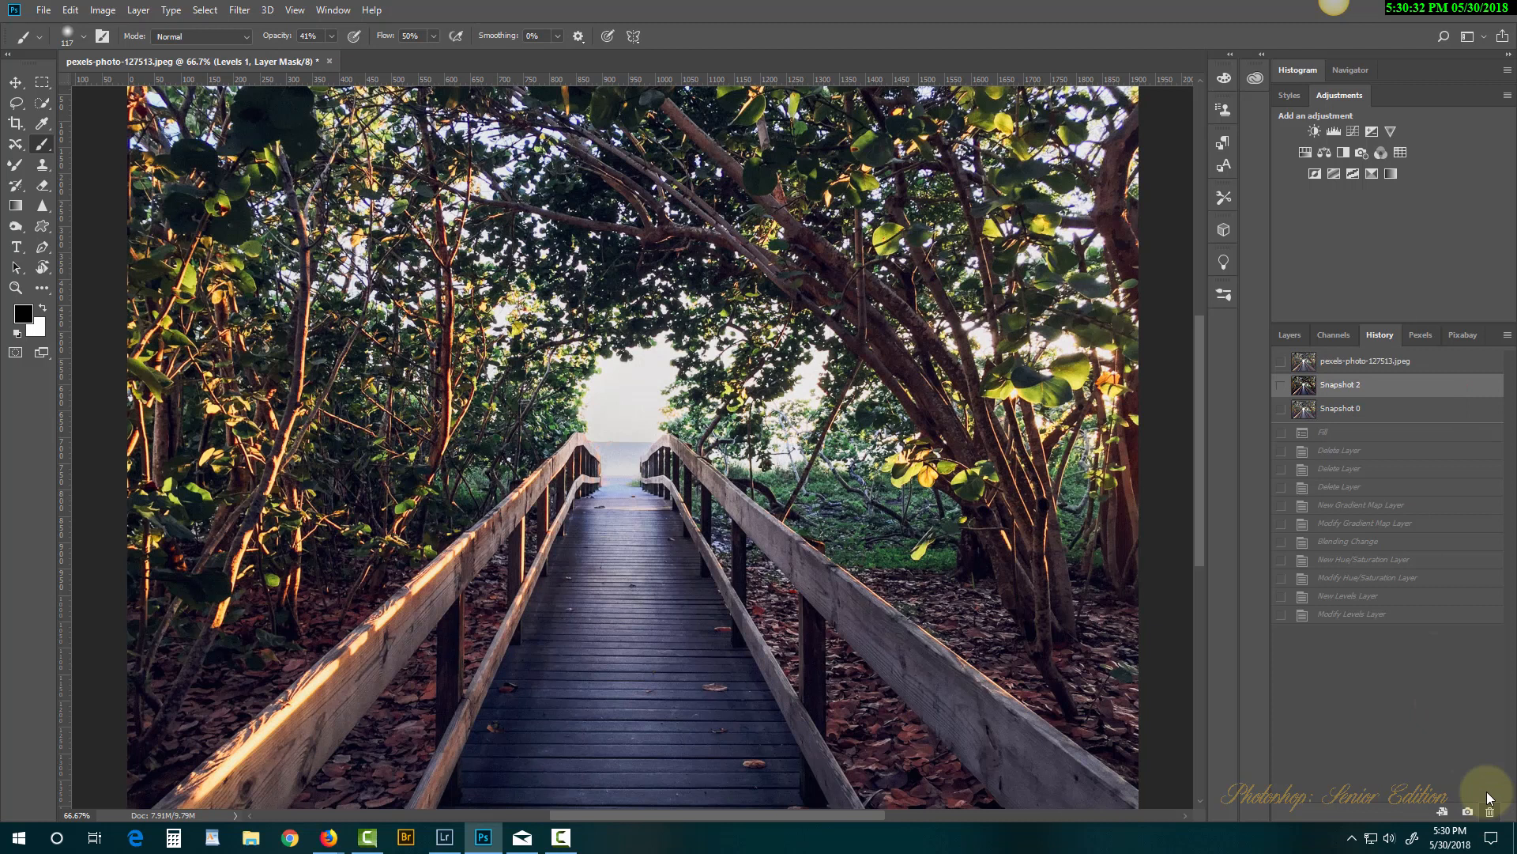
pyautogui.click(606, 315)
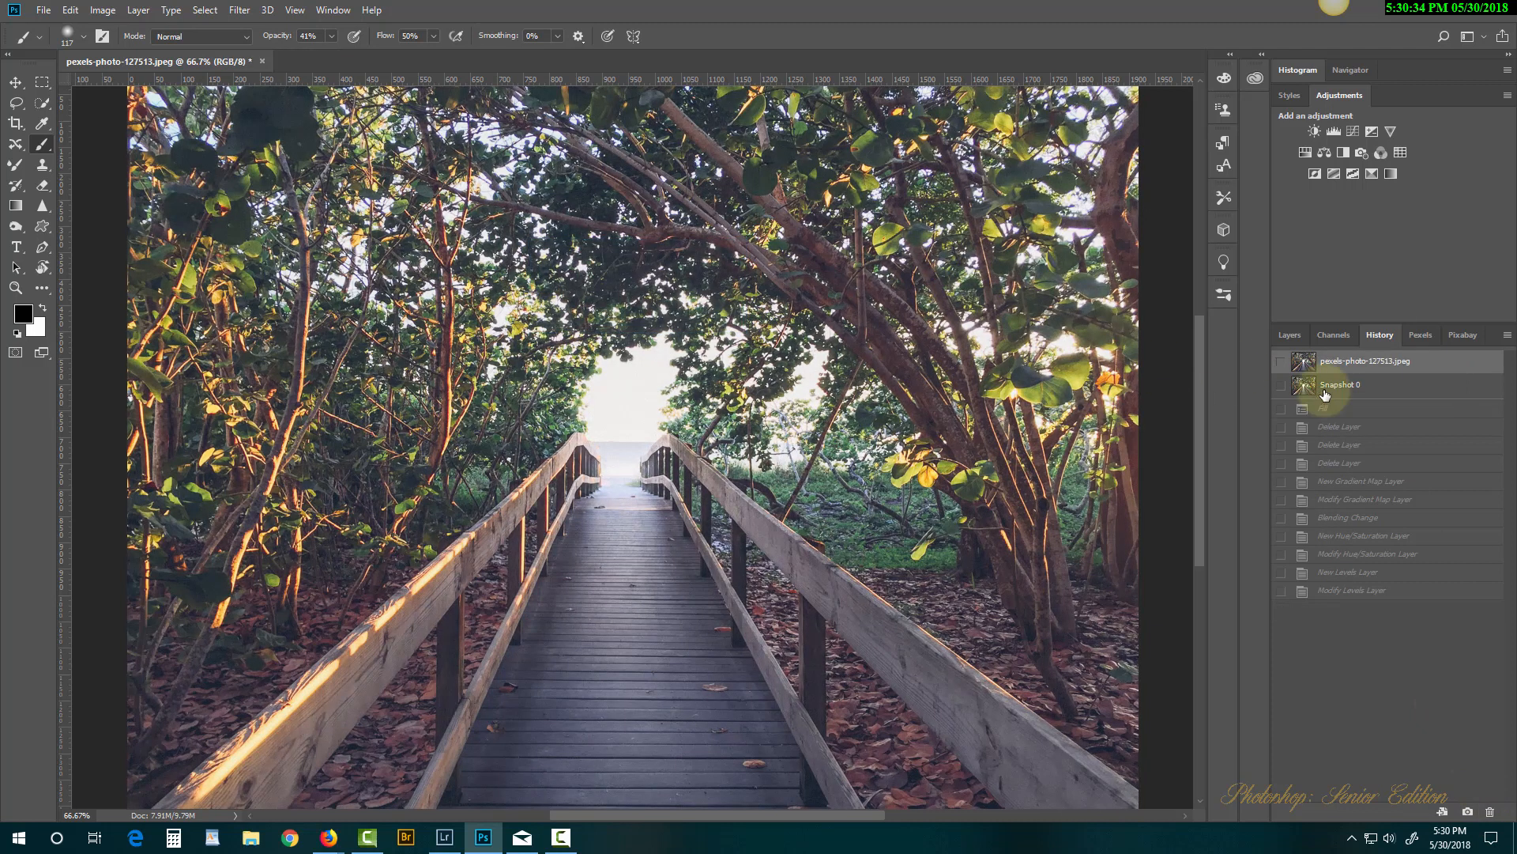
pyautogui.click(1305, 385)
pyautogui.click(1490, 812)
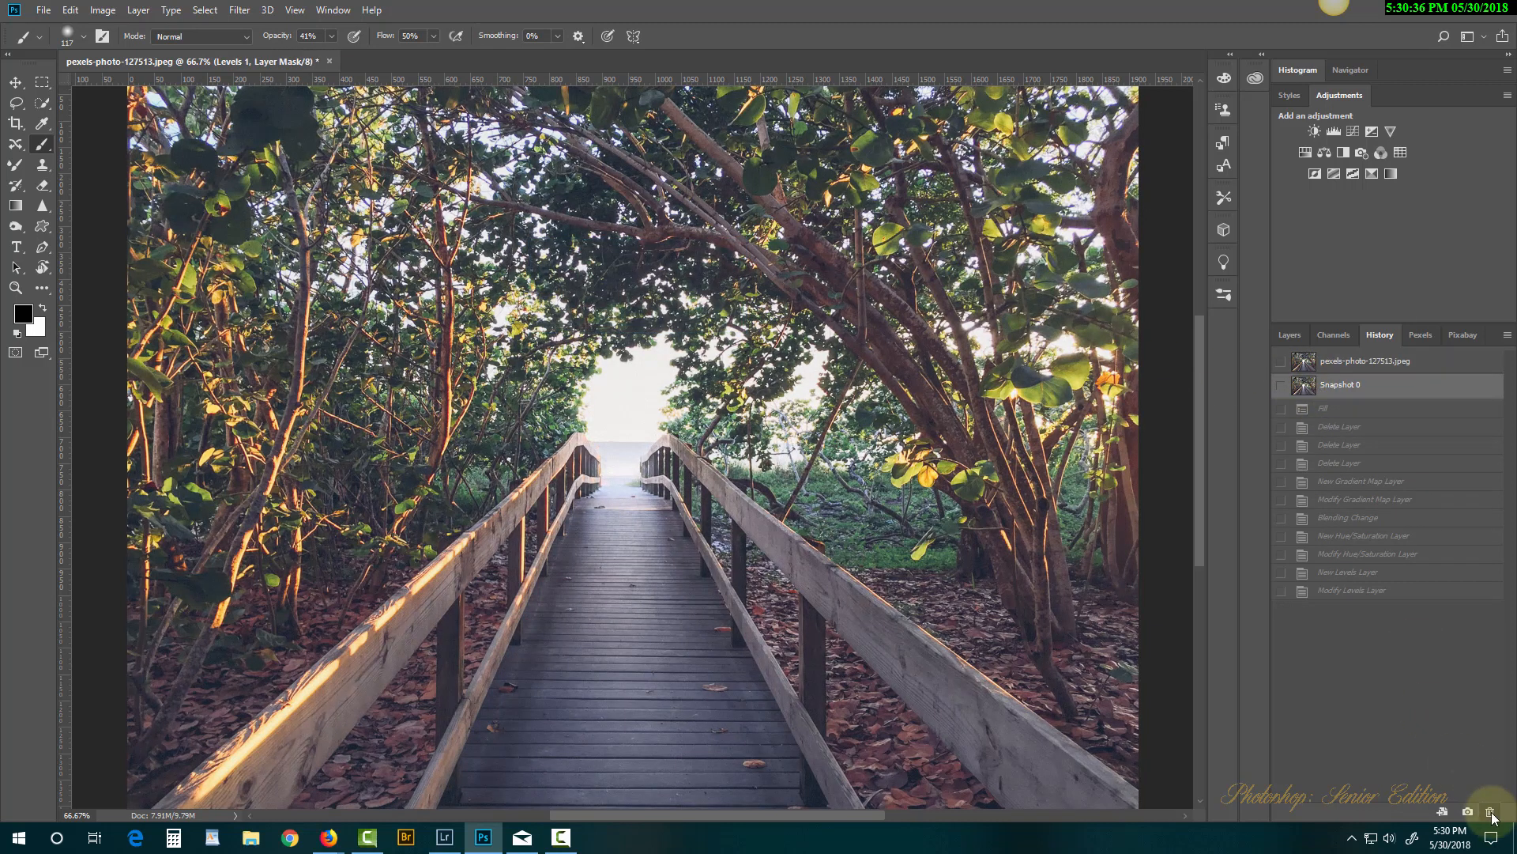
pyautogui.click(624, 320)
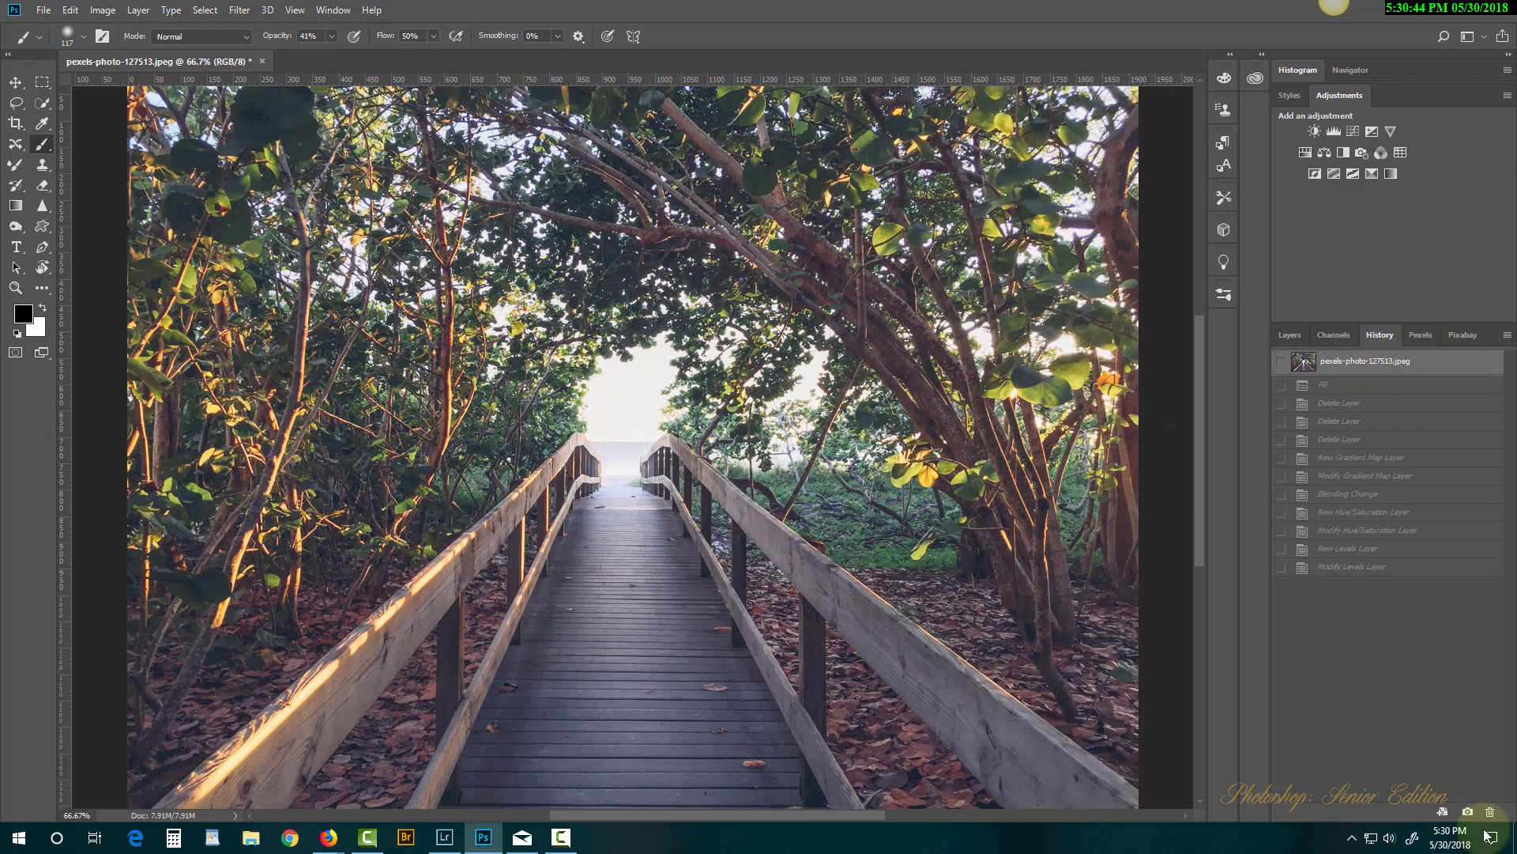
# Create a full-document snapshot of the original opened photo and name it Snapshot 0.
pyautogui.click(1467, 813)
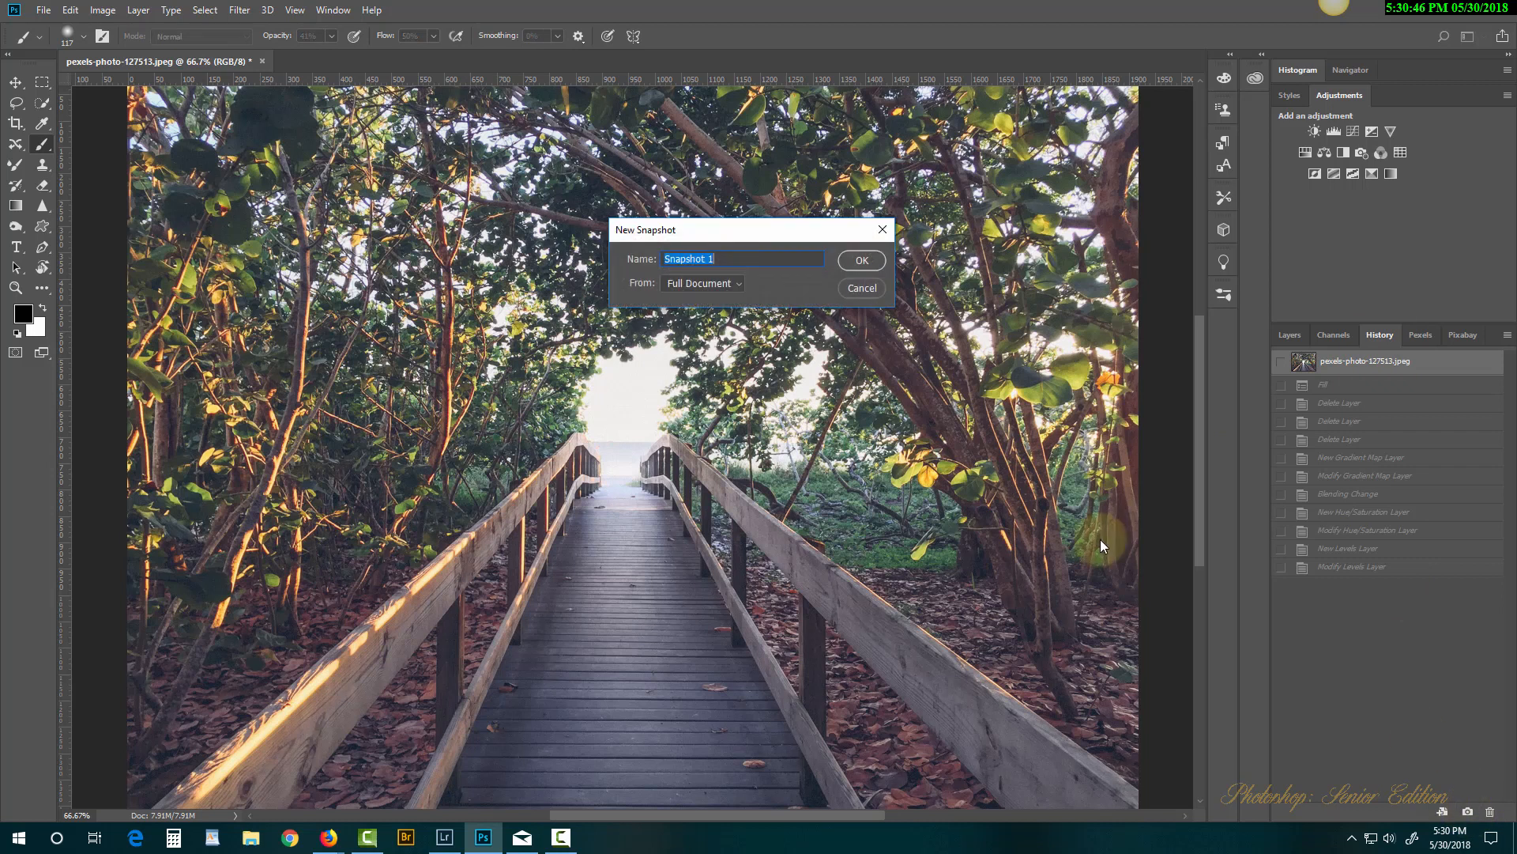
pyautogui.click(709, 260)
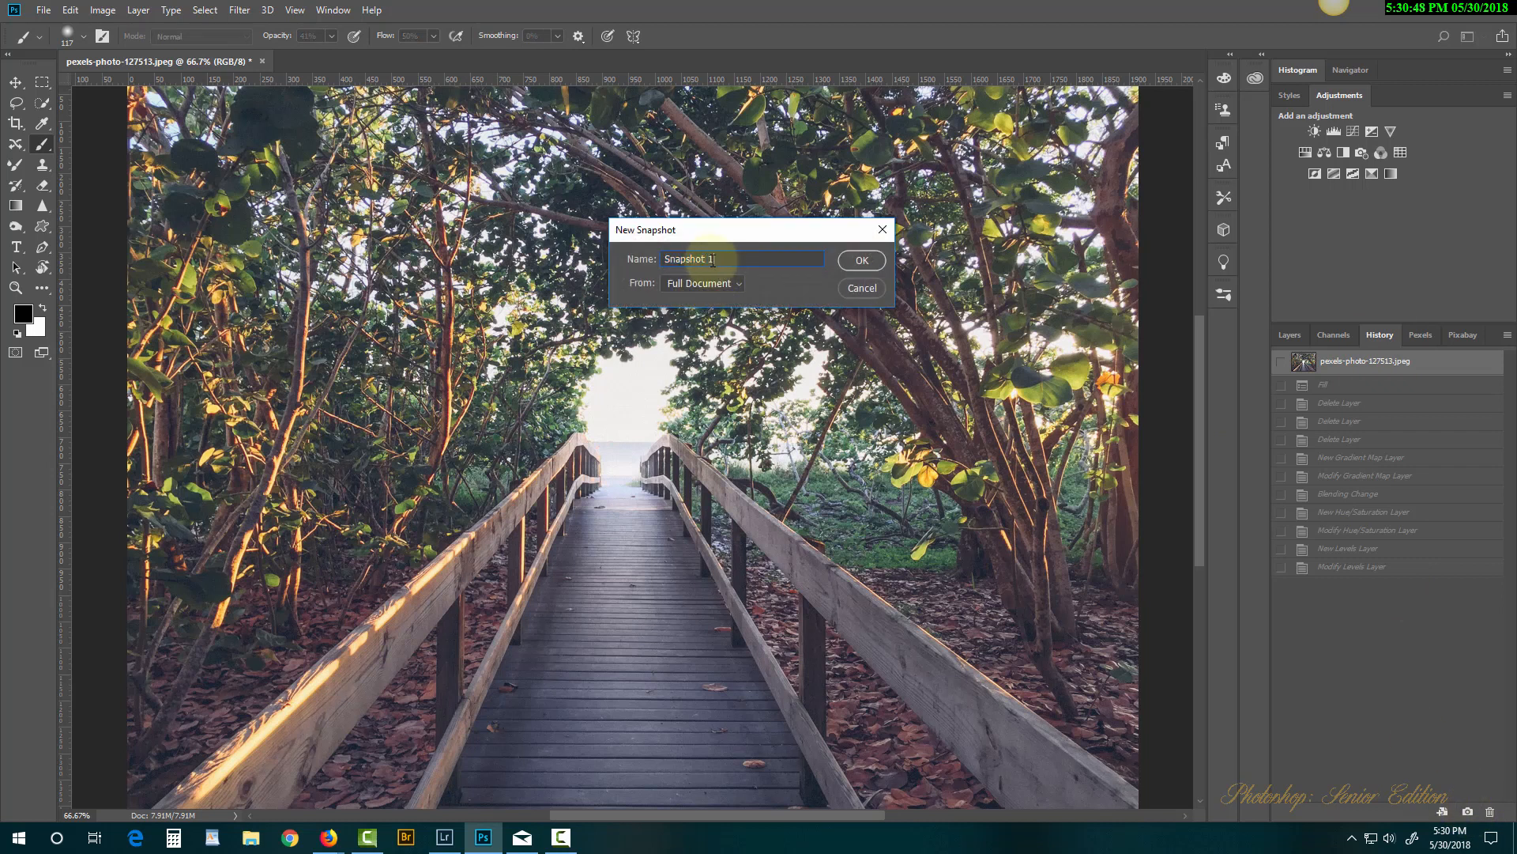
pyautogui.write('0')
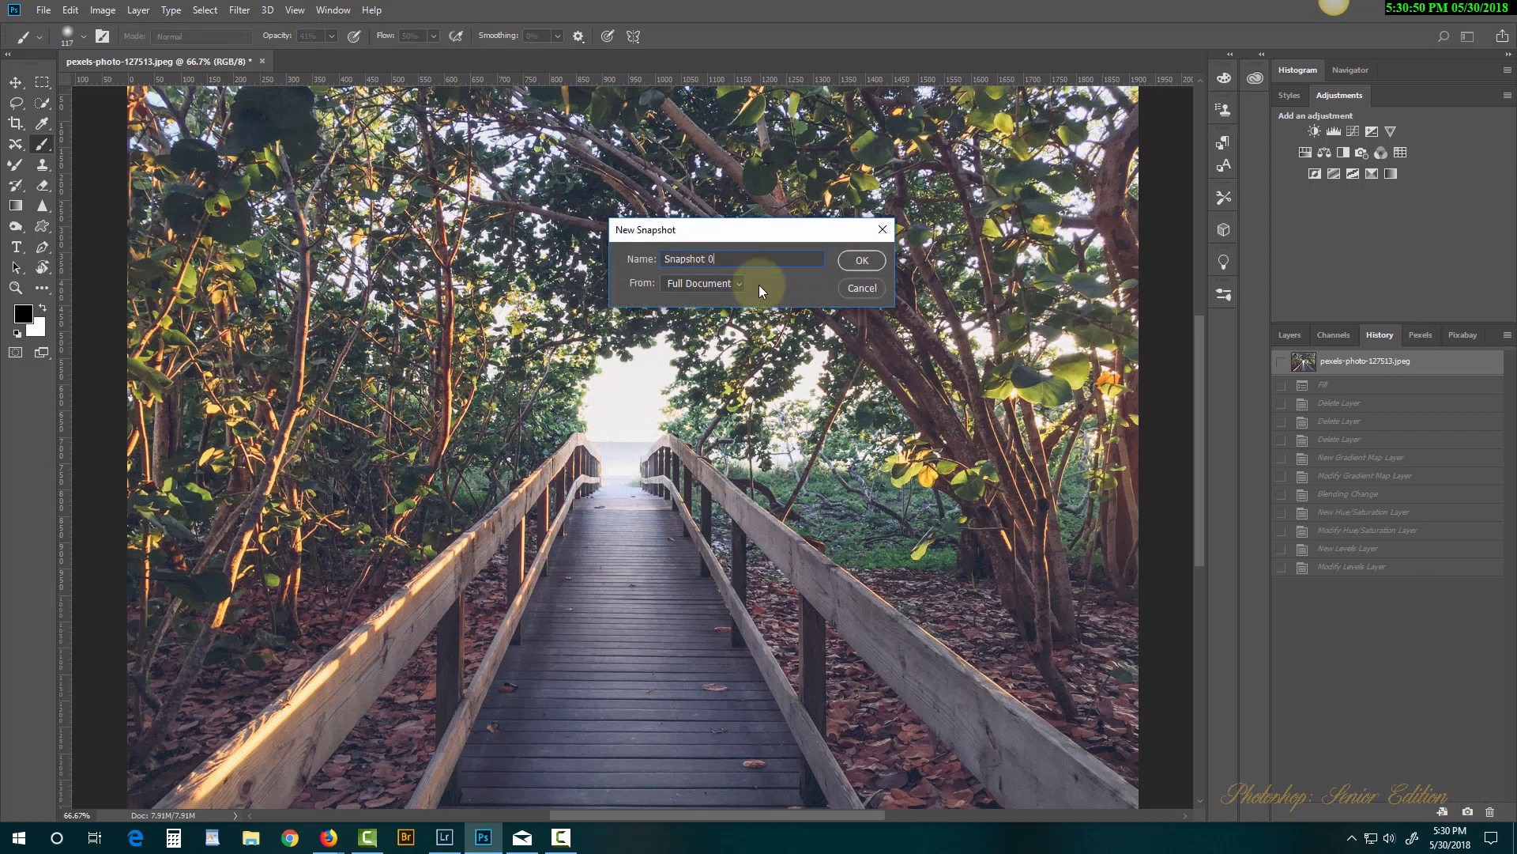
pyautogui.click(870, 259)
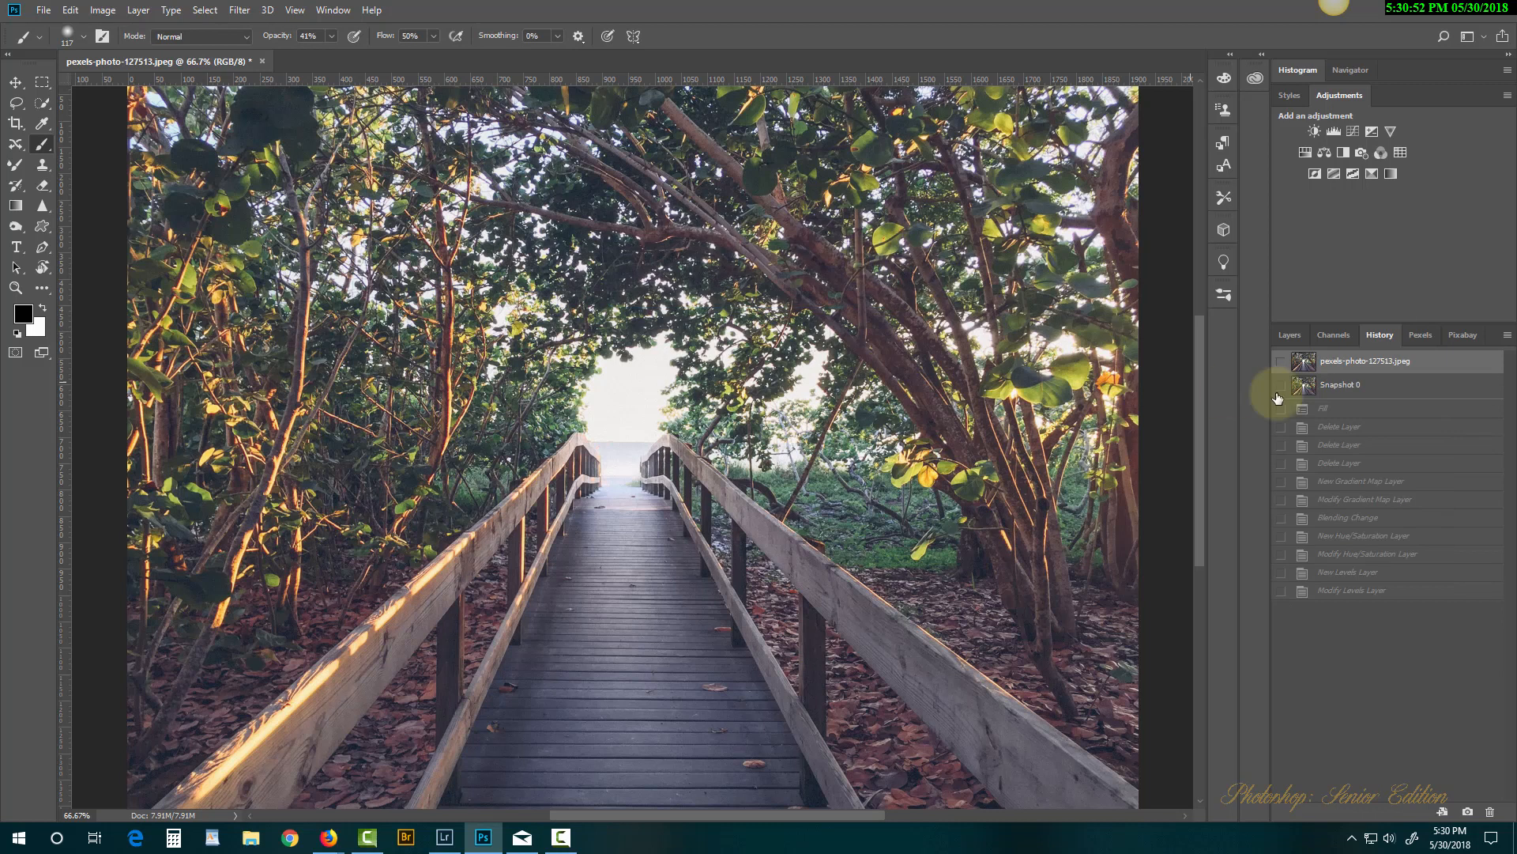
# Return the document to the latest Modify Levels Layer history state and check its layer stack.
pyautogui.click(1289, 335)
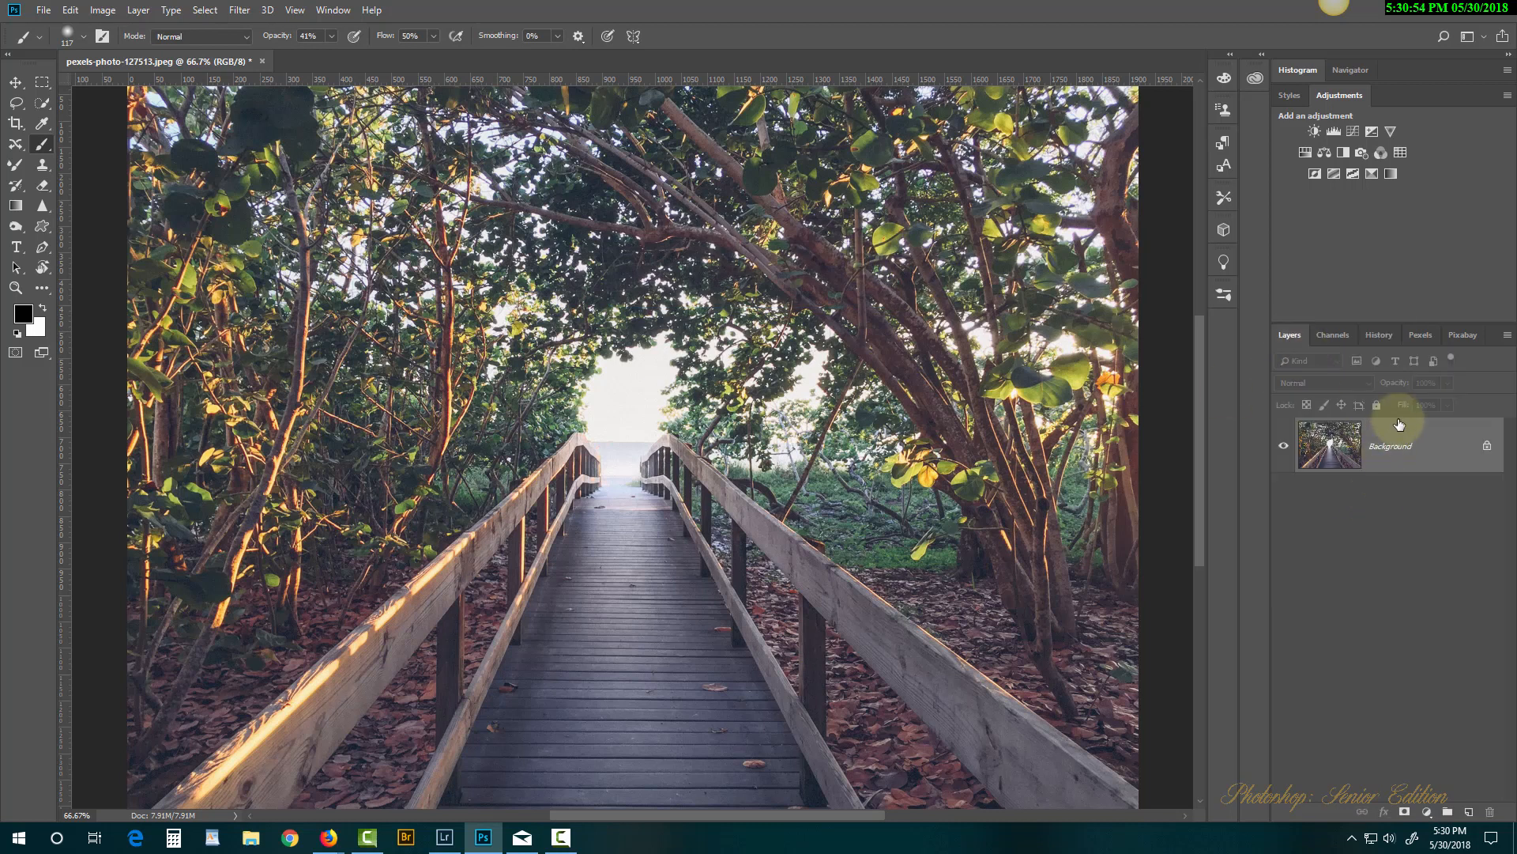
pyautogui.click(1381, 339)
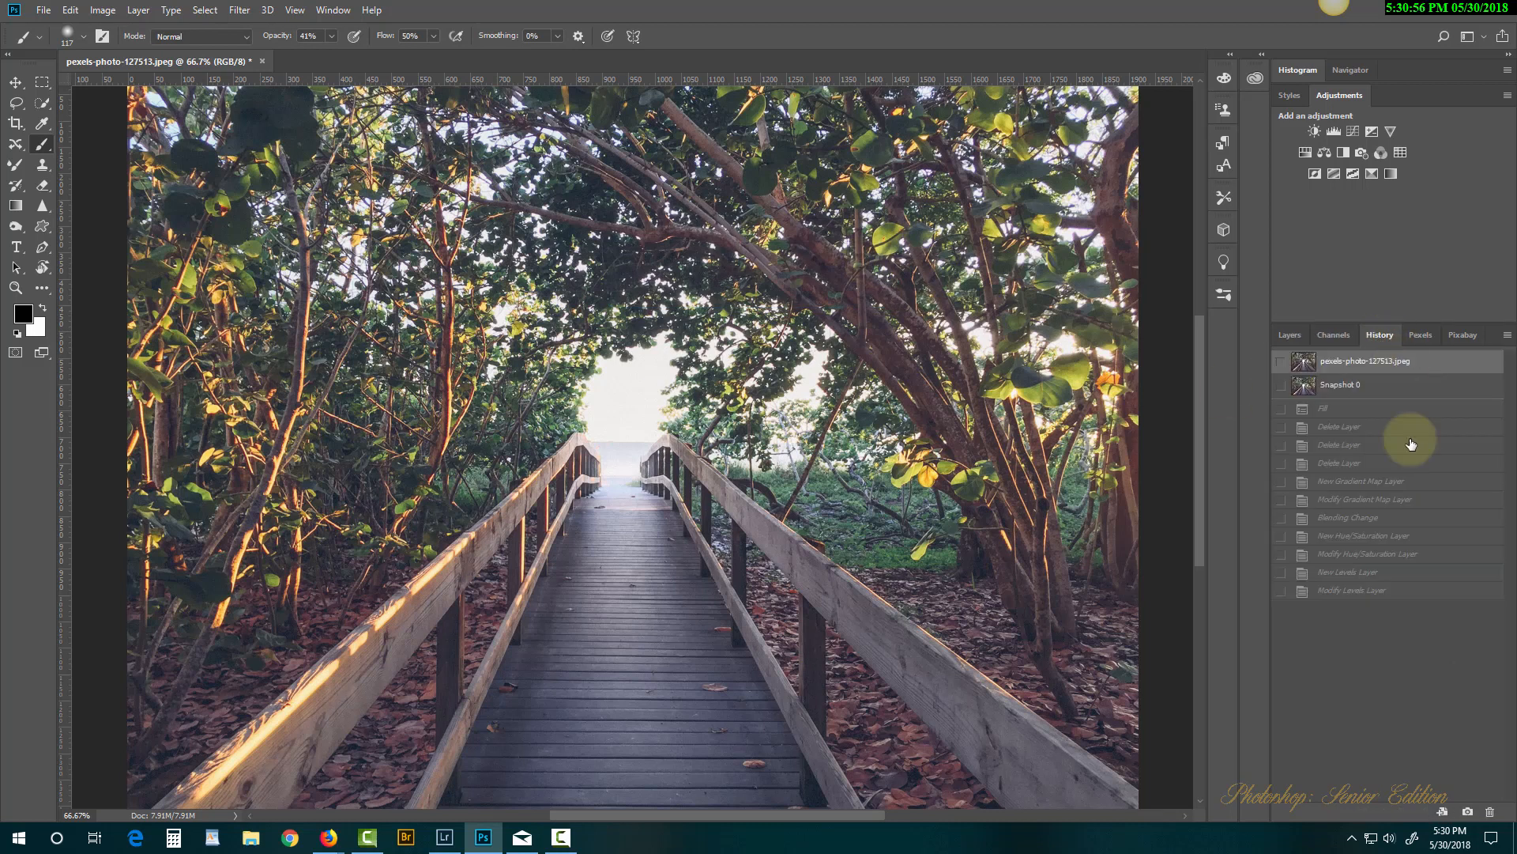
pyautogui.click(1358, 590)
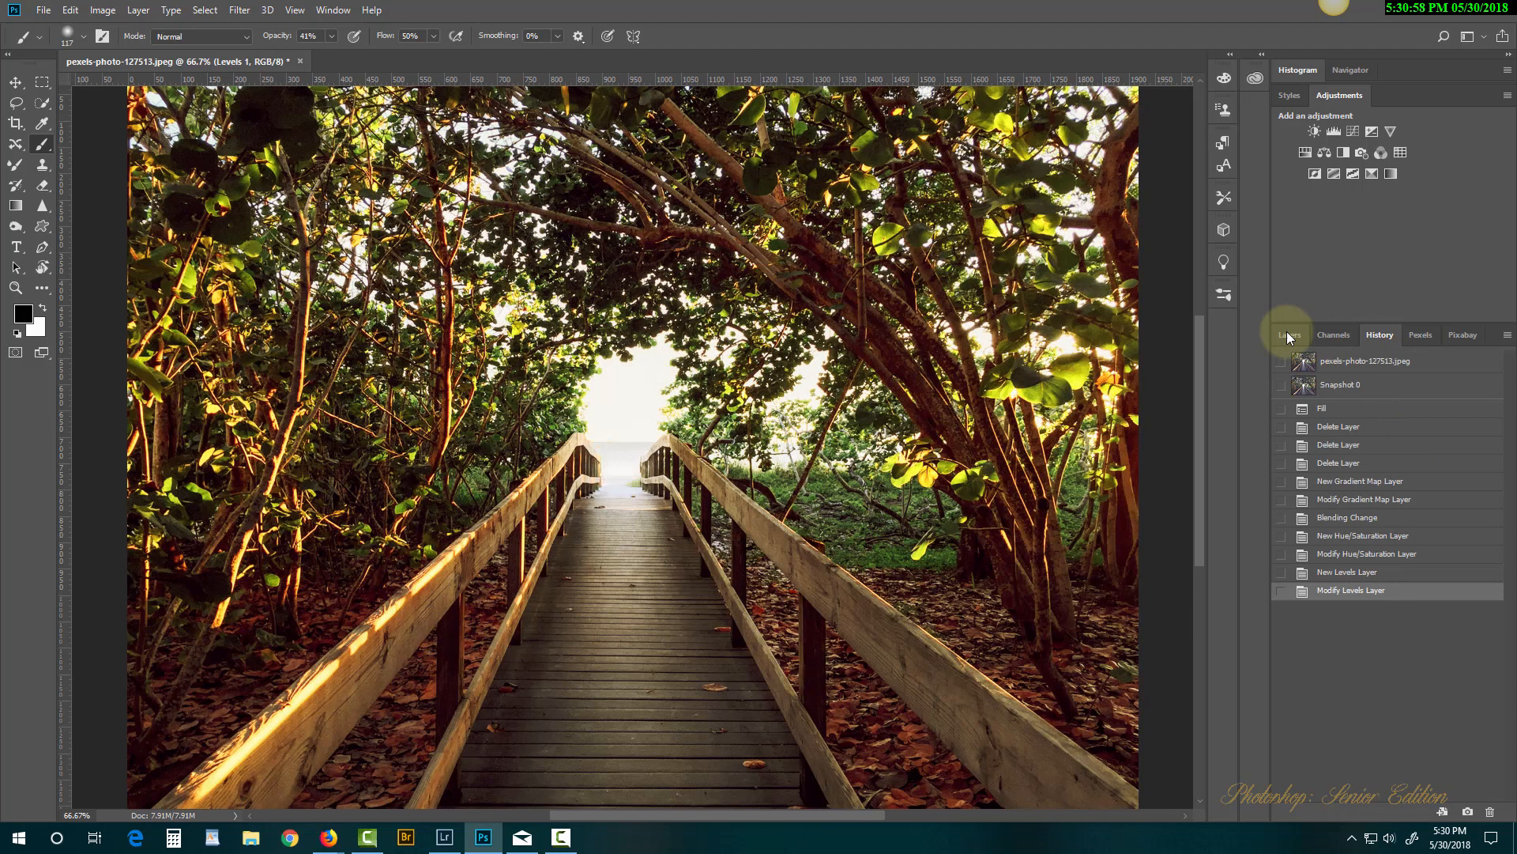
pyautogui.click(1289, 335)
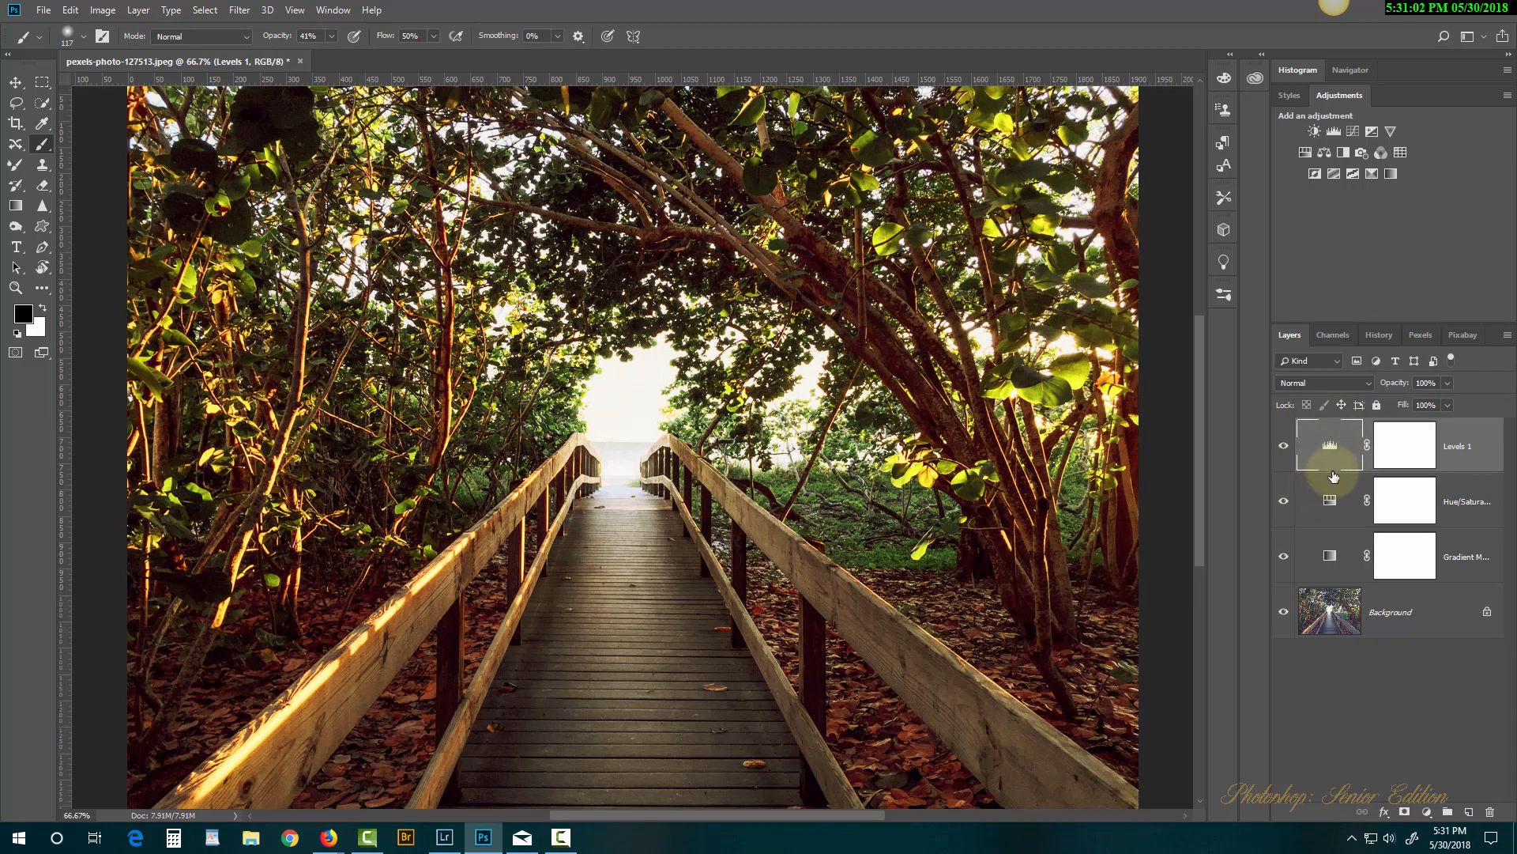
pyautogui.click(1378, 336)
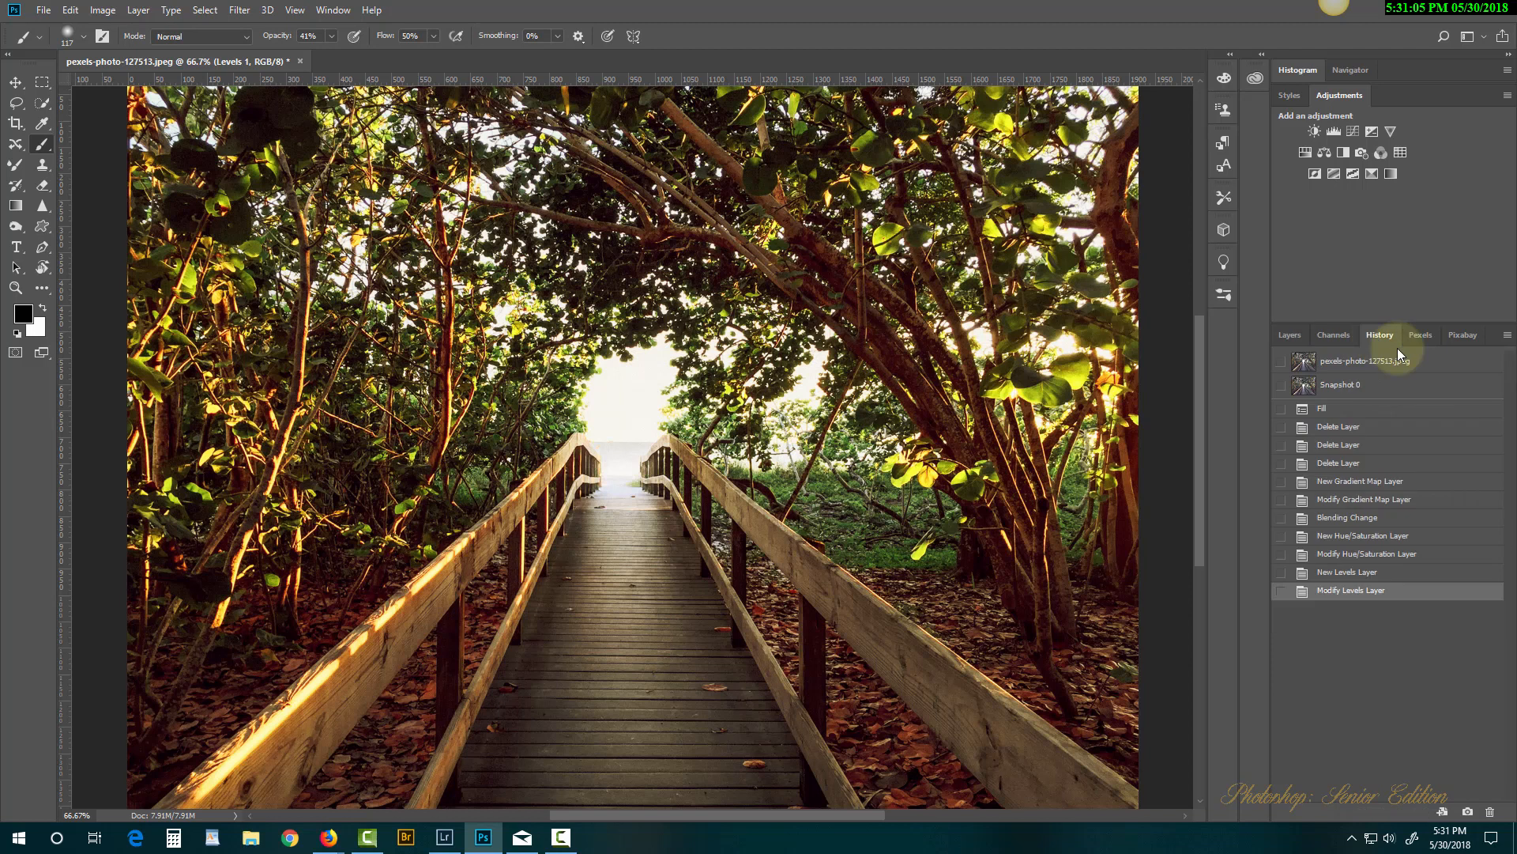
# Create a full-document snapshot of the current adjusted version and name it Snapshot 1.
pyautogui.click(1469, 814)
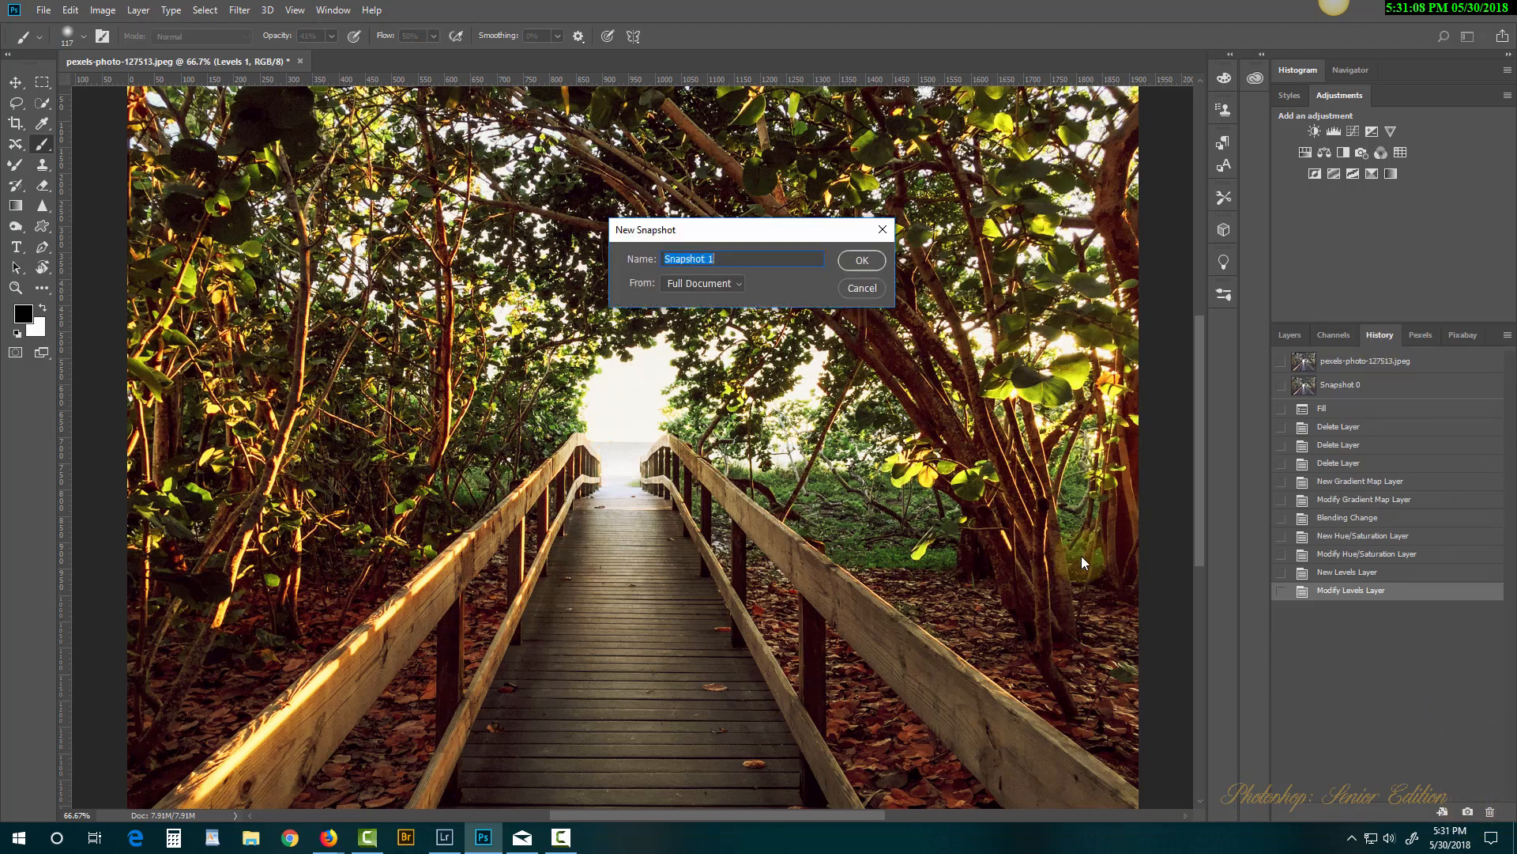
pyautogui.click(711, 259)
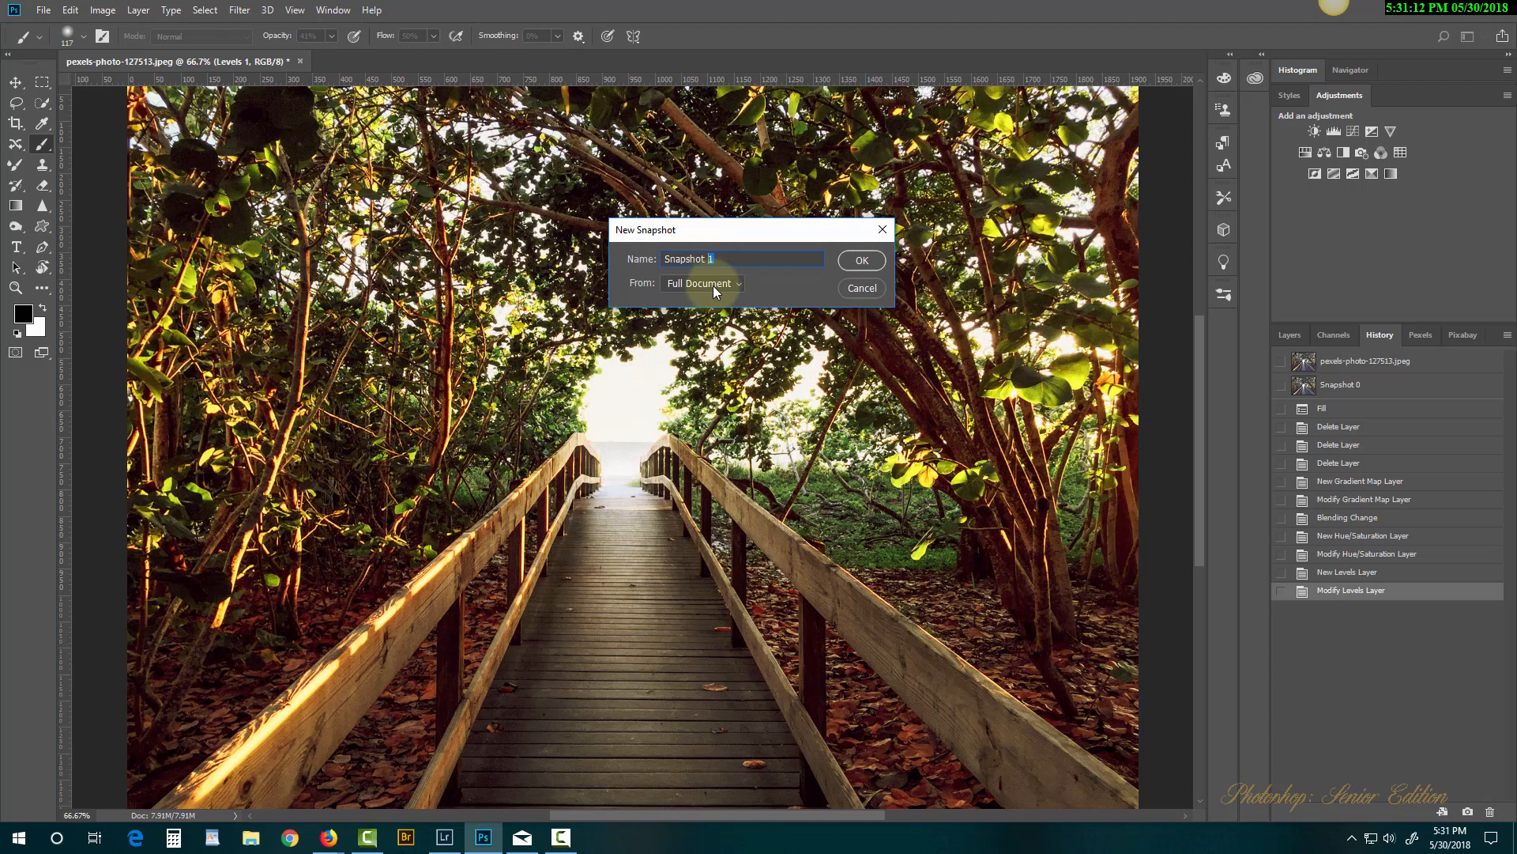
pyautogui.click(858, 261)
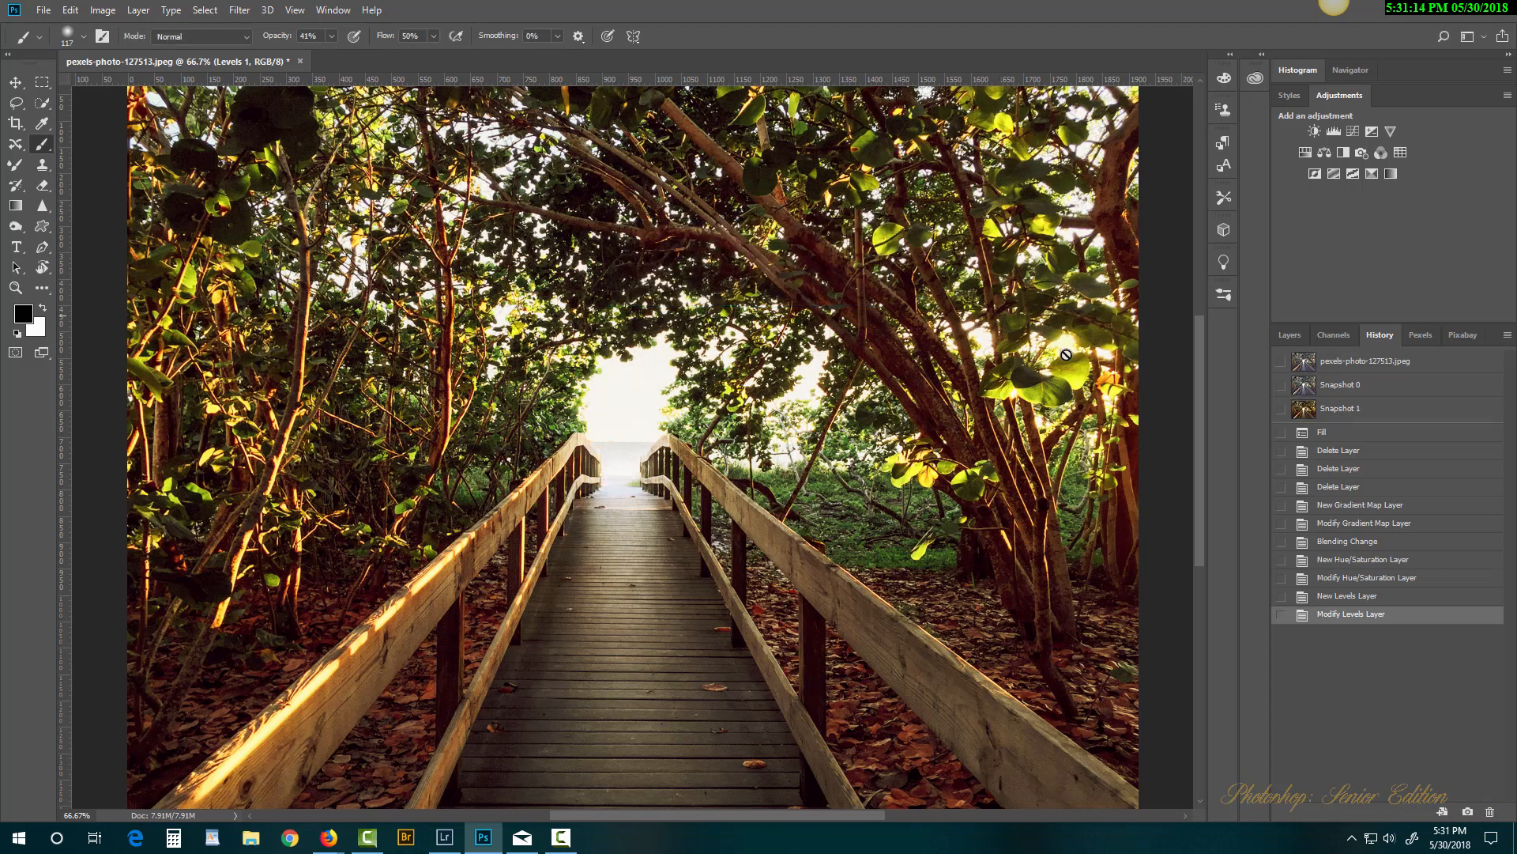
# Compare the photo with and without the Levels 1 adjustment by toggling that layer's visibility several times.
pyautogui.click(1288, 335)
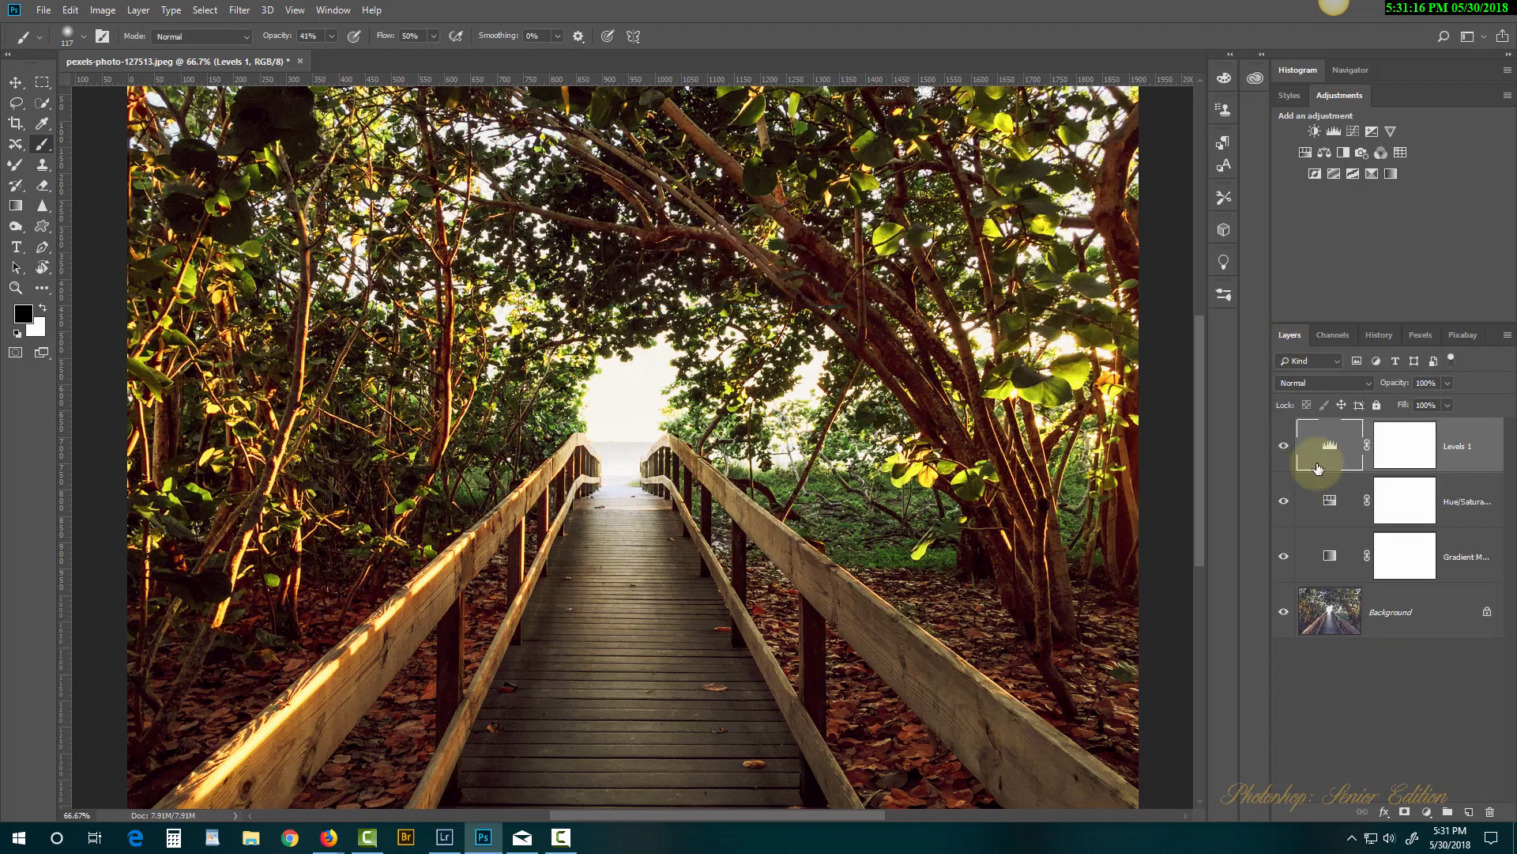
pyautogui.click(1284, 447)
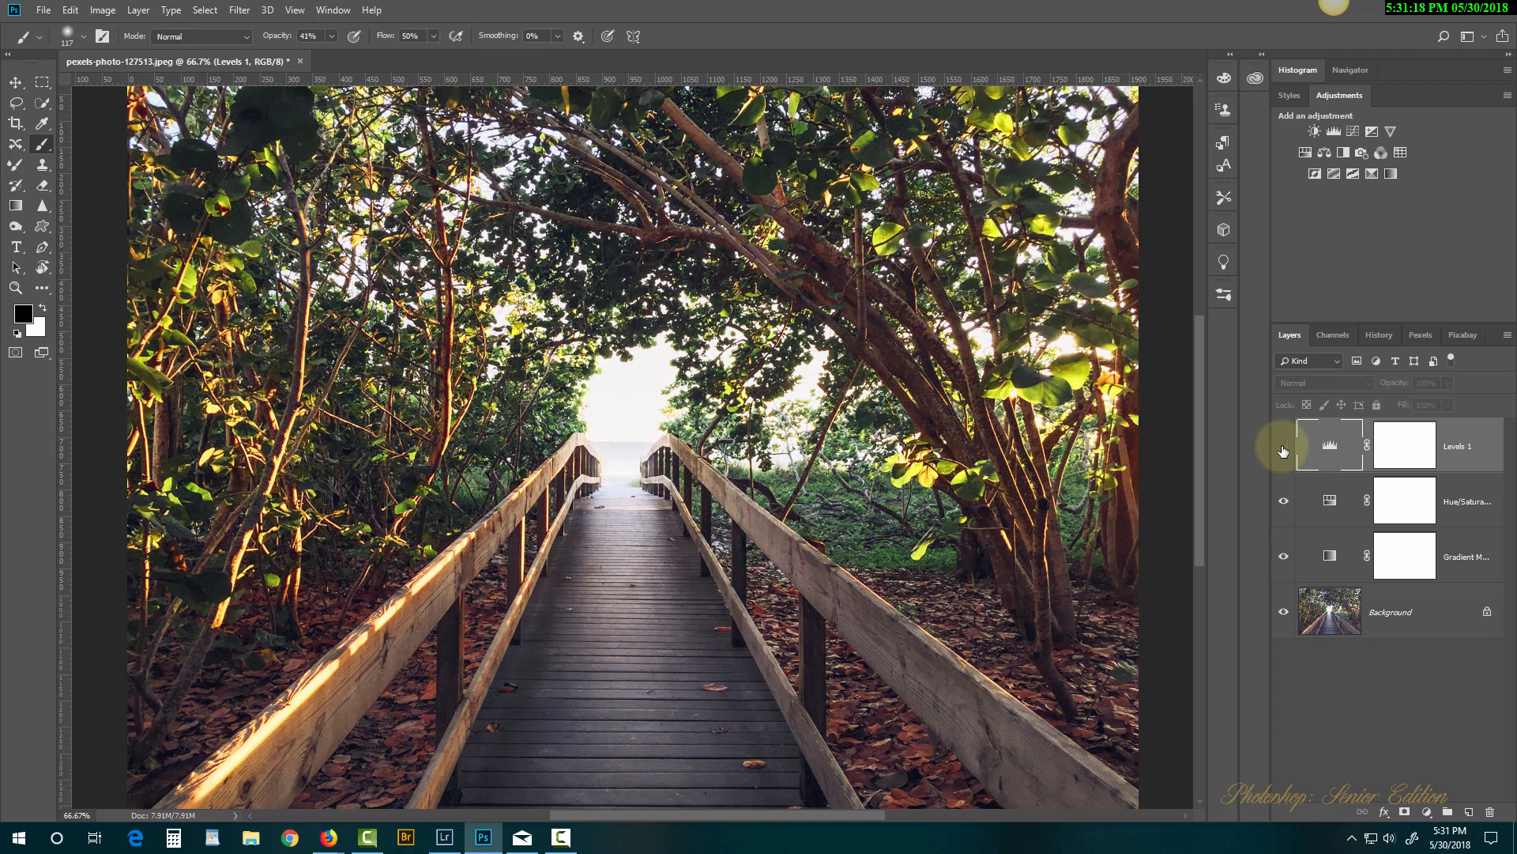
pyautogui.click(1283, 449)
pyautogui.click(1284, 448)
pyautogui.click(1283, 449)
pyautogui.click(1284, 451)
pyautogui.click(1283, 446)
# Readjust the Blue channel's midtone input level in the Levels 1 adjustment layer.
pyautogui.doubleClick(1330, 447)
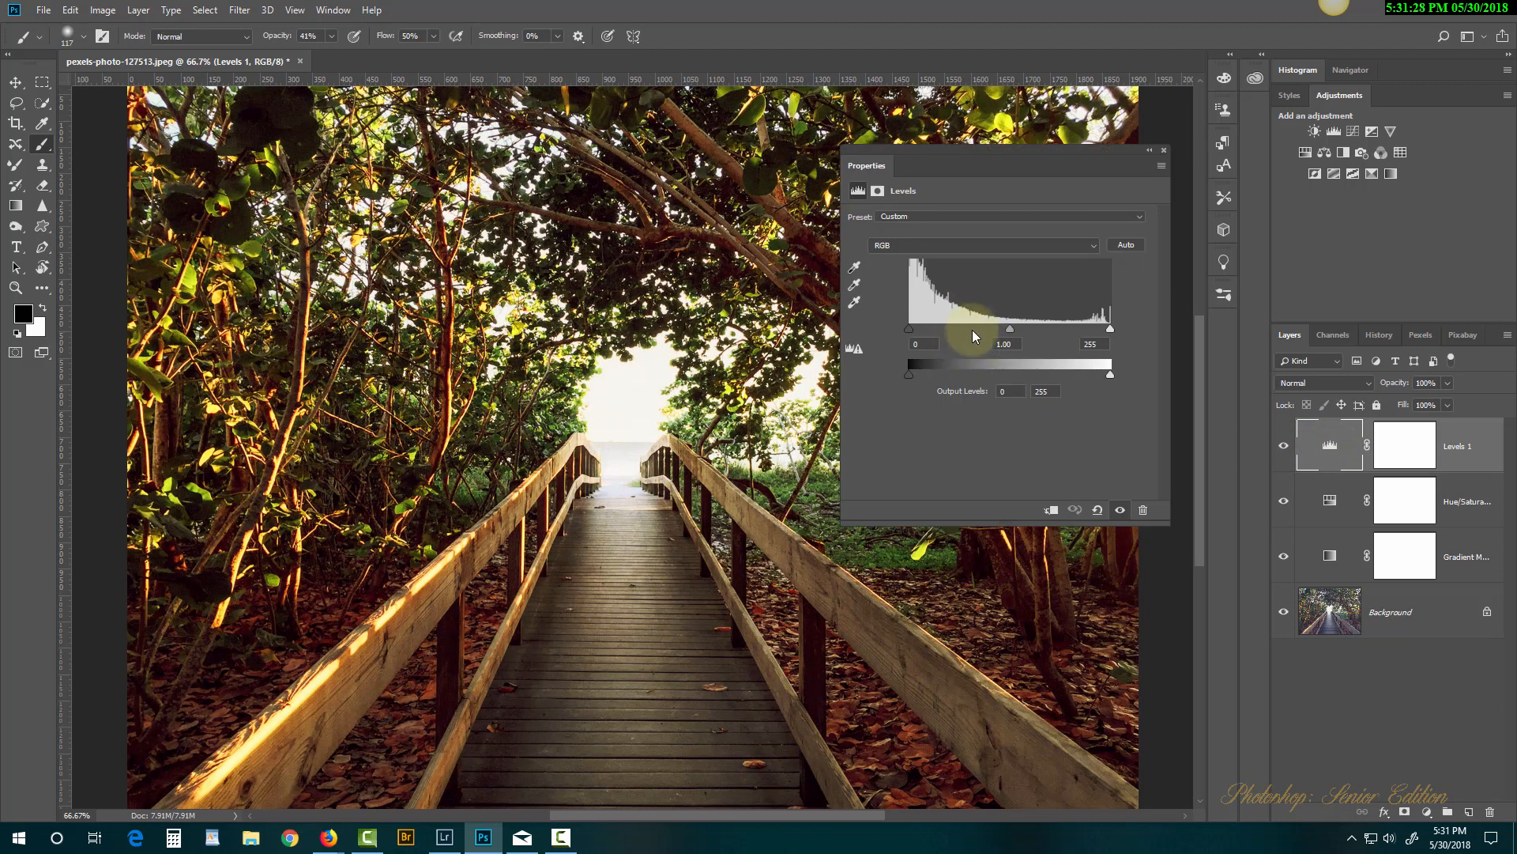
pyautogui.click(909, 244)
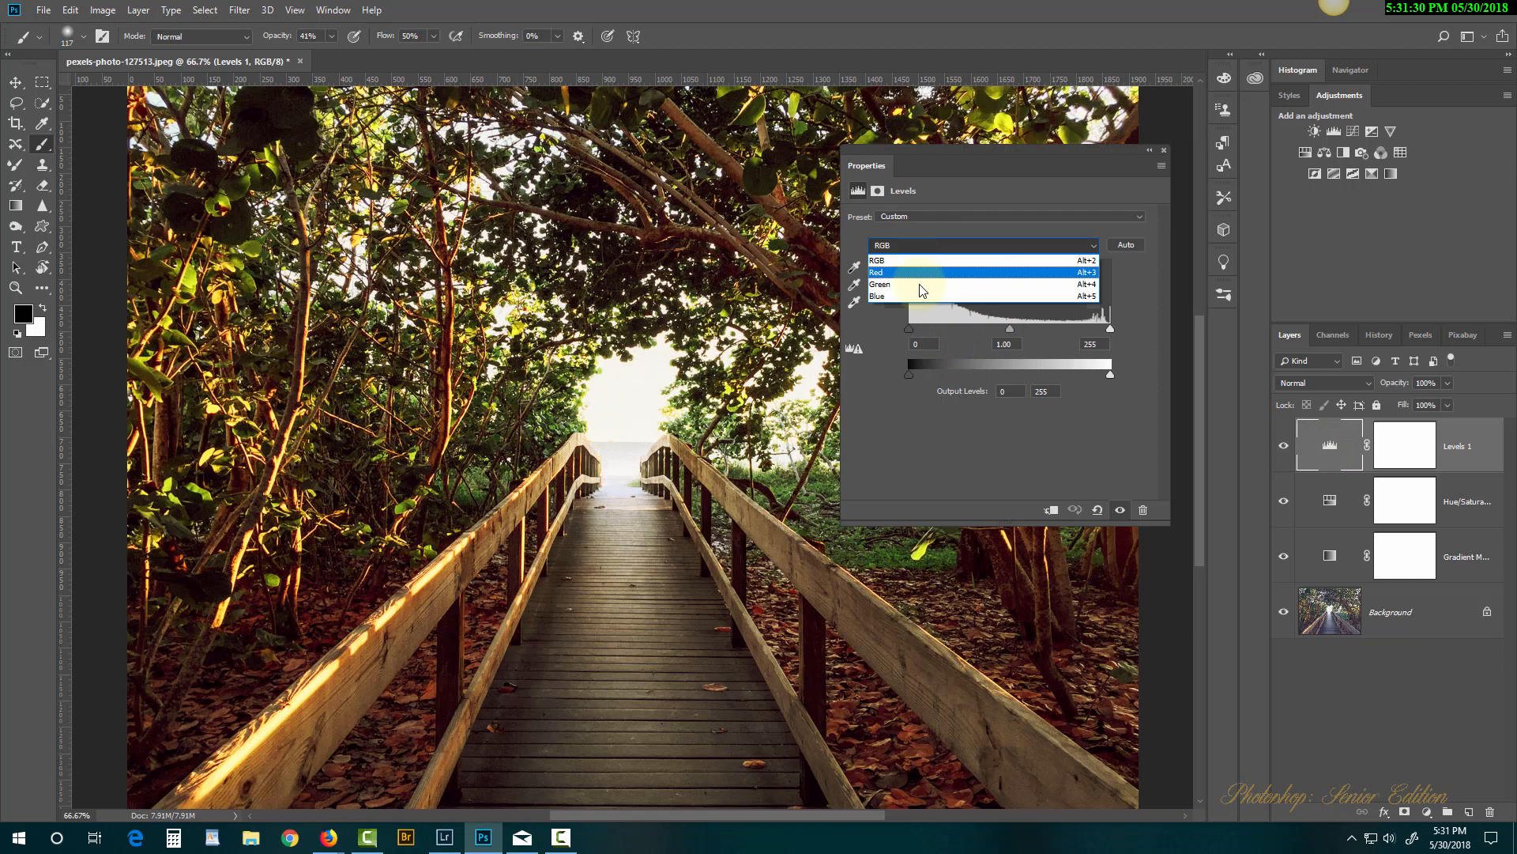
pyautogui.click(920, 294)
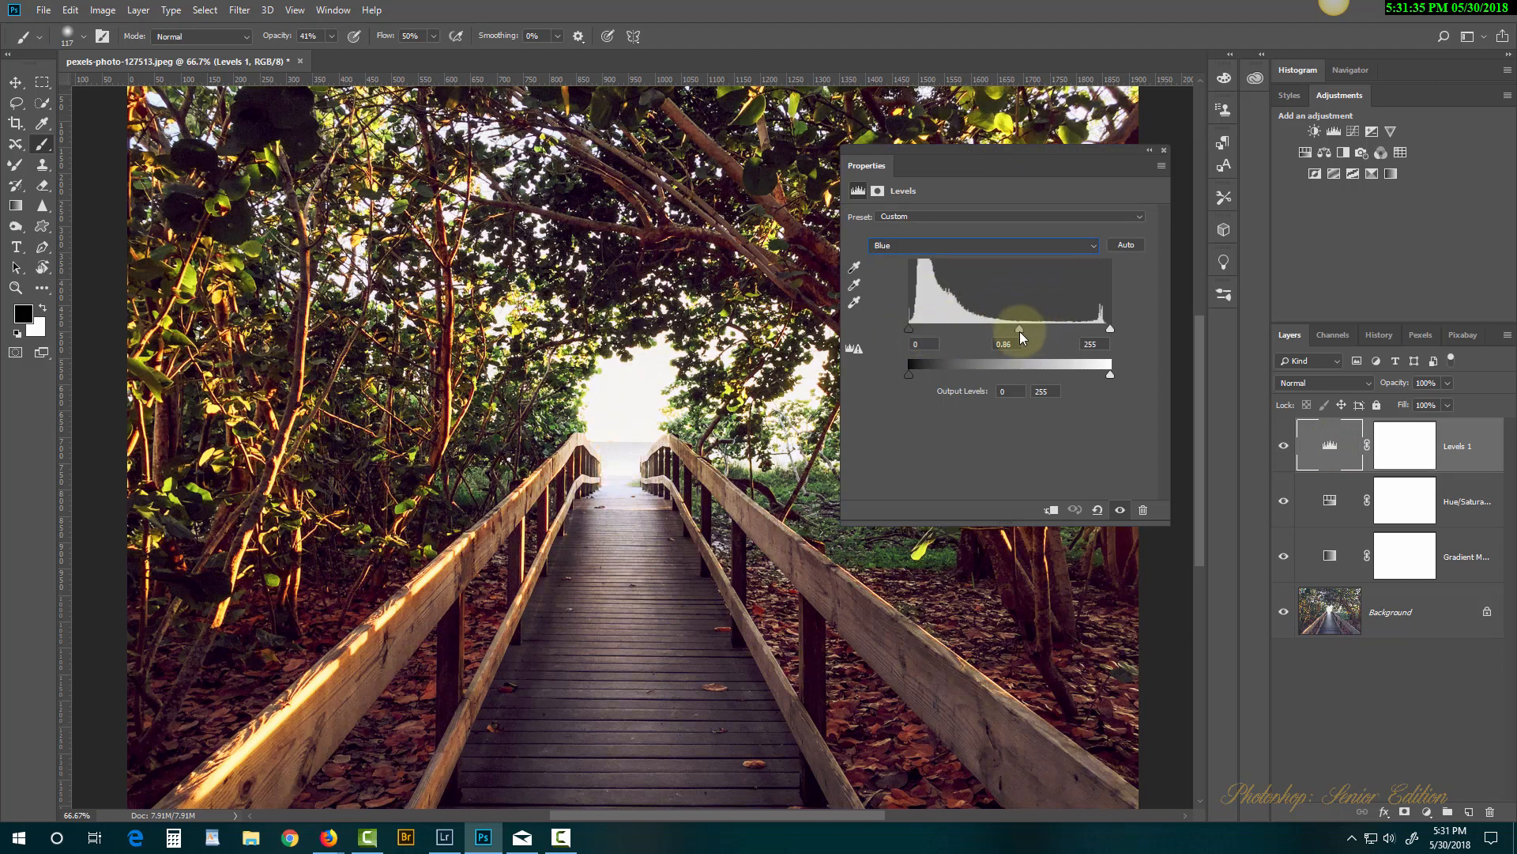
pyautogui.moveTo(1019, 330)
pyautogui.mouseDown()
pyautogui.moveTo(1045, 332)
pyautogui.moveTo(1004, 332)
pyautogui.mouseUp()
pyautogui.click(1164, 151)
# Compare the photo with and without the readjusted Levels 1 layer, then leave that layer hidden.
pyautogui.click(1286, 447)
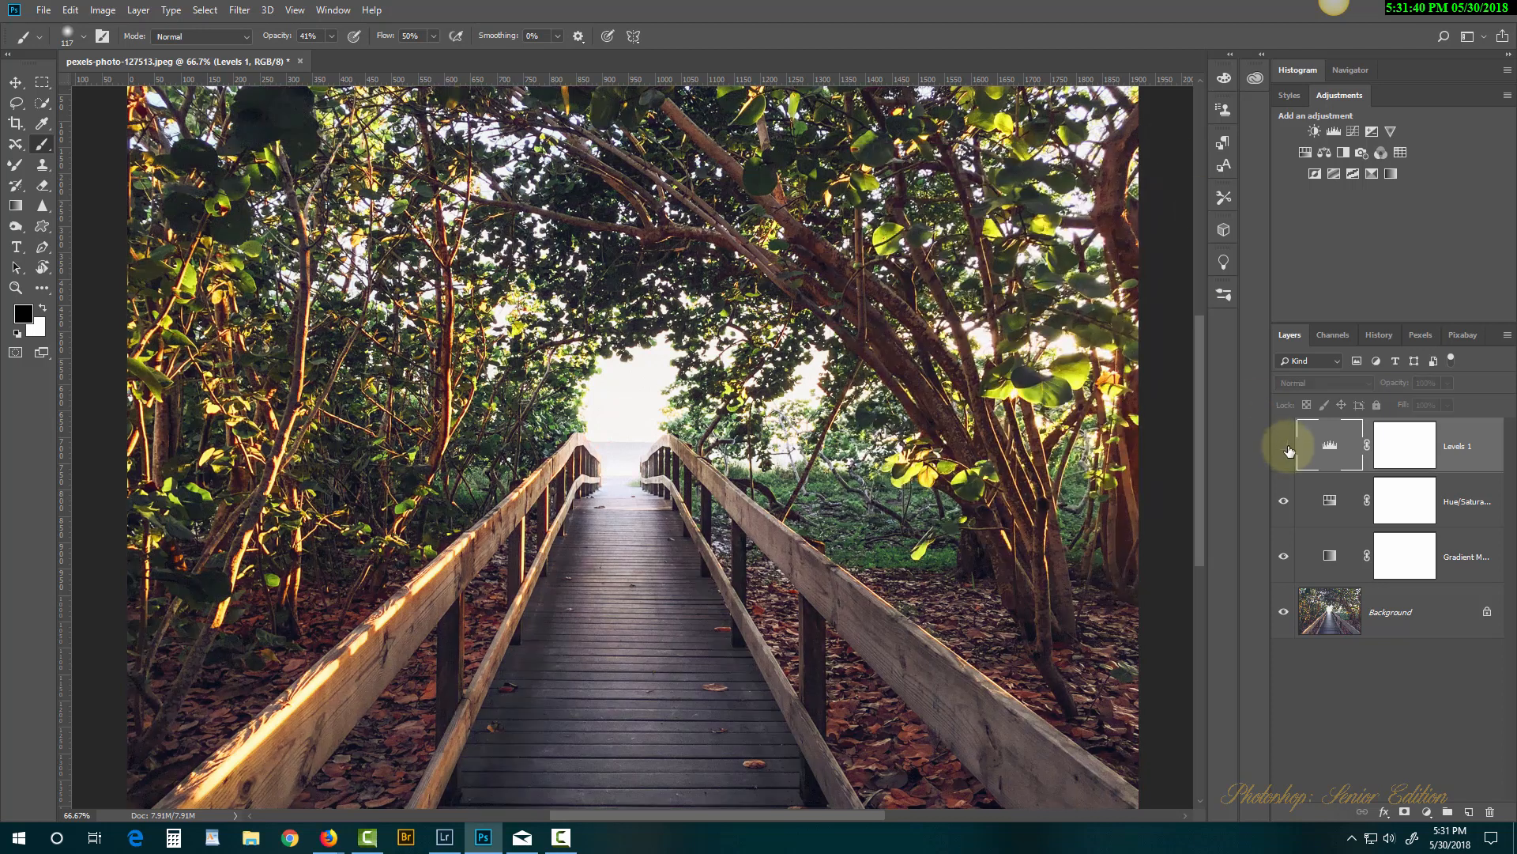
pyautogui.click(1285, 447)
pyautogui.click(1287, 448)
pyautogui.click(1286, 444)
pyautogui.click(1286, 444)
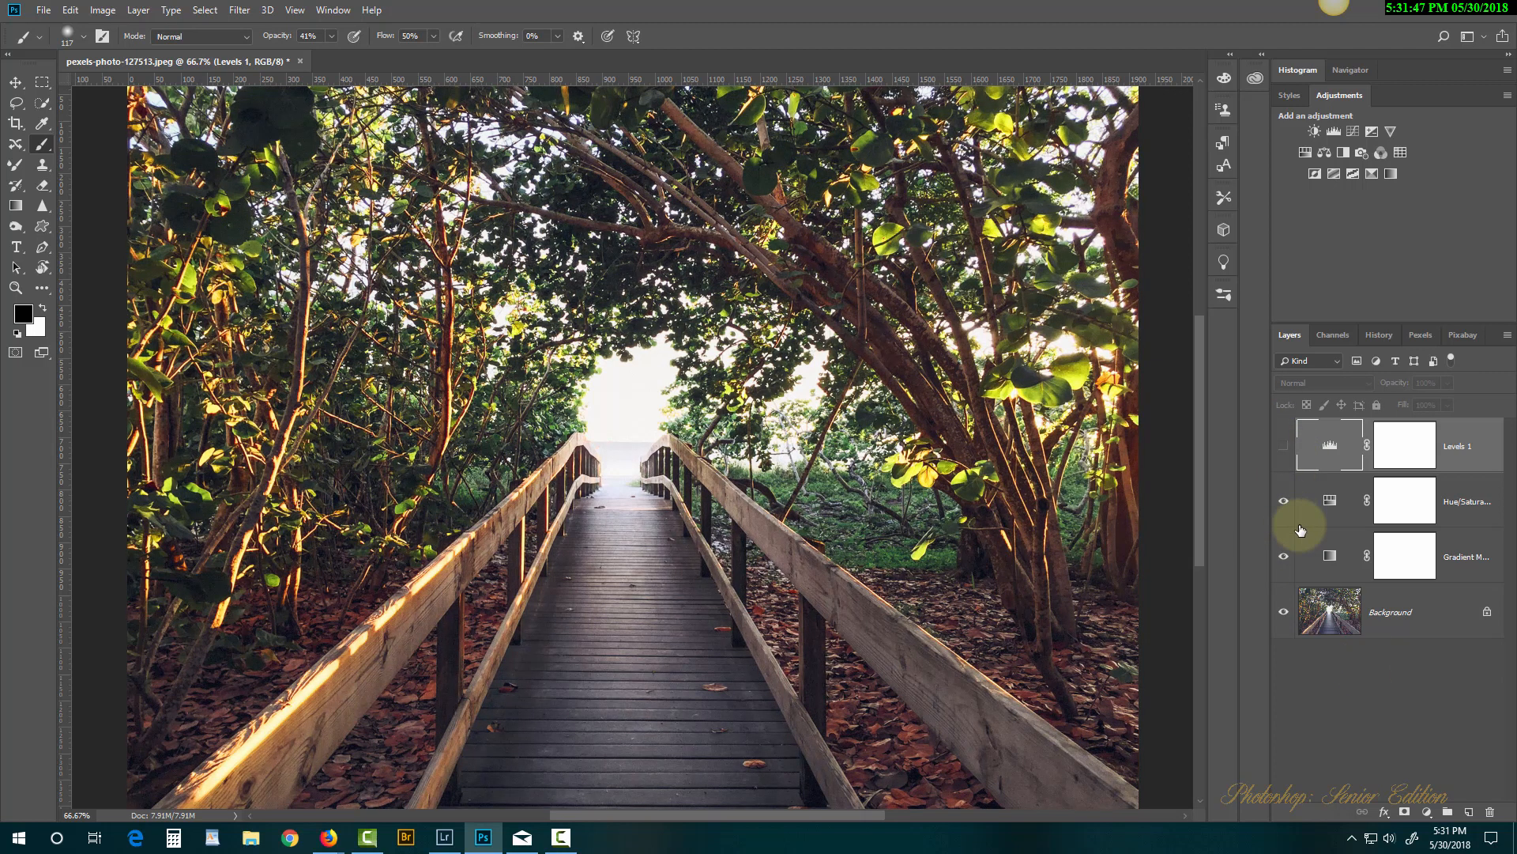
# Create a full-document snapshot of the version with Levels hidden and name it Snapshot Levels off.
pyautogui.click(1384, 335)
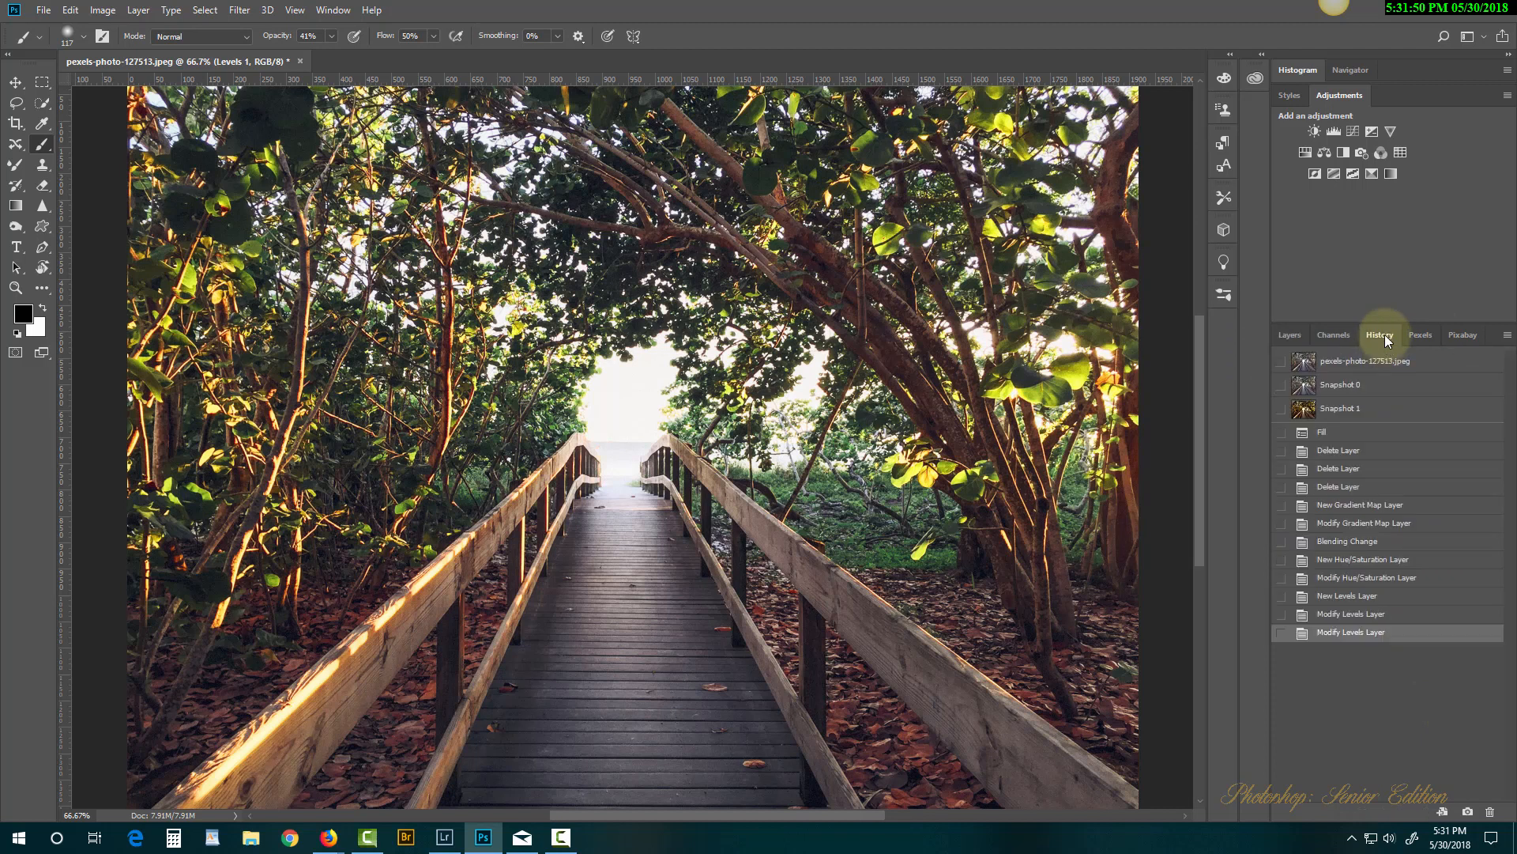
pyautogui.keyDown('alt'); pyautogui.click(1467, 811); pyautogui.keyUp('alt')
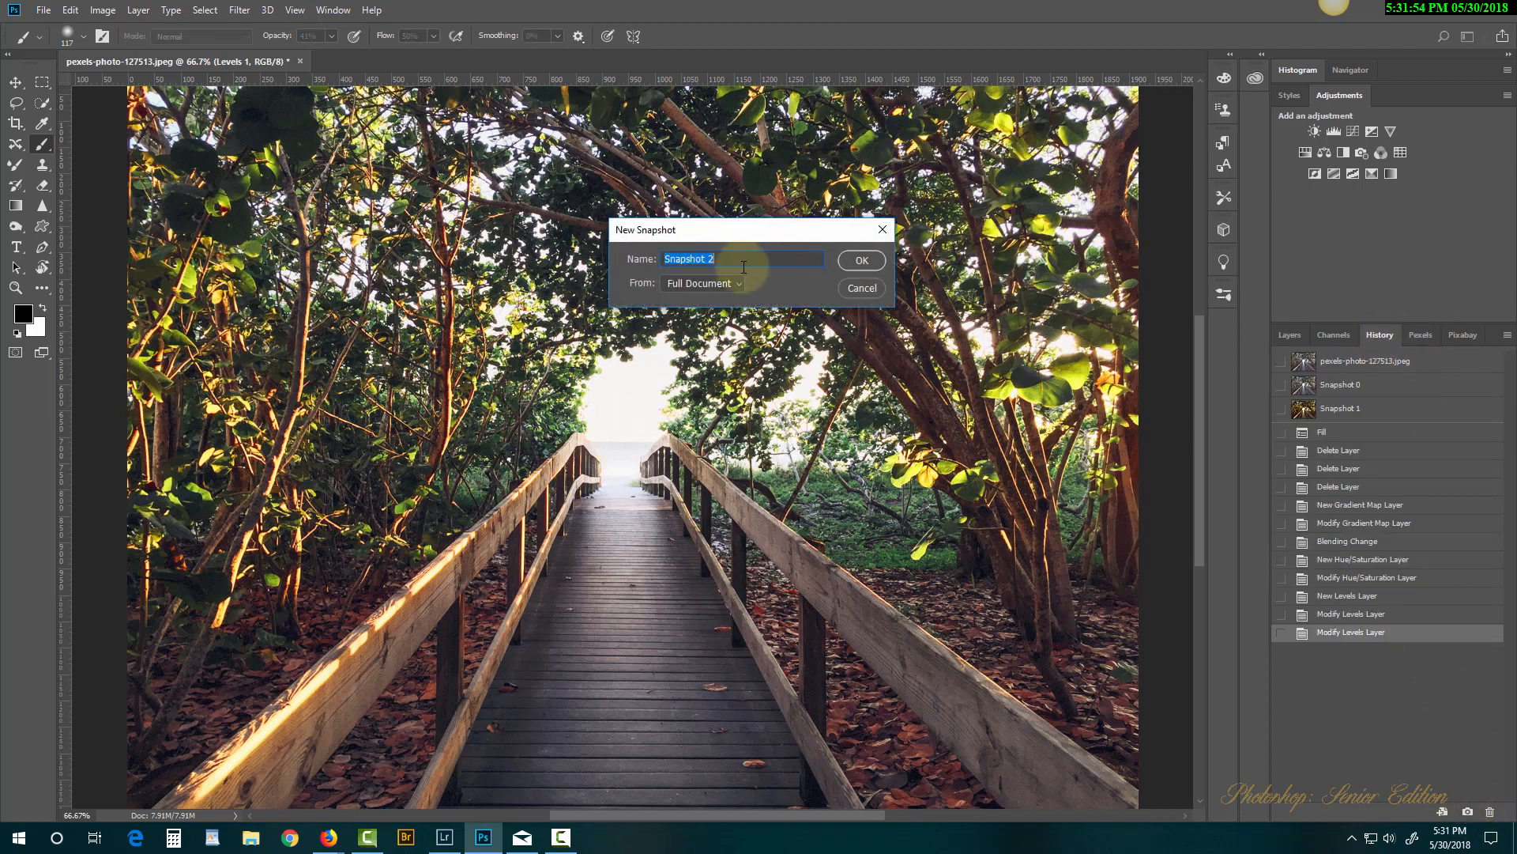
pyautogui.click(710, 260)
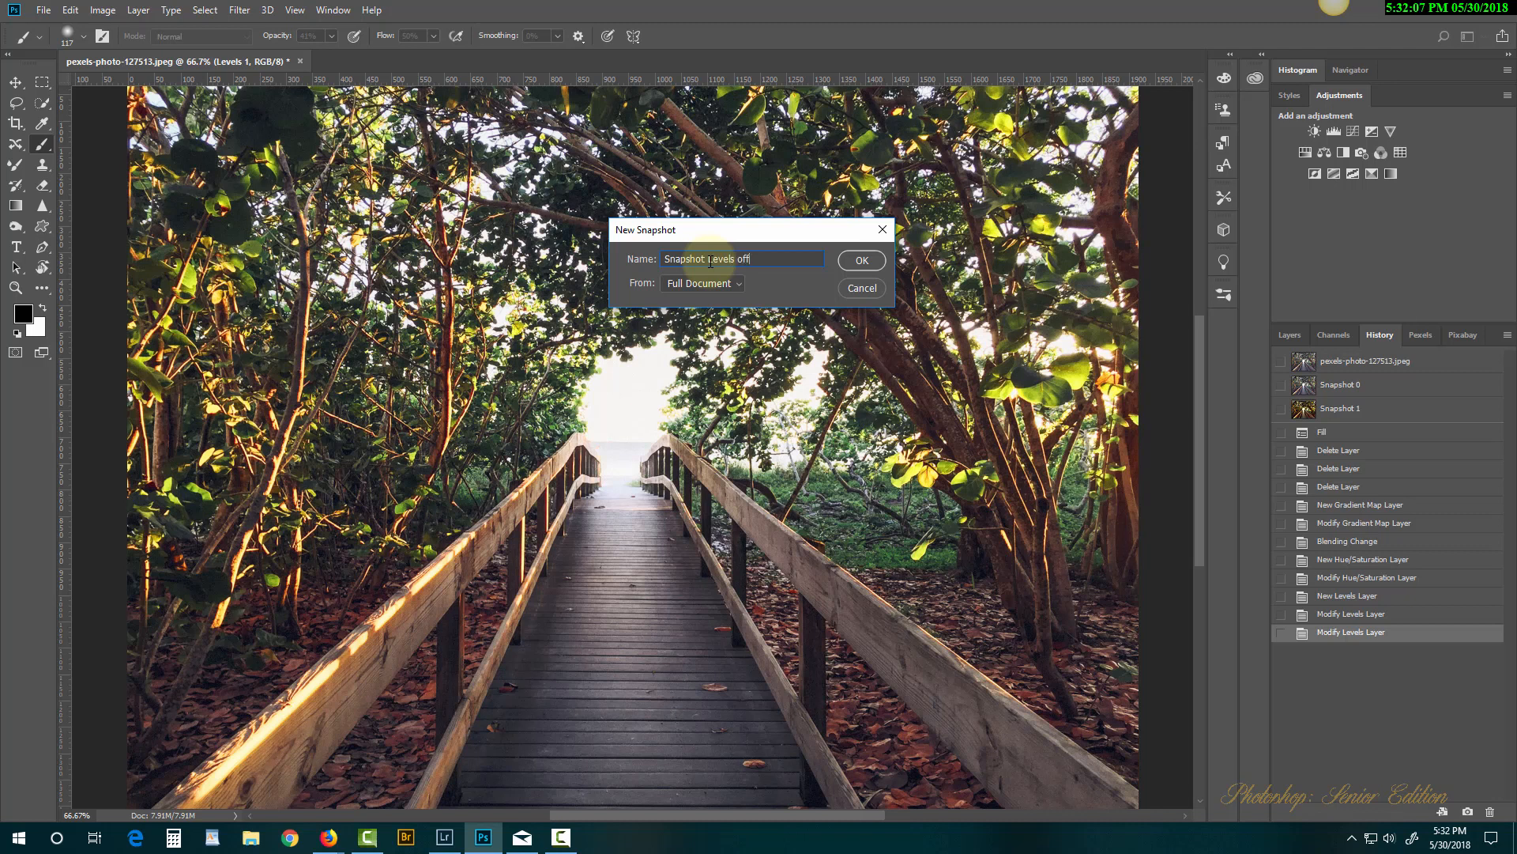
pyautogui.click(861, 260)
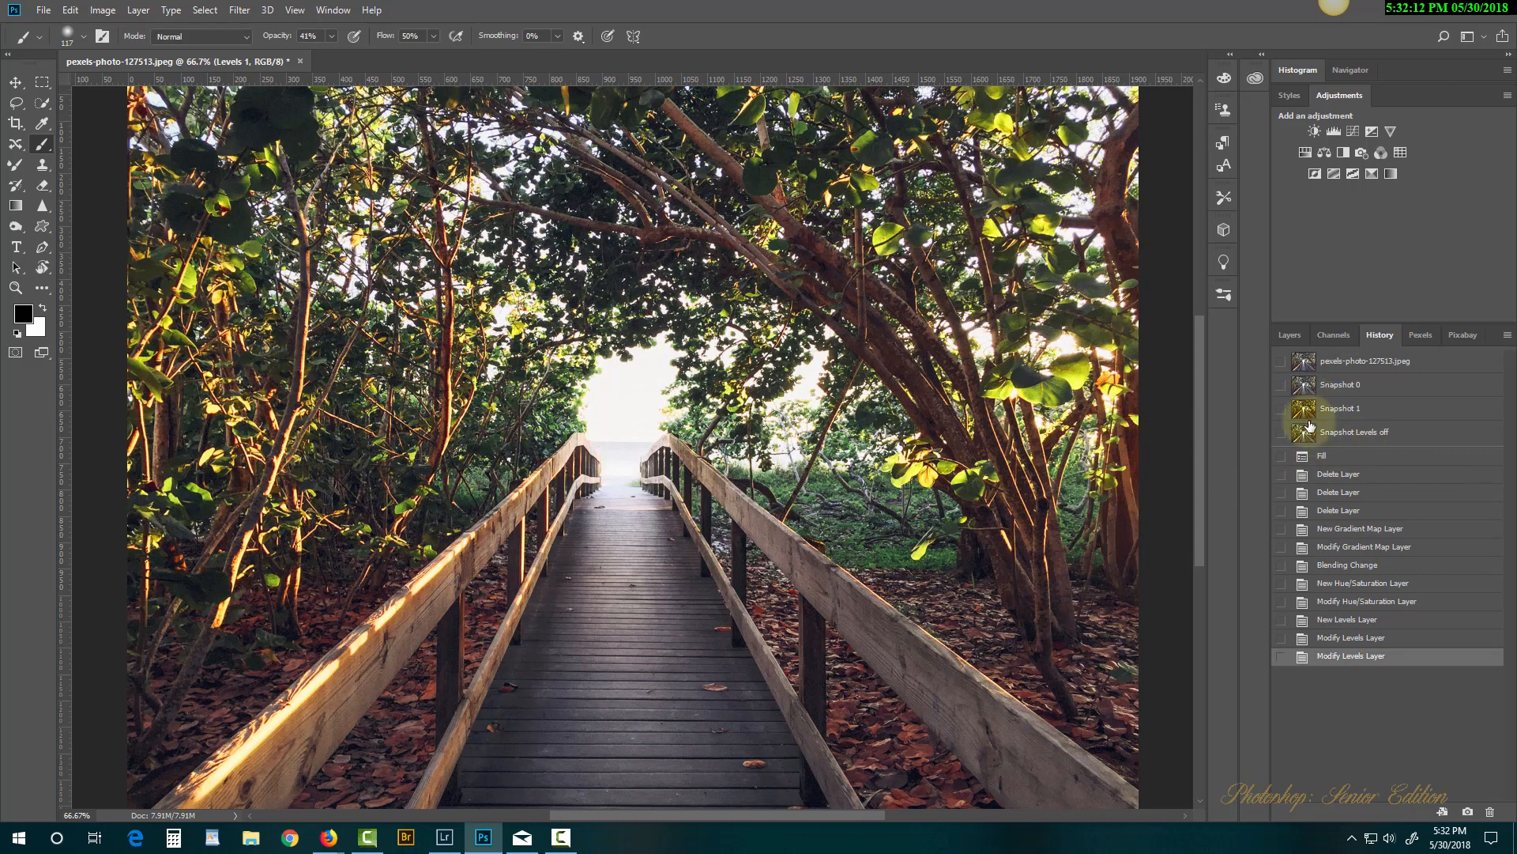
# View Snapshot 0 and the first Delete Layer history state, and set Snapshot 0 as the history brush source.
pyautogui.click(1381, 386)
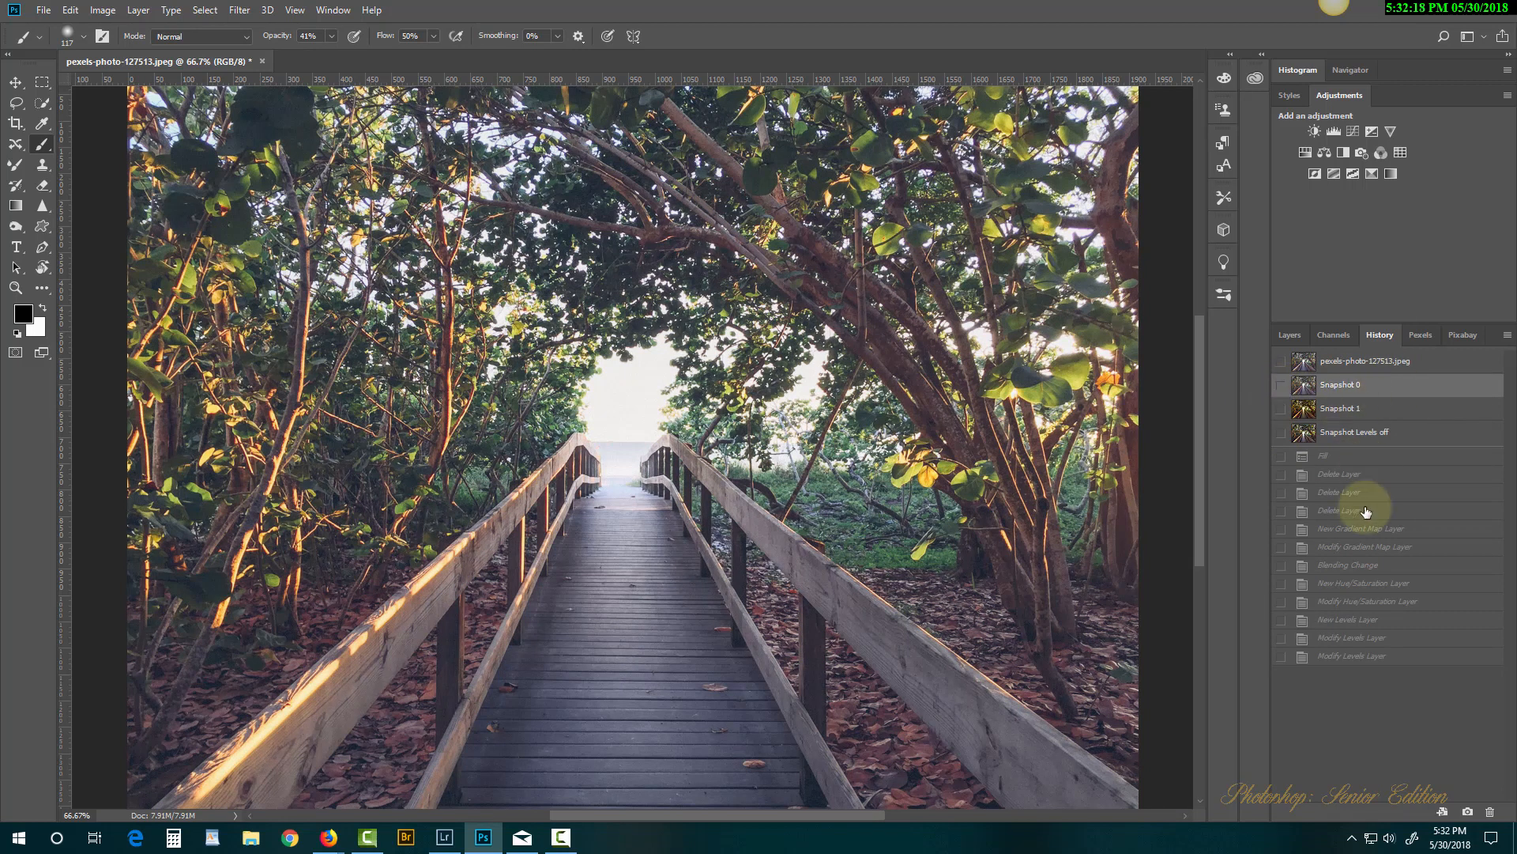
pyautogui.click(1338, 475)
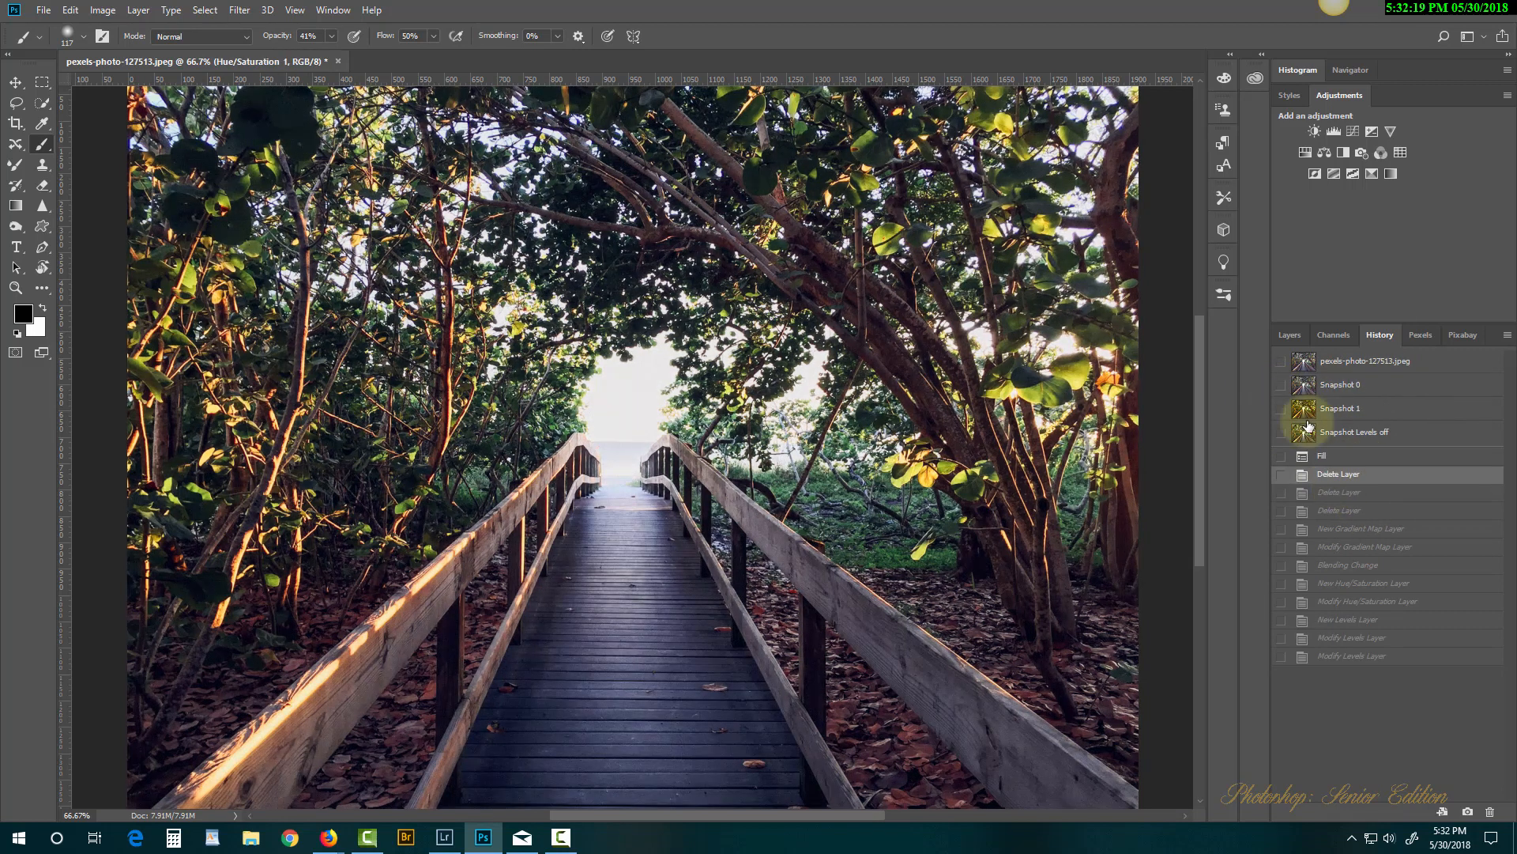
pyautogui.click(1281, 409)
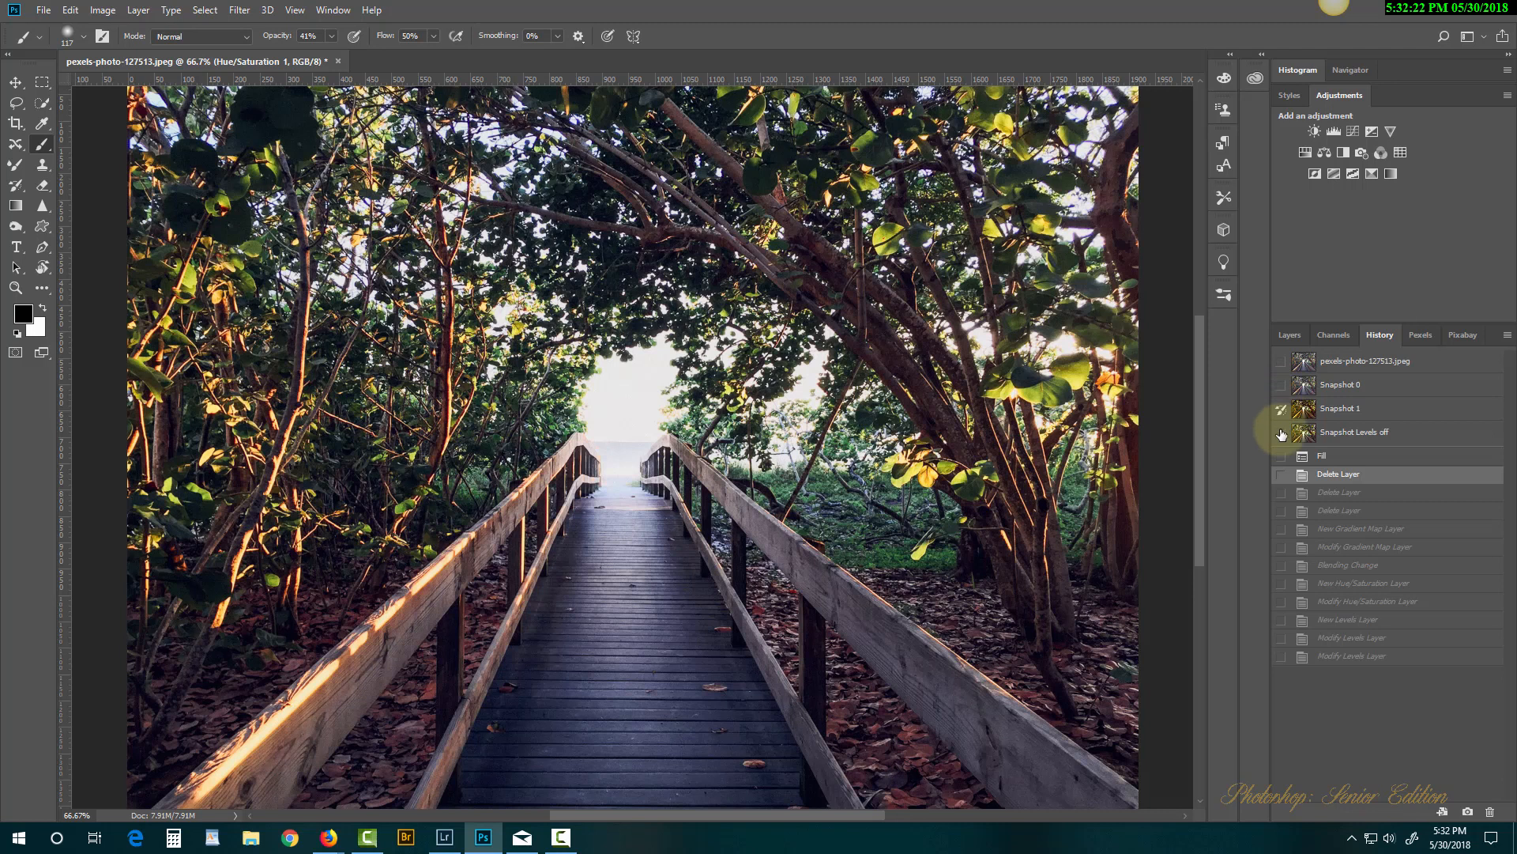
pyautogui.click(1281, 385)
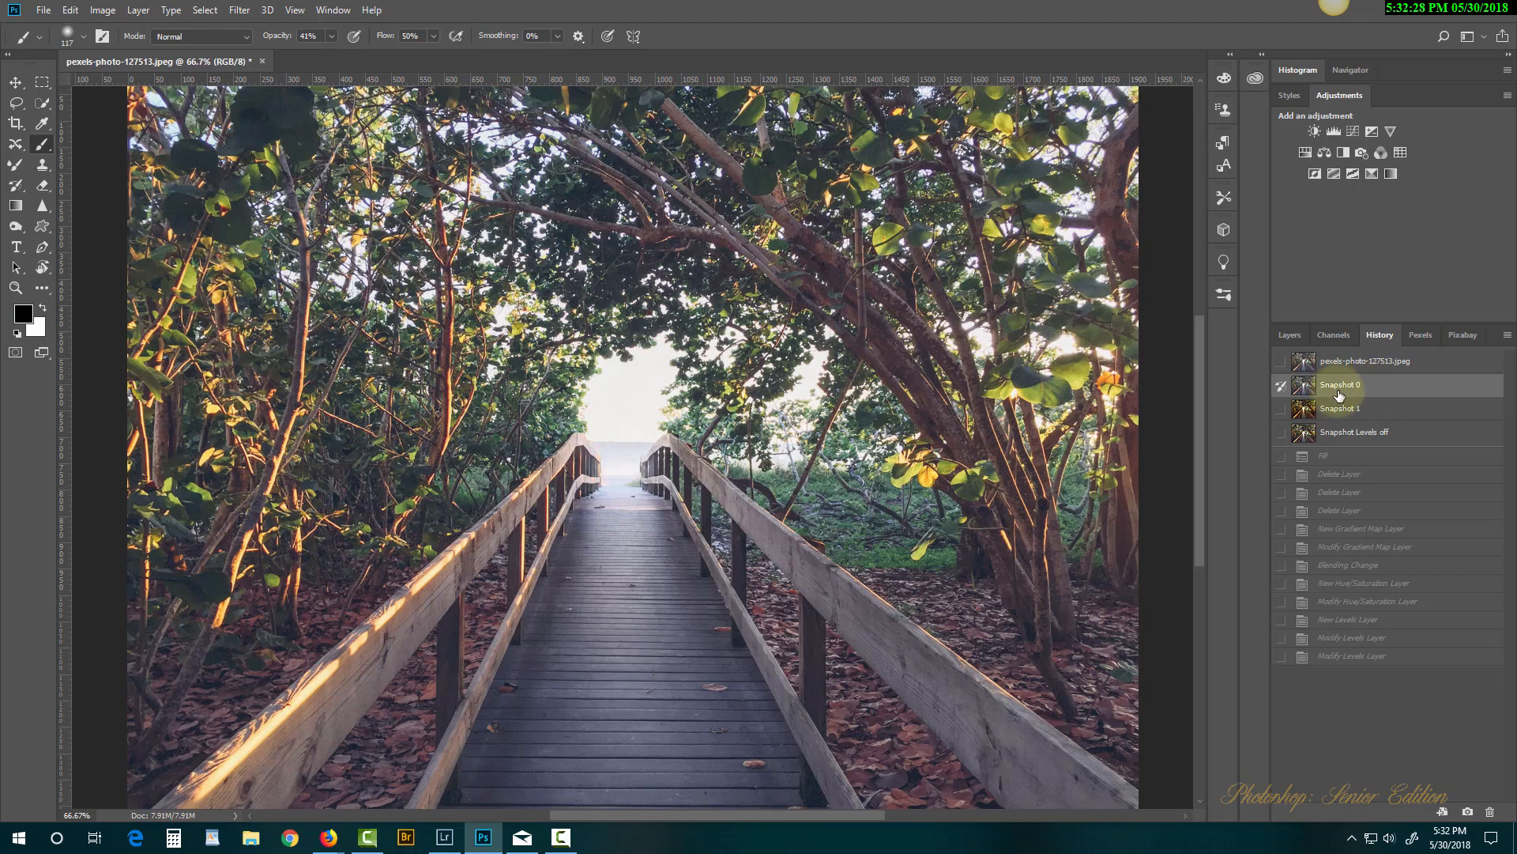
# View Snapshot 1, restore the document to Snapshot Levels off, and check its layer stack.
pyautogui.click(1411, 411)
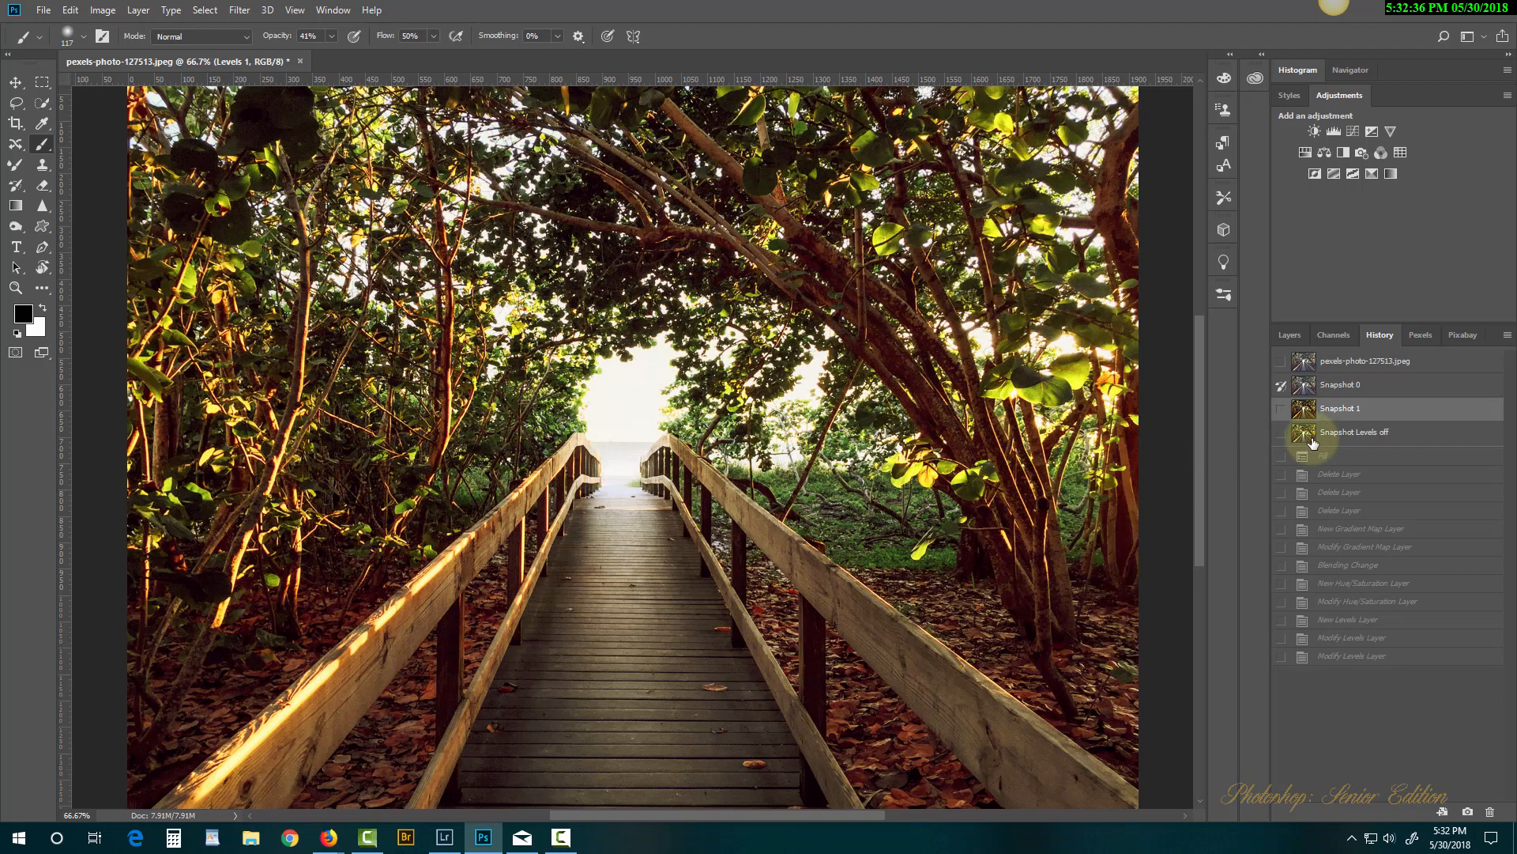
pyautogui.click(1372, 440)
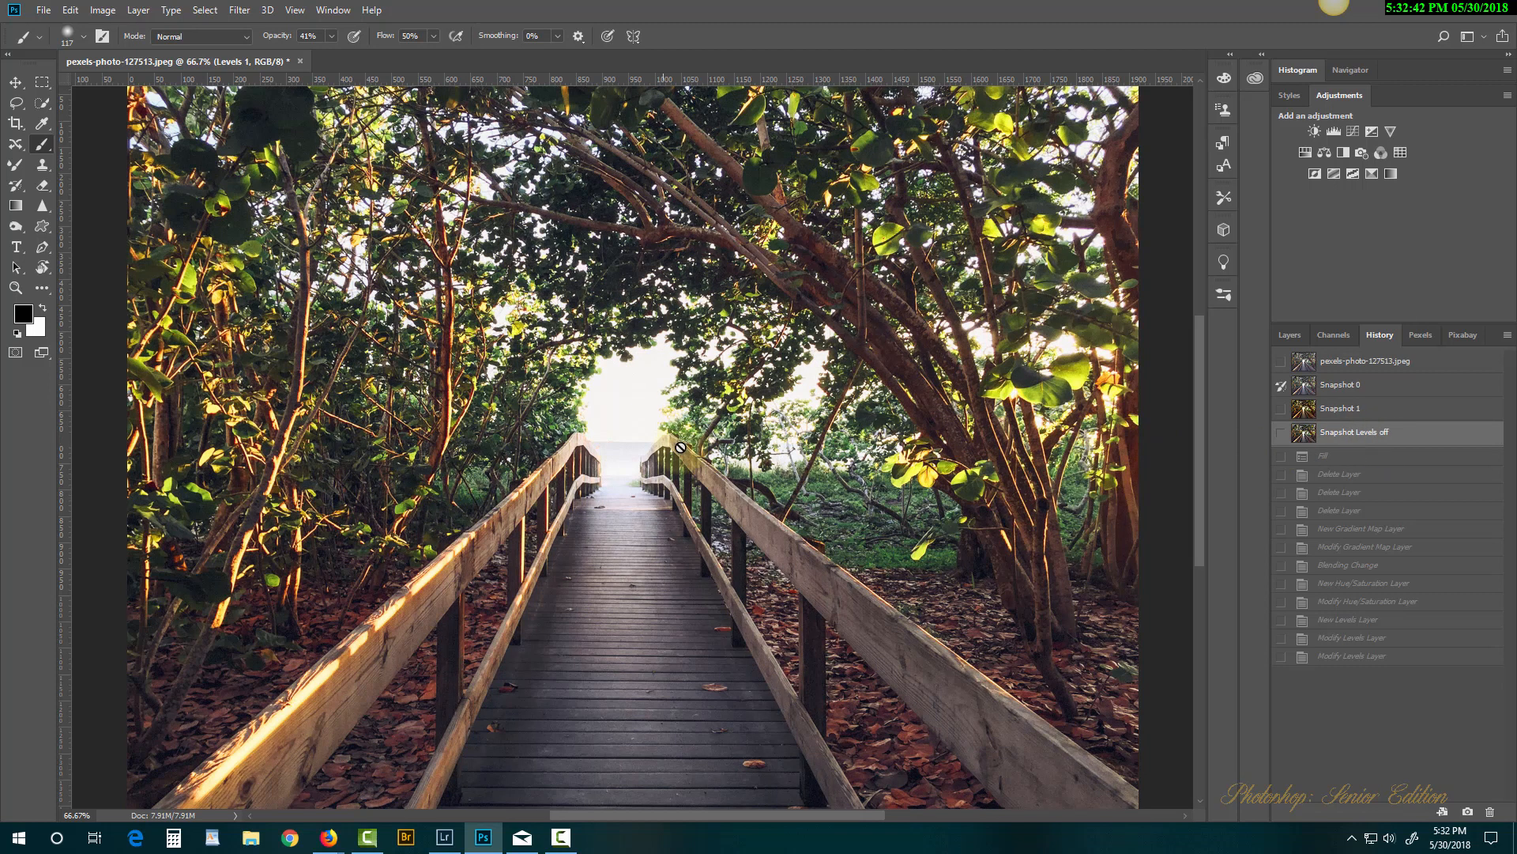
pyautogui.click(1290, 335)
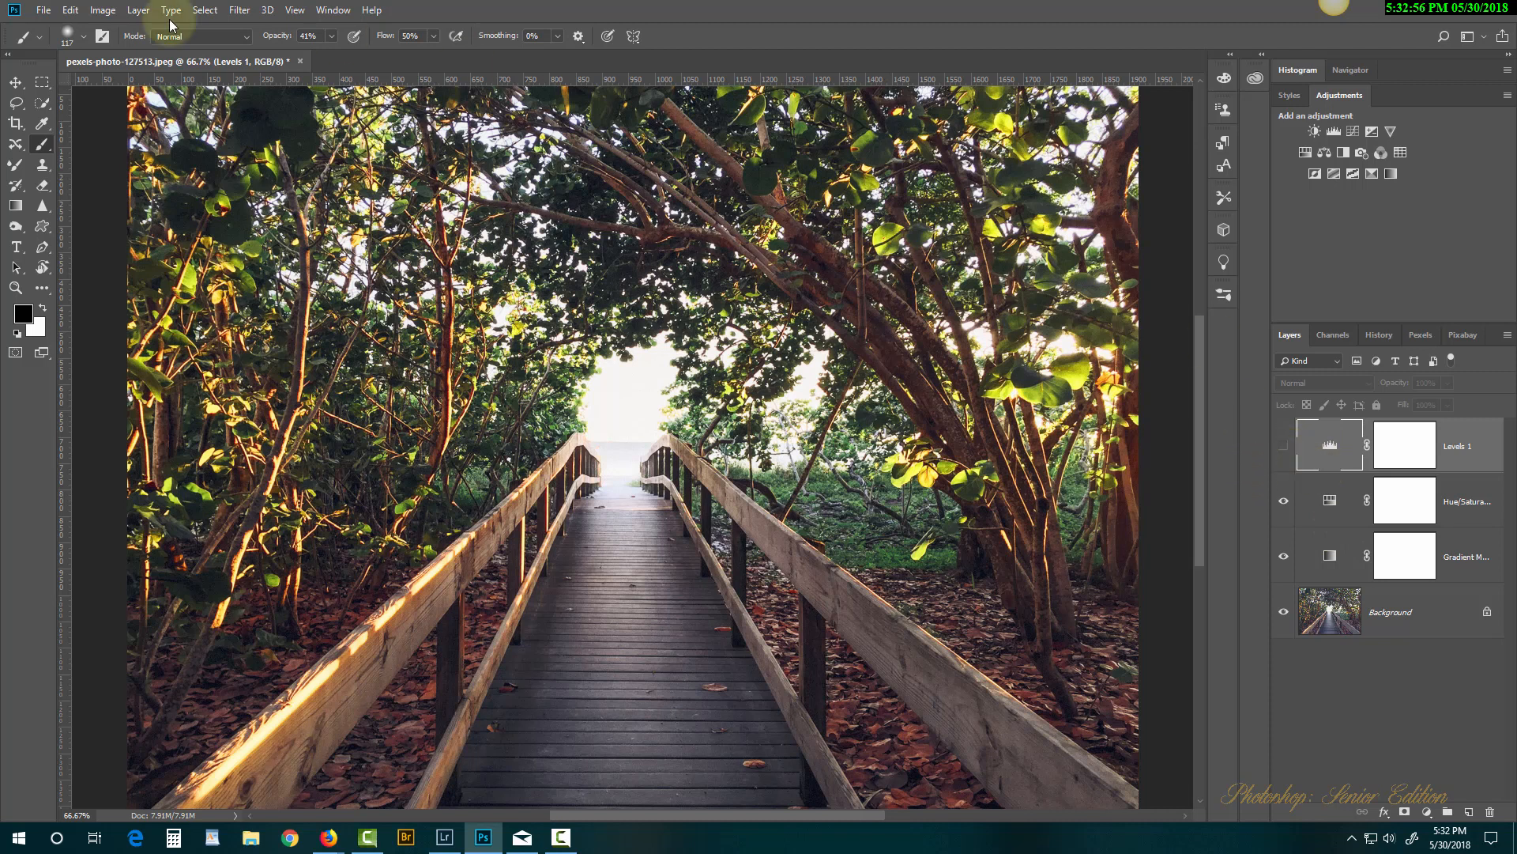
# Export the adjustments as a color lookup table in CUBE format with 32 grid points at medium quality.
pyautogui.click(46, 10)
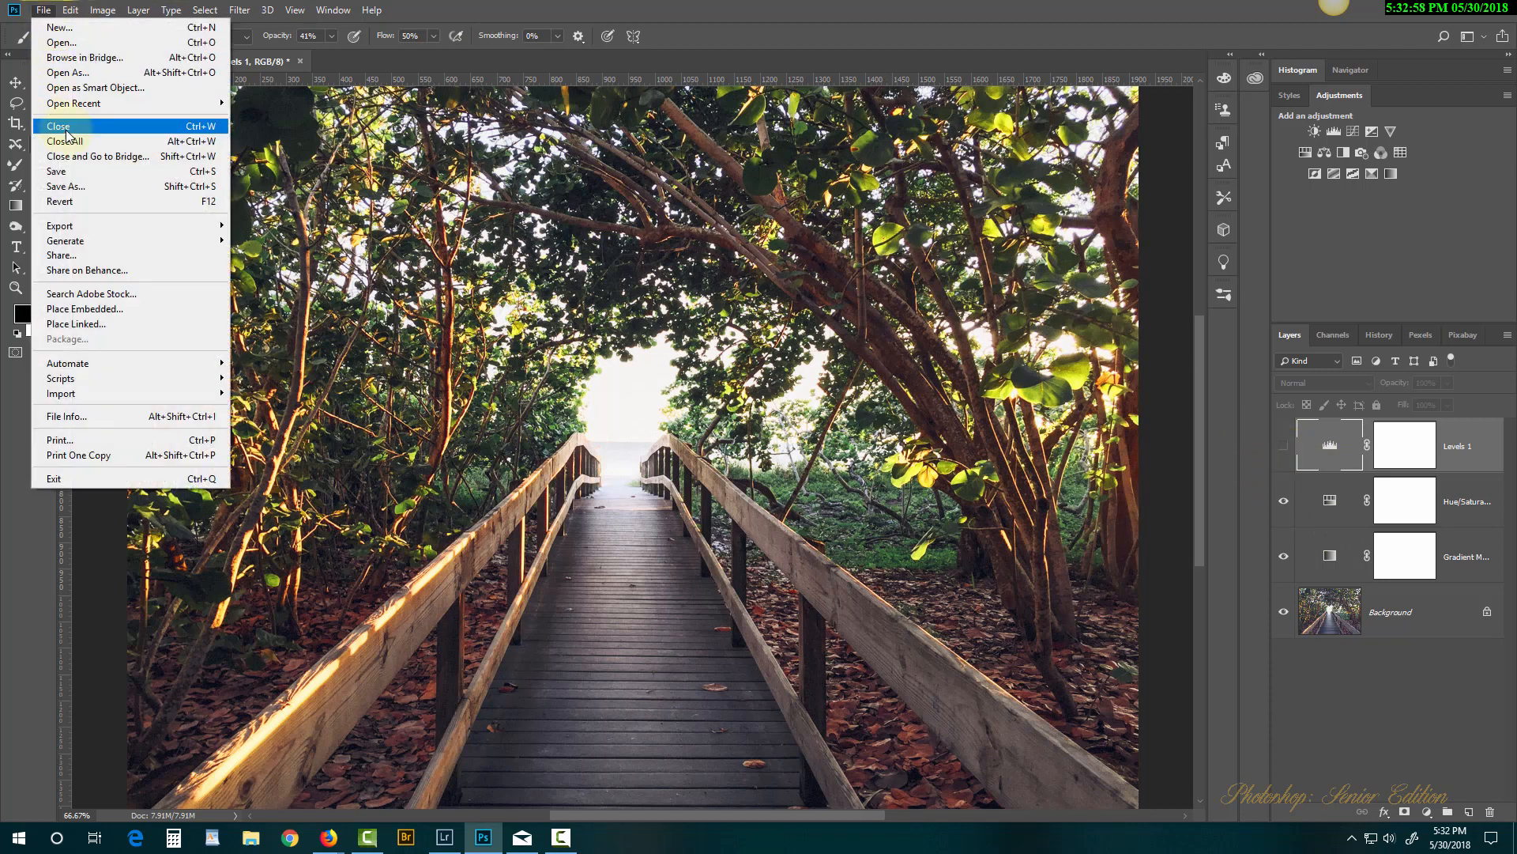
pyautogui.moveTo(126, 220)
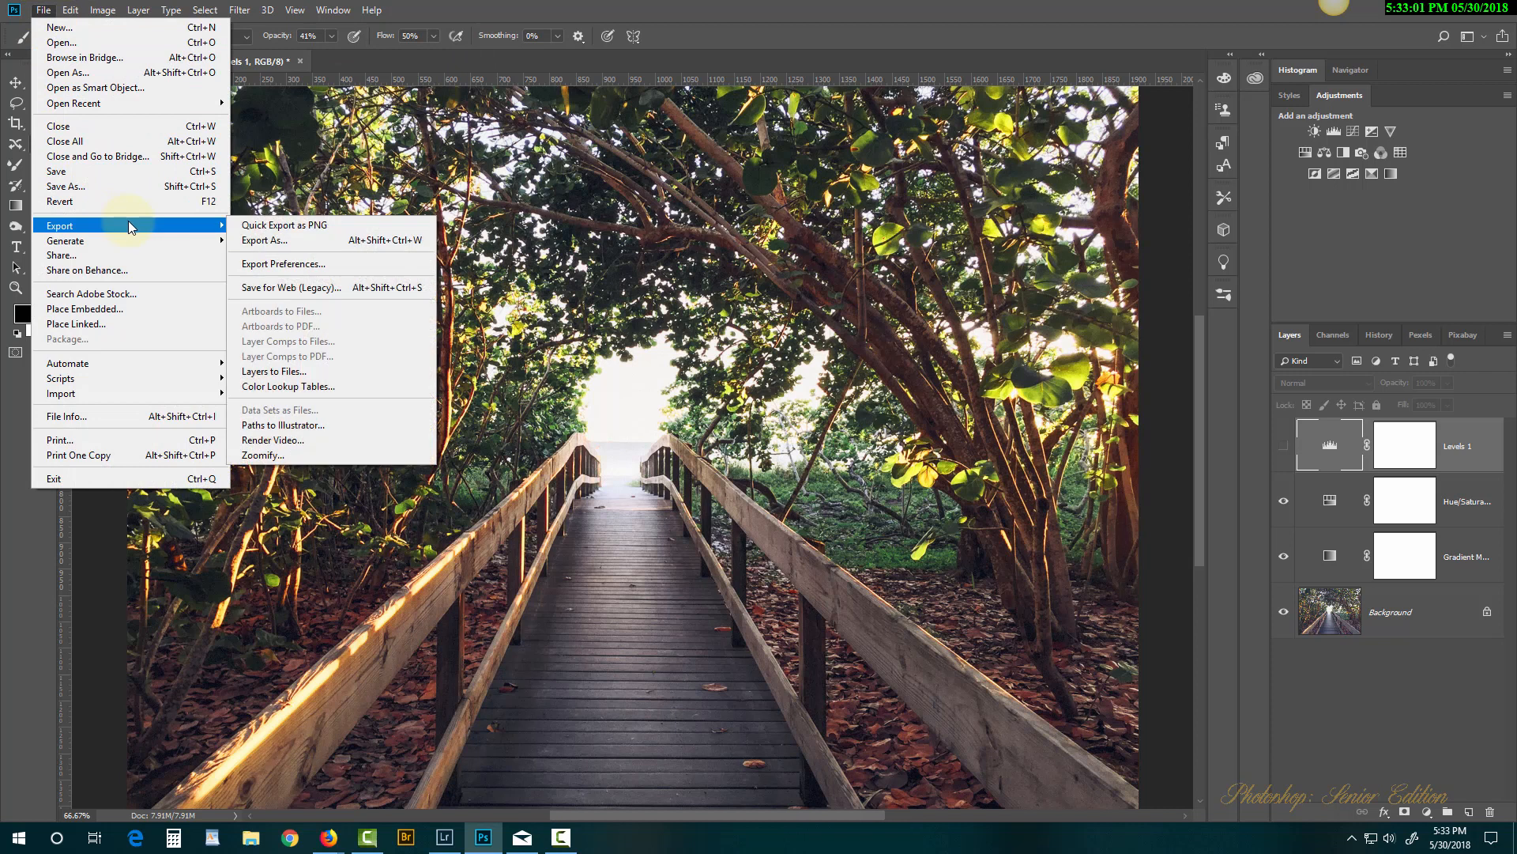
pyautogui.click(356, 386)
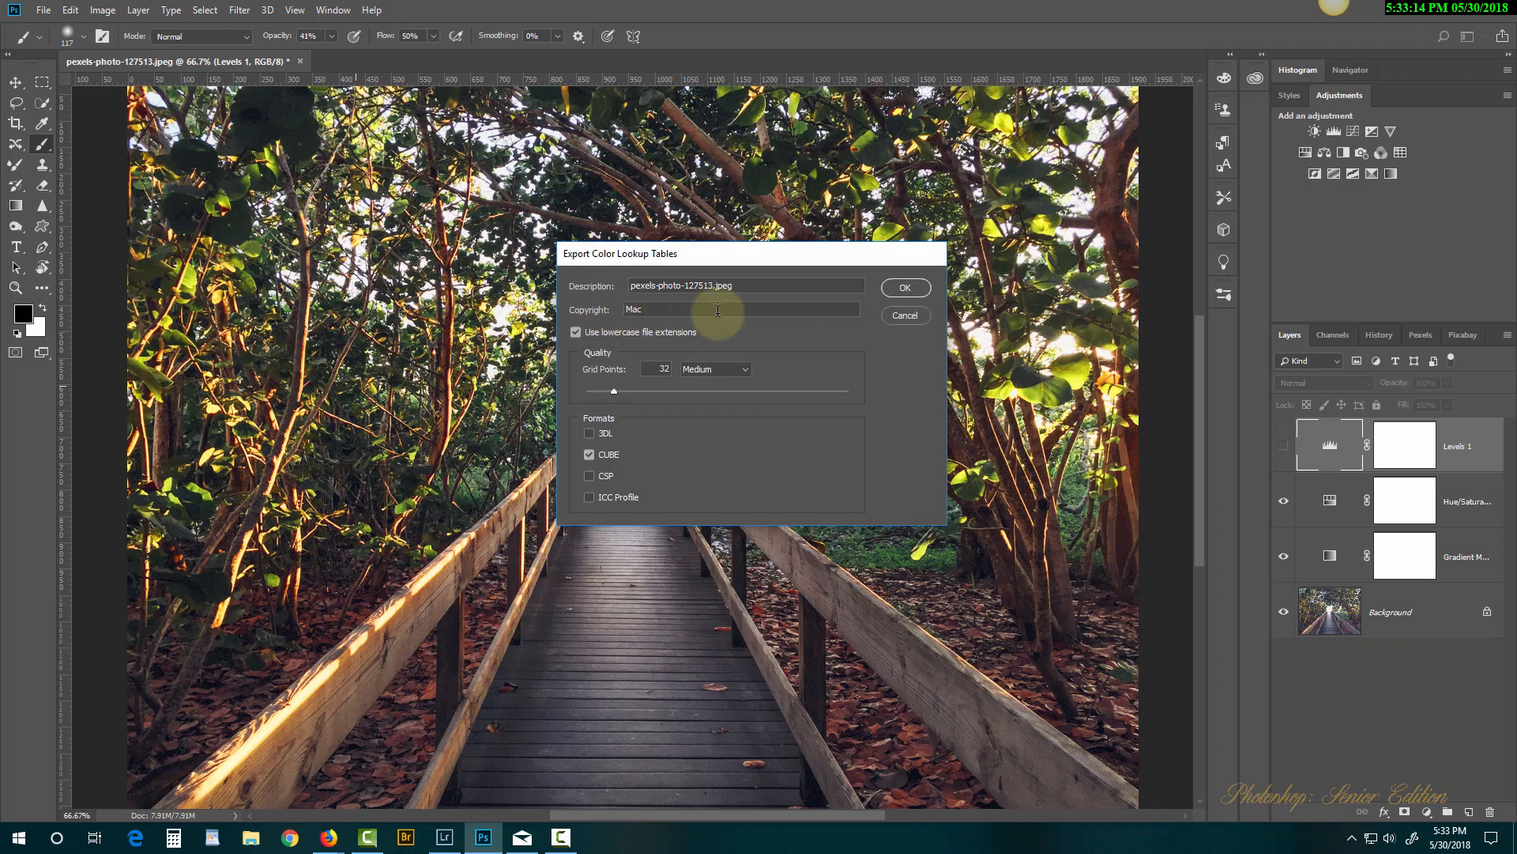
pyautogui.click(909, 289)
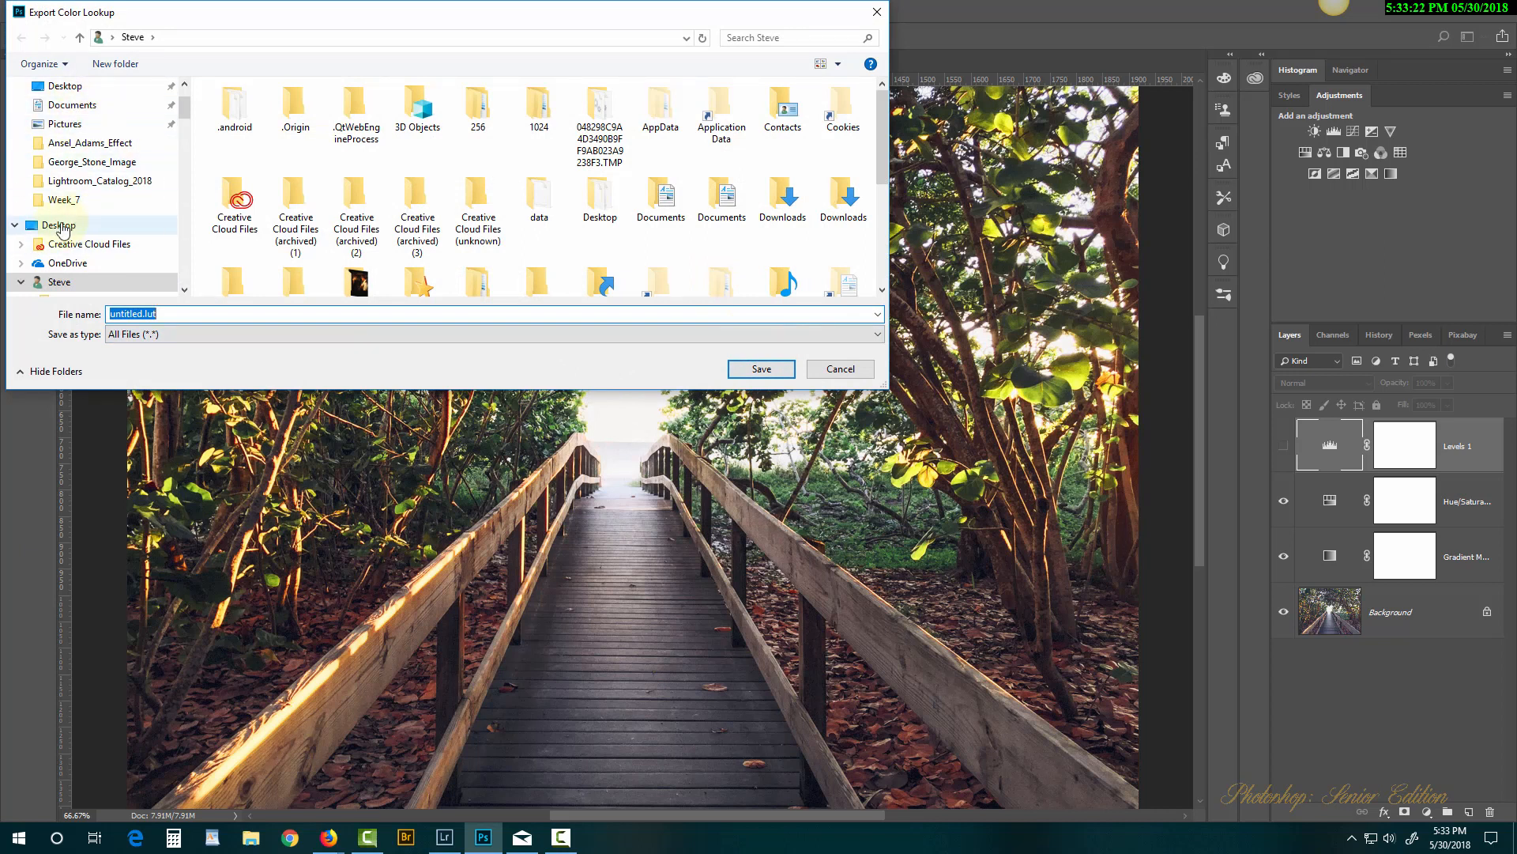
# Save the exported color lookup table on the Desktop with the name Mac_1.
pyautogui.click(62, 226)
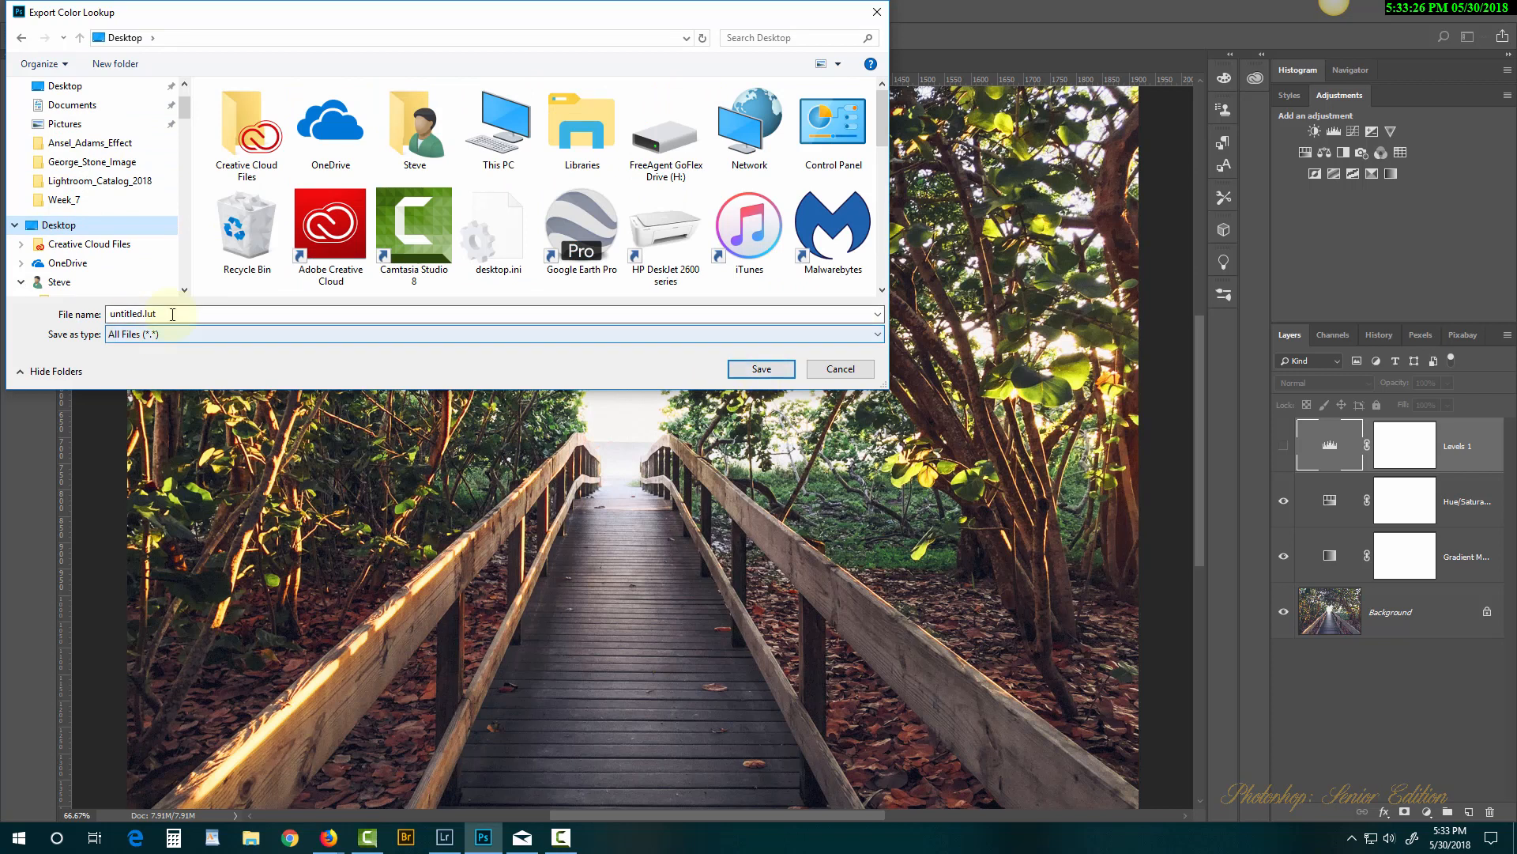
pyautogui.click(139, 313)
pyautogui.doubleClick(140, 313)
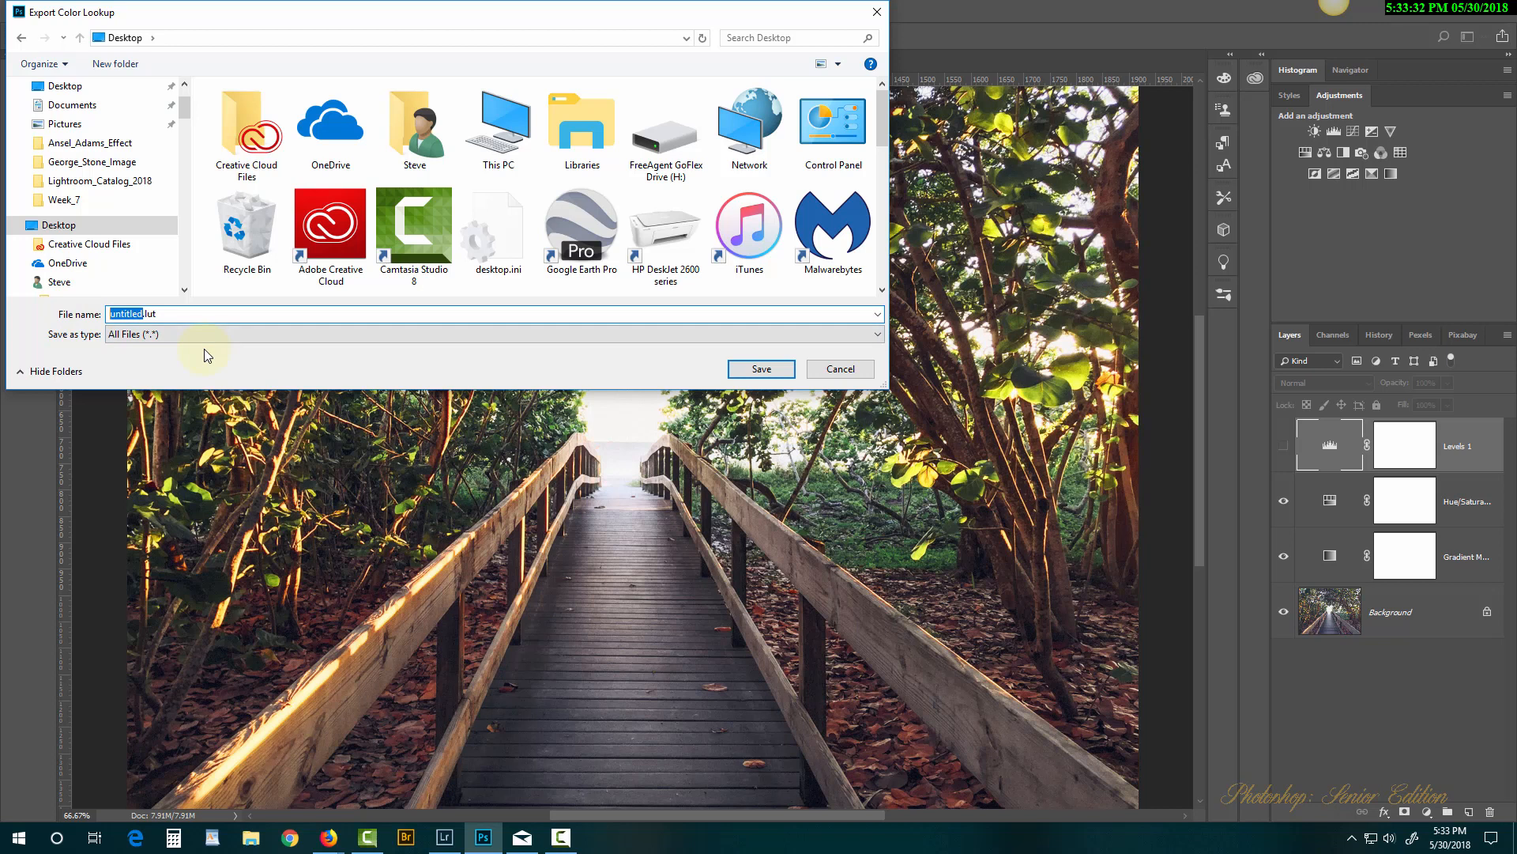
pyautogui.write('Mac_1')
pyautogui.click(761, 368)
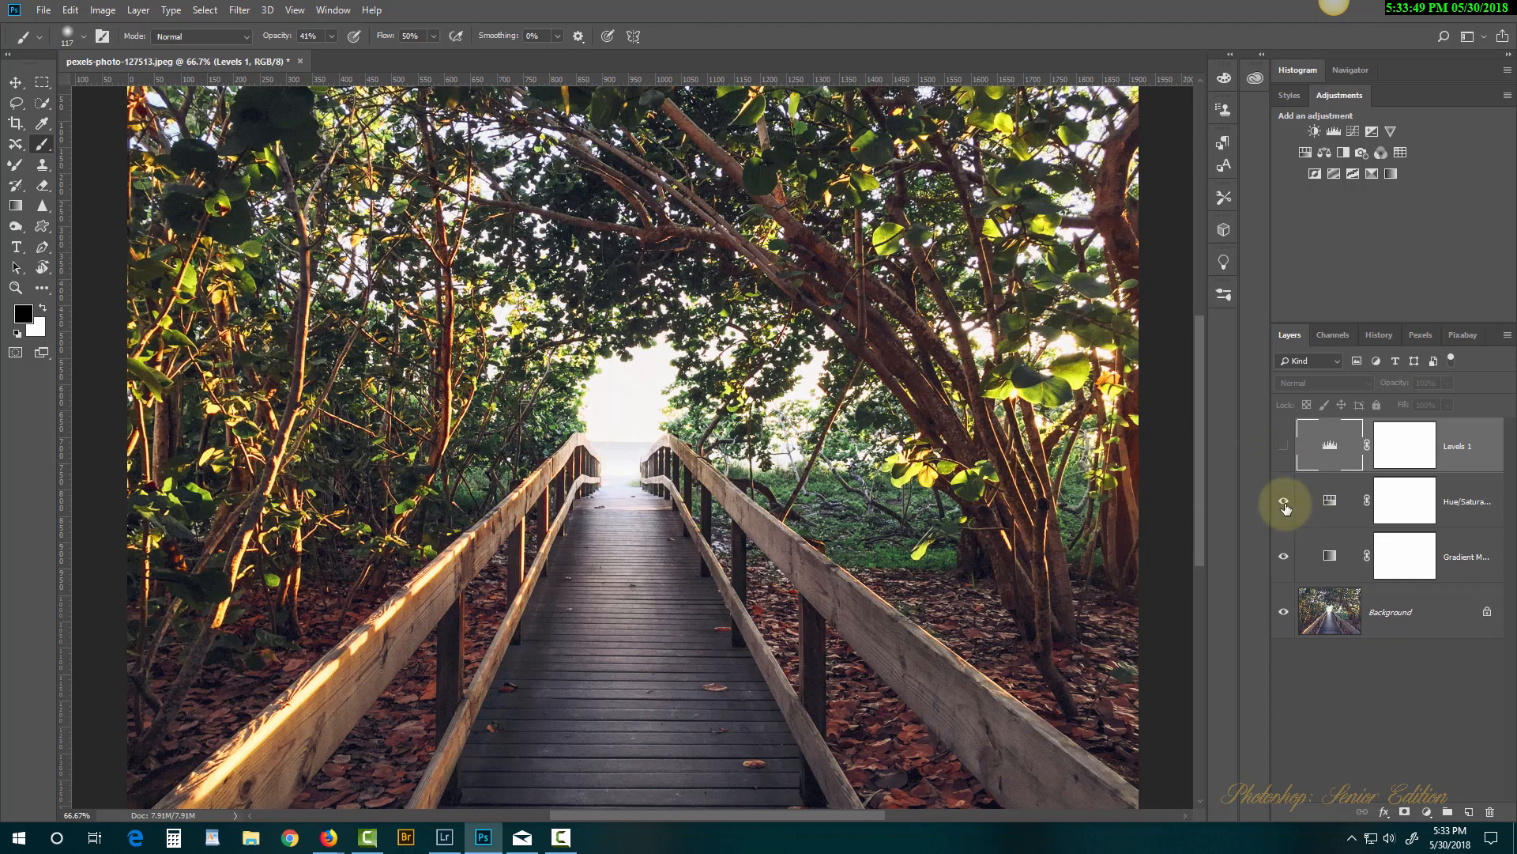
# Hide the Hue/Saturation and Gradient Map layers and group all three adjustment layers together.
pyautogui.click(1284, 556)
pyautogui.click(1458, 564)
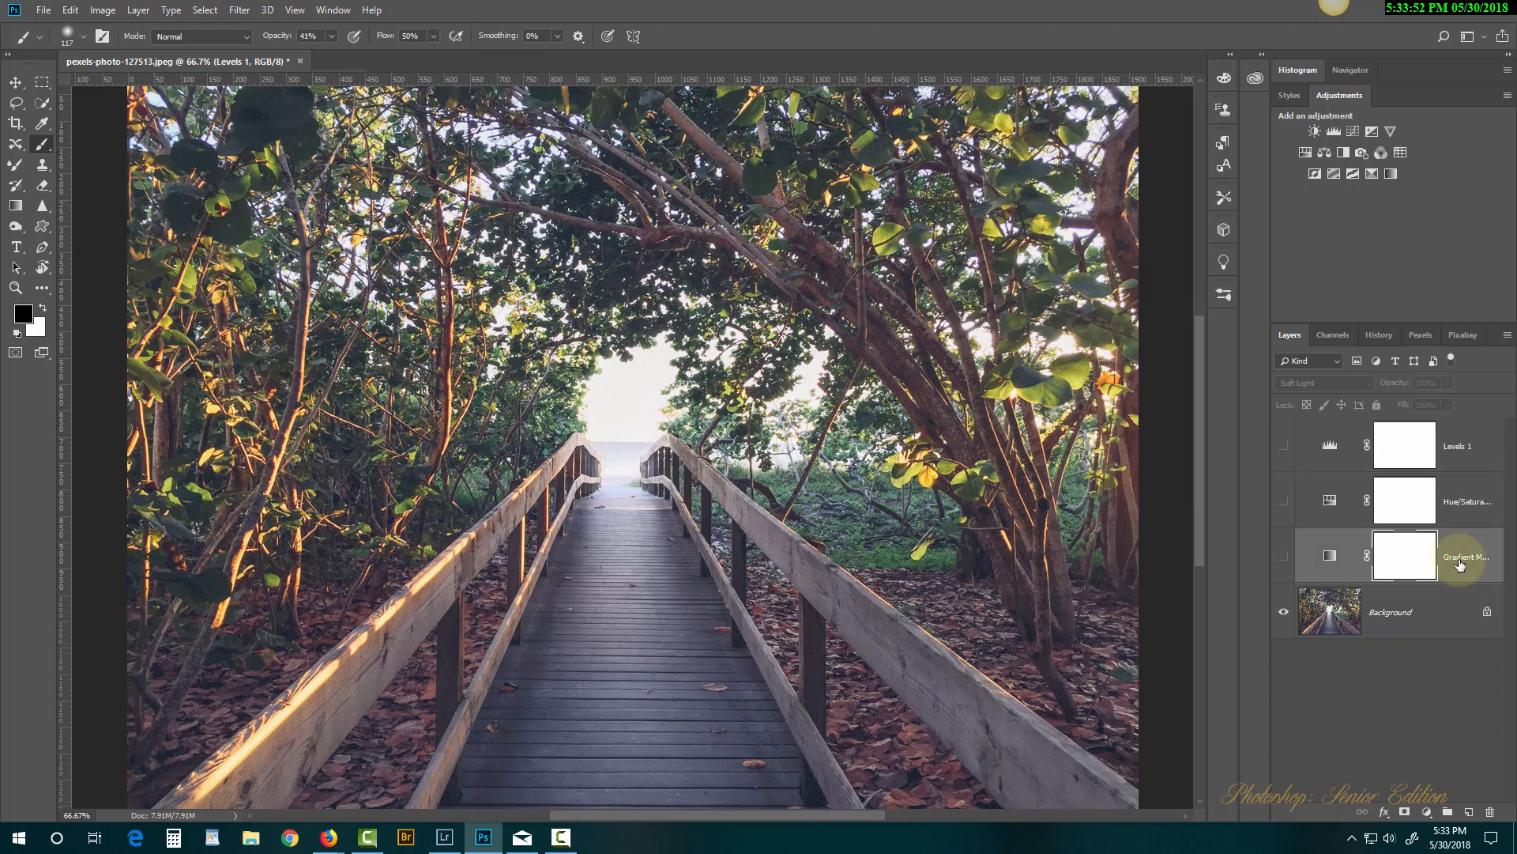
pyautogui.keyDown('shift'); pyautogui.click(1459, 448); pyautogui.keyUp('shift')
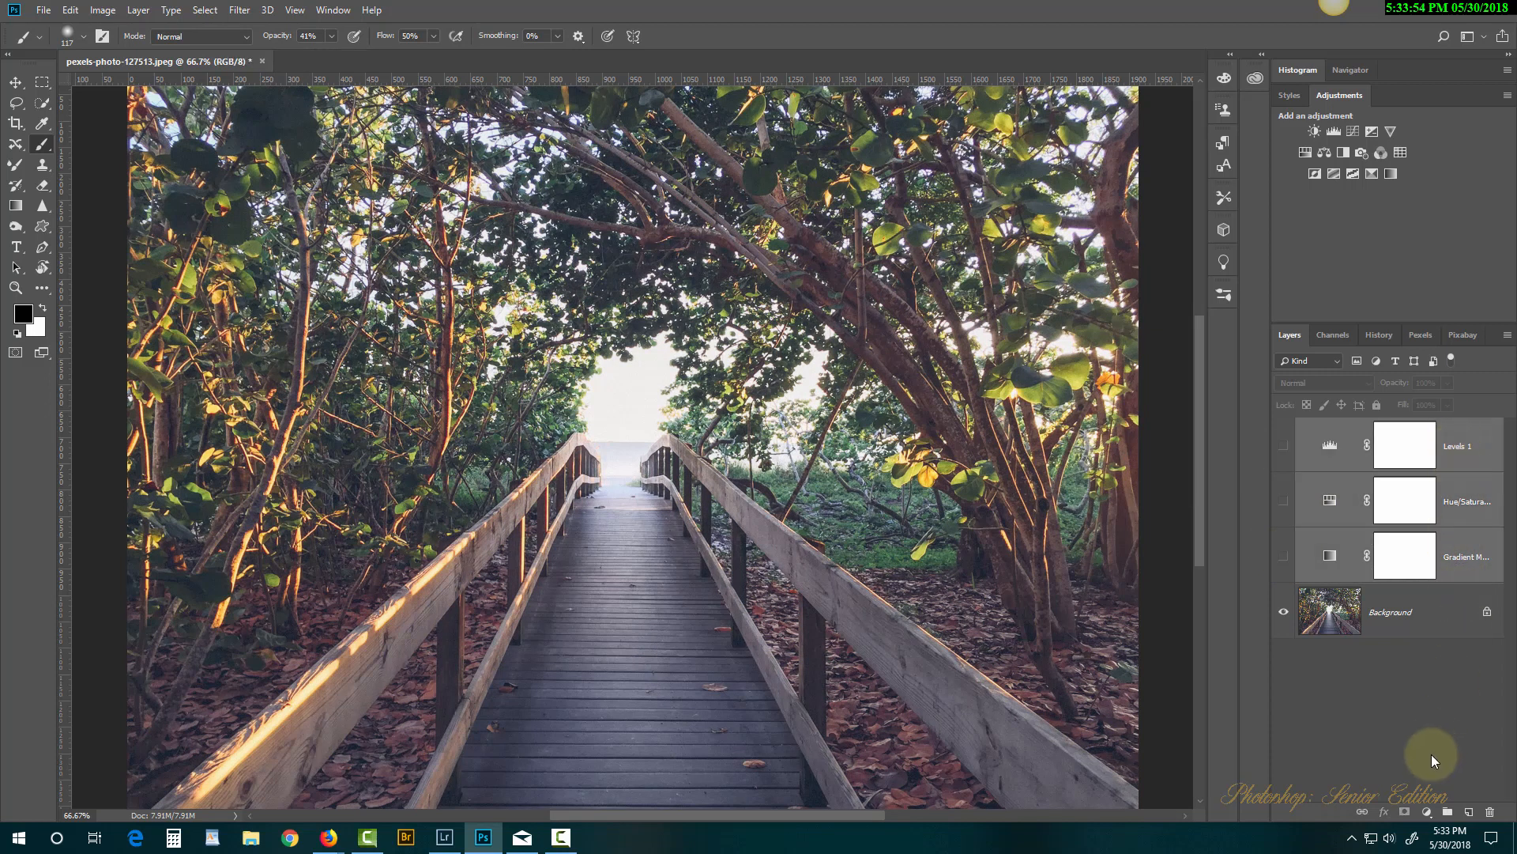
pyautogui.click(1449, 812)
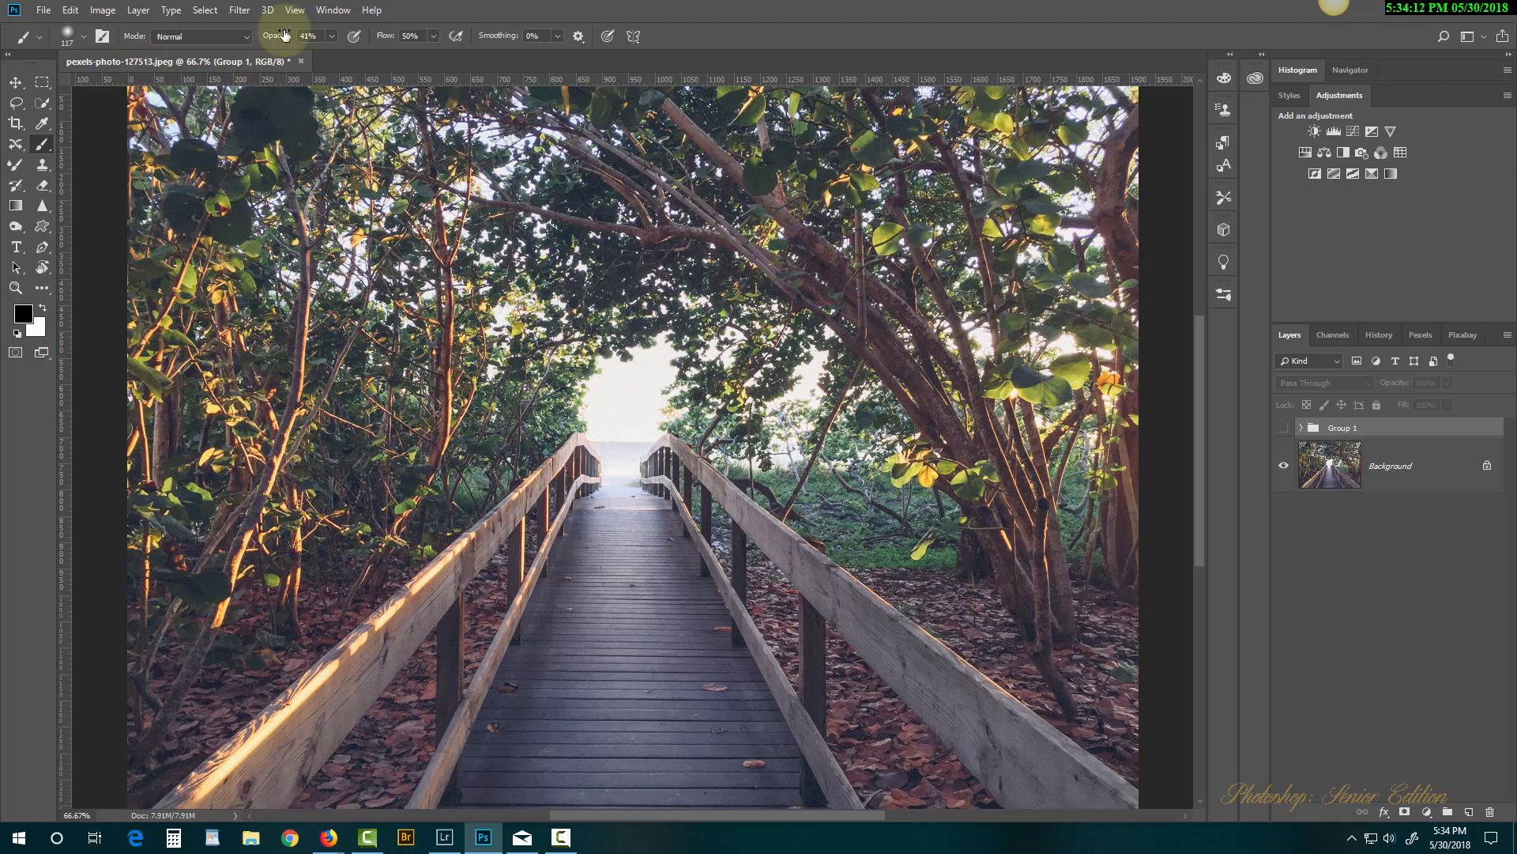
# Select the Background layer and start a Color Lookup adjustment directly on it.
pyautogui.click(109, 12)
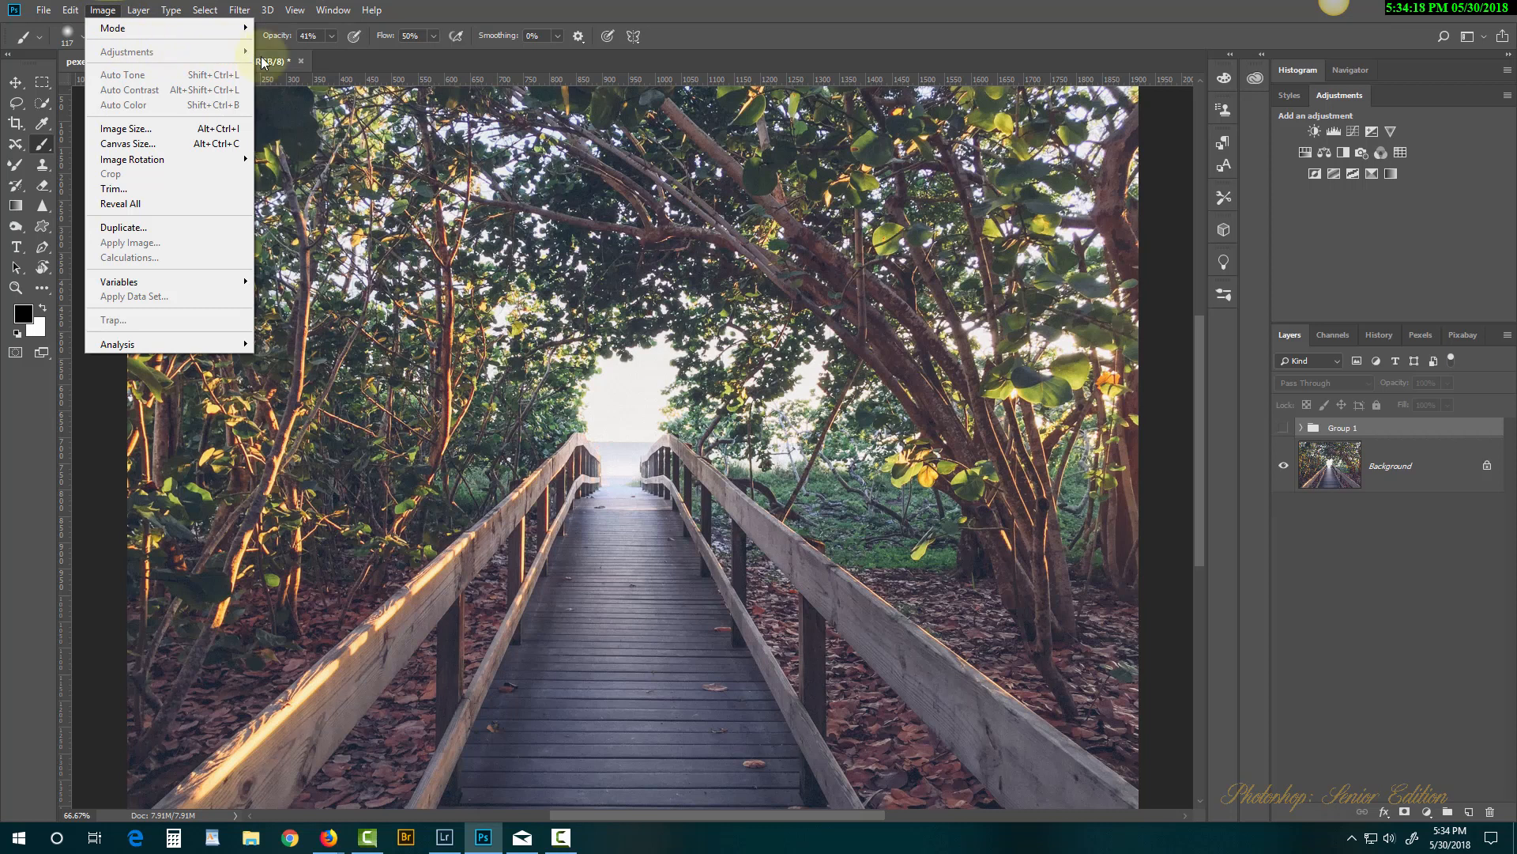
pyautogui.click(1315, 472)
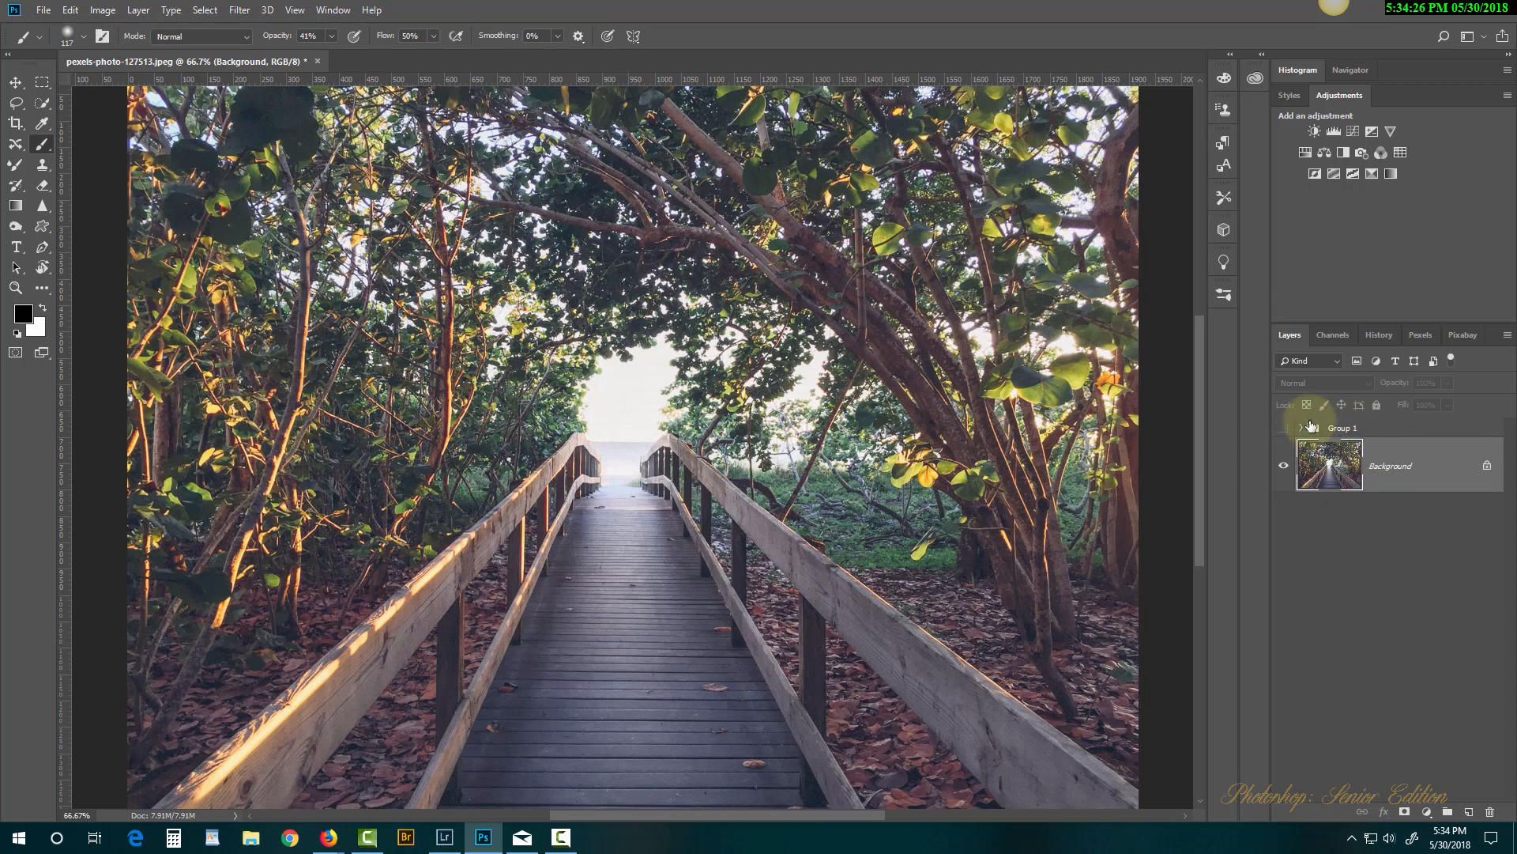
pyautogui.click(102, 10)
pyautogui.moveTo(132, 60)
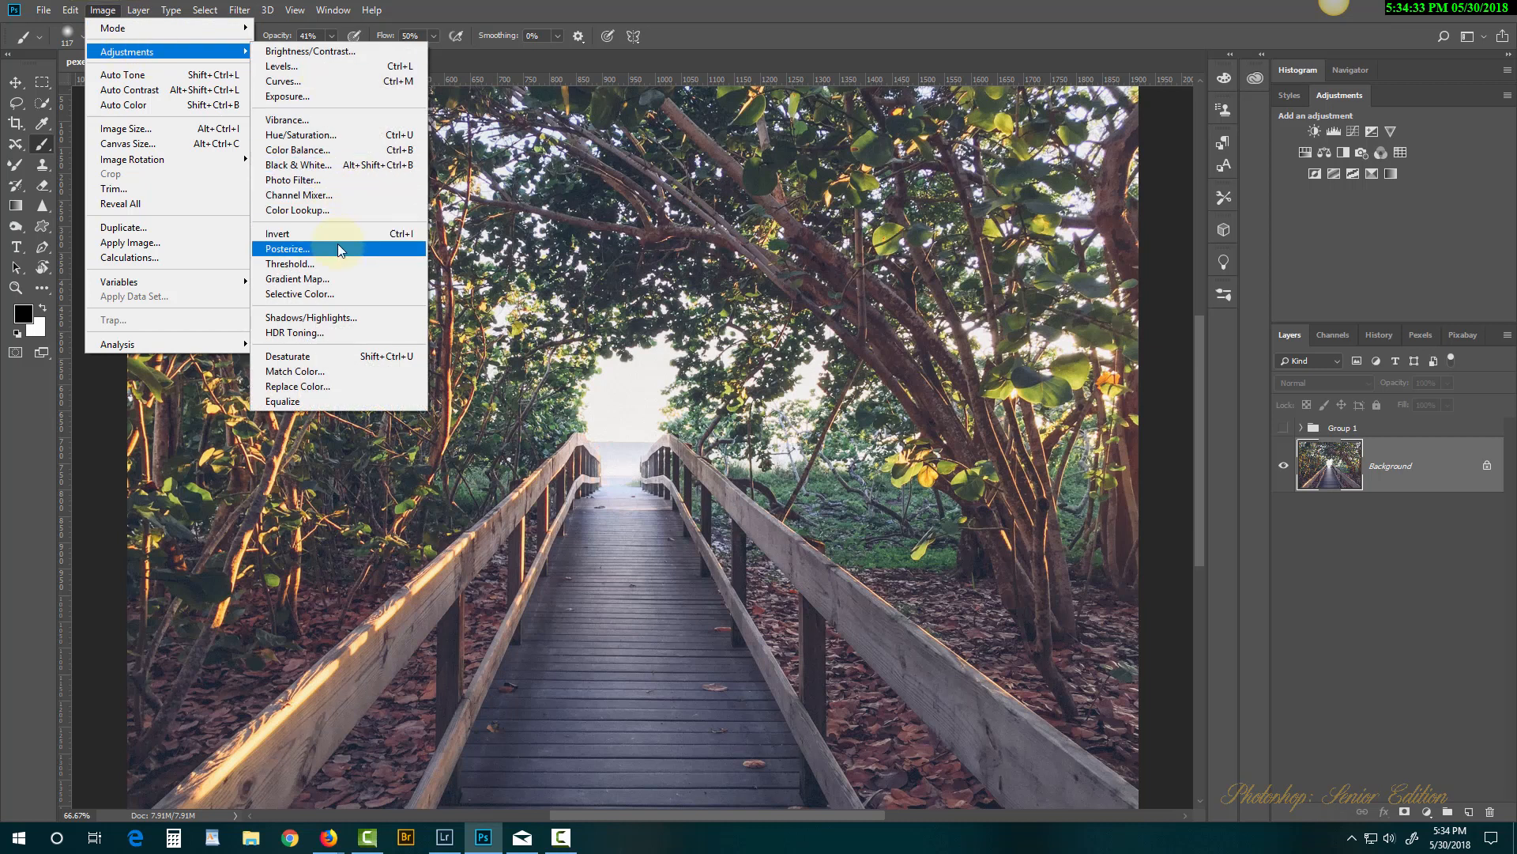
pyautogui.click(309, 211)
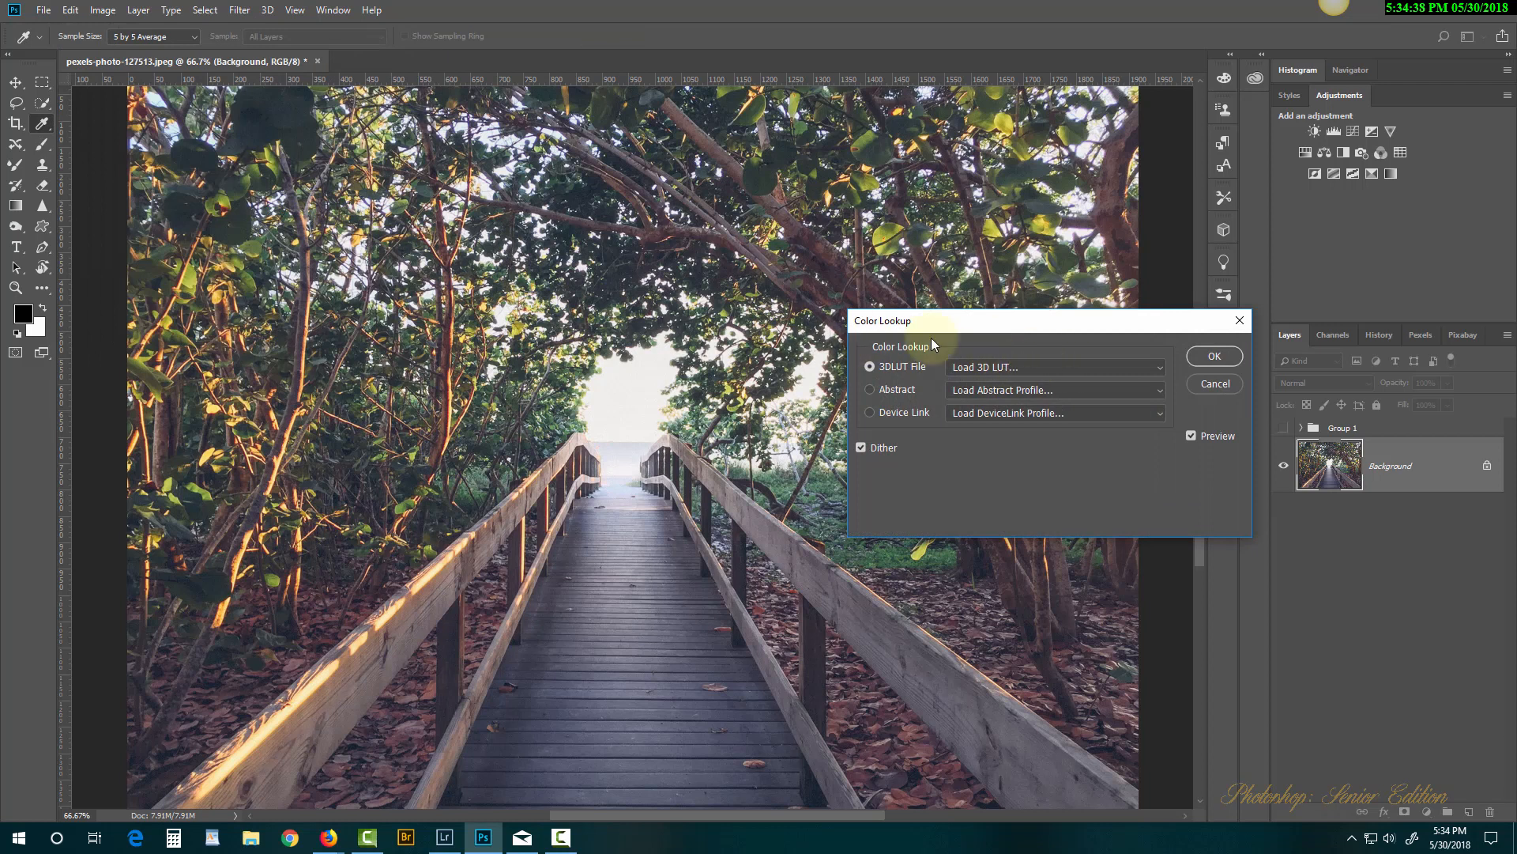
pyautogui.moveTo(979, 324); pyautogui.dragTo(1135, 244)
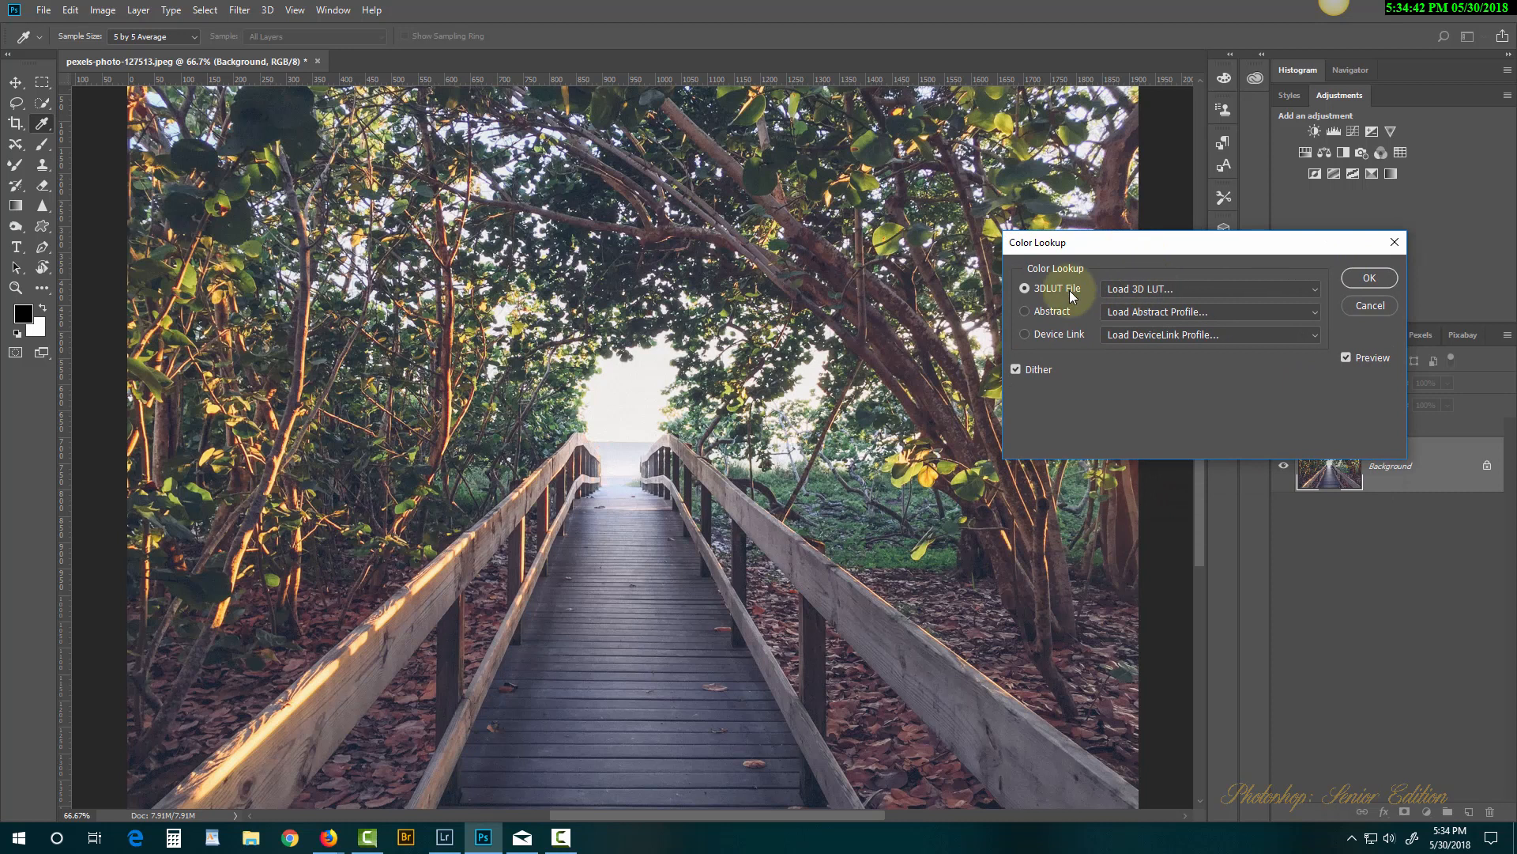
# Load Mac_1.cube from the Desktop as the 3D LUT and apply the color lookup to the Background.
pyautogui.click(1159, 293)
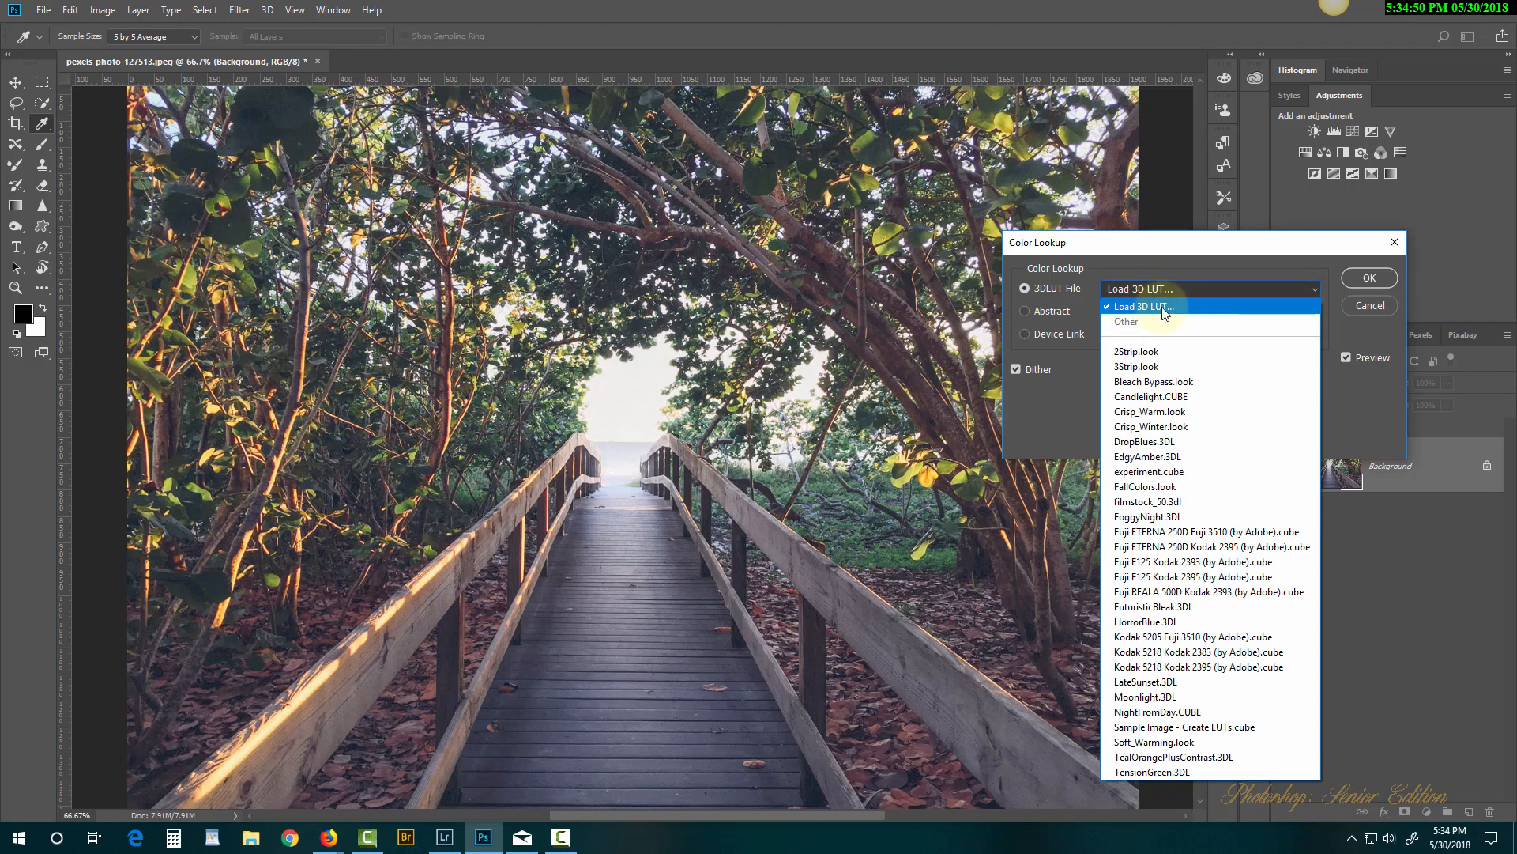
pyautogui.click(1195, 306)
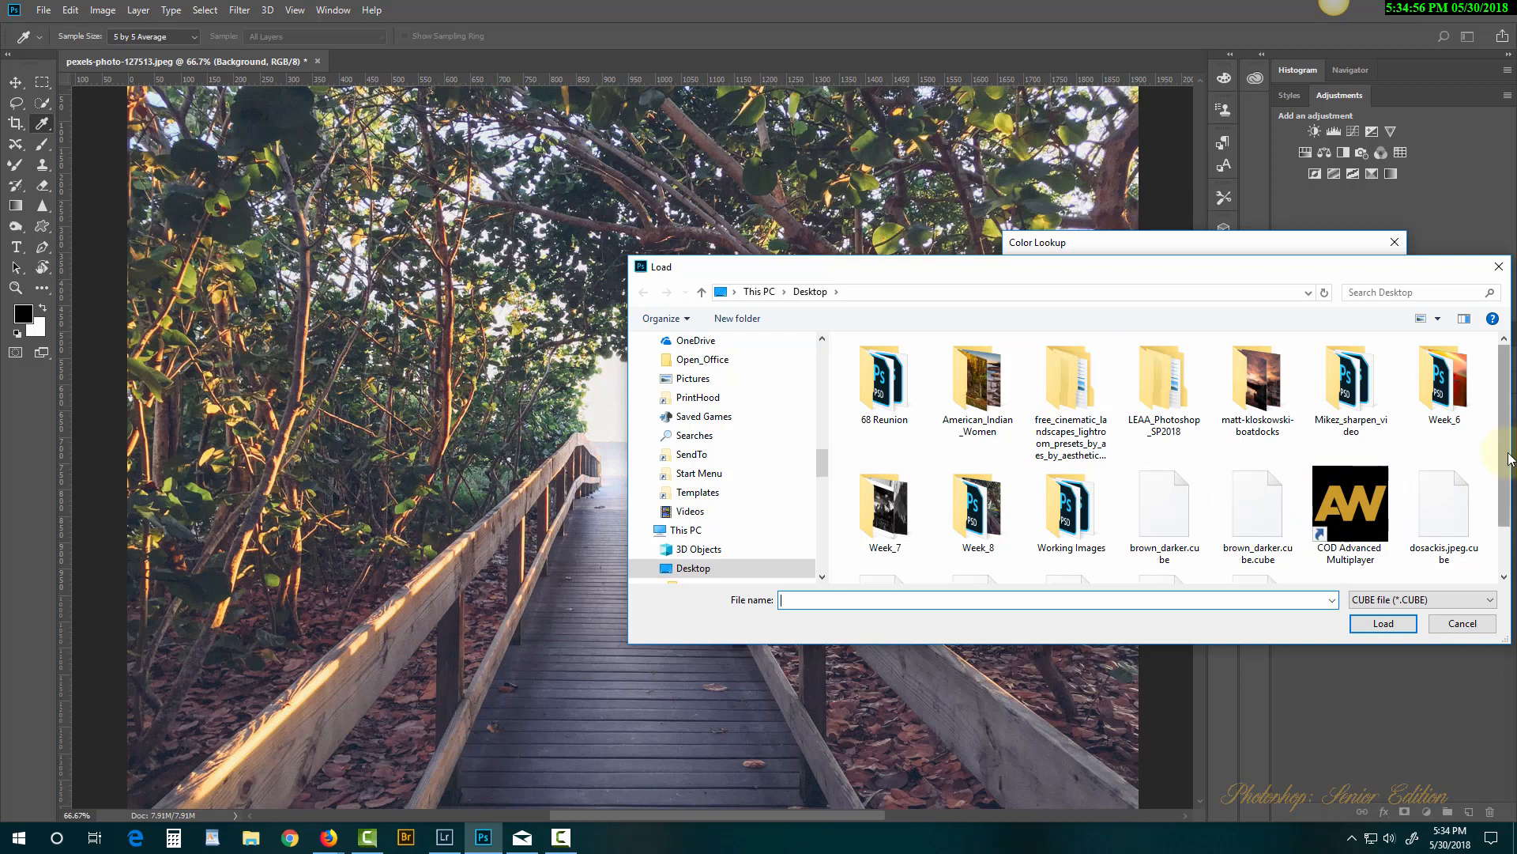
pyautogui.scroll(-2, 1510, 458)
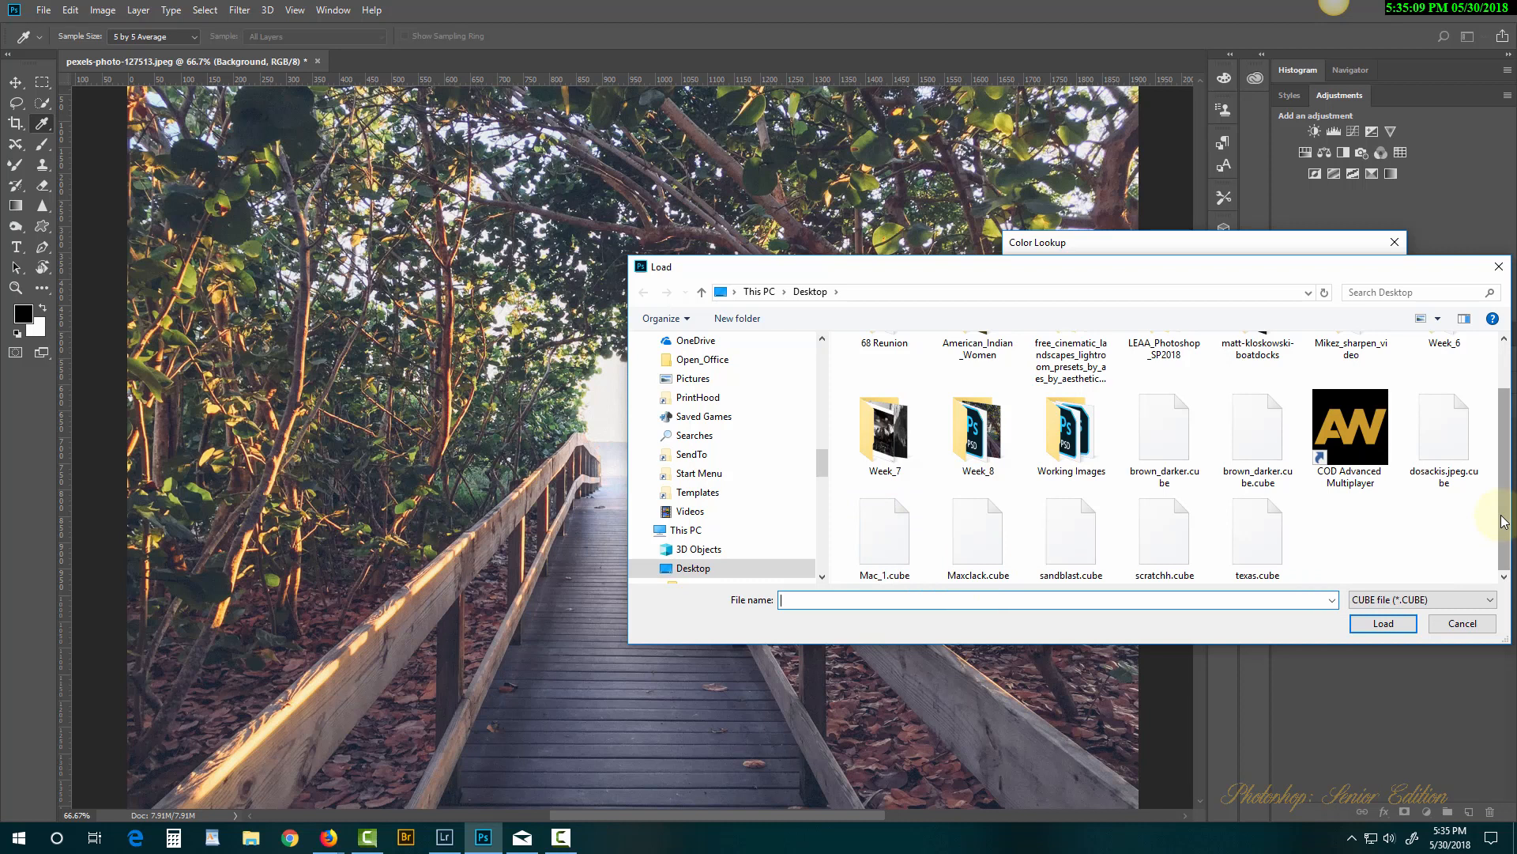
pyautogui.moveTo(1504, 520)
pyautogui.mouseDown()
pyautogui.moveTo(1505, 447)
pyautogui.moveTo(1511, 525)
pyautogui.mouseUp()
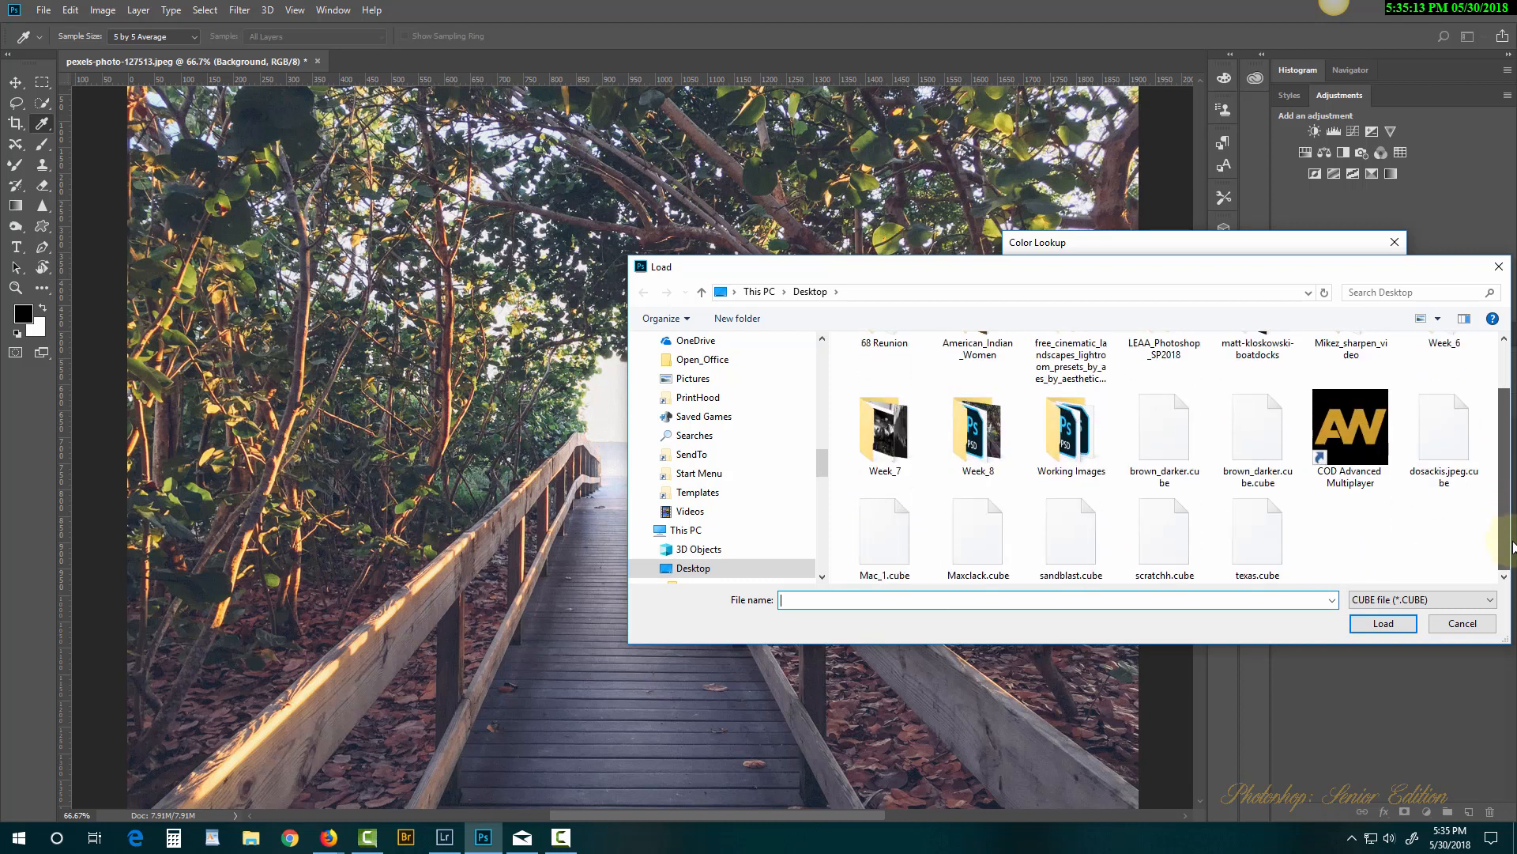
pyautogui.click(885, 549)
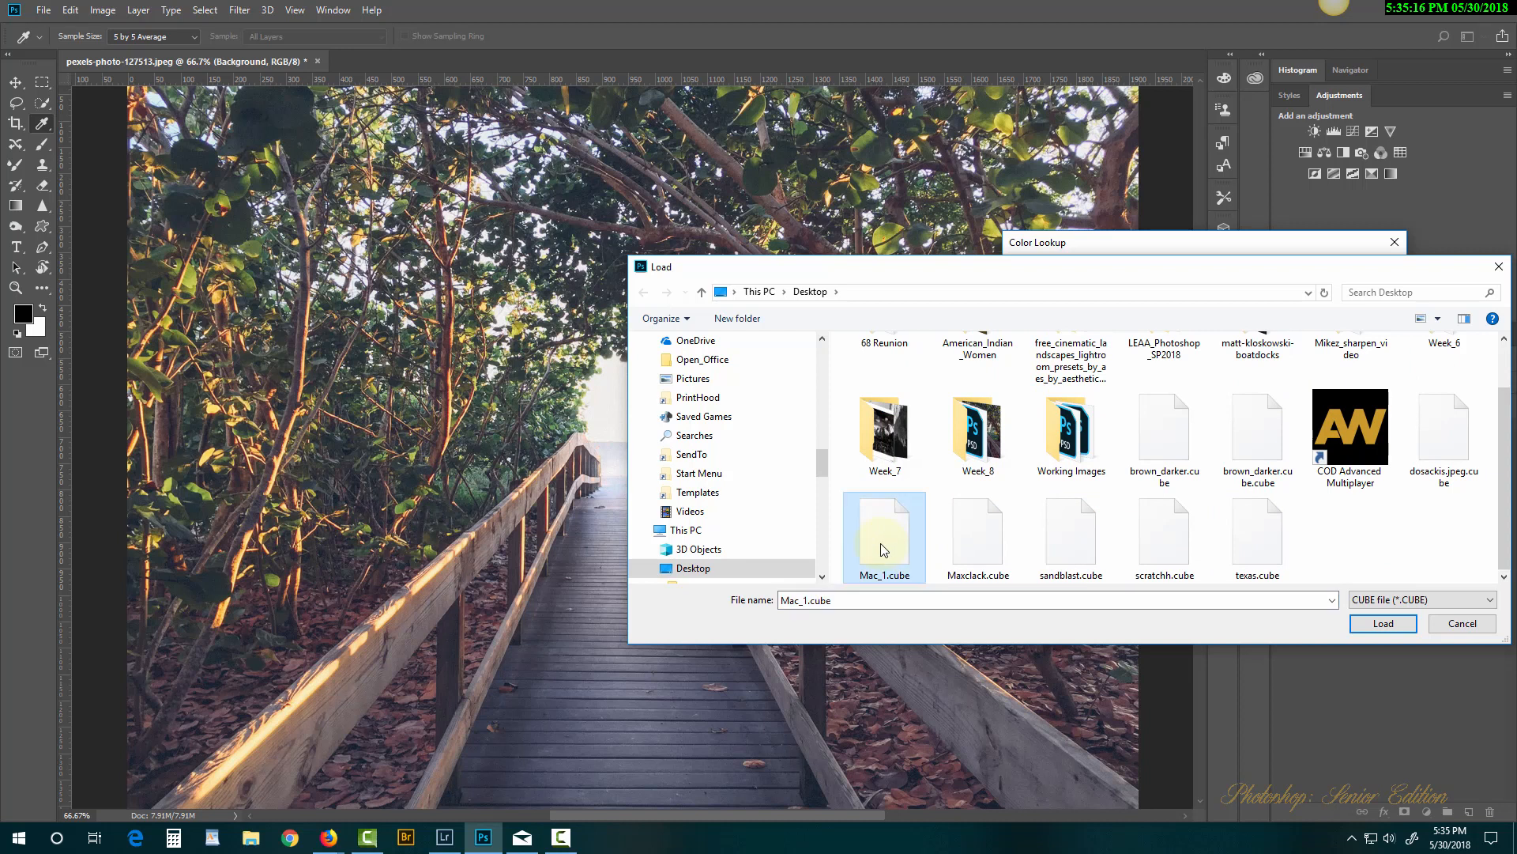
pyautogui.click(1399, 623)
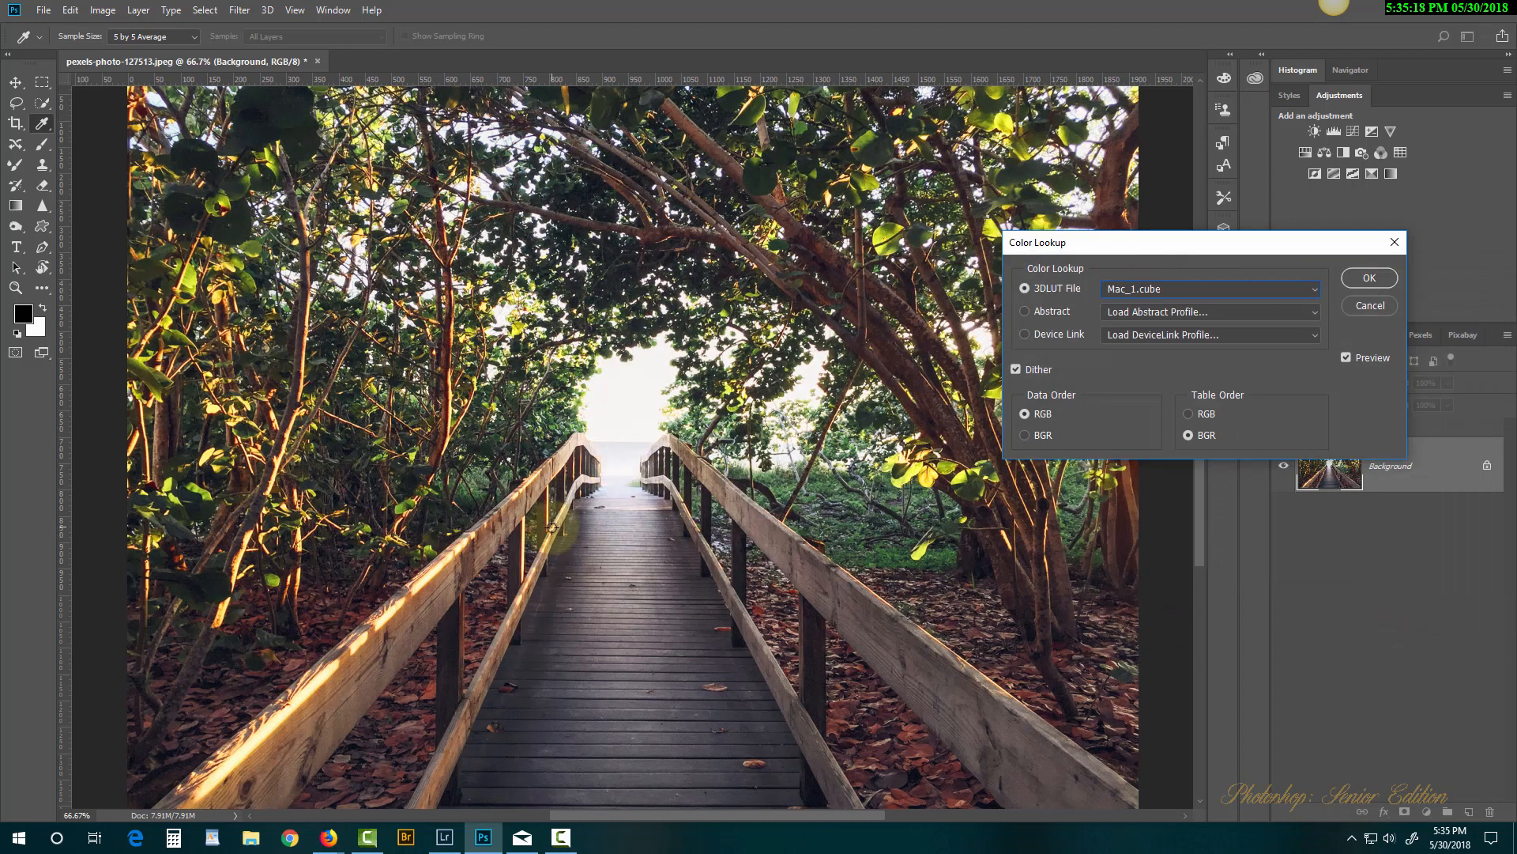
pyautogui.click(1370, 278)
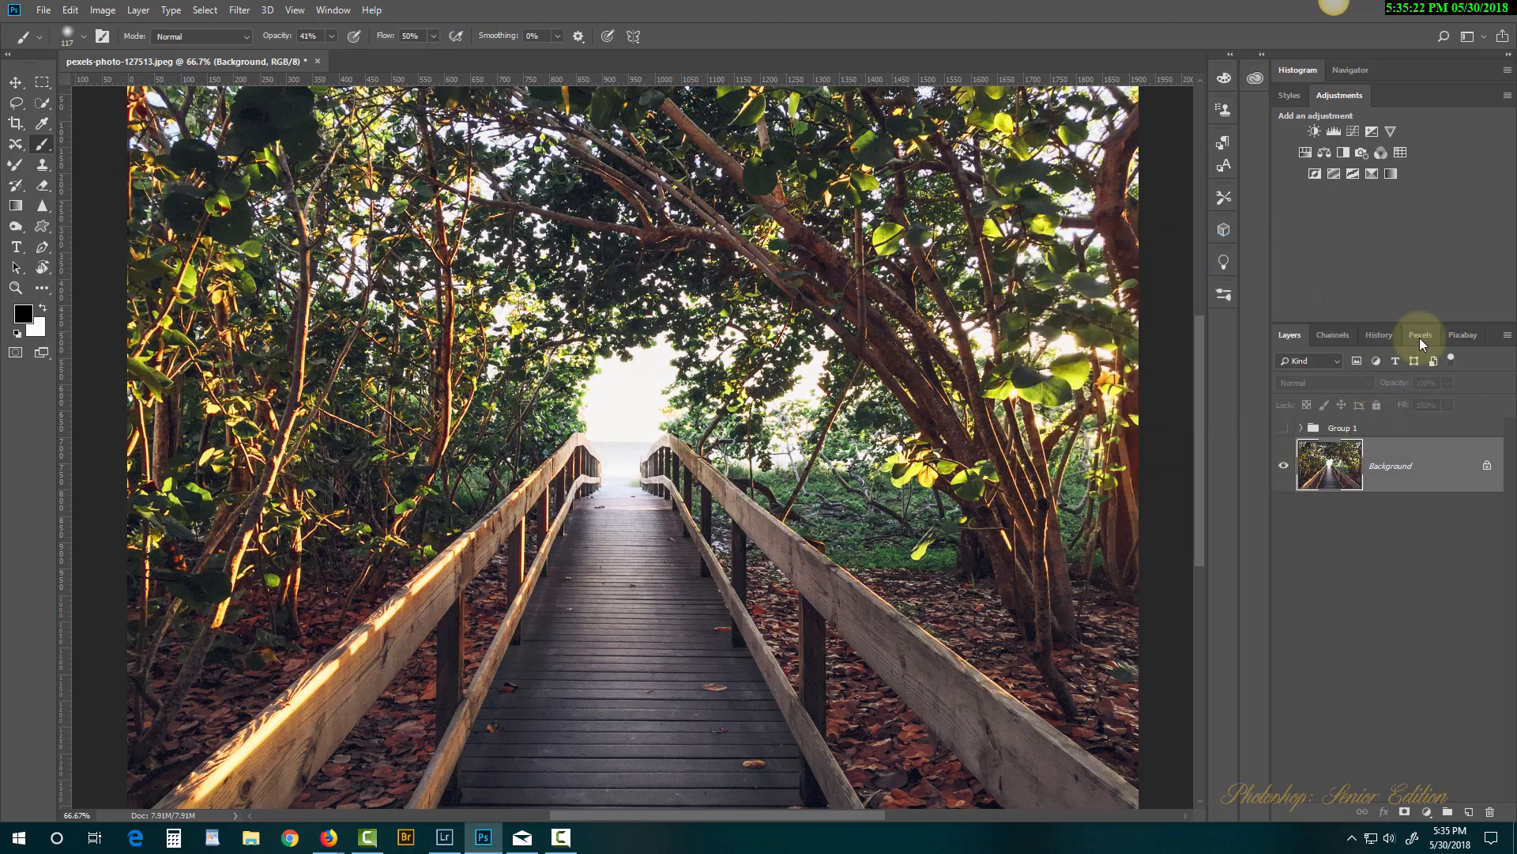
# Compare the photo before and after the Color Lookup using the history states.
pyautogui.click(1383, 337)
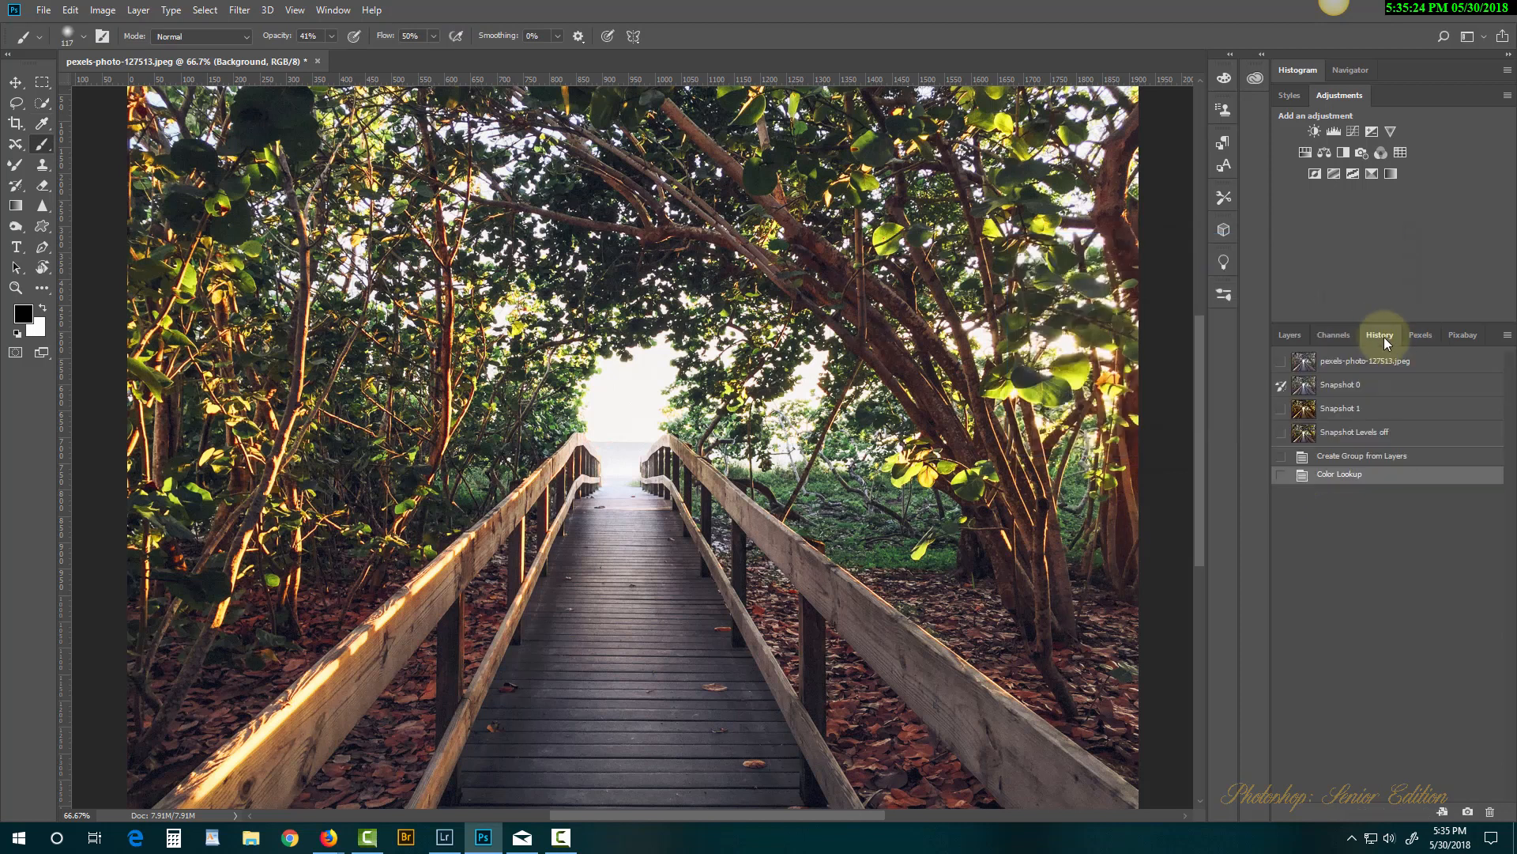
pyautogui.click(1360, 458)
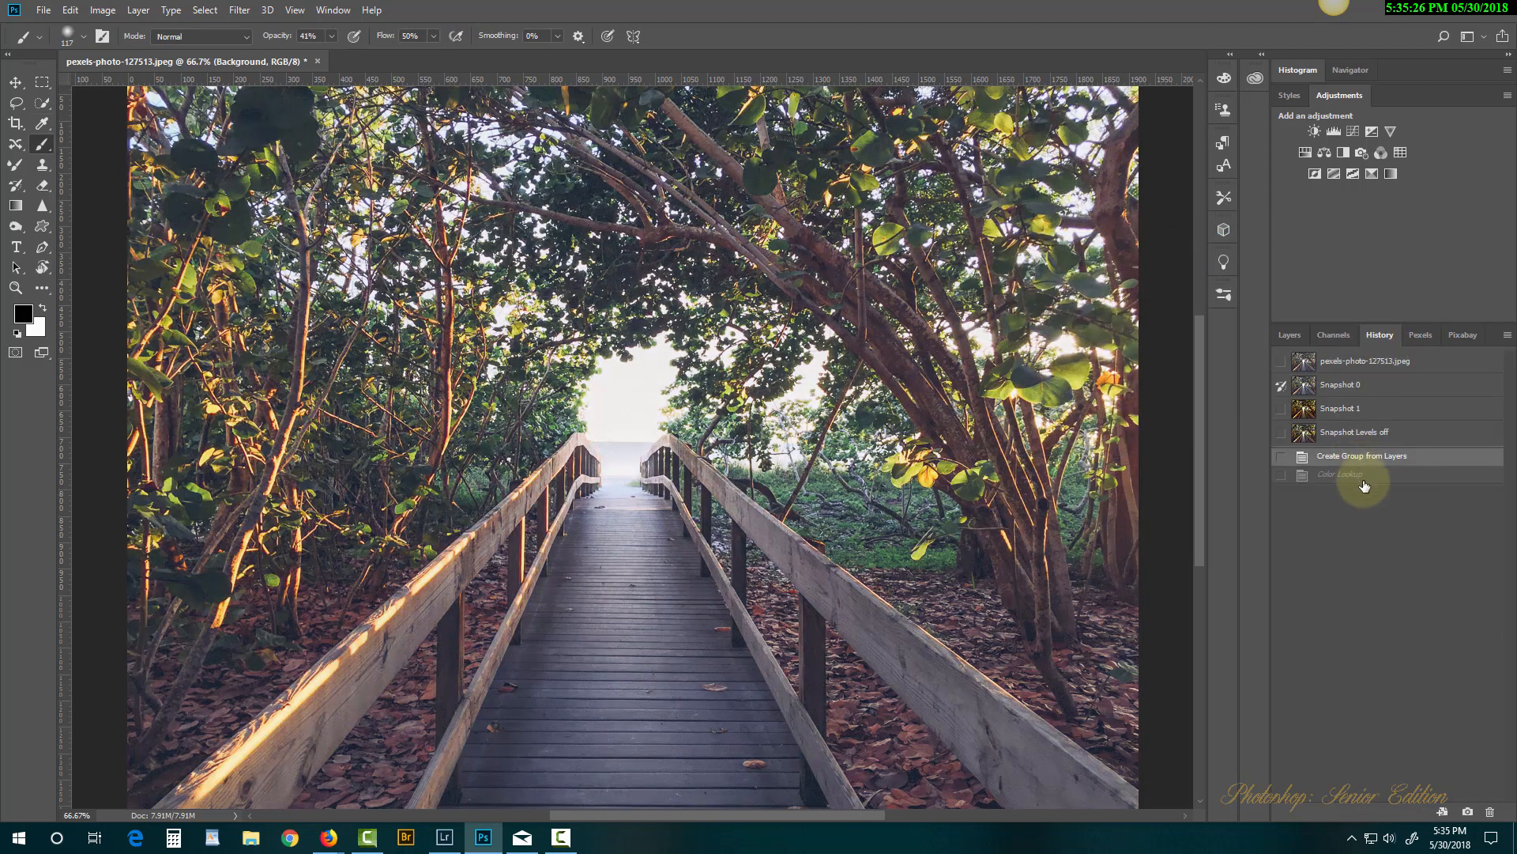
pyautogui.click(1366, 476)
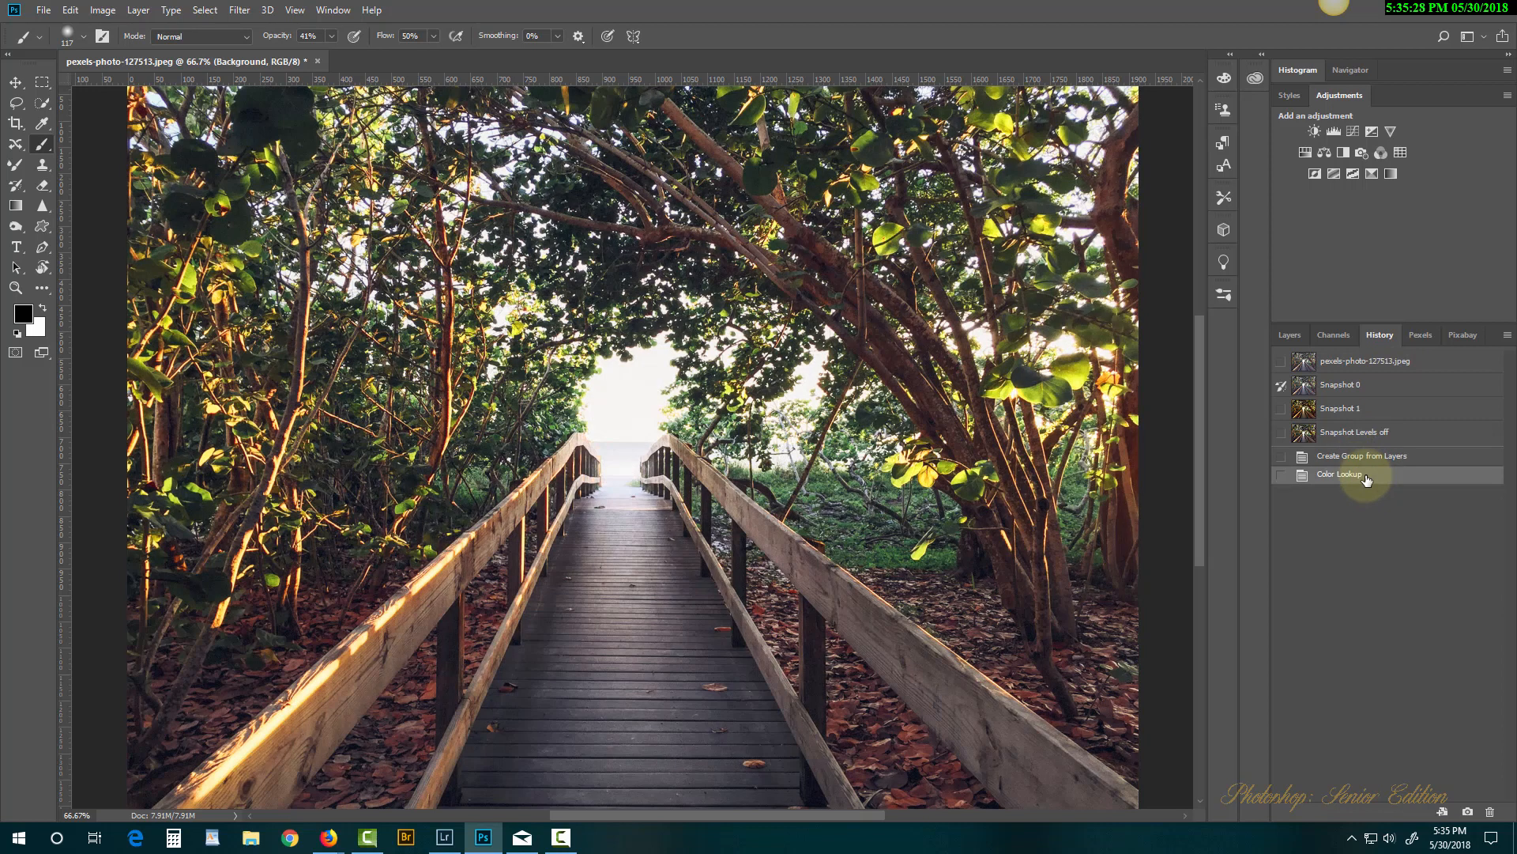
pyautogui.click(1291, 335)
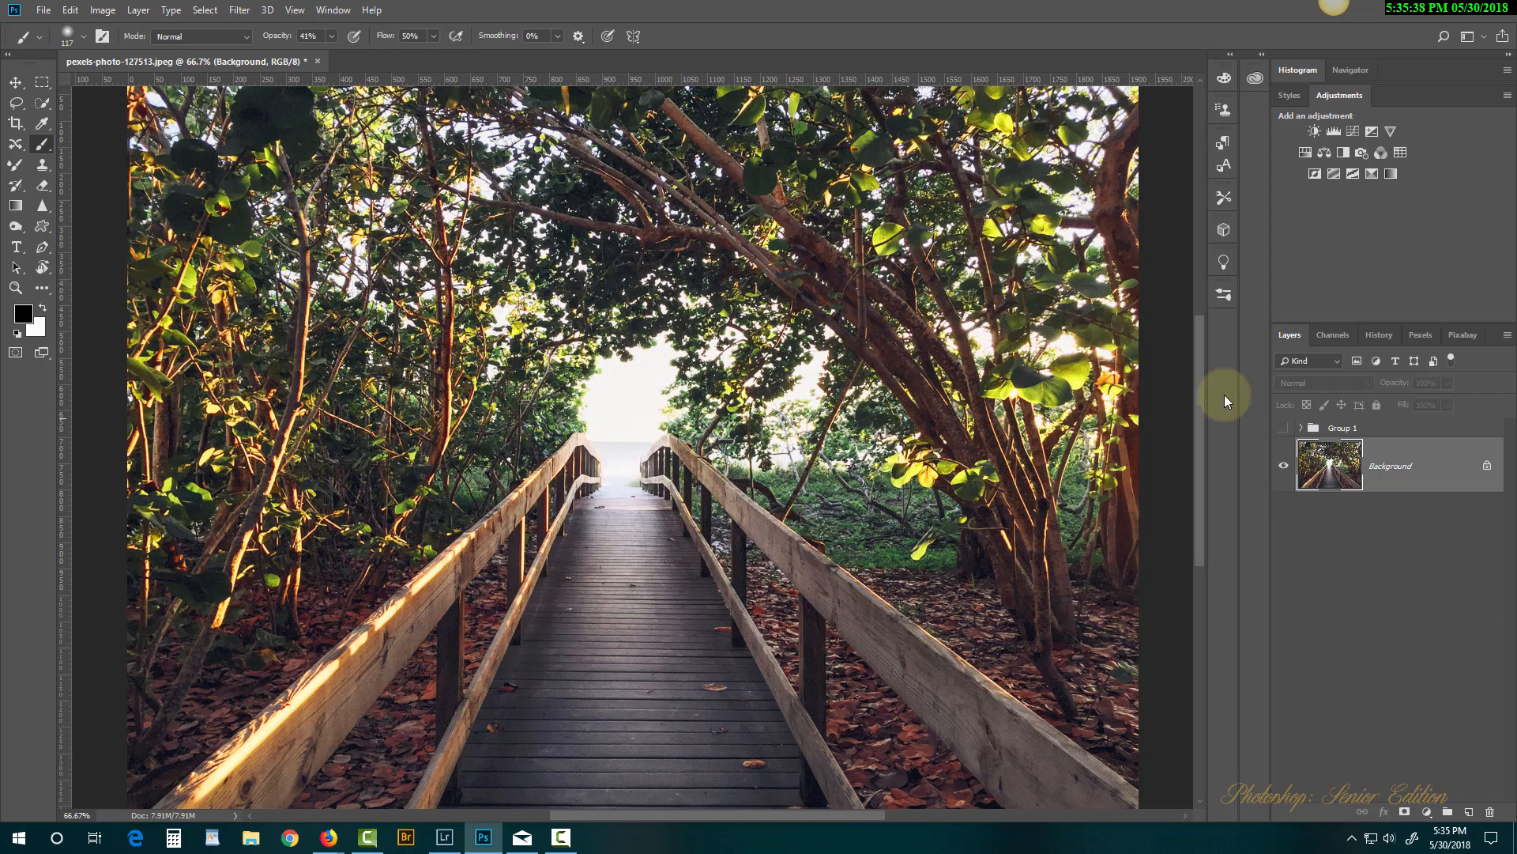
# Revert the document to the Create Group from Layers state and show all three adjustment layers inside the expanded Group 1.
pyautogui.click(1302, 427)
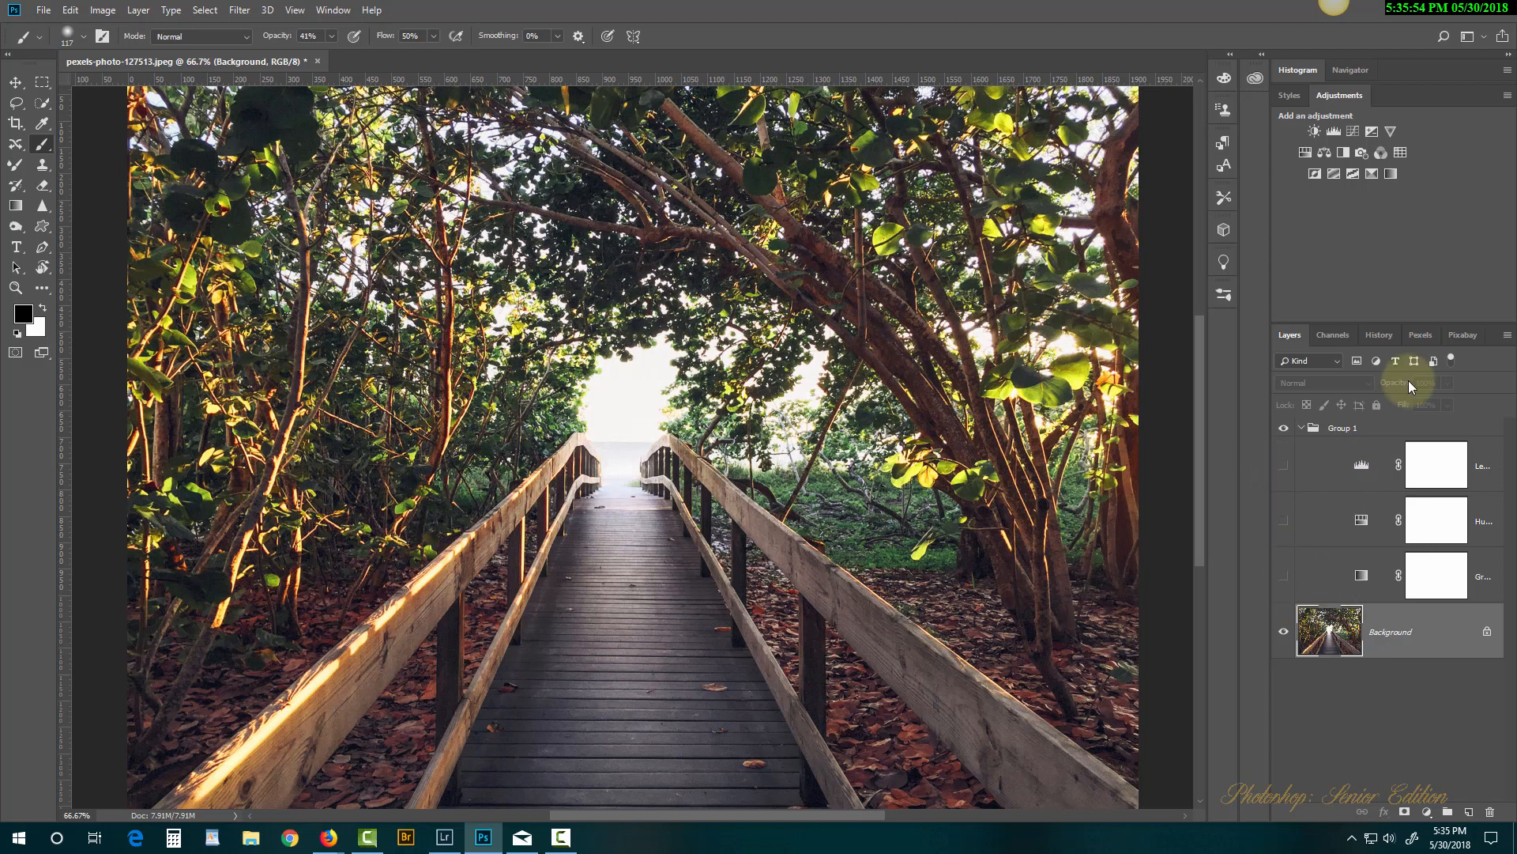
pyautogui.click(1380, 335)
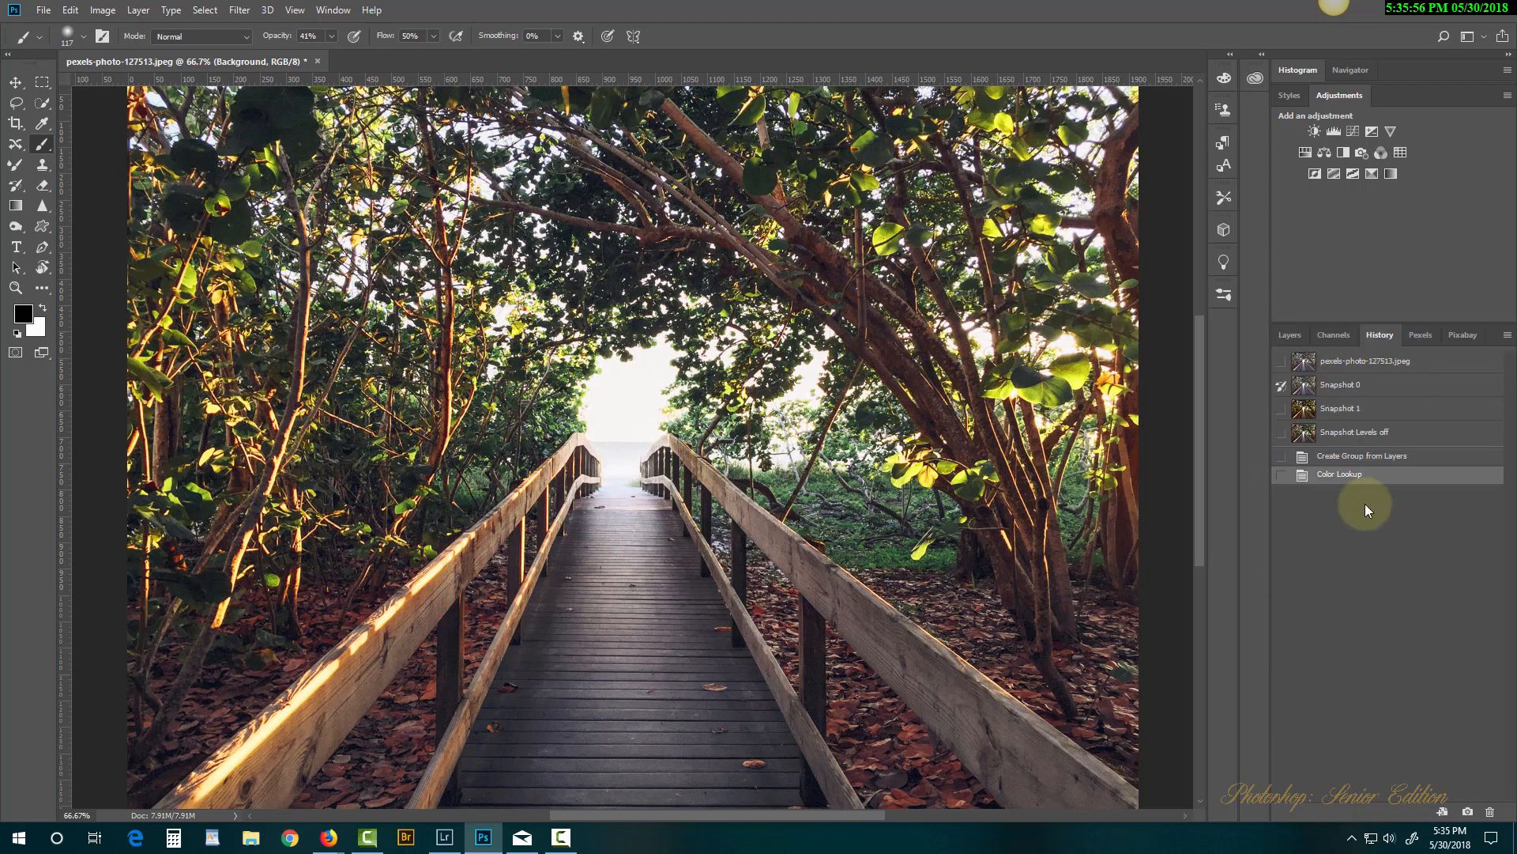
pyautogui.click(1345, 455)
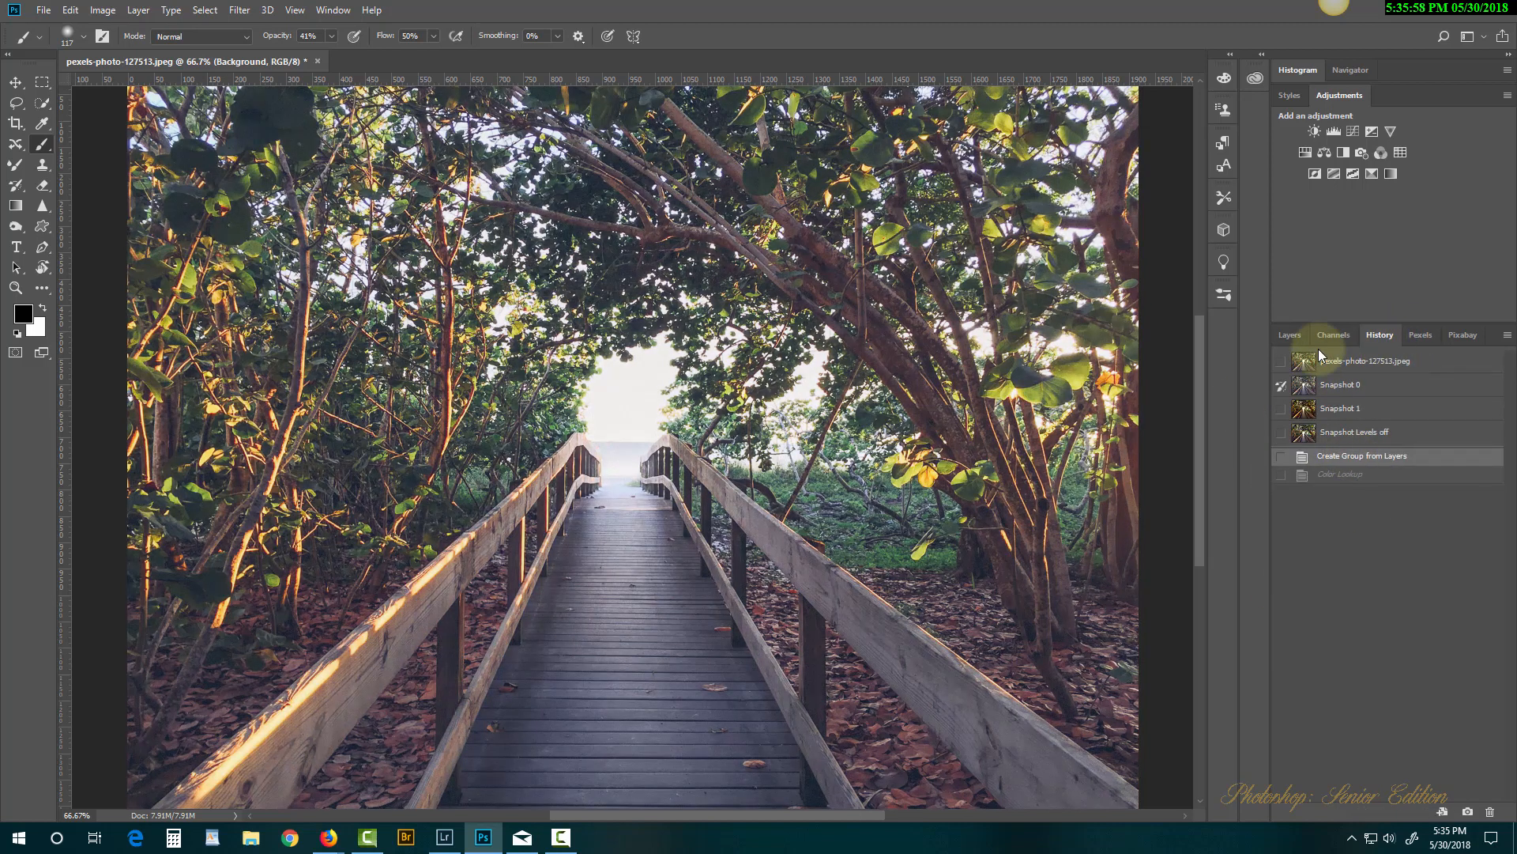
pyautogui.click(1291, 336)
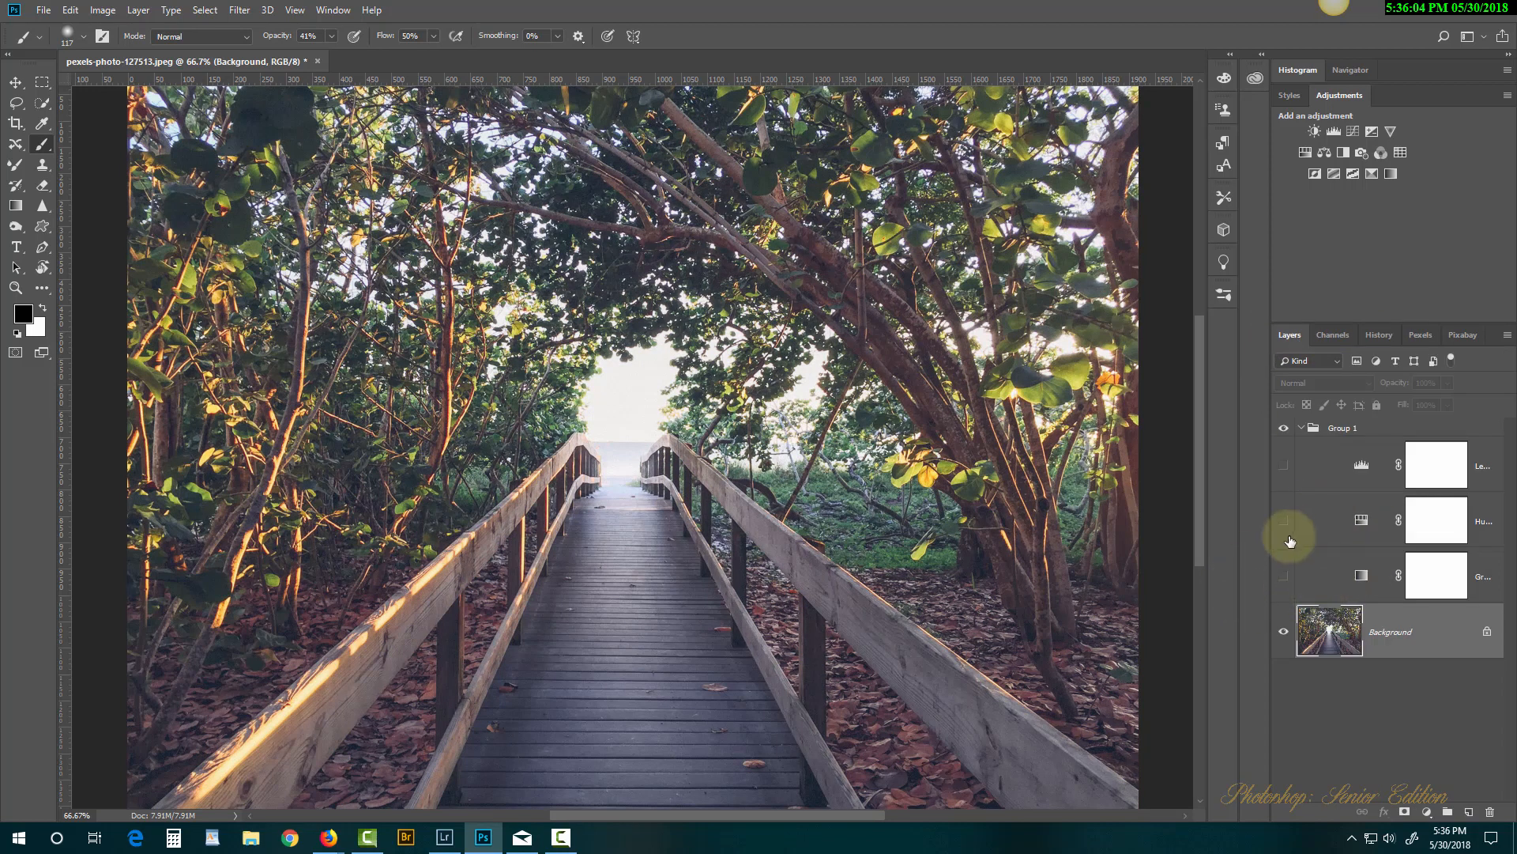
pyautogui.moveTo(1286, 585); pyautogui.dragTo(1285, 473)
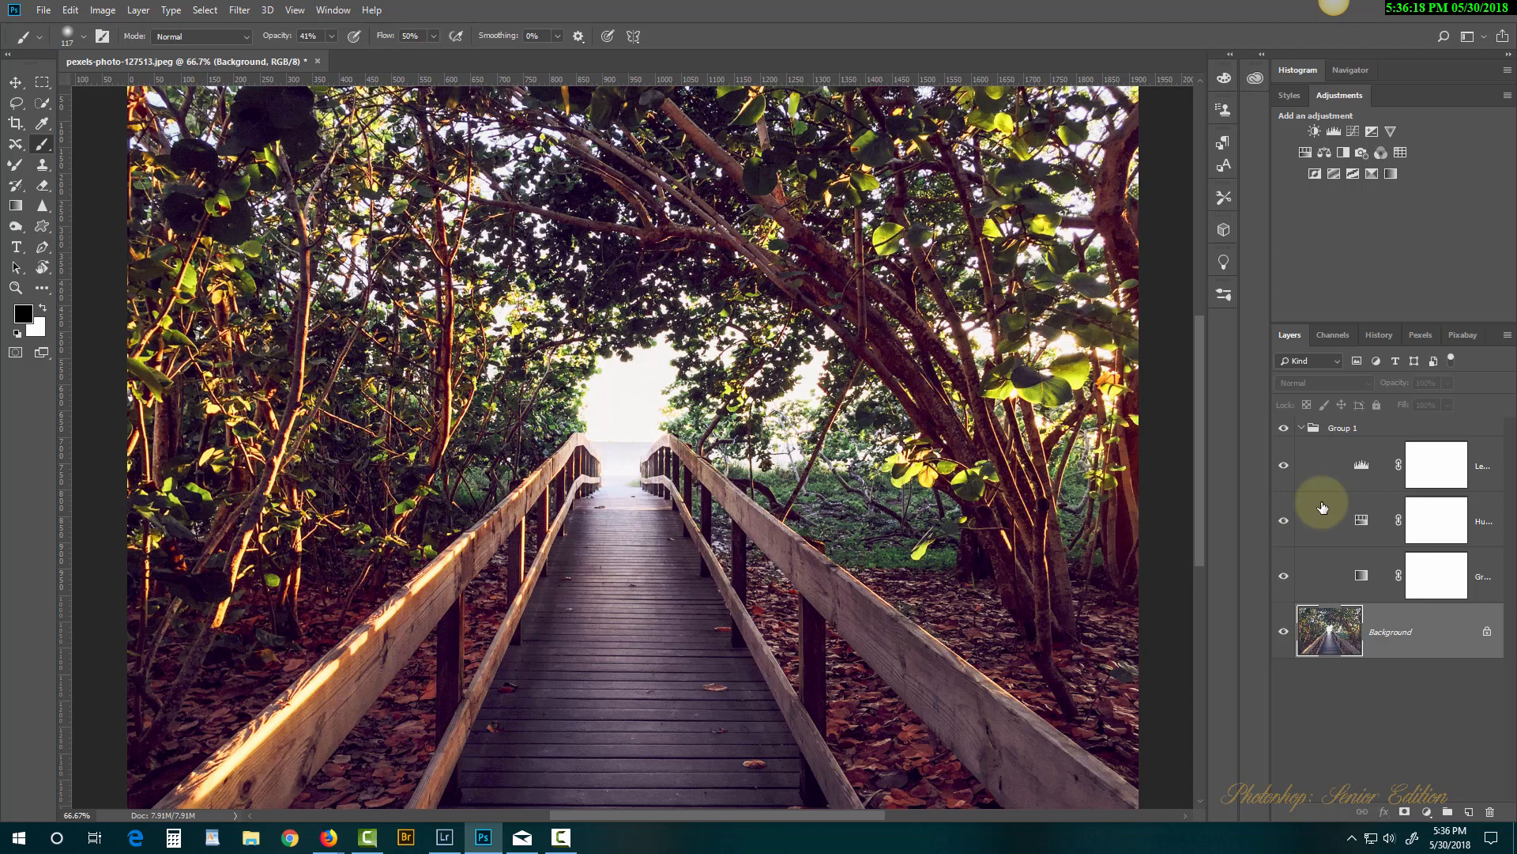
# Reset the Levels adjustment, then set its RGB shadow input to 60 and its midtone input to 0.70.
pyautogui.doubleClick(1361, 466)
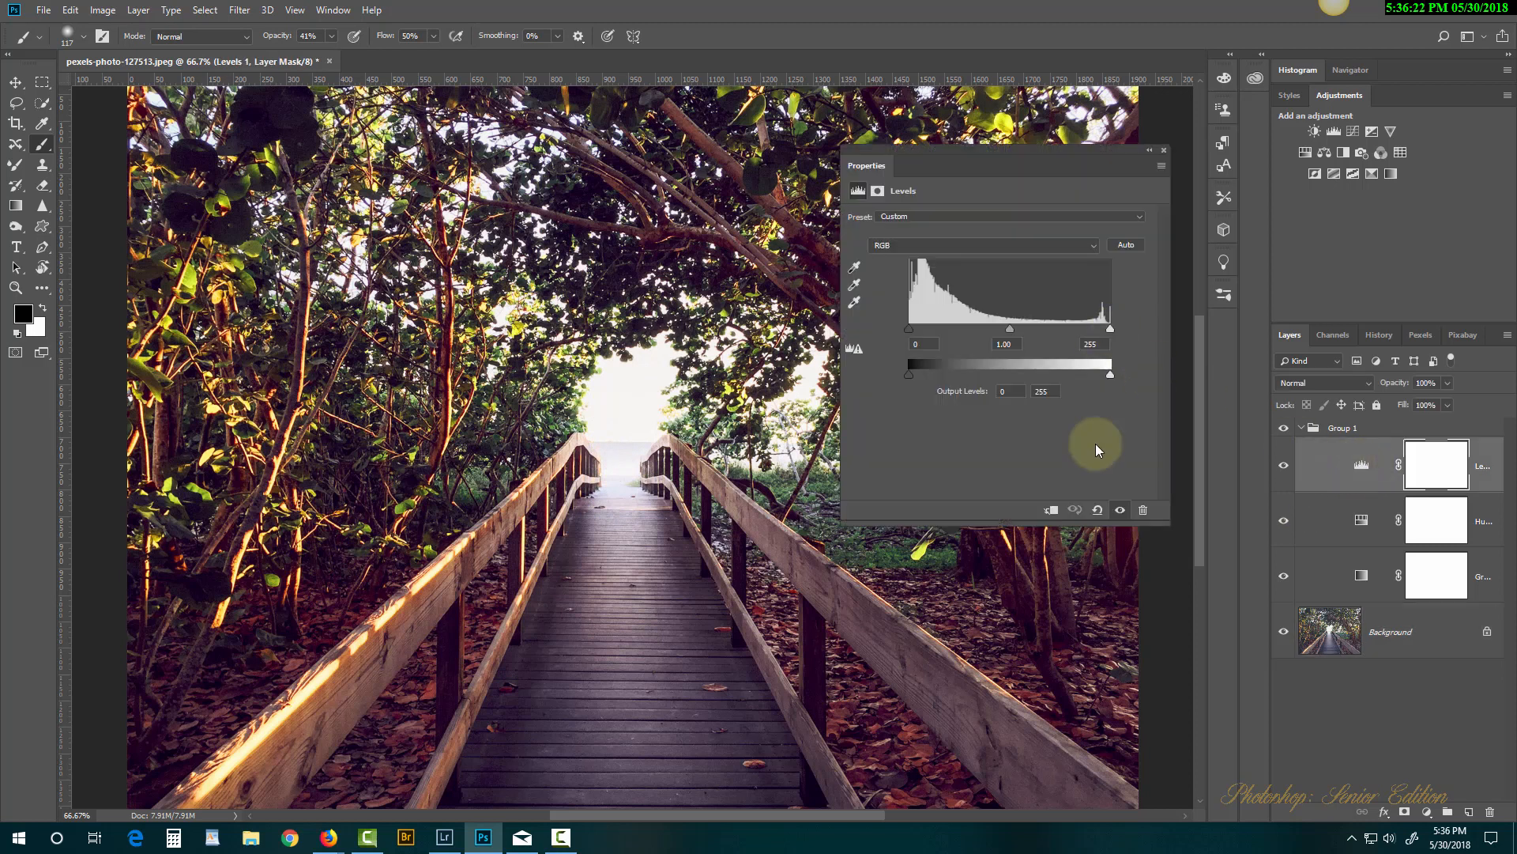
pyautogui.click(1098, 511)
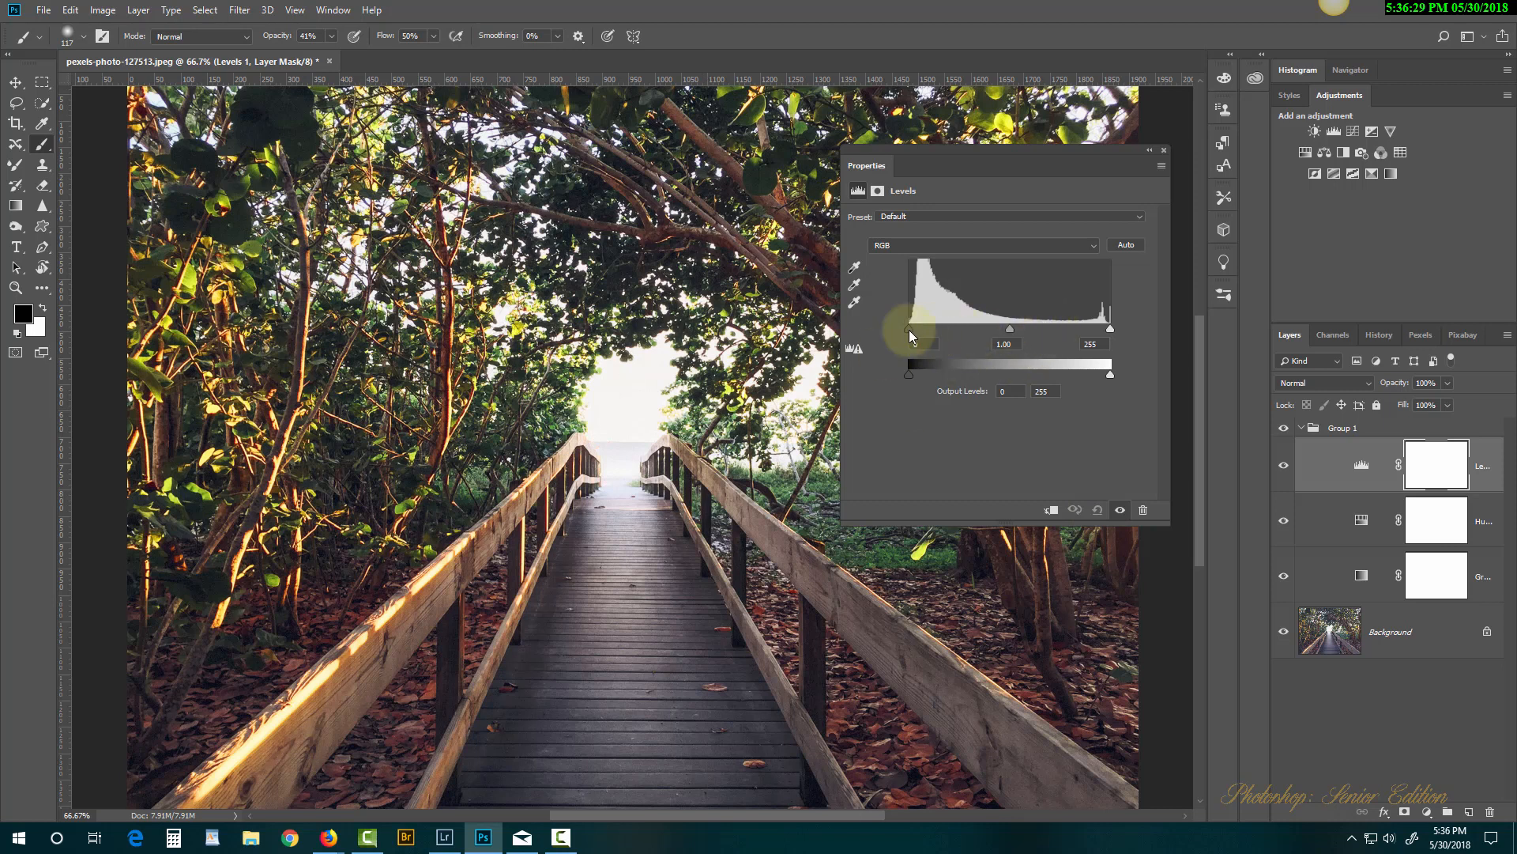
pyautogui.moveTo(910, 332); pyautogui.dragTo(1054, 333)
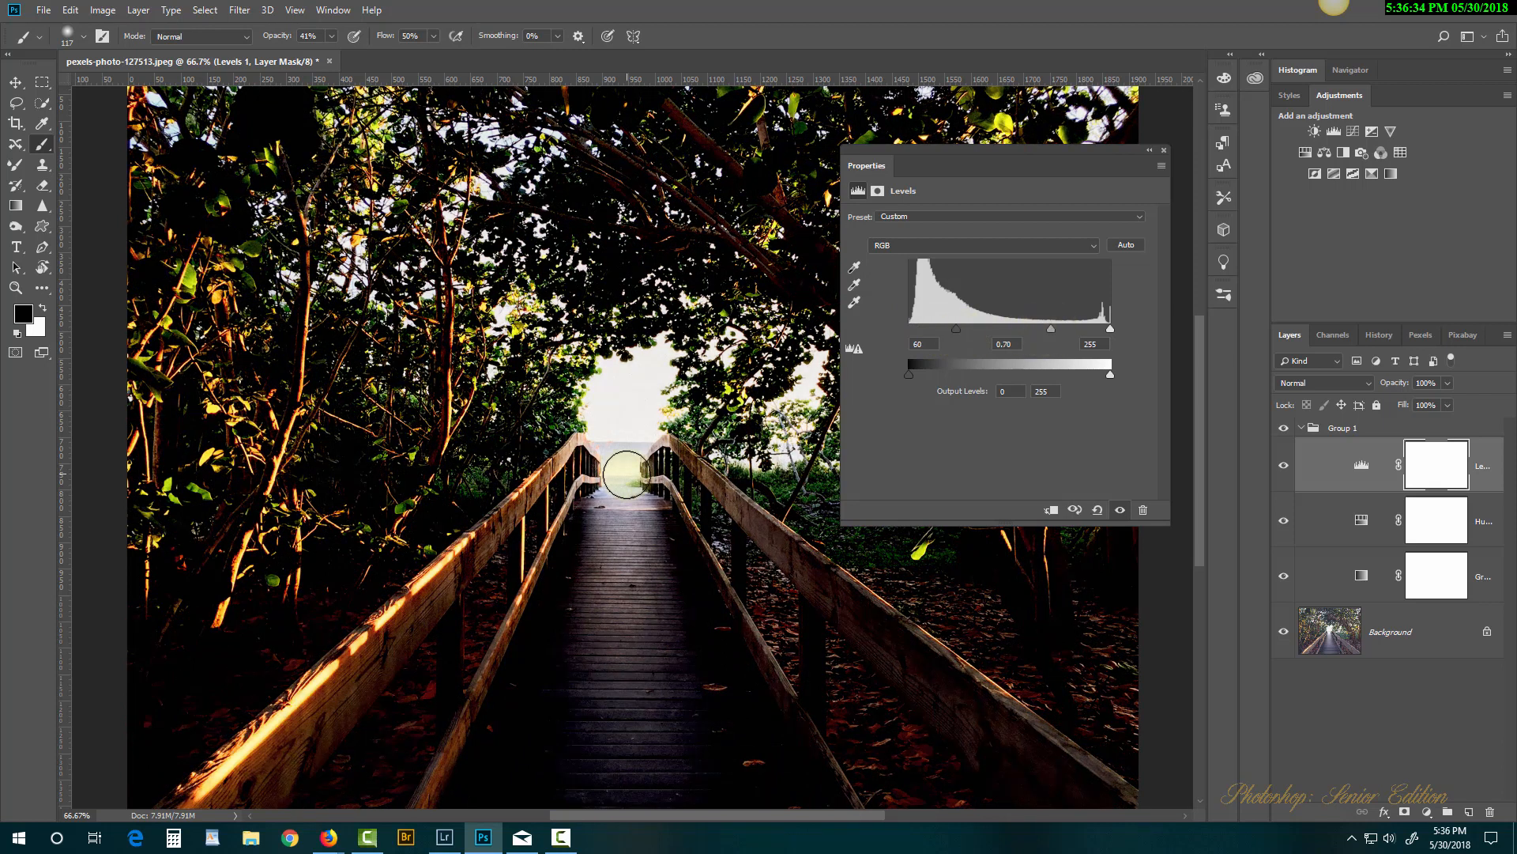
pyautogui.click(1164, 151)
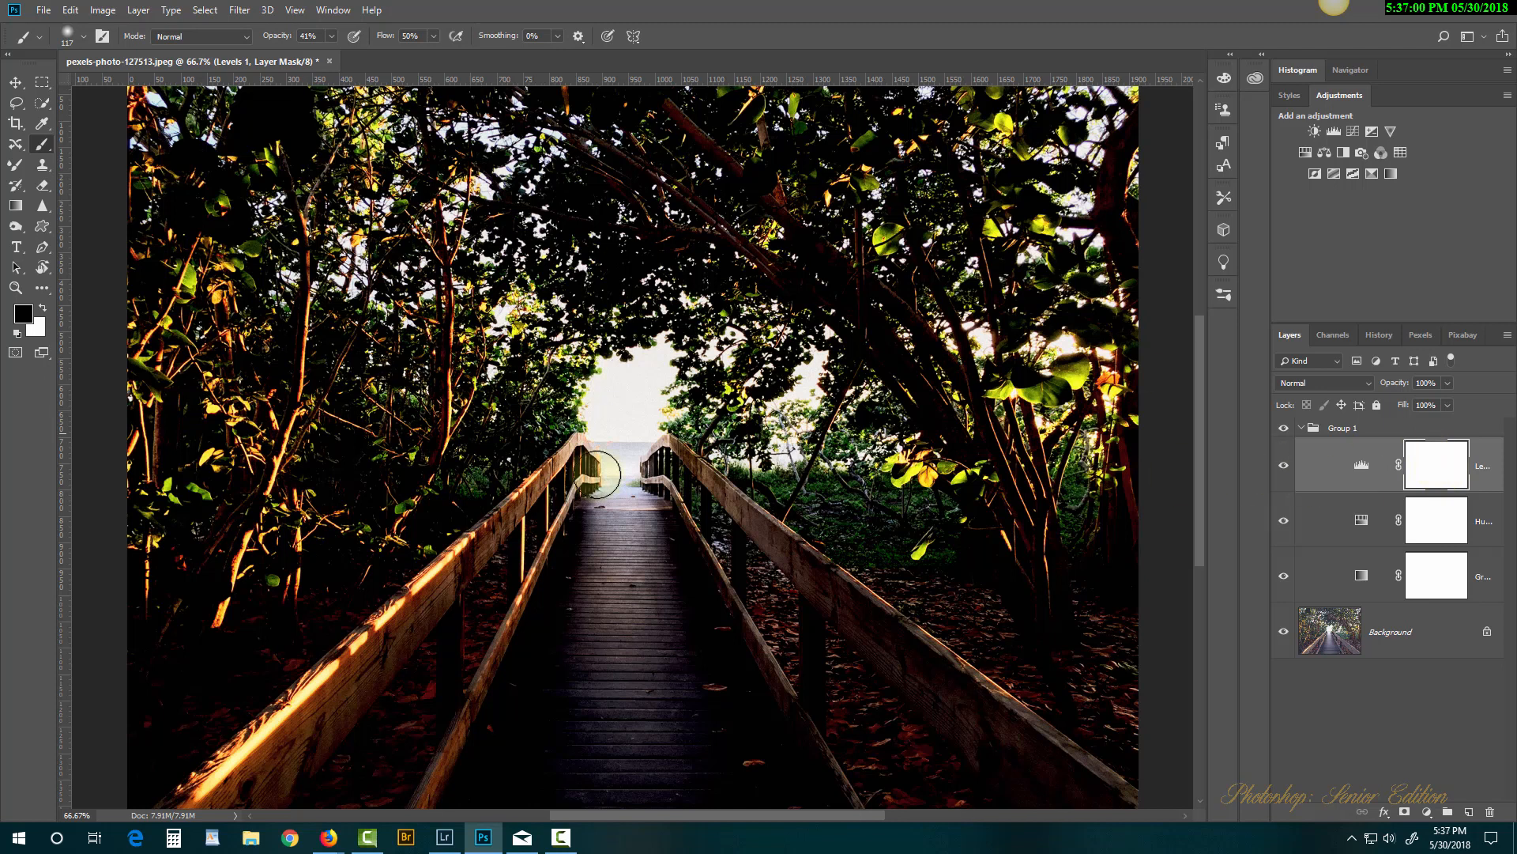
# Fill the Levels layer mask with black.
pyautogui.click(73, 12)
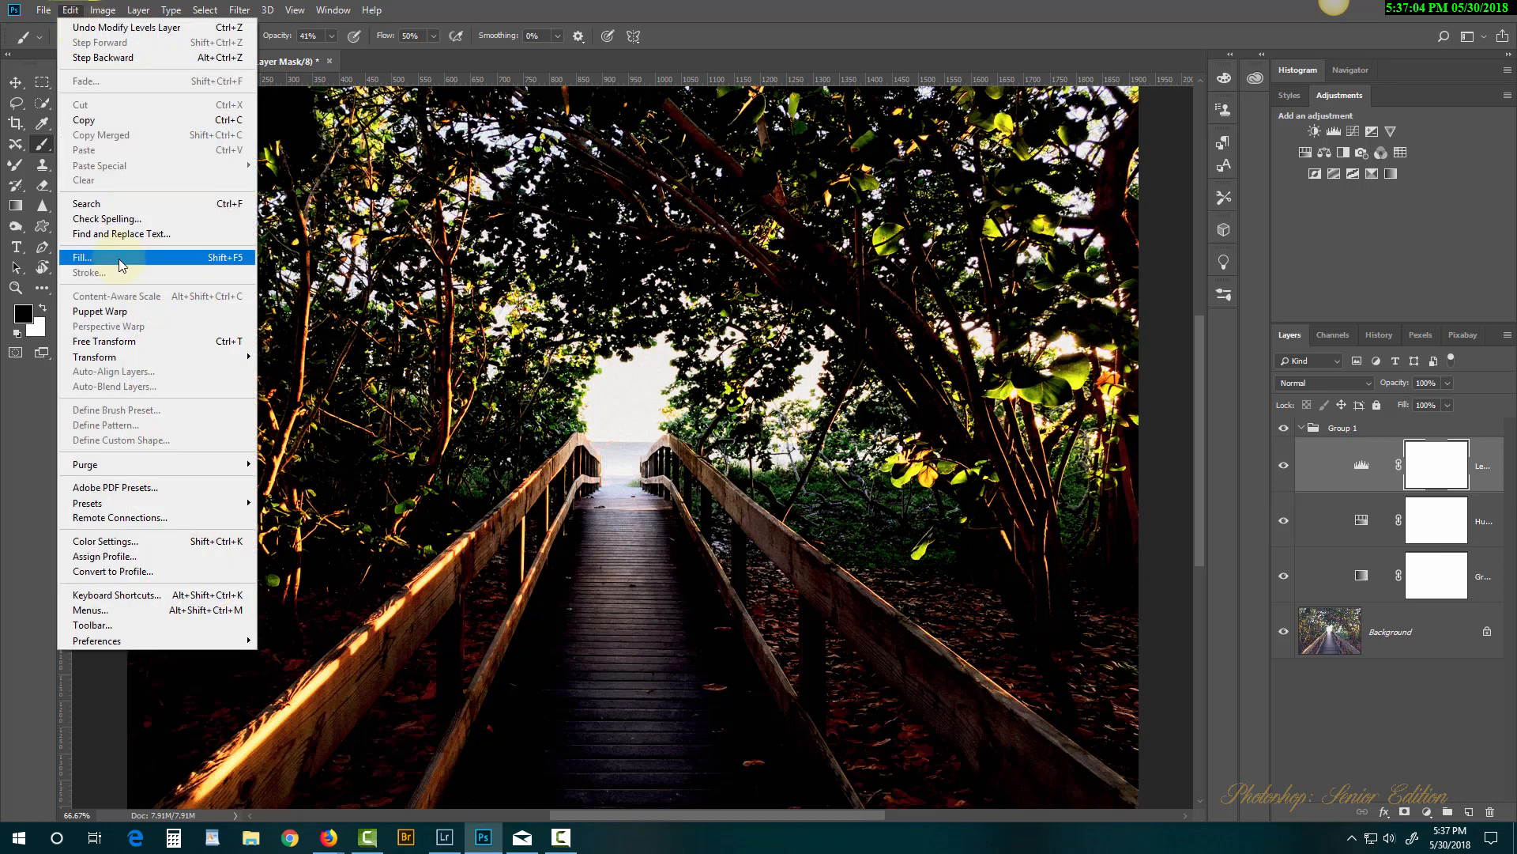
pyautogui.click(123, 265)
pyautogui.click(516, 159)
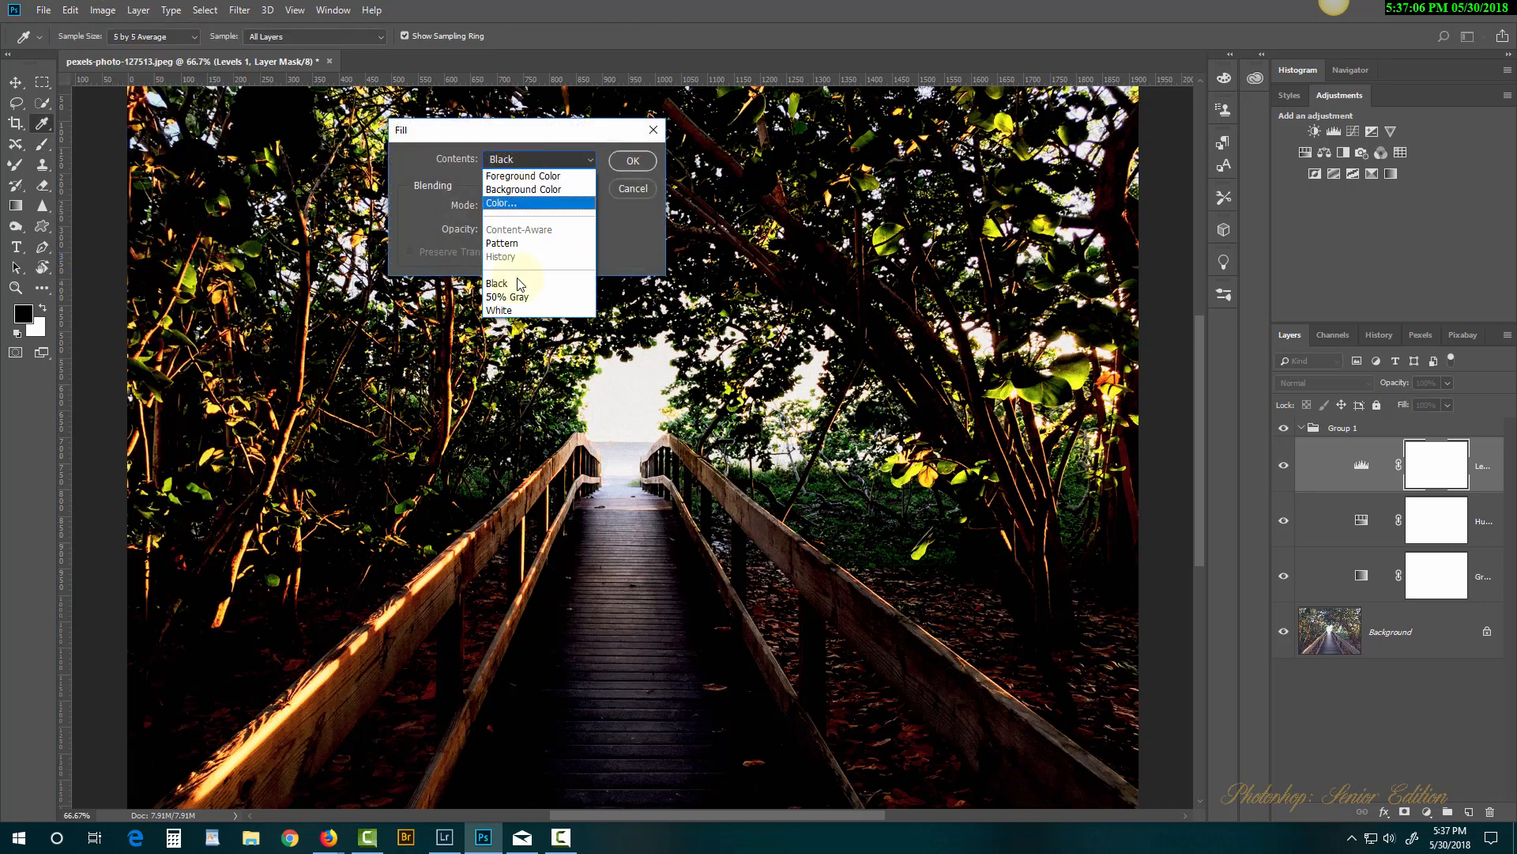
pyautogui.click(519, 283)
pyautogui.click(633, 161)
# Paint white on the Levels mask over the opening at the boardwalk's far end, reducing the soft round brush to 70 px.
pyautogui.press('b')
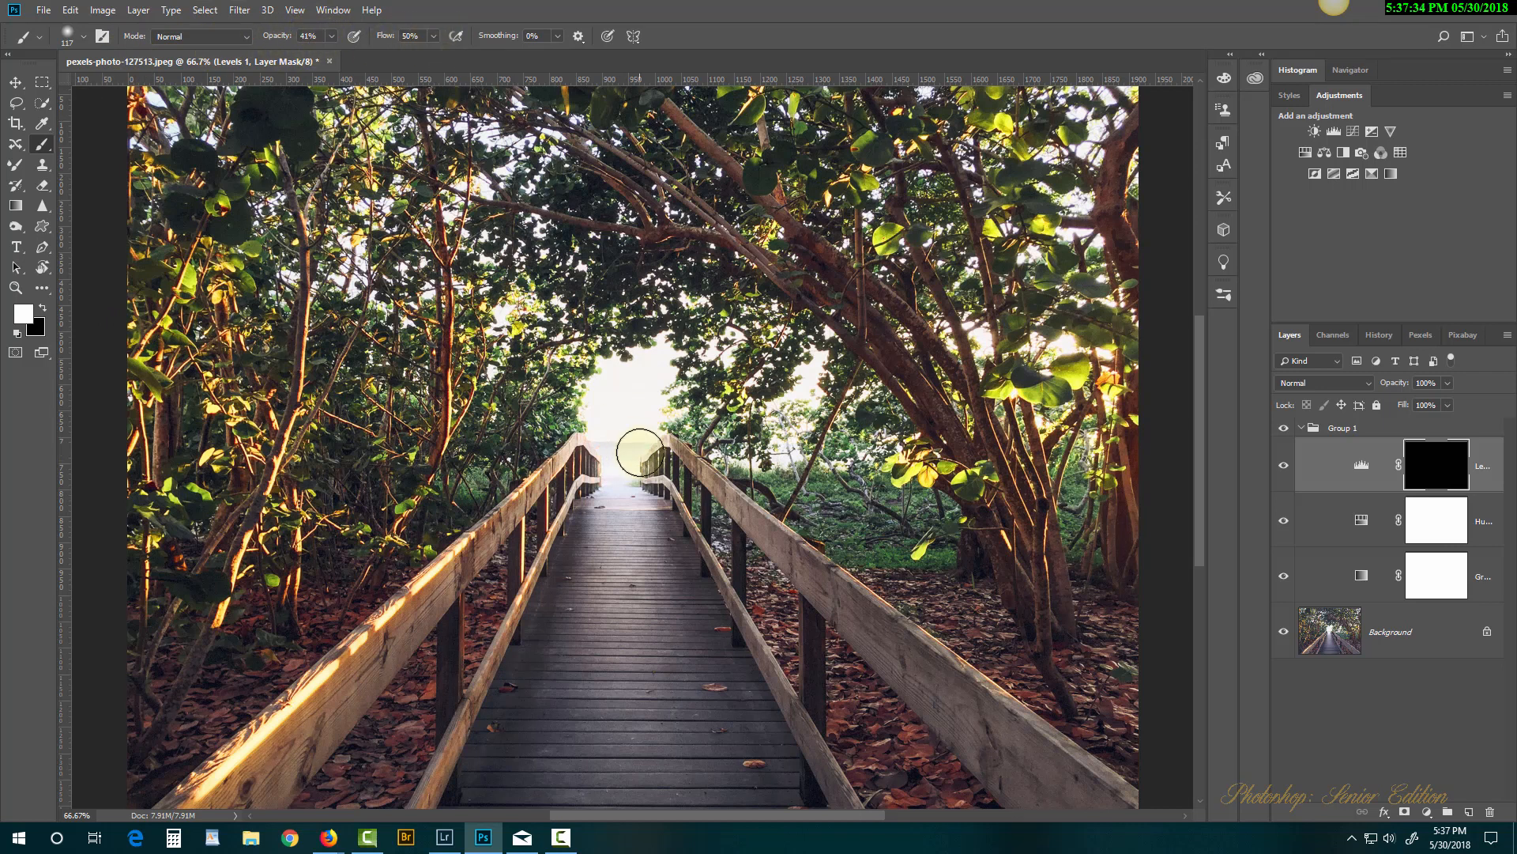
pyautogui.moveTo(632, 443)
pyautogui.mouseDown()
pyautogui.moveTo(616, 488)
pyautogui.moveTo(630, 484)
pyautogui.mouseUp()
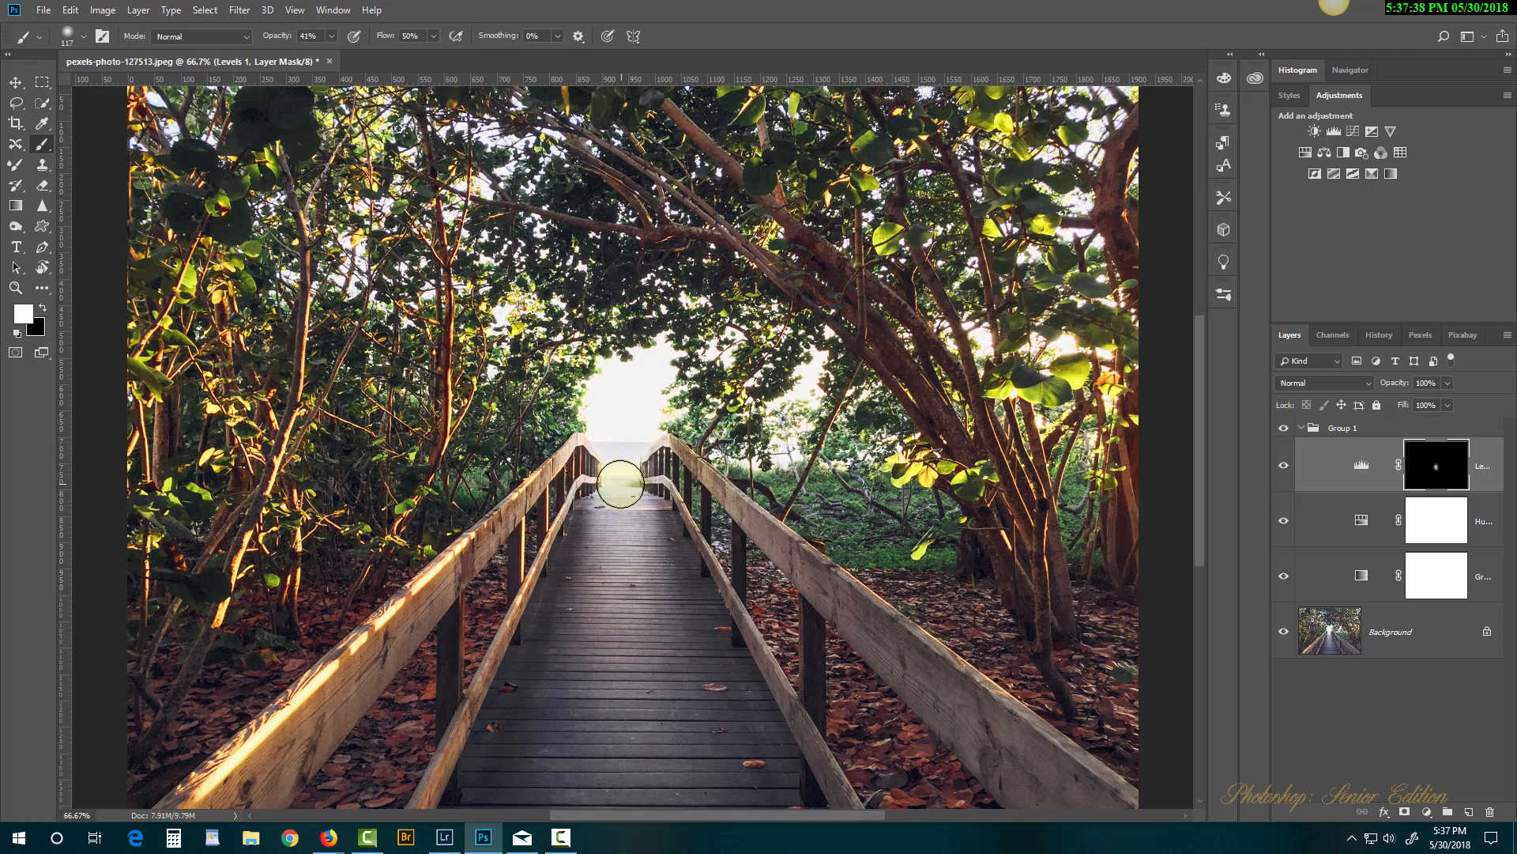
pyautogui.press('[')
pyautogui.press('[')
pyautogui.press('[')
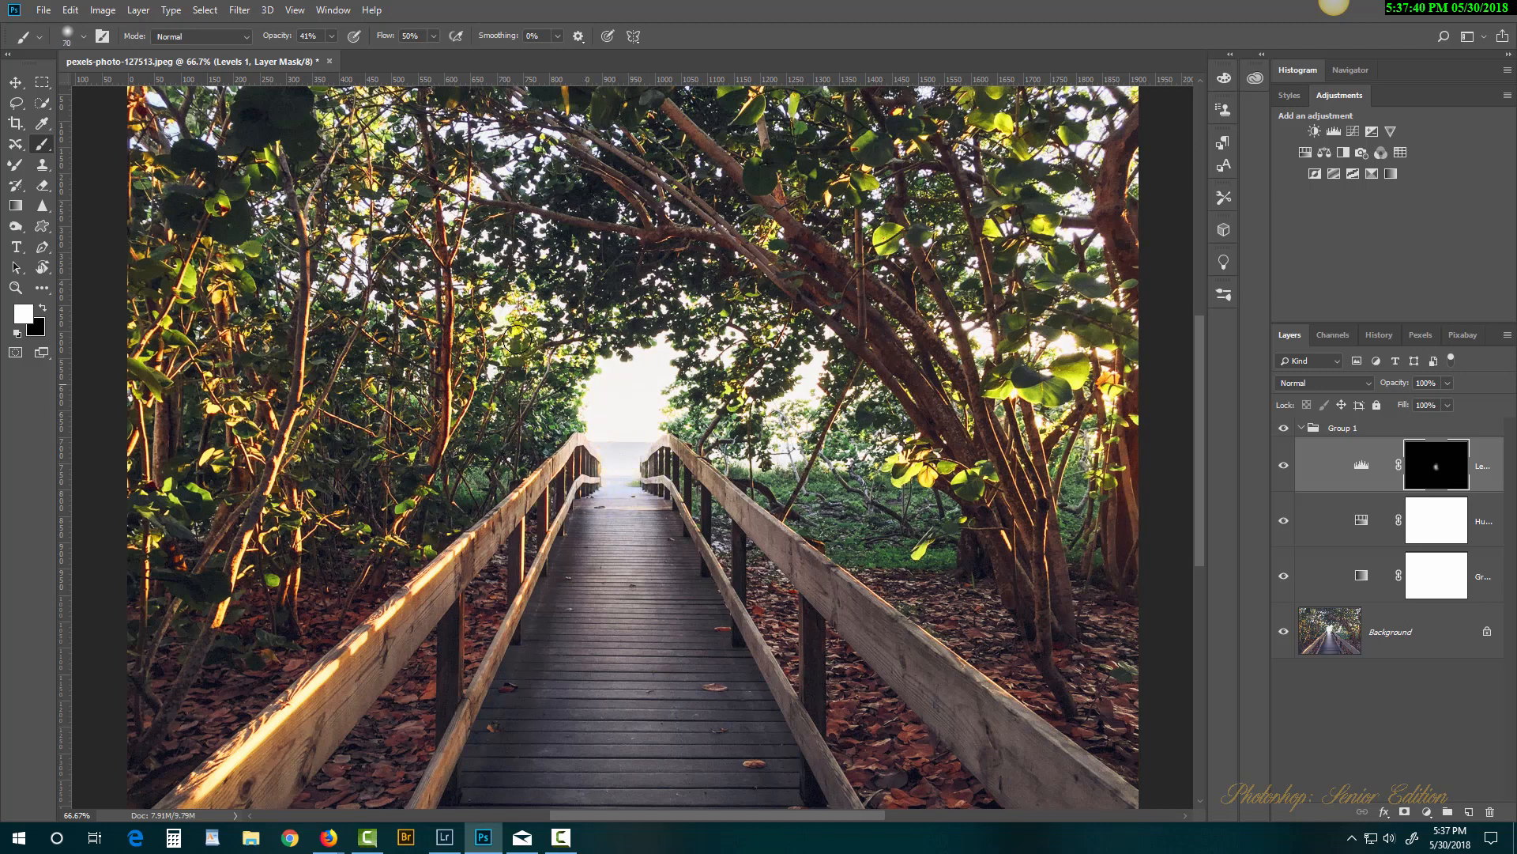
pyautogui.click(66, 36)
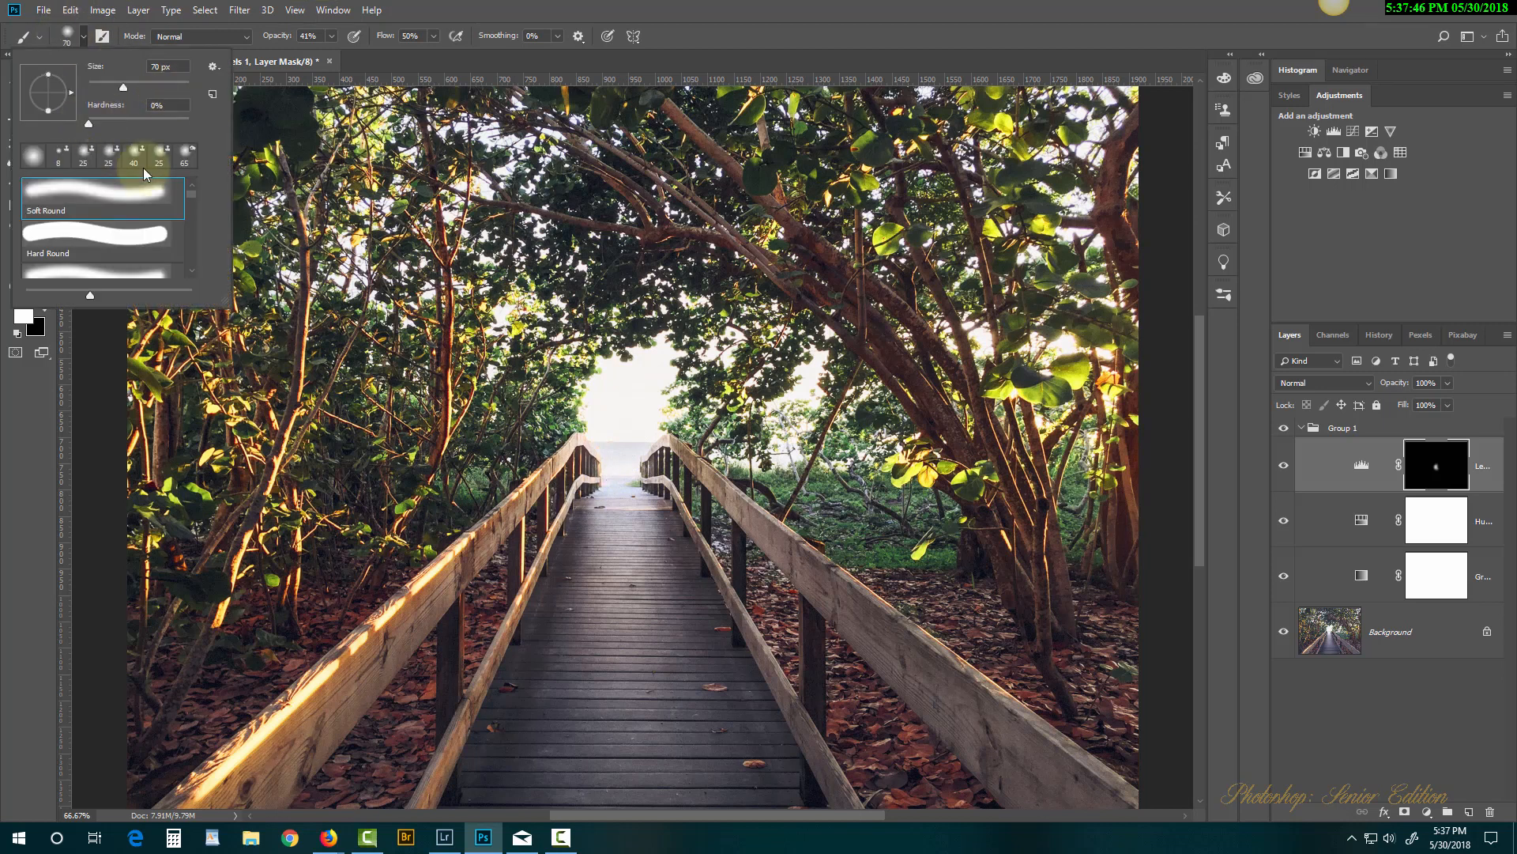
pyautogui.click(727, 27)
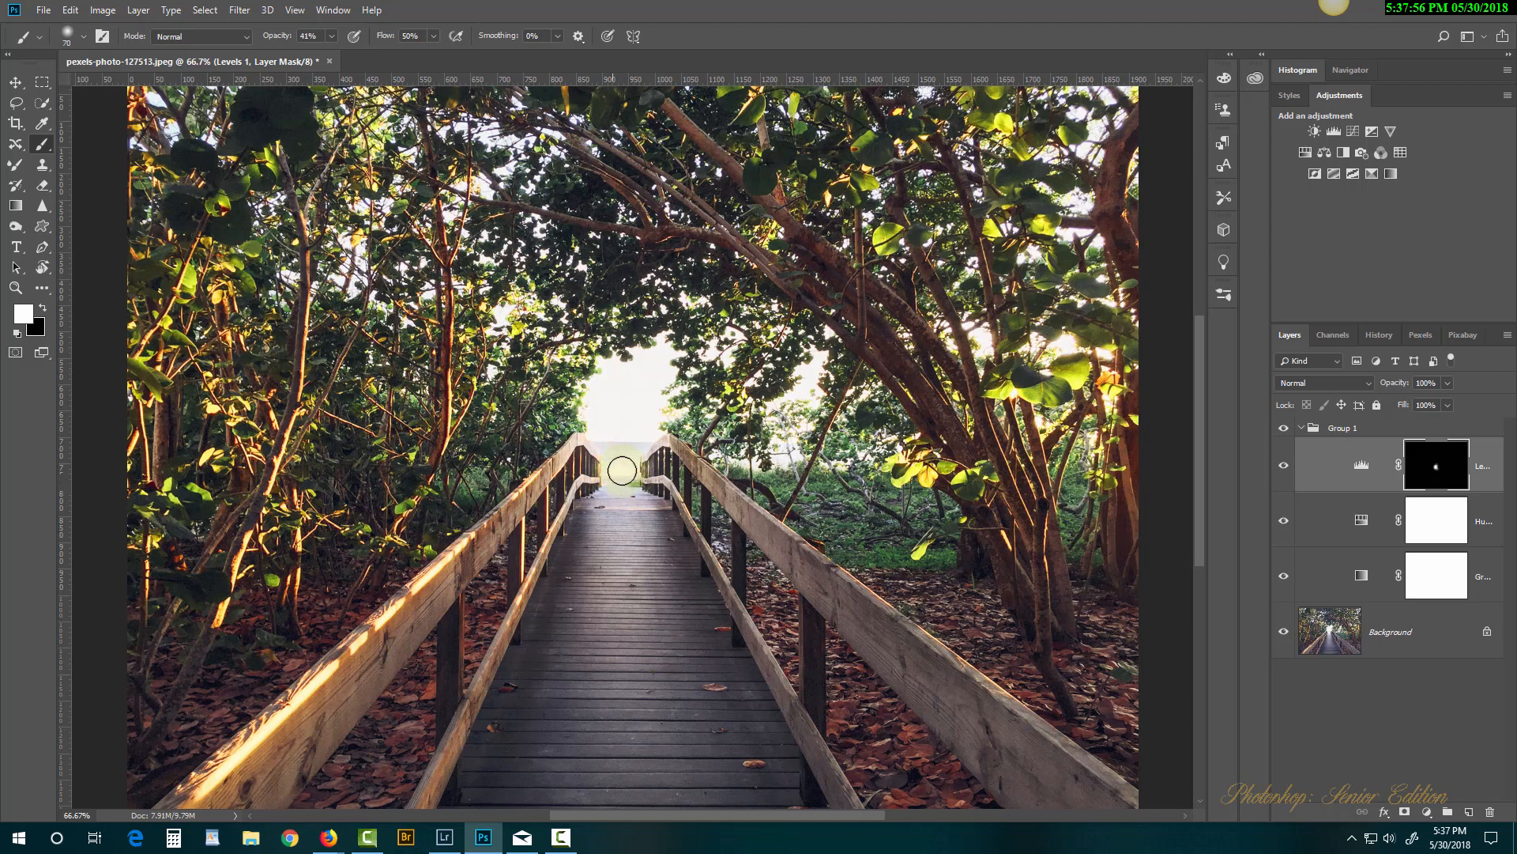
# Compare the far end of the boardwalk with the Levels layer hidden and shown.
pyautogui.click(1285, 467)
pyautogui.click(1285, 467)
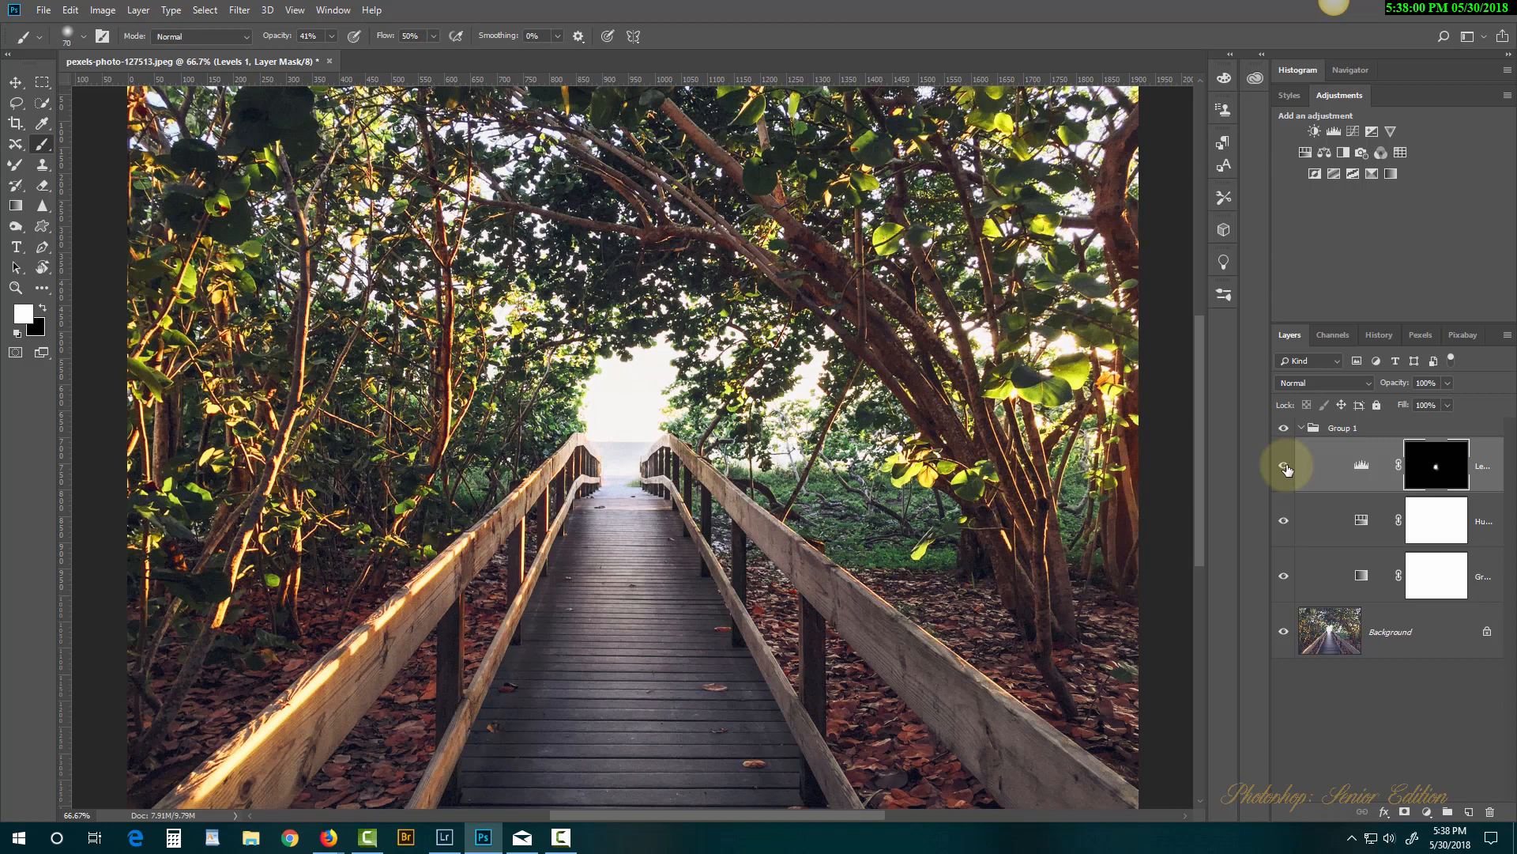
pyautogui.click(1285, 467)
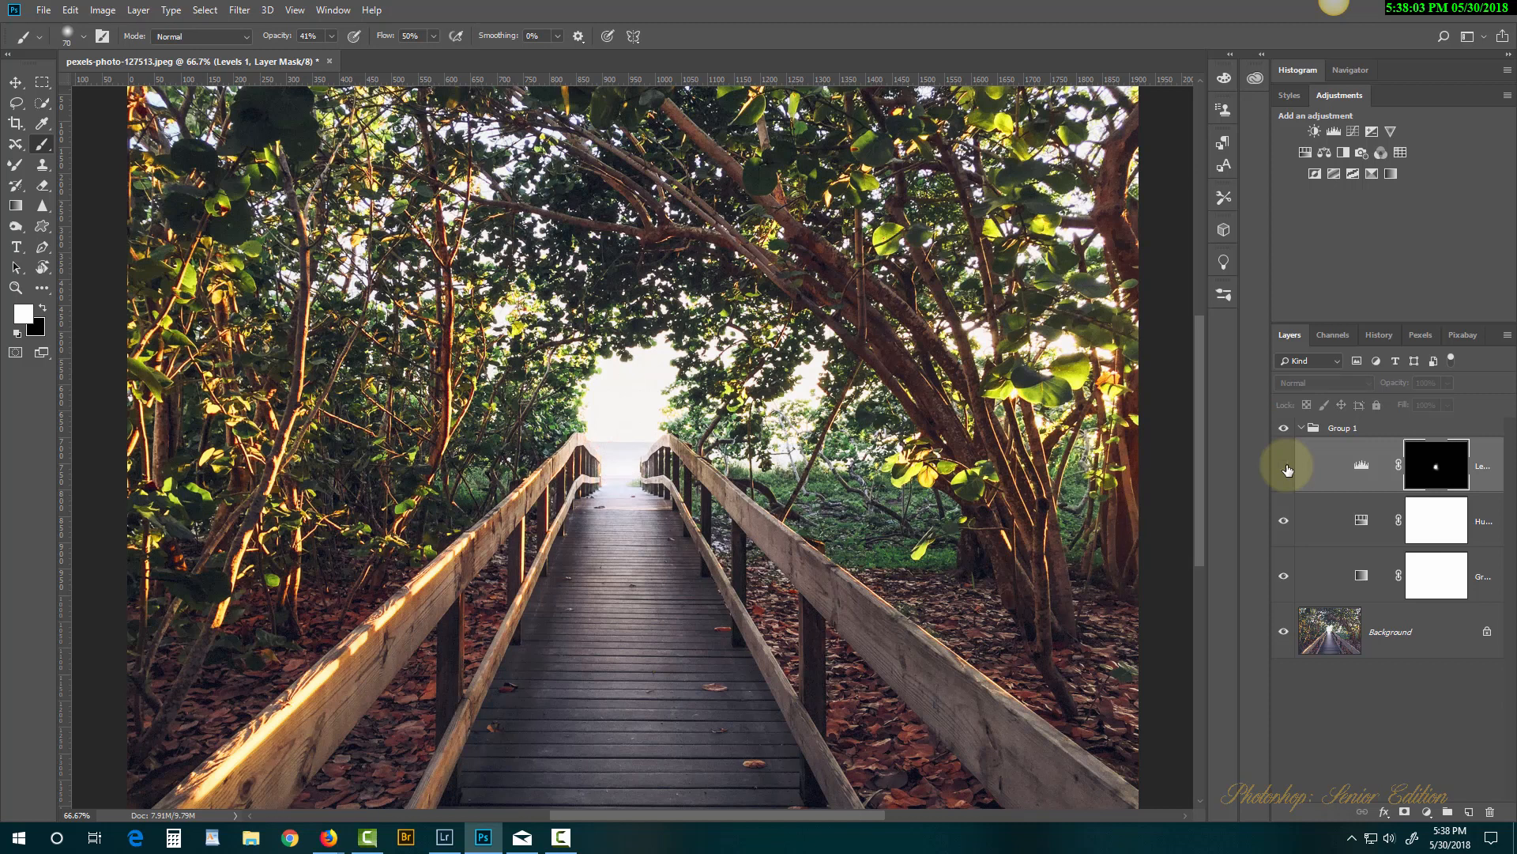
pyautogui.click(1285, 467)
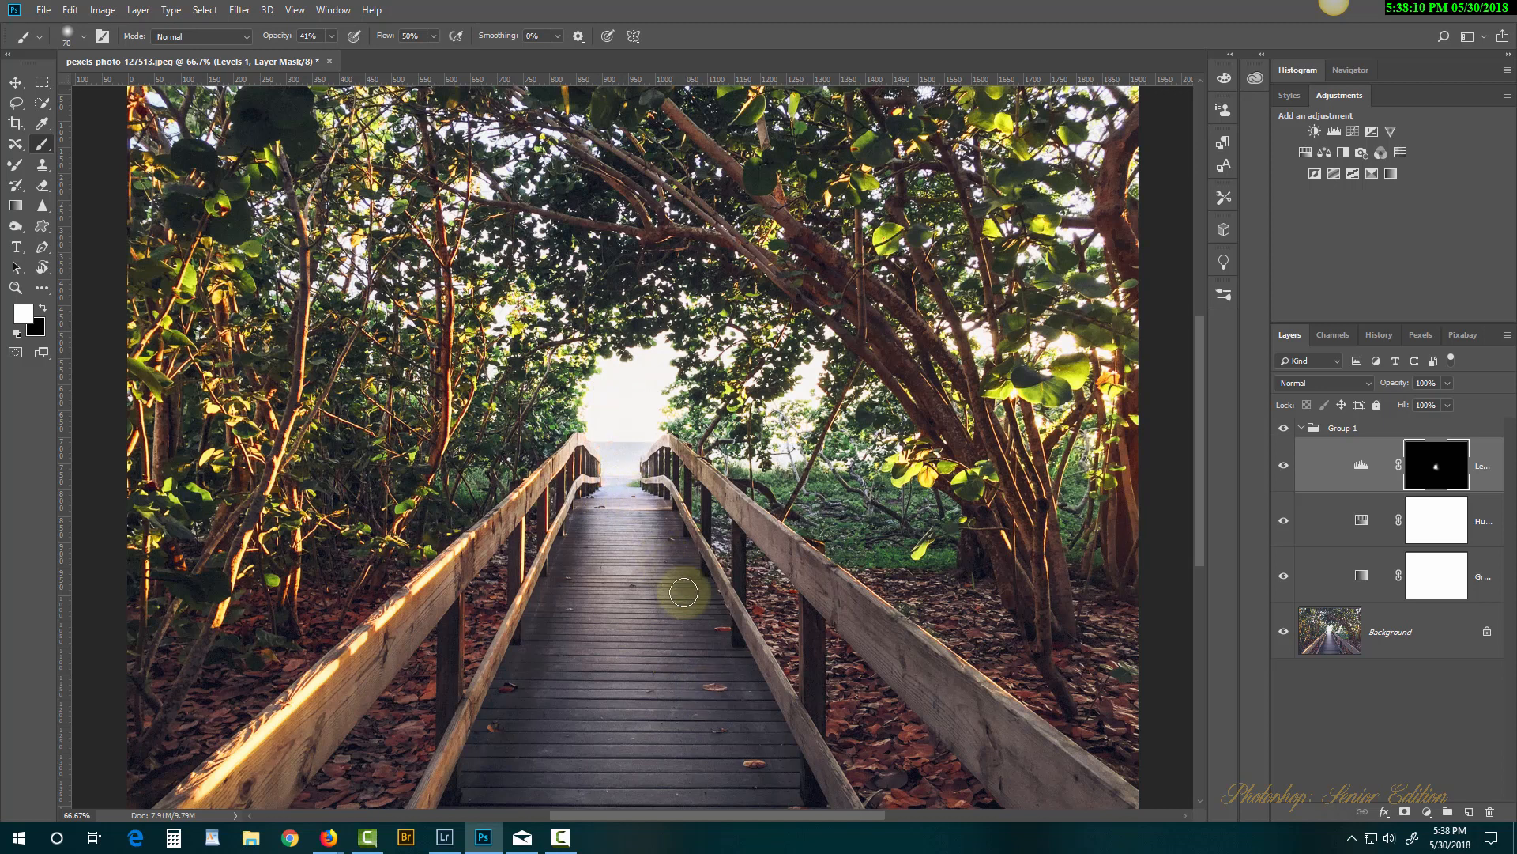
# Paint white on the Levels mask along the boardwalk planks, enlarging the soft round brush to 175 px.
pyautogui.press(']')
pyautogui.press(']')
pyautogui.press(']')
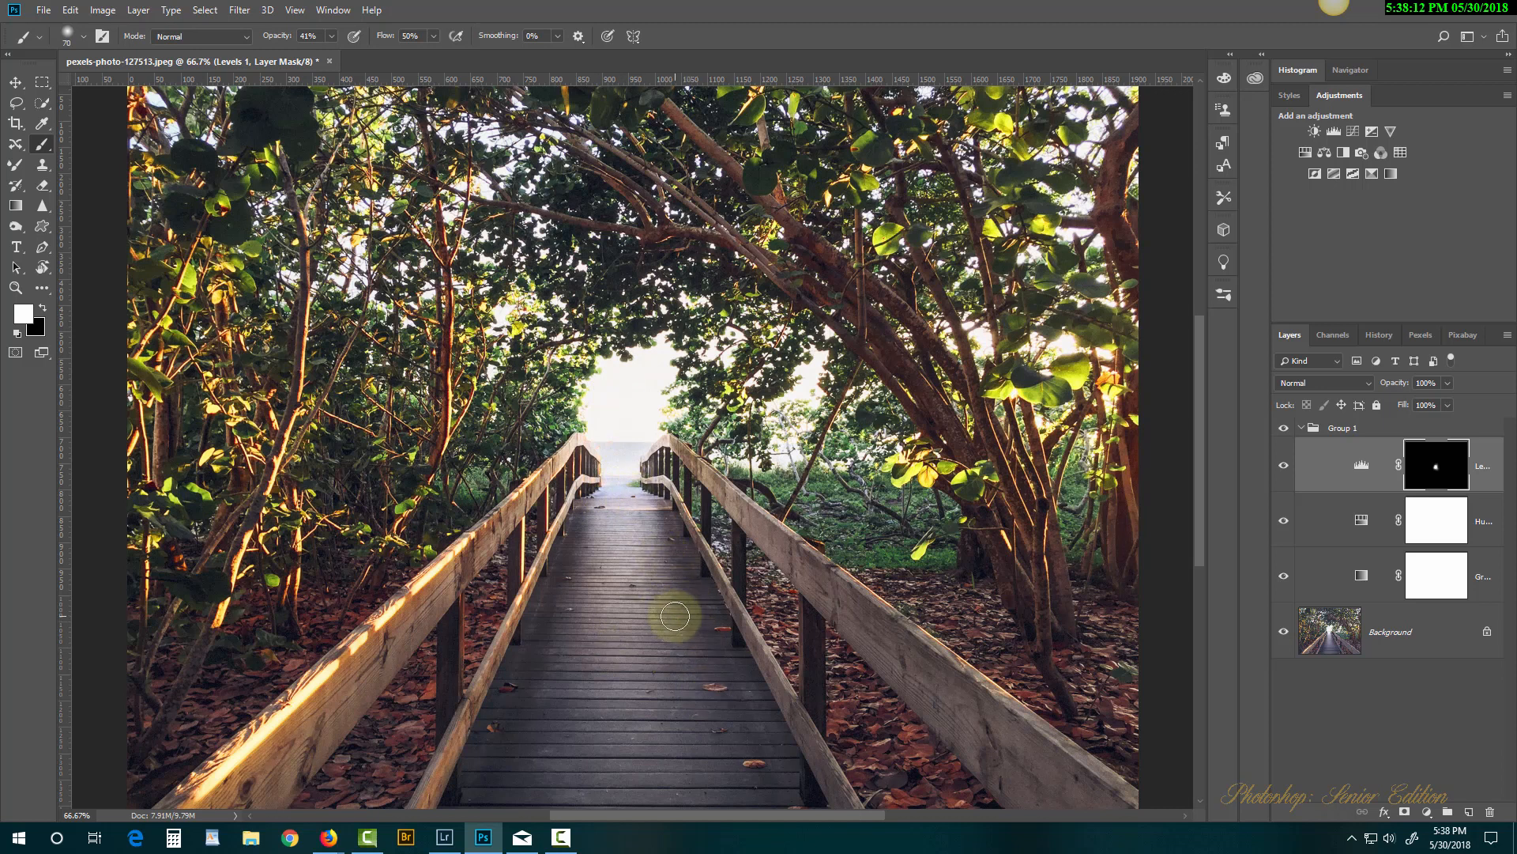
pyautogui.moveTo(646, 540); pyautogui.dragTo(721, 721)
pyautogui.press(']')
pyautogui.moveTo(569, 609)
pyautogui.mouseDown()
pyautogui.moveTo(644, 532)
pyautogui.moveTo(535, 722)
pyautogui.moveTo(785, 779)
pyautogui.moveTo(711, 735)
pyautogui.moveTo(674, 738)
pyautogui.moveTo(704, 668)
pyautogui.mouseUp()
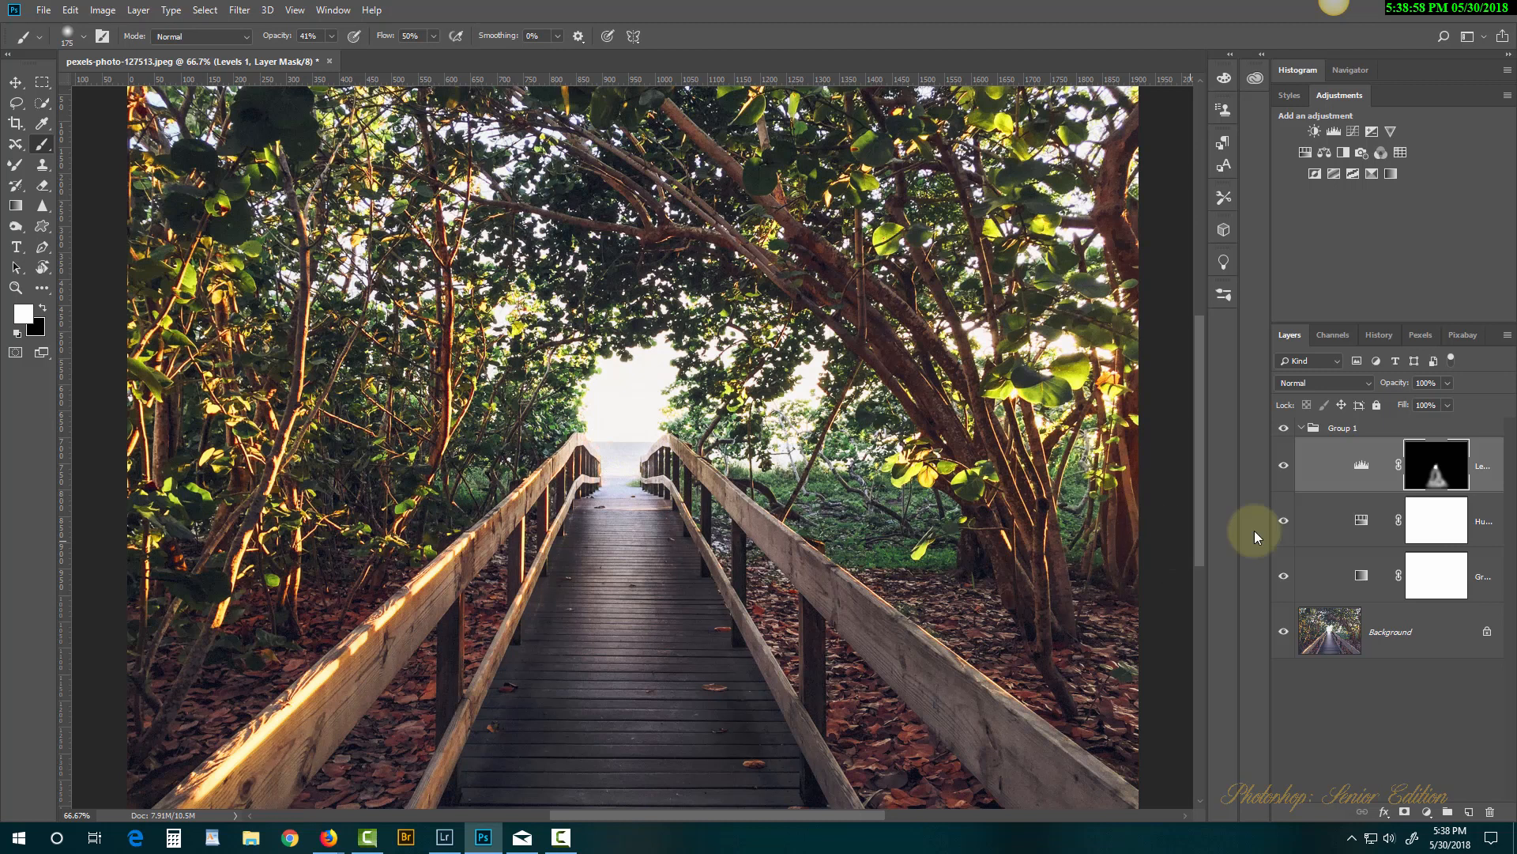
# Hide the Levels adjustment layer to compare the boardwalk, and delete that layer from Group 1.
pyautogui.click(1284, 469)
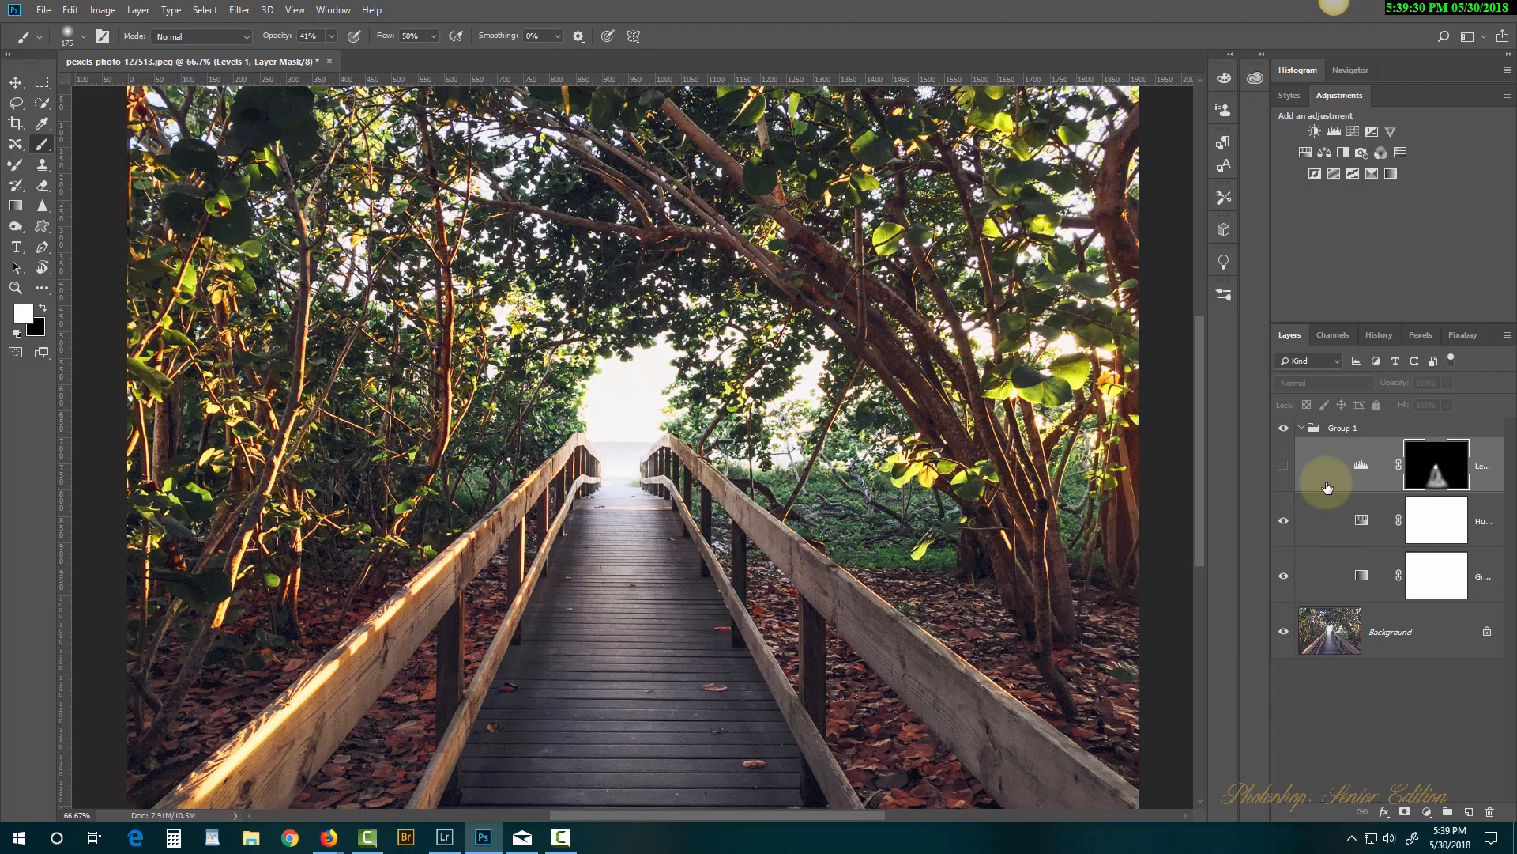
pyautogui.moveTo(1376, 467); pyautogui.dragTo(1490, 813)
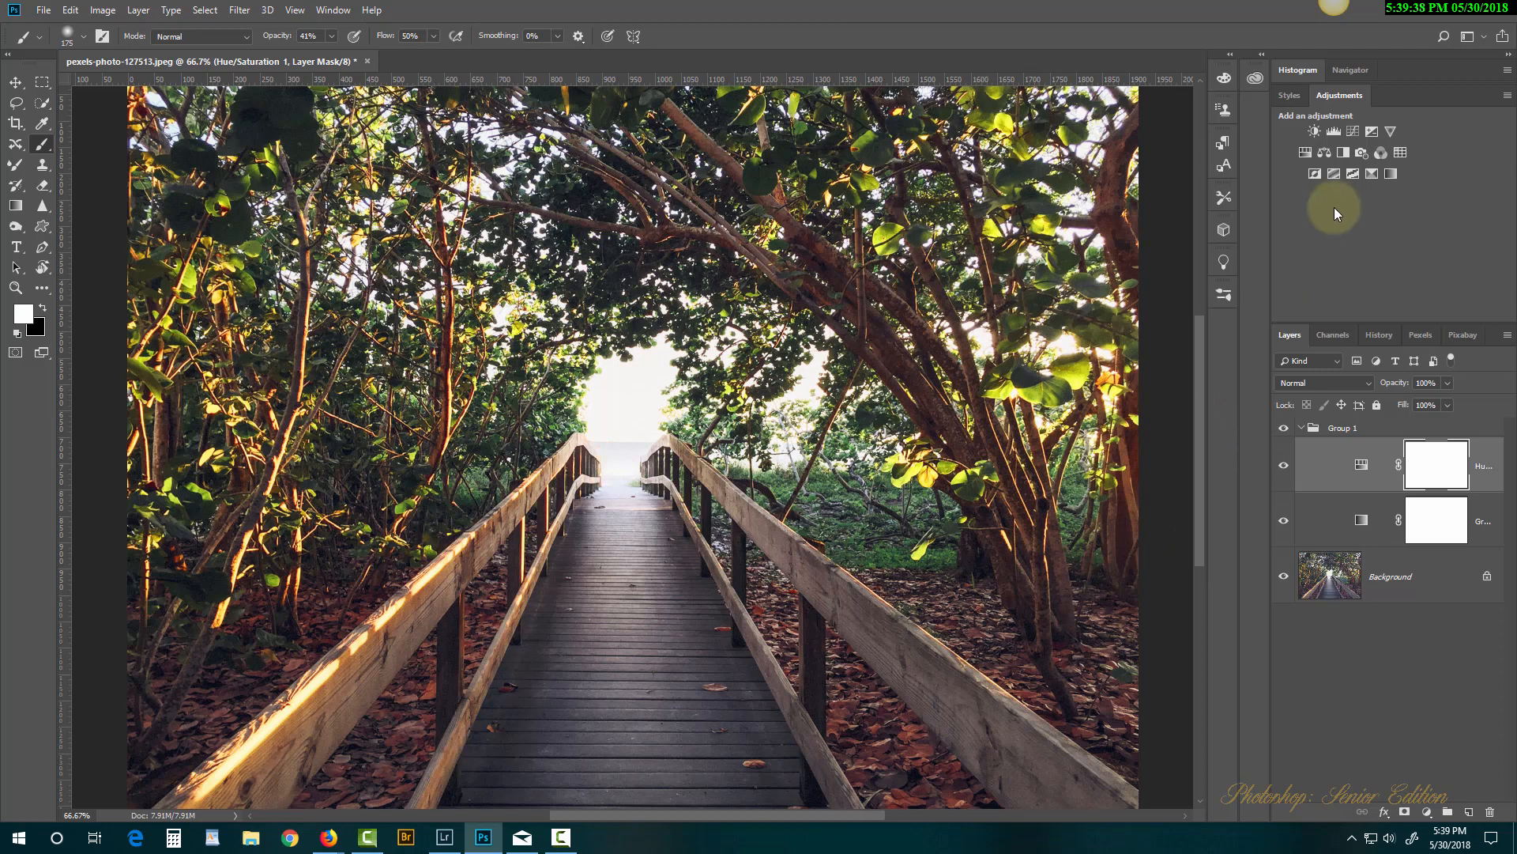
# Add a Gradient Map adjustment layer above Hue/Saturation and apply the Blue 1 gradient preset to it.
pyautogui.click(1391, 173)
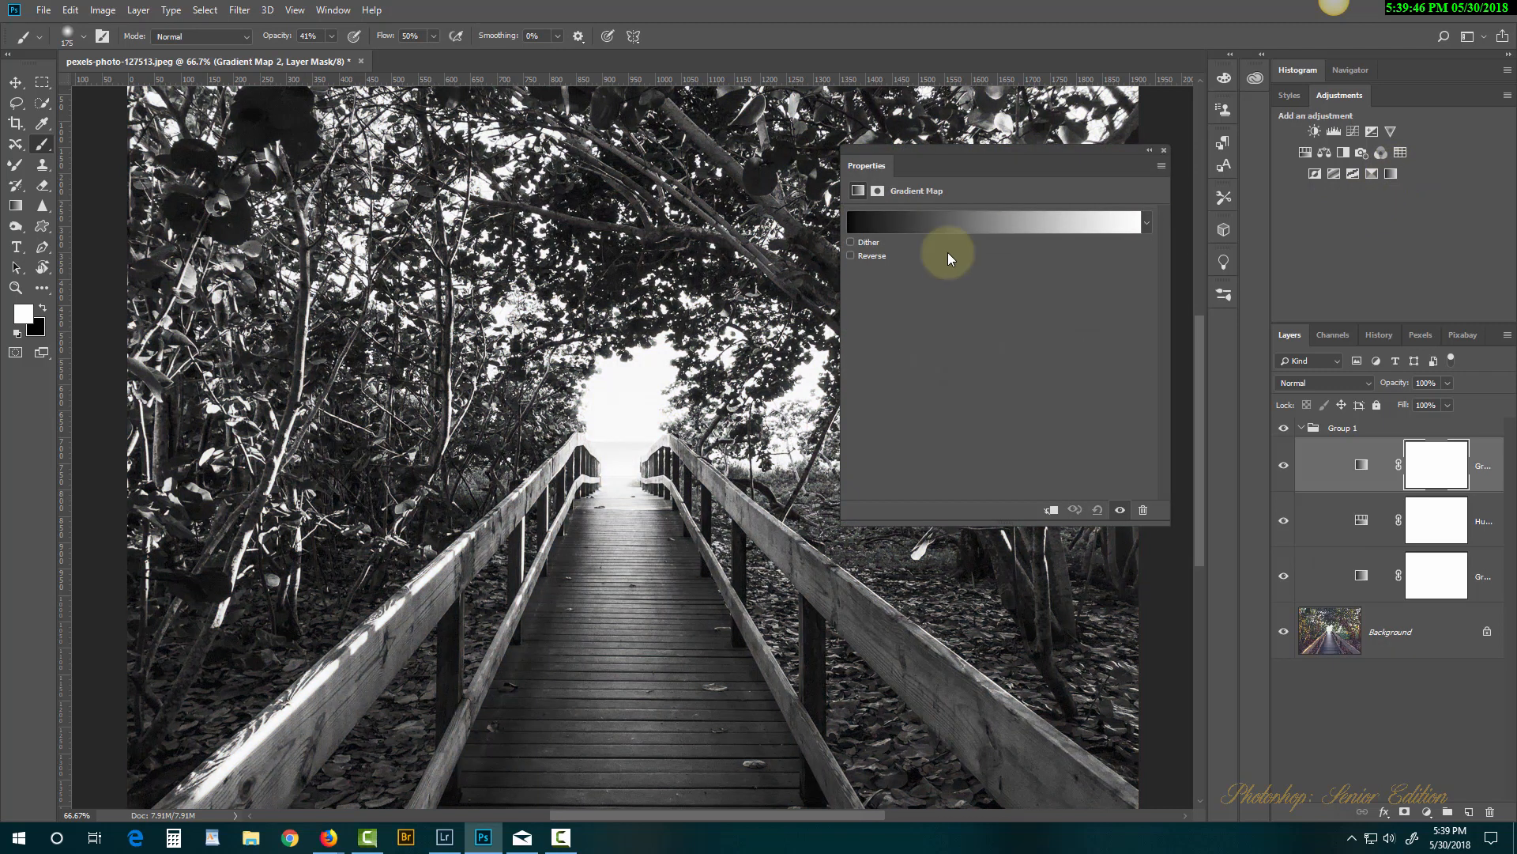
pyautogui.click(967, 218)
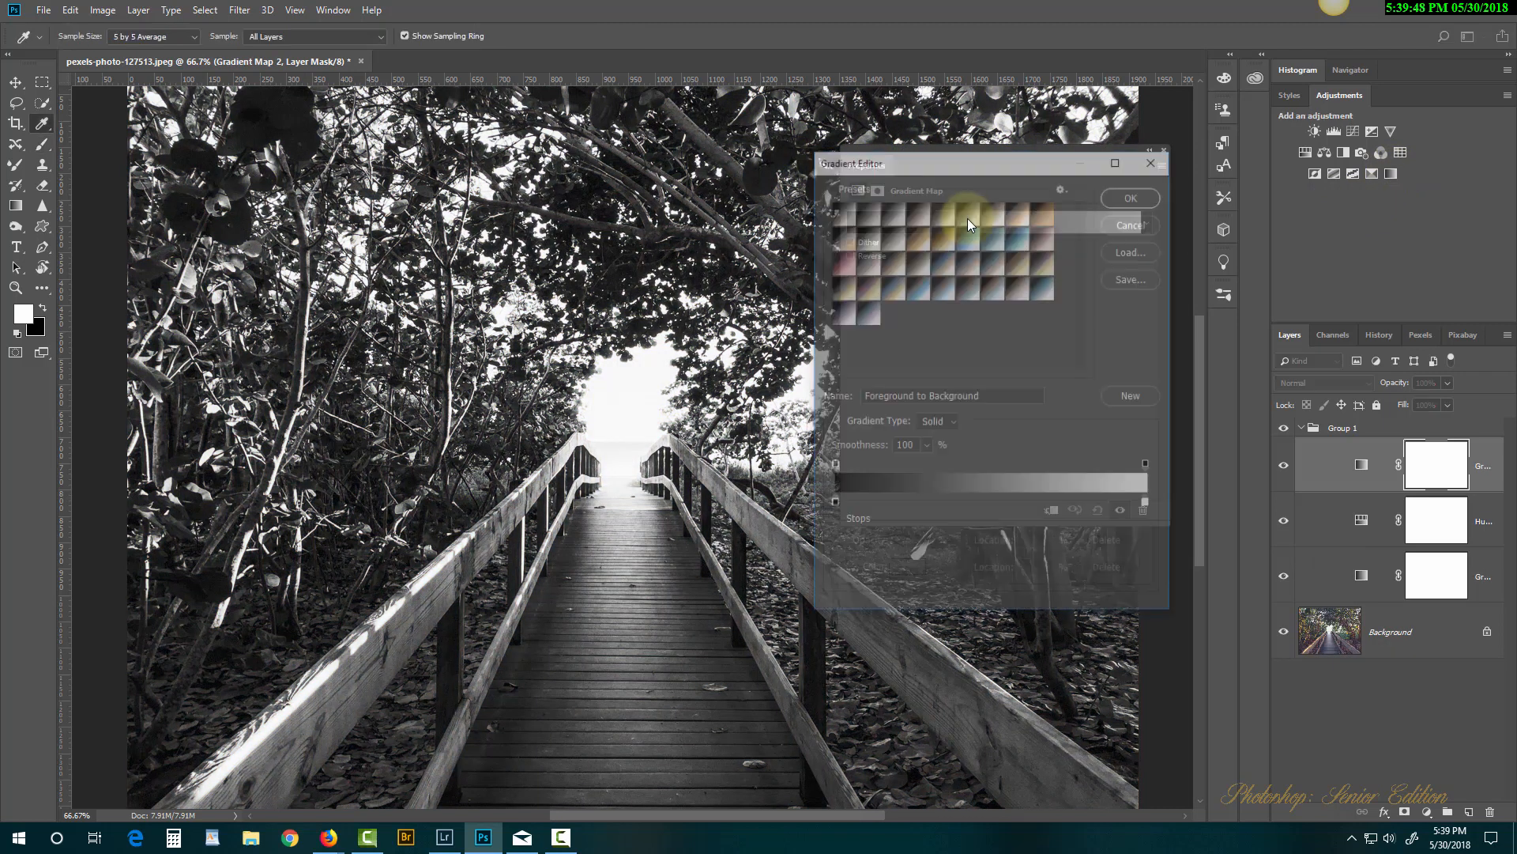
pyautogui.click(918, 238)
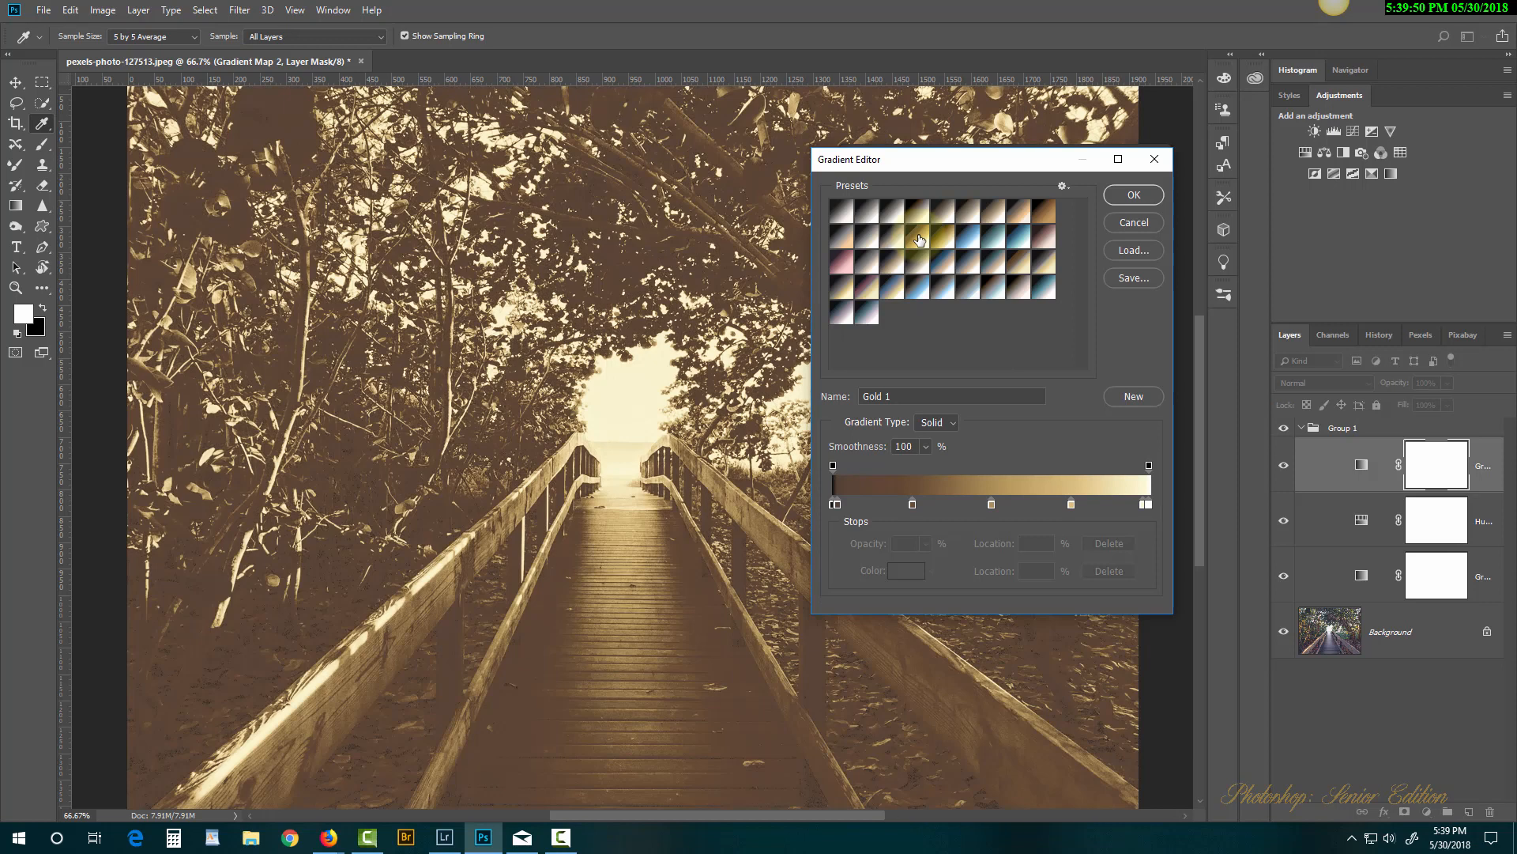
pyautogui.click(976, 244)
pyautogui.click(1108, 203)
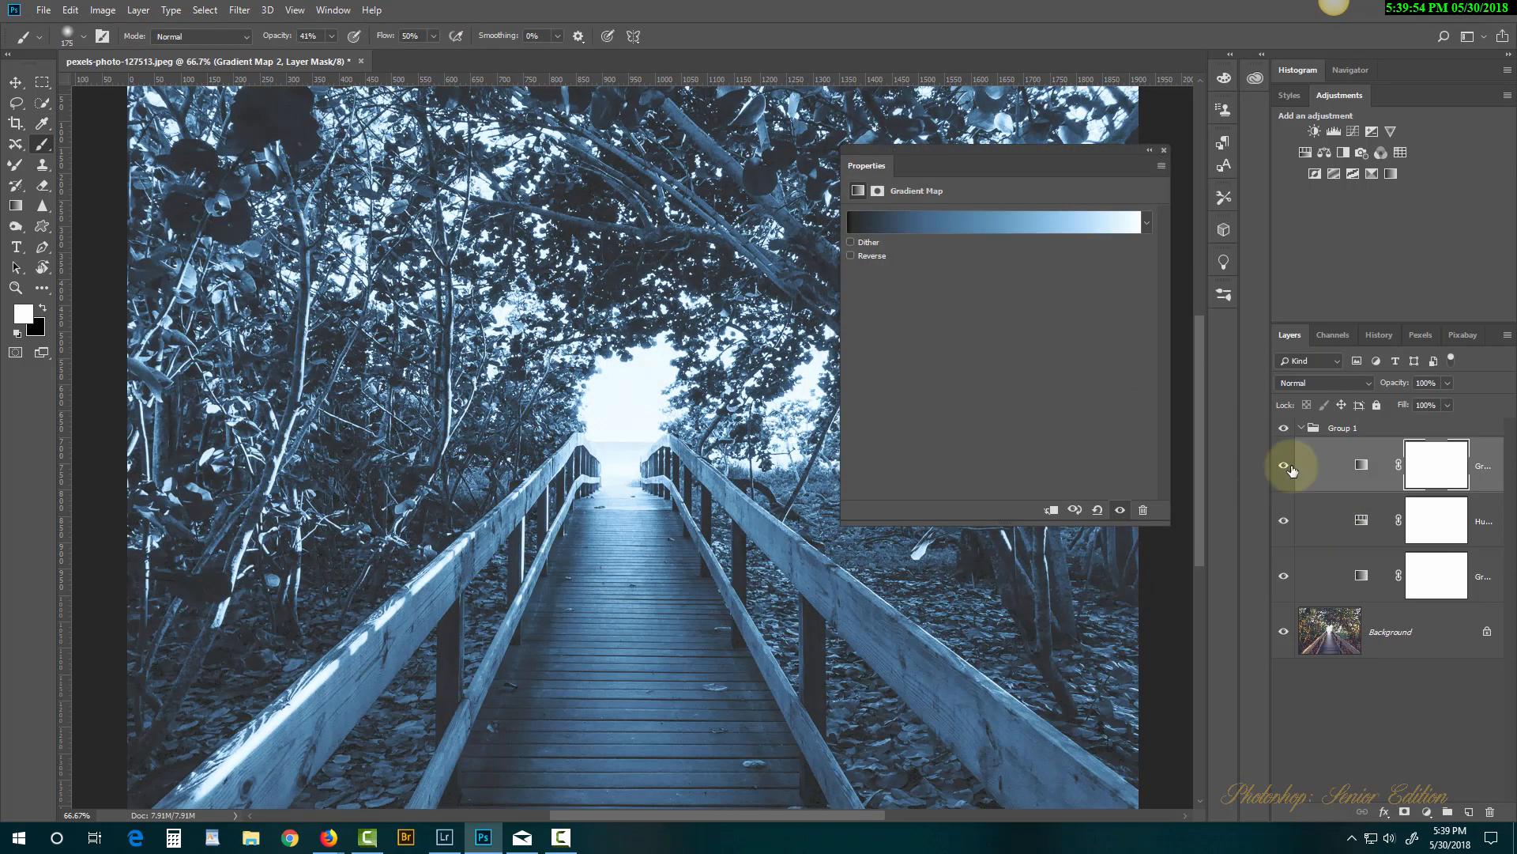
# Set the new Gradient Map layer's blend mode to Soft Light and close its properties.
pyautogui.click(1317, 386)
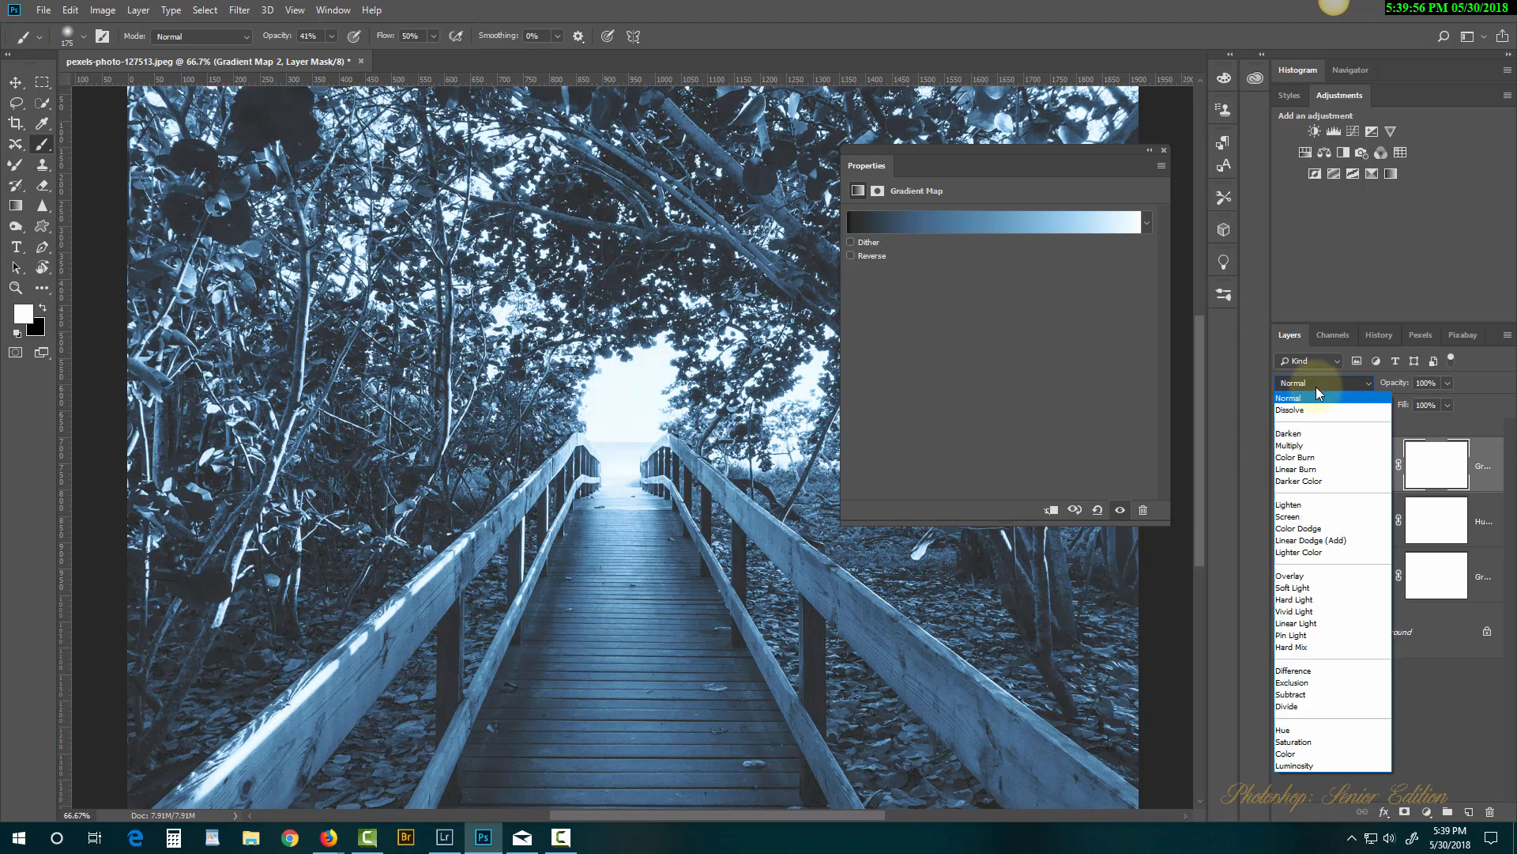
pyautogui.click(1301, 587)
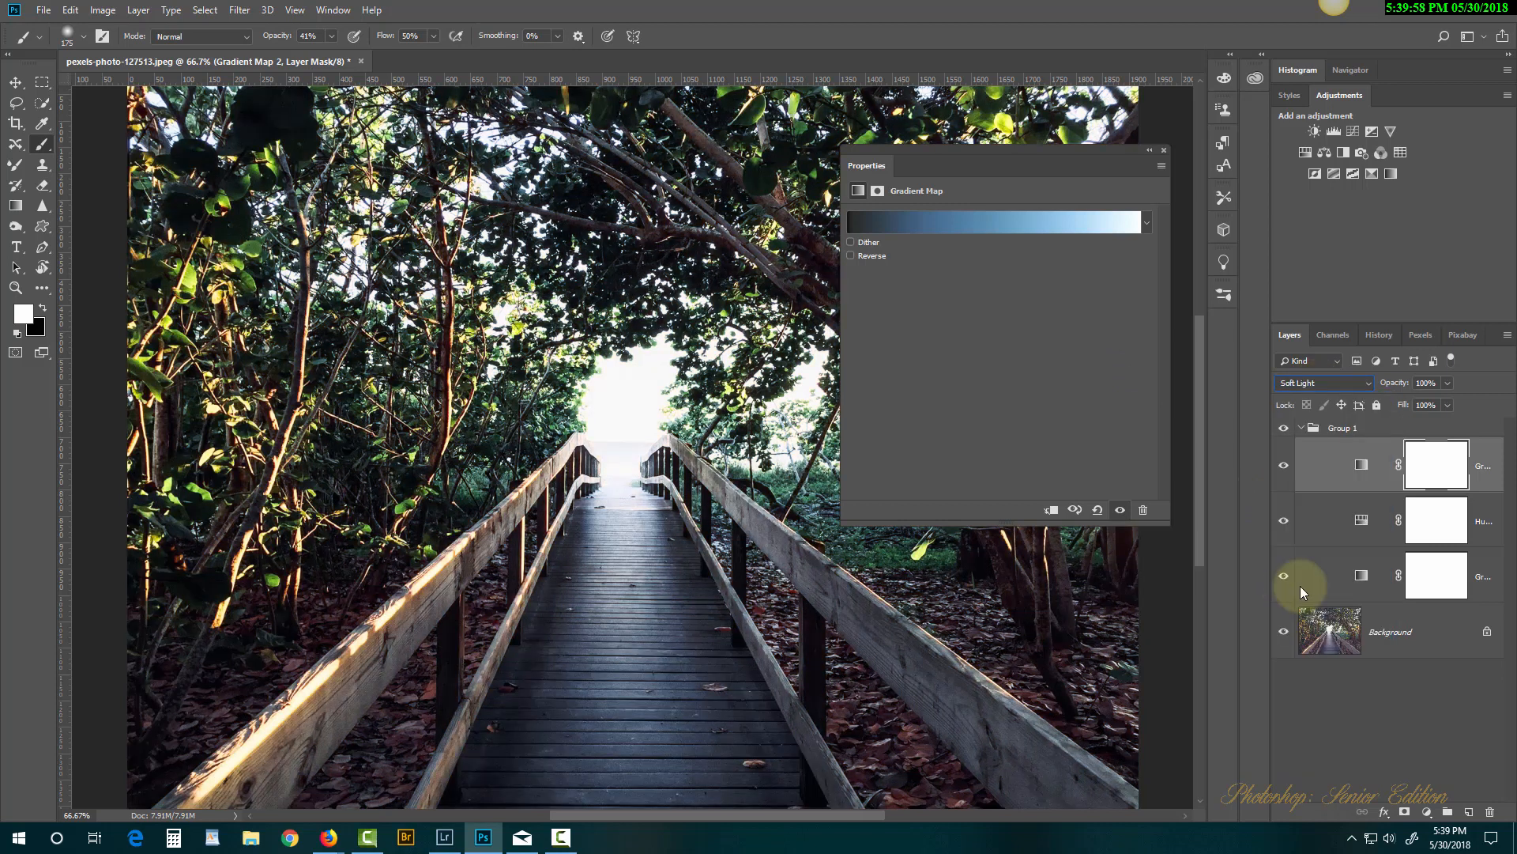
pyautogui.click(1167, 150)
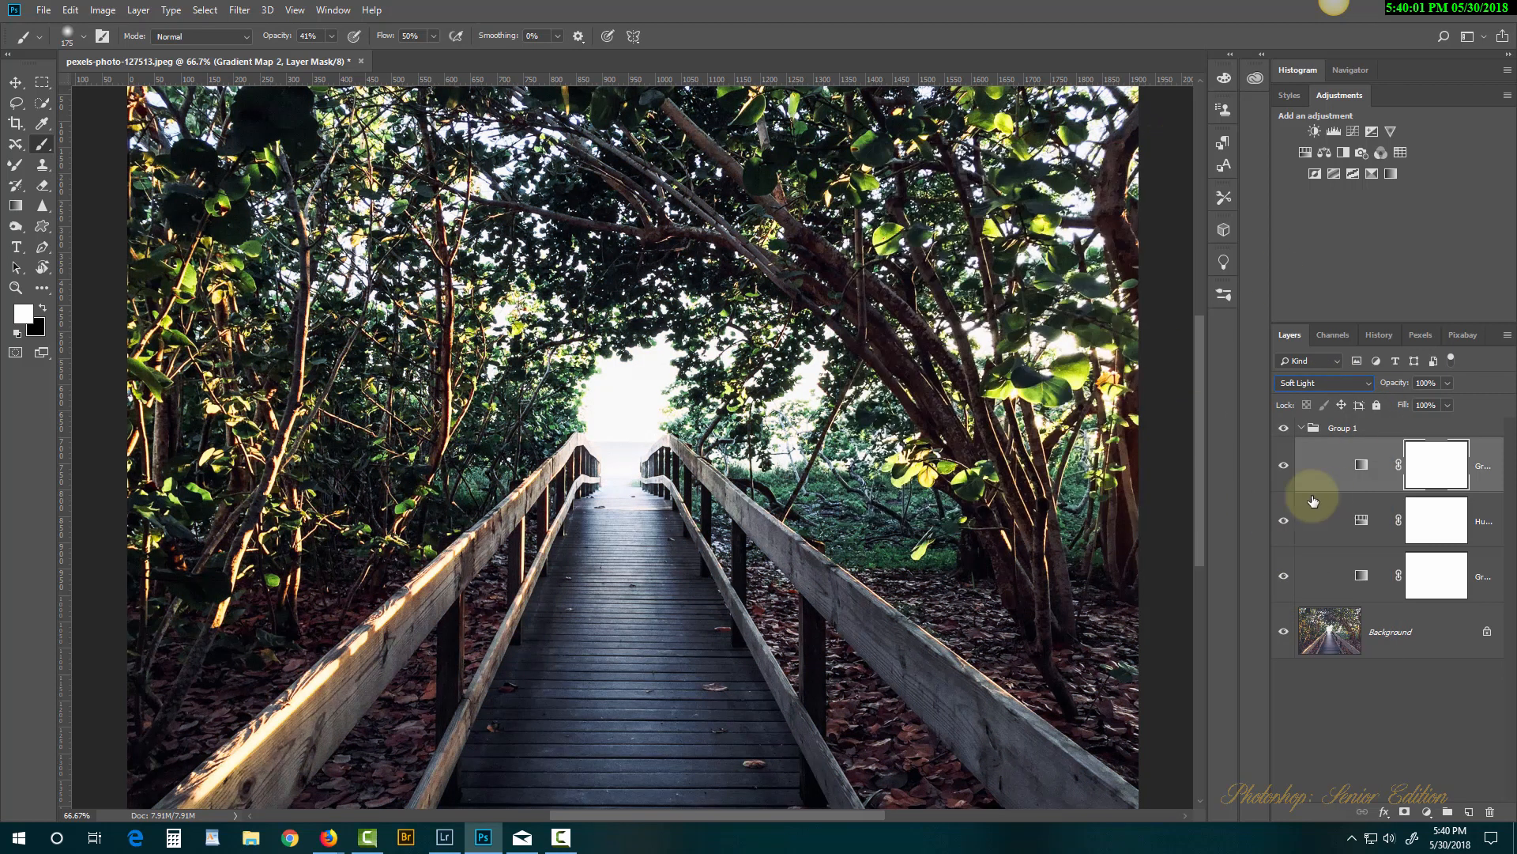
# Compare the photo with the blue Gradient Map layer hidden and shown.
pyautogui.click(1283, 466)
pyautogui.click(1283, 465)
pyautogui.click(1282, 465)
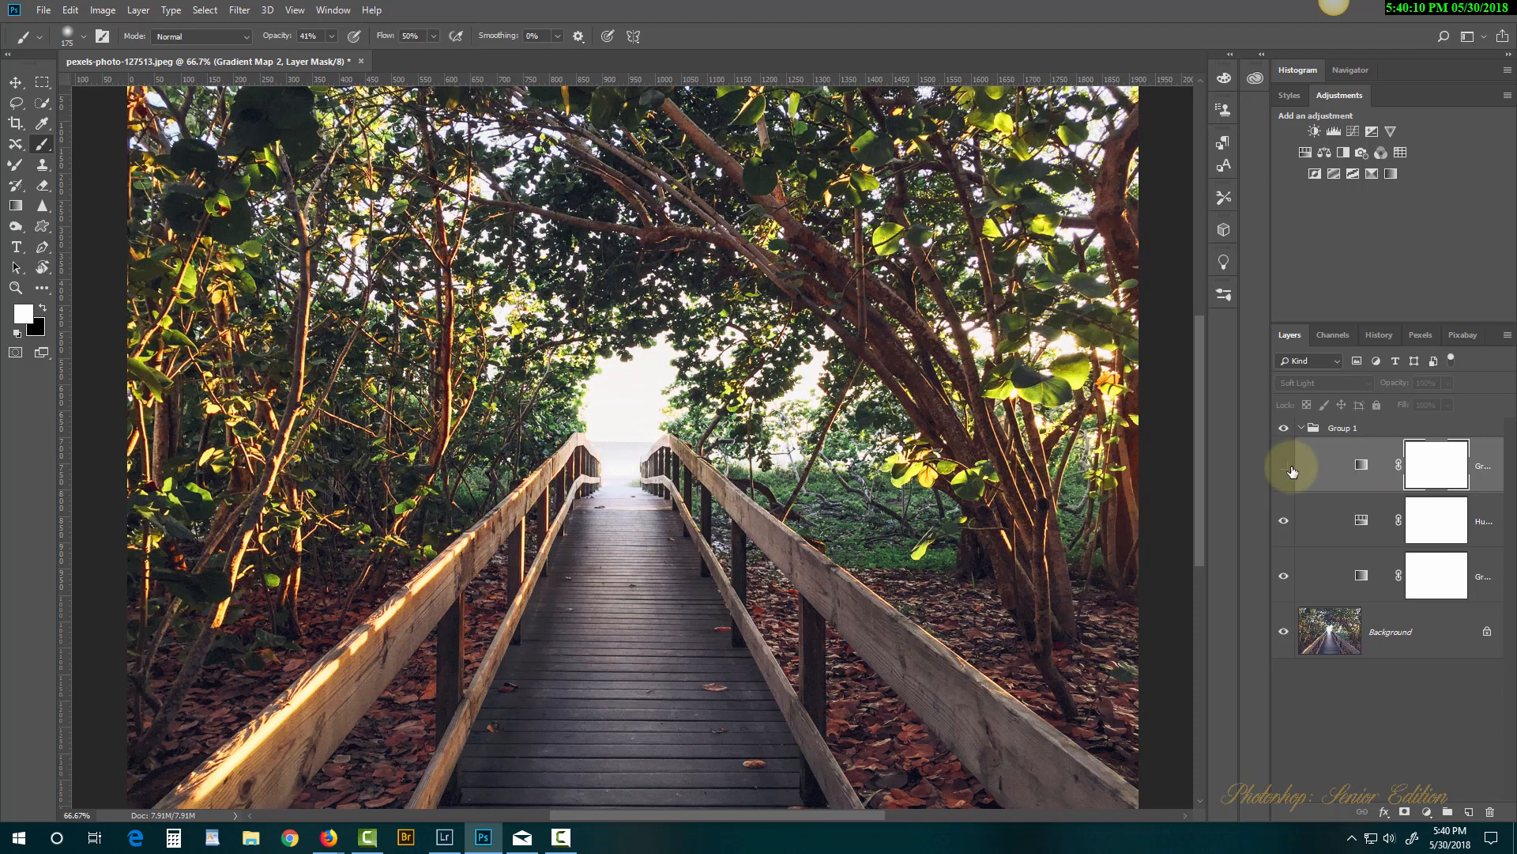
pyautogui.click(1283, 466)
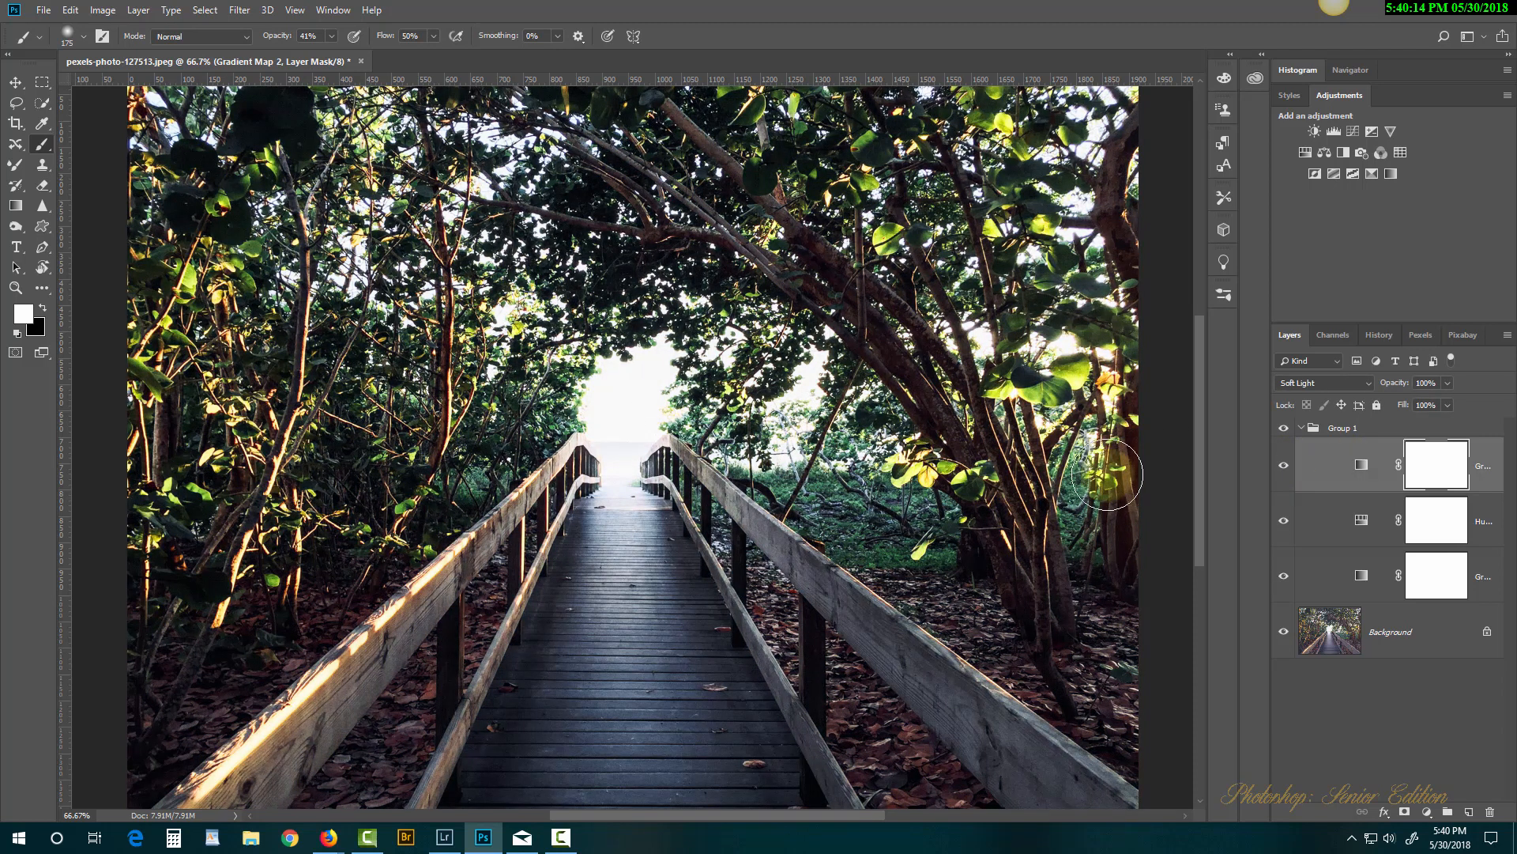
# Recolor the middle stop of the top Gradient Map's gradient to muted green 94b37c.
pyautogui.doubleClick(1362, 466)
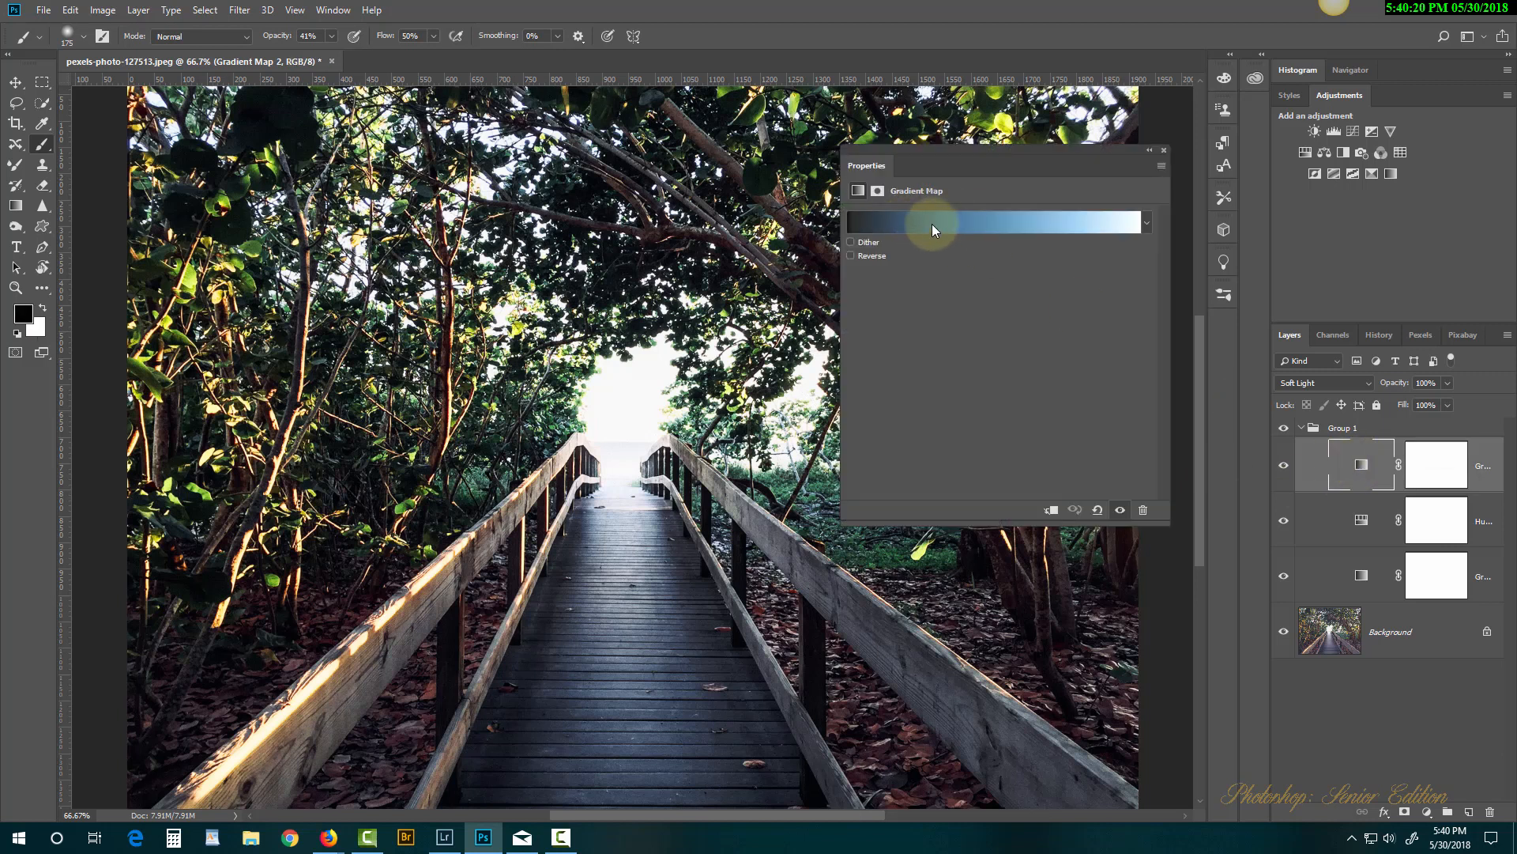
pyautogui.click(982, 224)
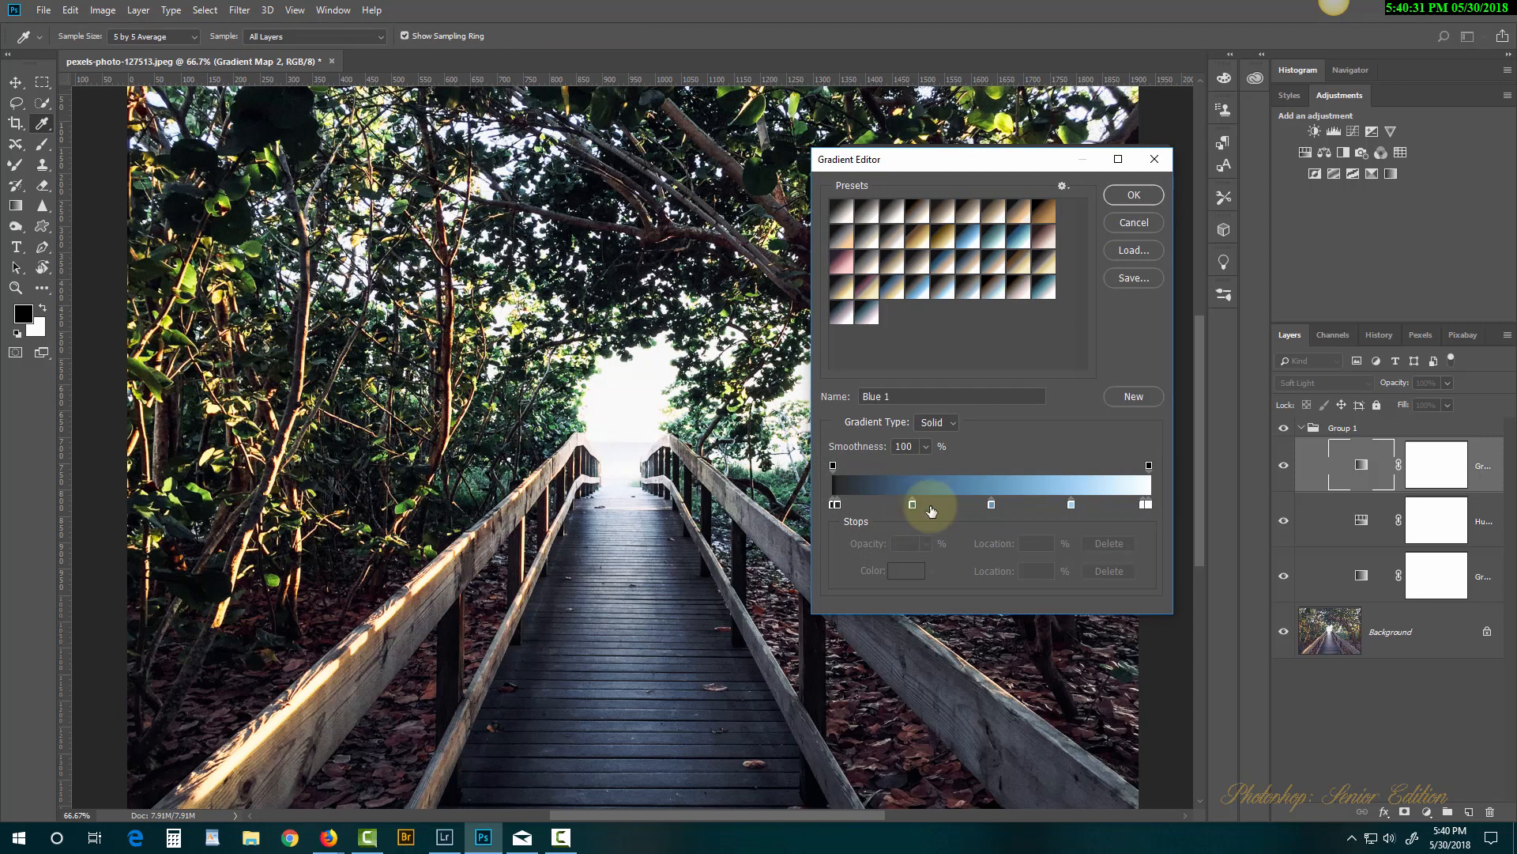
pyautogui.doubleClick(991, 504)
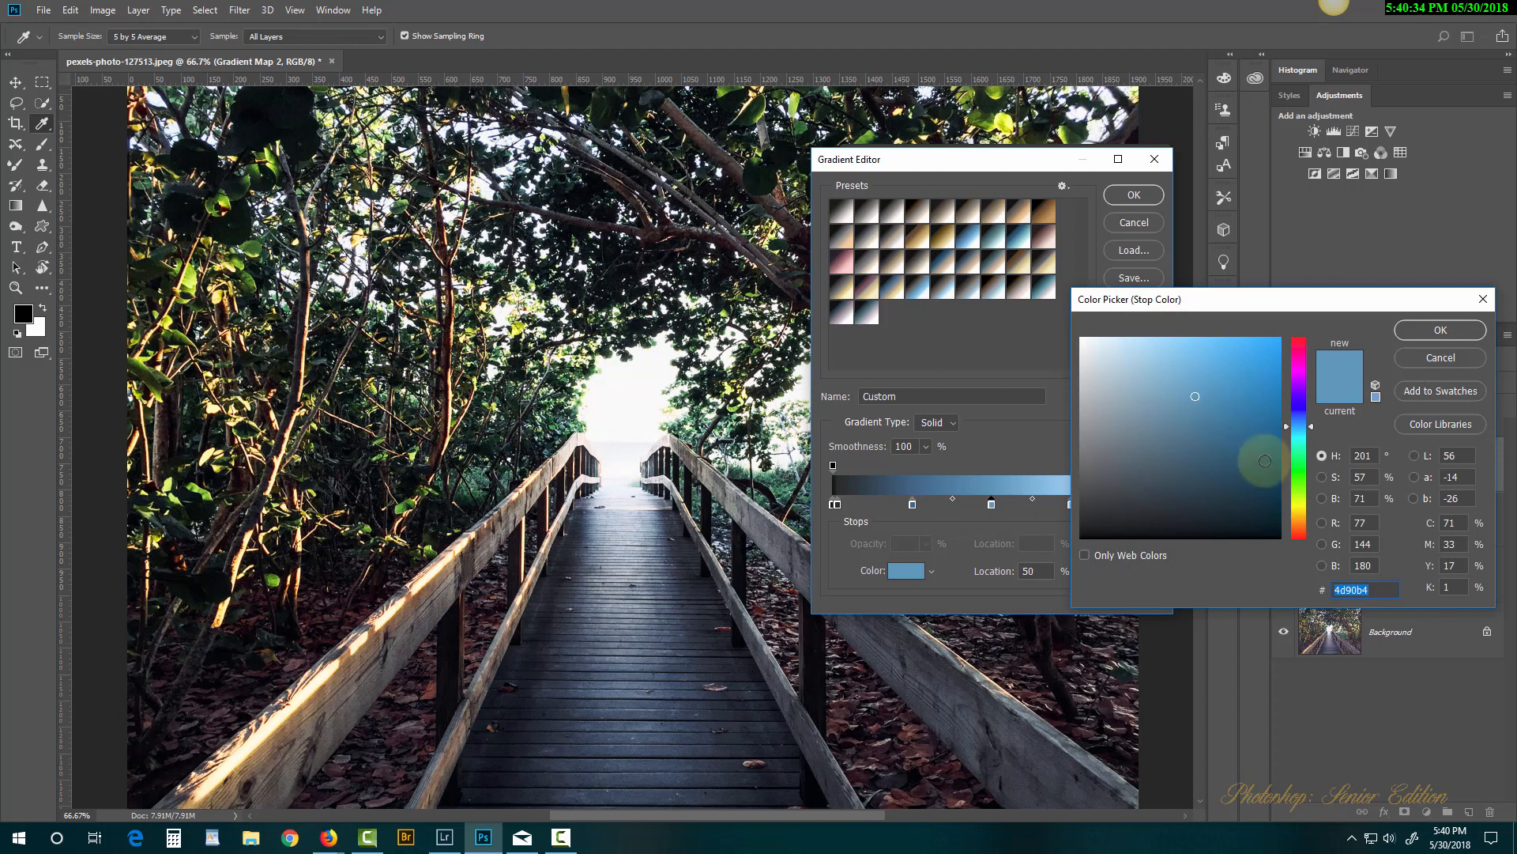
pyautogui.click(1301, 487)
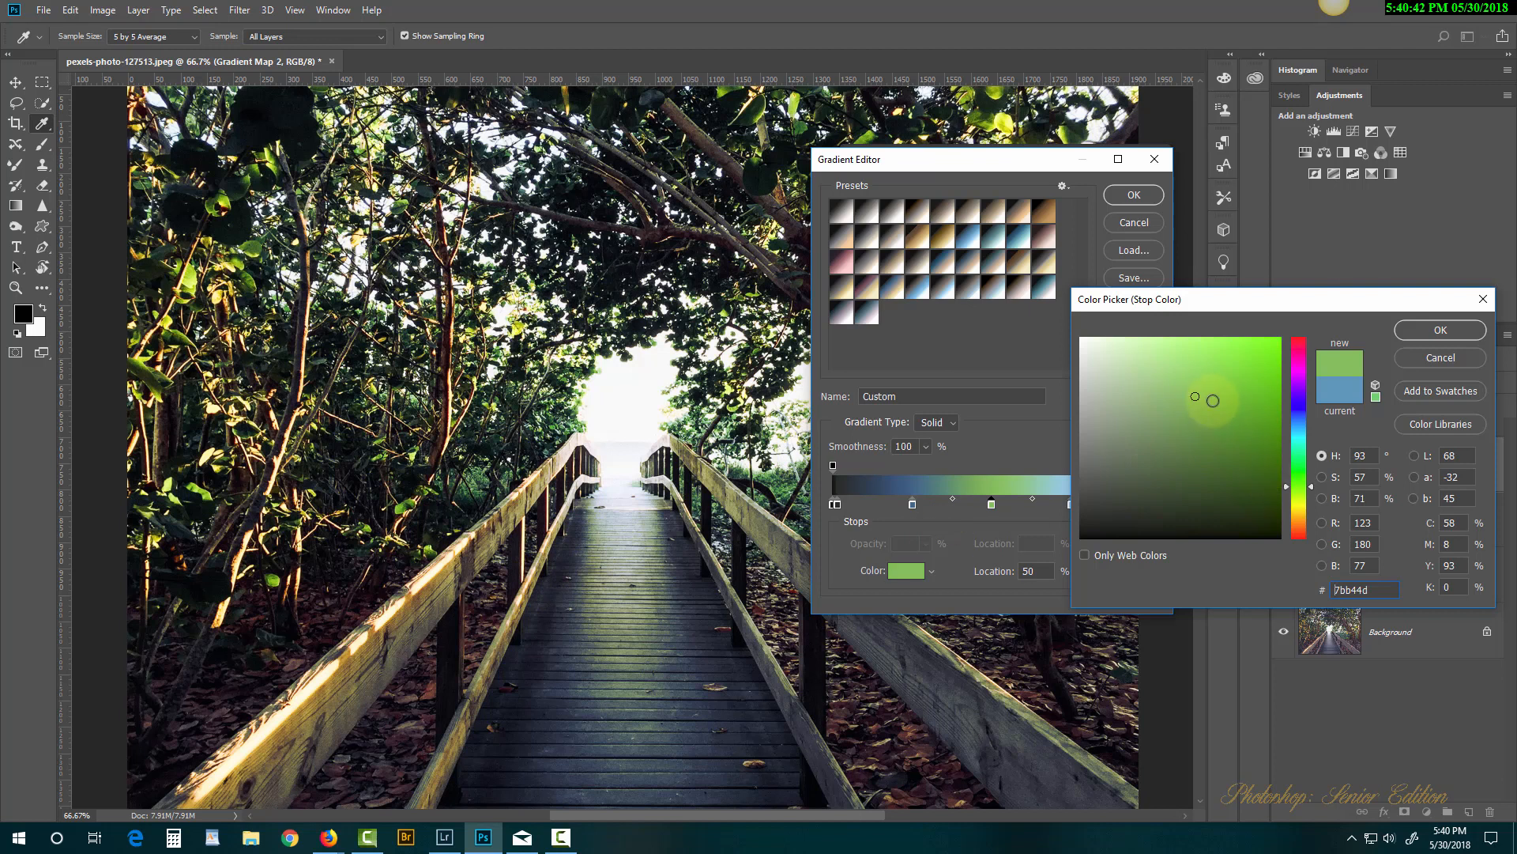
pyautogui.moveTo(1213, 401); pyautogui.dragTo(1195, 437)
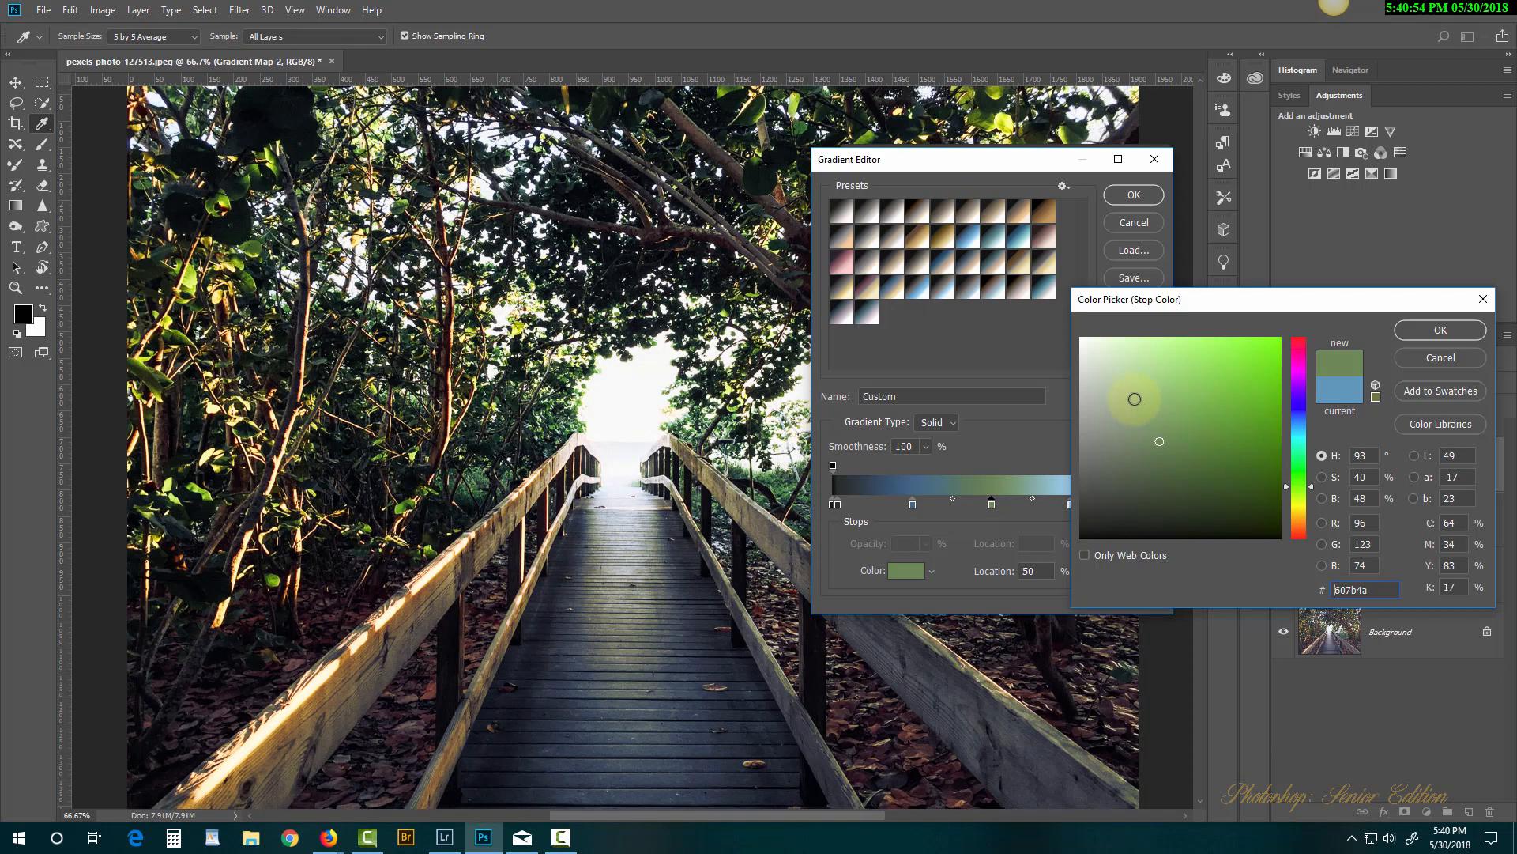
pyautogui.click(1130, 400)
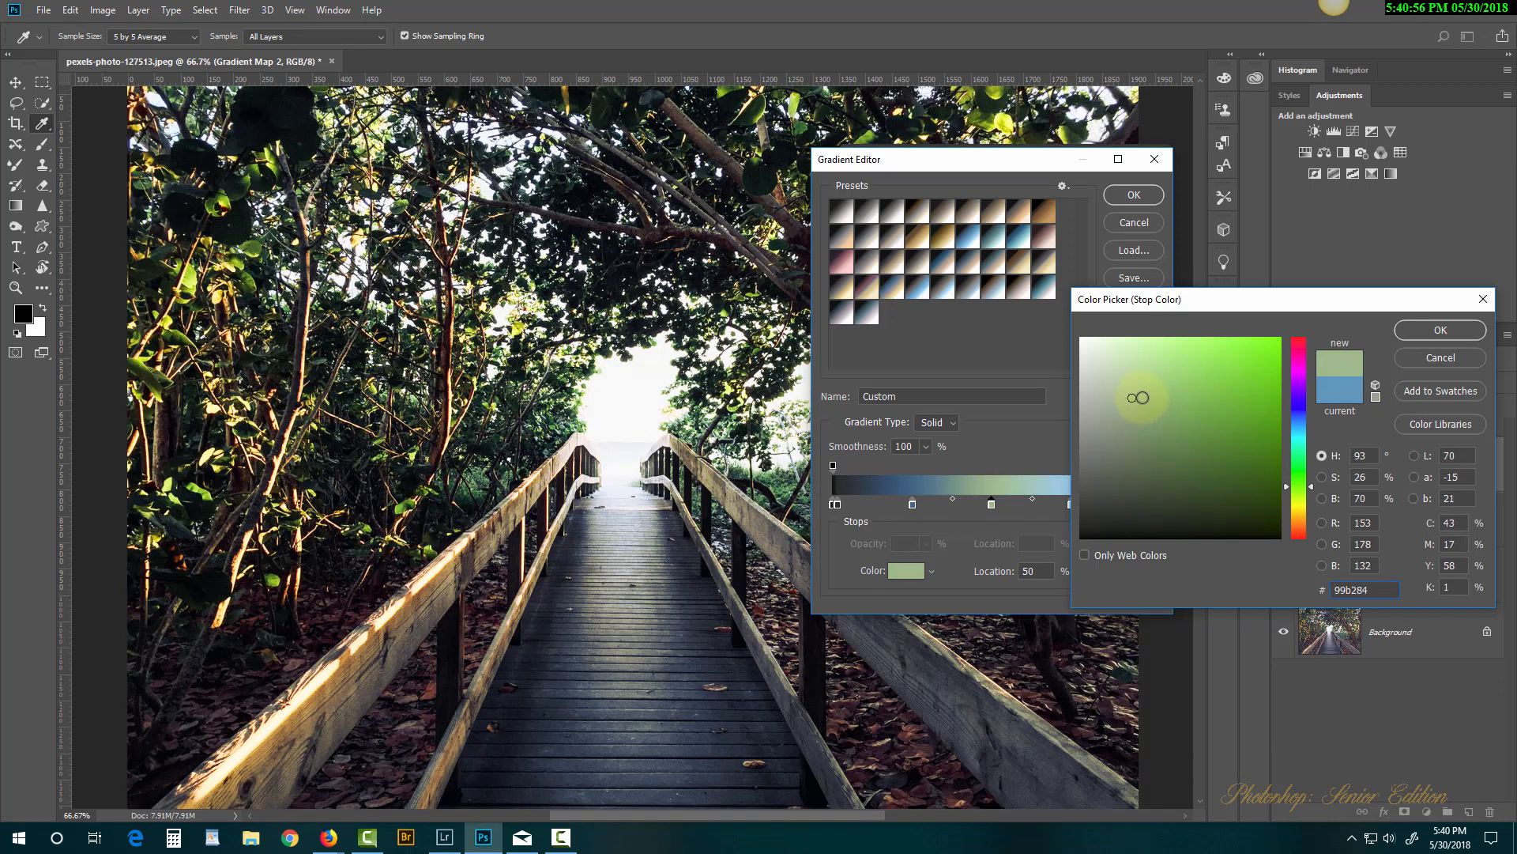
pyautogui.click(1142, 397)
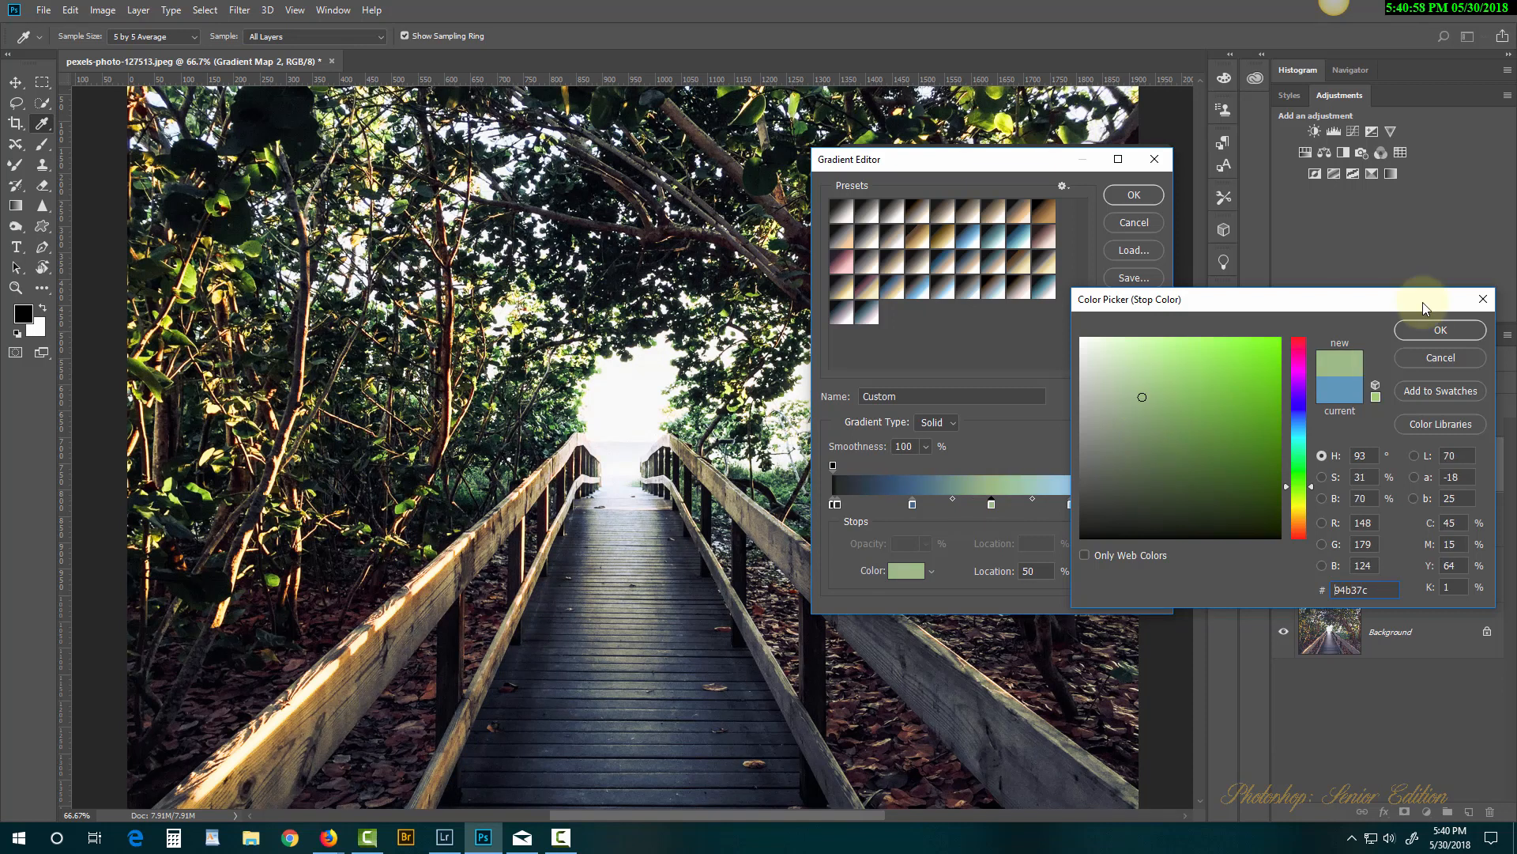
pyautogui.click(1434, 330)
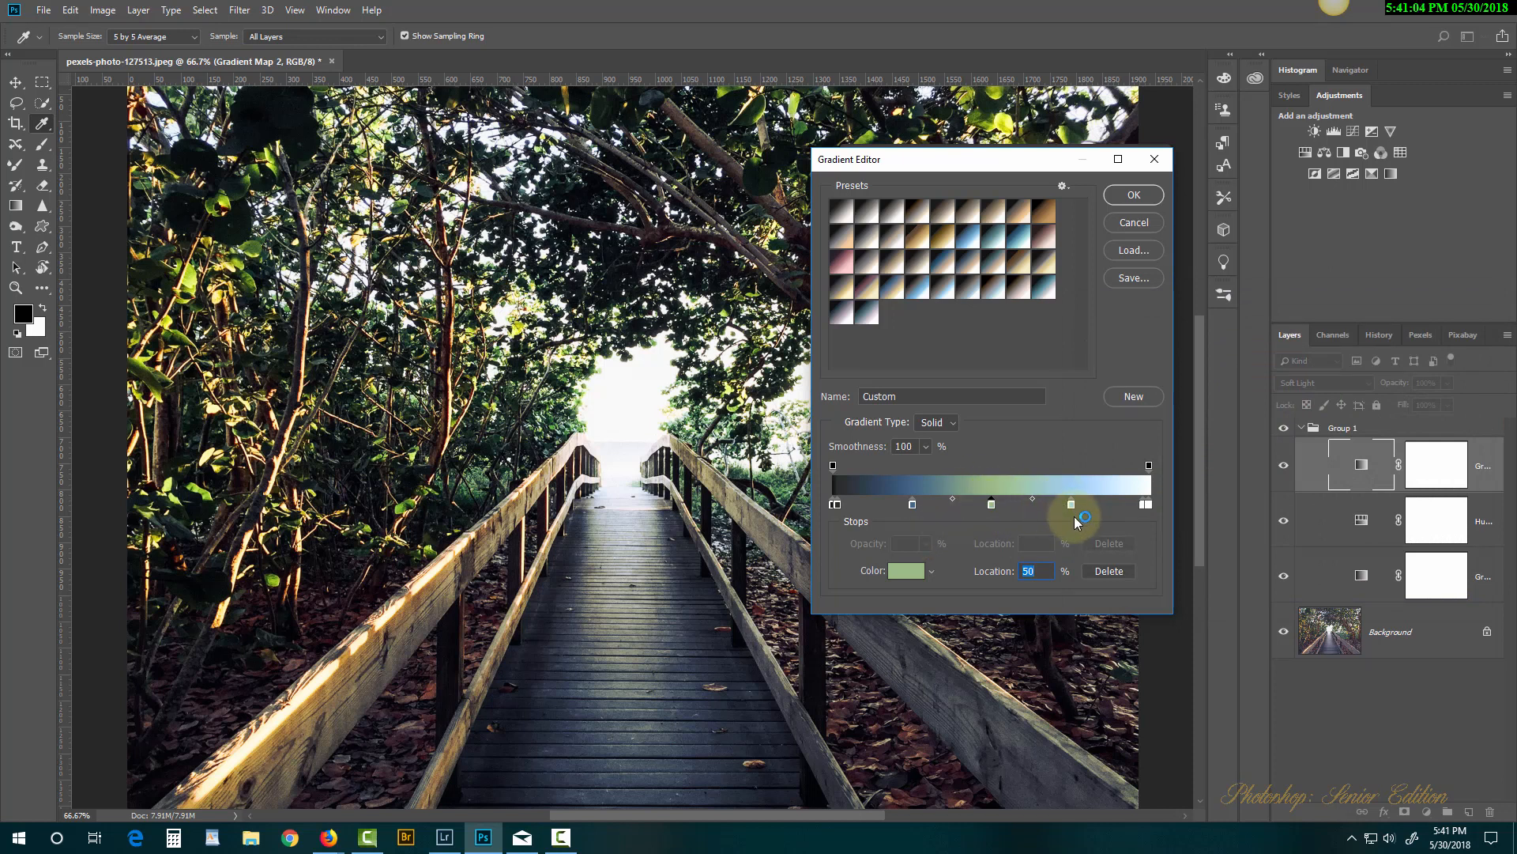
# Remove the gradient's light-blue stop, move the green stop to 60% and the dark-blue stop to 21%, and accept the gradient.
pyautogui.moveTo(1073, 504); pyautogui.dragTo(1080, 529)
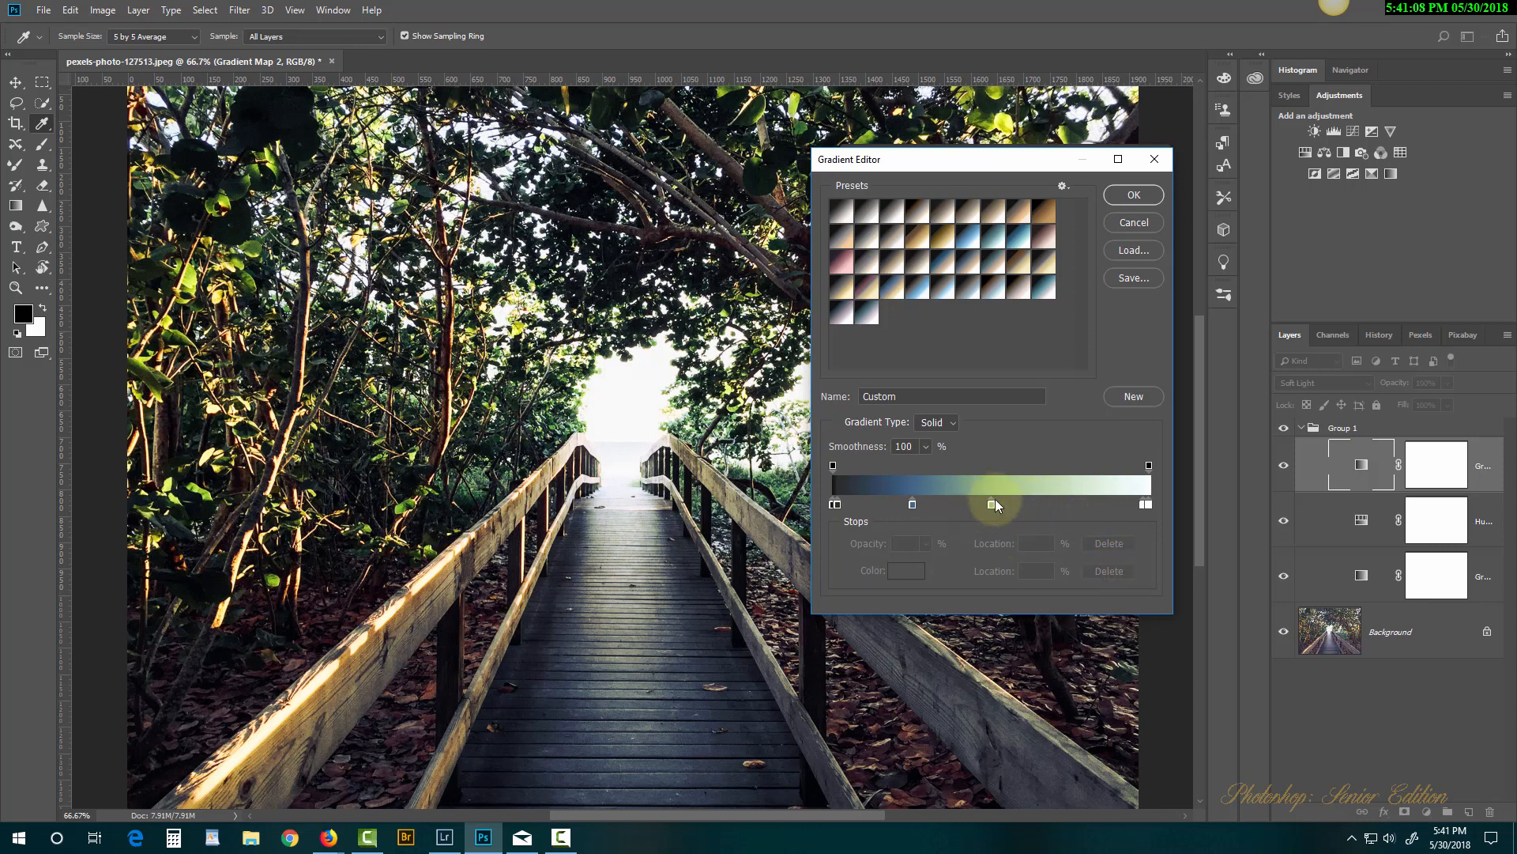
pyautogui.moveTo(991, 505); pyautogui.dragTo(957, 499)
pyautogui.click(1022, 503)
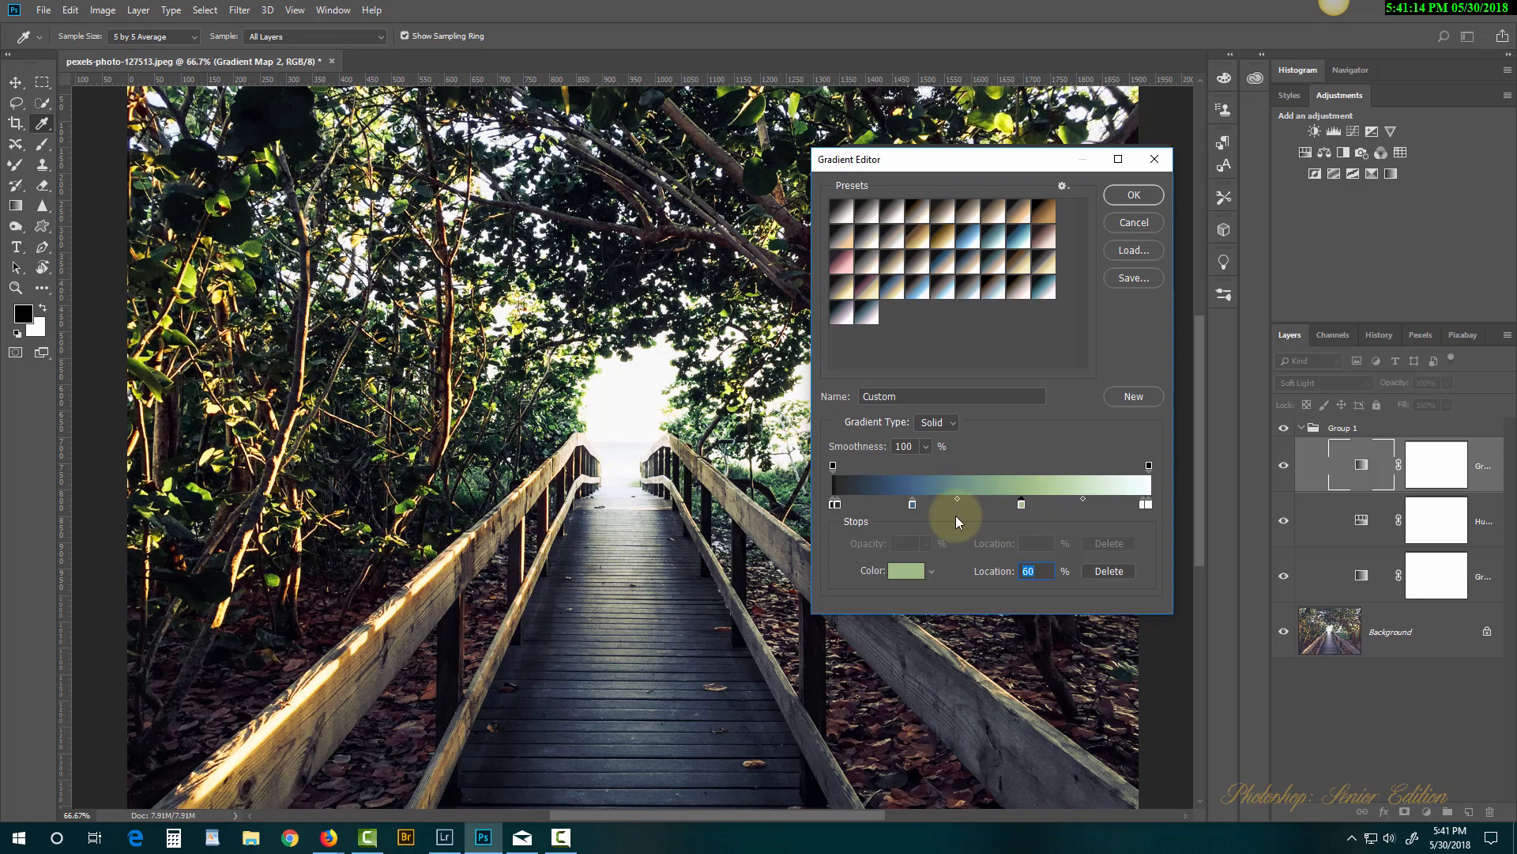
pyautogui.moveTo(914, 506); pyautogui.dragTo(901, 509)
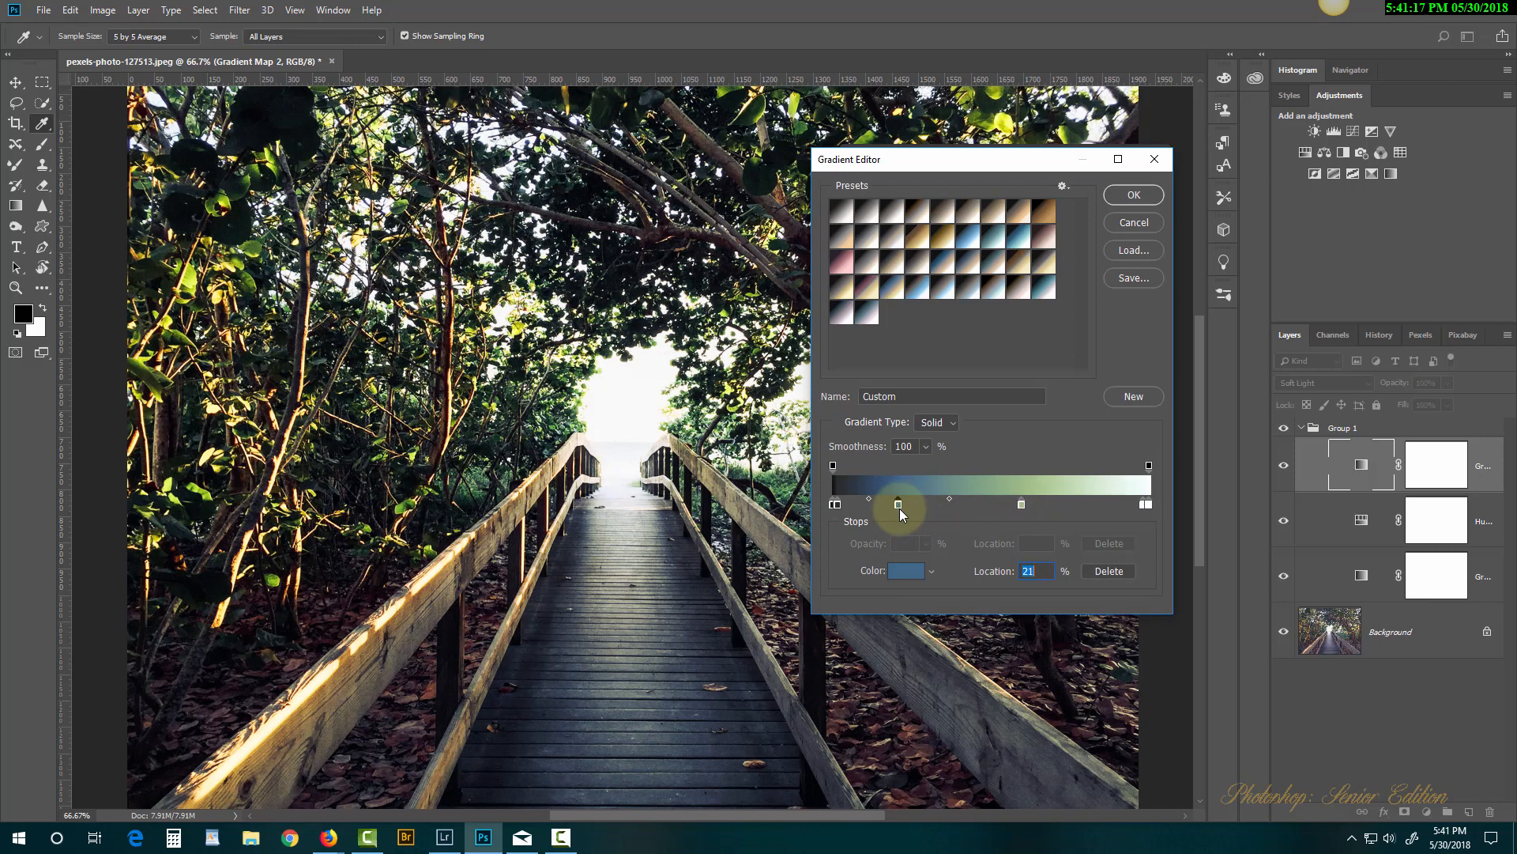
pyautogui.click(1134, 195)
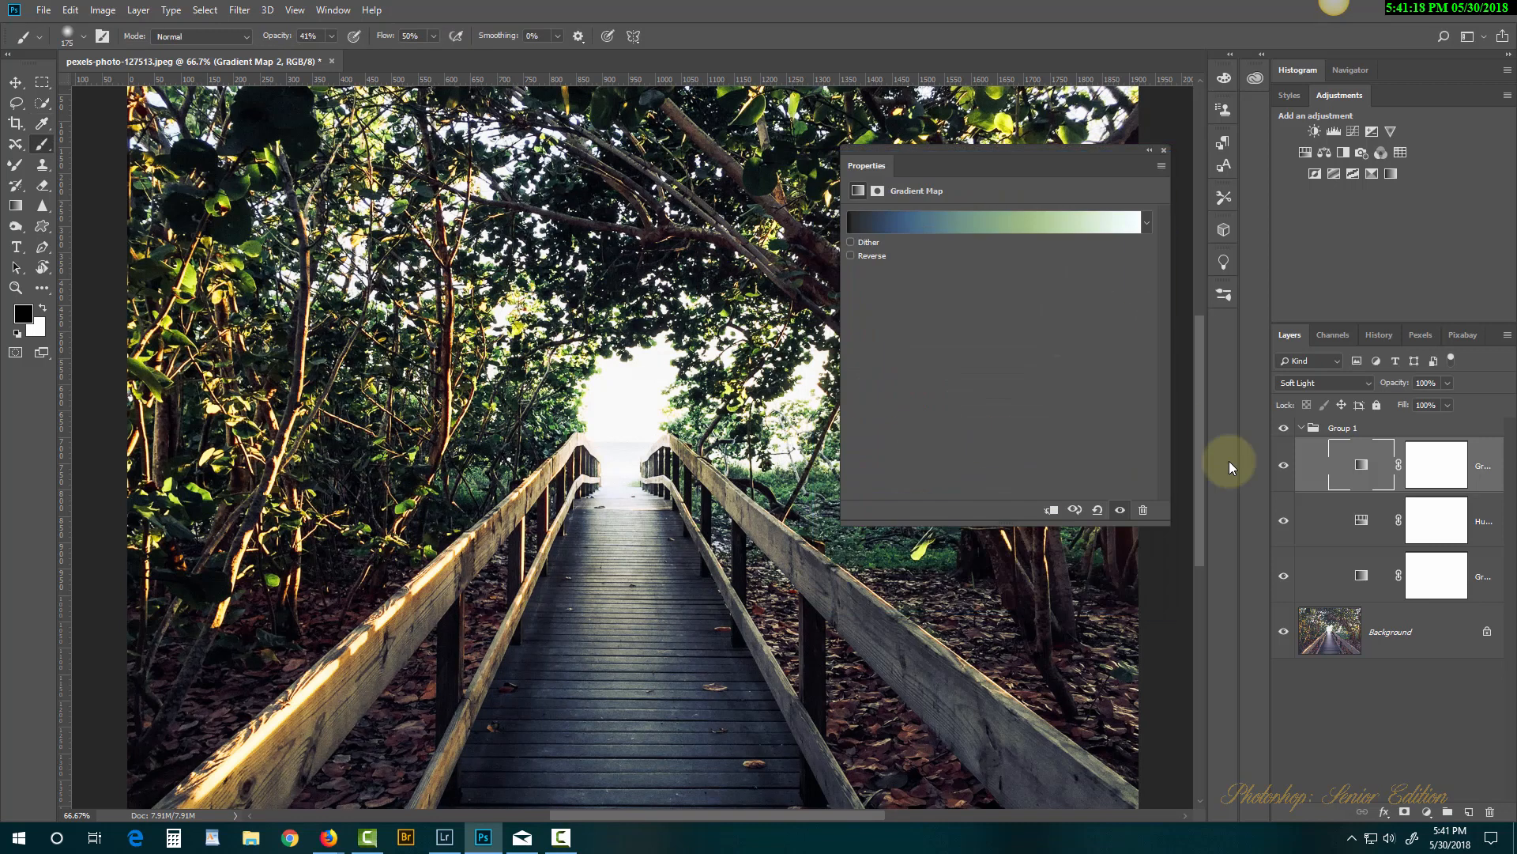
# Compare the photo with the blue-green Gradient Map layer hidden and shown, and close its properties.
pyautogui.click(1285, 468)
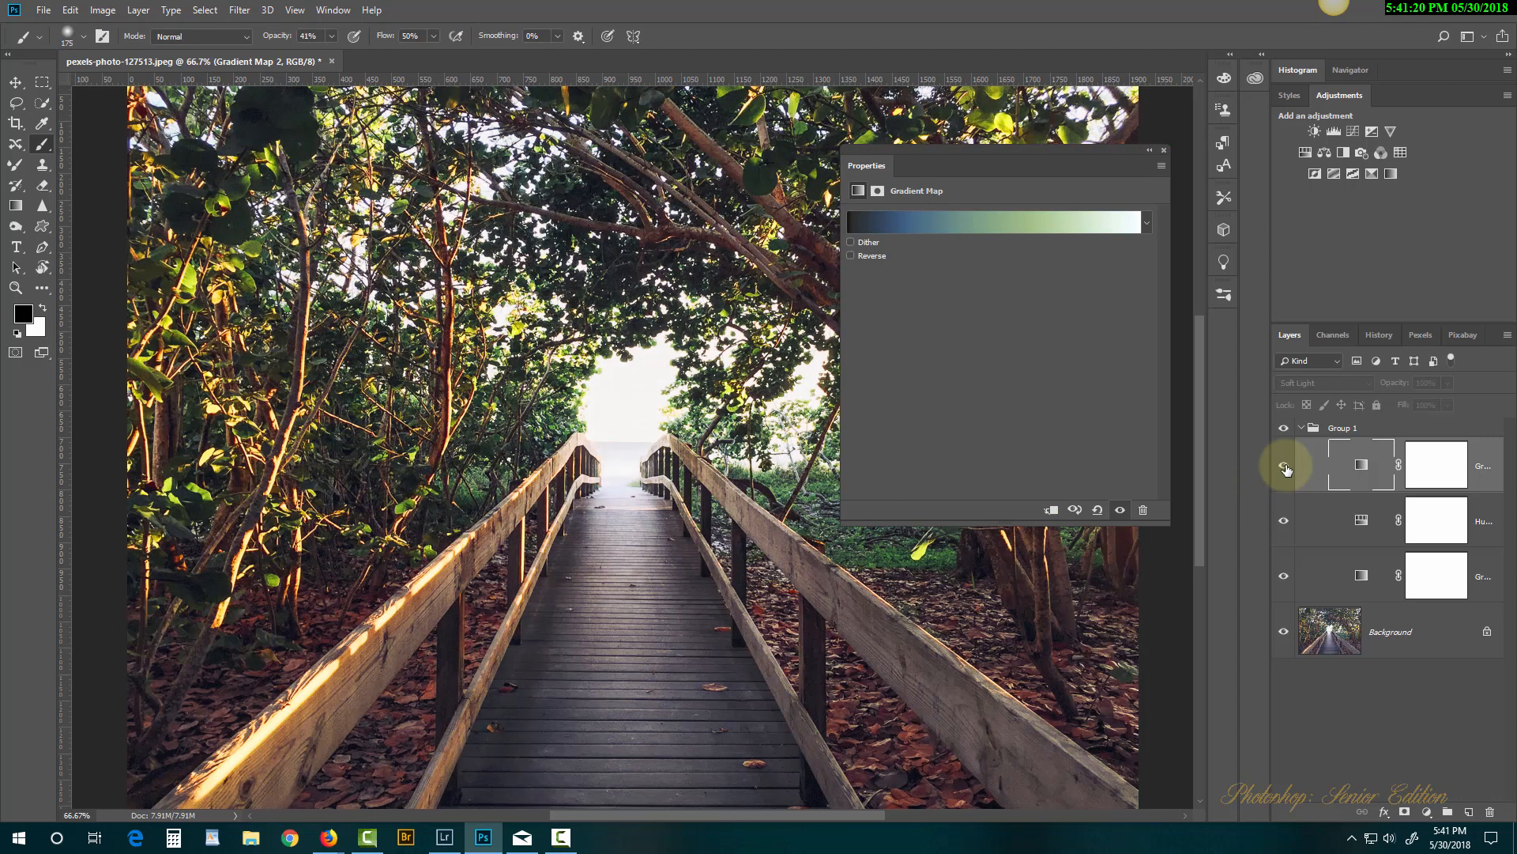
pyautogui.click(1286, 469)
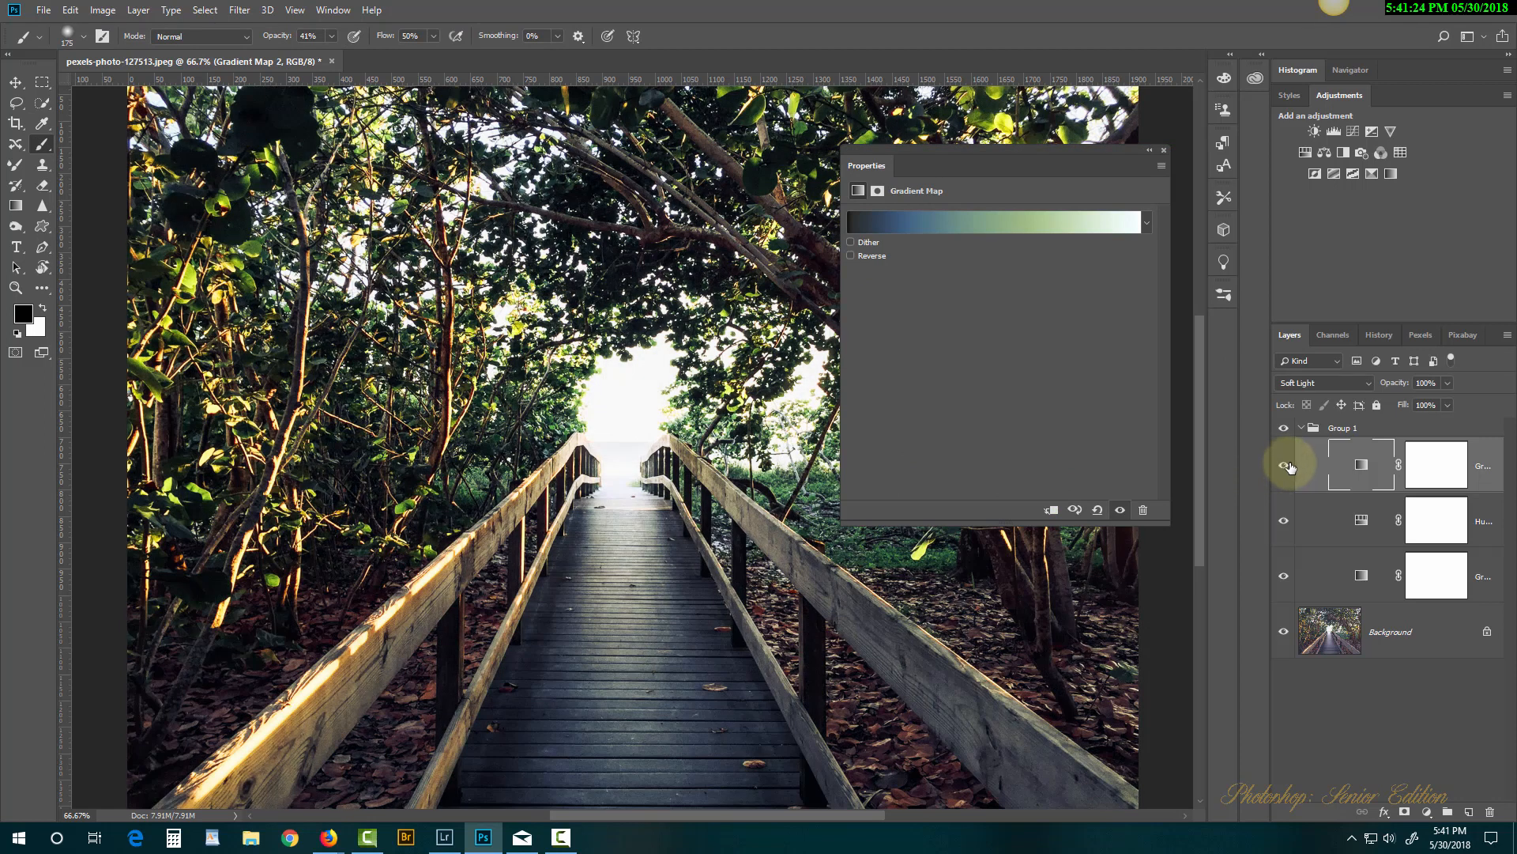
pyautogui.click(1165, 151)
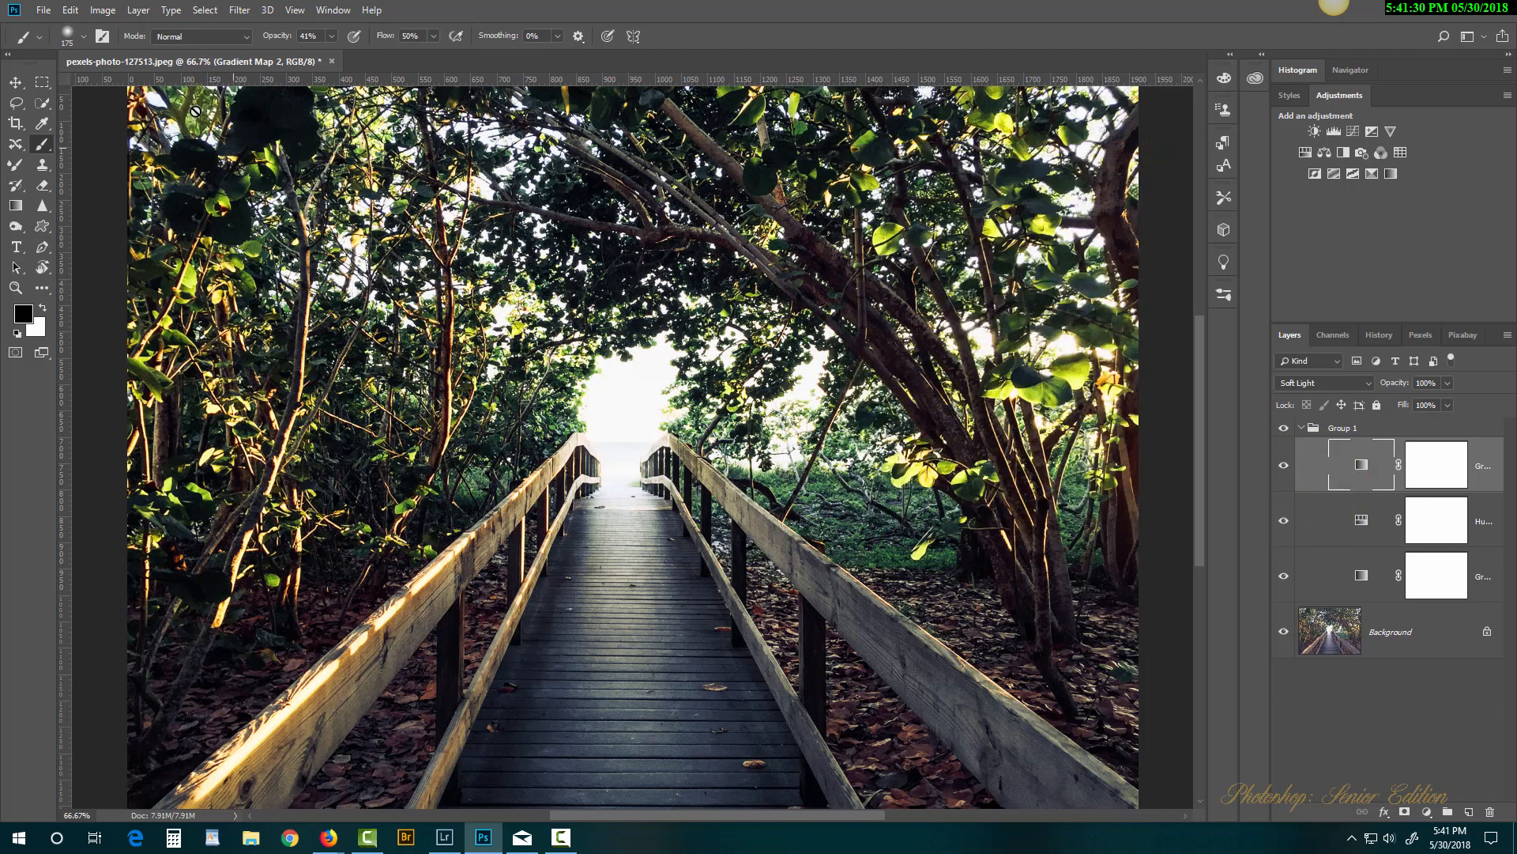
# Start exporting the photo's adjustment look as color lookup tables.
pyautogui.click(41, 11)
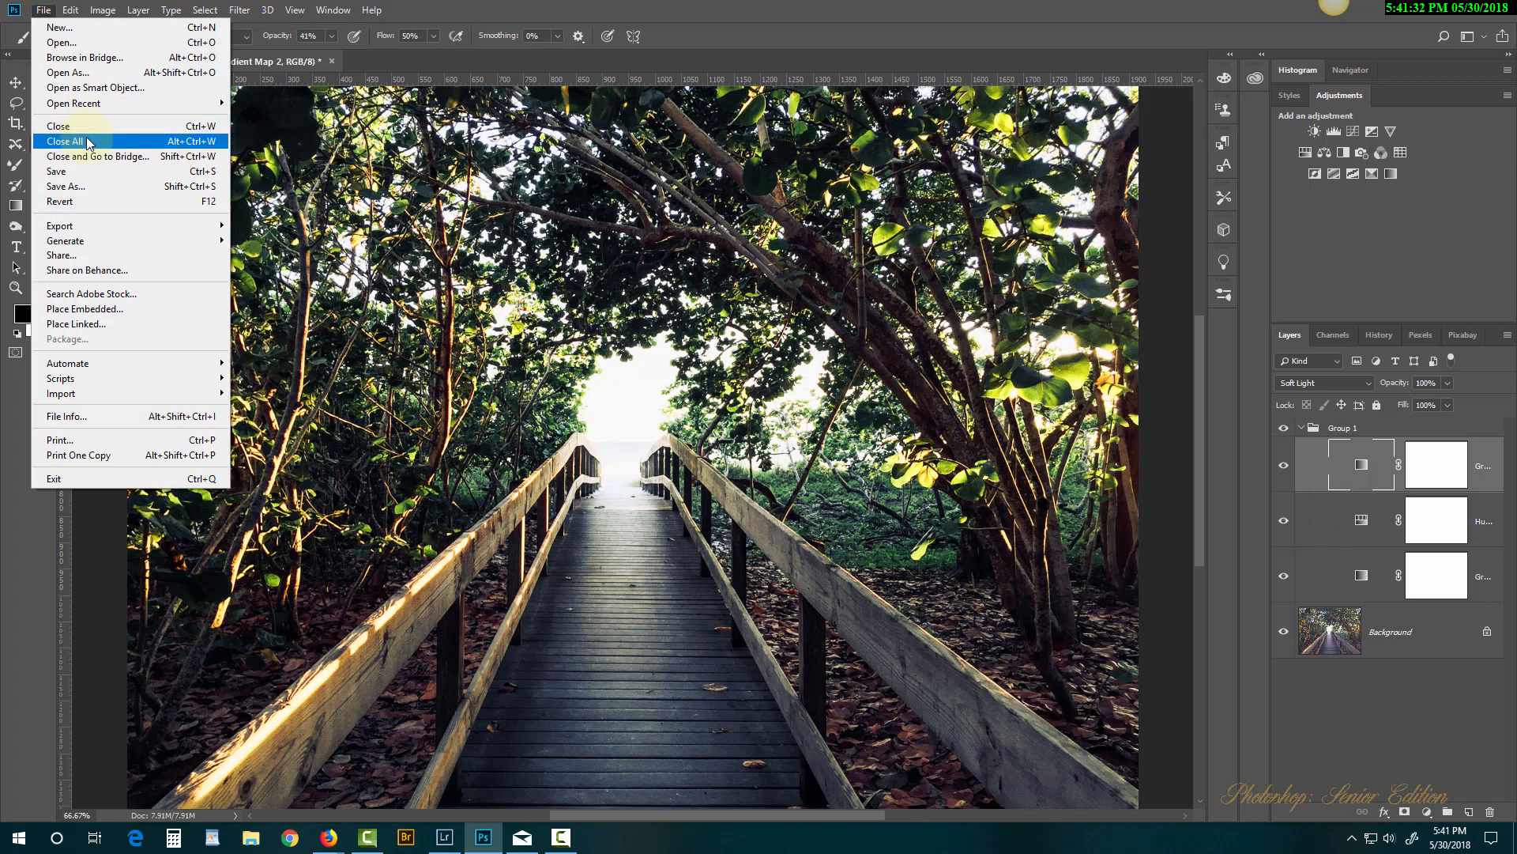
pyautogui.moveTo(102, 220)
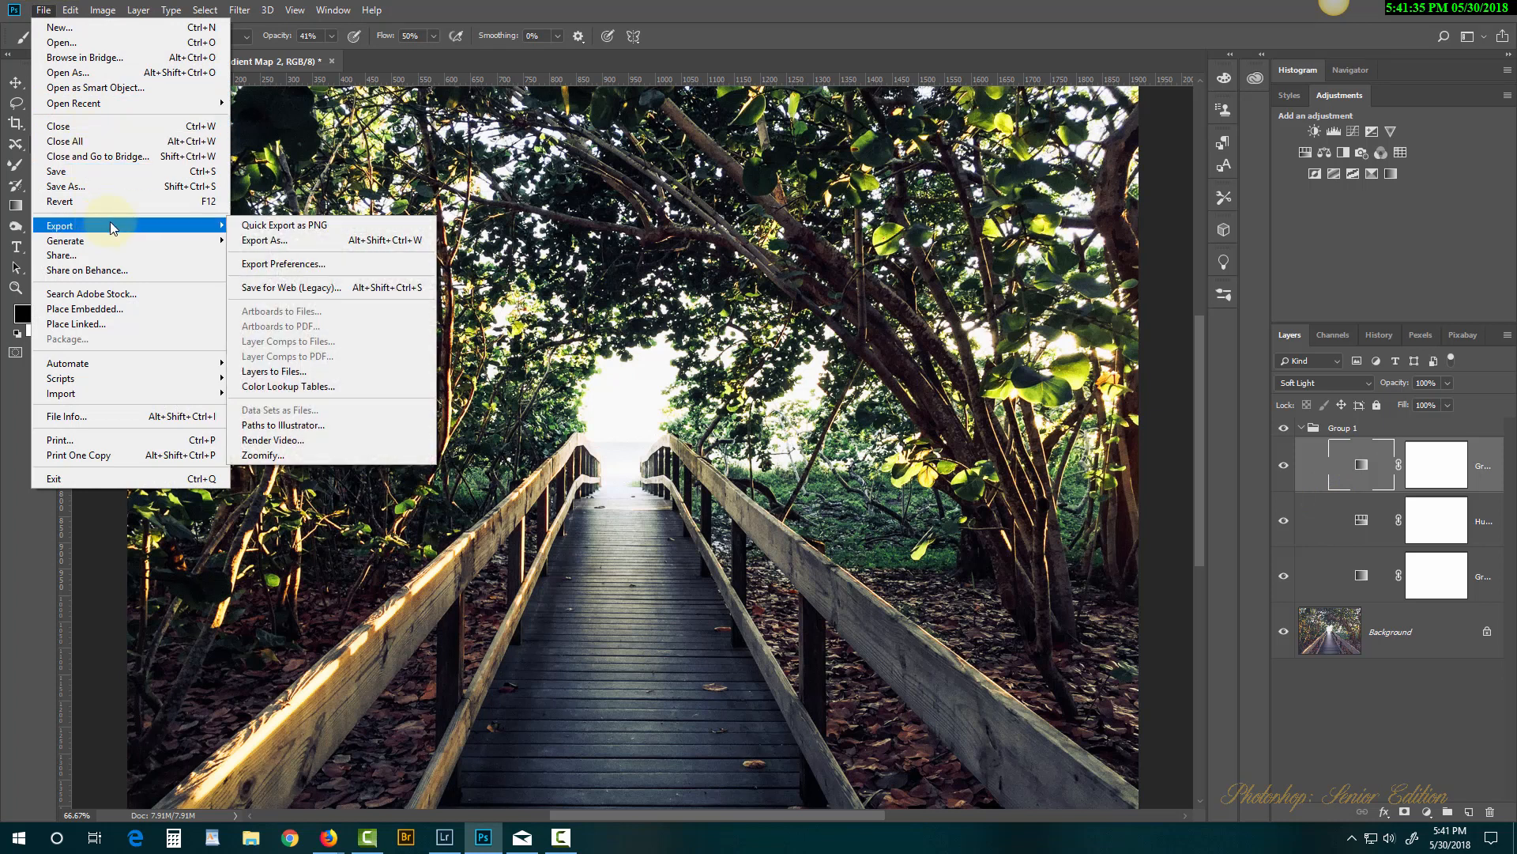
pyautogui.click(343, 387)
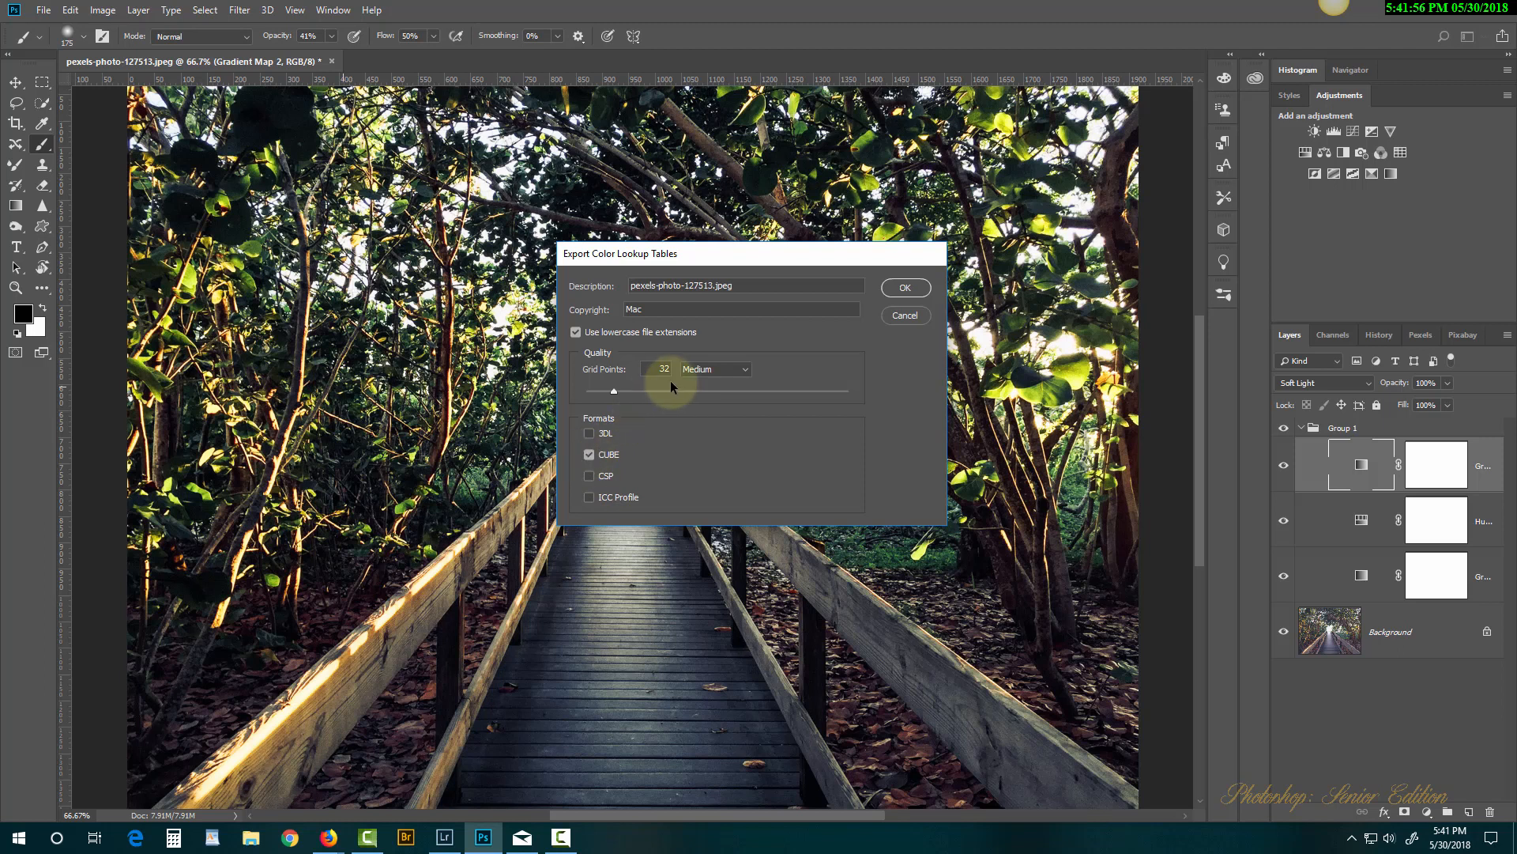
# Try the High and Maximum quality presets for the lookup table, and set the quality back to Medium.
pyautogui.click(746, 370)
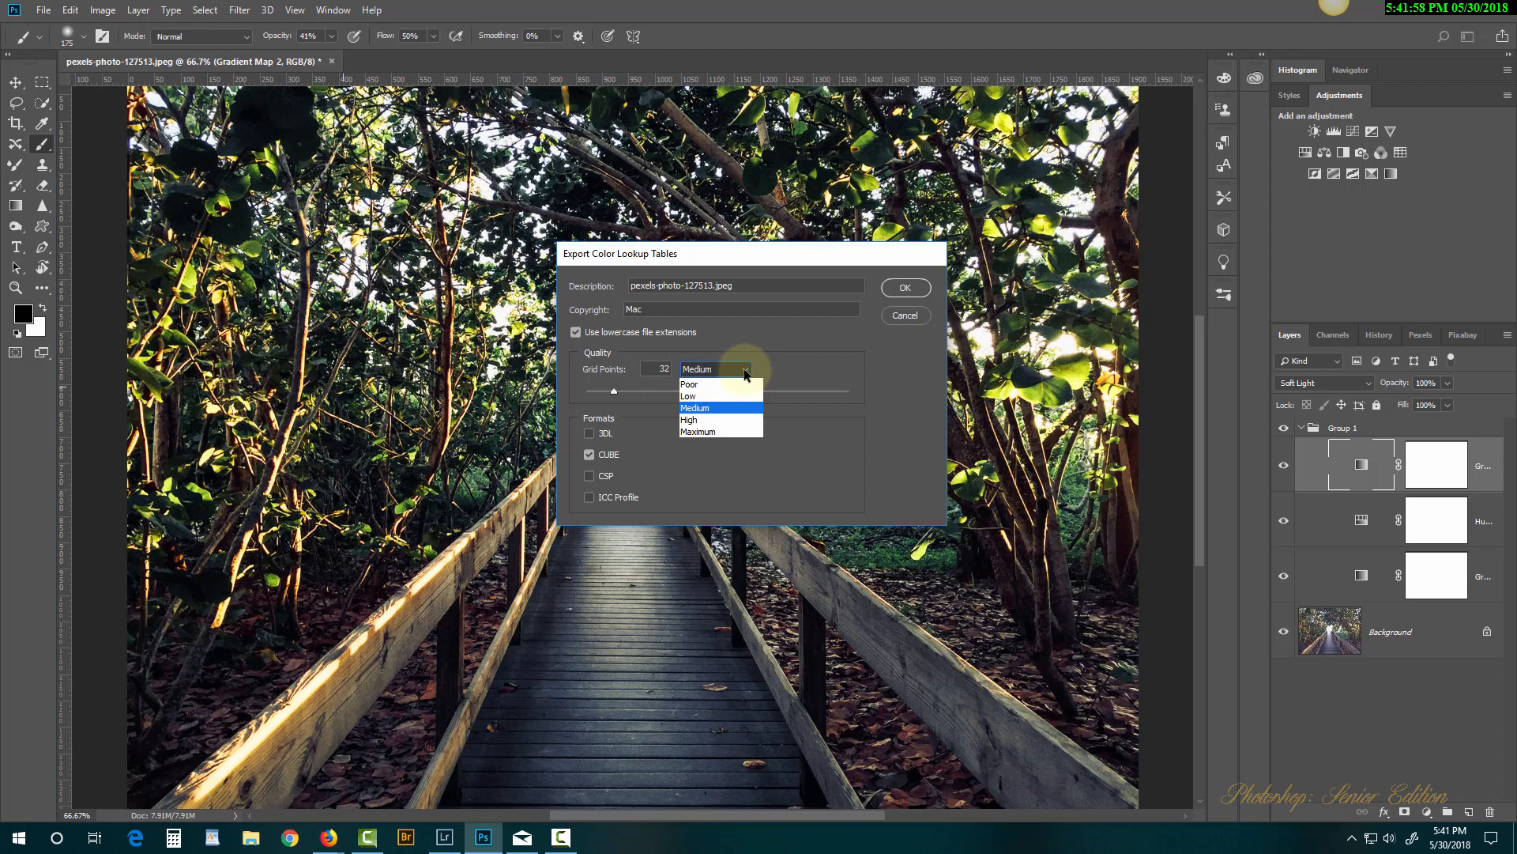
pyautogui.click(701, 419)
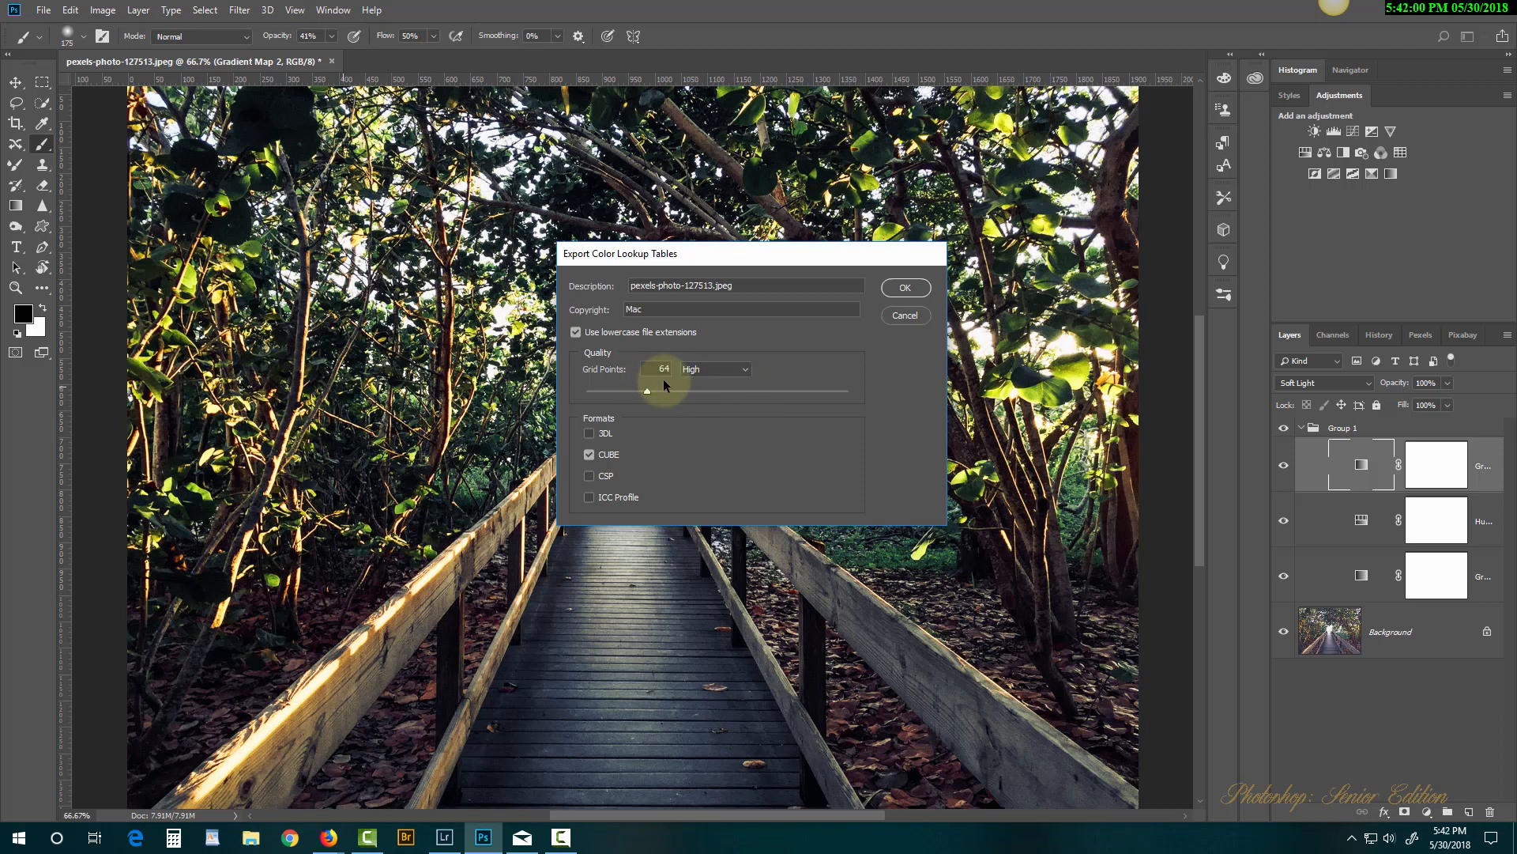
pyautogui.click(747, 372)
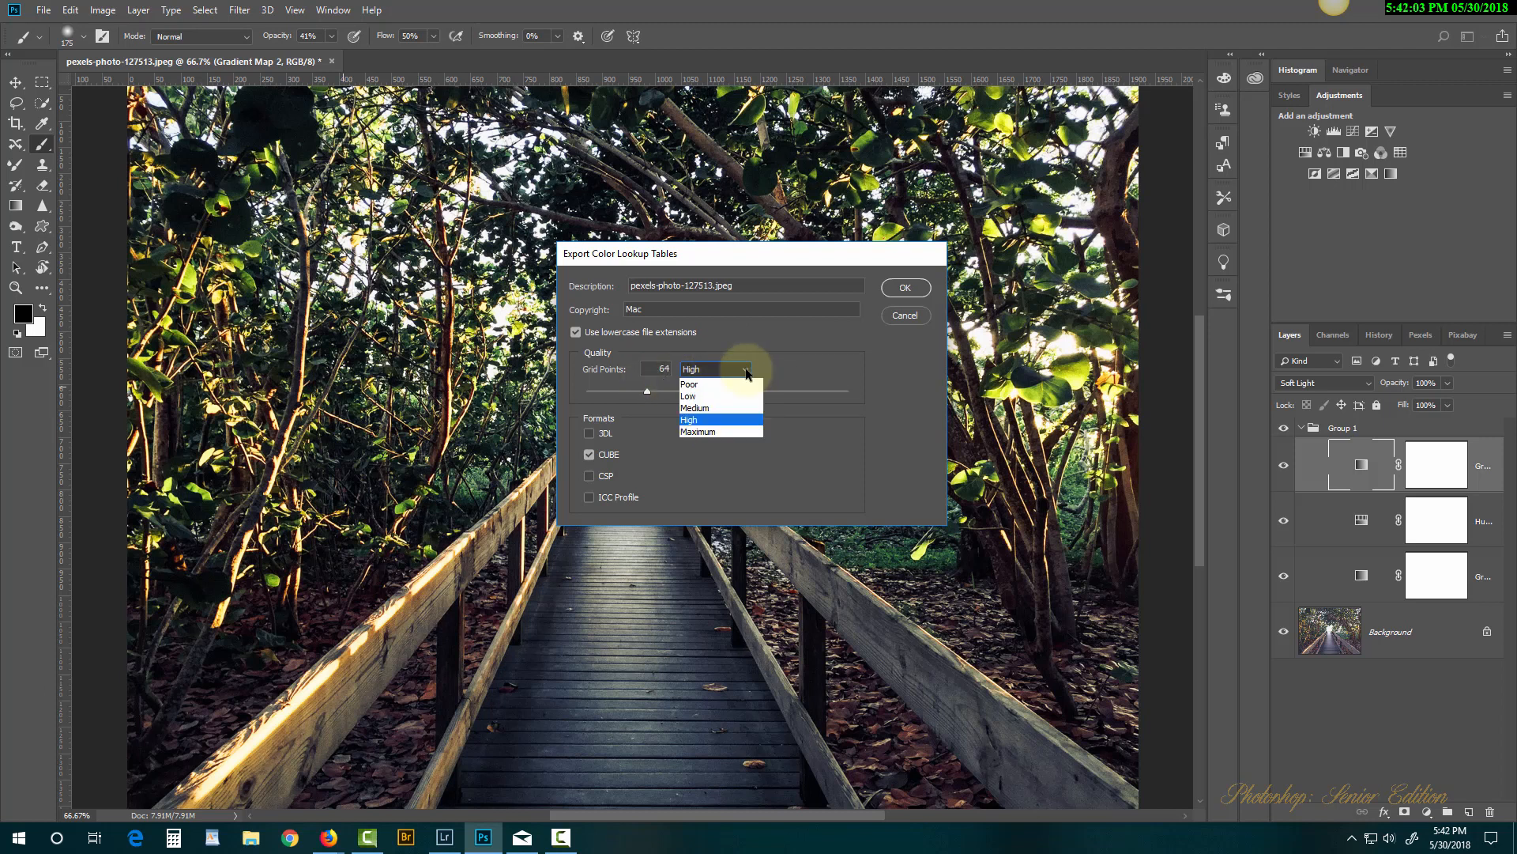
pyautogui.click(733, 433)
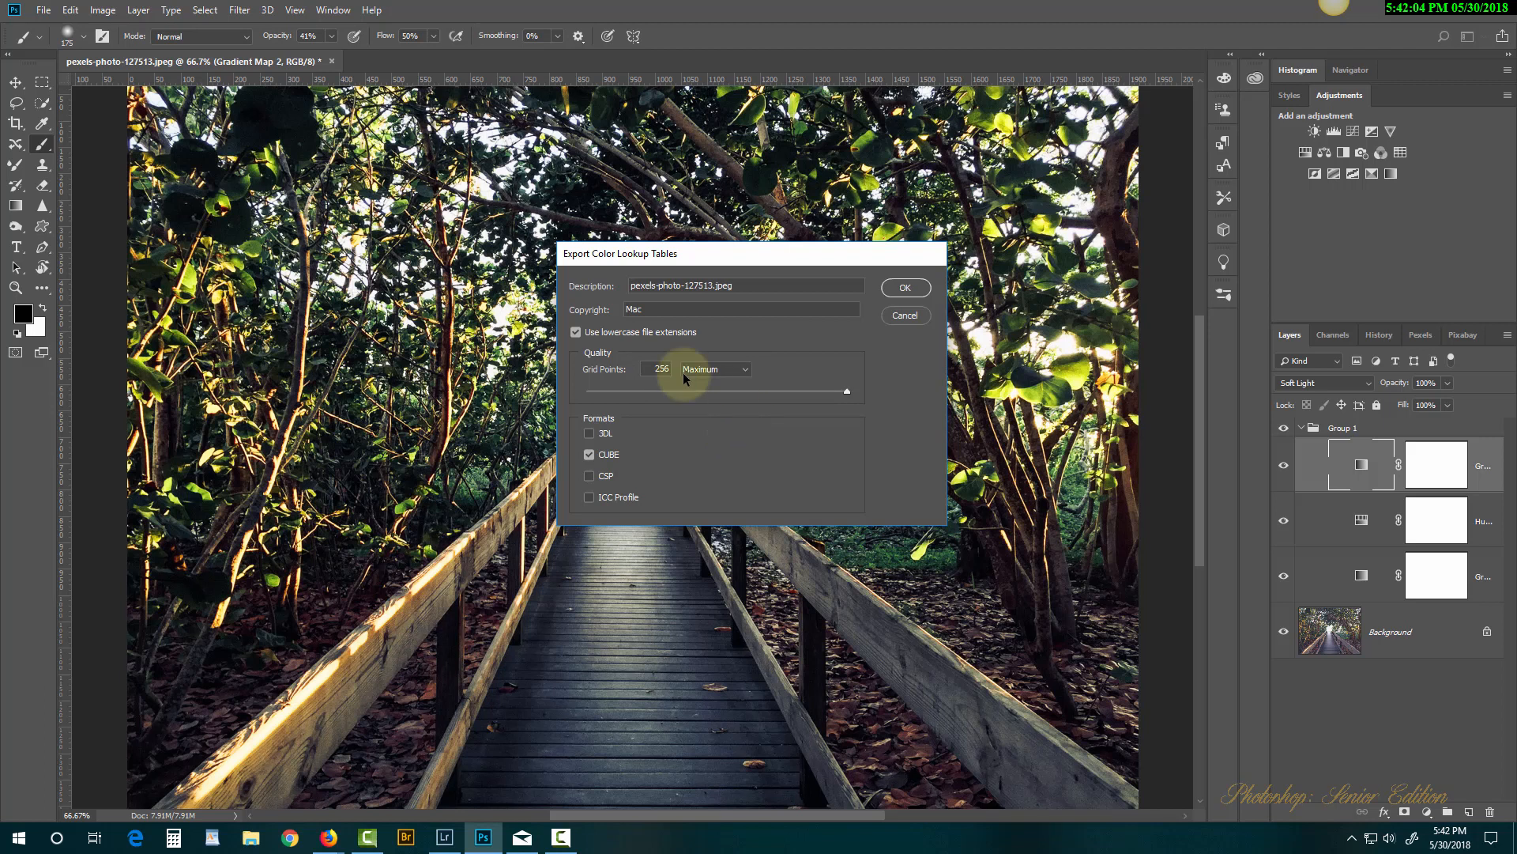
pyautogui.click(746, 371)
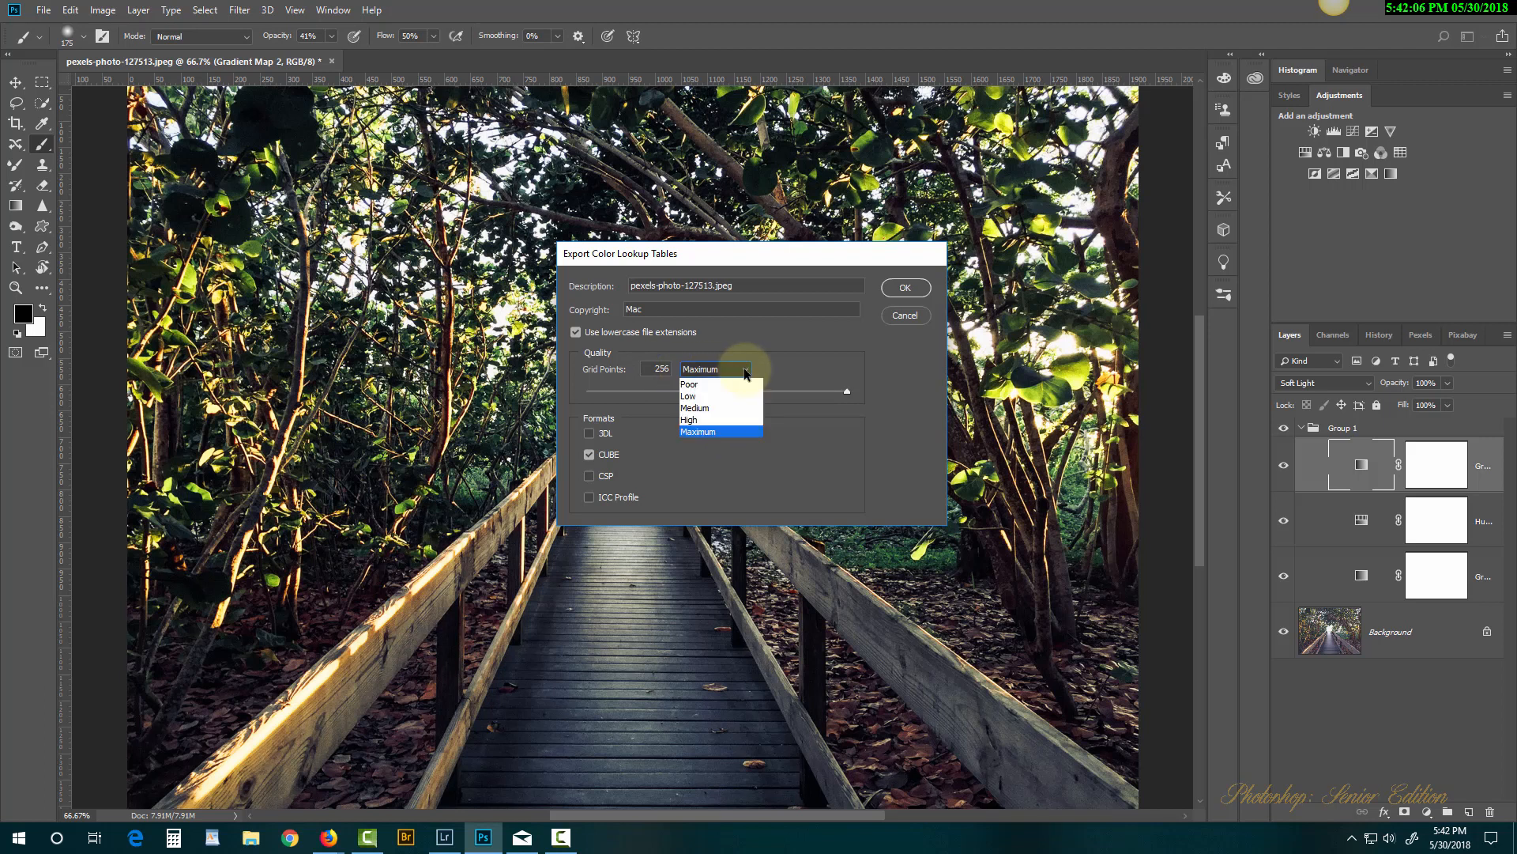
pyautogui.click(711, 407)
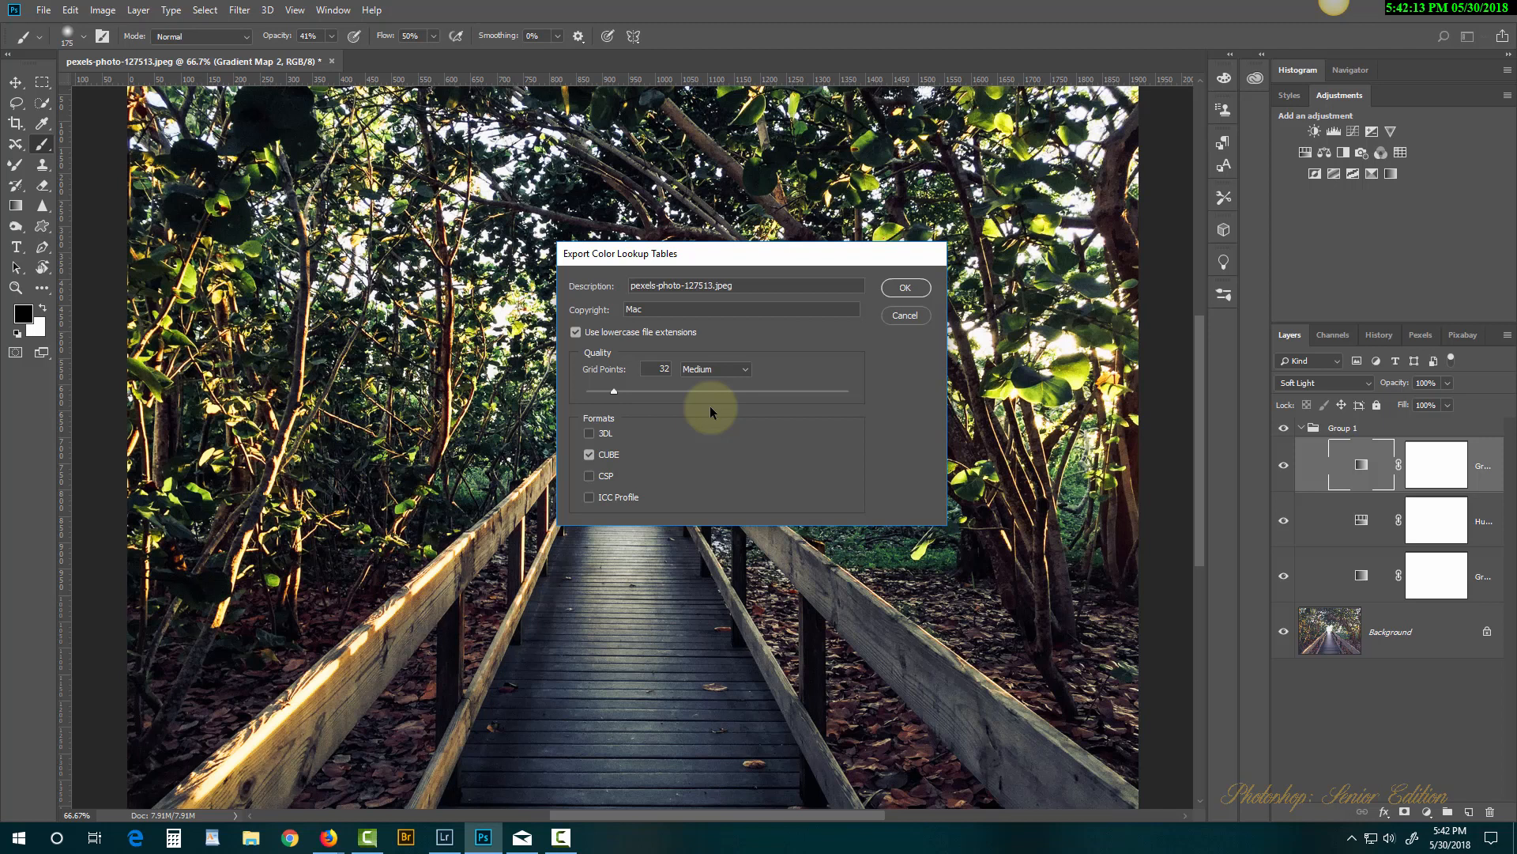
# Accept the export settings and save the color lookup table on the Desktop as trick.lut.
pyautogui.click(906, 290)
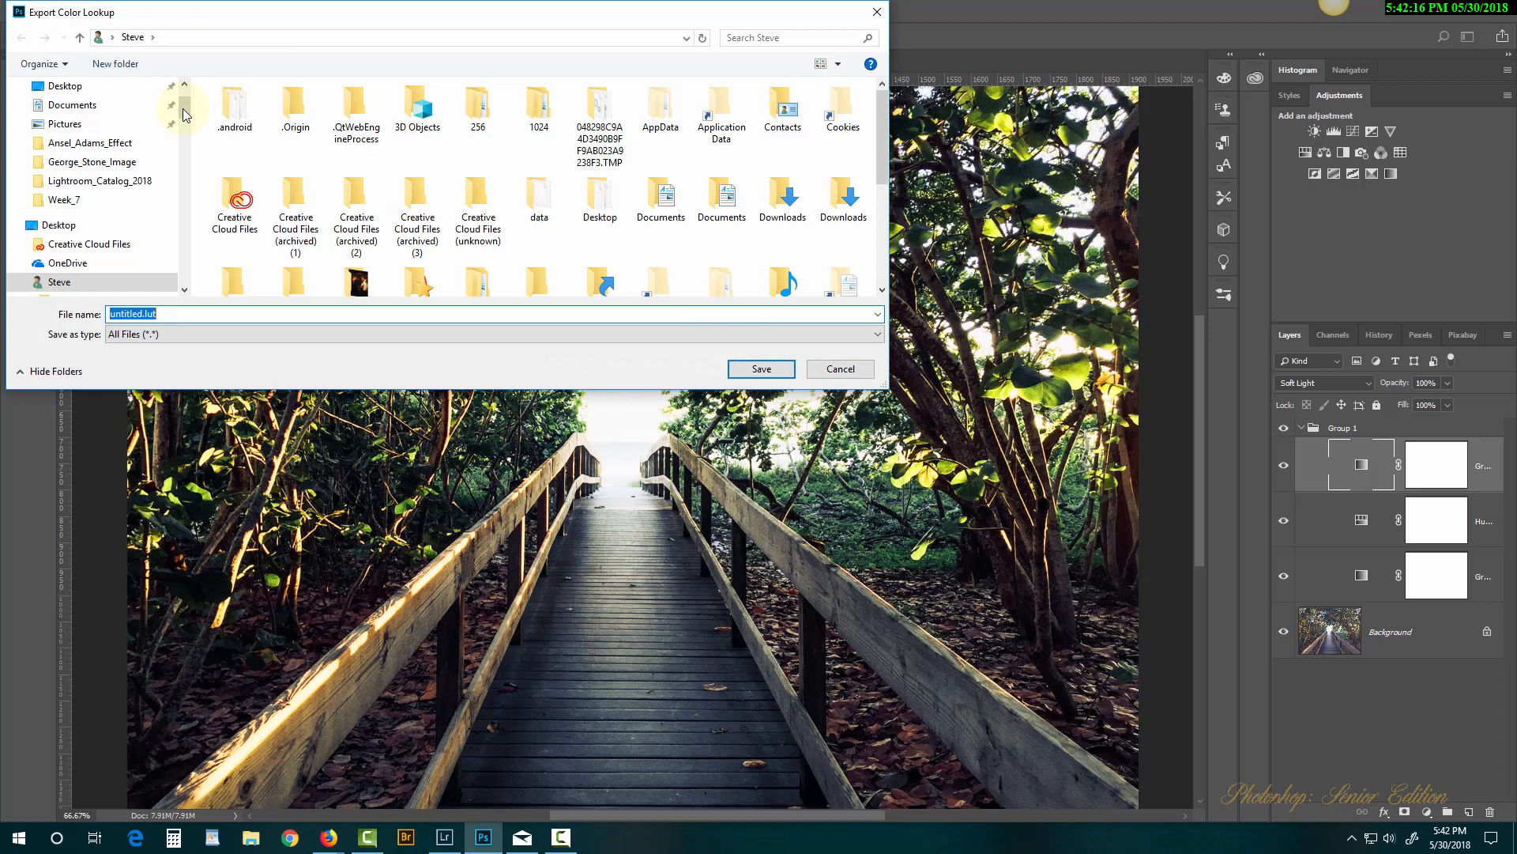
pyautogui.click(31, 223)
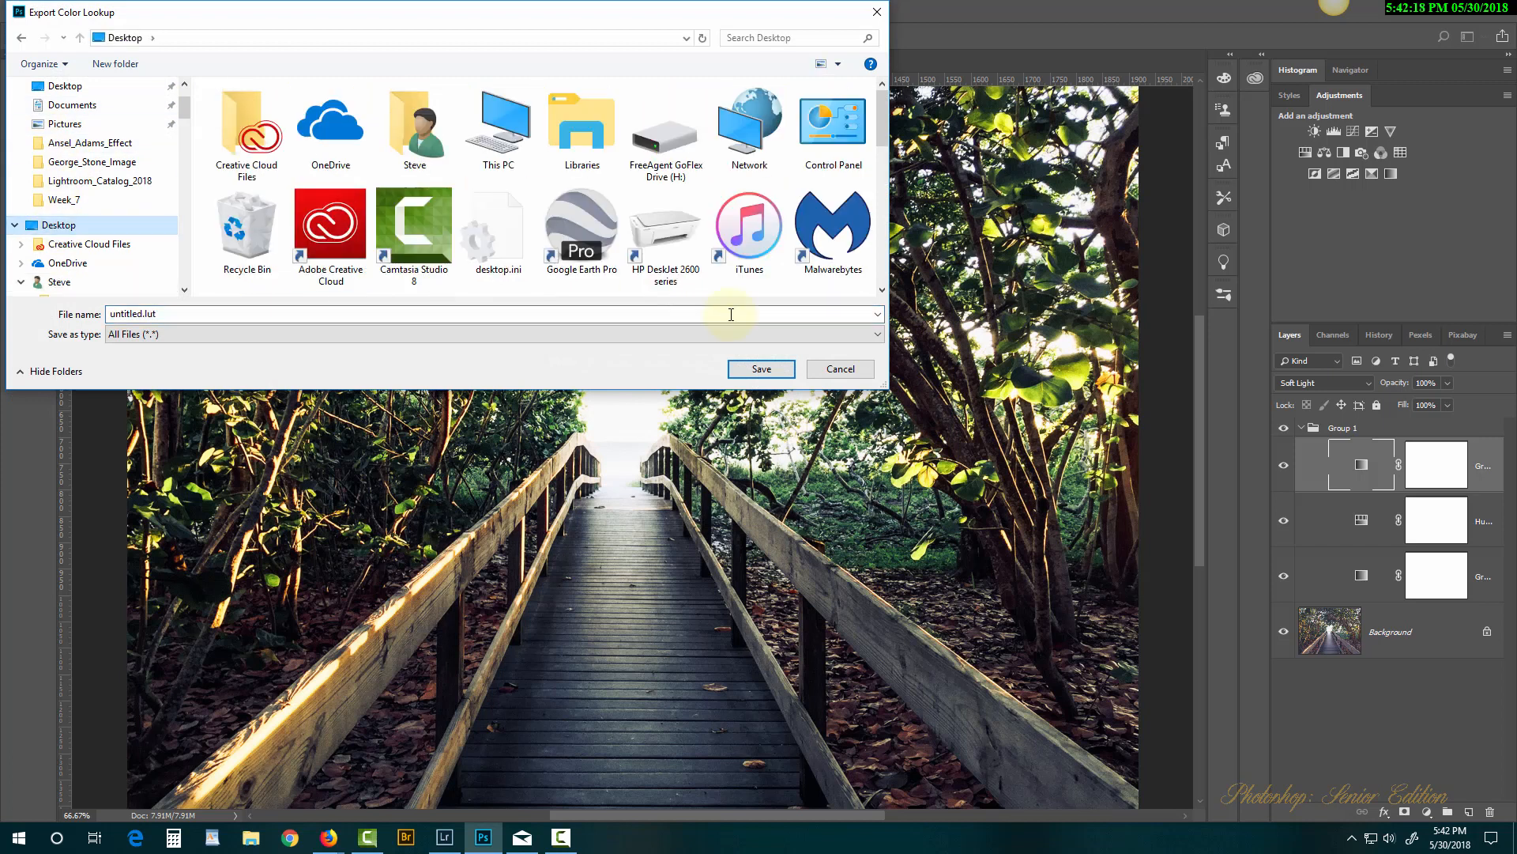
pyautogui.moveTo(887, 388); pyautogui.dragTo(901, 430)
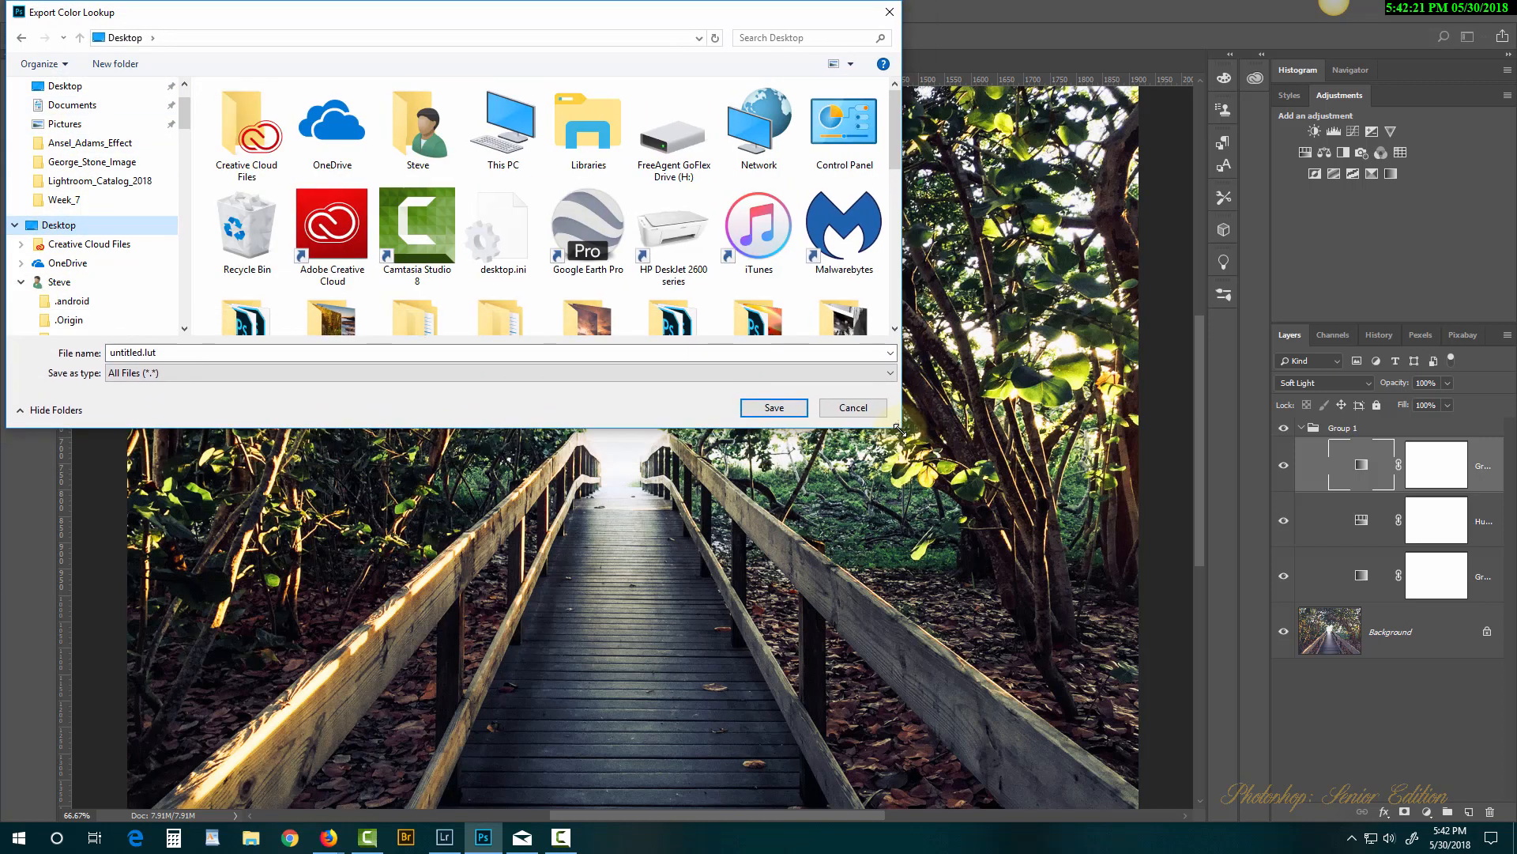
pyautogui.click(141, 354)
pyautogui.doubleClick(134, 354)
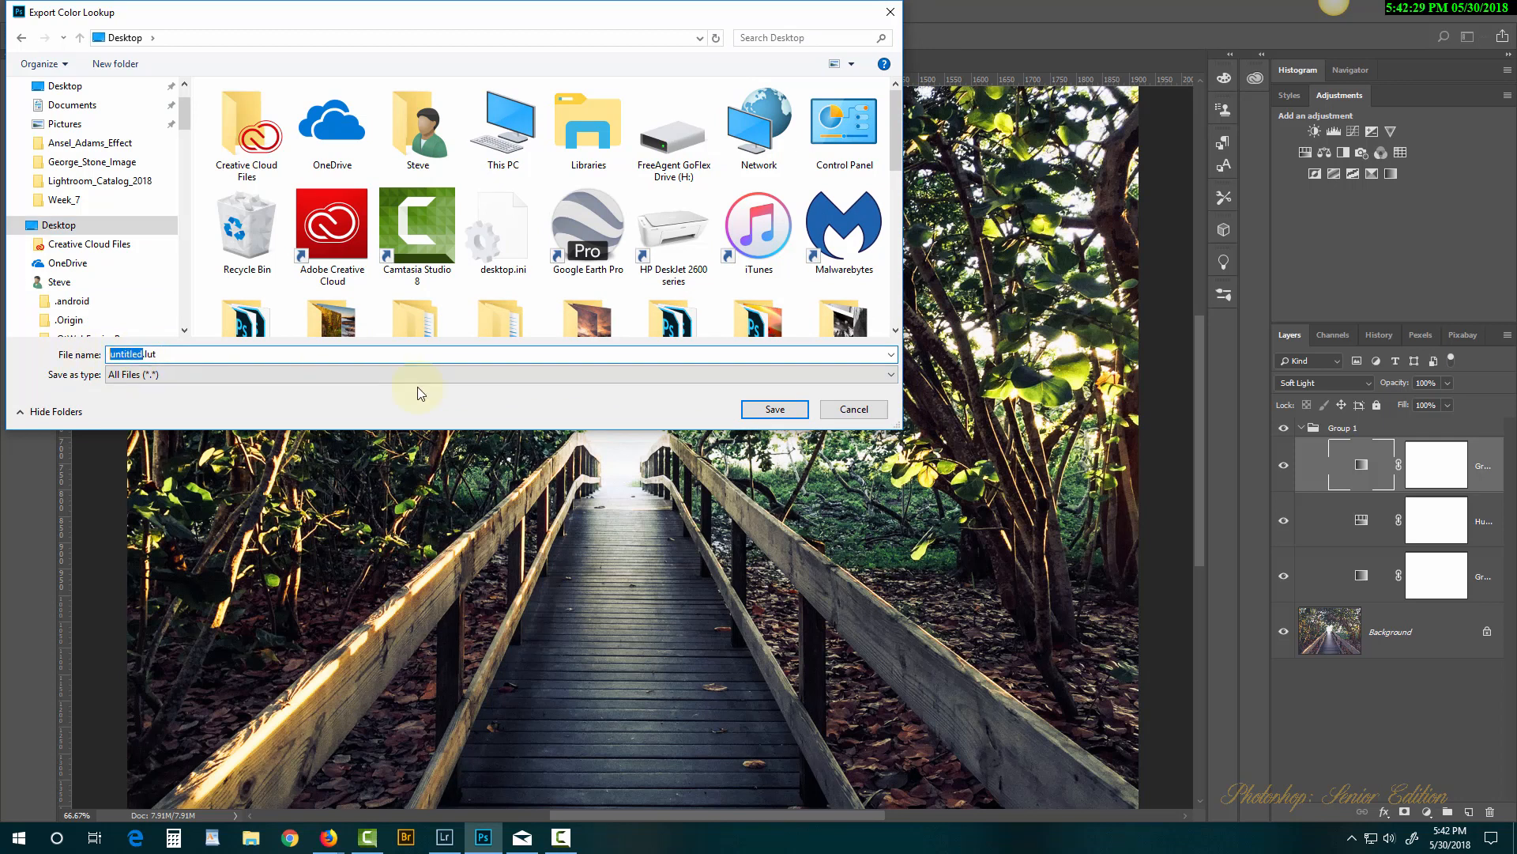
pyautogui.write('t')
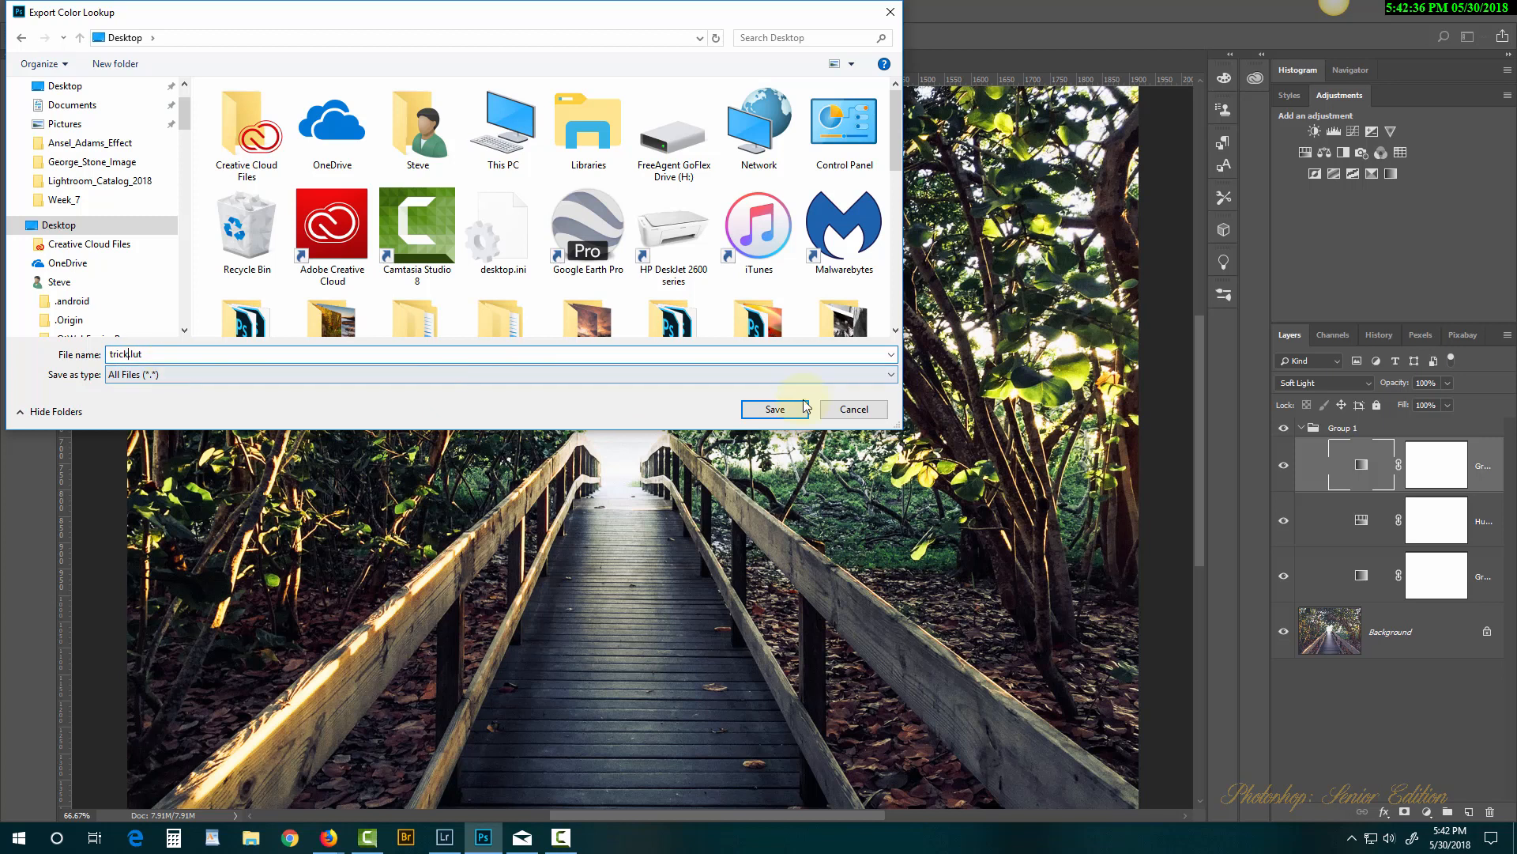
pyautogui.click(776, 409)
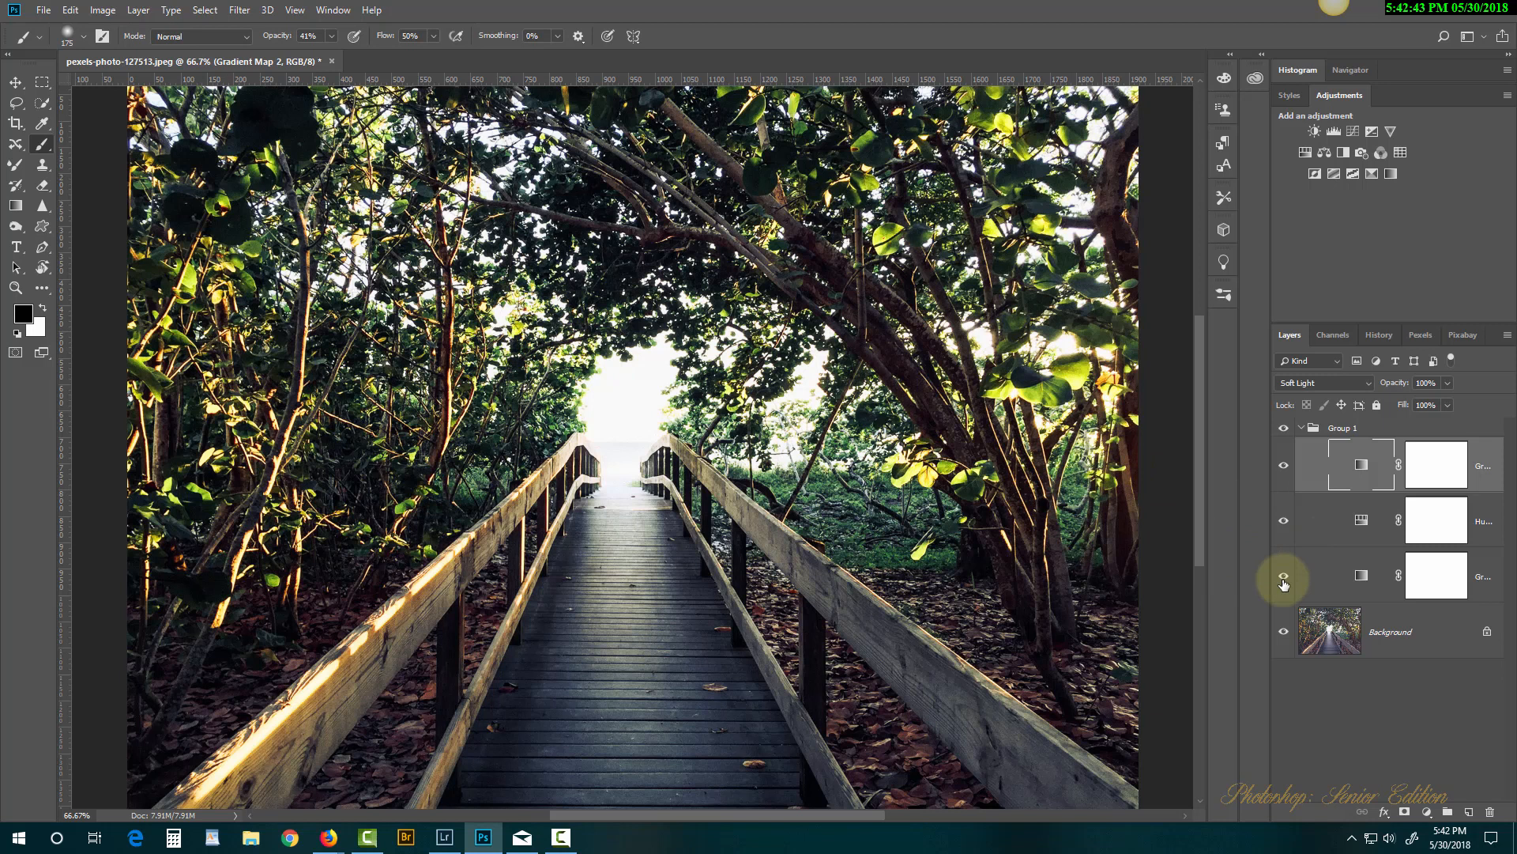
# Group the three adjustment layers inside Group 1, and leave only the Background layer visible.
pyautogui.moveTo(1283, 577); pyautogui.dragTo(1297, 475)
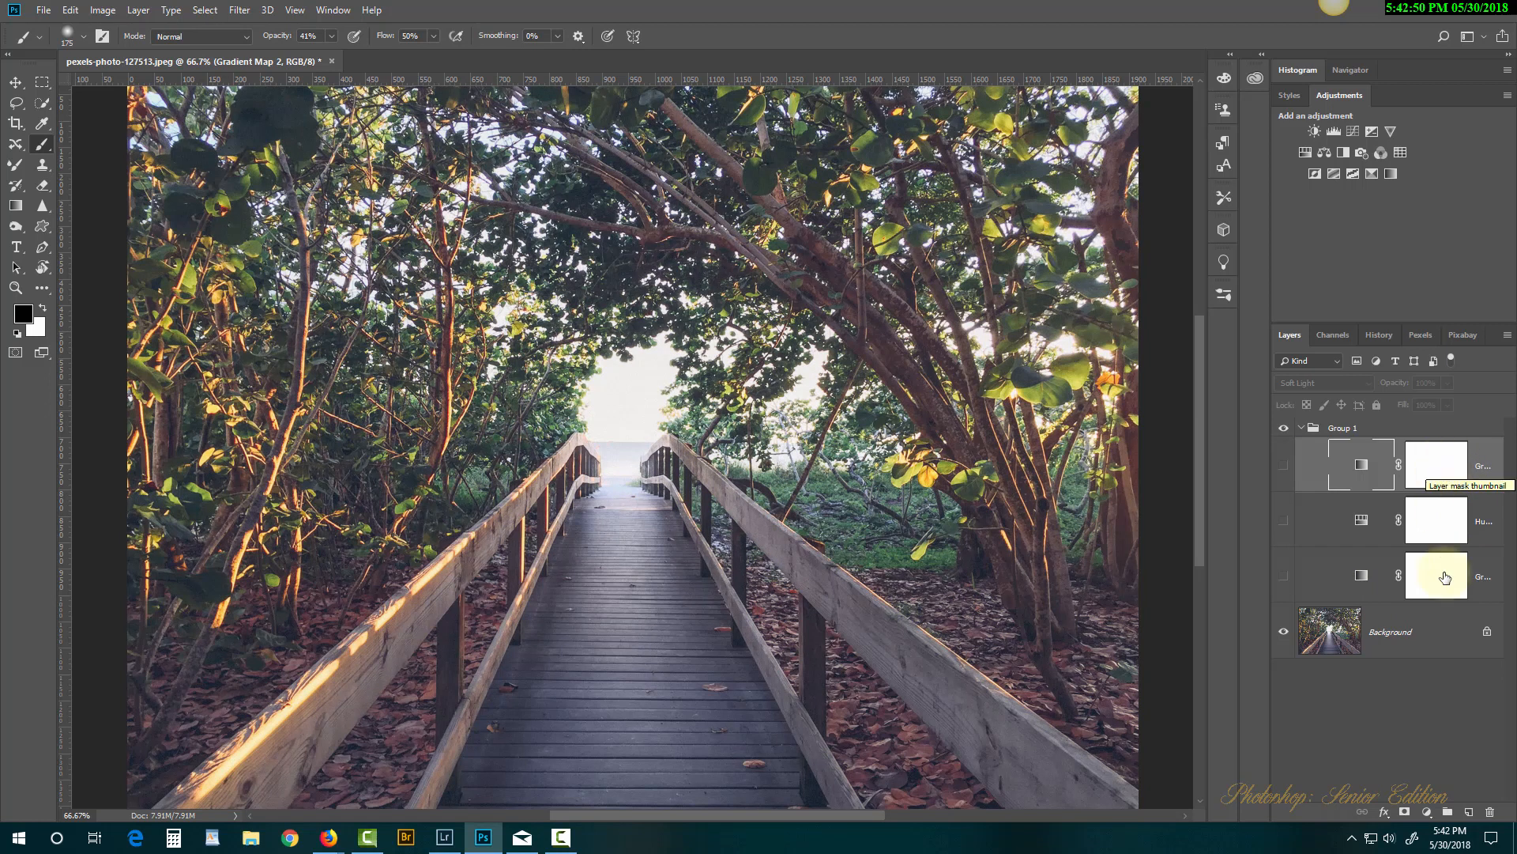
pyautogui.keyDown('shift'); pyautogui.click(1343, 594); pyautogui.keyUp('shift')
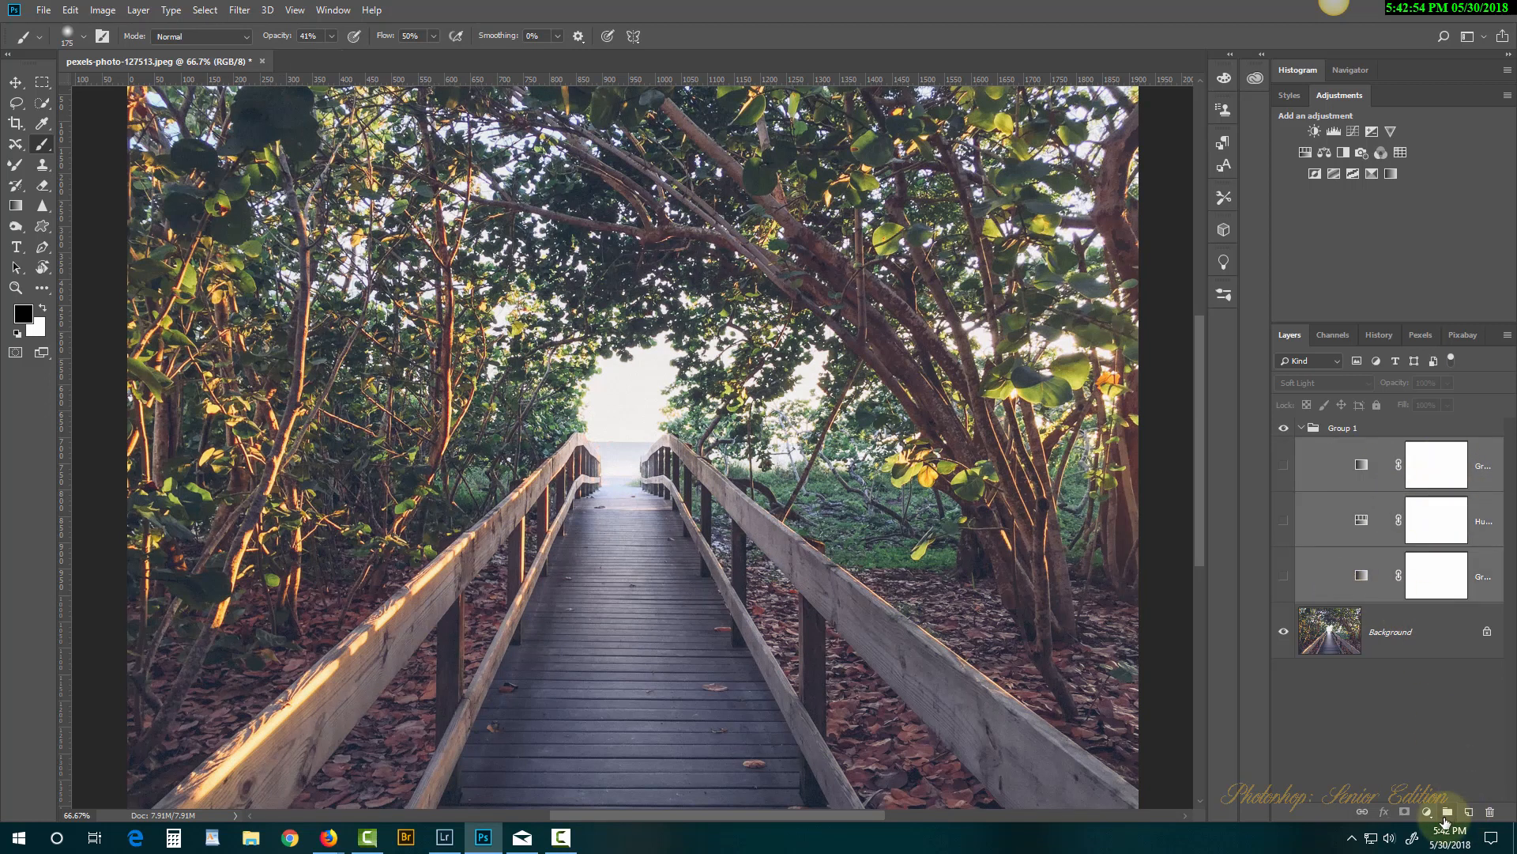
pyautogui.click(1447, 811)
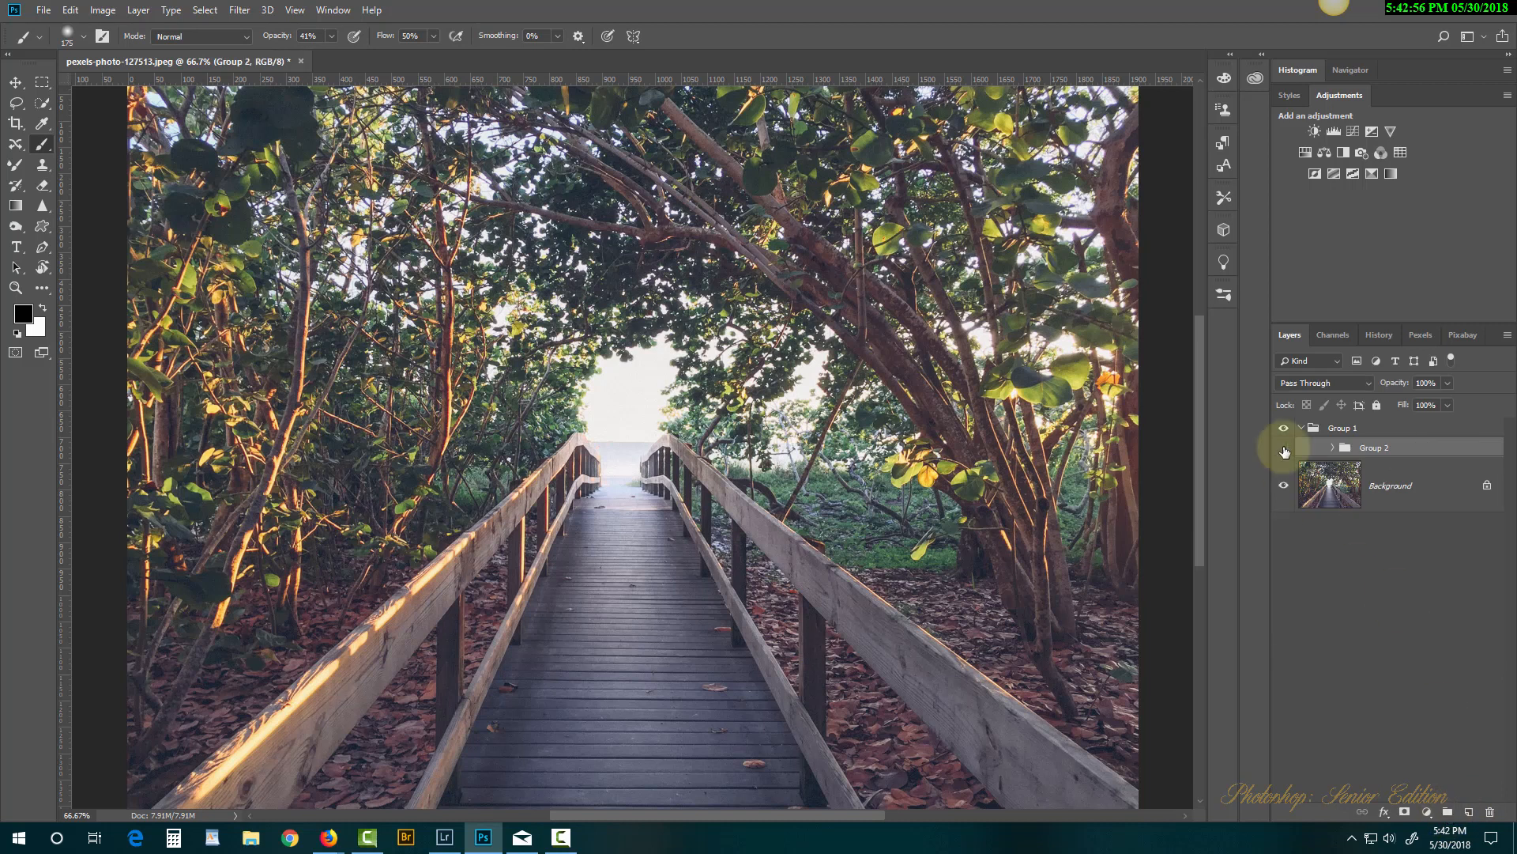
pyautogui.keyDown('alt'); pyautogui.click(1284, 484); pyautogui.keyUp('alt')
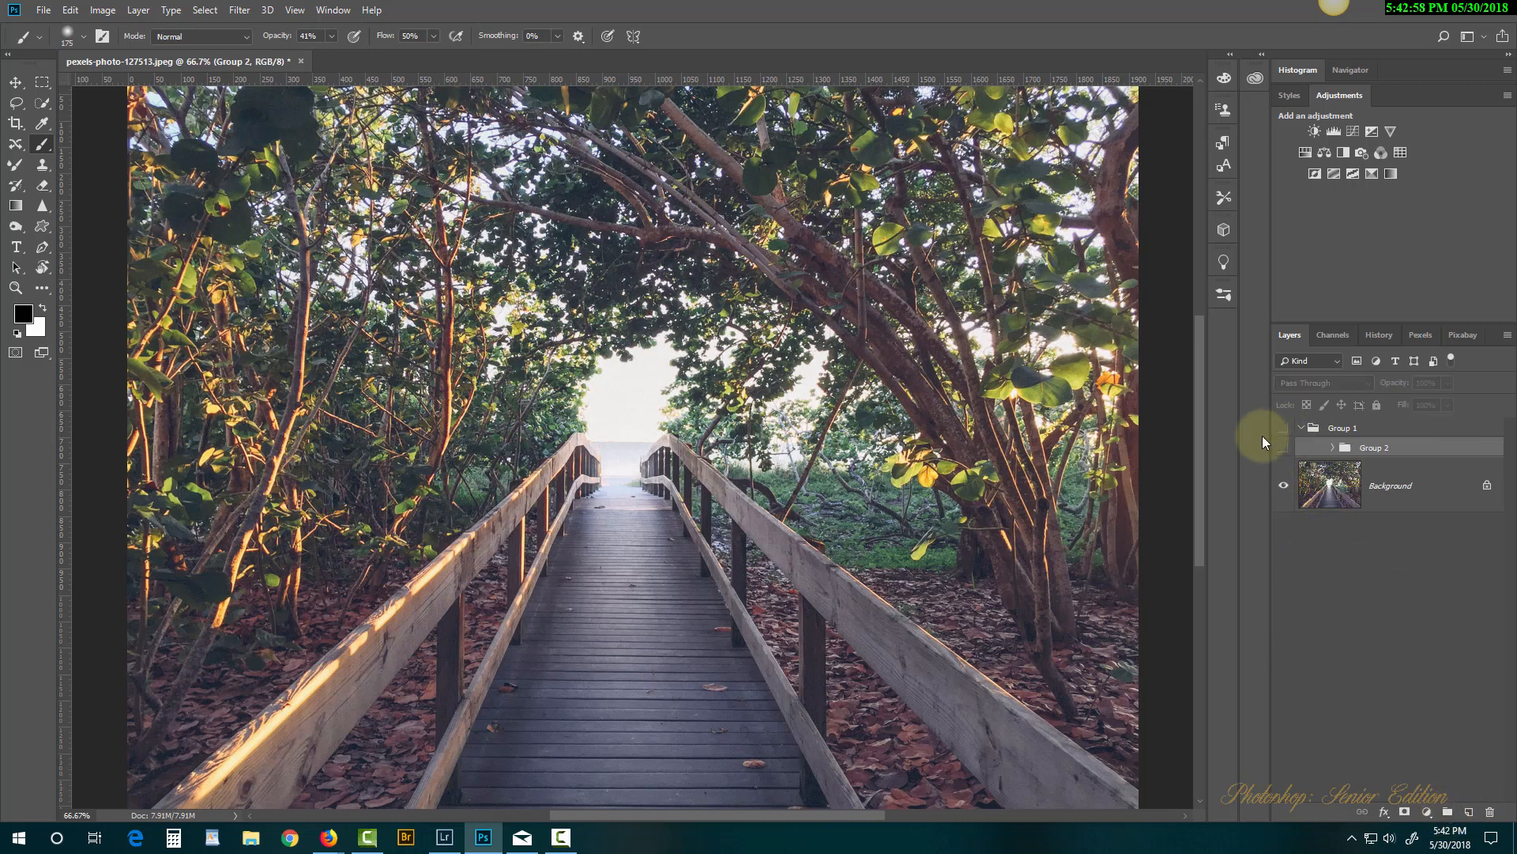
# Start a Color Lookup adjustment on the Background layer and load trick.cube from the Desktop as its 3D LUT.
pyautogui.click(1327, 491)
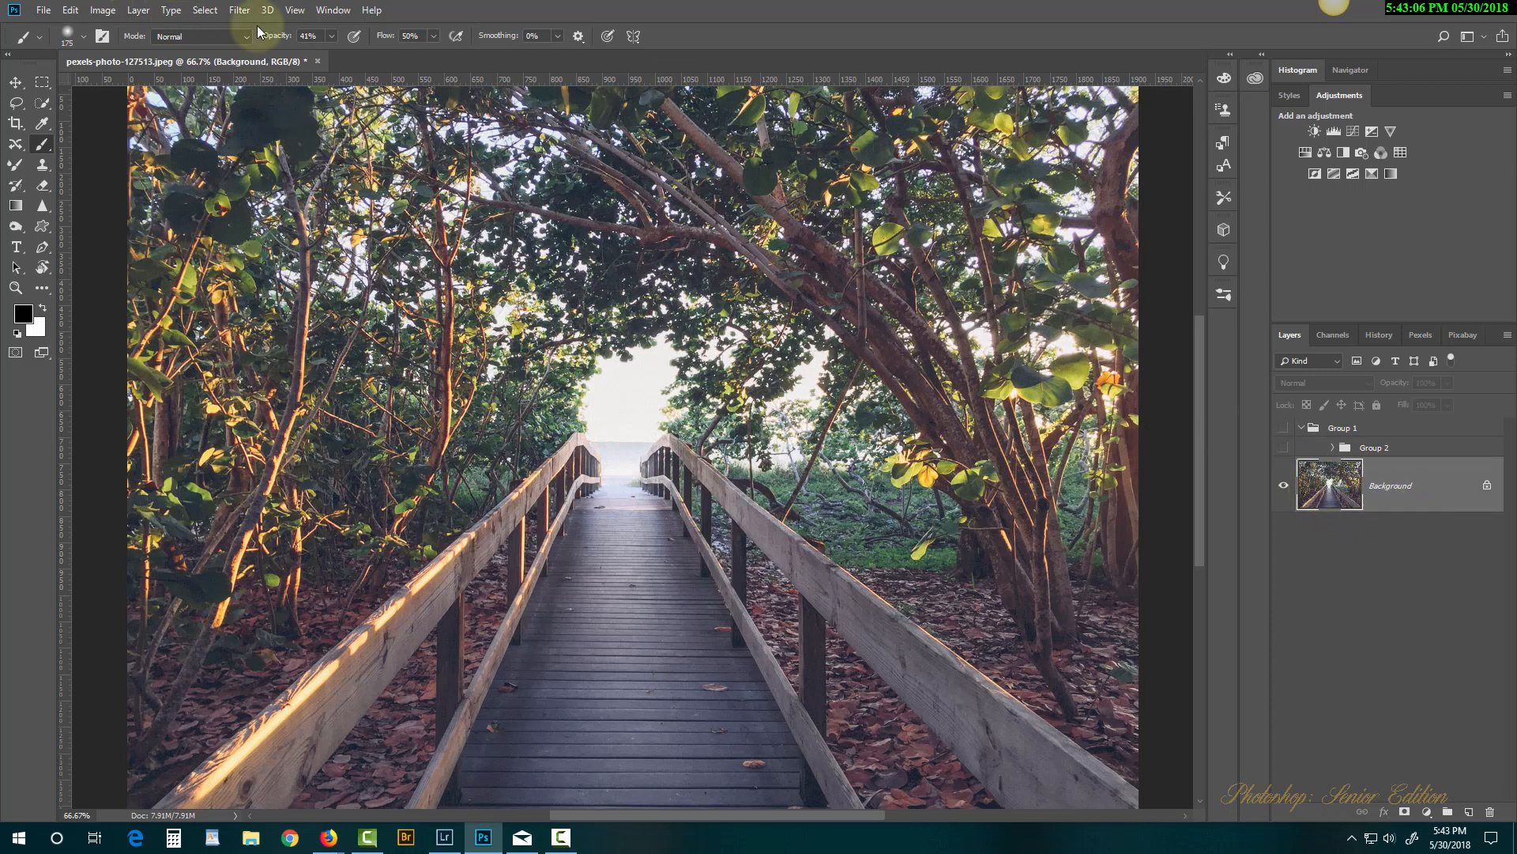
pyautogui.click(96, 13)
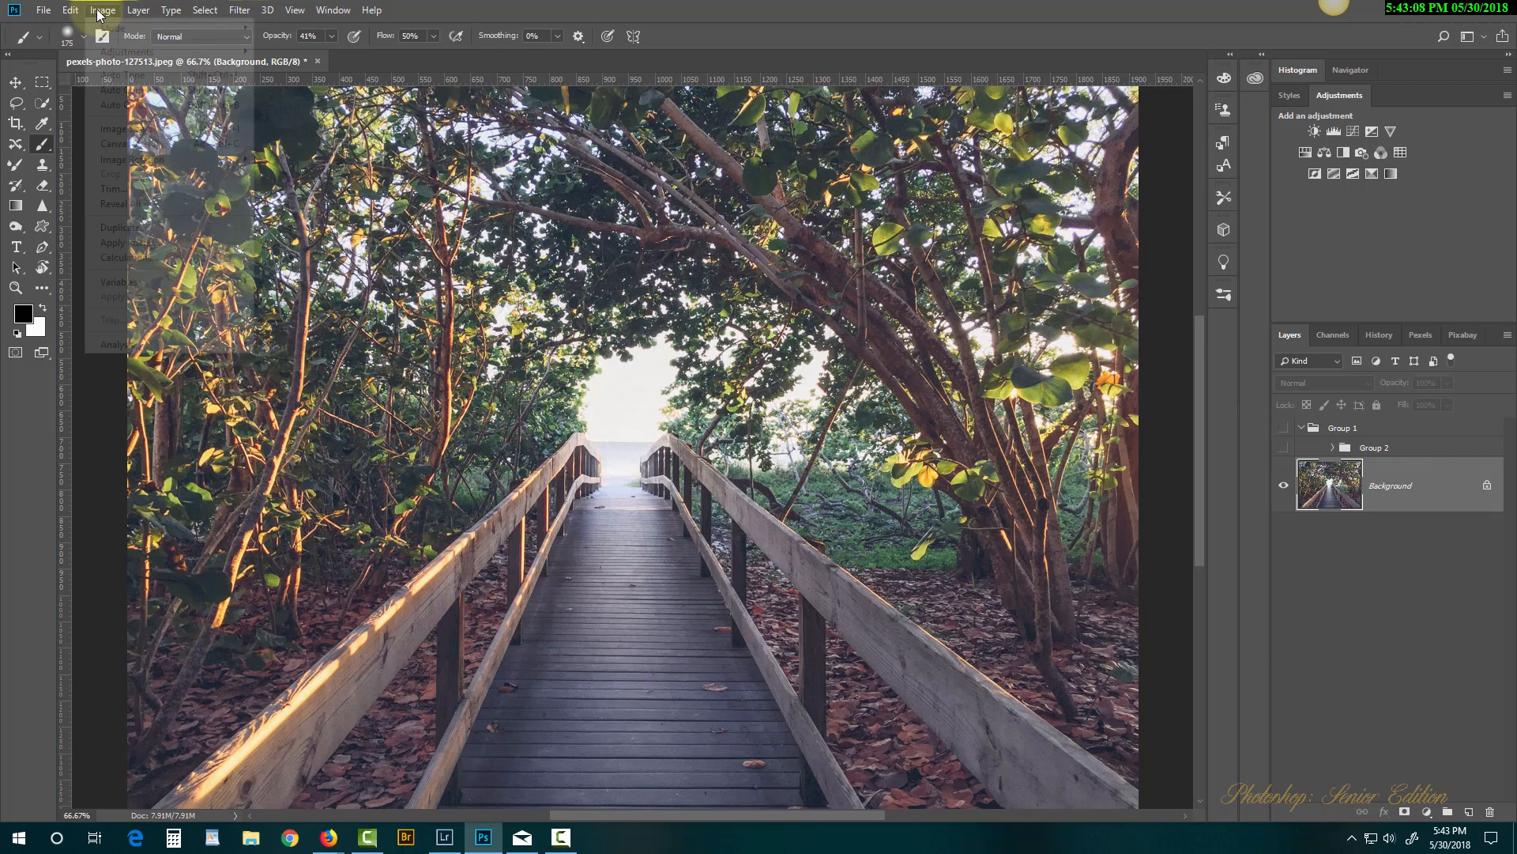
pyautogui.moveTo(122, 56)
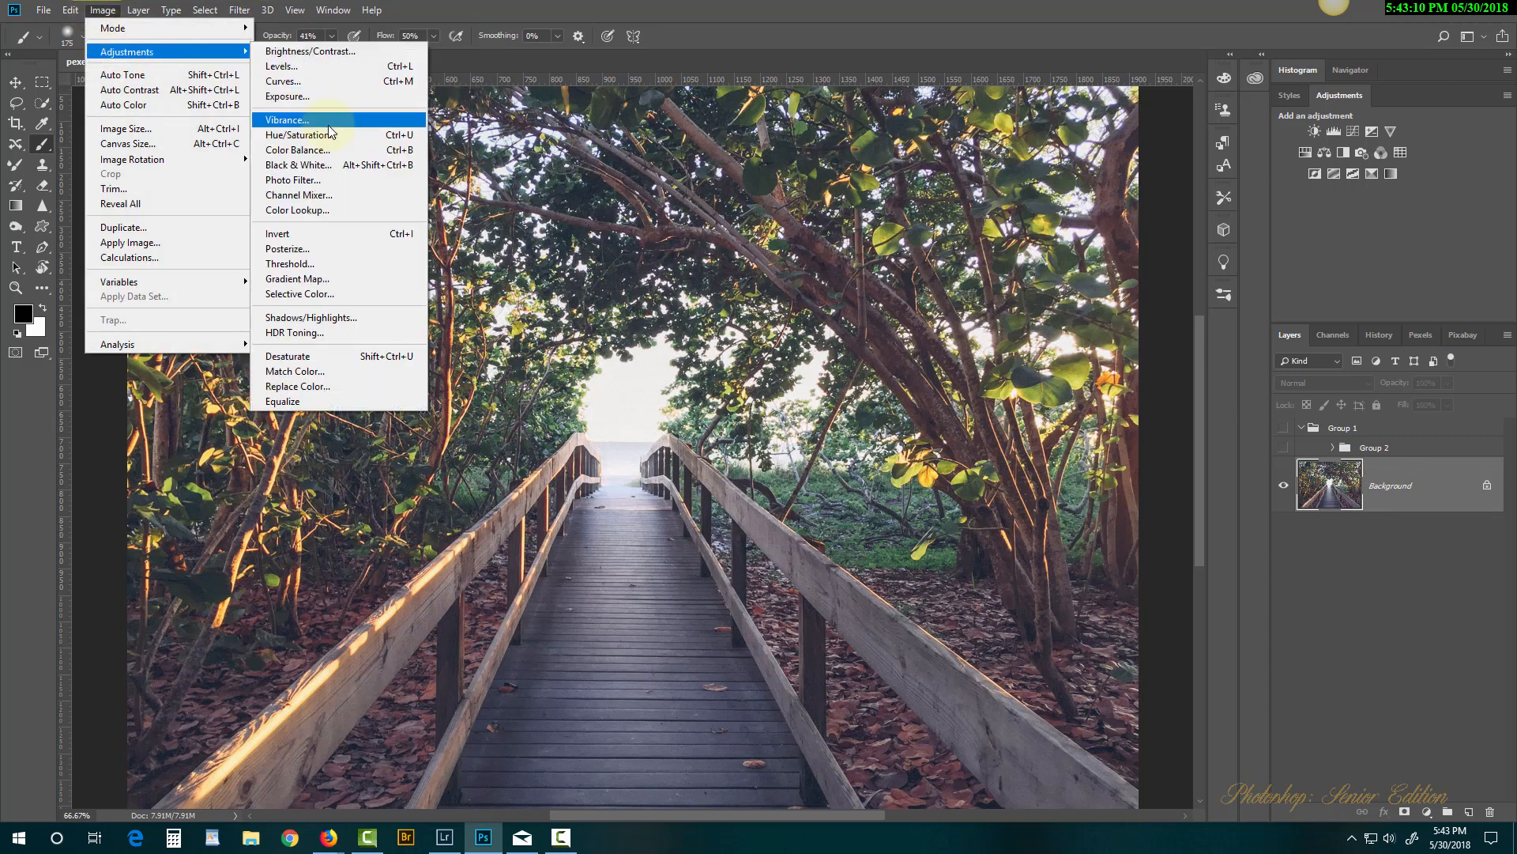
pyautogui.click(343, 210)
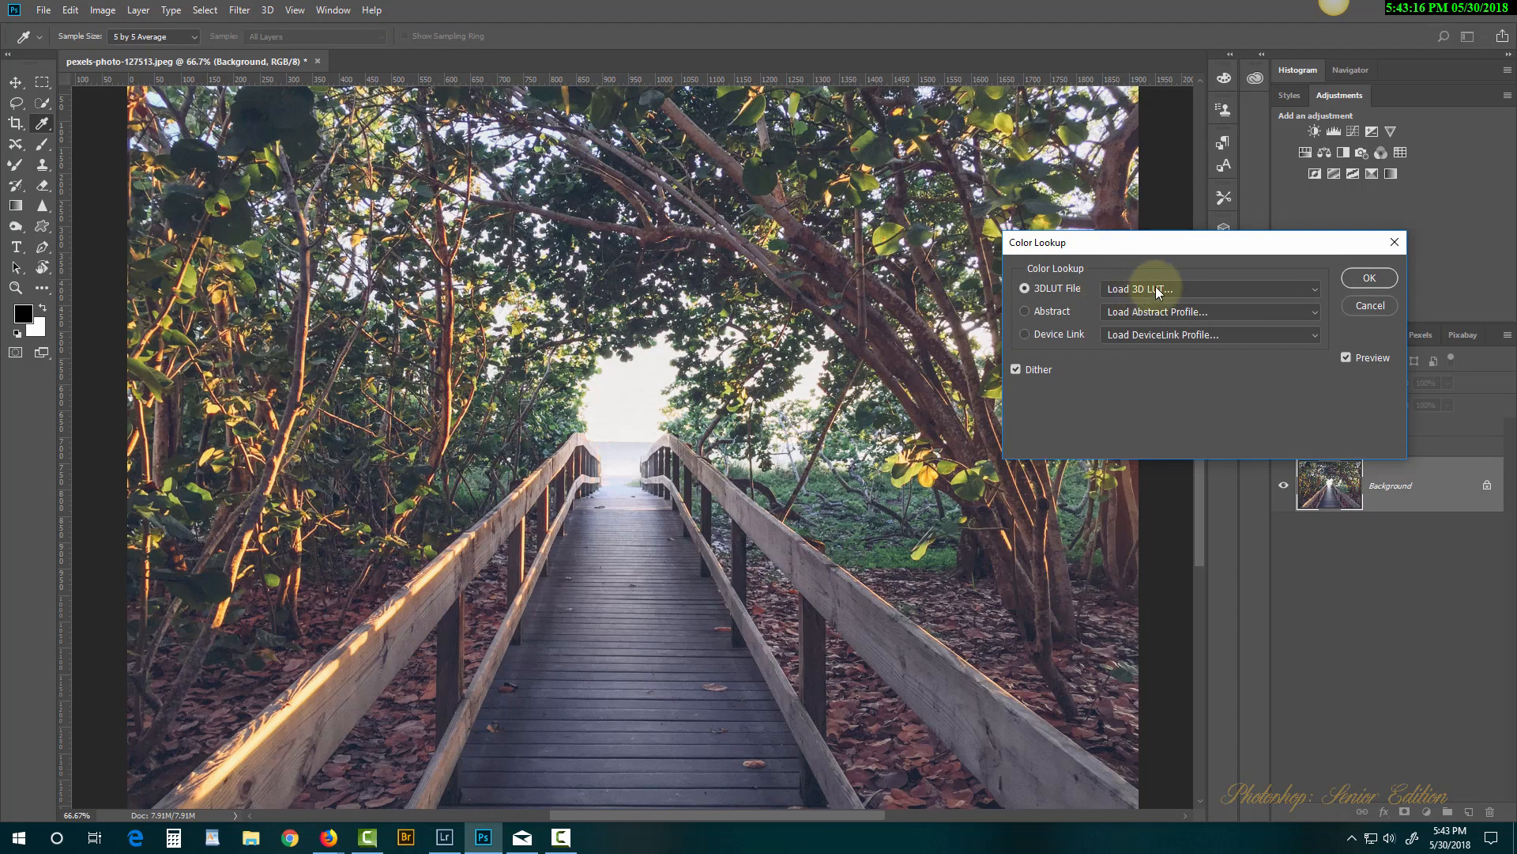
pyautogui.click(1158, 290)
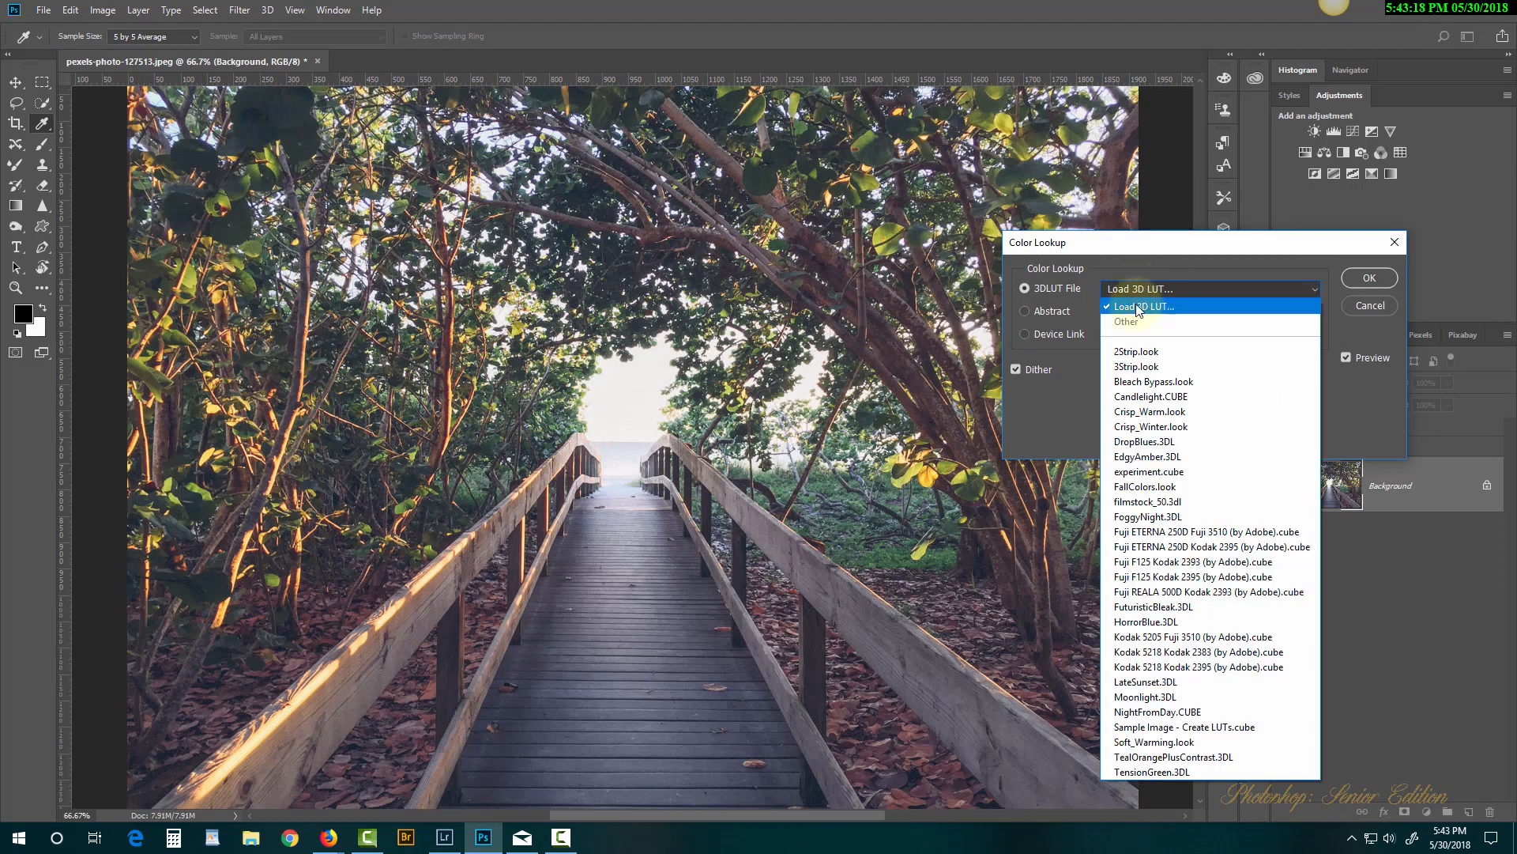
pyautogui.click(1153, 307)
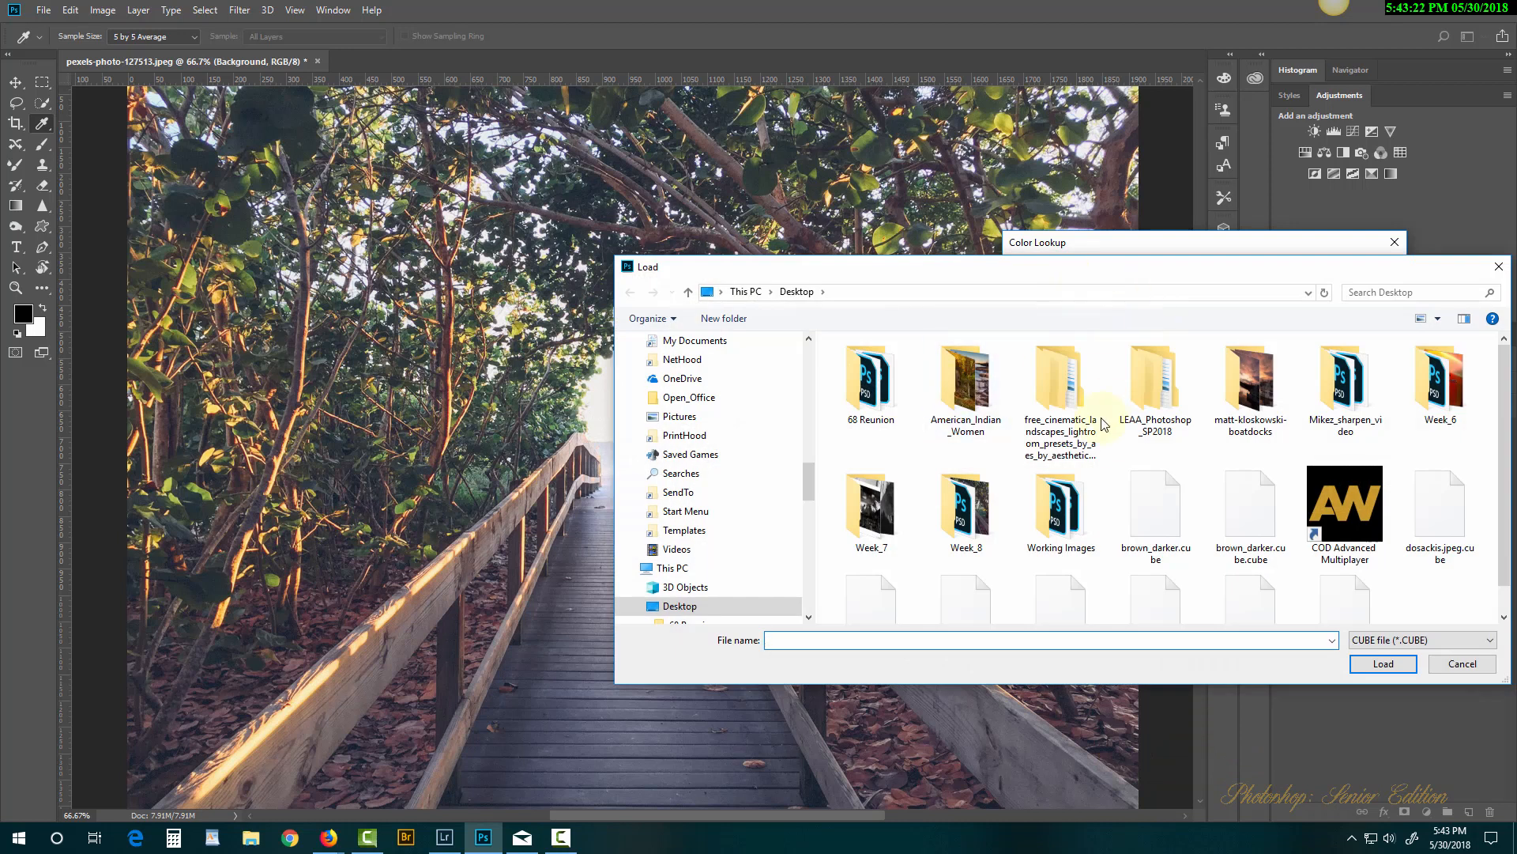
pyautogui.scroll(-1, 1105, 424)
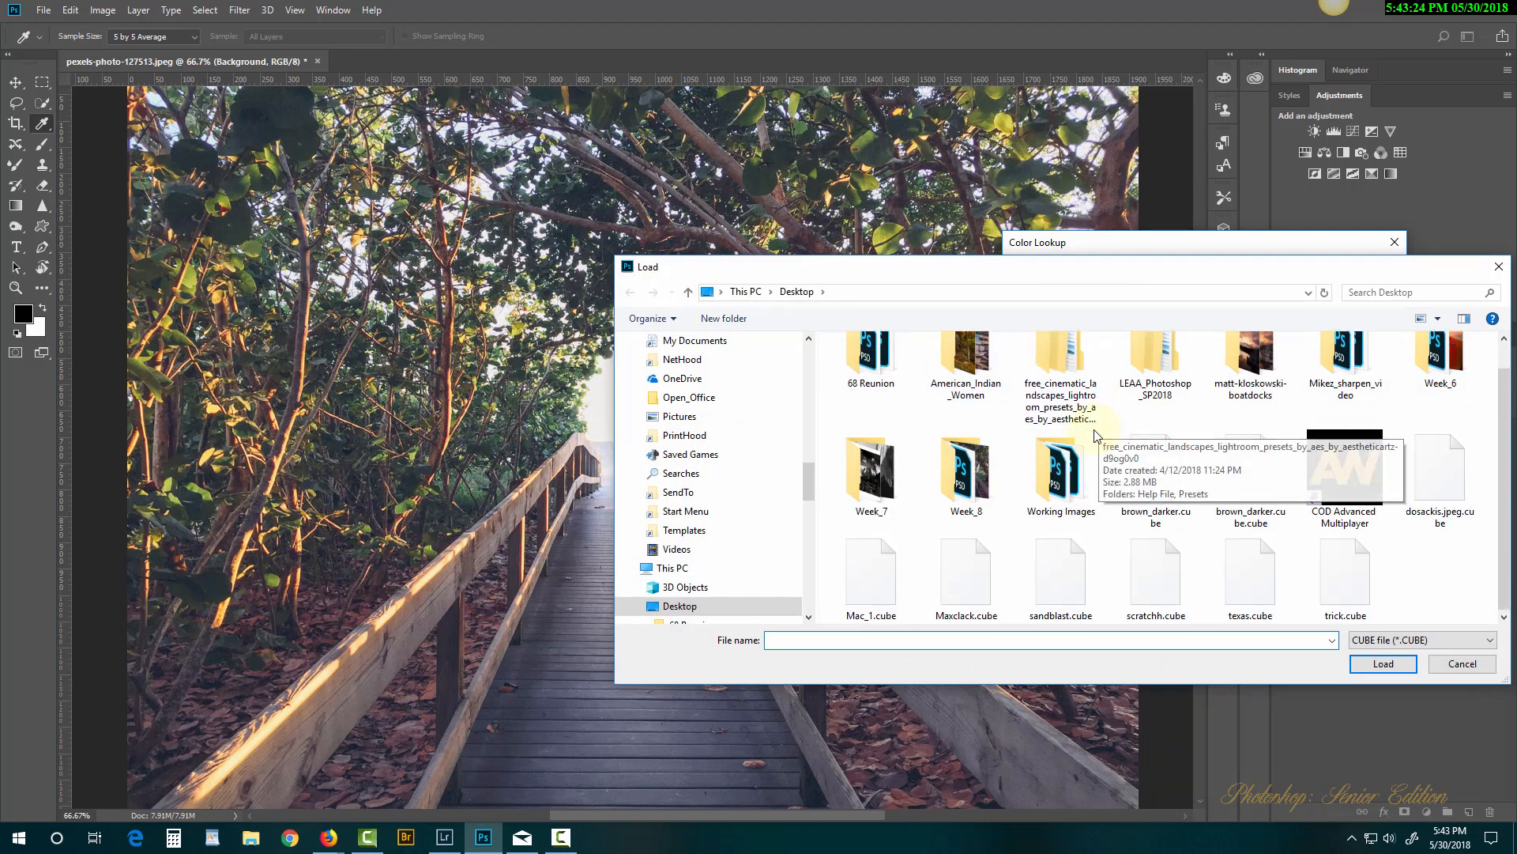
pyautogui.click(1348, 583)
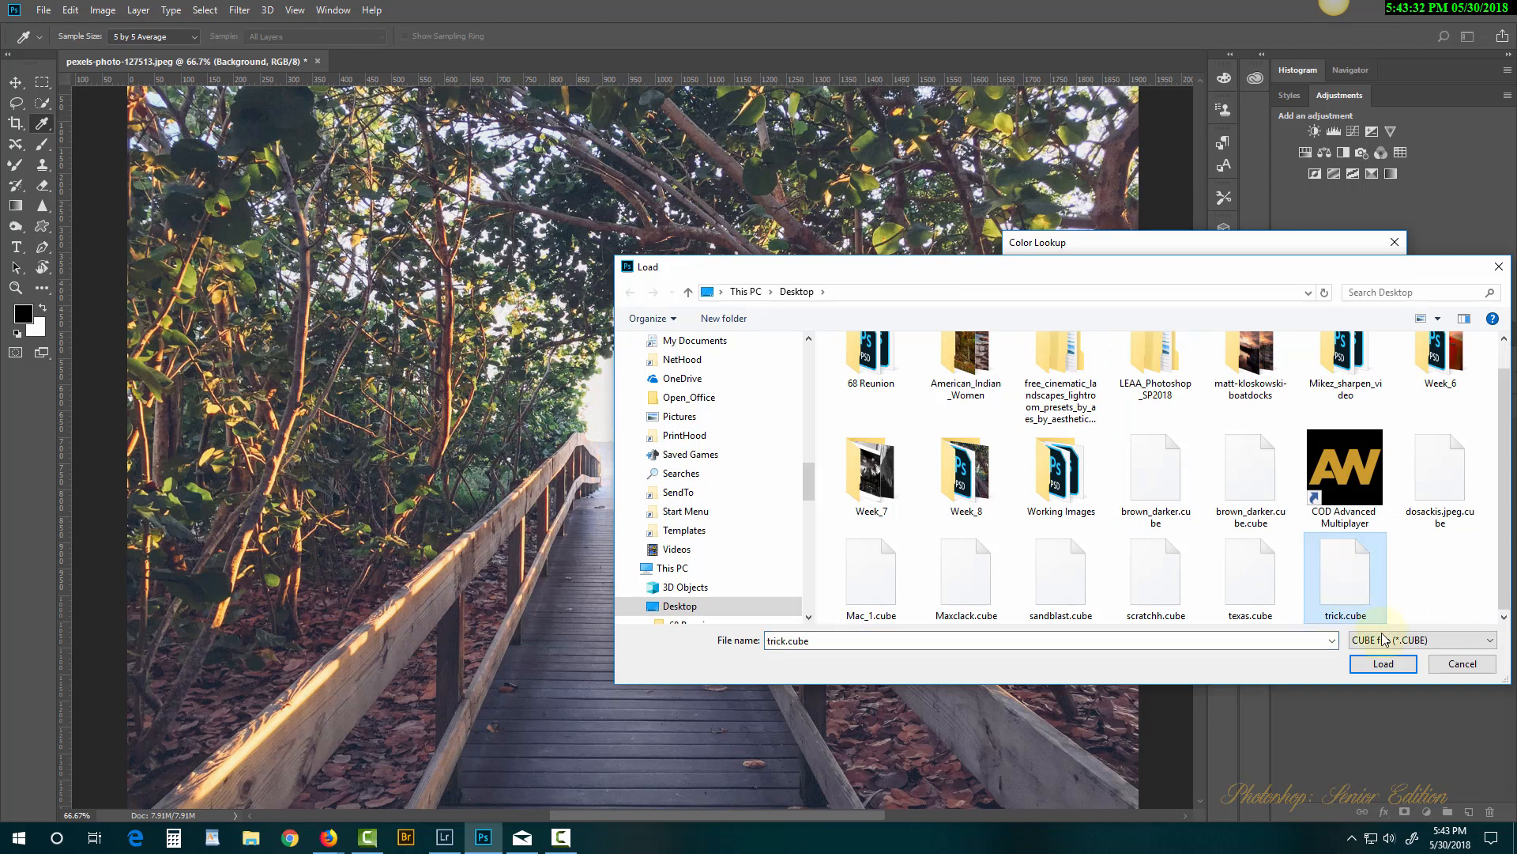
pyautogui.click(1389, 666)
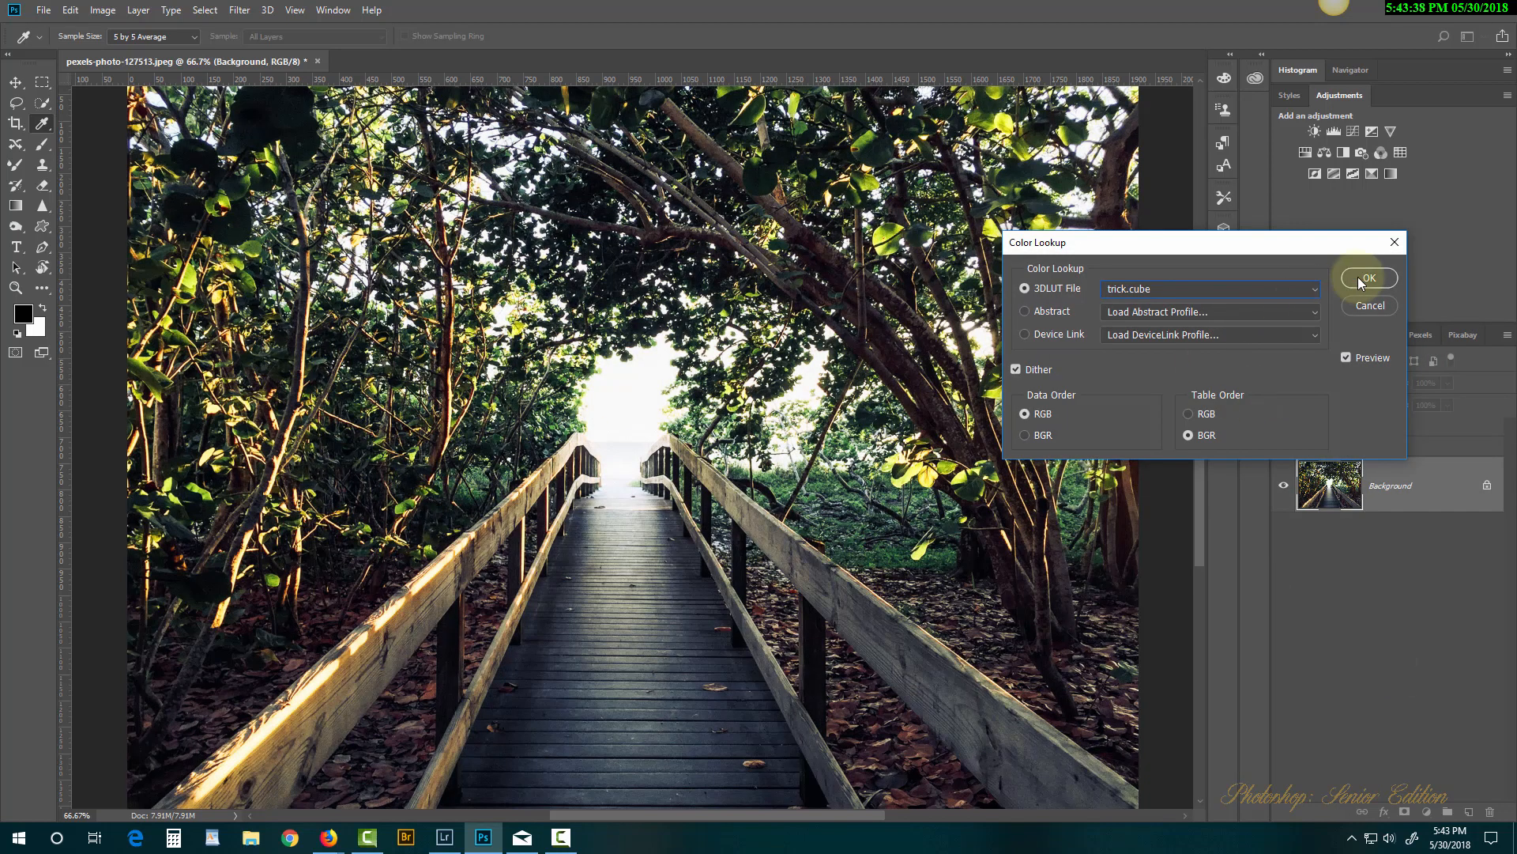
# Compare the photo with the trick.cube lookup preview turned off and on.
pyautogui.click(1345, 359)
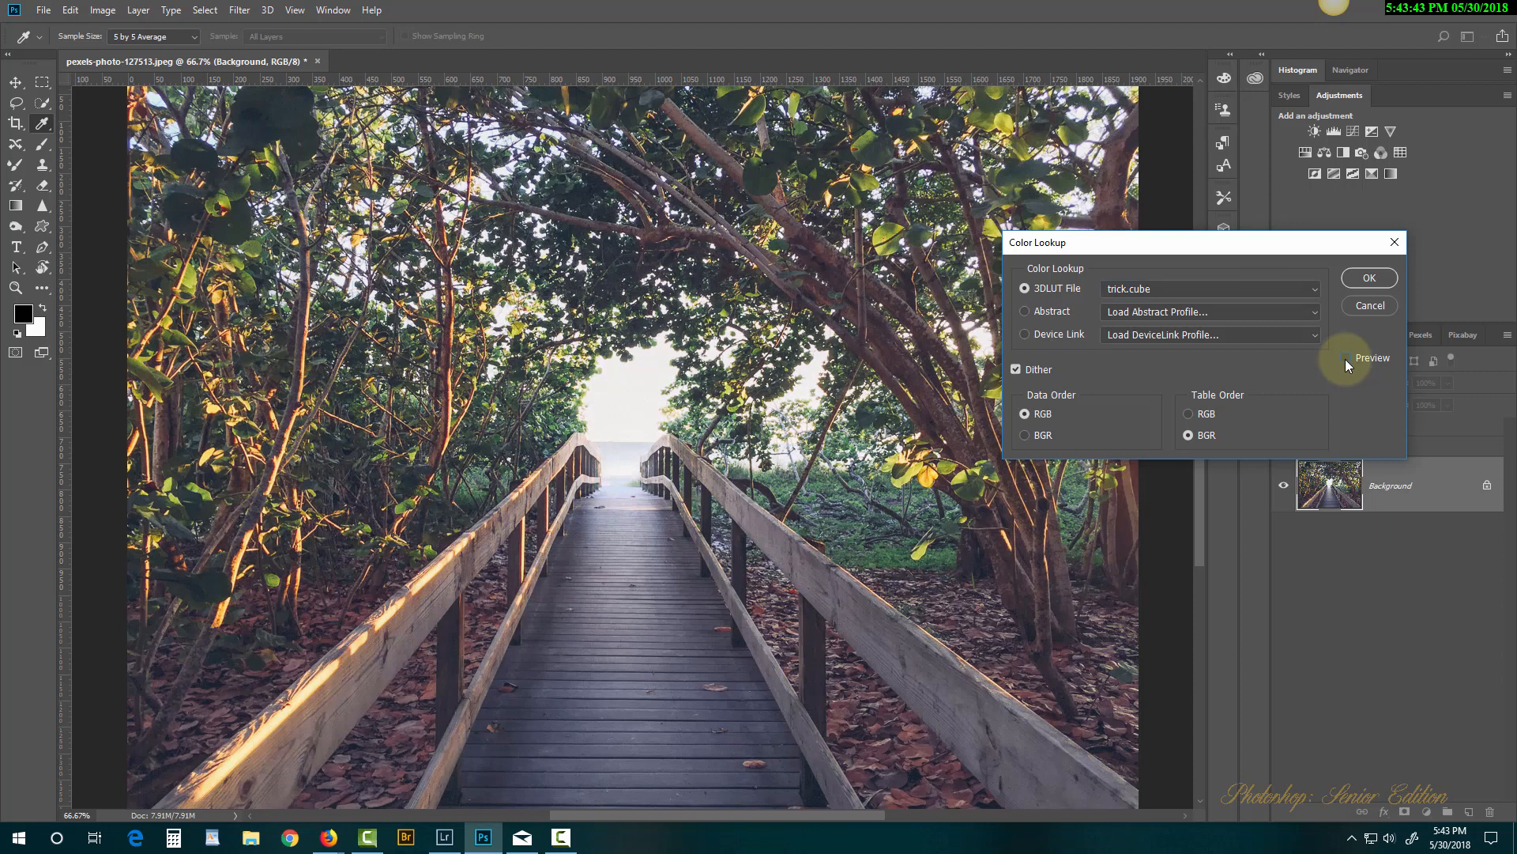
pyautogui.click(1345, 359)
pyautogui.click(1345, 359)
pyautogui.click(1345, 359)
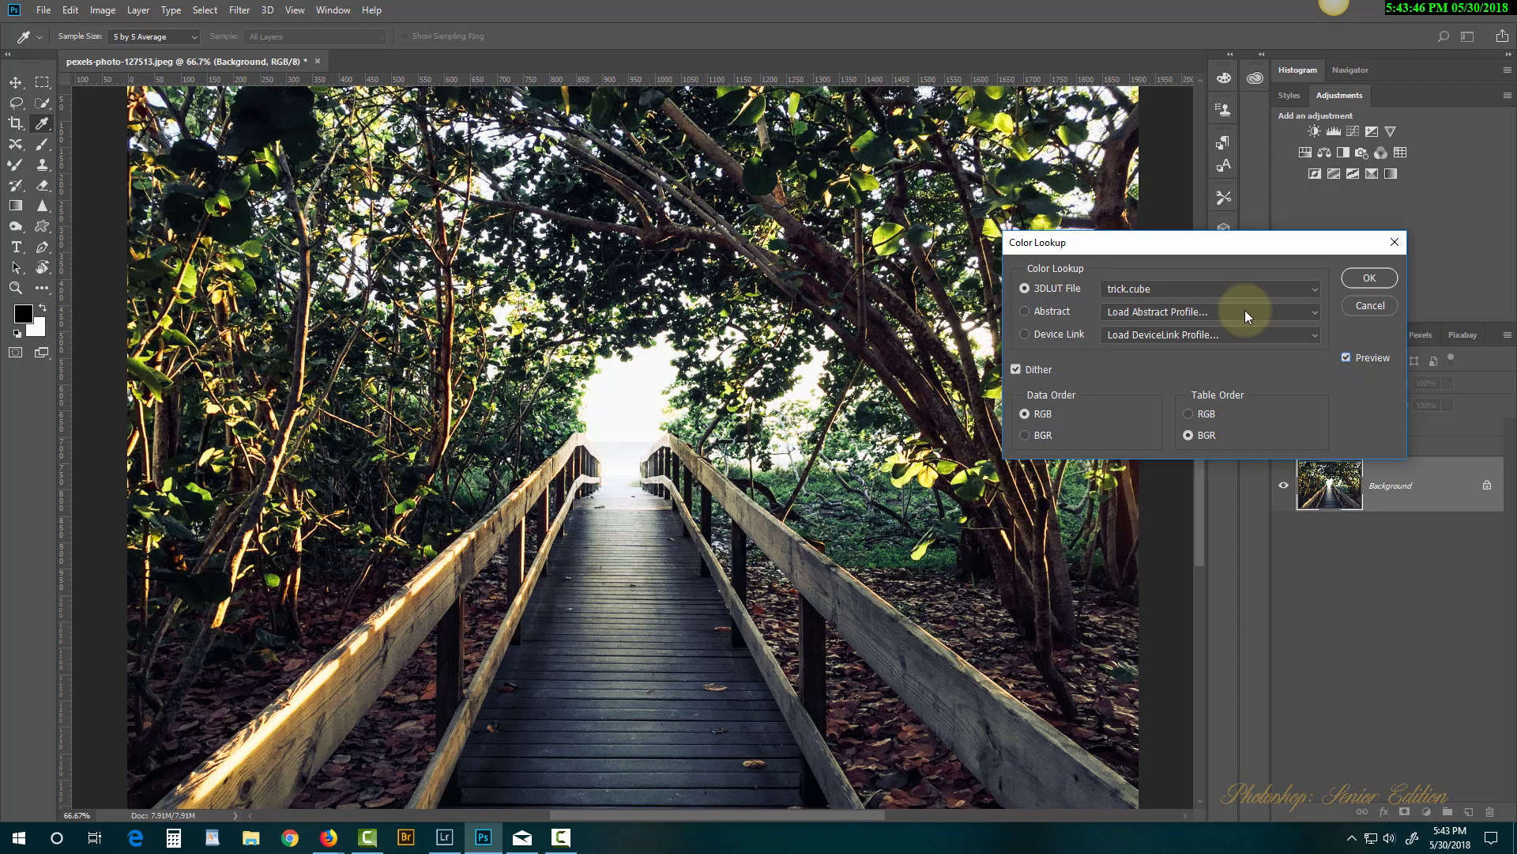
# Replace the loaded 3D LUT with texas.cube from the Desktop.
pyautogui.click(1151, 288)
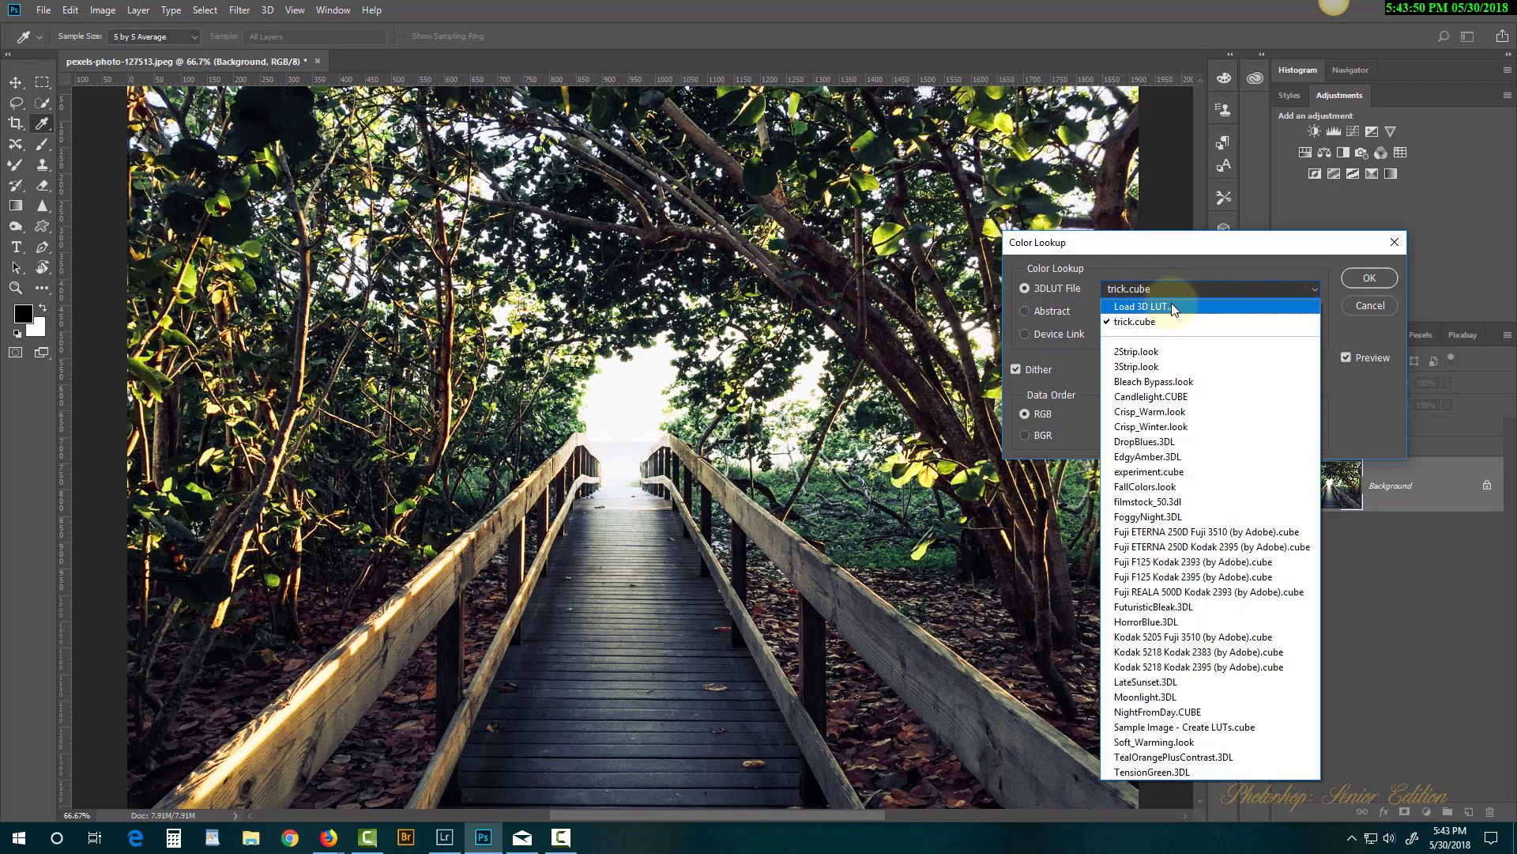
pyautogui.click(1171, 306)
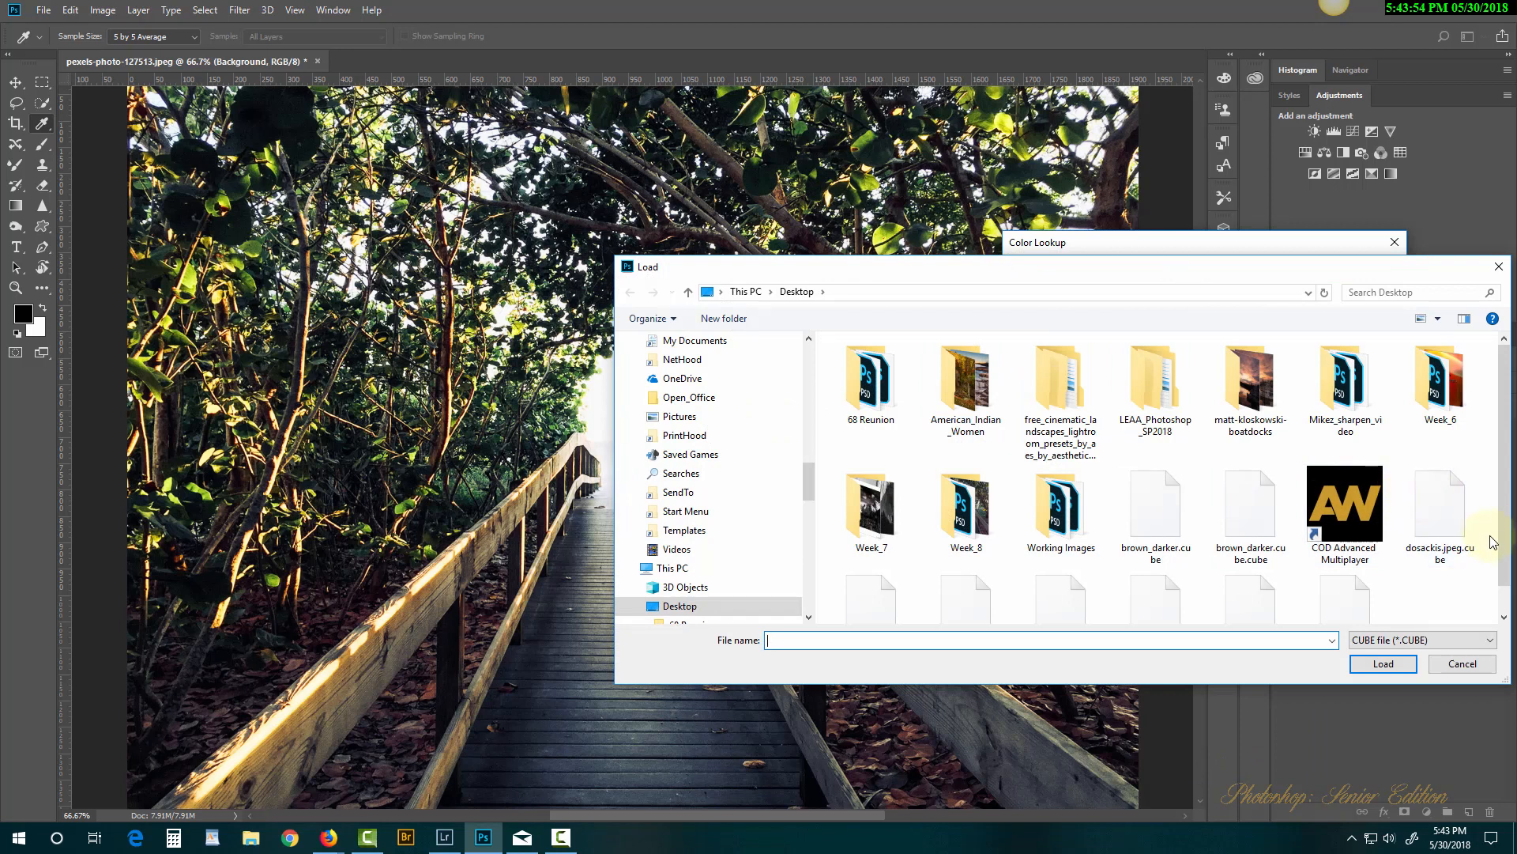
pyautogui.scroll(-1, 1506, 573)
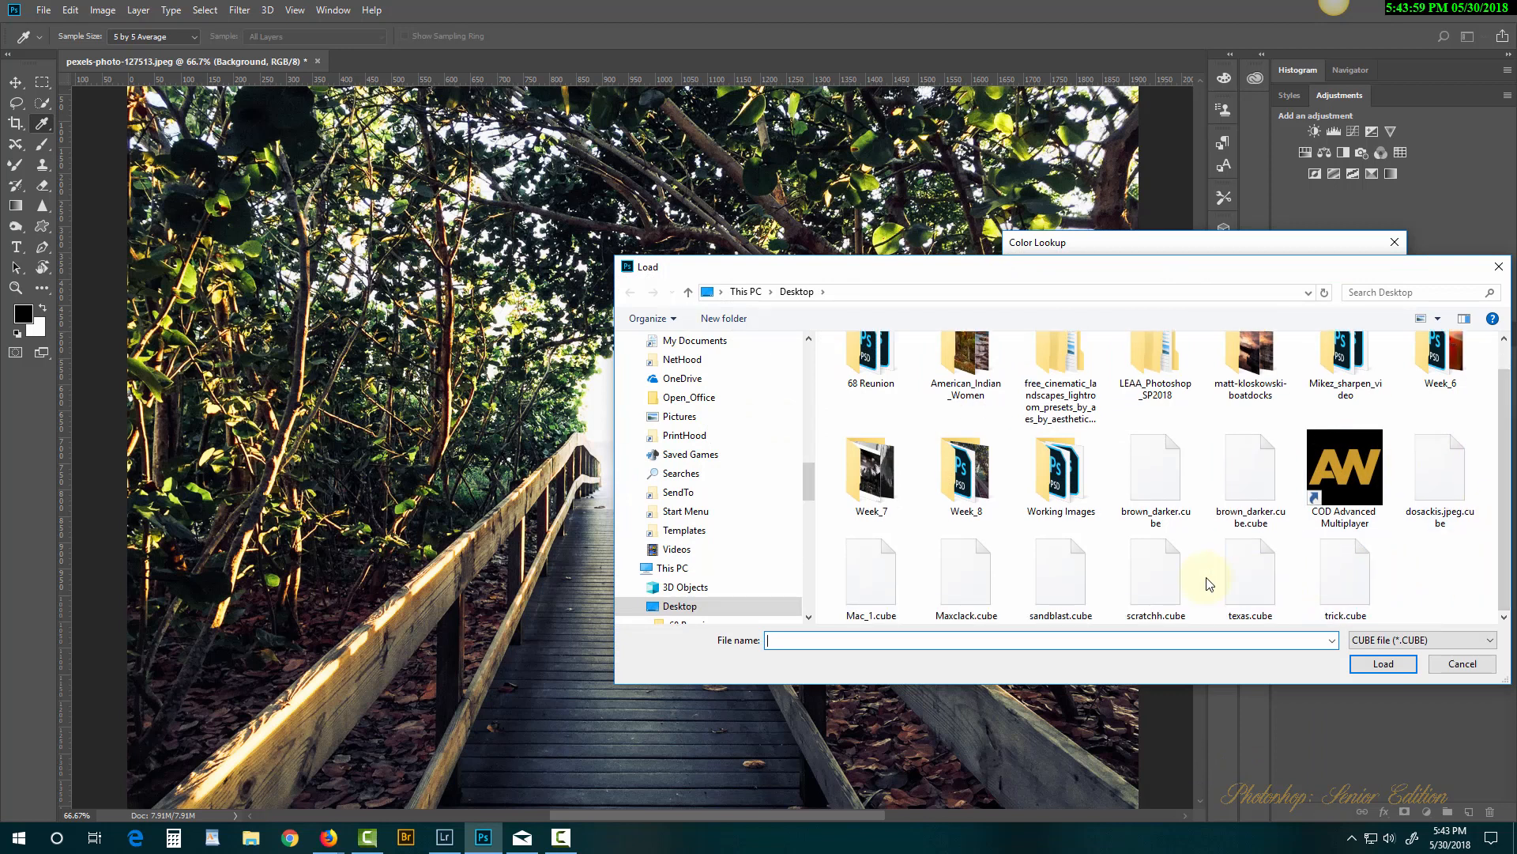
pyautogui.click(1261, 589)
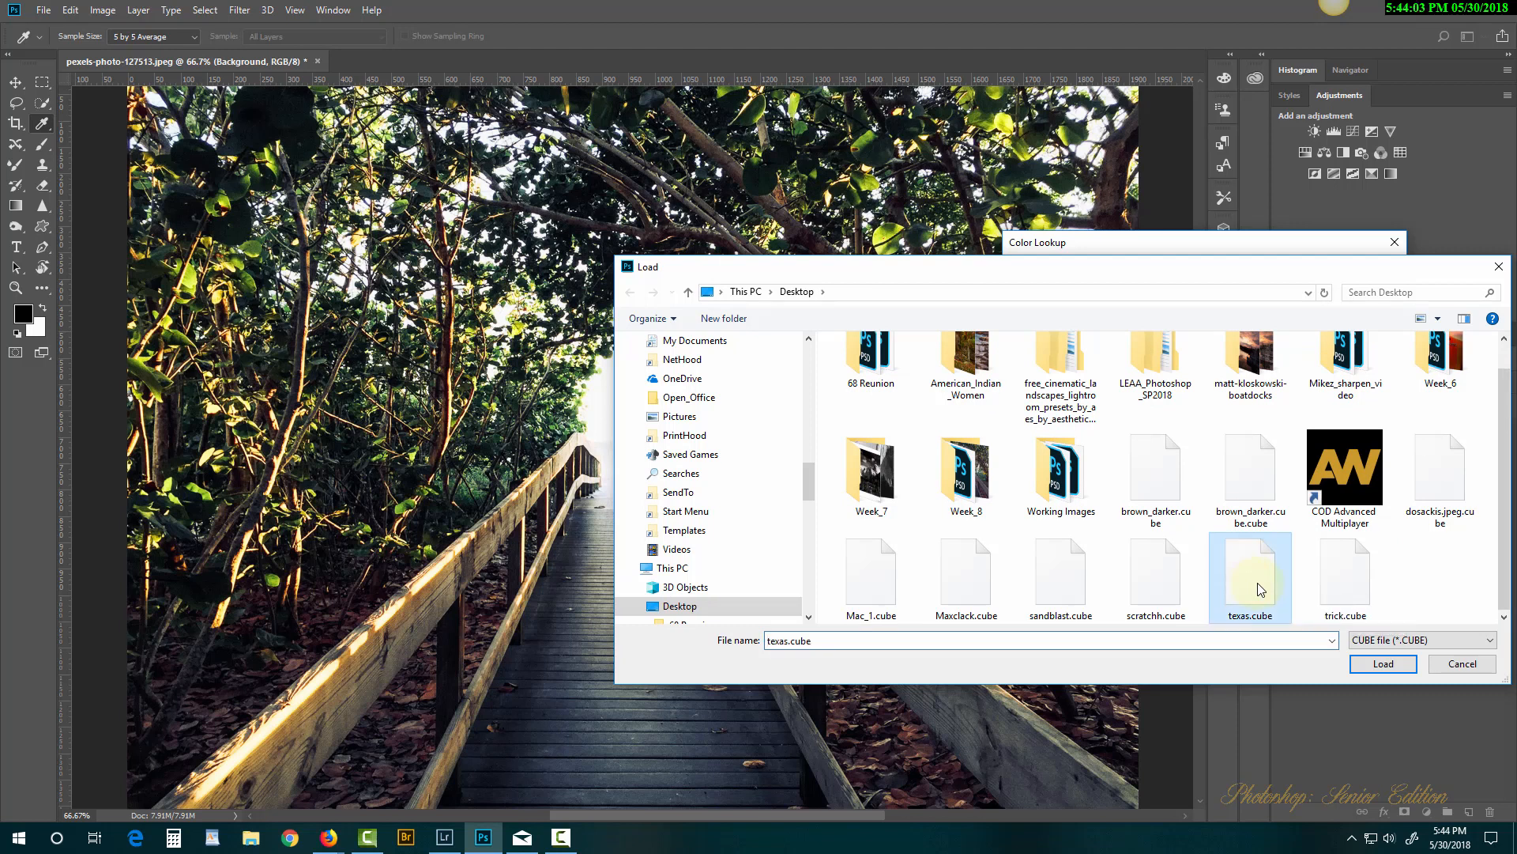
pyautogui.click(1385, 663)
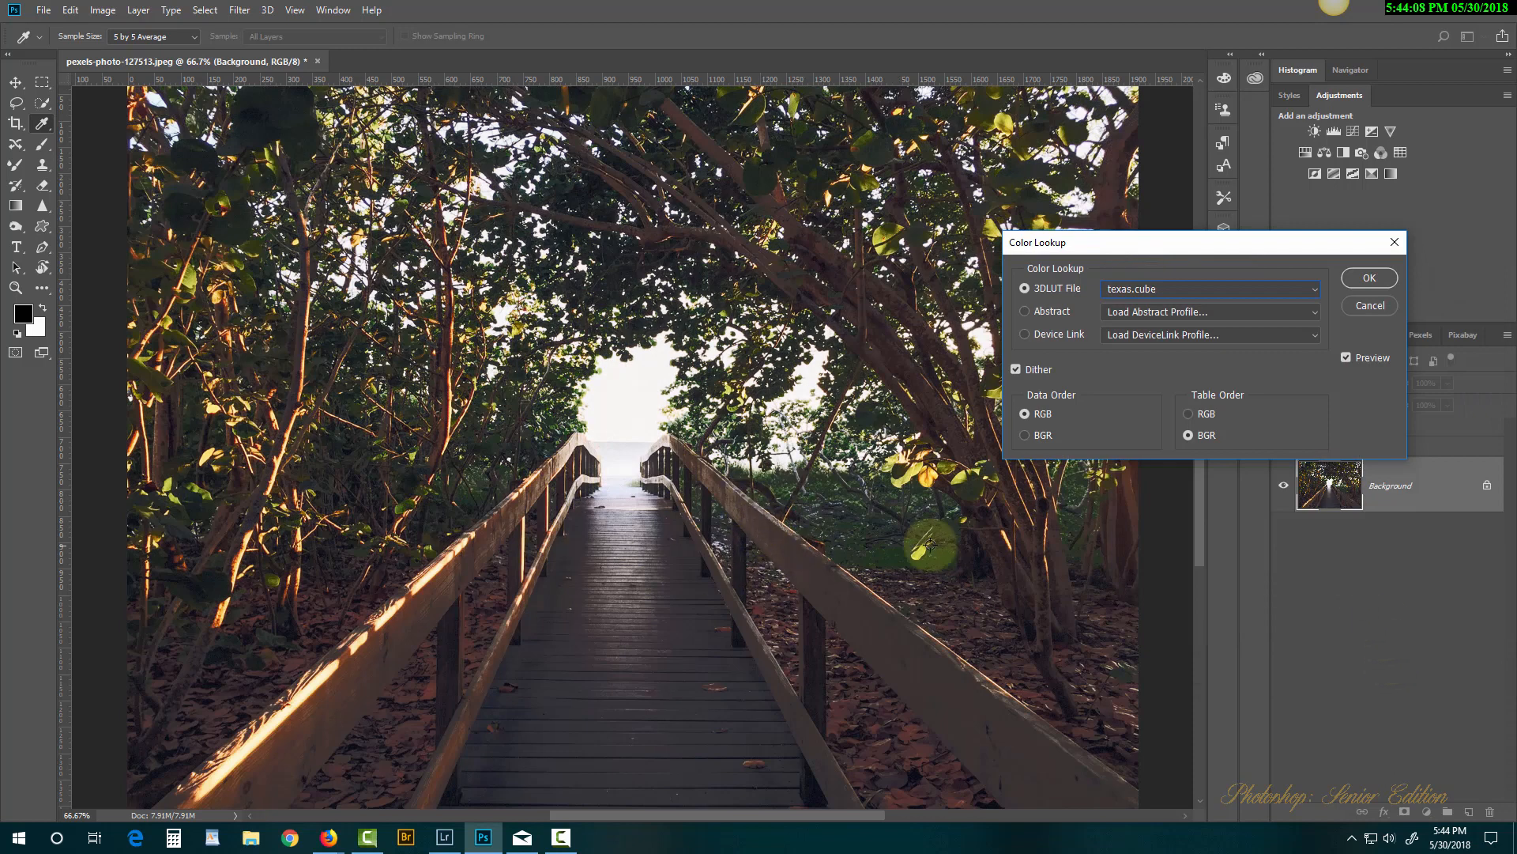
# Replace the loaded 3D LUT with Mac_1.cube from the Desktop and apply the Color Lookup to the Background layer.
pyautogui.click(1134, 292)
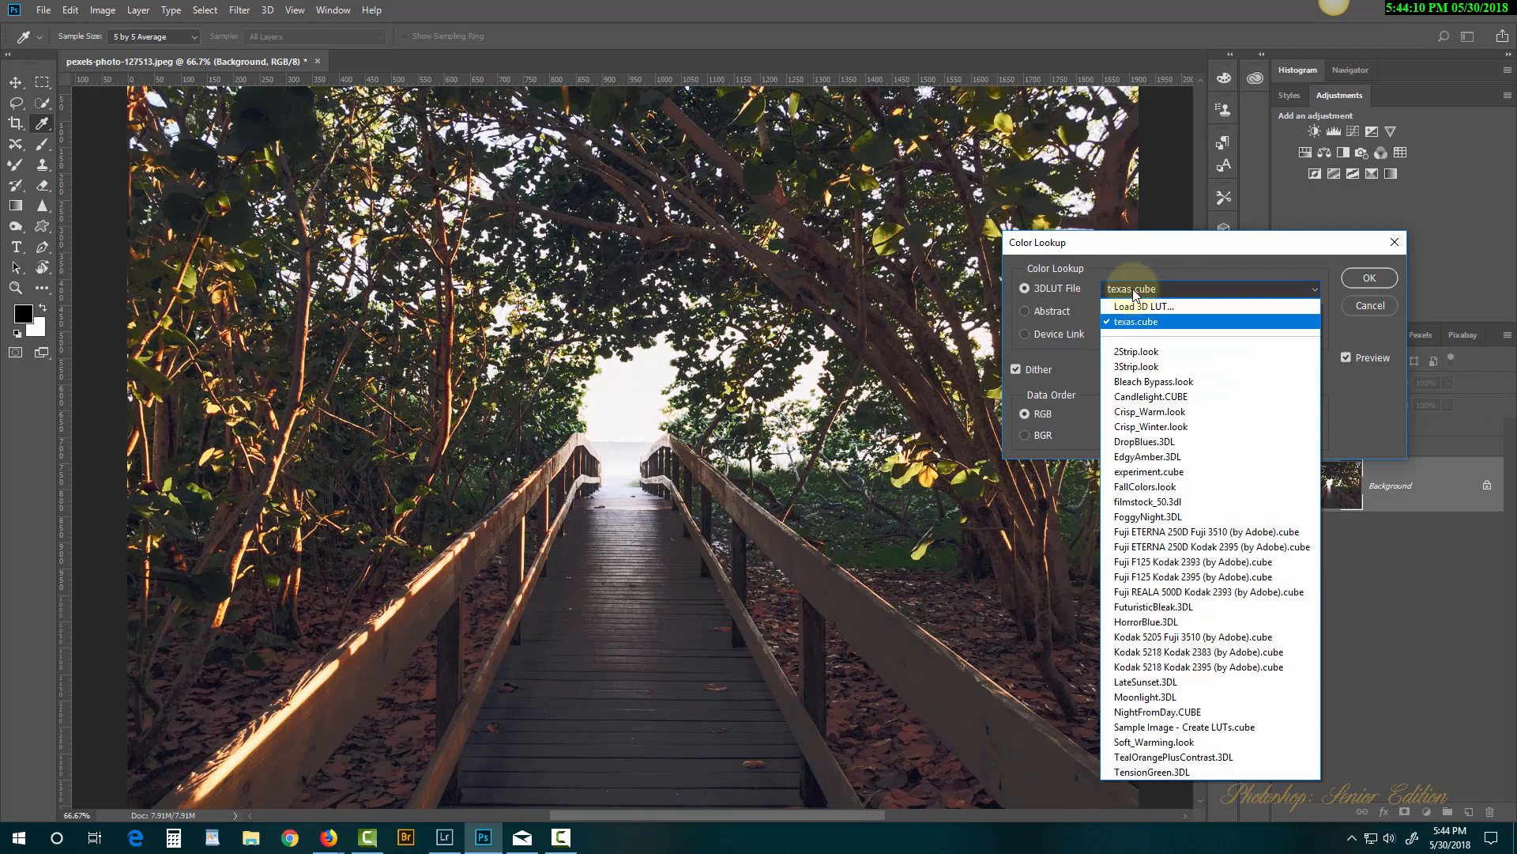
pyautogui.click(1137, 308)
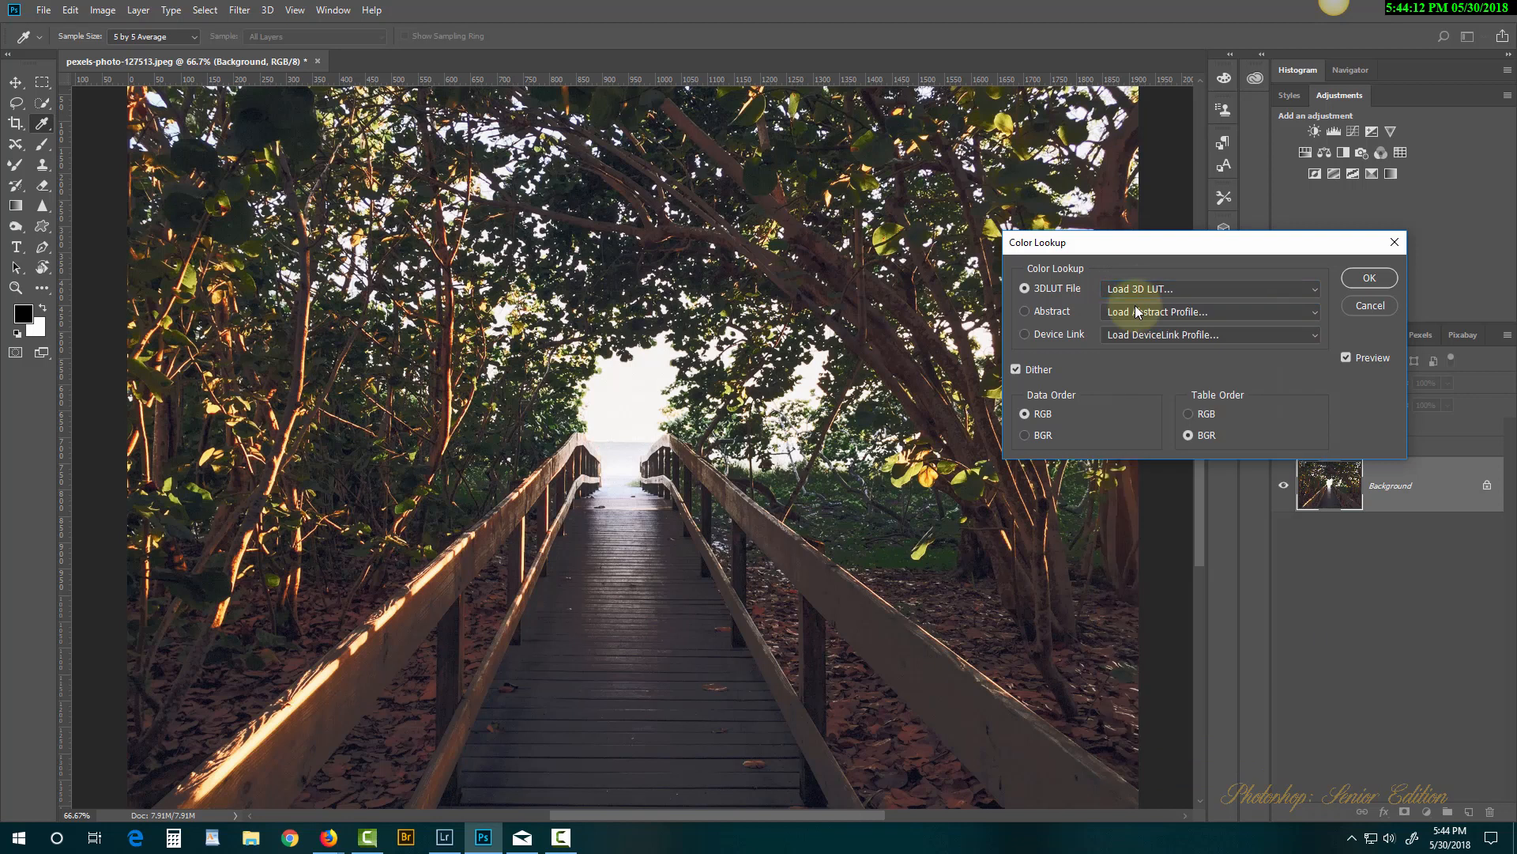
pyautogui.scroll(-1, 1107, 530)
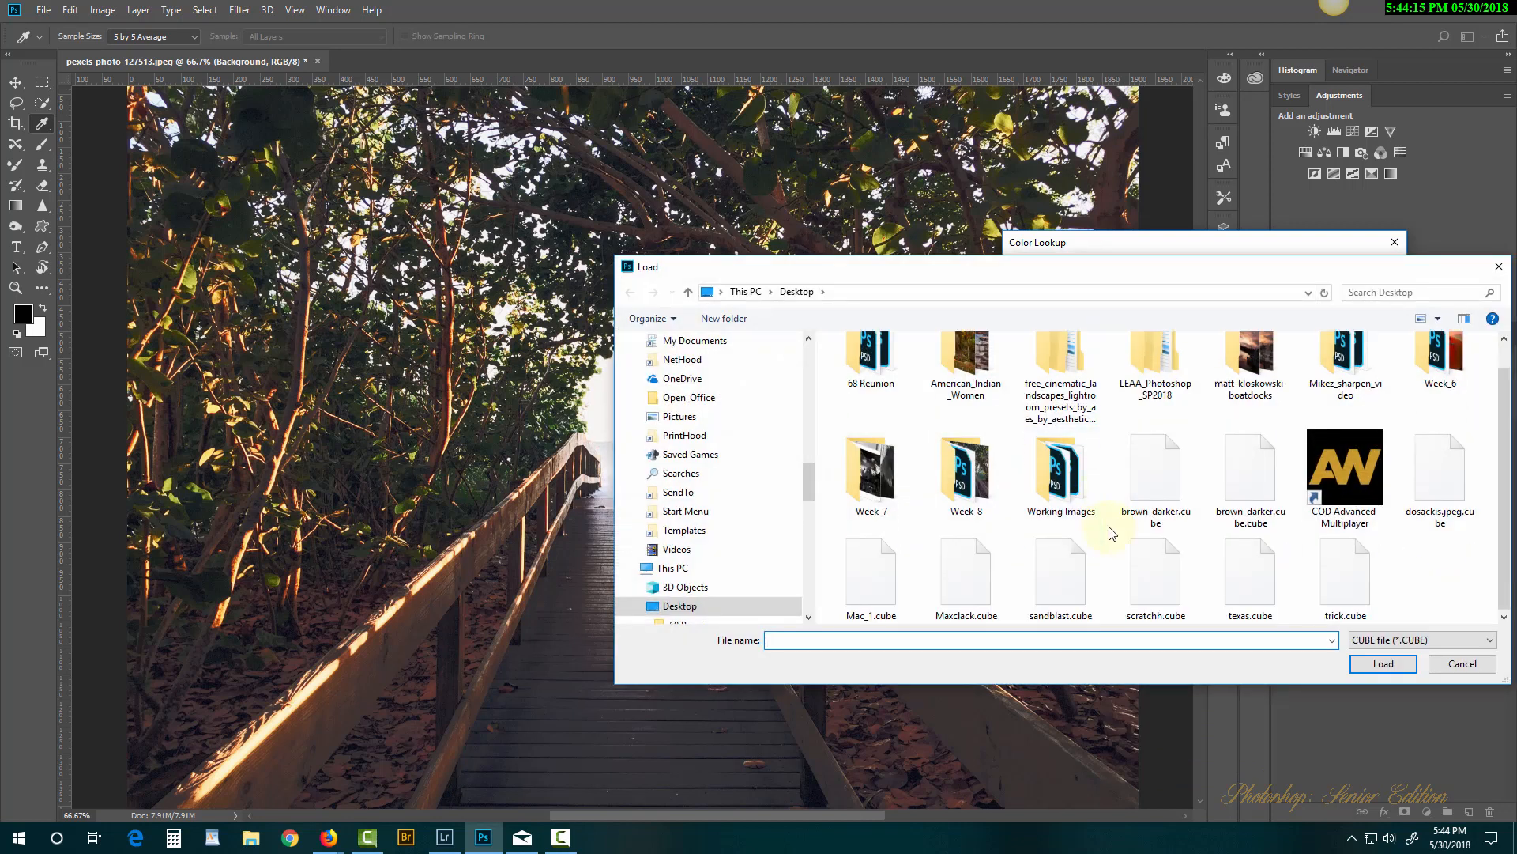
pyautogui.click(874, 585)
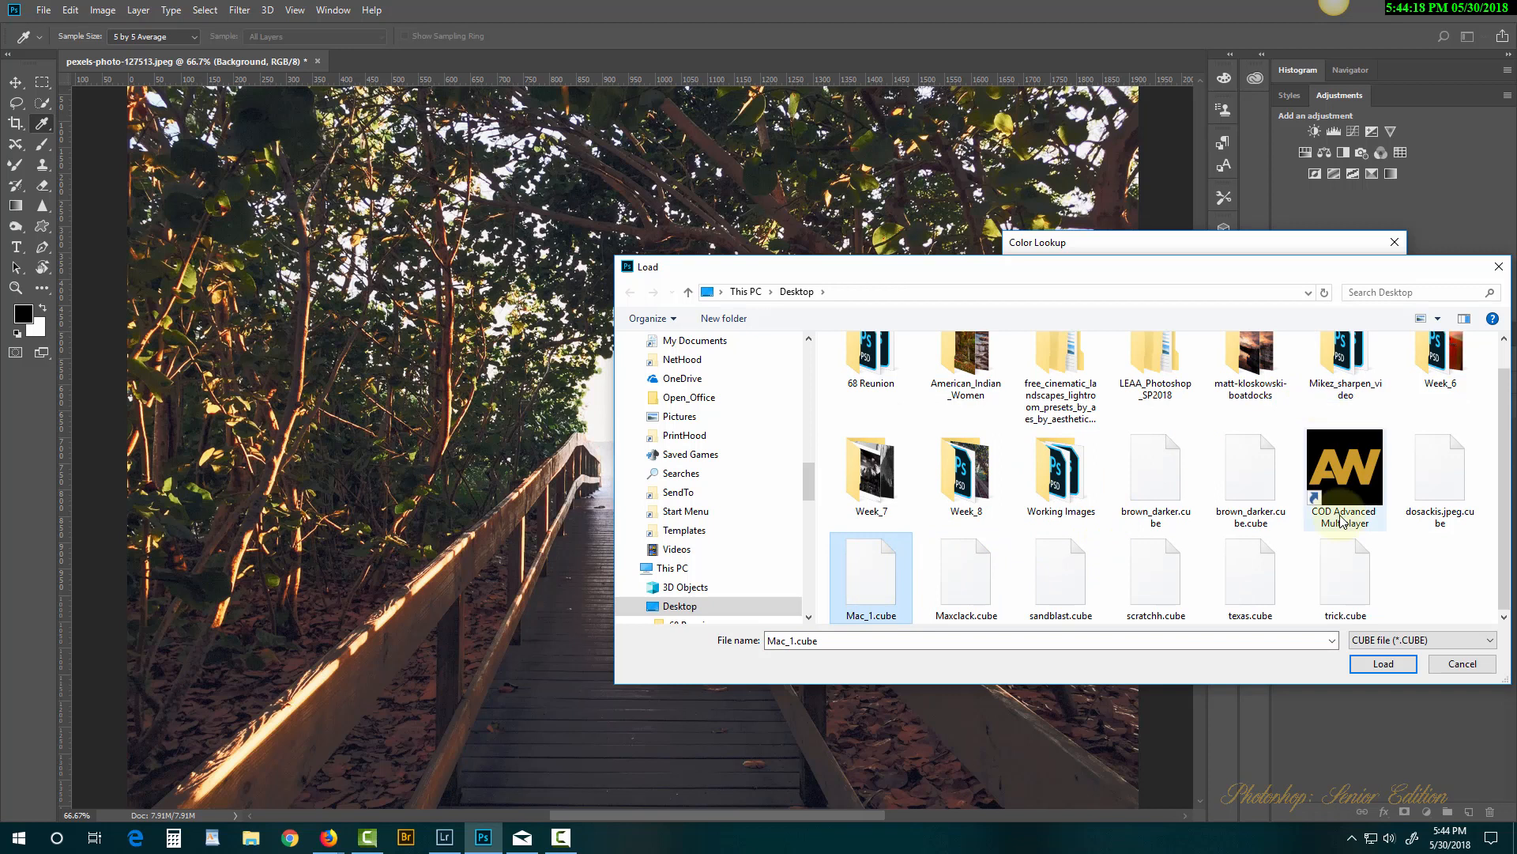
pyautogui.click(1399, 663)
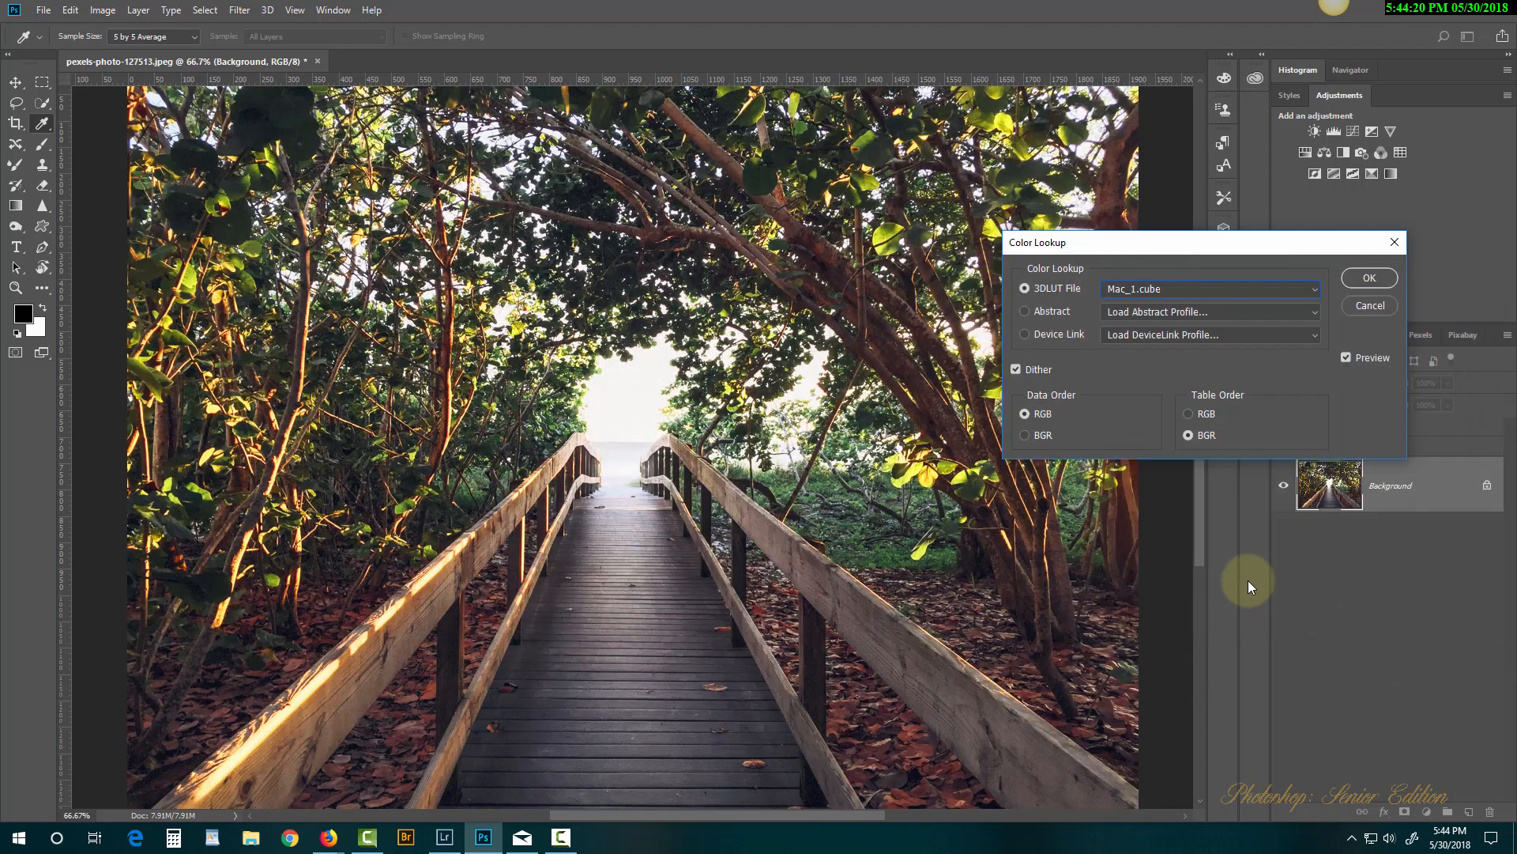
pyautogui.click(1371, 279)
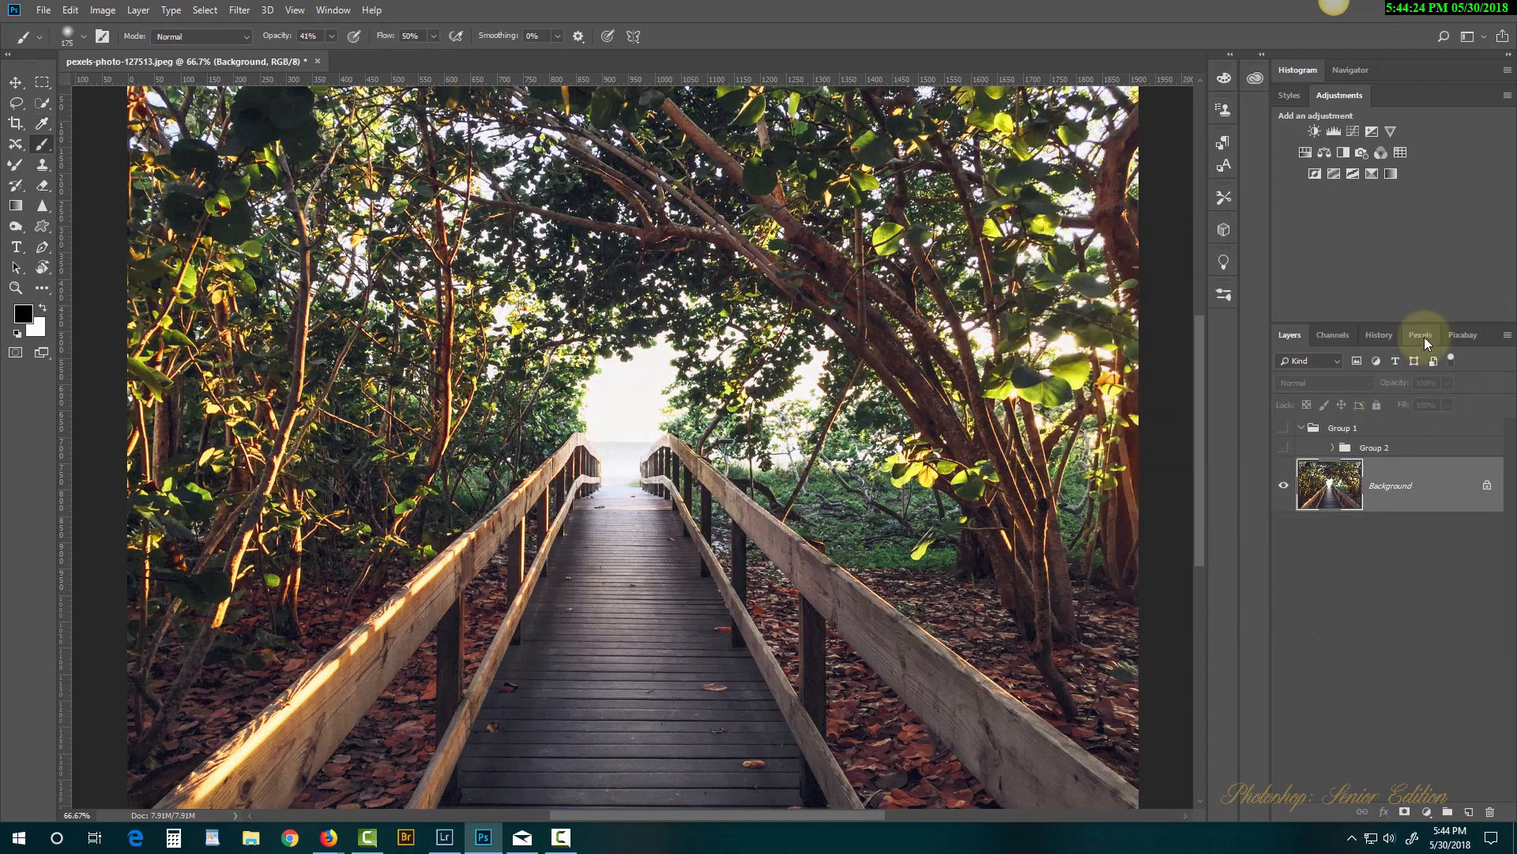
# Compare the photo before and after the Color Lookup by stepping back to Create Group from Layers in the history and forward again.
pyautogui.click(1378, 335)
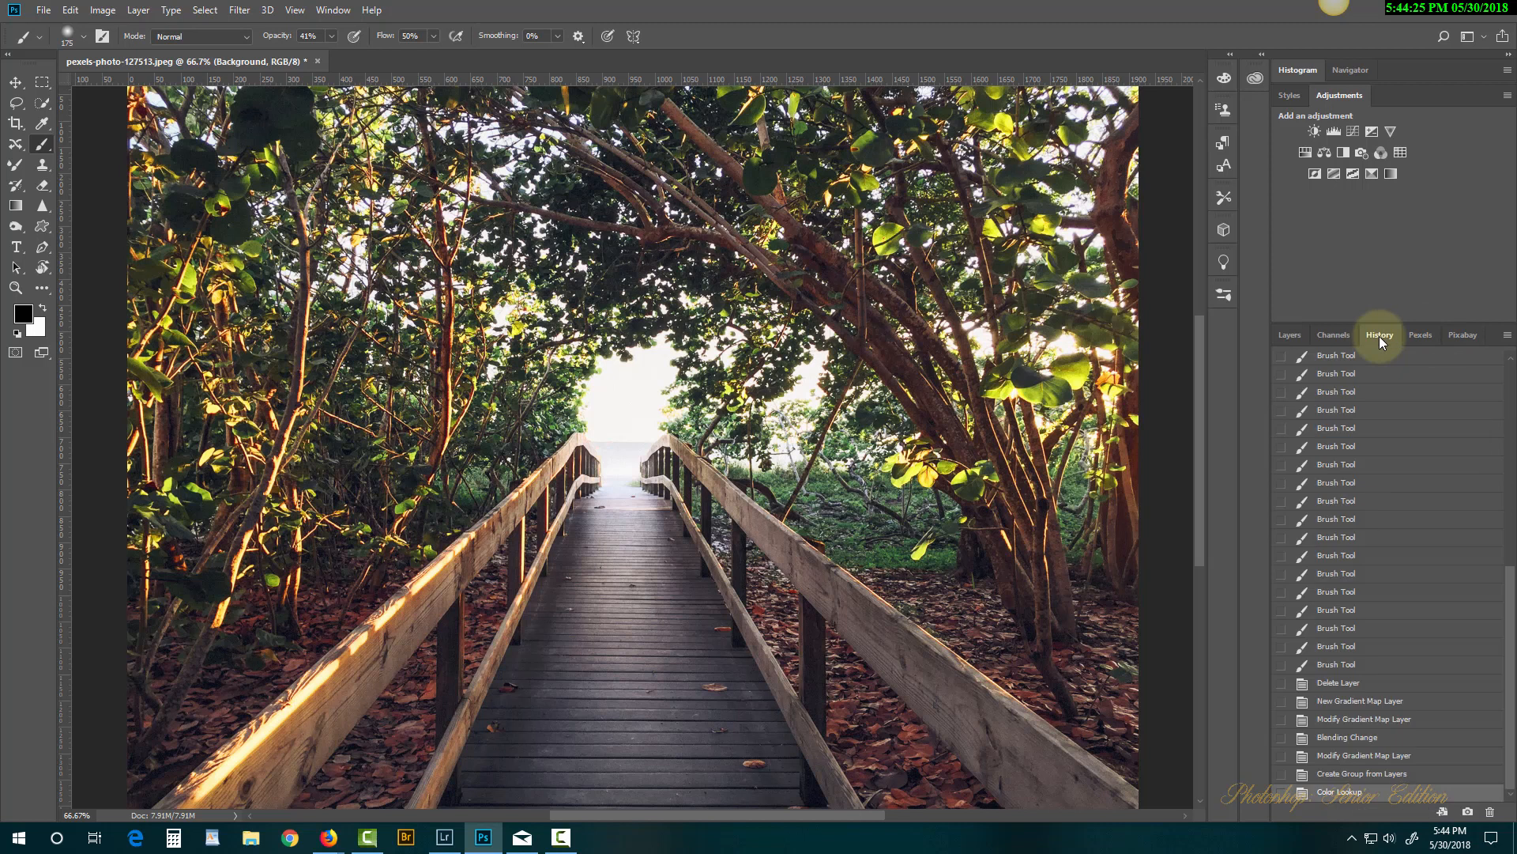
pyautogui.click(1333, 775)
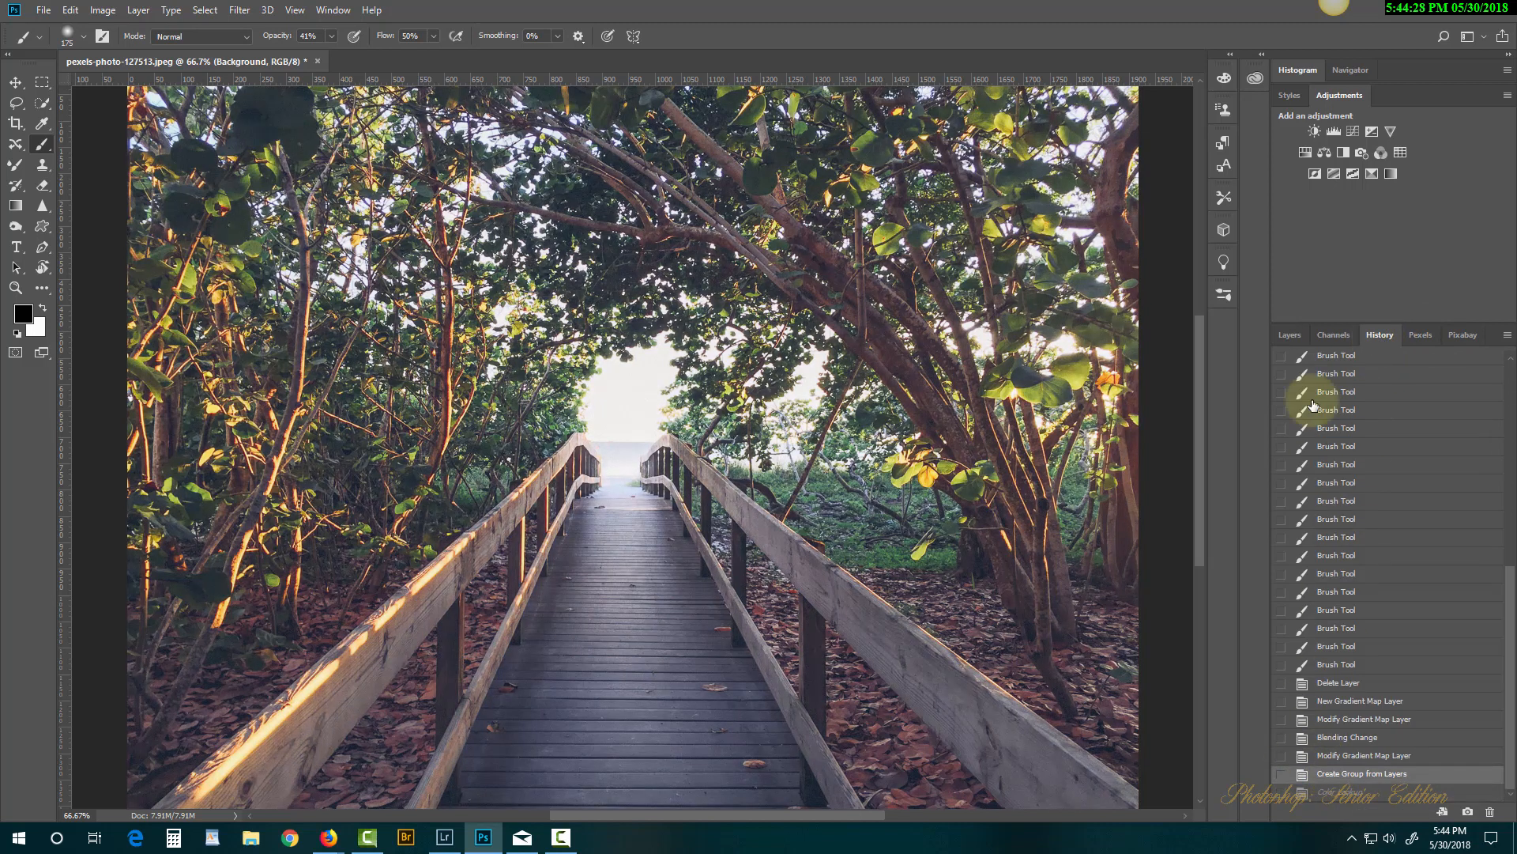
pyautogui.click(1285, 335)
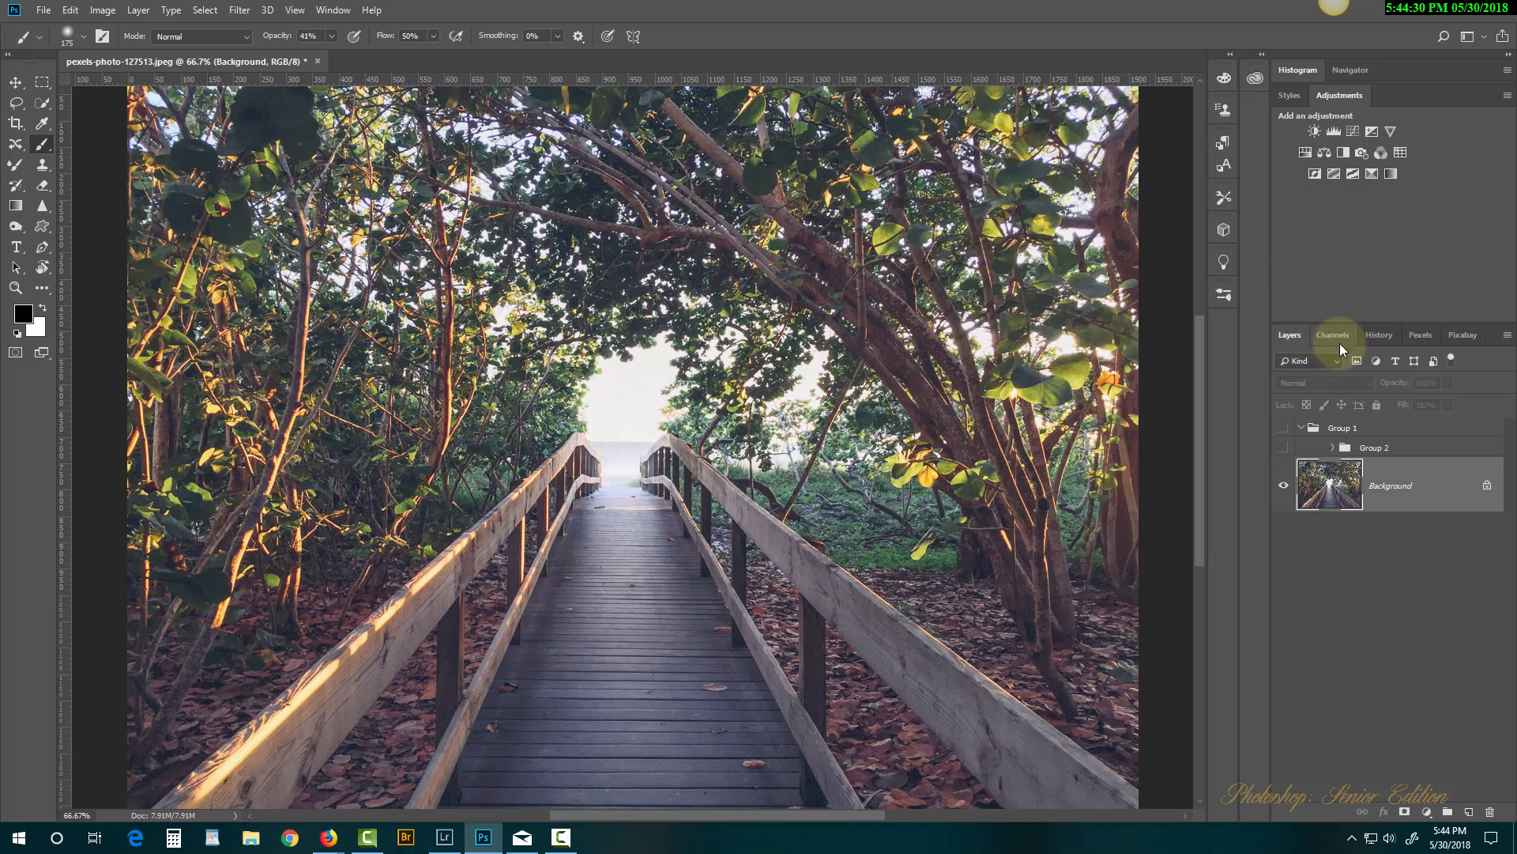
pyautogui.click(1380, 335)
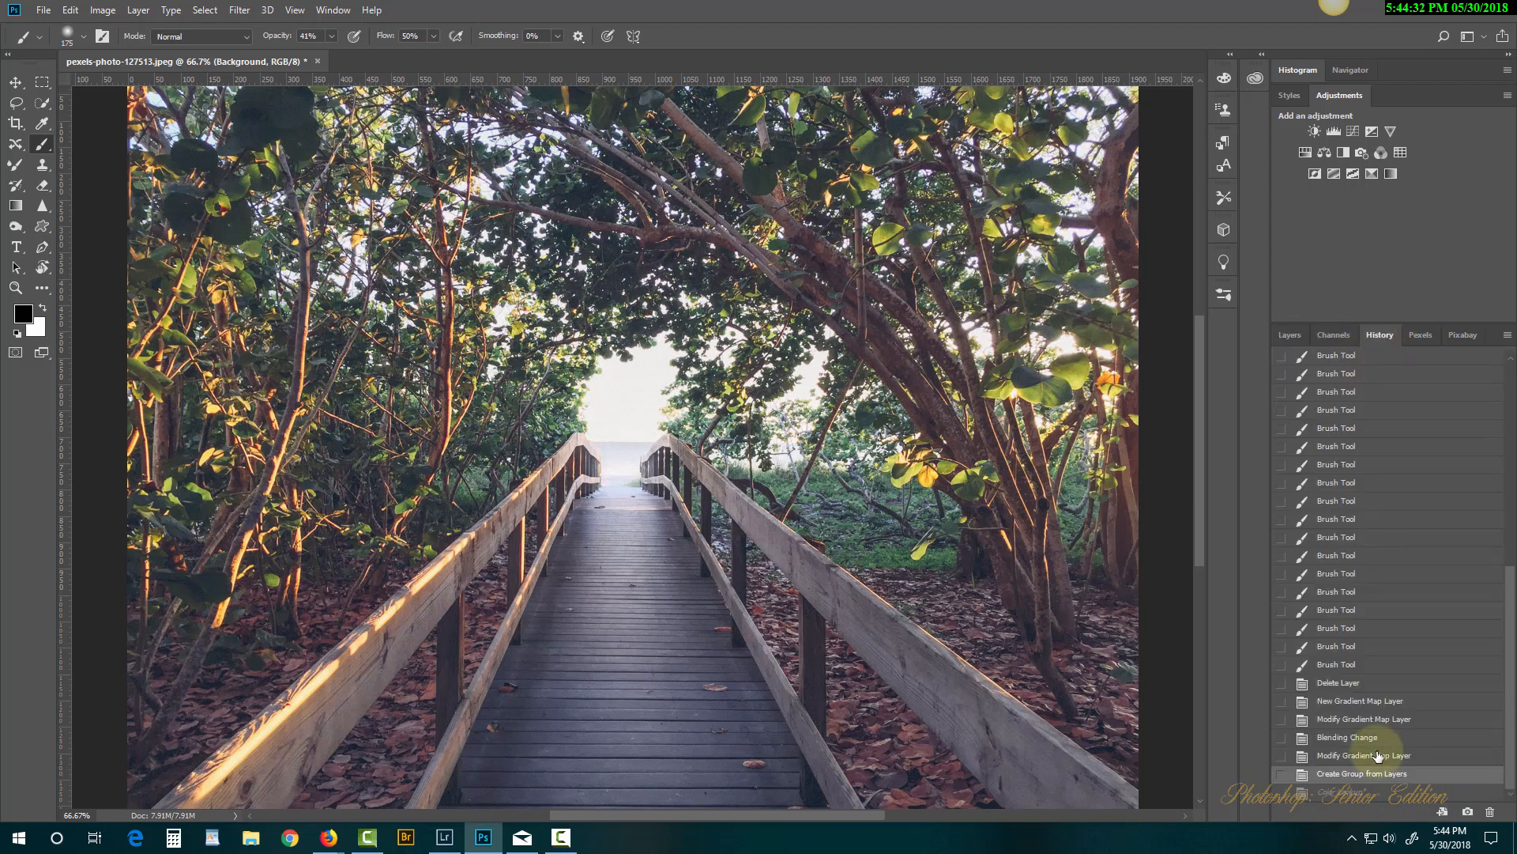
pyautogui.click(1371, 793)
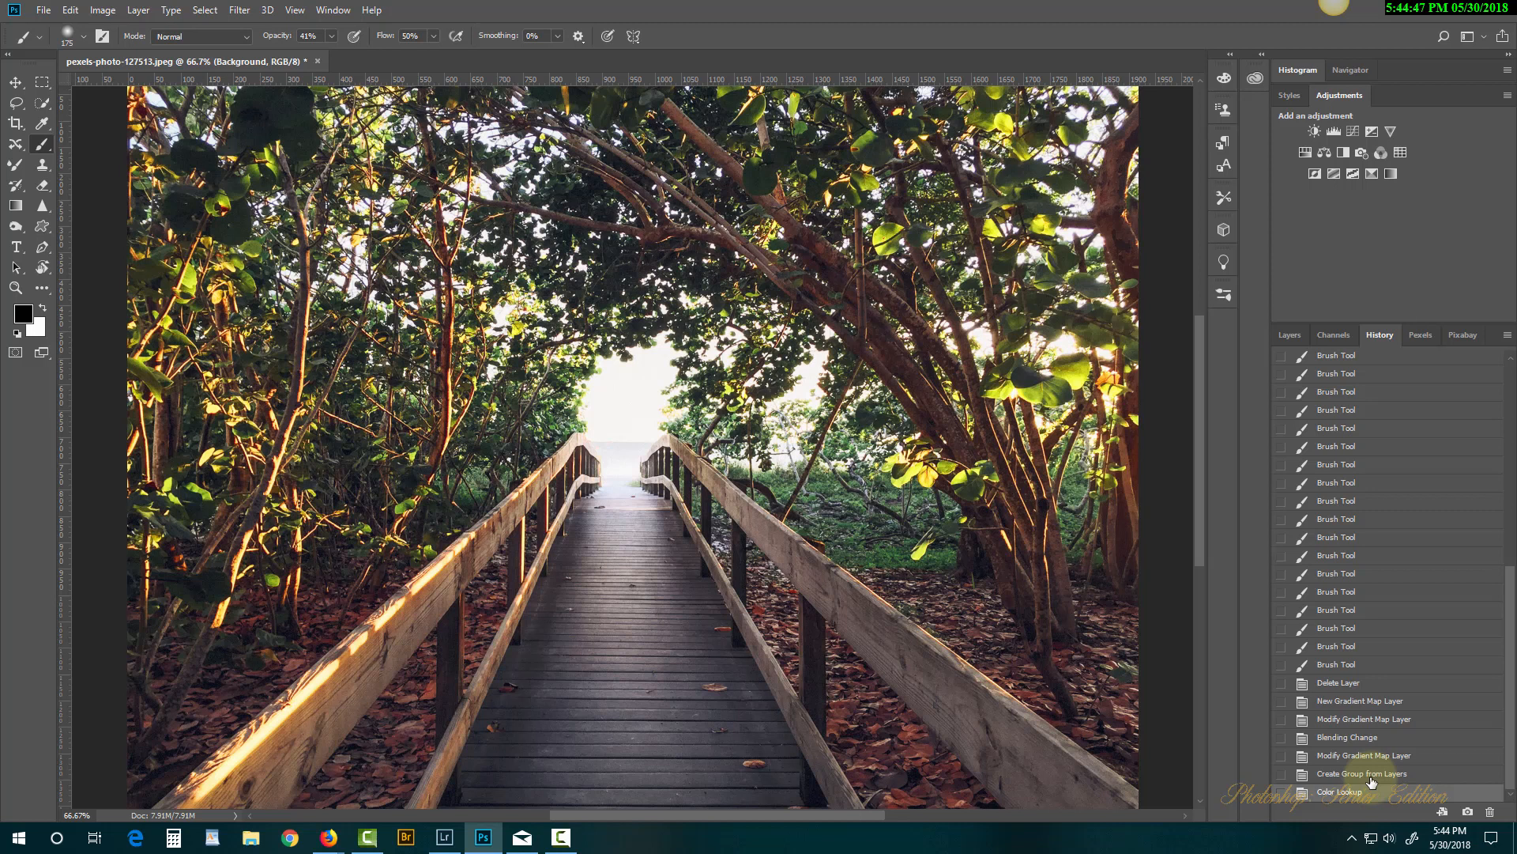
pyautogui.click(1302, 336)
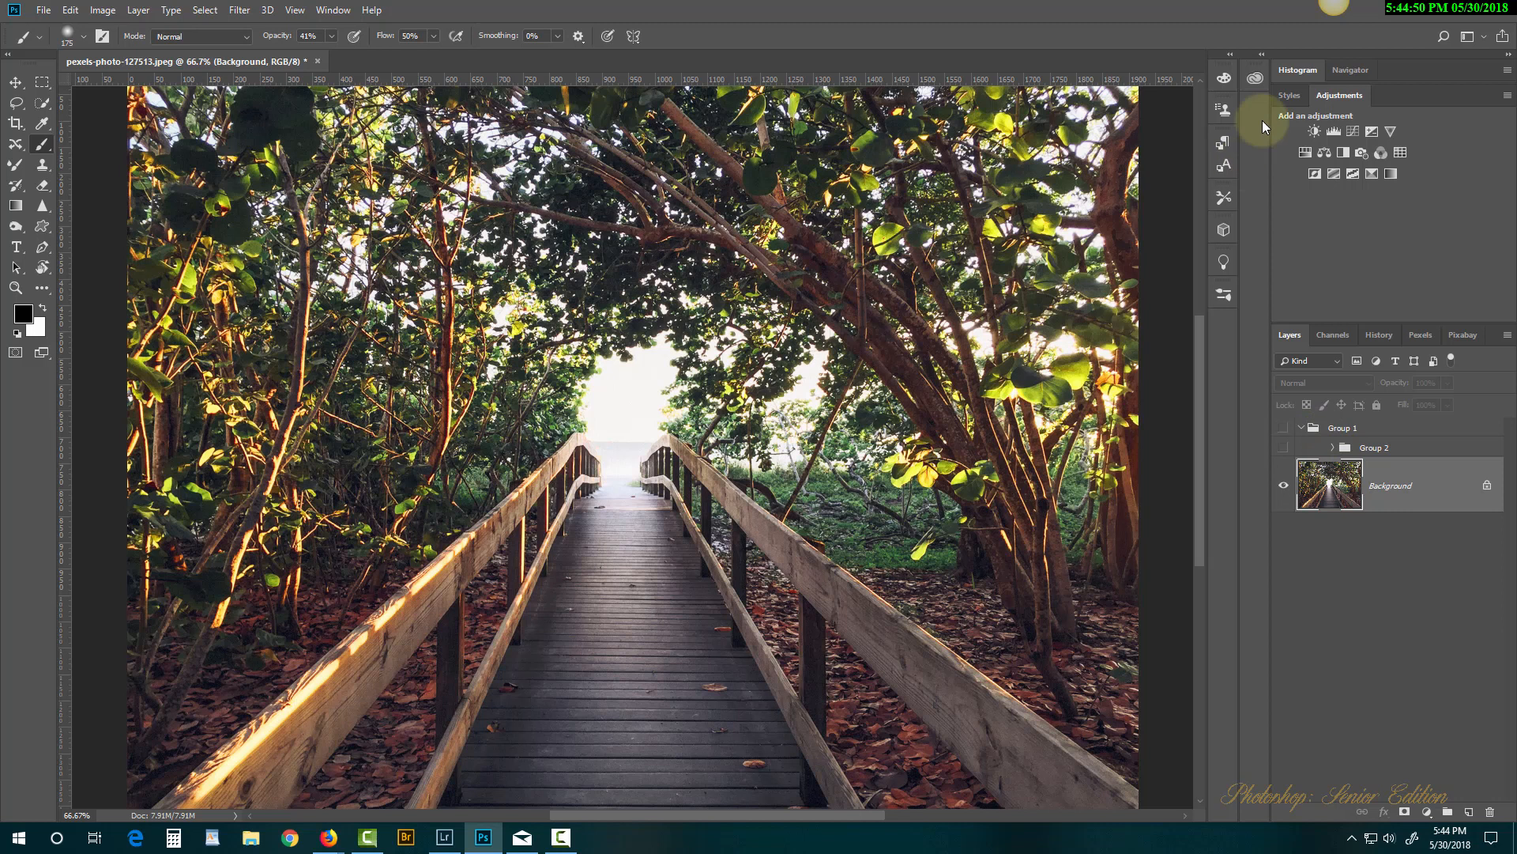
pyautogui.click(1335, 131)
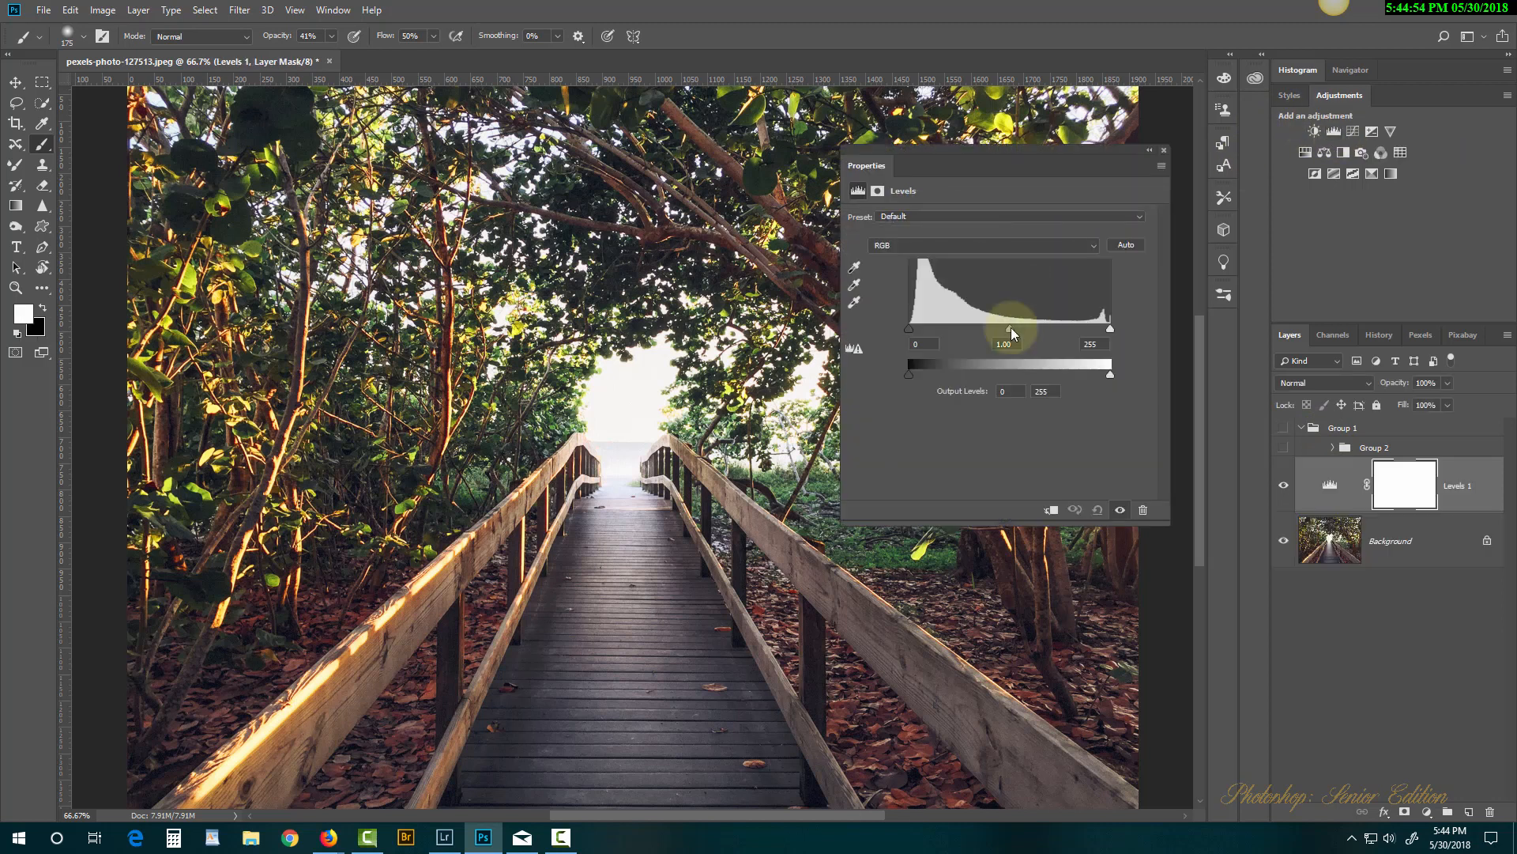
pyautogui.moveTo(1010, 330); pyautogui.dragTo(1080, 345)
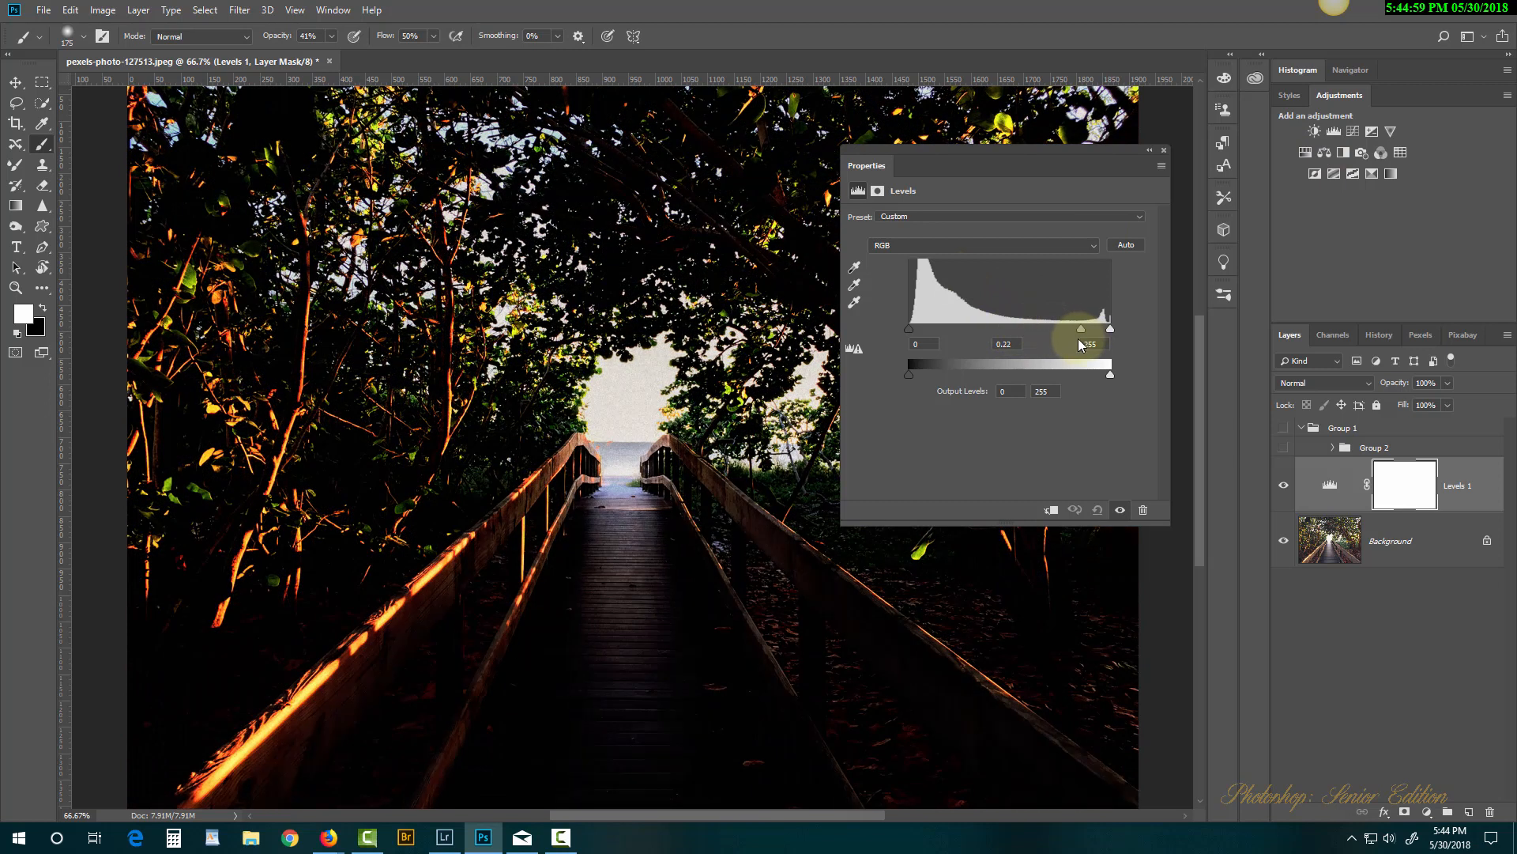
pyautogui.click(1141, 513)
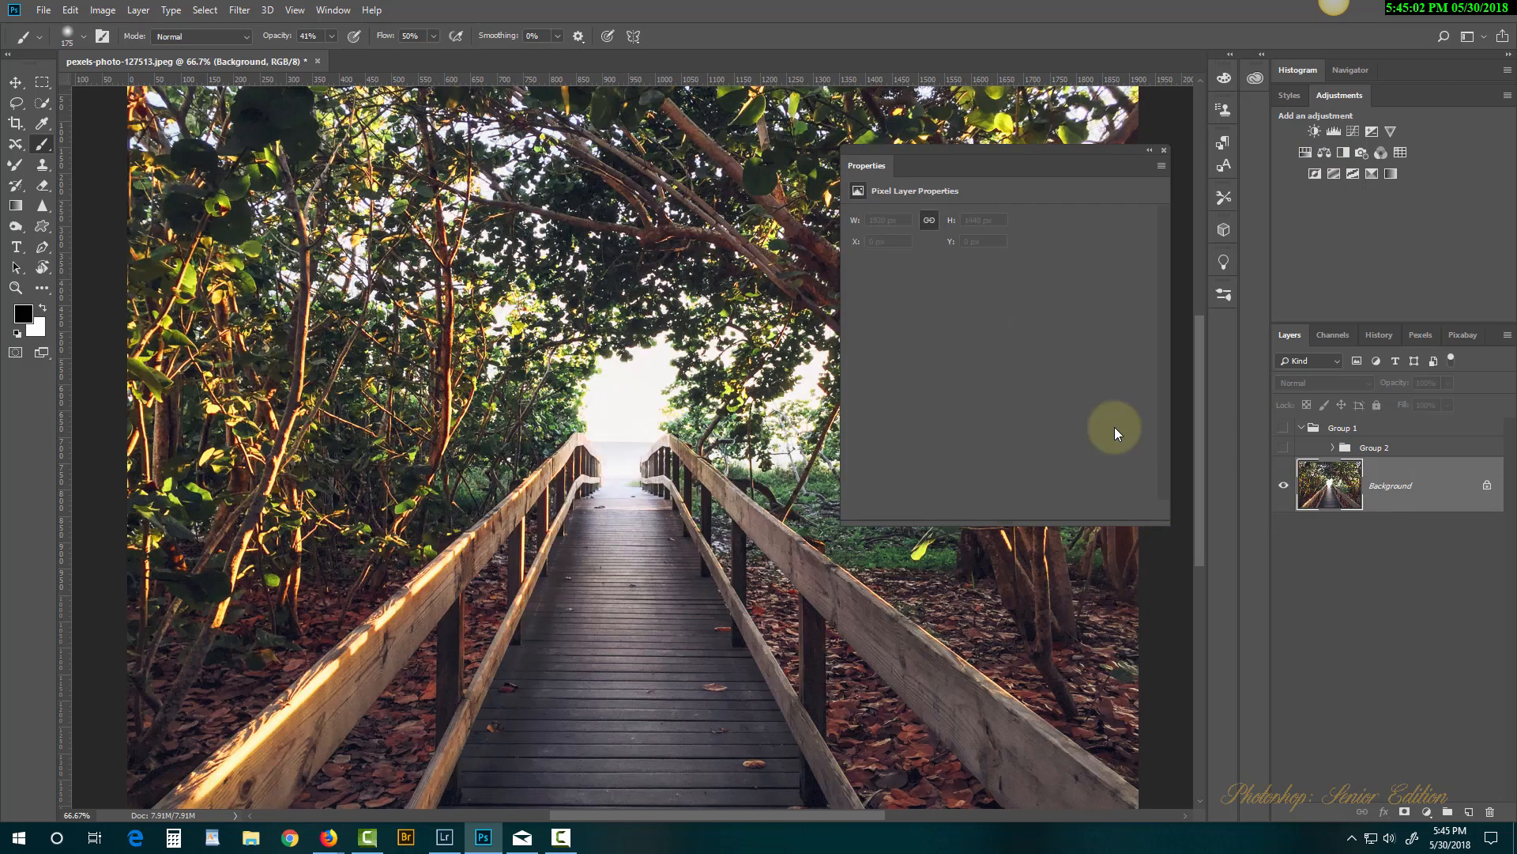
pyautogui.click(1164, 150)
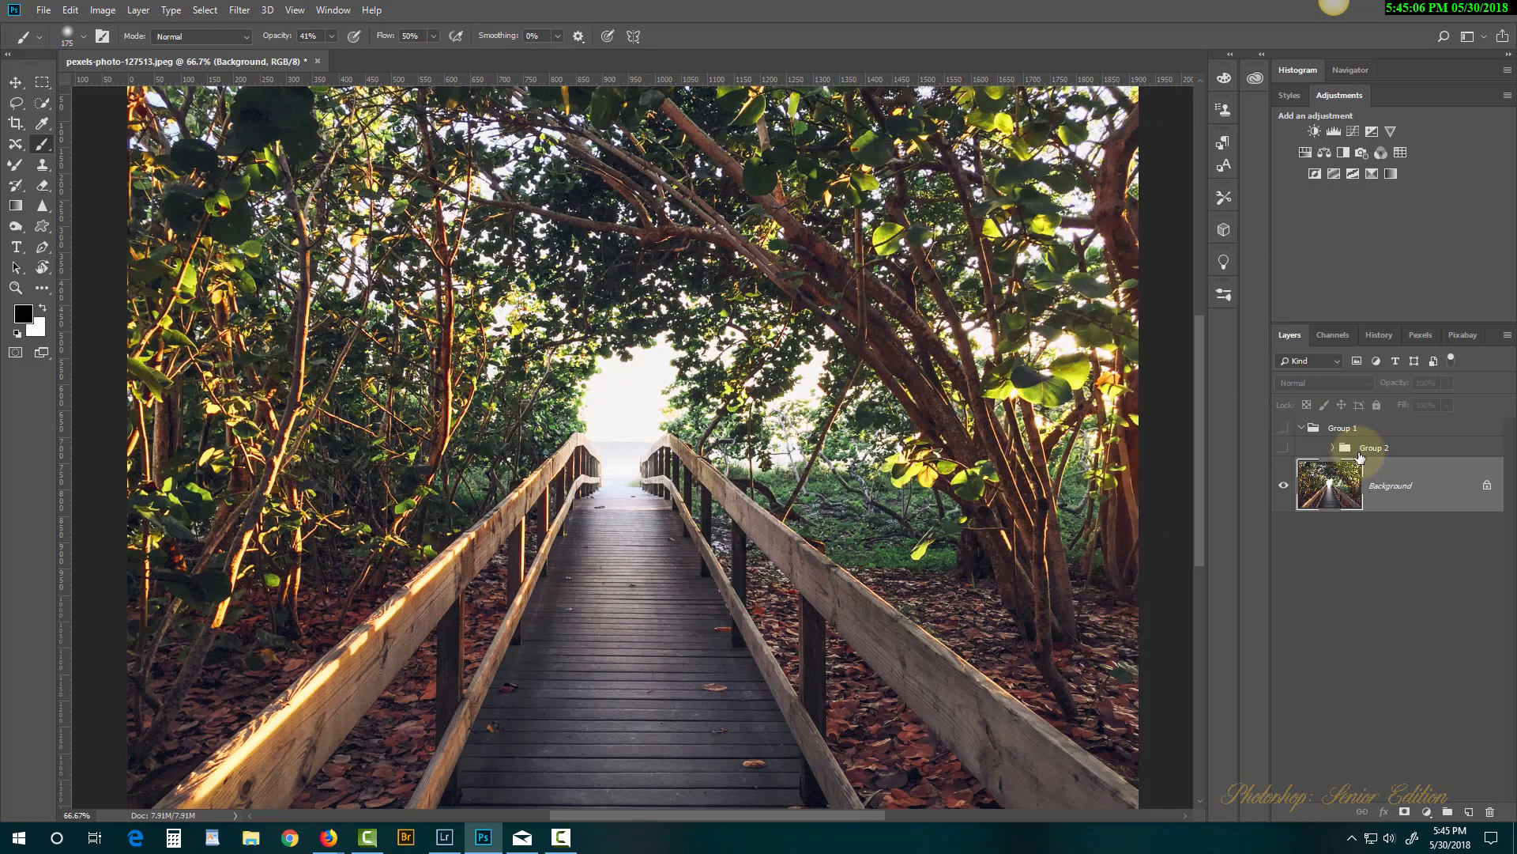
# Add a Levels adjustment layer above the Background and darken the midtones to 0.34.
pyautogui.click(1334, 131)
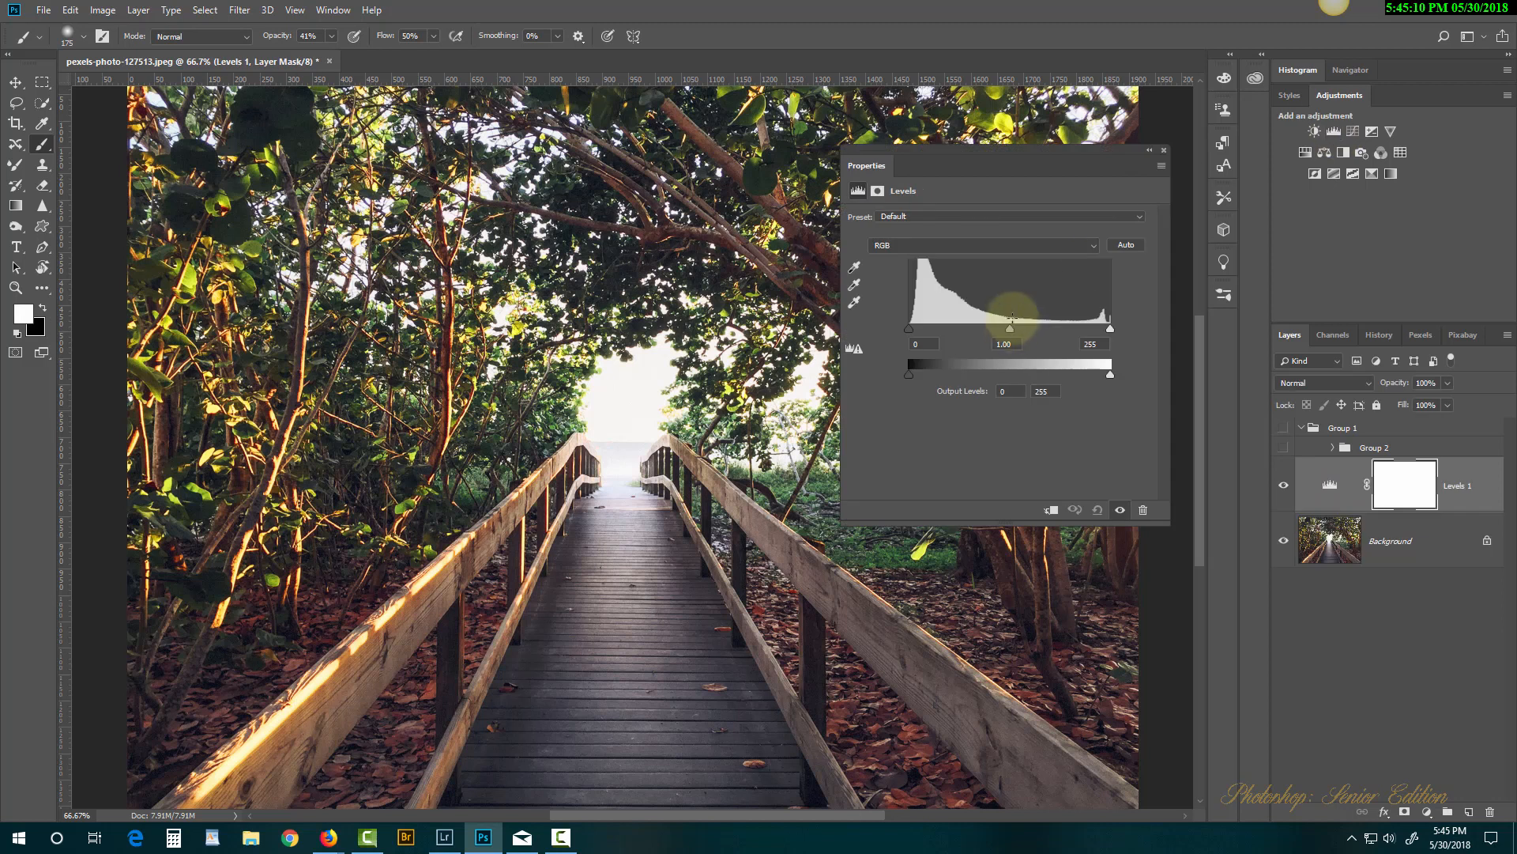
pyautogui.moveTo(1012, 327); pyautogui.dragTo(1068, 331)
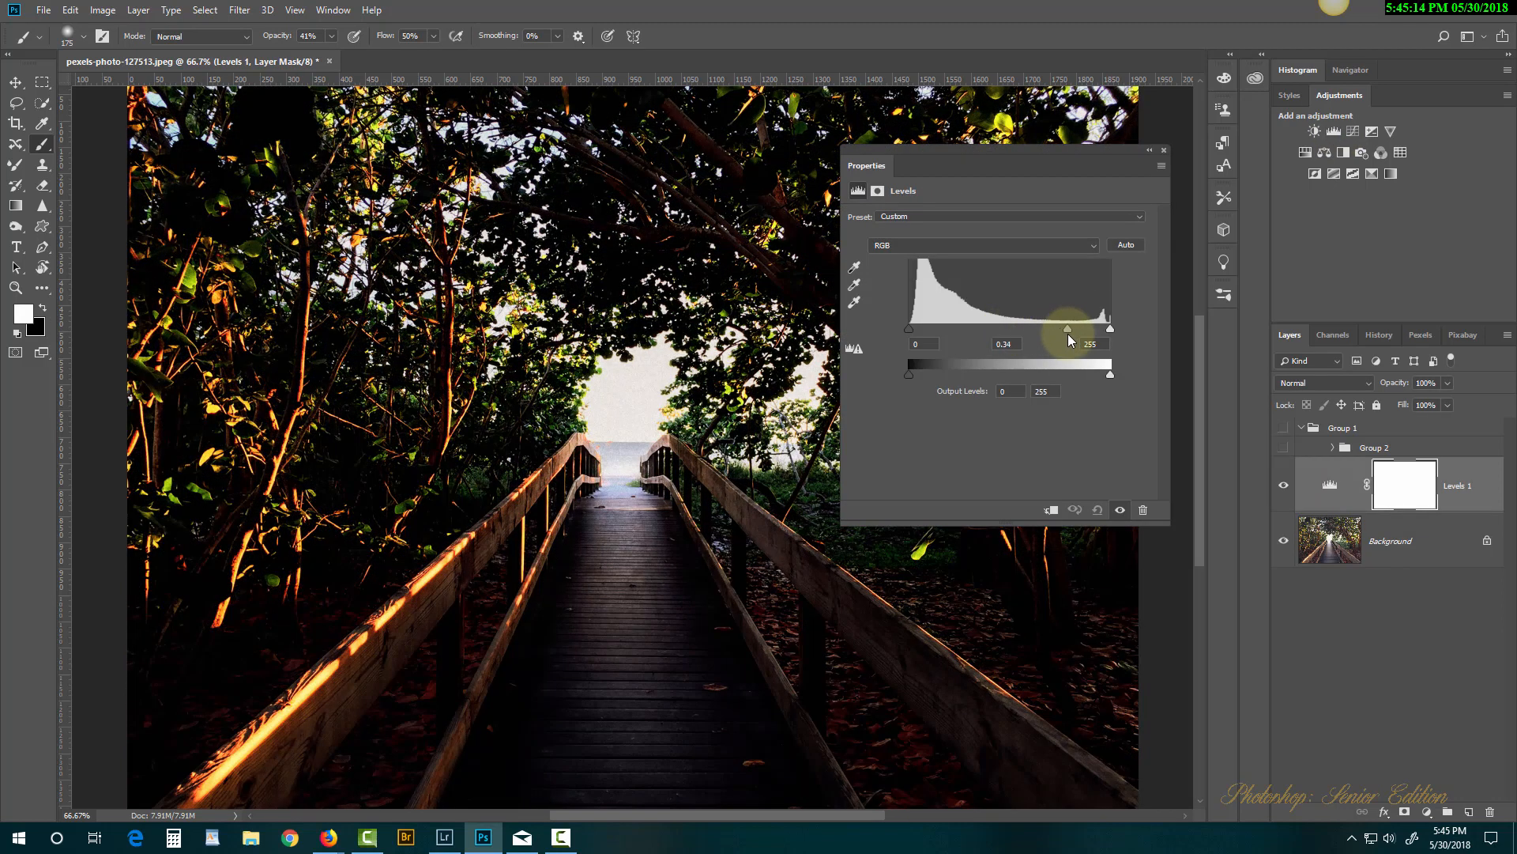
pyautogui.click(1166, 149)
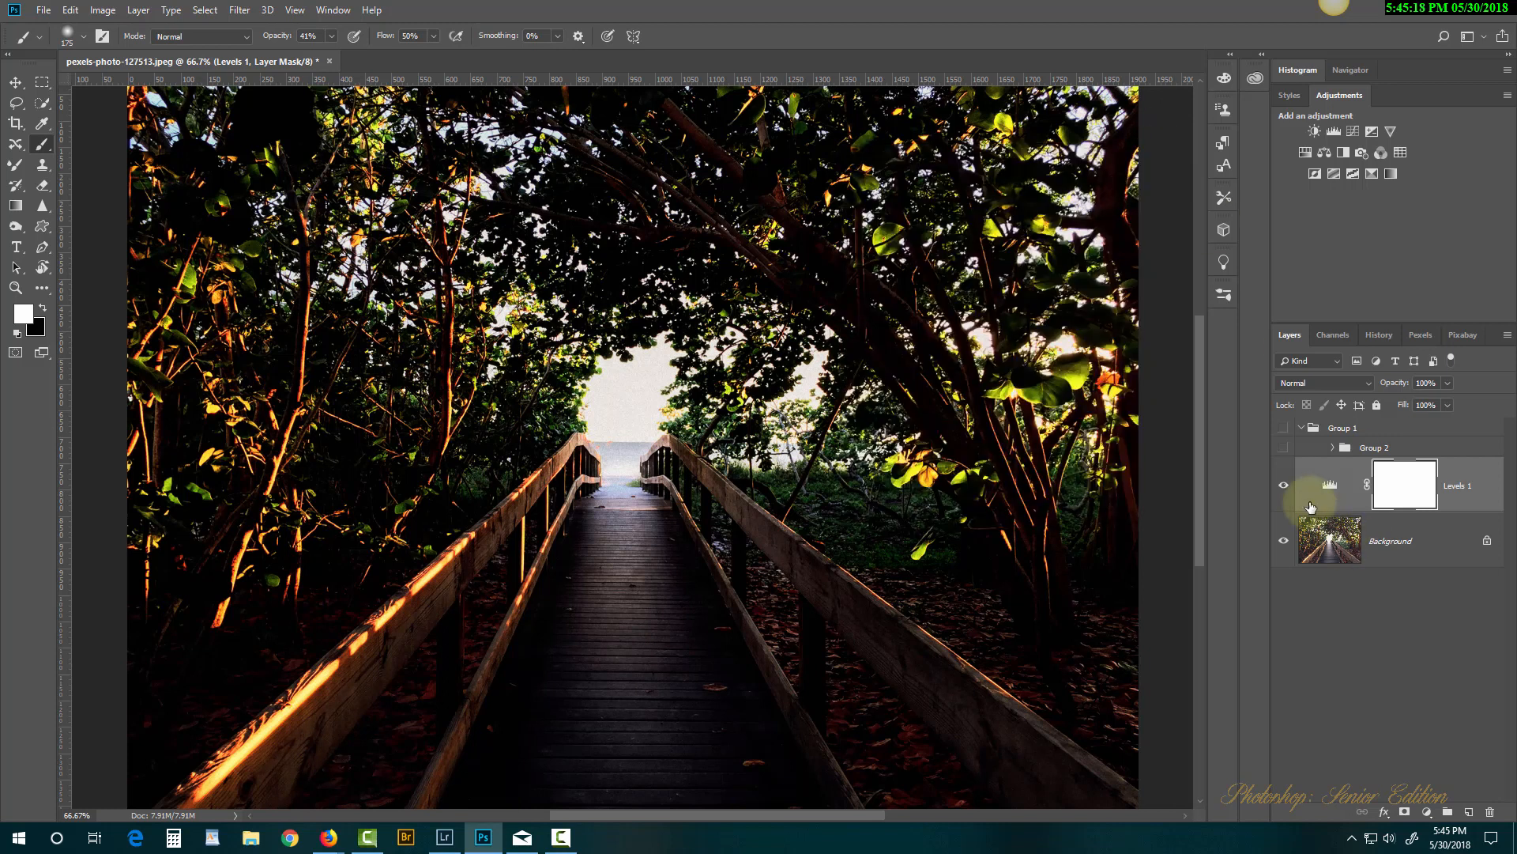
# Fill the Levels 1 mask with black, and brush white over the bright opening at the boardwalk's far end.
pyautogui.click(70, 10)
pyautogui.click(109, 258)
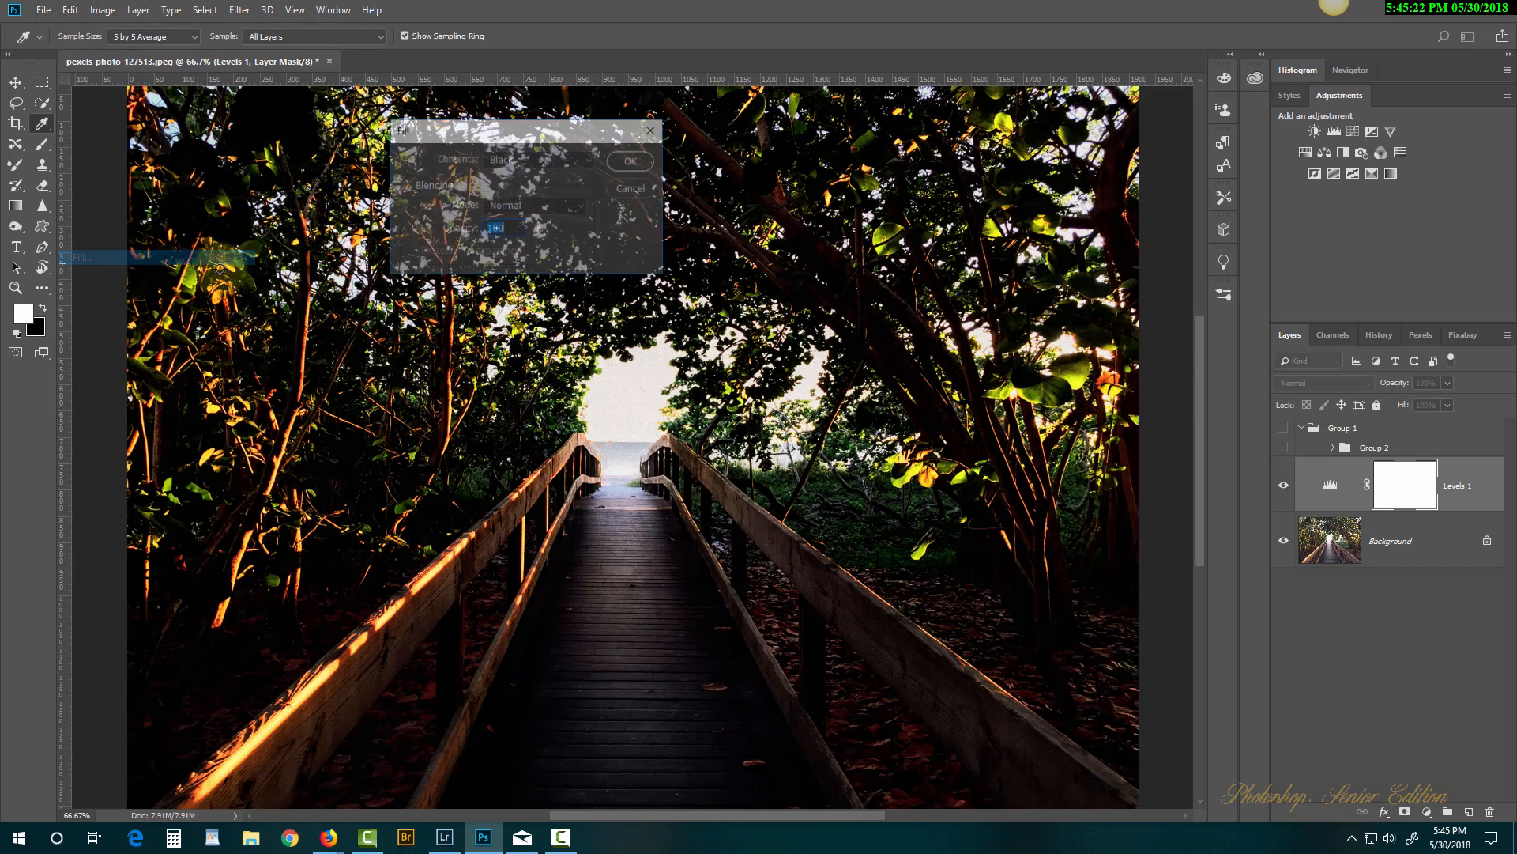
pyautogui.click(633, 160)
pyautogui.press('b')
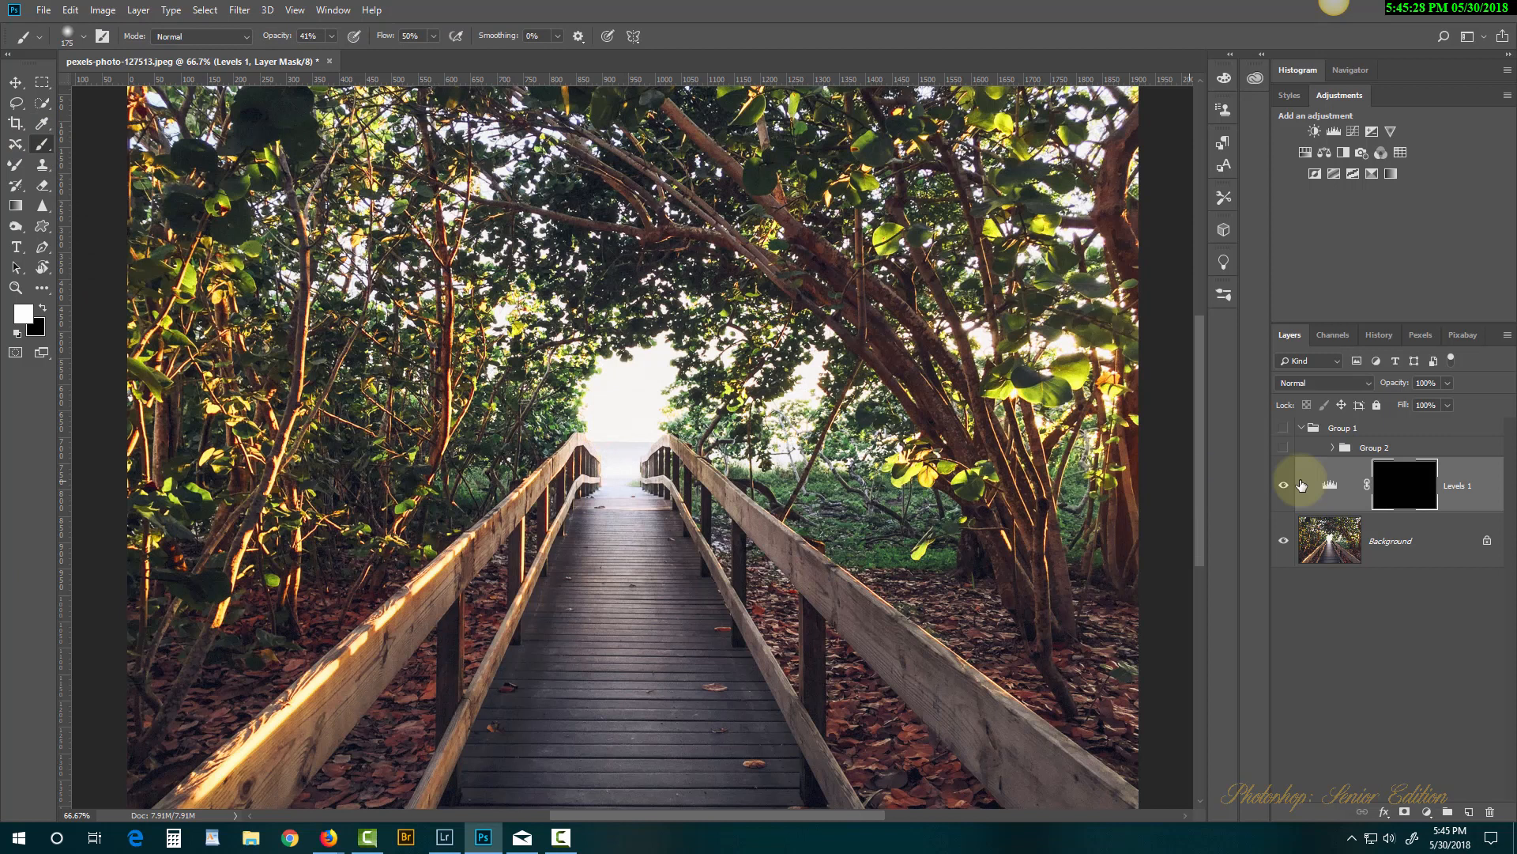
pyautogui.moveTo(619, 469)
pyautogui.mouseDown()
pyautogui.moveTo(624, 456)
pyautogui.moveTo(624, 470)
pyautogui.mouseUp()
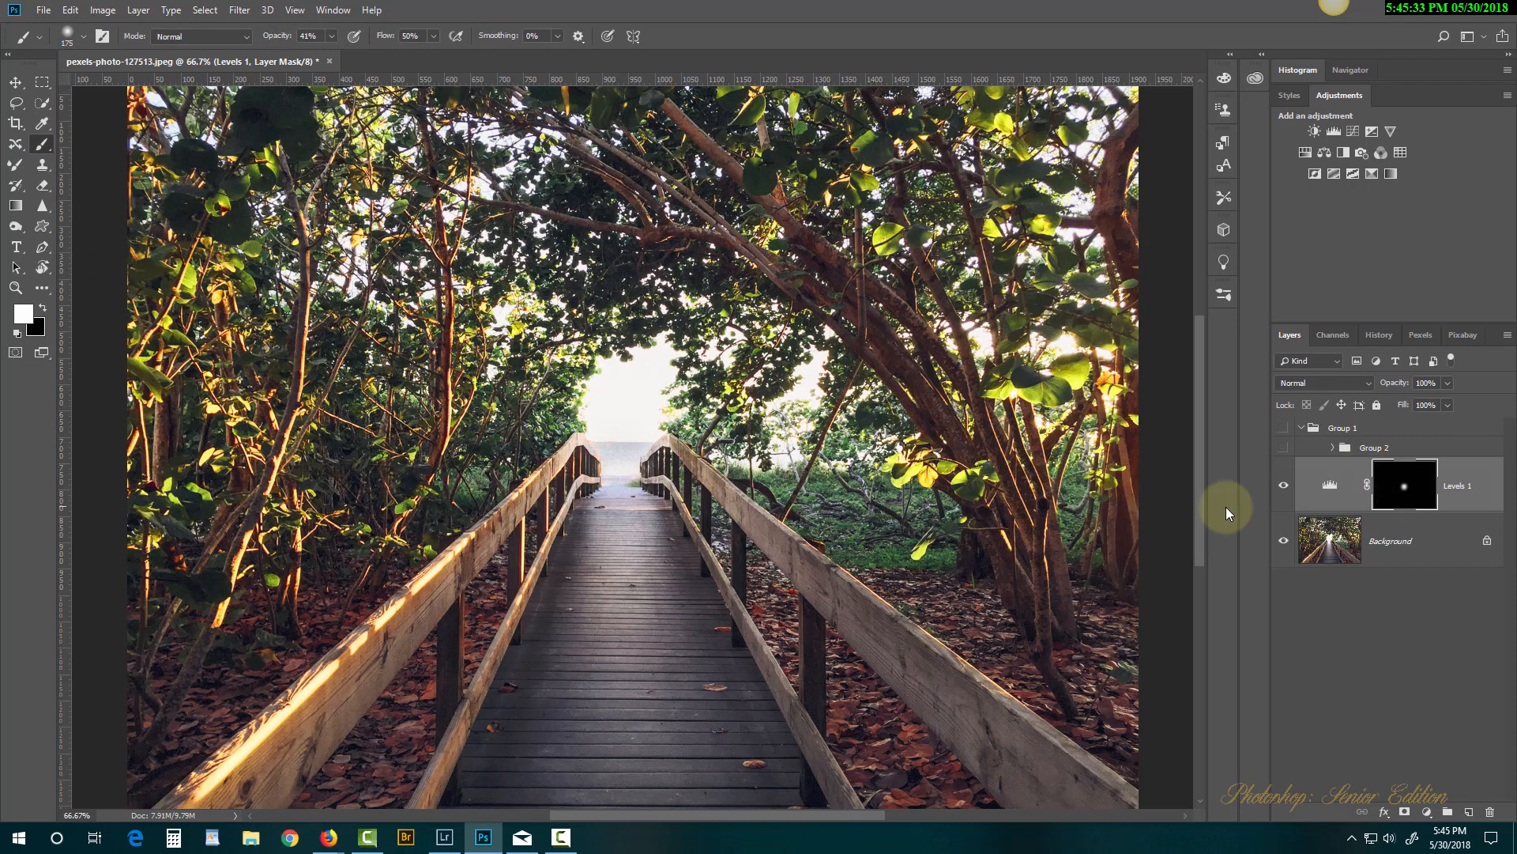
# Compare the bright opening with the Levels 1 layer hidden and shown.
pyautogui.click(1283, 485)
pyautogui.click(1283, 485)
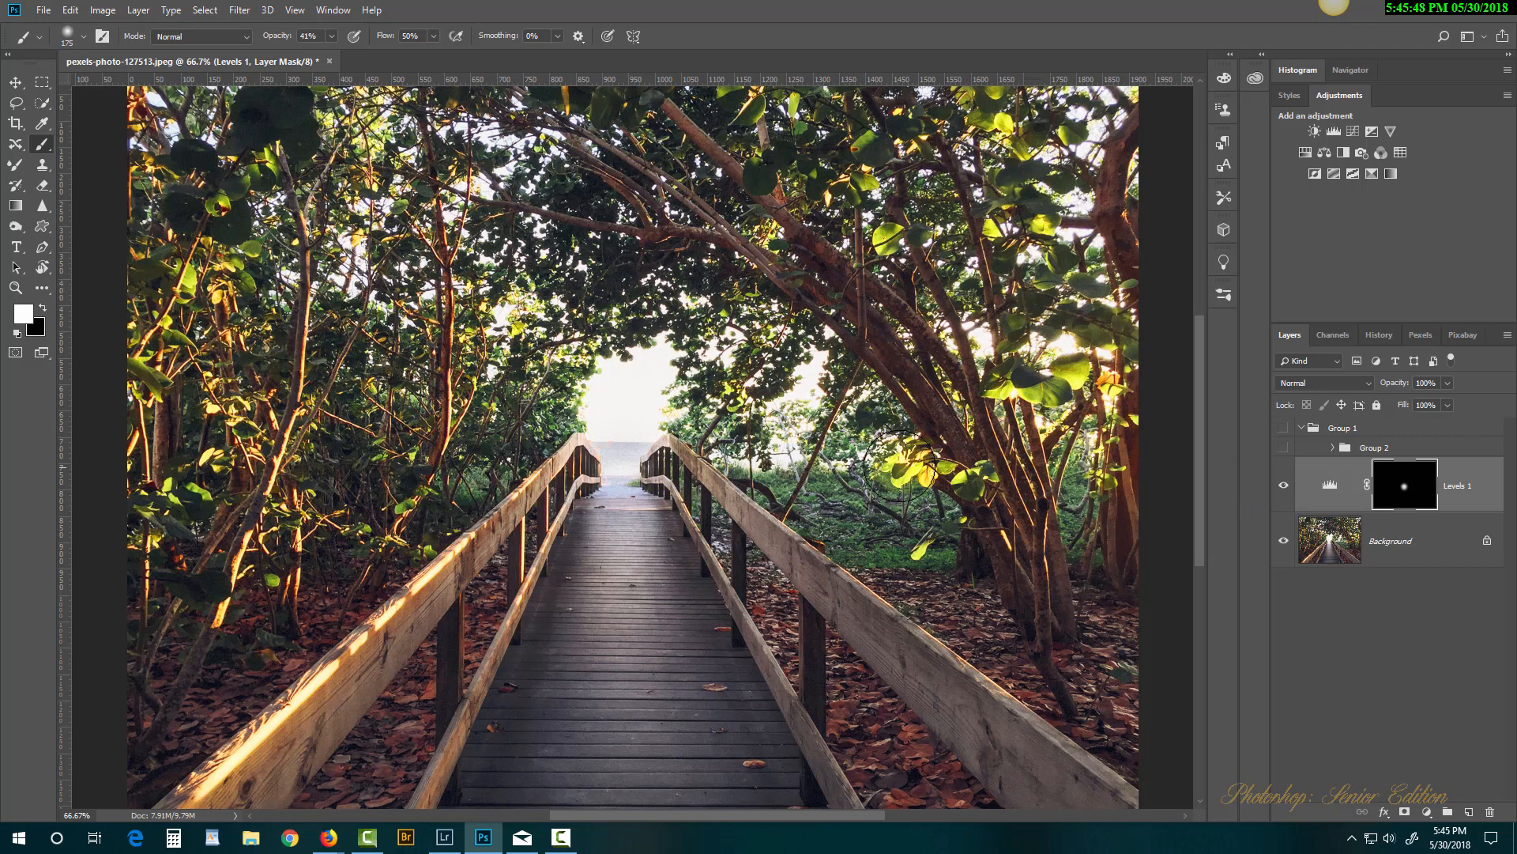
pyautogui.click(952, 427)
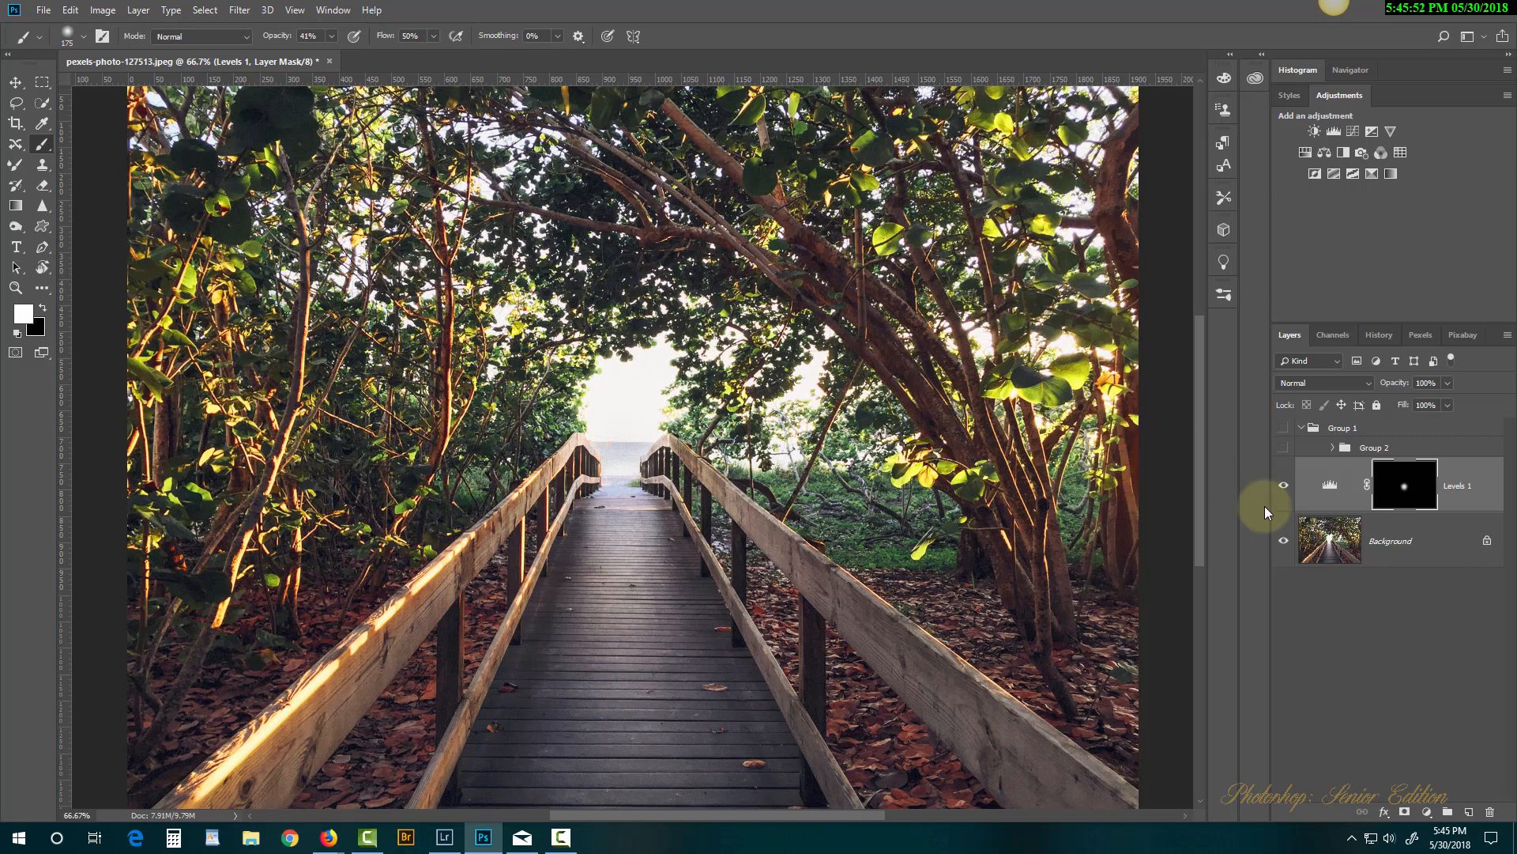
# Delete the Levels 1 layer and Group 1 with its contents, leaving only the Background layer.
pyautogui.click(1314, 484)
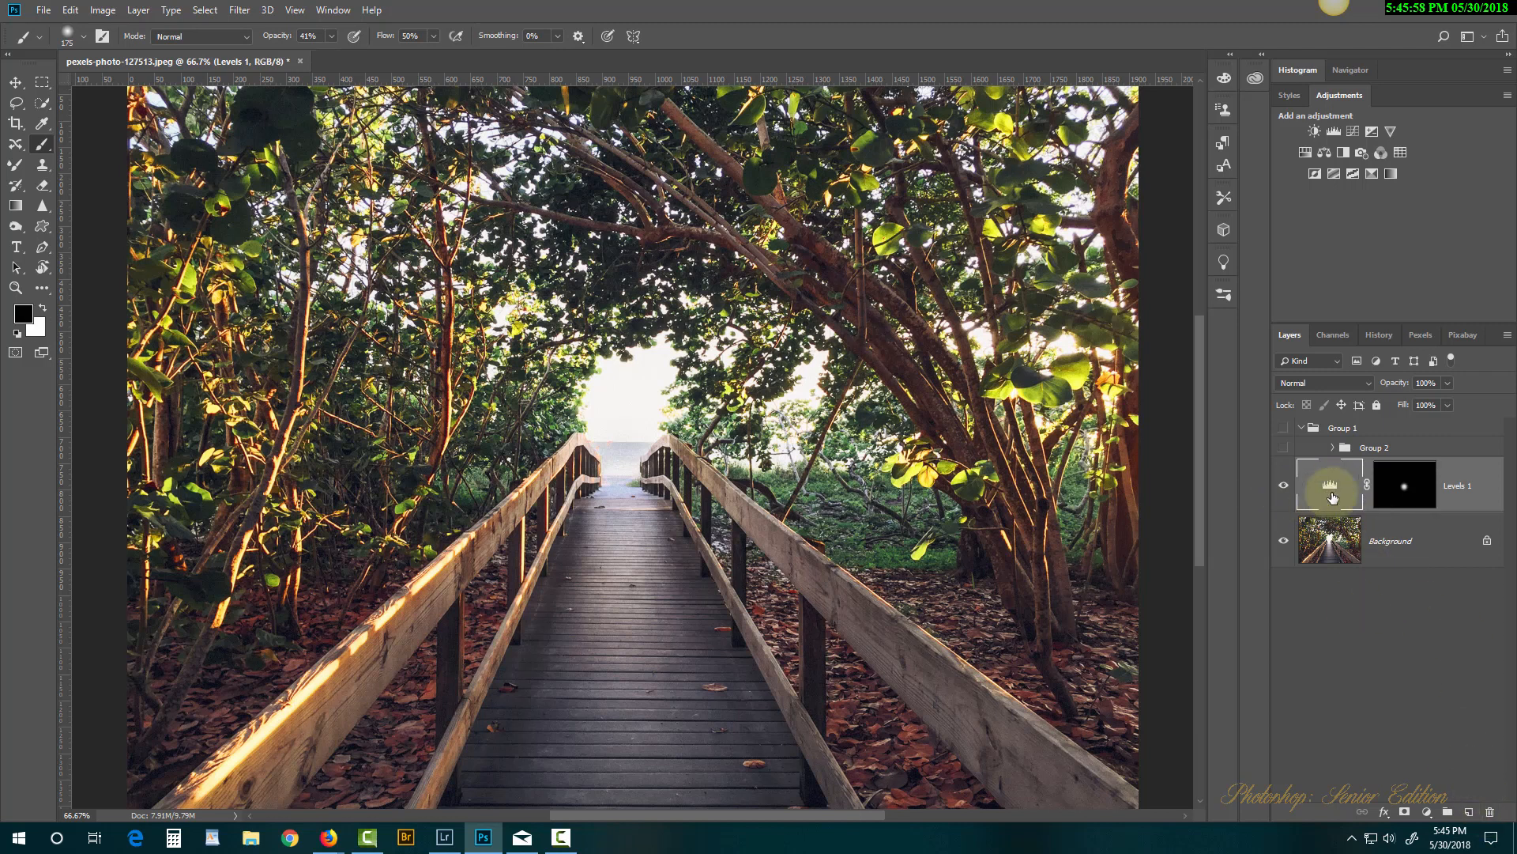
pyautogui.press('Delete')
pyautogui.click(1352, 430)
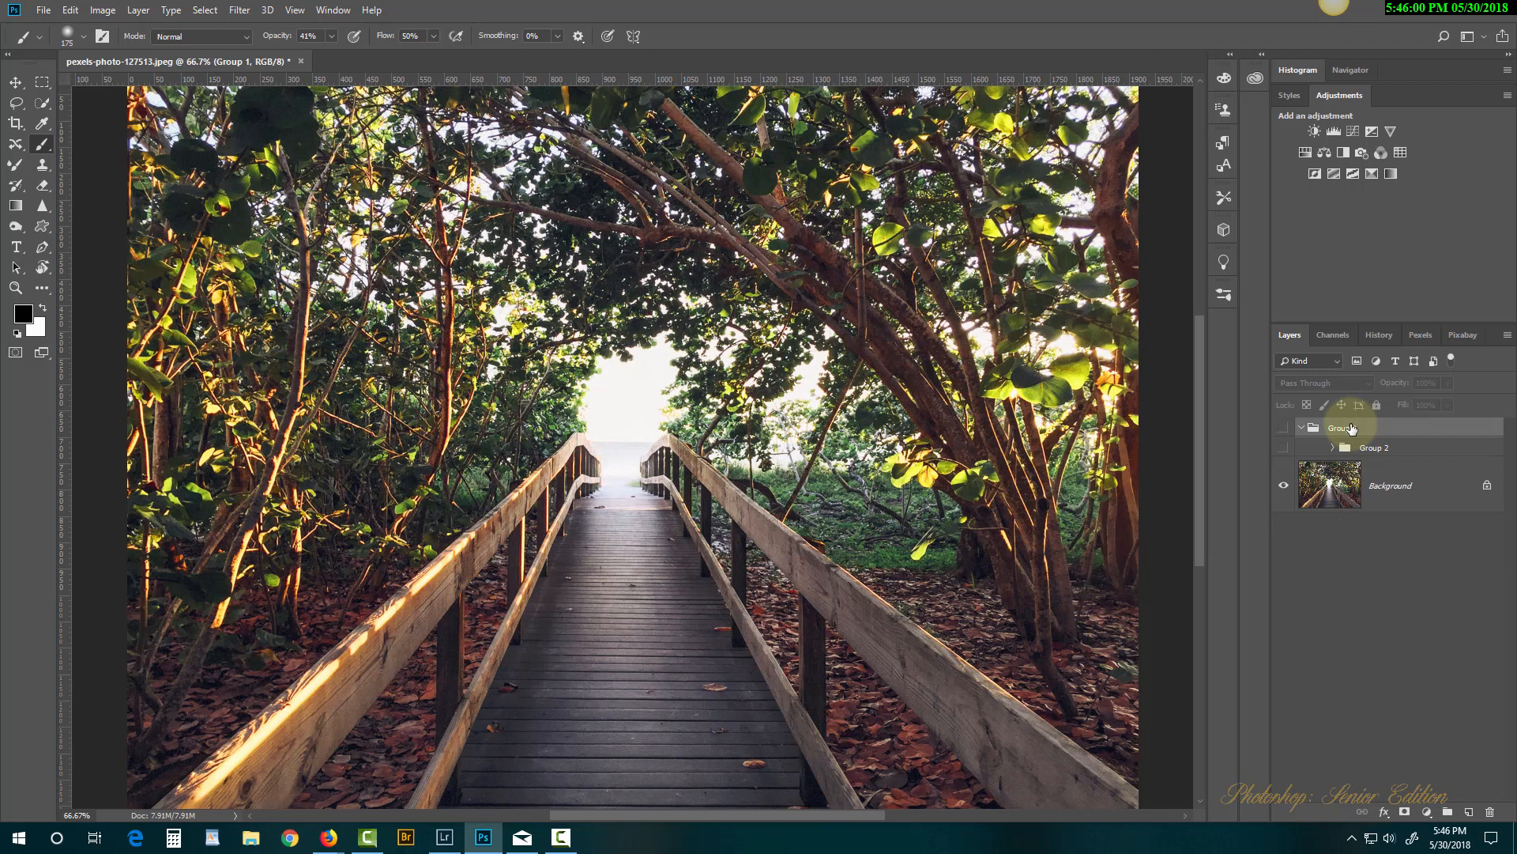
pyautogui.press('Delete')
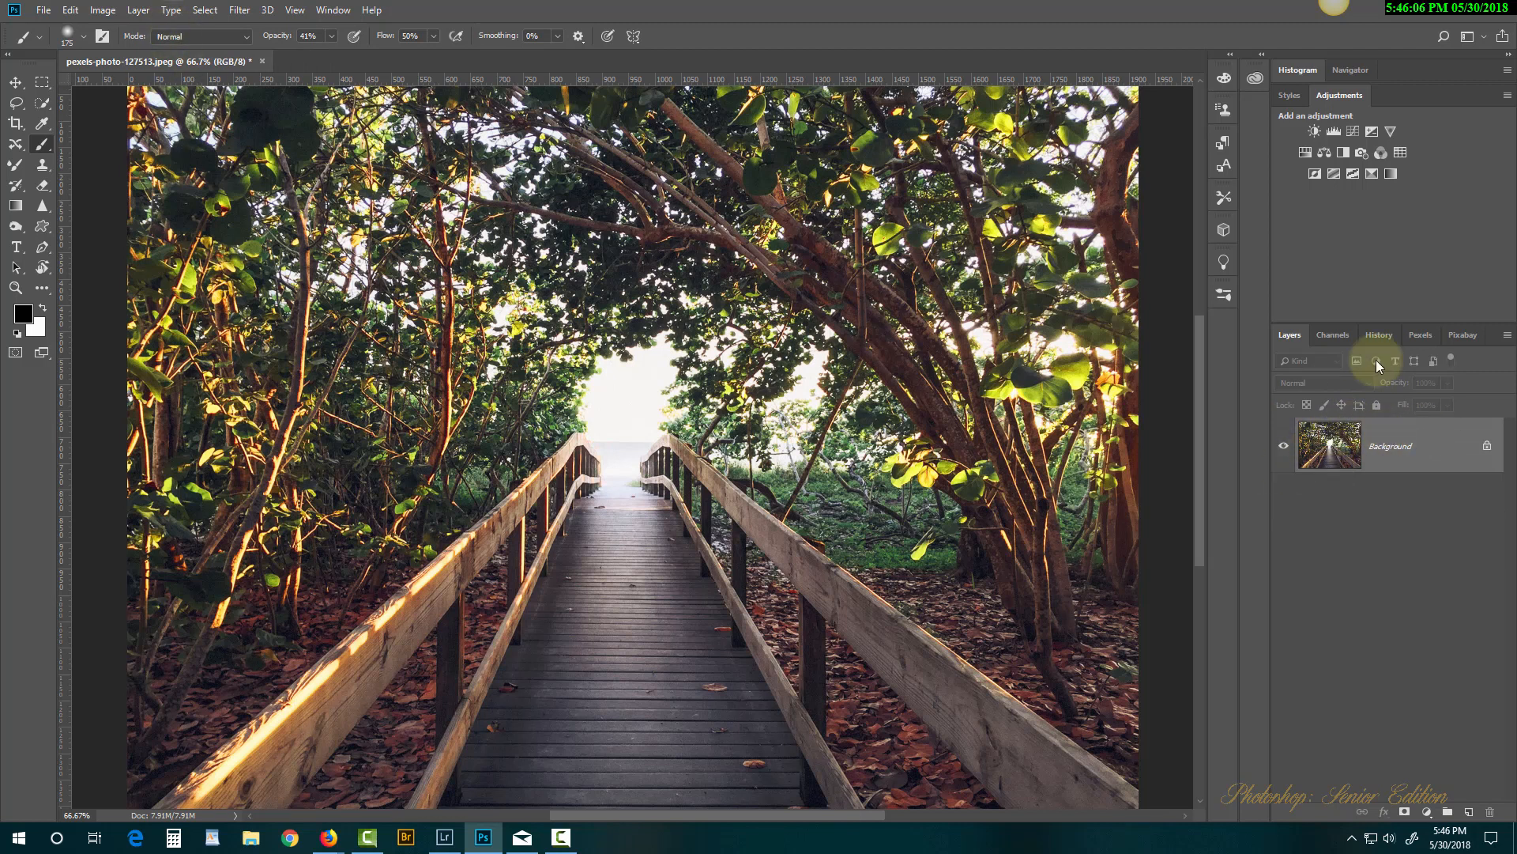
# Revert the photo to its original opening snapshot, pexels-photo-127513.jpeg, and return to the layer list.
pyautogui.click(1379, 335)
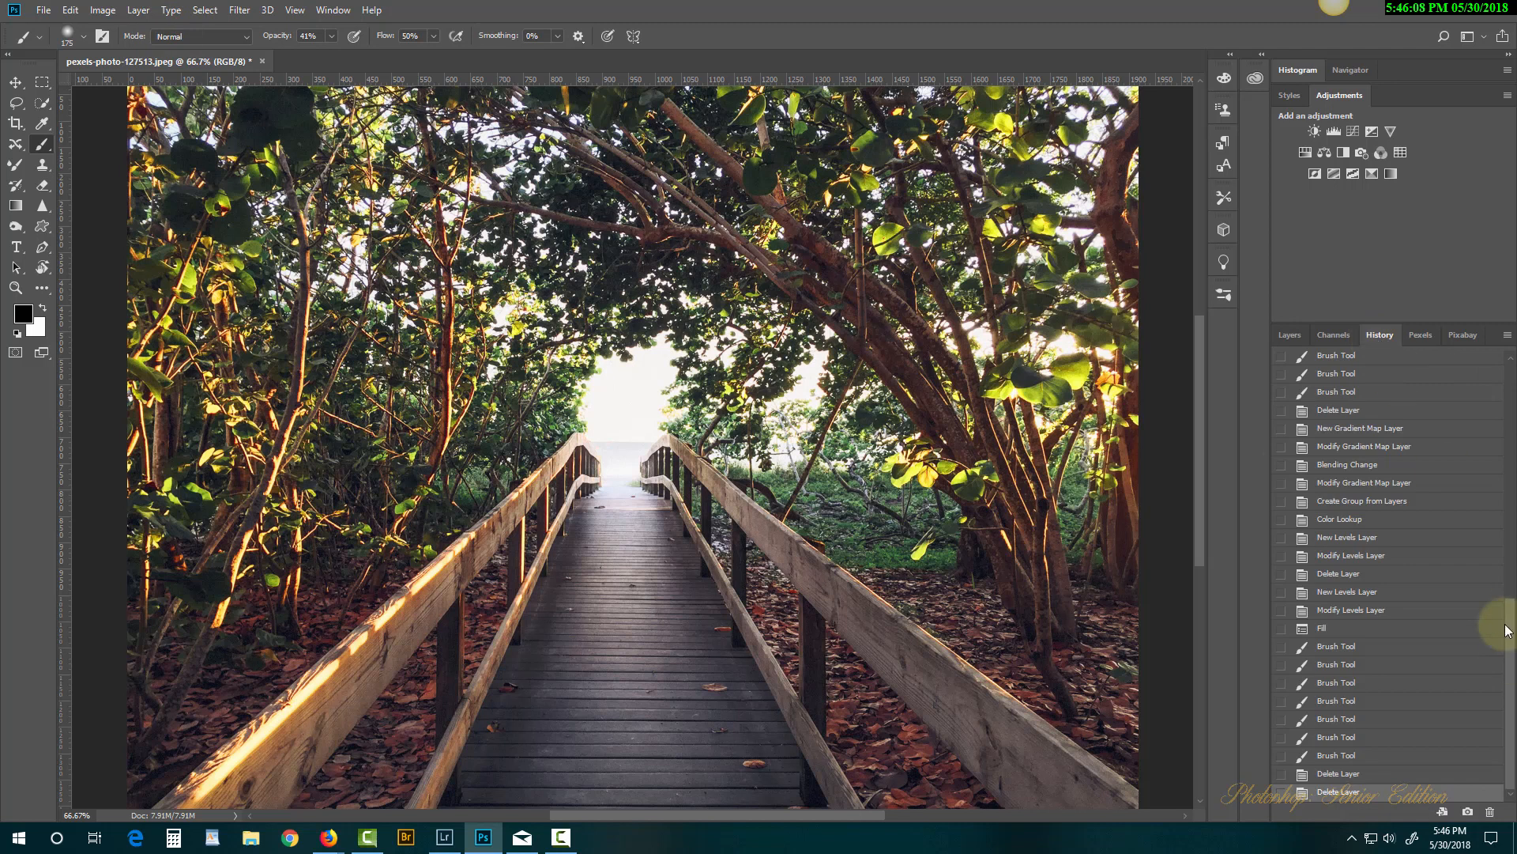
pyautogui.moveTo(1507, 624); pyautogui.dragTo(1494, 393)
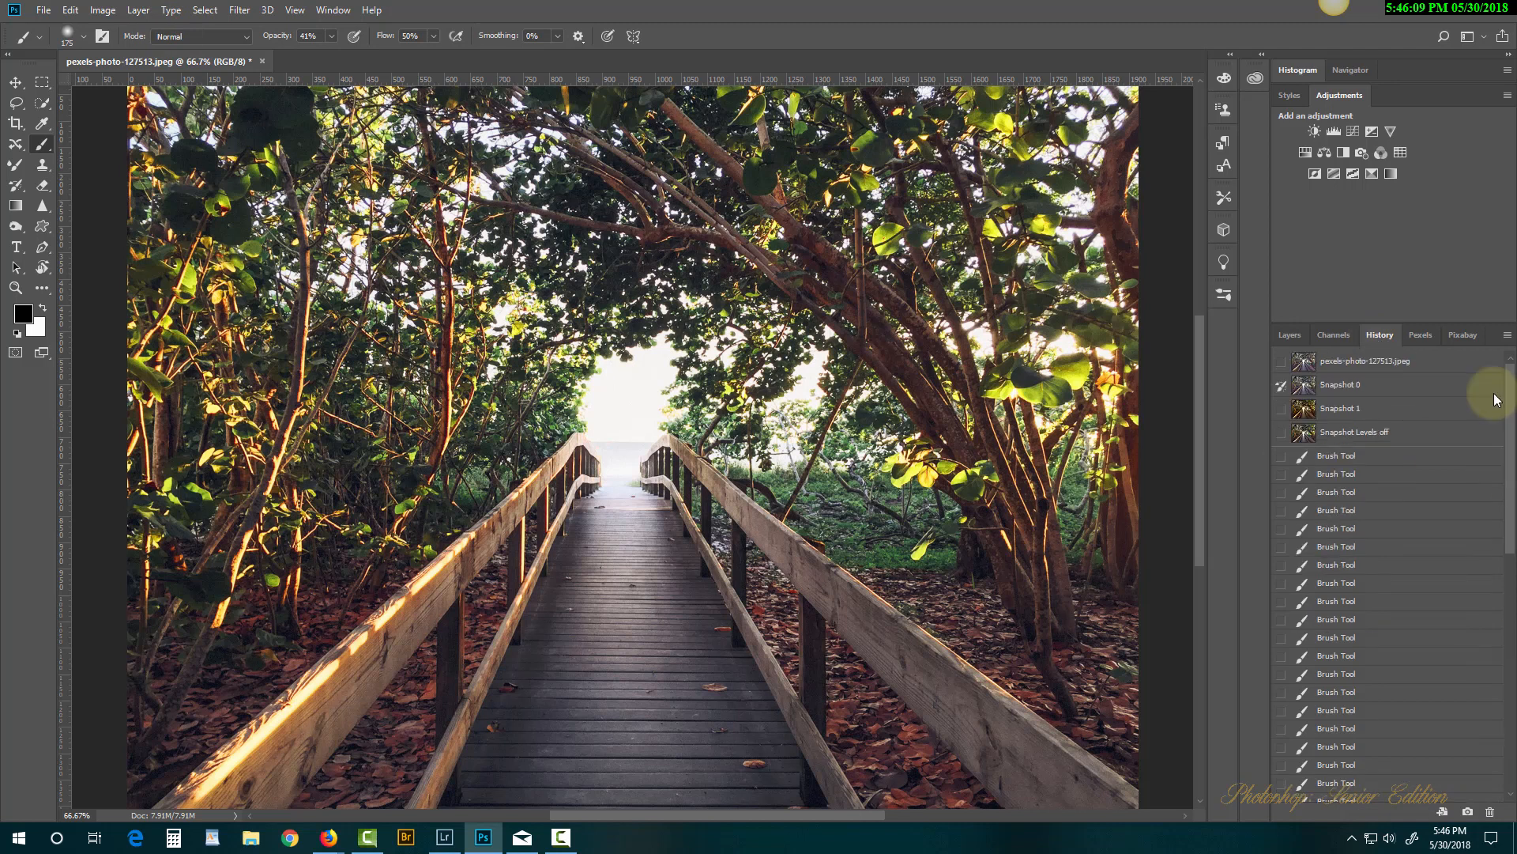
pyautogui.click(1381, 369)
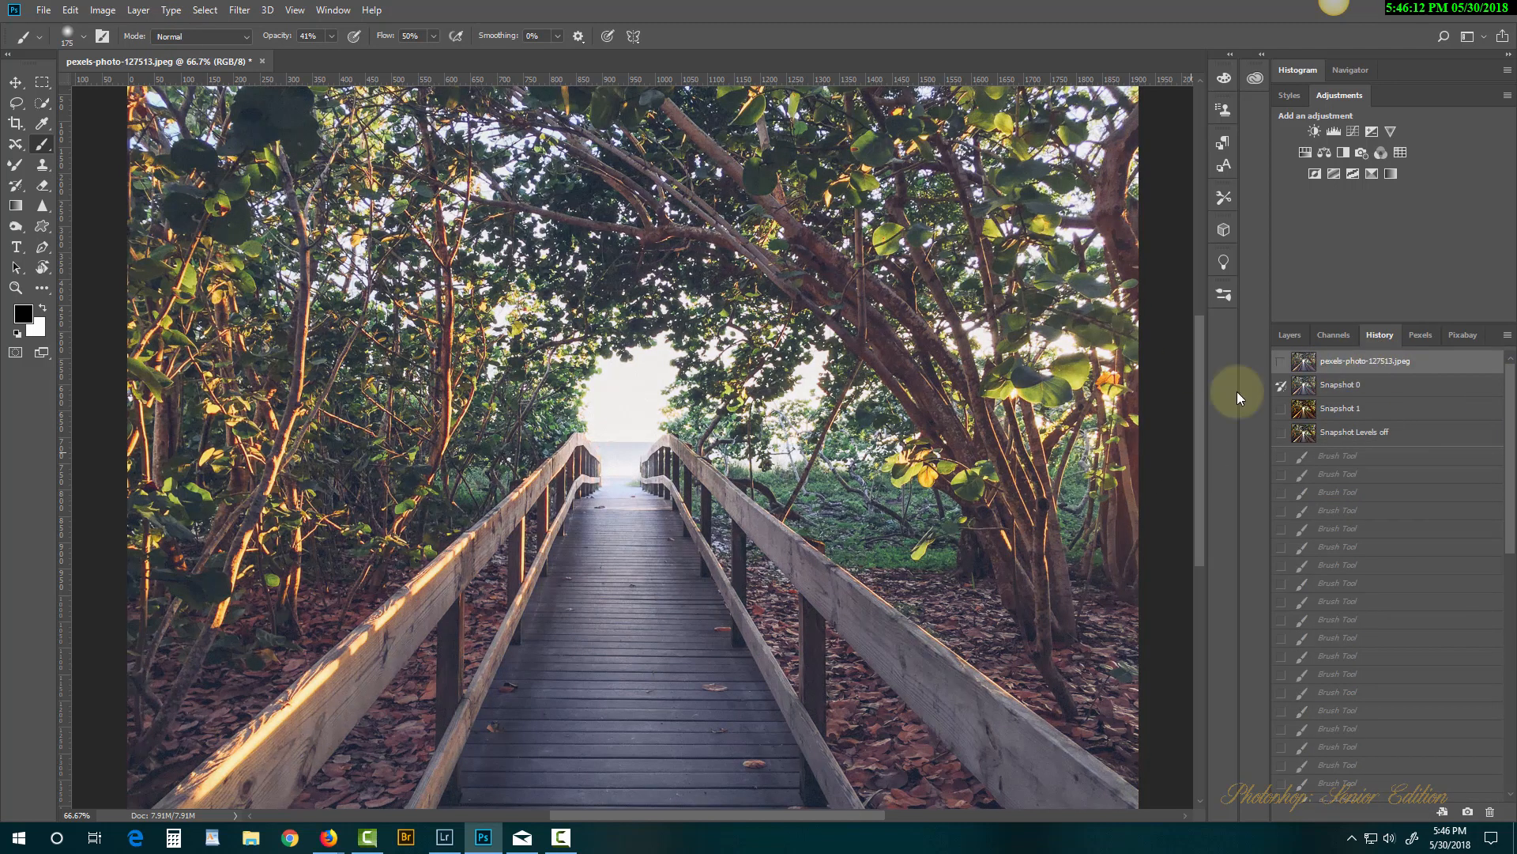
pyautogui.click(1291, 335)
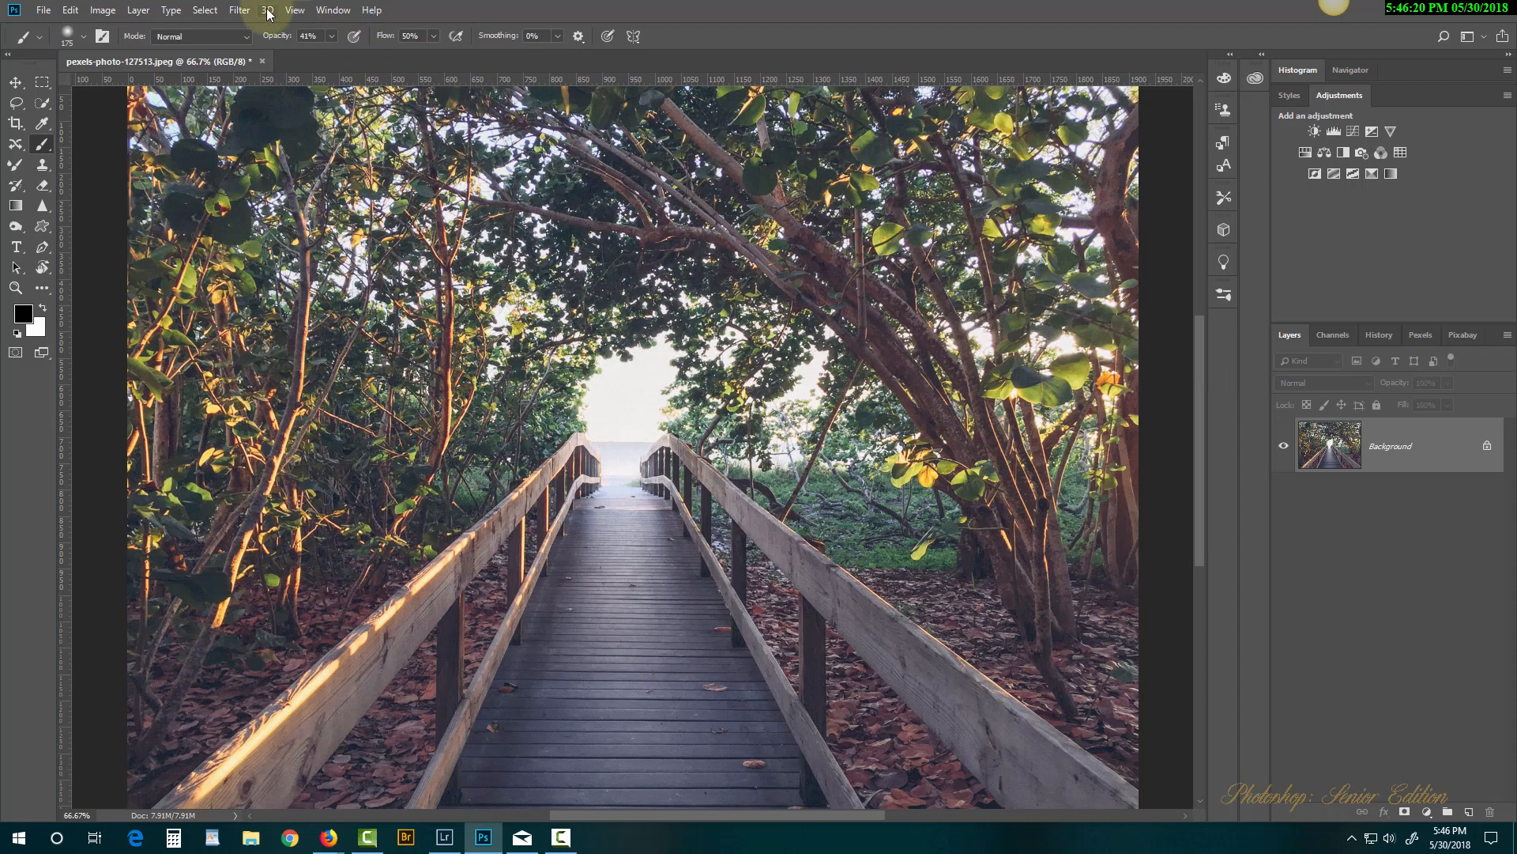
# Open the photo in the Camera Raw Filter and collapse the built-in groups of its preset list.
pyautogui.click(239, 10)
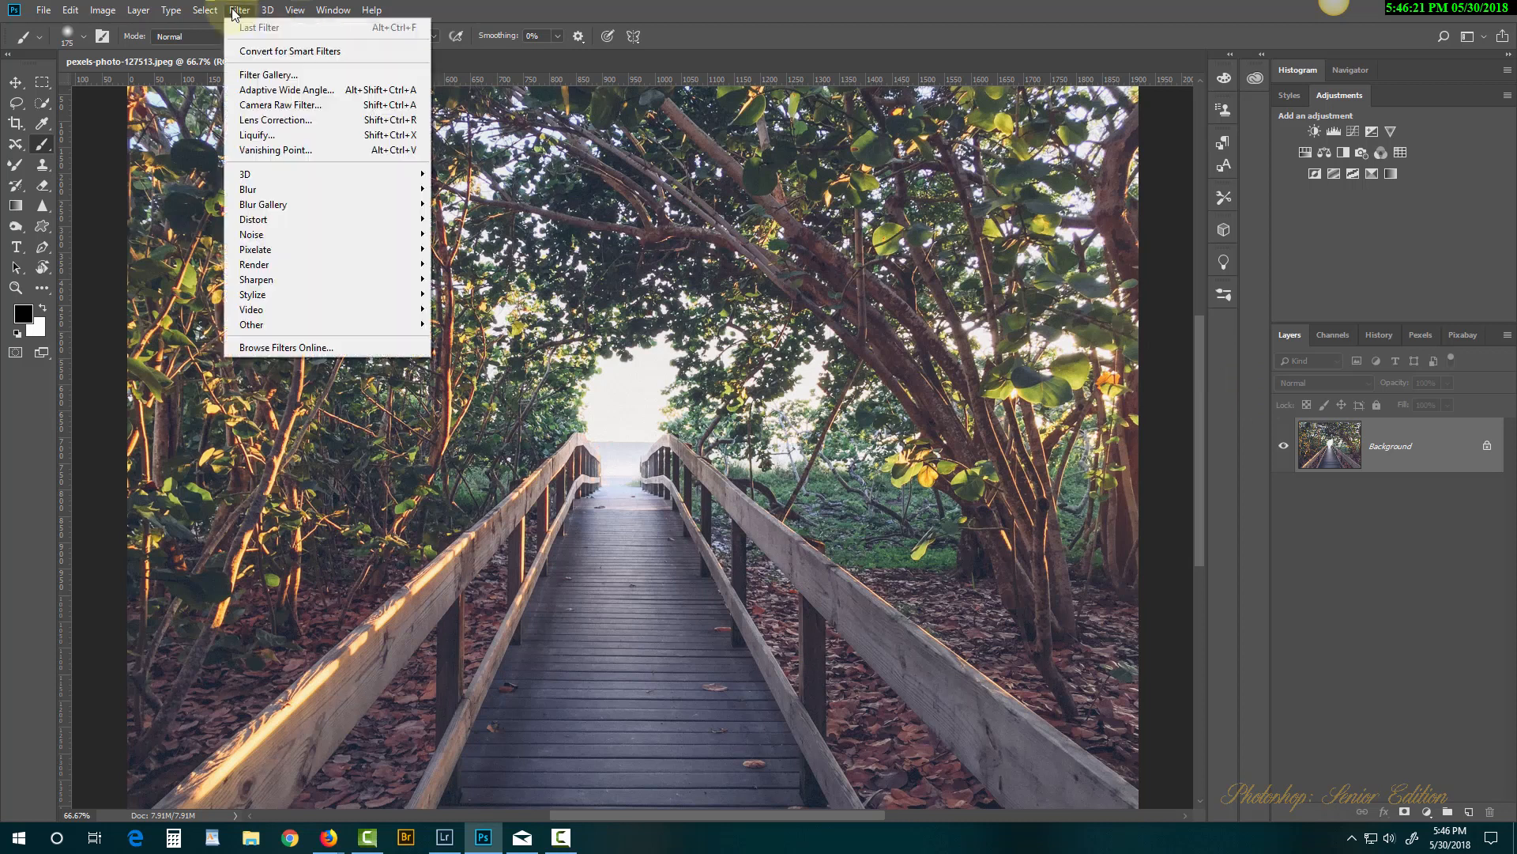
pyautogui.click(275, 108)
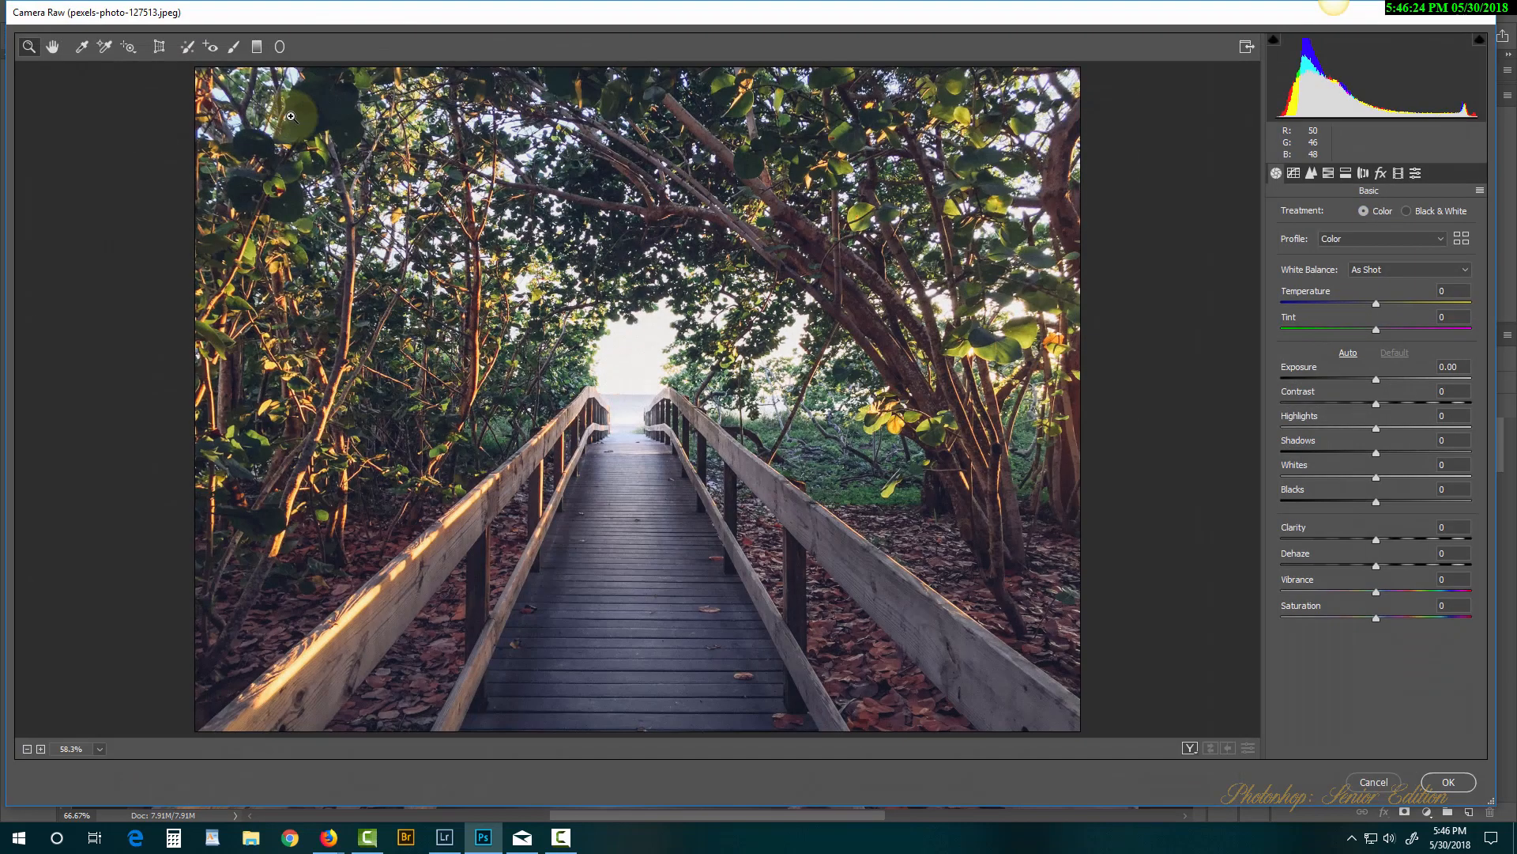
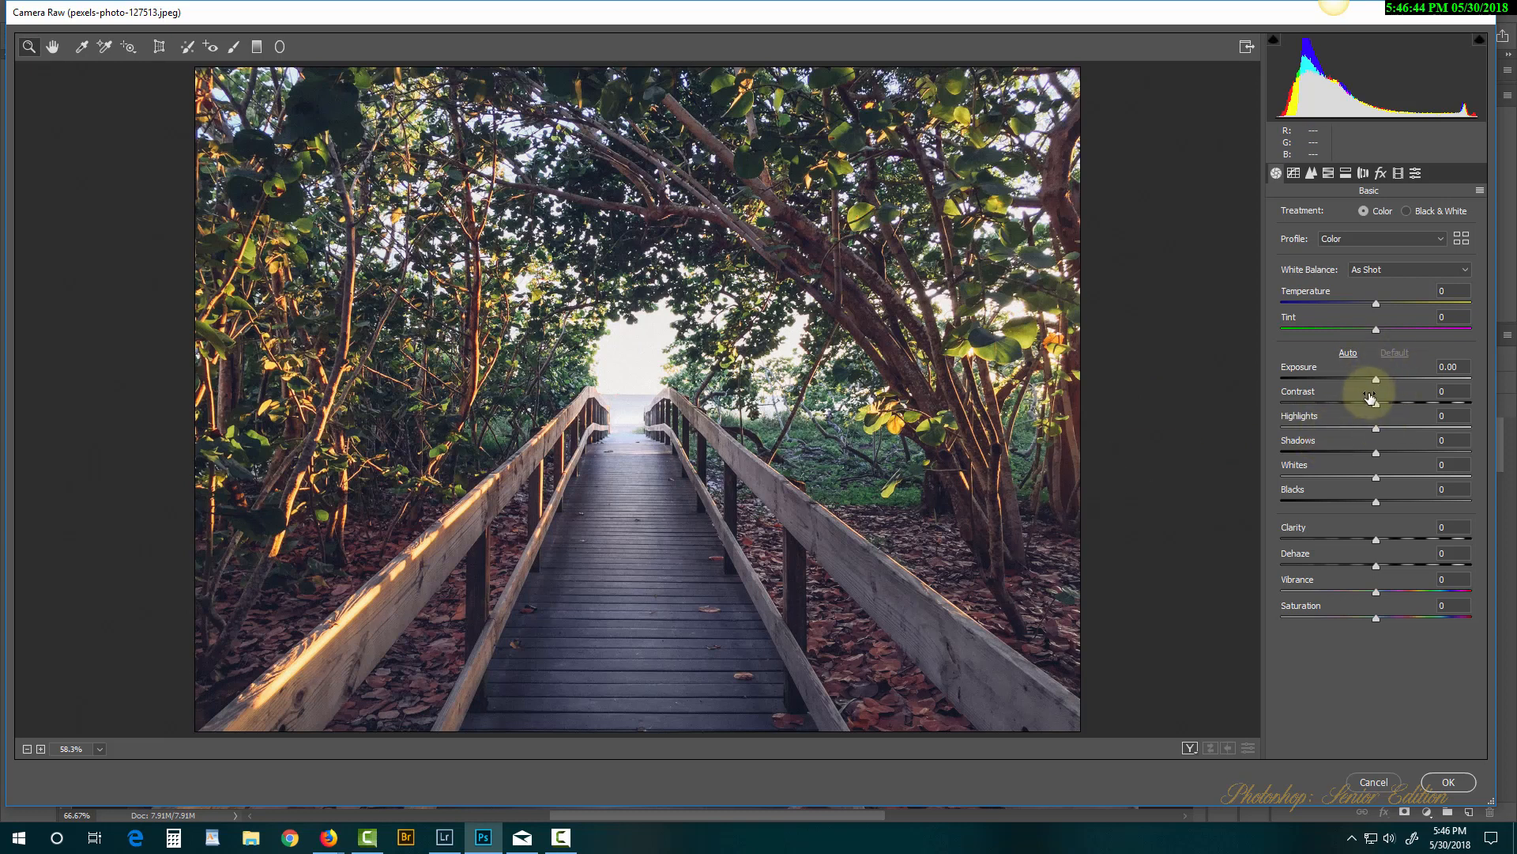
pyautogui.click(1417, 173)
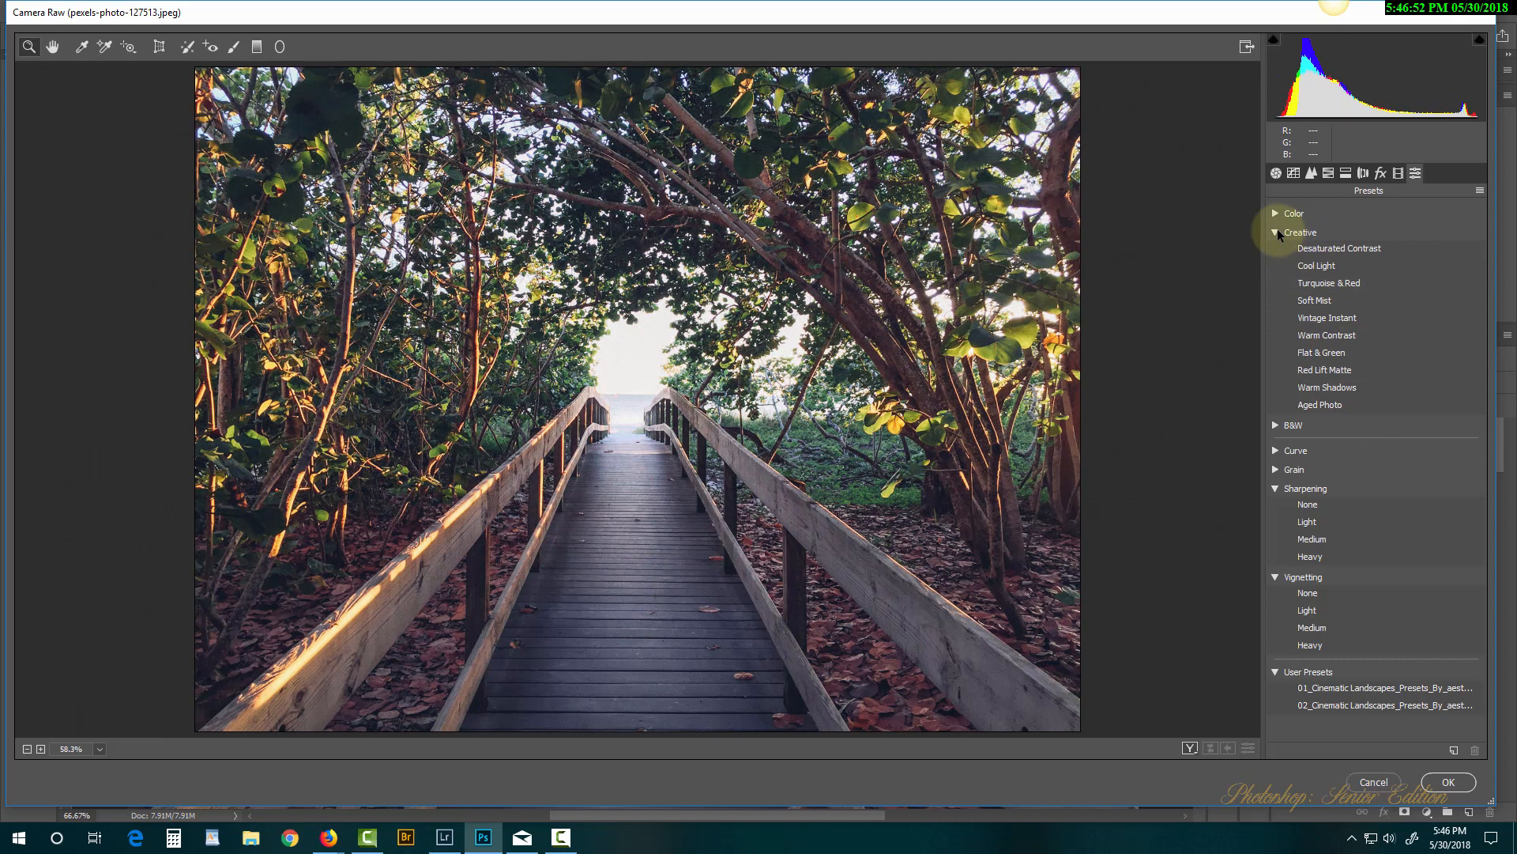
pyautogui.click(1277, 231)
pyautogui.click(1276, 403)
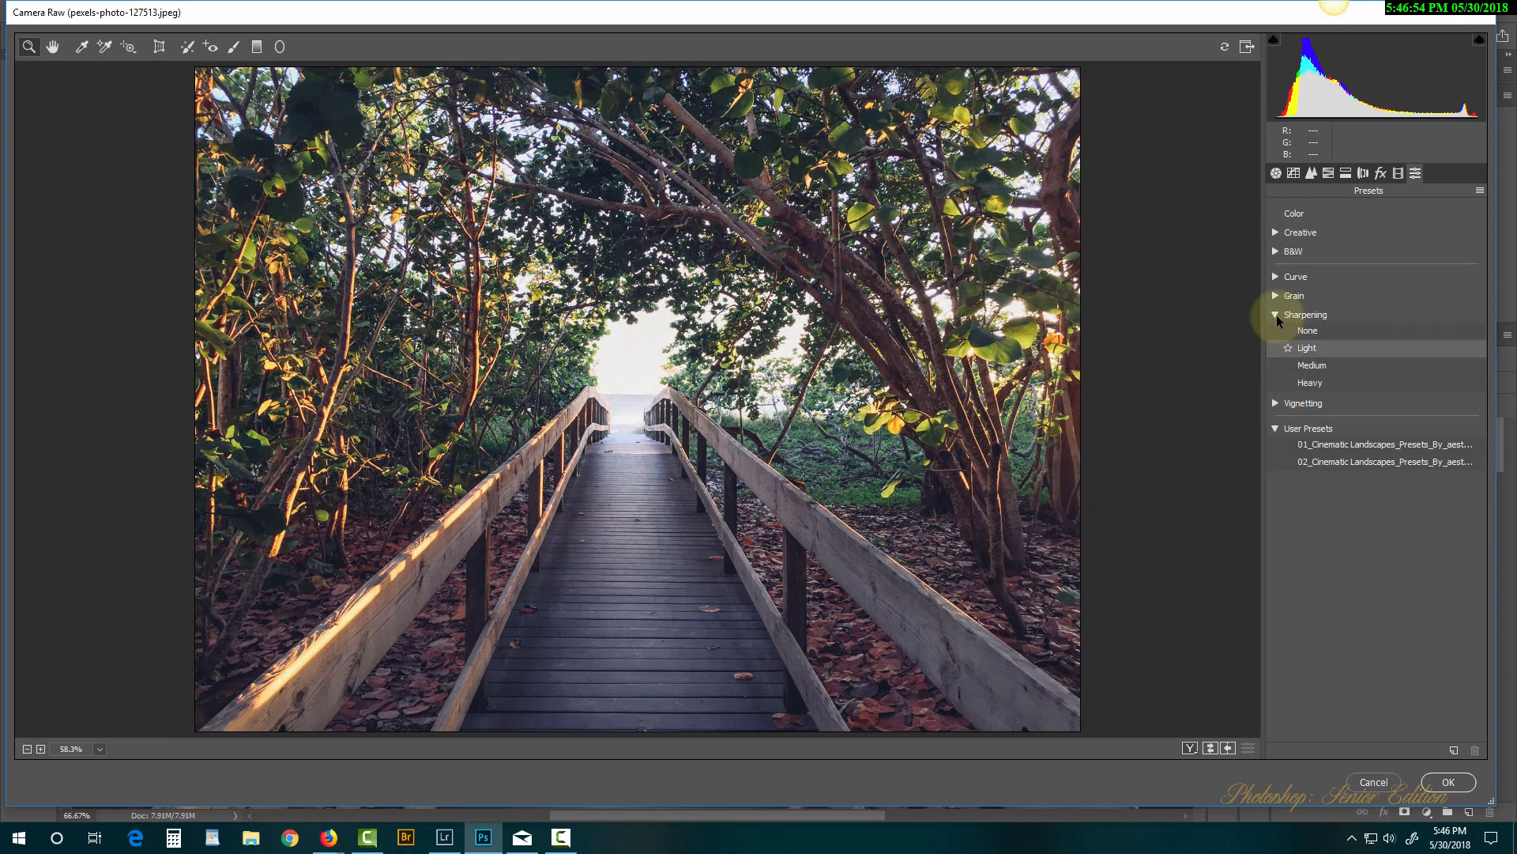
pyautogui.click(1275, 315)
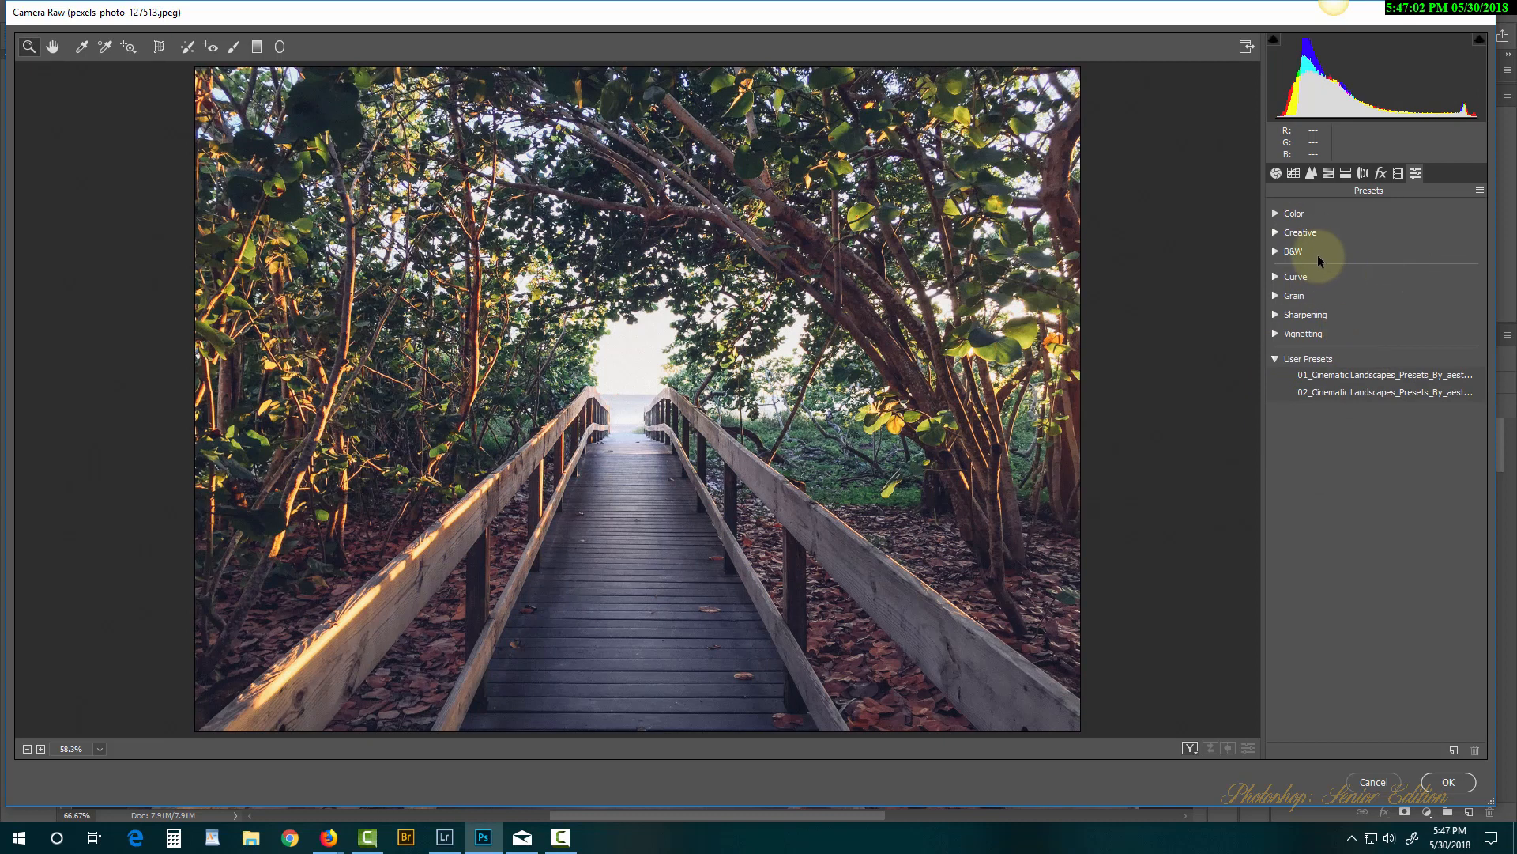
# Browse the Color, Creative, Curve and Vignetting presets, previewing looks such as Matte and Strong S Curve, and collapse all preset groups.
pyautogui.click(1274, 212)
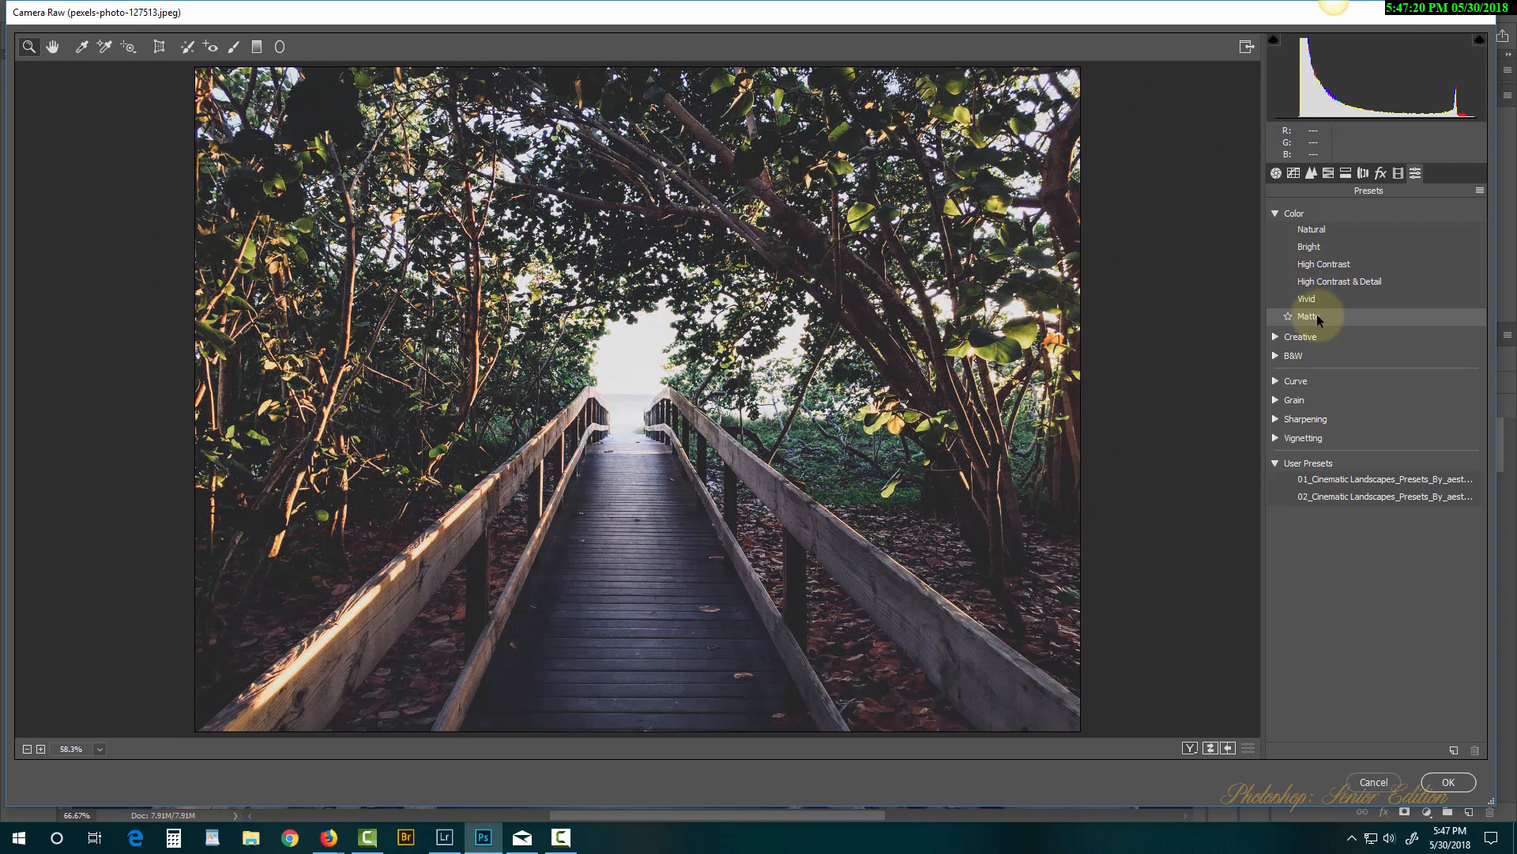
pyautogui.click(1275, 335)
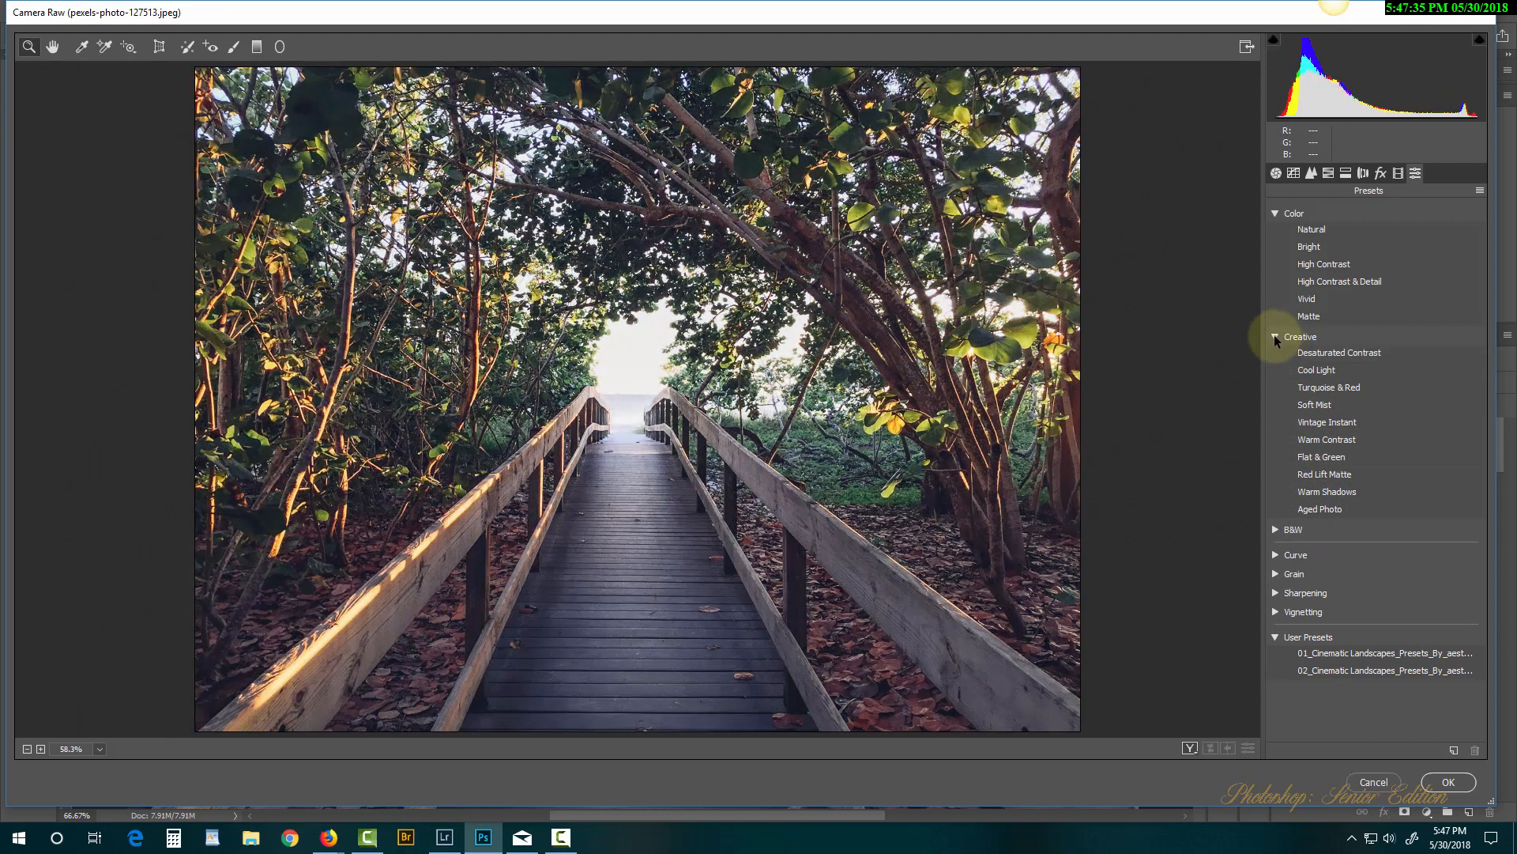
pyautogui.click(1275, 337)
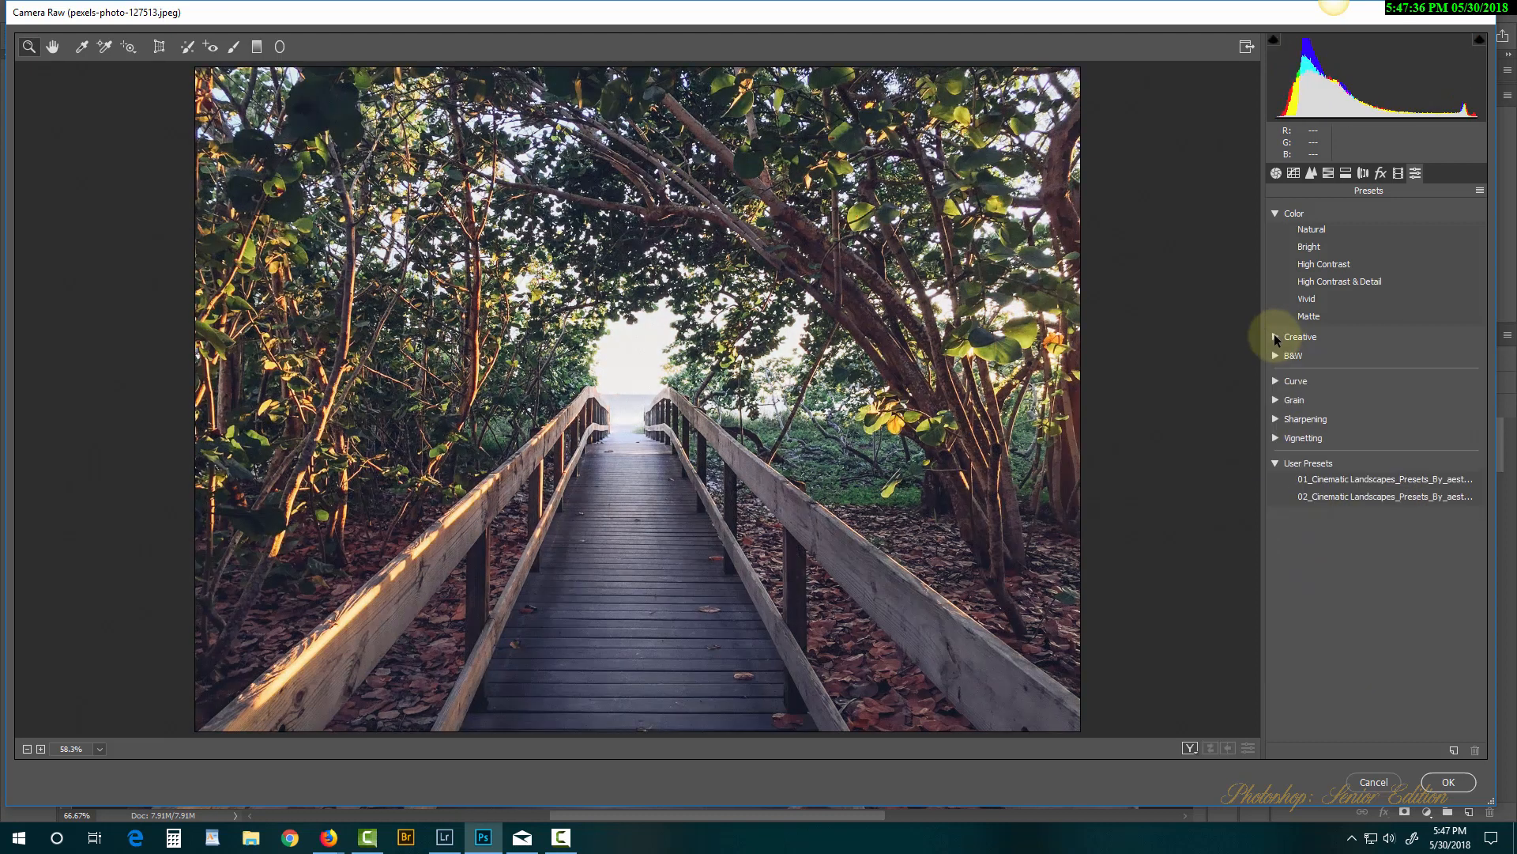
pyautogui.click(1275, 233)
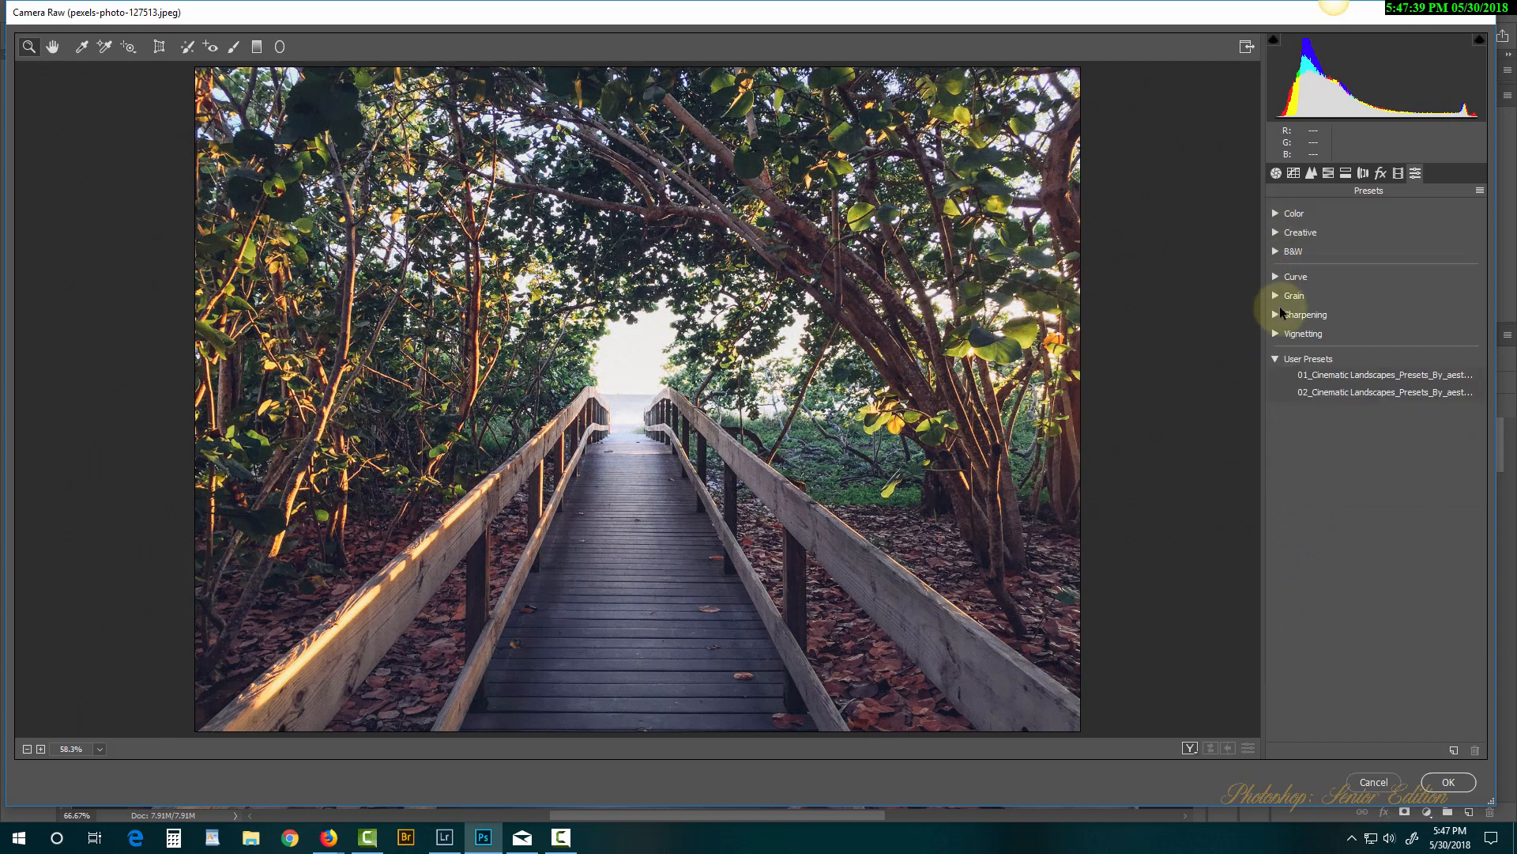
pyautogui.click(1275, 277)
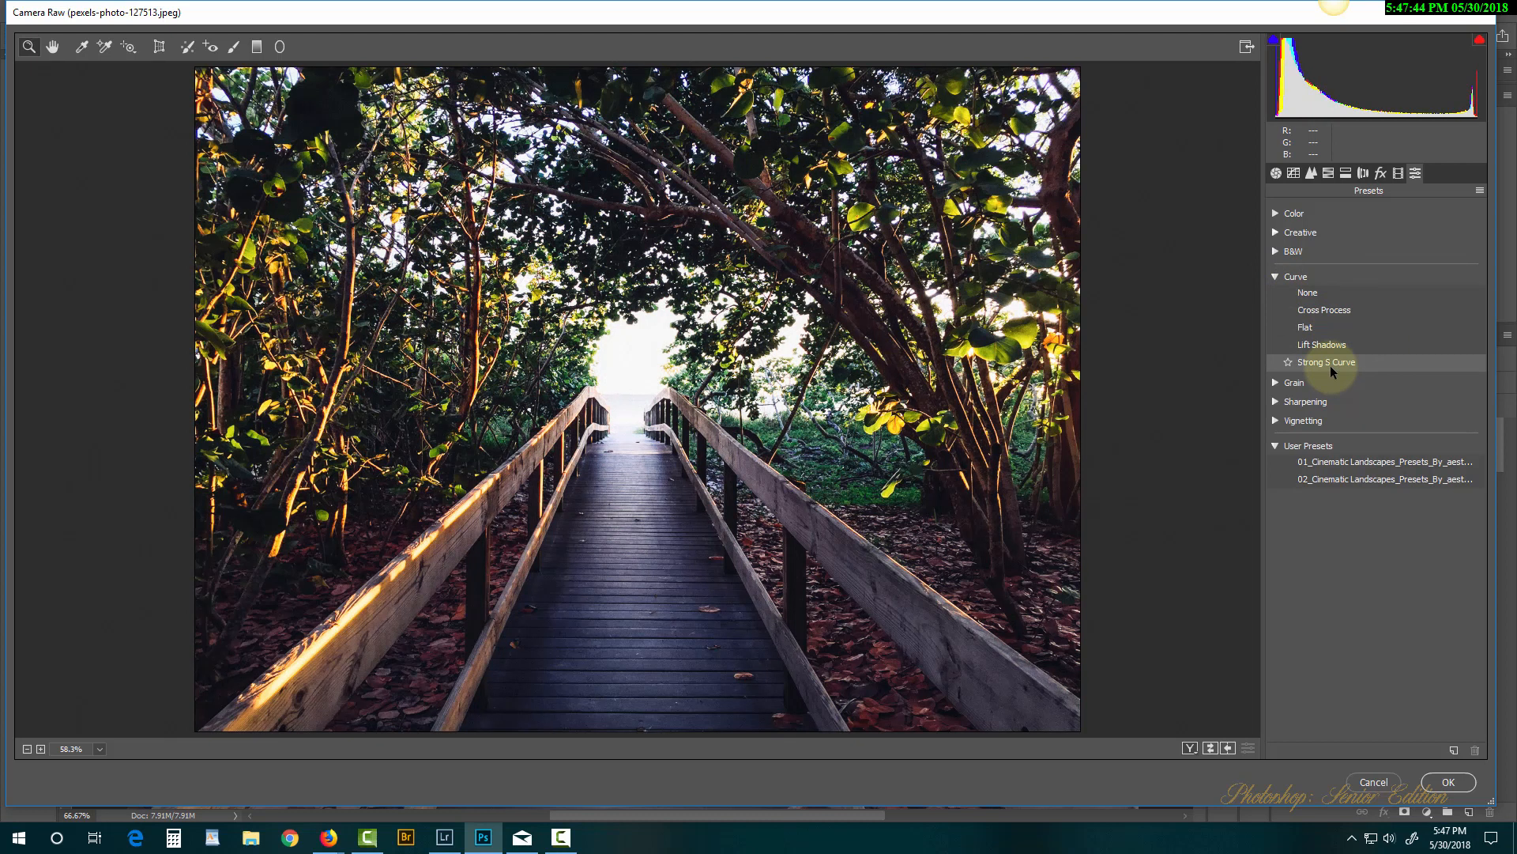
pyautogui.click(1276, 276)
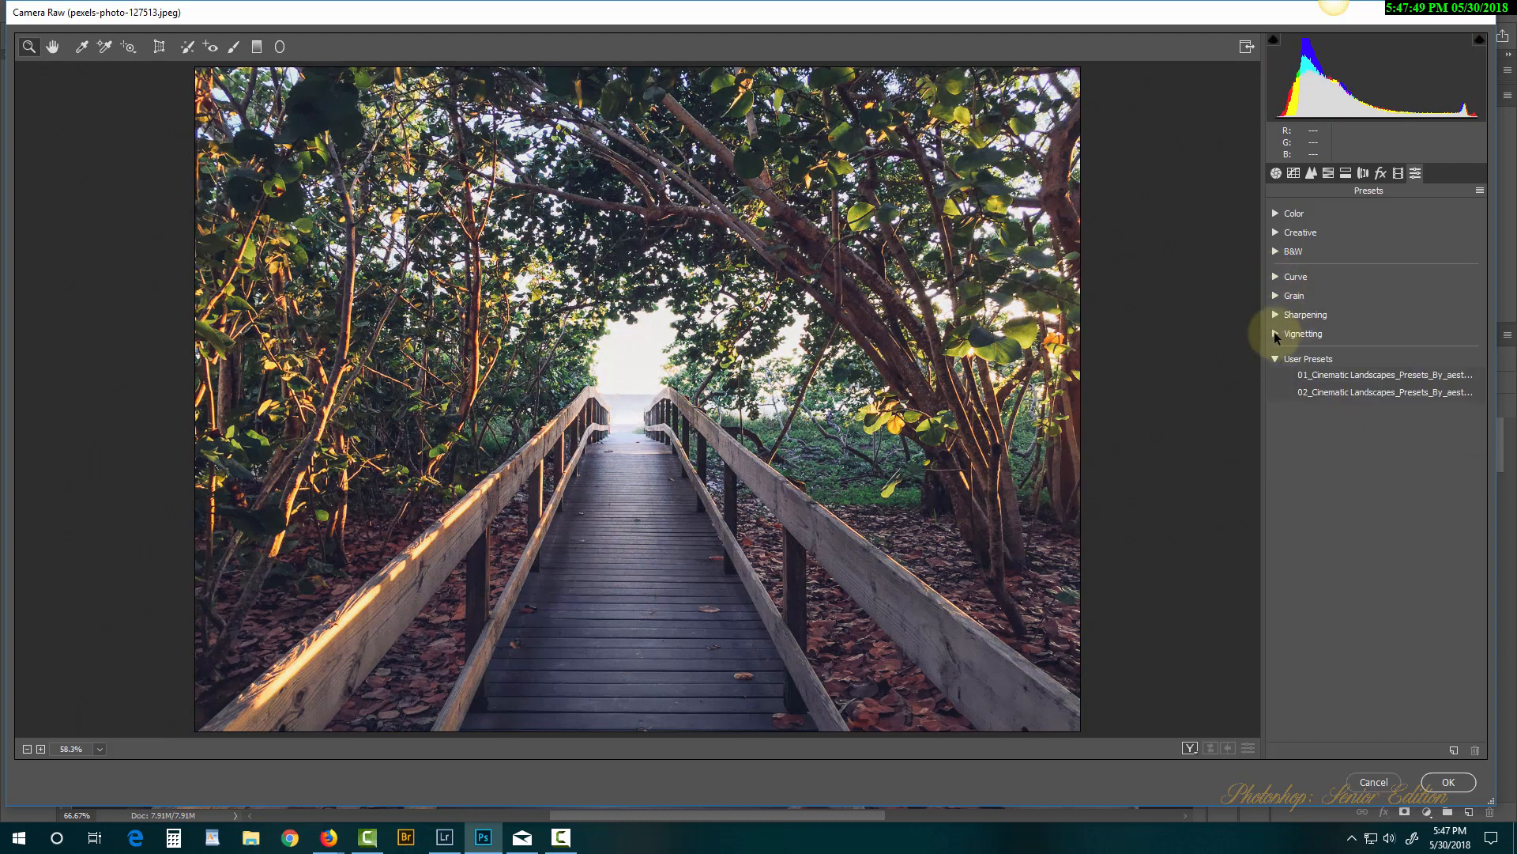
pyautogui.click(1275, 333)
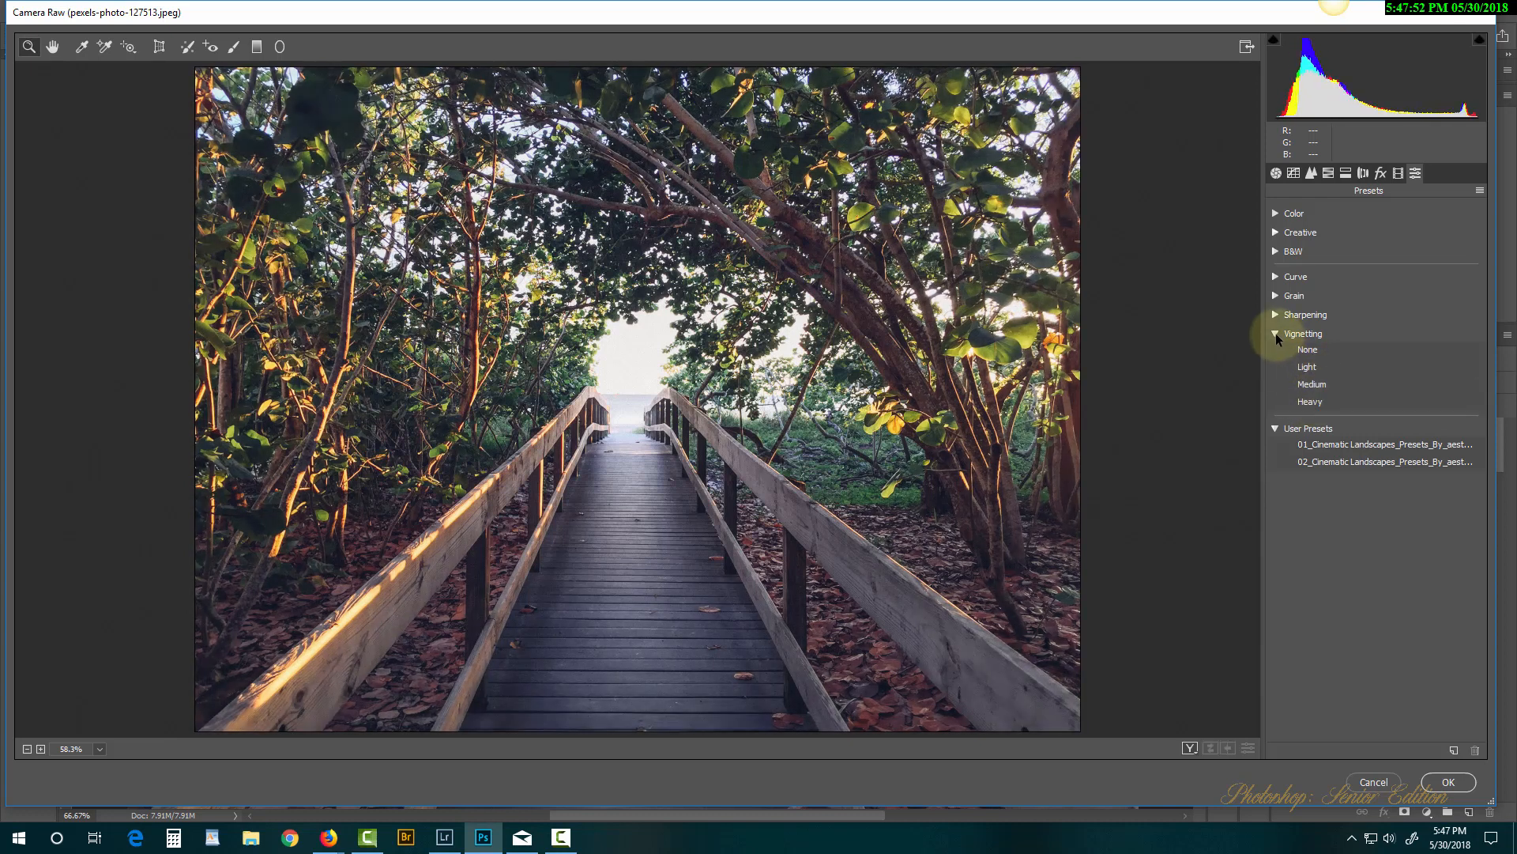
pyautogui.click(1275, 334)
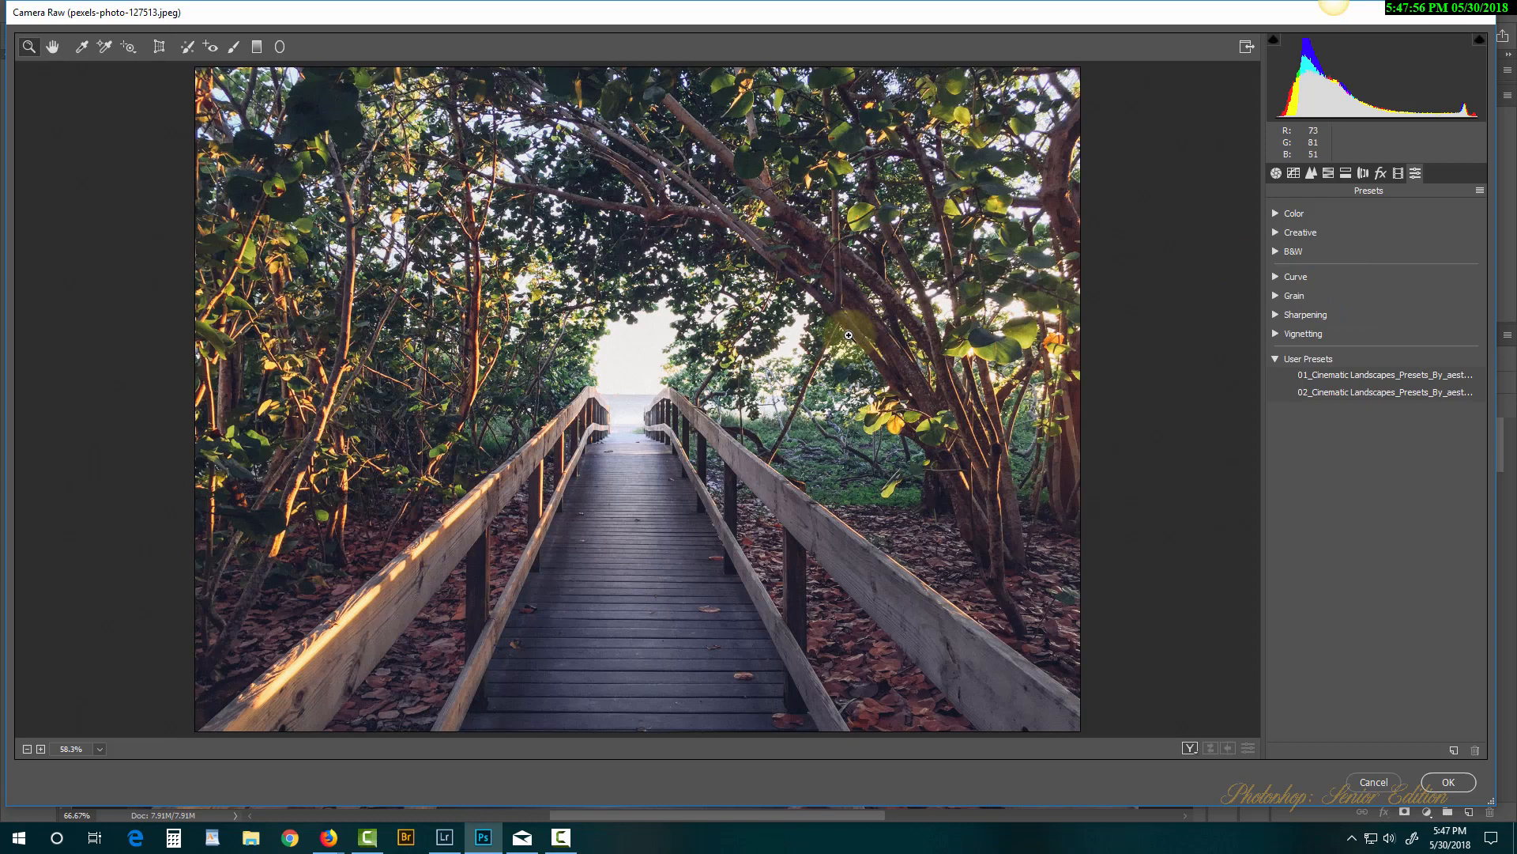
pyautogui.click(1276, 358)
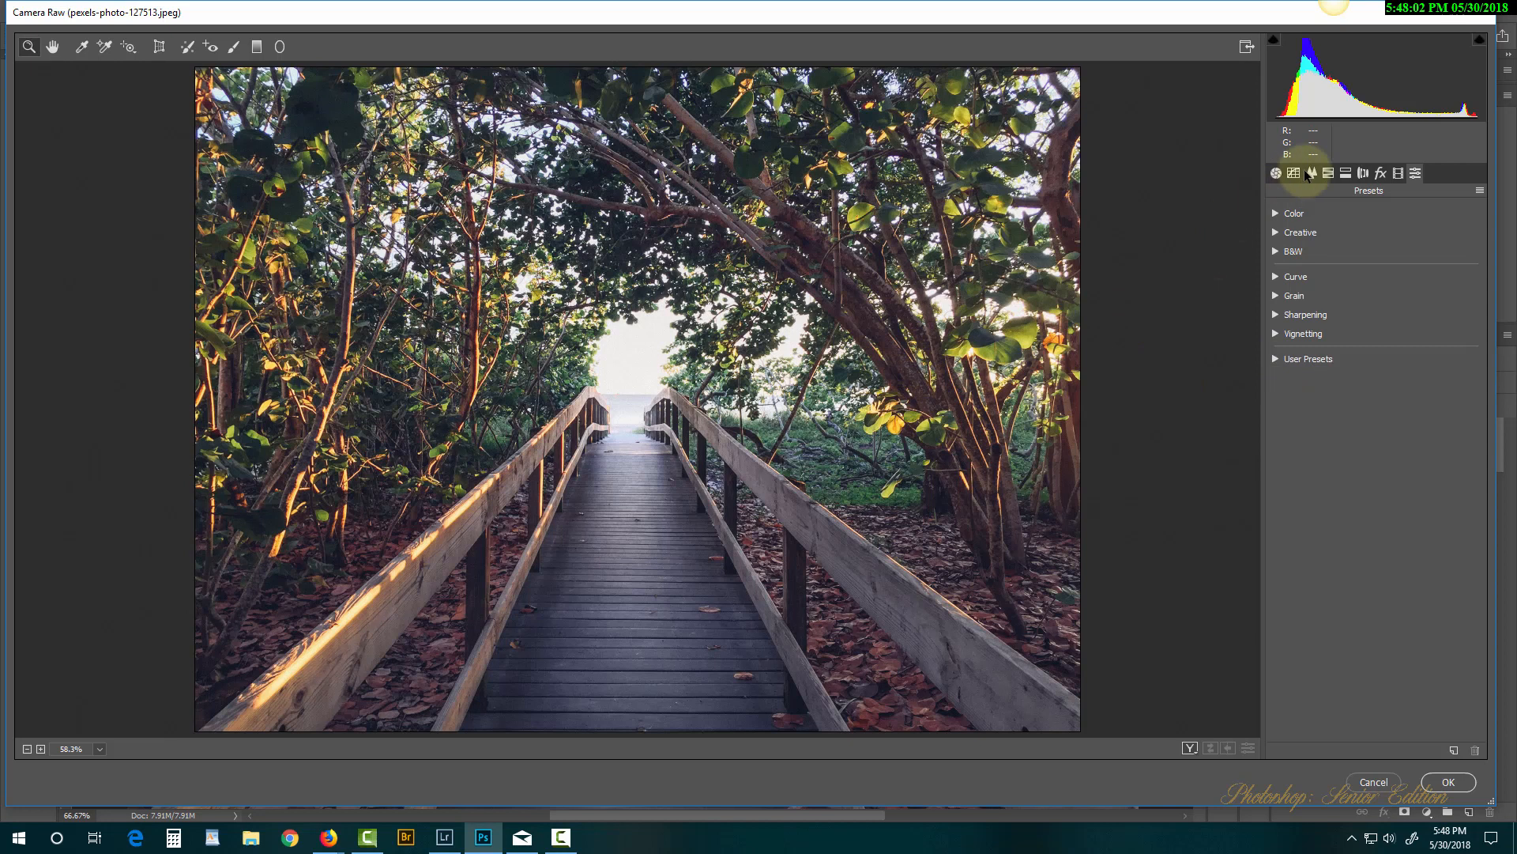
# In the Basic adjustments, set Temperature to +24, Tint to -19 and Exposure to -0.35.
pyautogui.click(1277, 174)
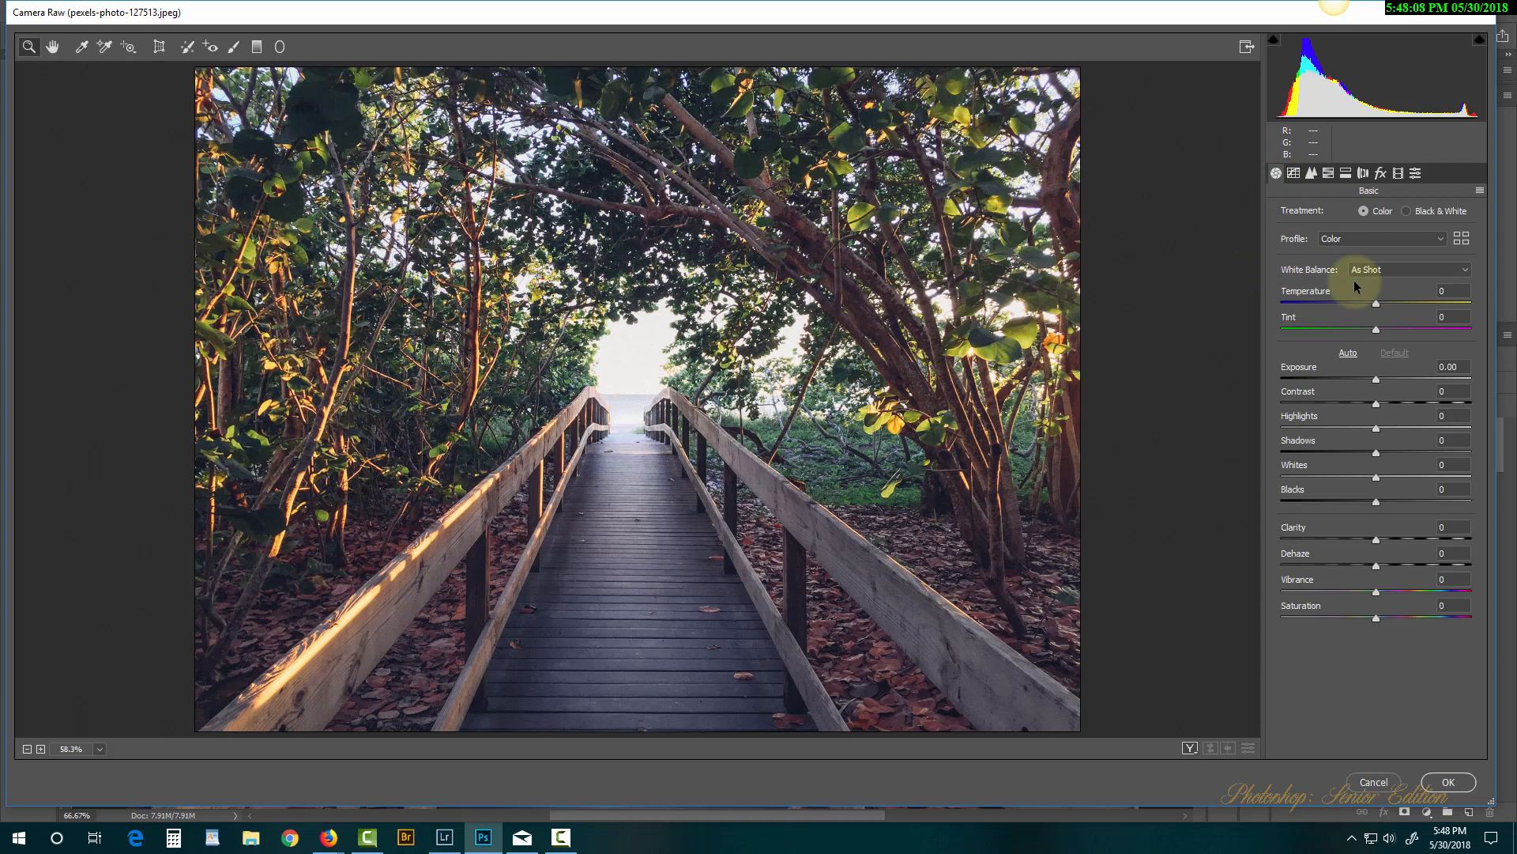
pyautogui.moveTo(1373, 304); pyautogui.dragTo(1359, 335)
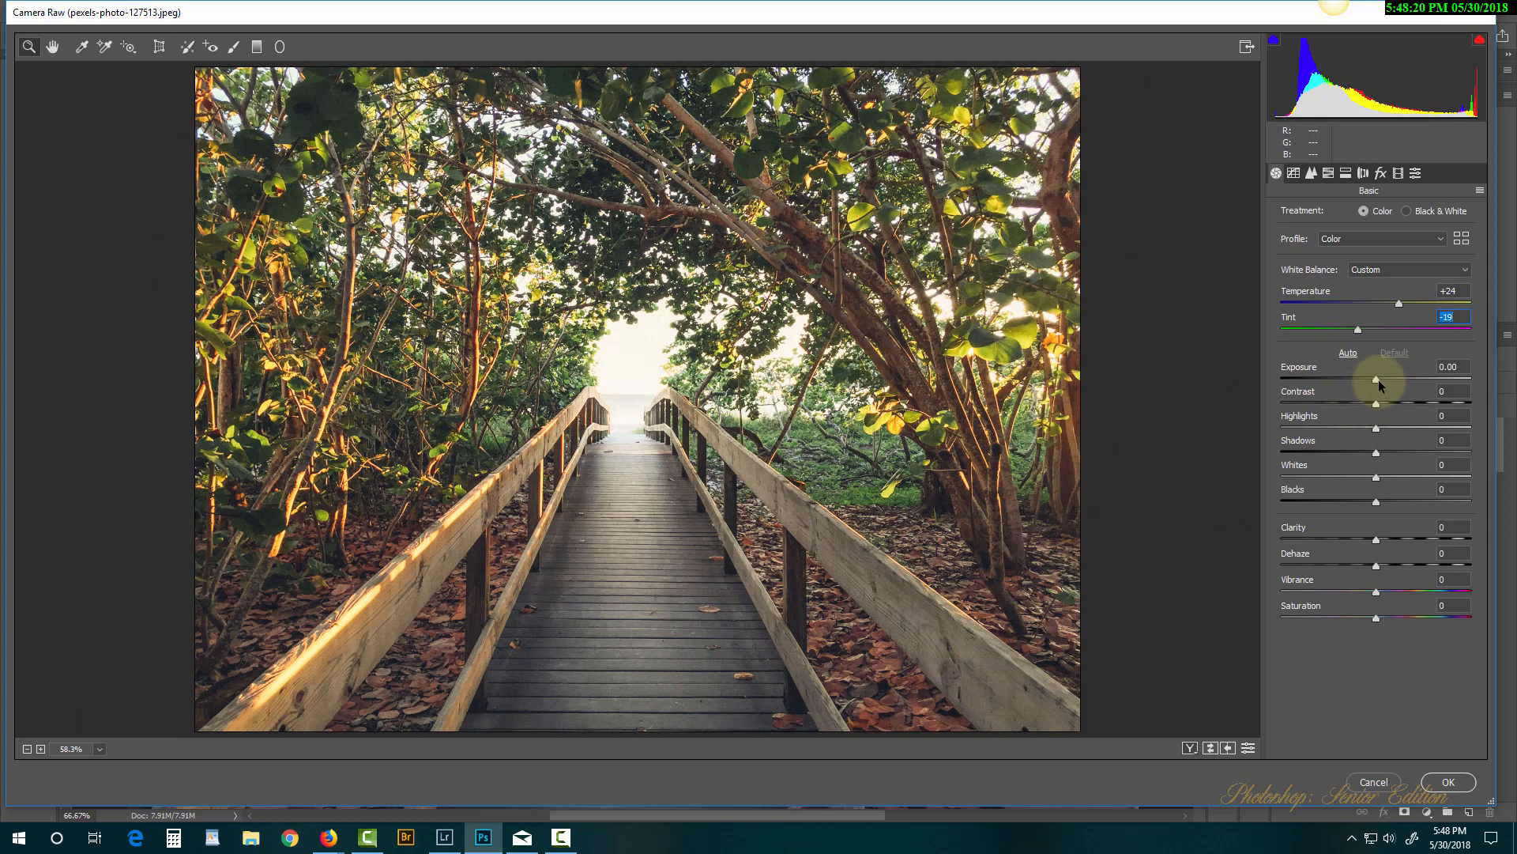
pyautogui.moveTo(1377, 382); pyautogui.dragTo(1373, 384)
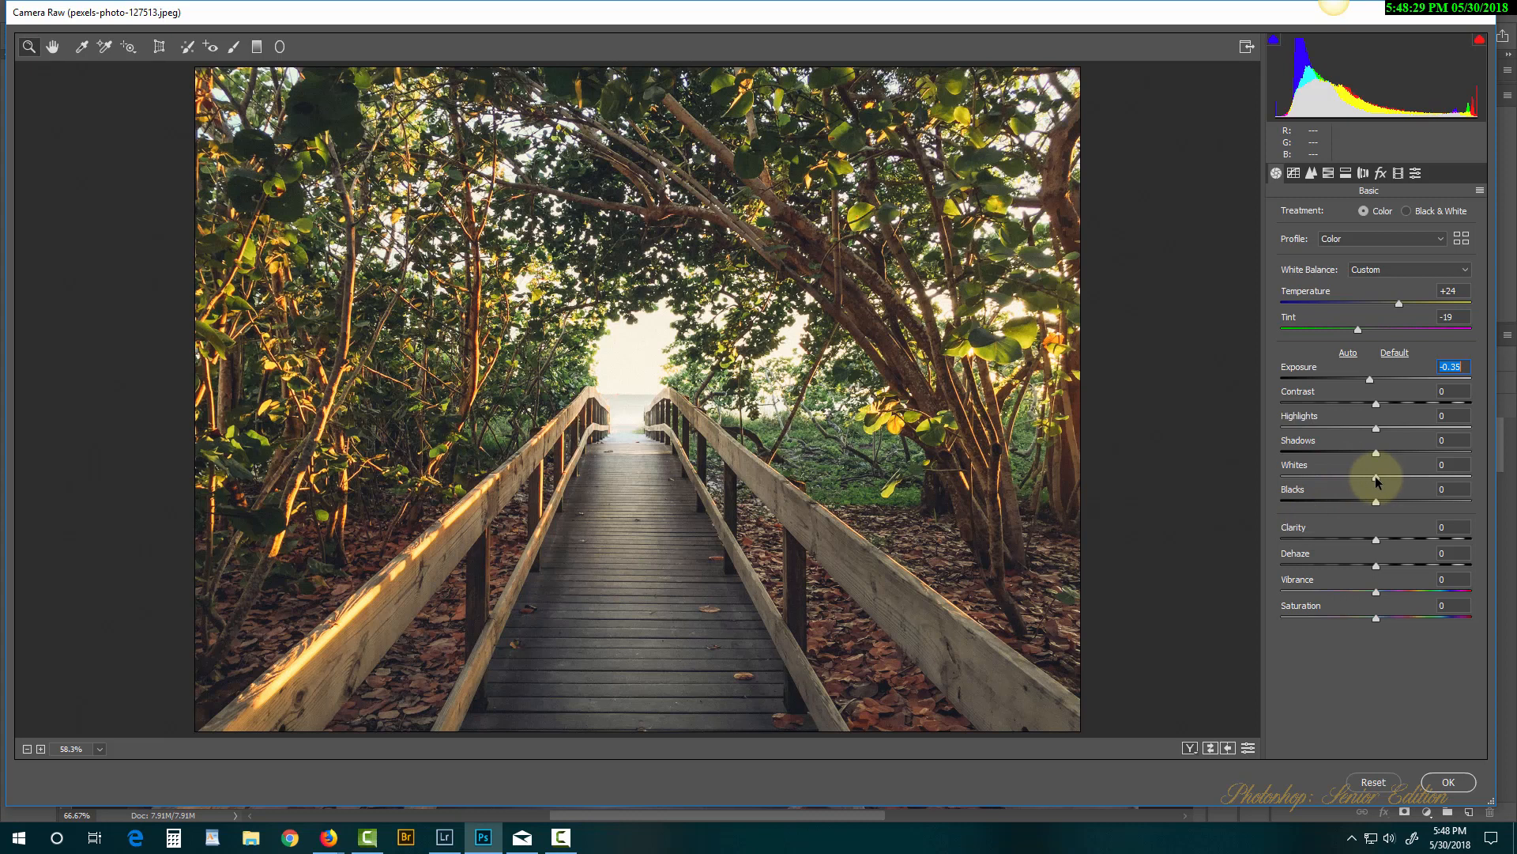
# Set Whites to +13 and Blacks to -17, then try a Shadows adjustment and reset Shadows to 0.
pyautogui.moveTo(1379, 481); pyautogui.dragTo(1391, 481)
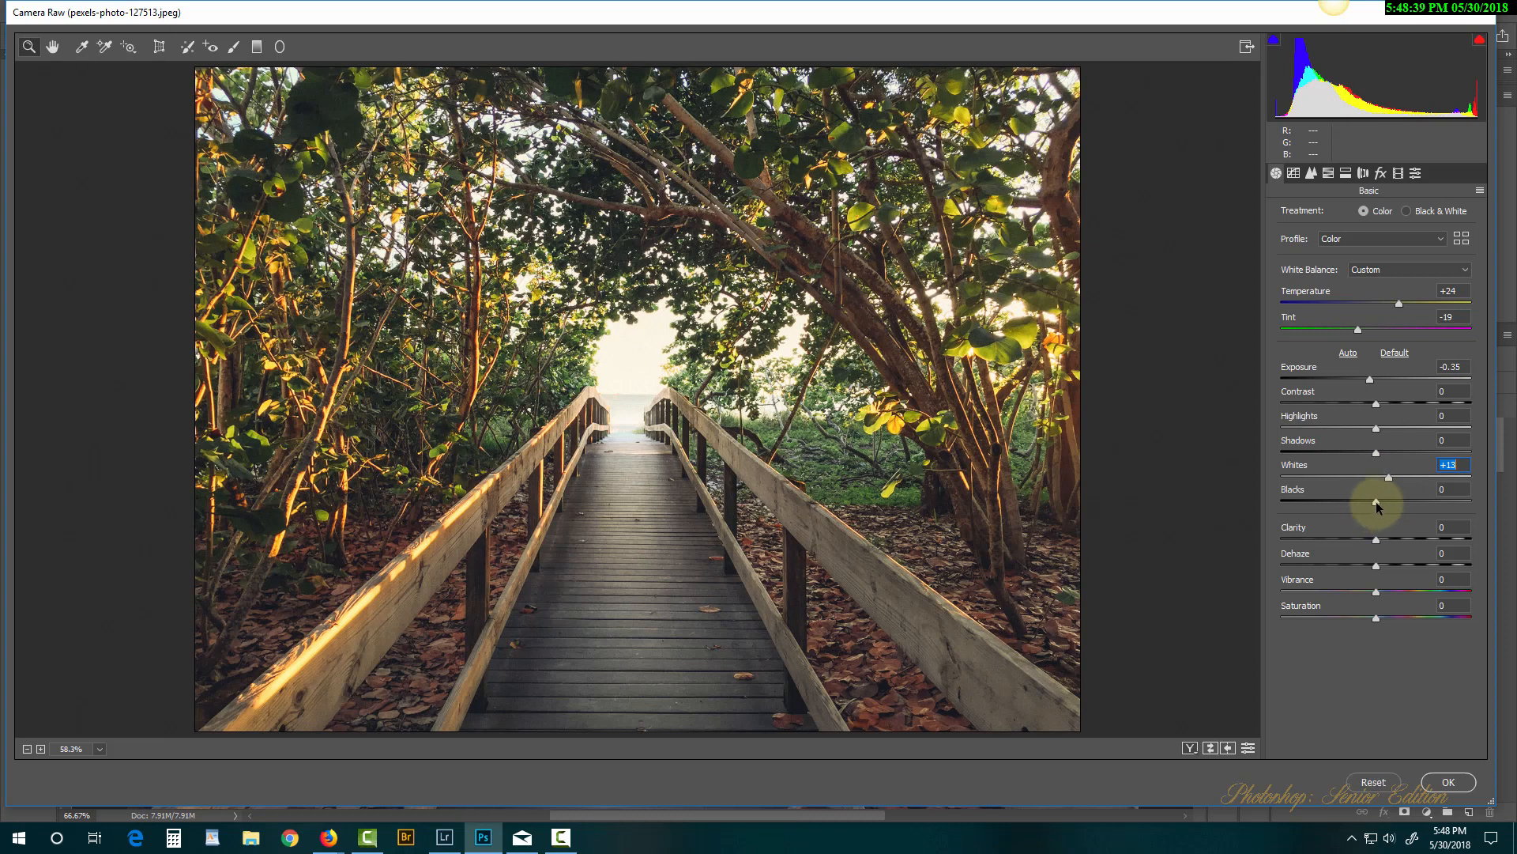
pyautogui.moveTo(1376, 506); pyautogui.dragTo(1359, 503)
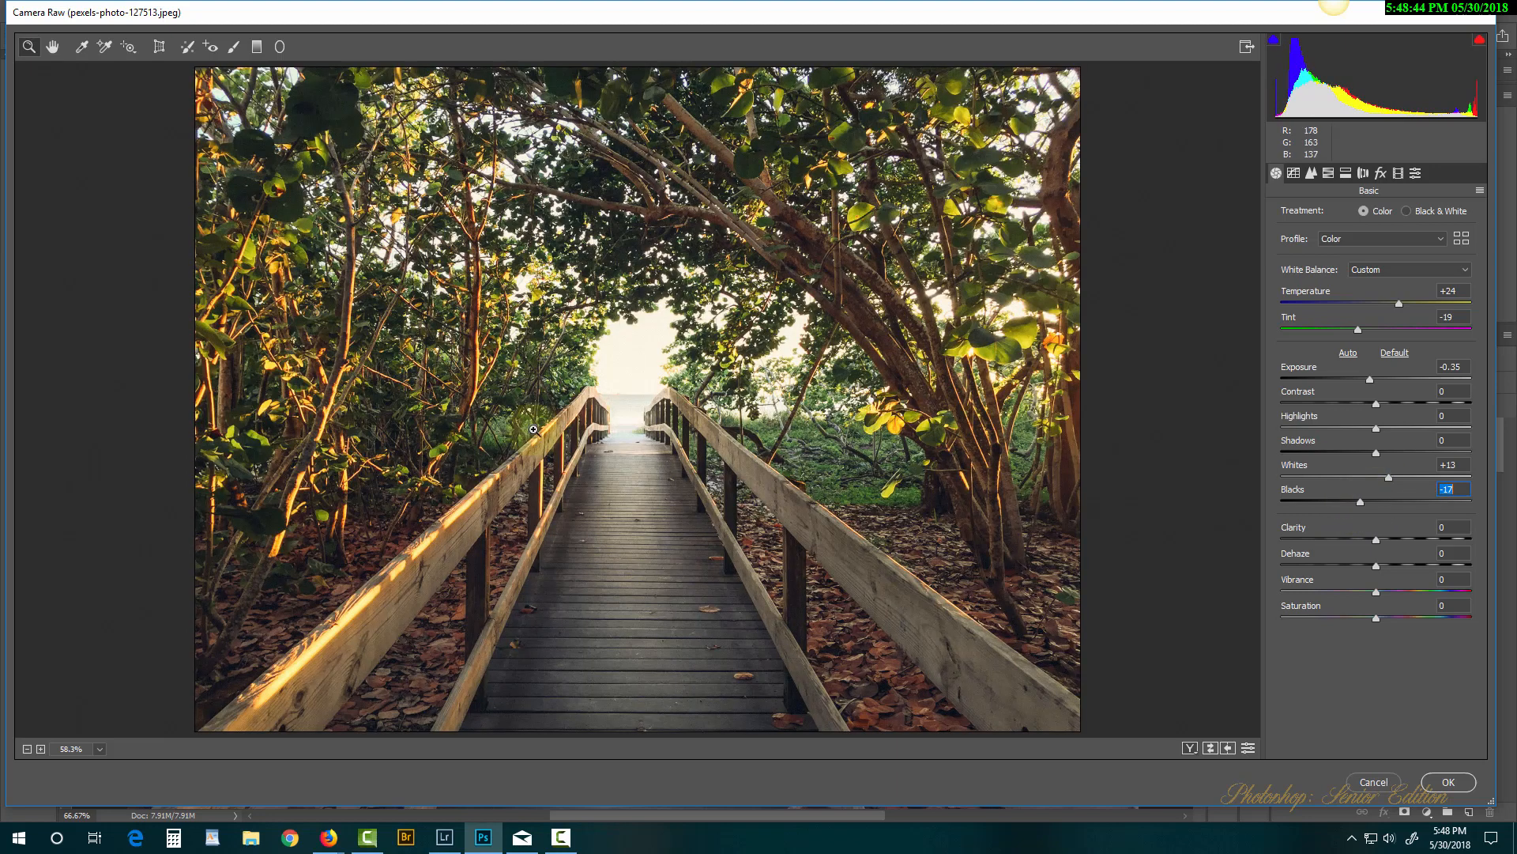
pyautogui.click(1376, 450)
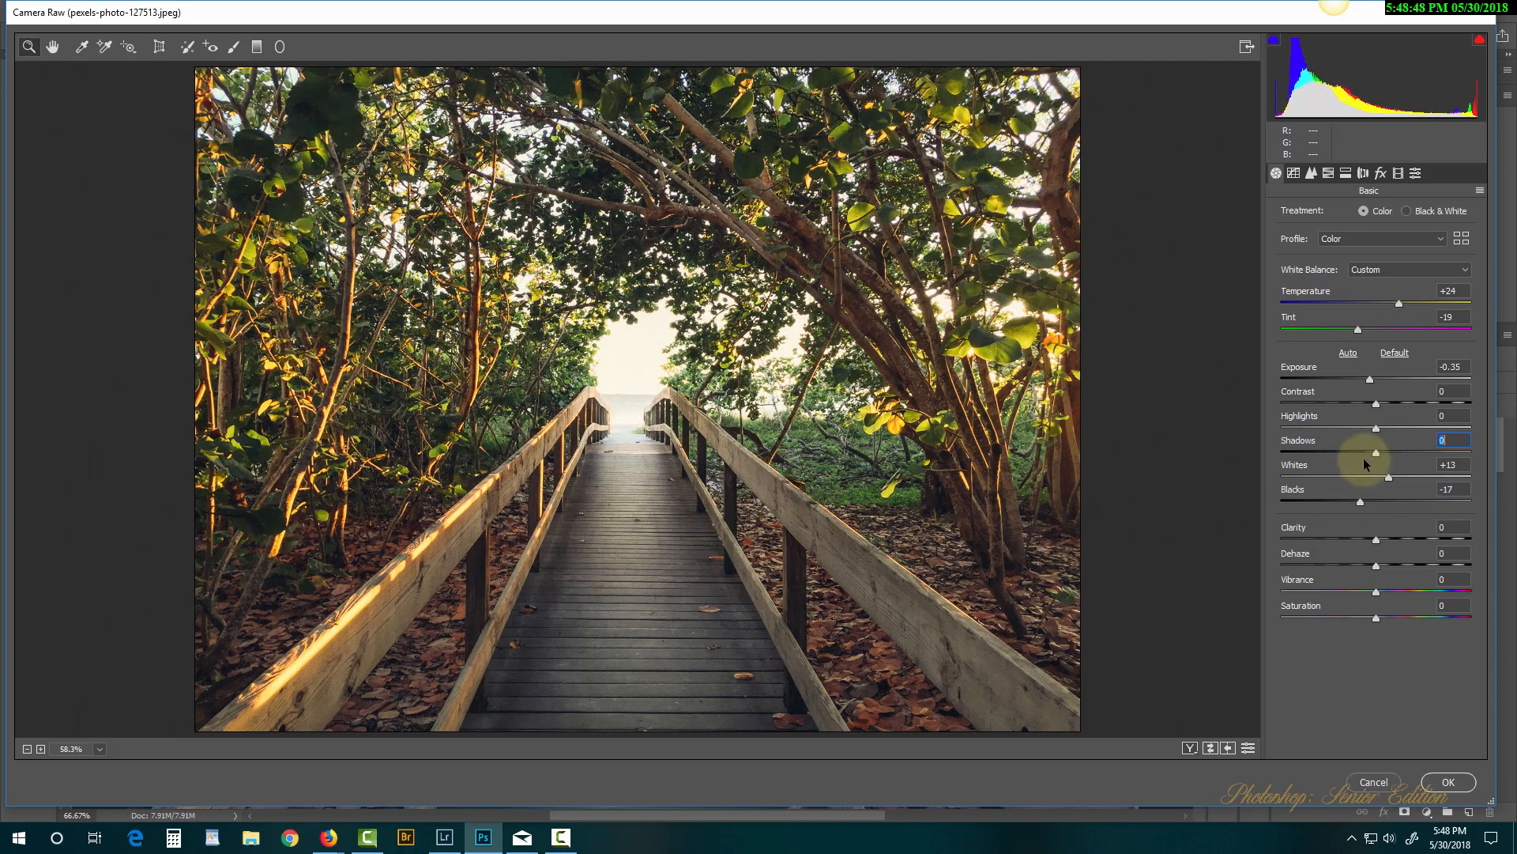
pyautogui.moveTo(1363, 457)
pyautogui.mouseDown()
pyautogui.moveTo(1402, 458)
pyautogui.moveTo(1377, 464)
pyautogui.mouseUp()
pyautogui.doubleClick(1377, 466)
# Set Clarity to +18, Dehaze to +25 and Vibrance to +19.
pyautogui.moveTo(1378, 541); pyautogui.dragTo(1392, 540)
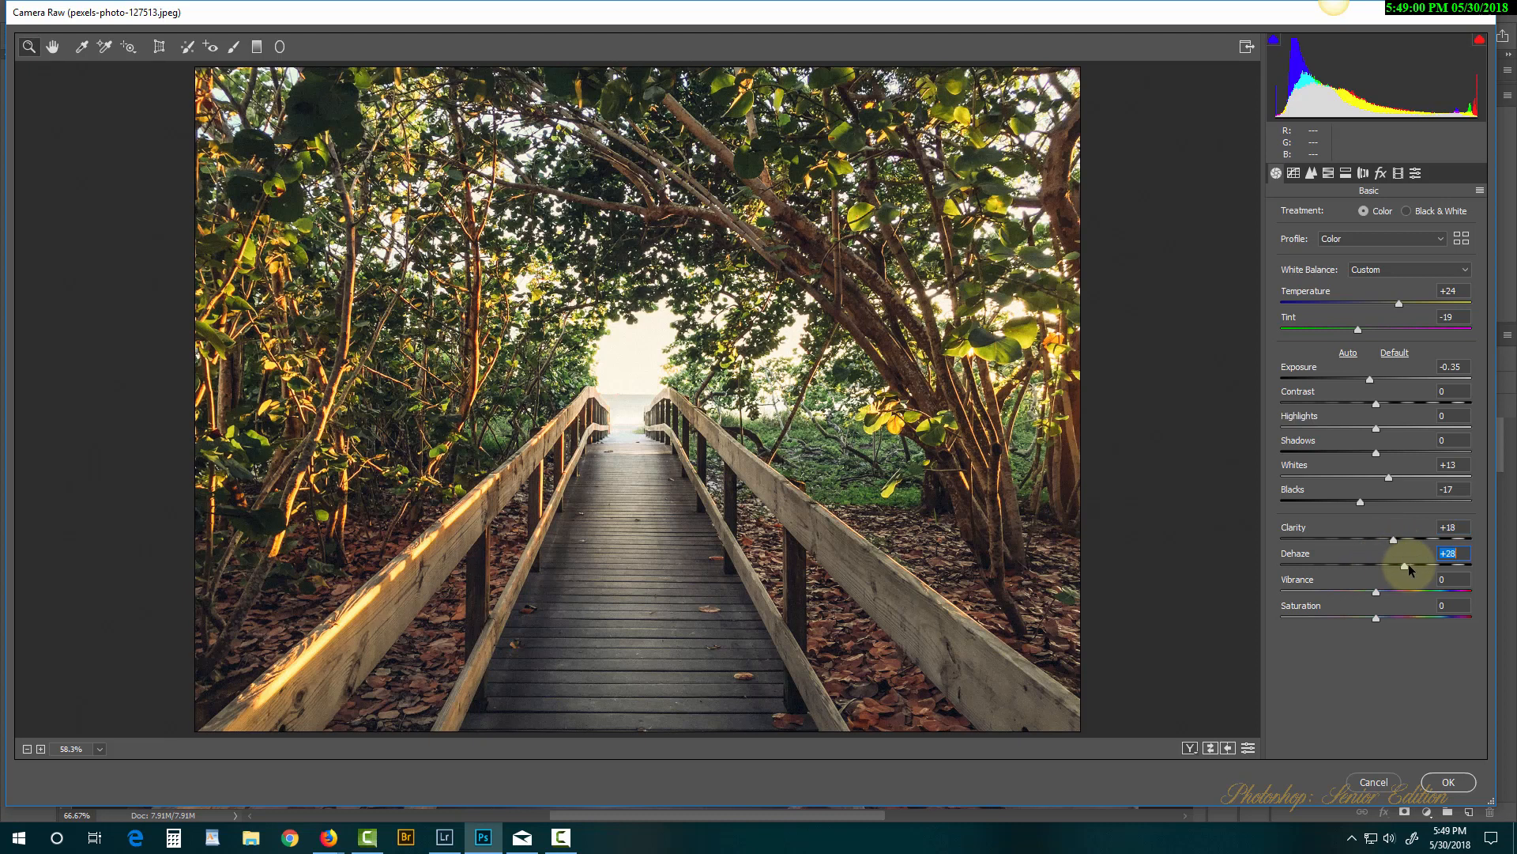
pyautogui.moveTo(1409, 565); pyautogui.dragTo(1392, 570)
pyautogui.moveTo(1405, 567)
pyautogui.mouseDown()
pyautogui.moveTo(1368, 596)
pyautogui.moveTo(1401, 596)
pyautogui.mouseUp()
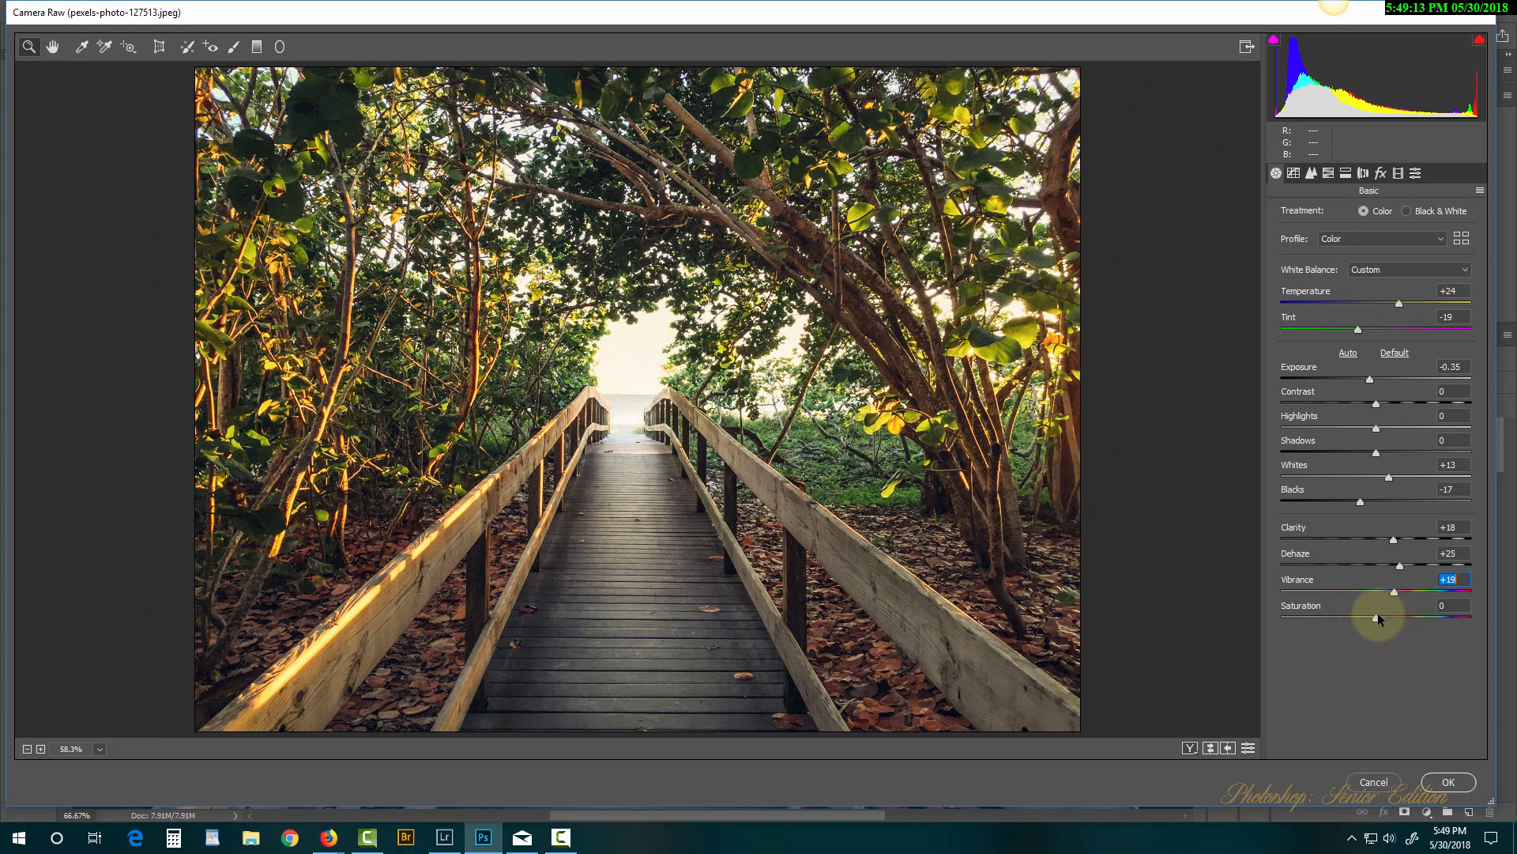
# Set the HSL luminance to Reds +23, Oranges +9, Yellows +11, Greens -28, Blues -40 and Purples -45, and lower Magentas.
pyautogui.click(1329, 173)
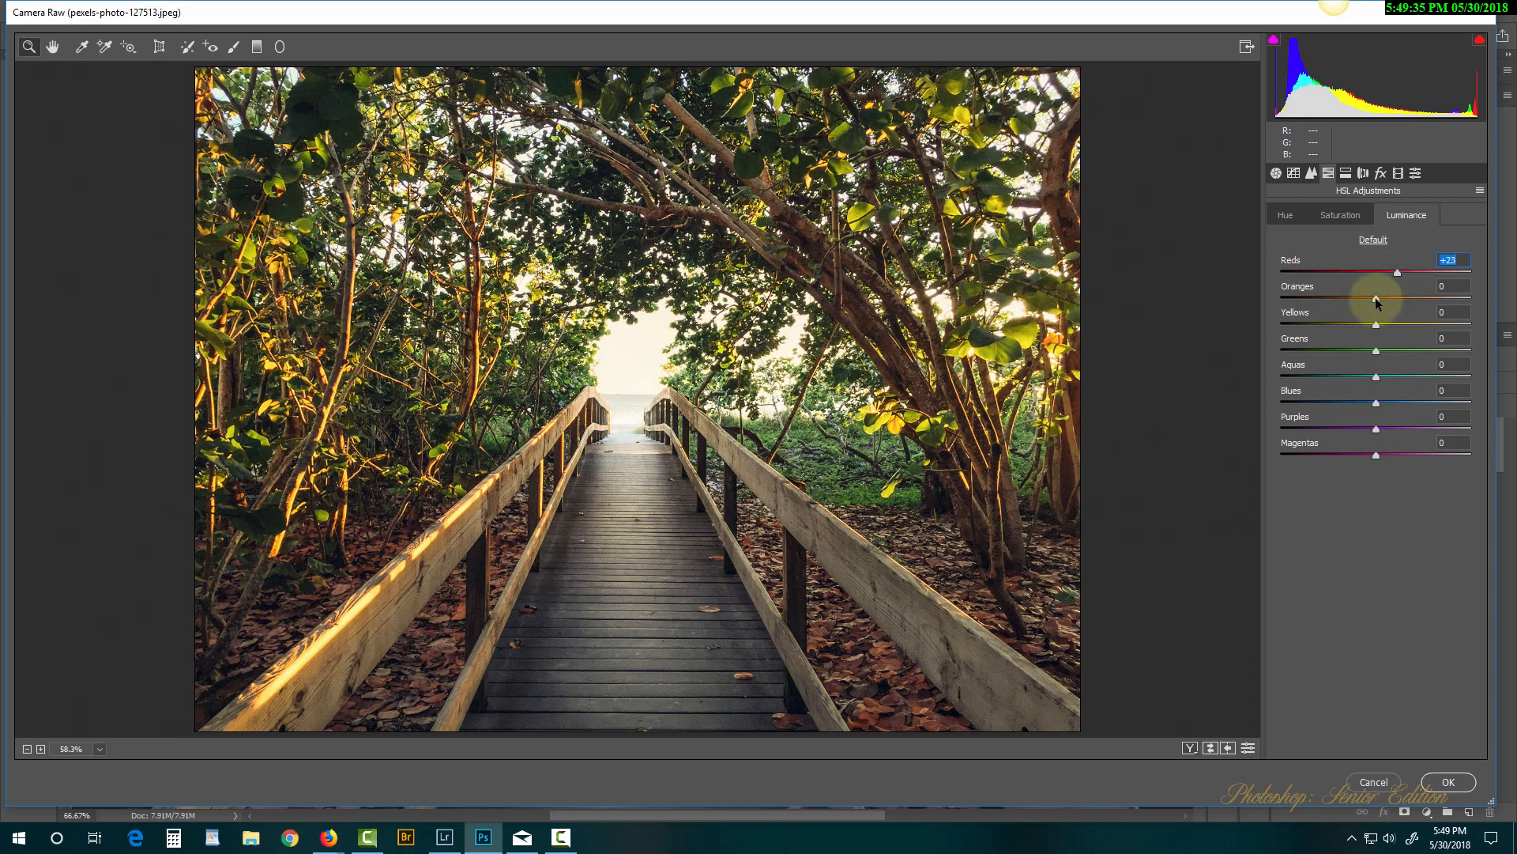
pyautogui.moveTo(1376, 298)
pyautogui.mouseDown()
pyautogui.moveTo(1341, 301)
pyautogui.moveTo(1393, 305)
pyautogui.mouseUp()
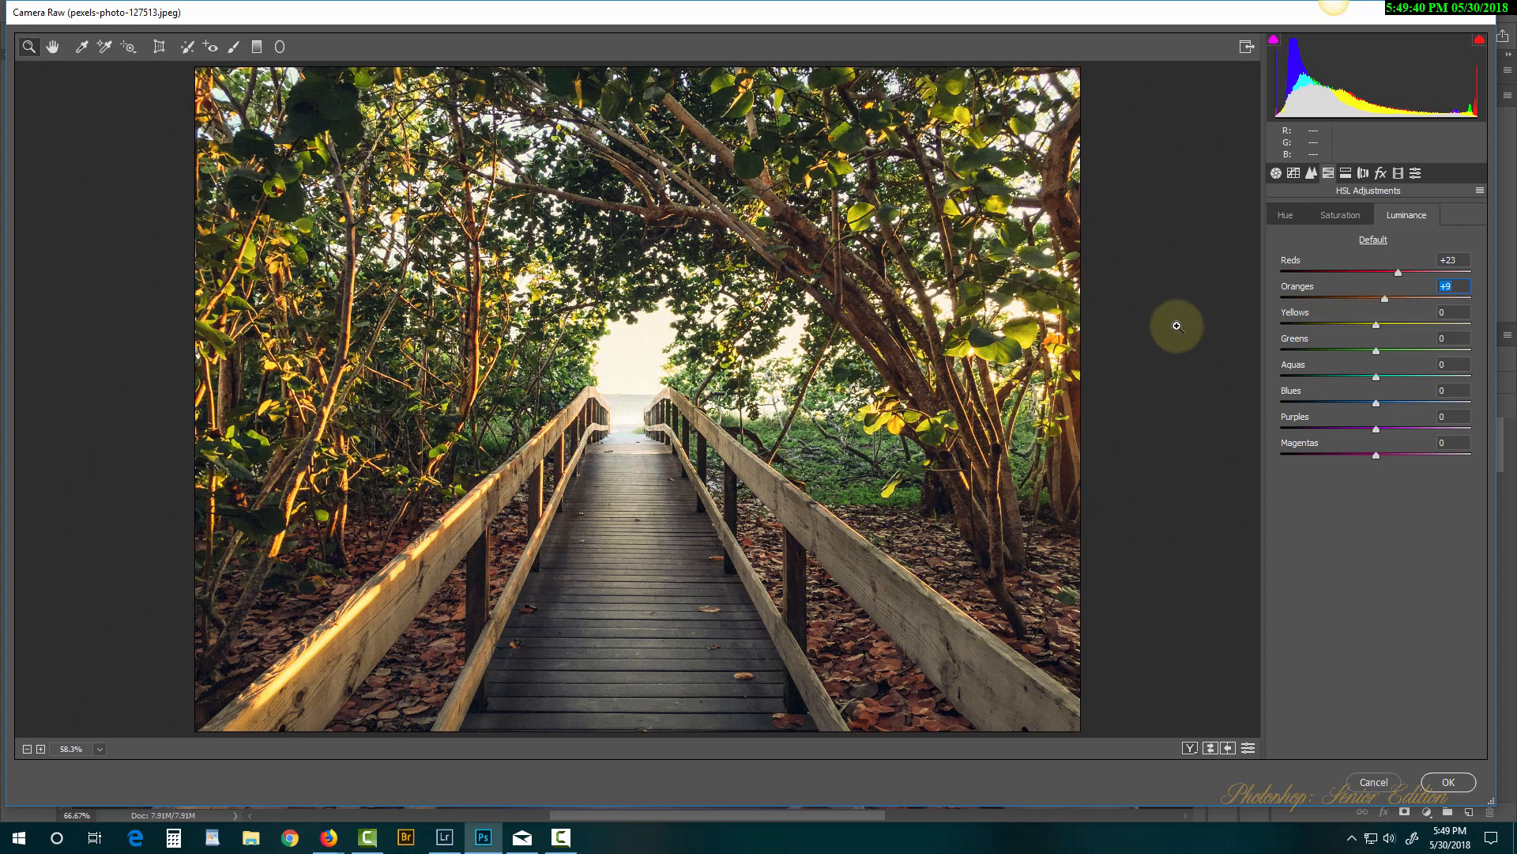
pyautogui.moveTo(1376, 327); pyautogui.dragTo(1337, 357)
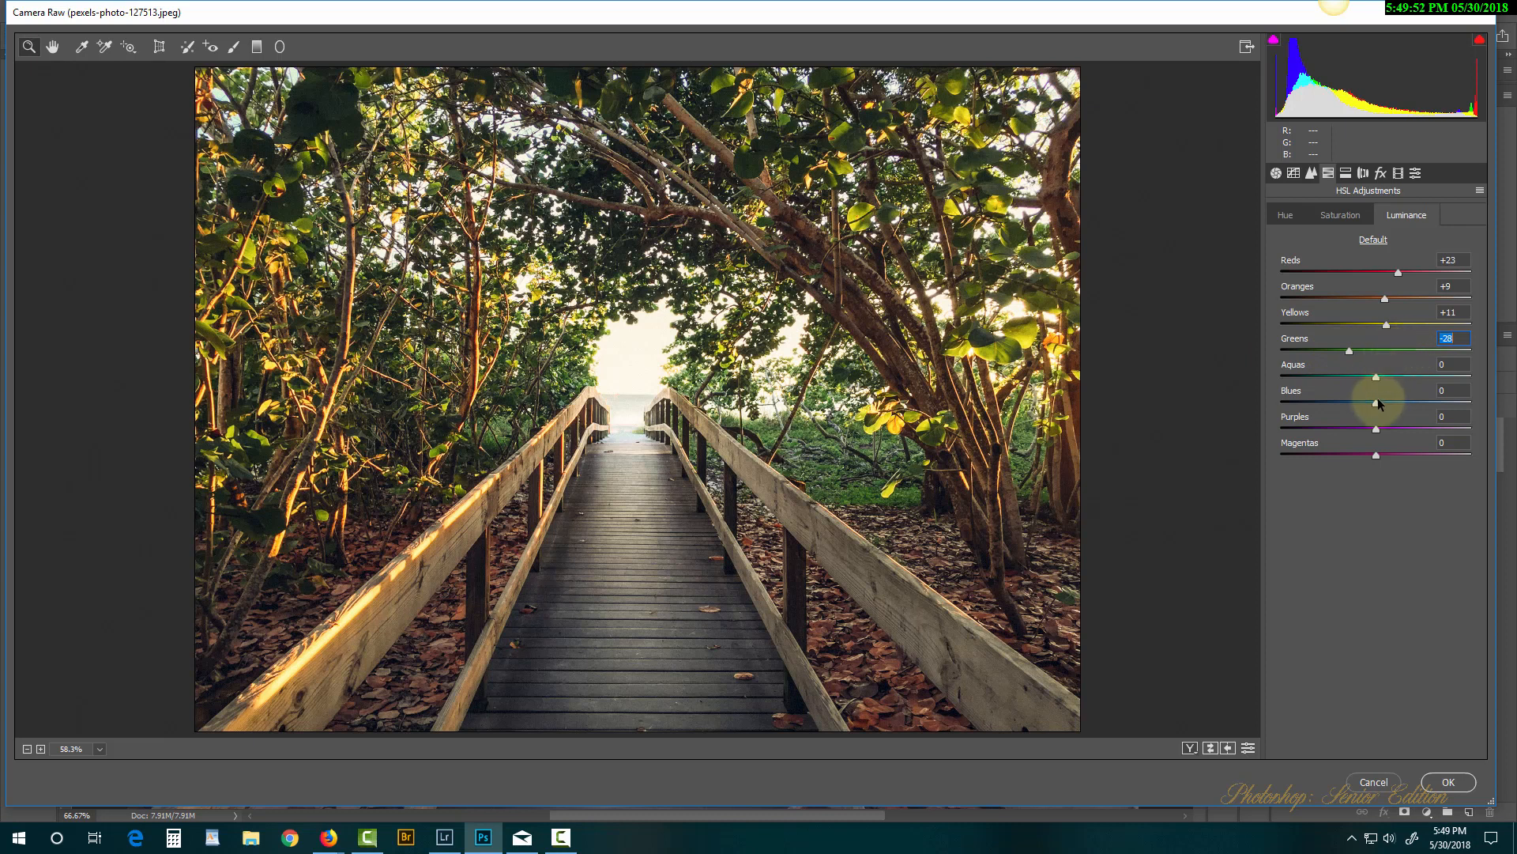
pyautogui.moveTo(1377, 402); pyautogui.dragTo(1318, 407)
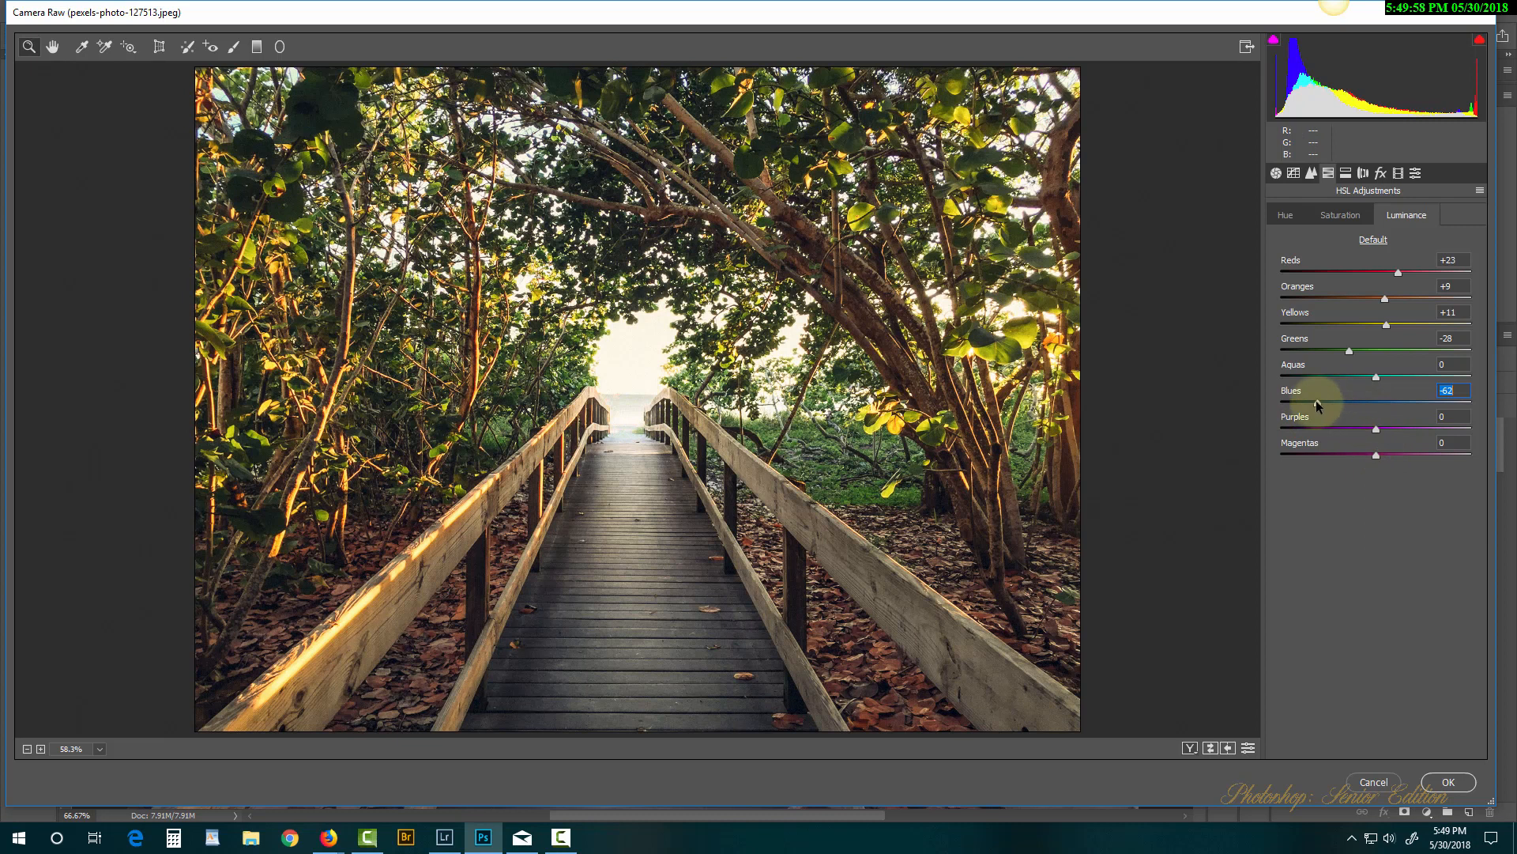
pyautogui.moveTo(1318, 406); pyautogui.dragTo(1388, 429)
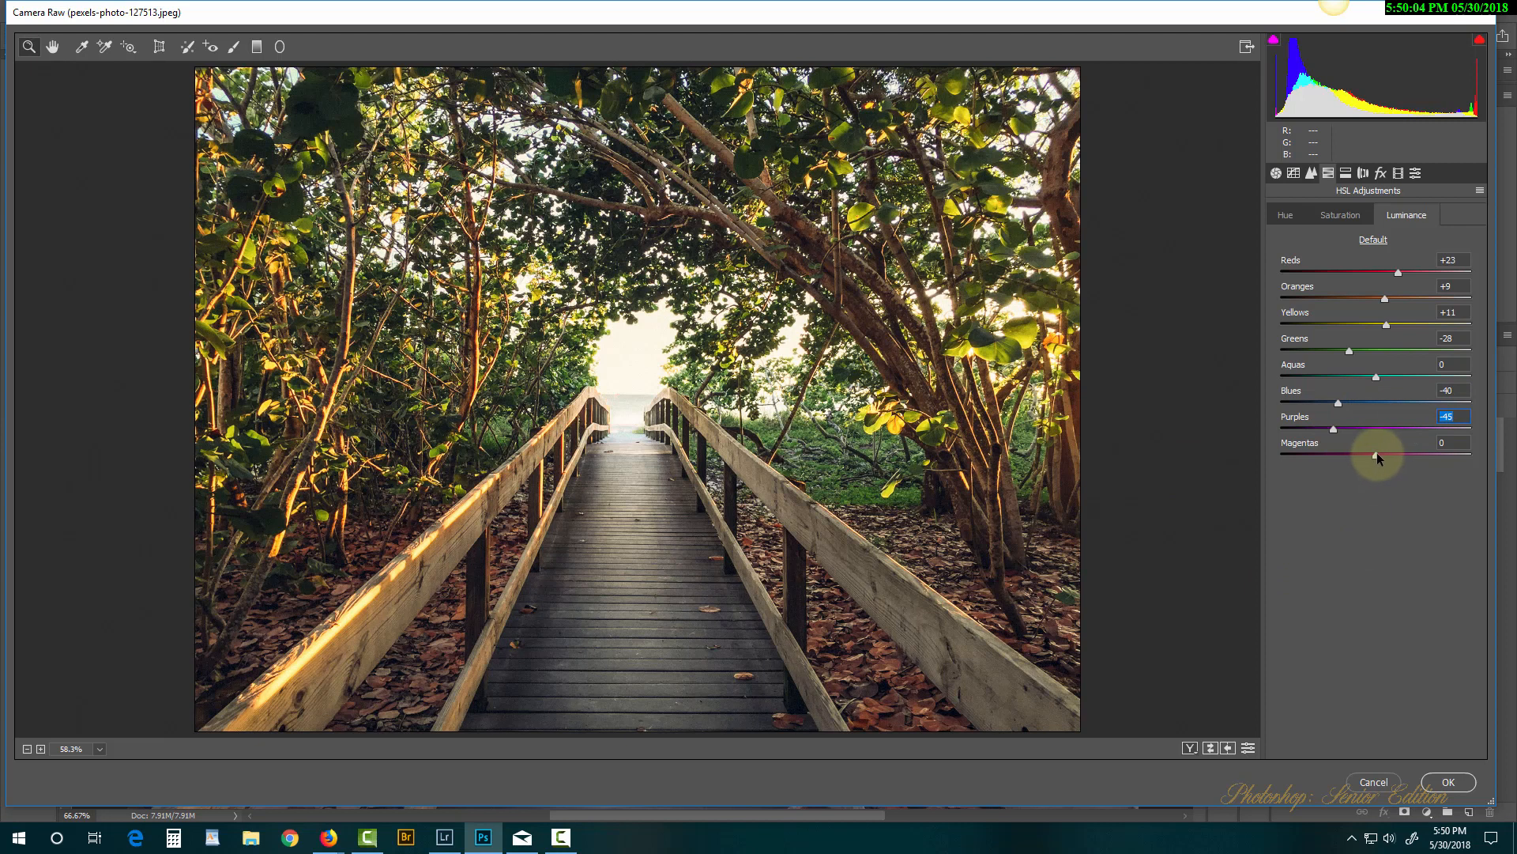
pyautogui.moveTo(1377, 456); pyautogui.dragTo(1330, 456)
# Set the HSL saturation to Reds +18, Oranges +18, Yellows +21, Greens +17, Aquas -35 and Blues +25, and slightly lower Magentas.
pyautogui.click(1341, 215)
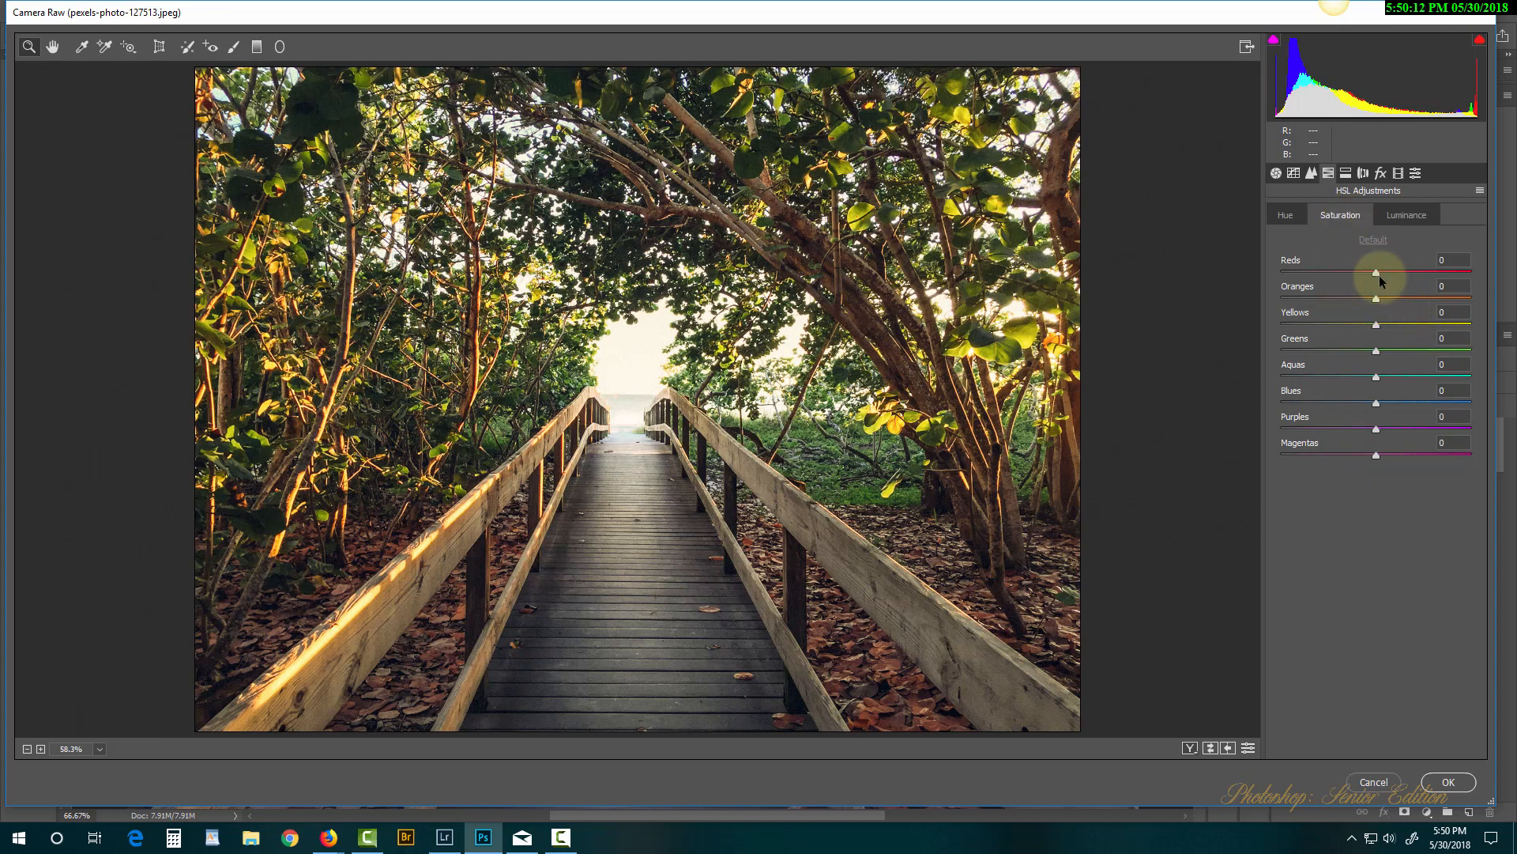
pyautogui.moveTo(1377, 272); pyautogui.dragTo(1396, 311)
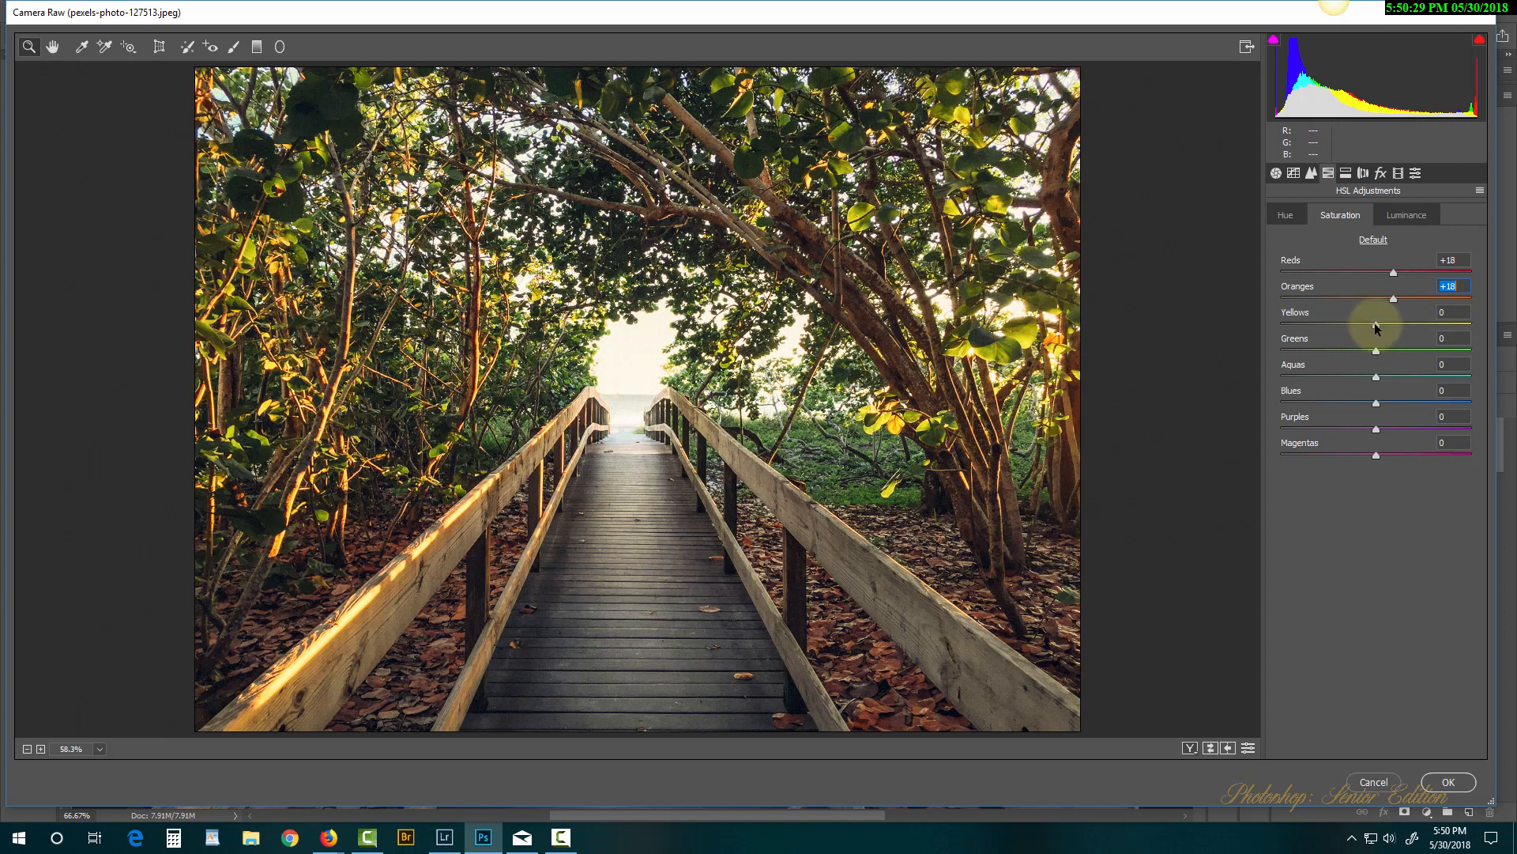
pyautogui.moveTo(1375, 324); pyautogui.dragTo(1397, 331)
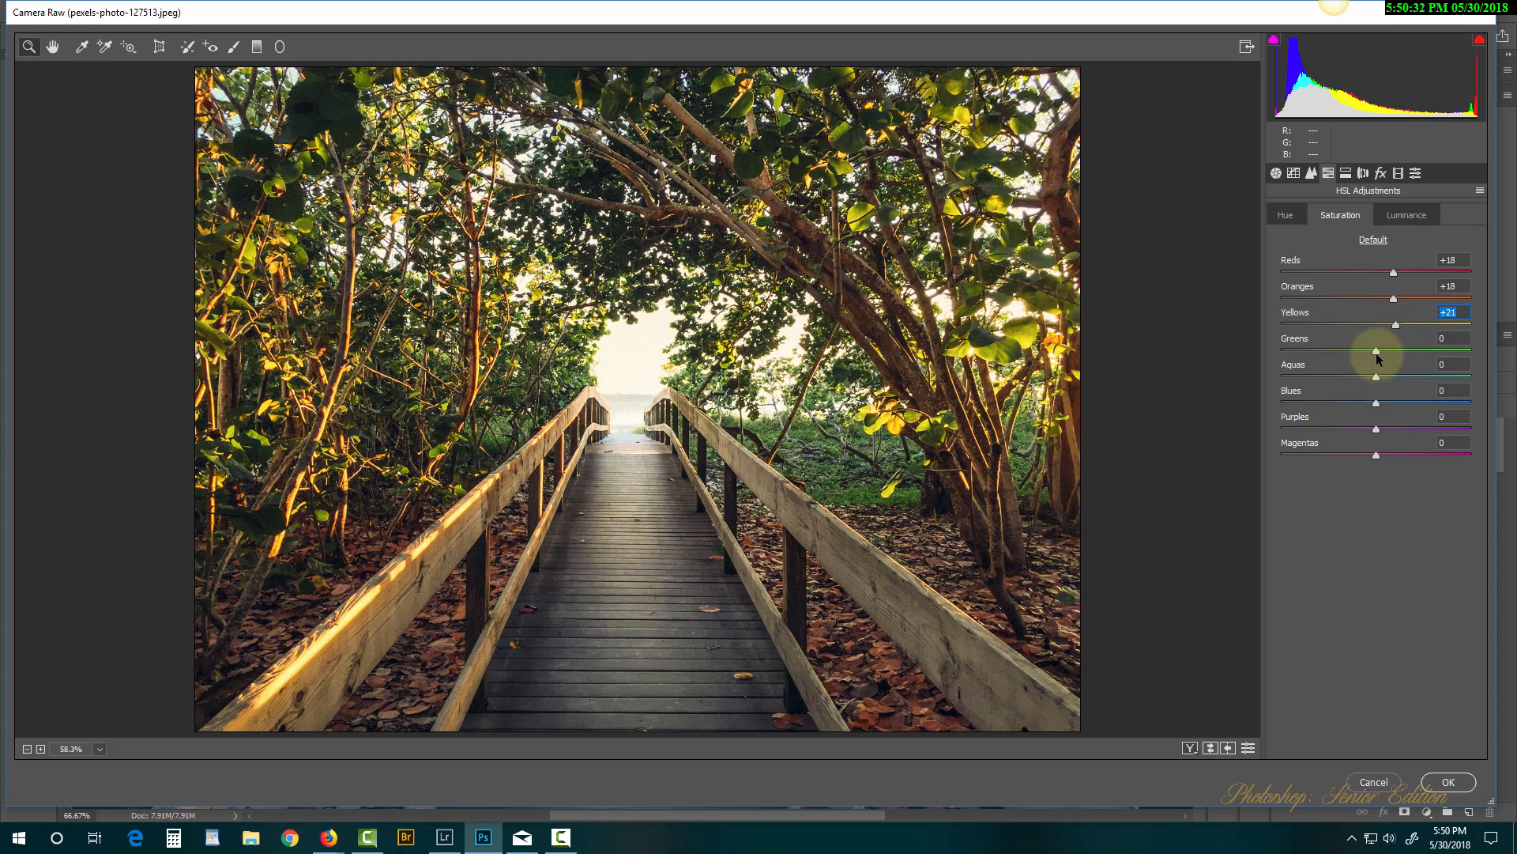
pyautogui.moveTo(1377, 351); pyautogui.dragTo(1403, 408)
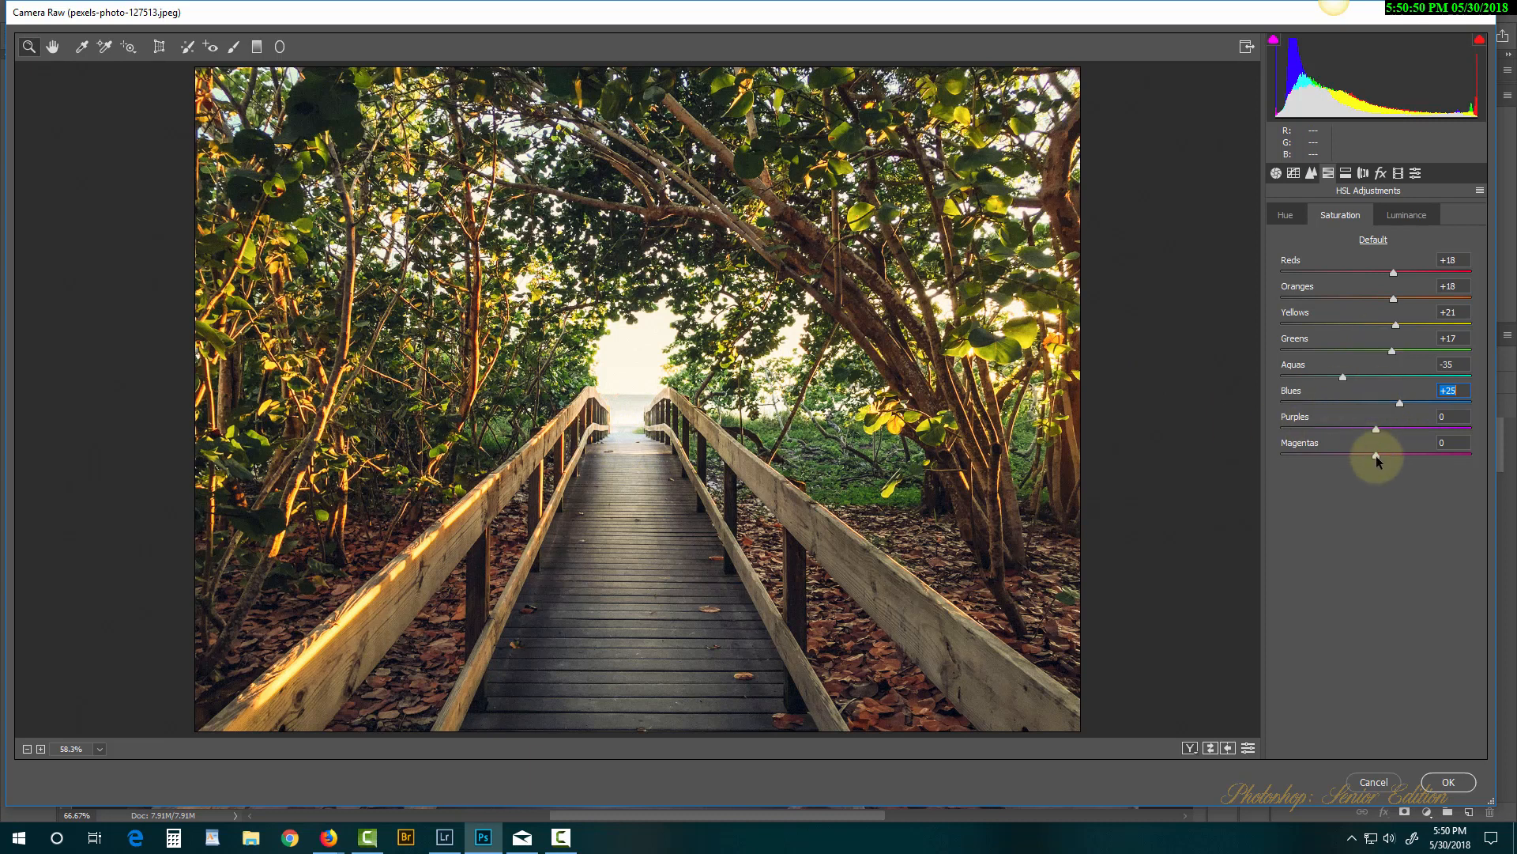
pyautogui.moveTo(1376, 455); pyautogui.dragTo(1368, 459)
# Set the HSL hue to Reds +8, Oranges -18, Yellows -33, Greens -42, Blues +19 and Purples +4.
pyautogui.click(1295, 215)
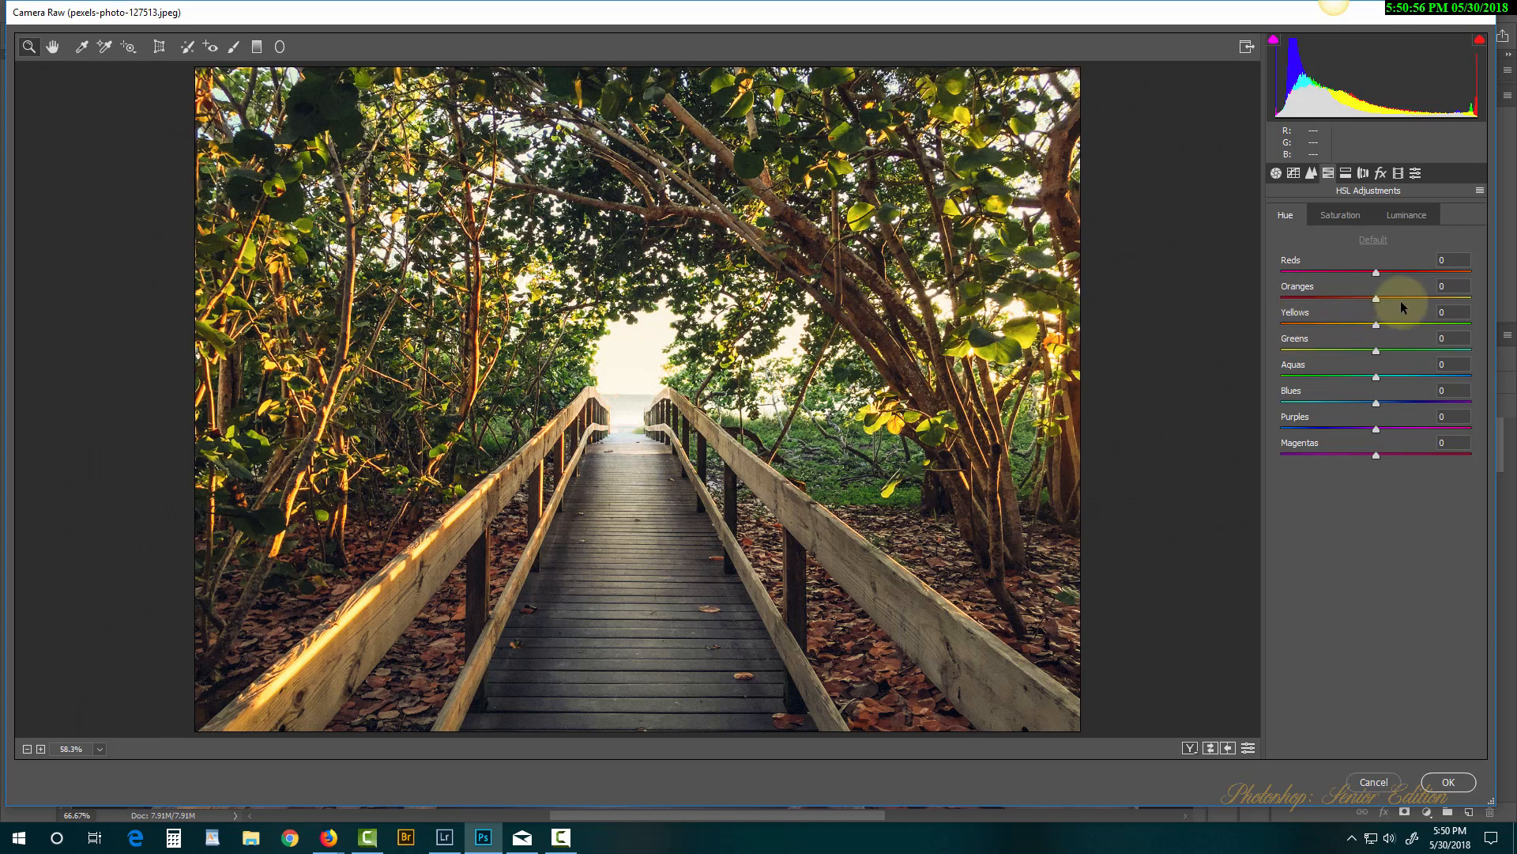
pyautogui.moveTo(1377, 274); pyautogui.dragTo(1359, 305)
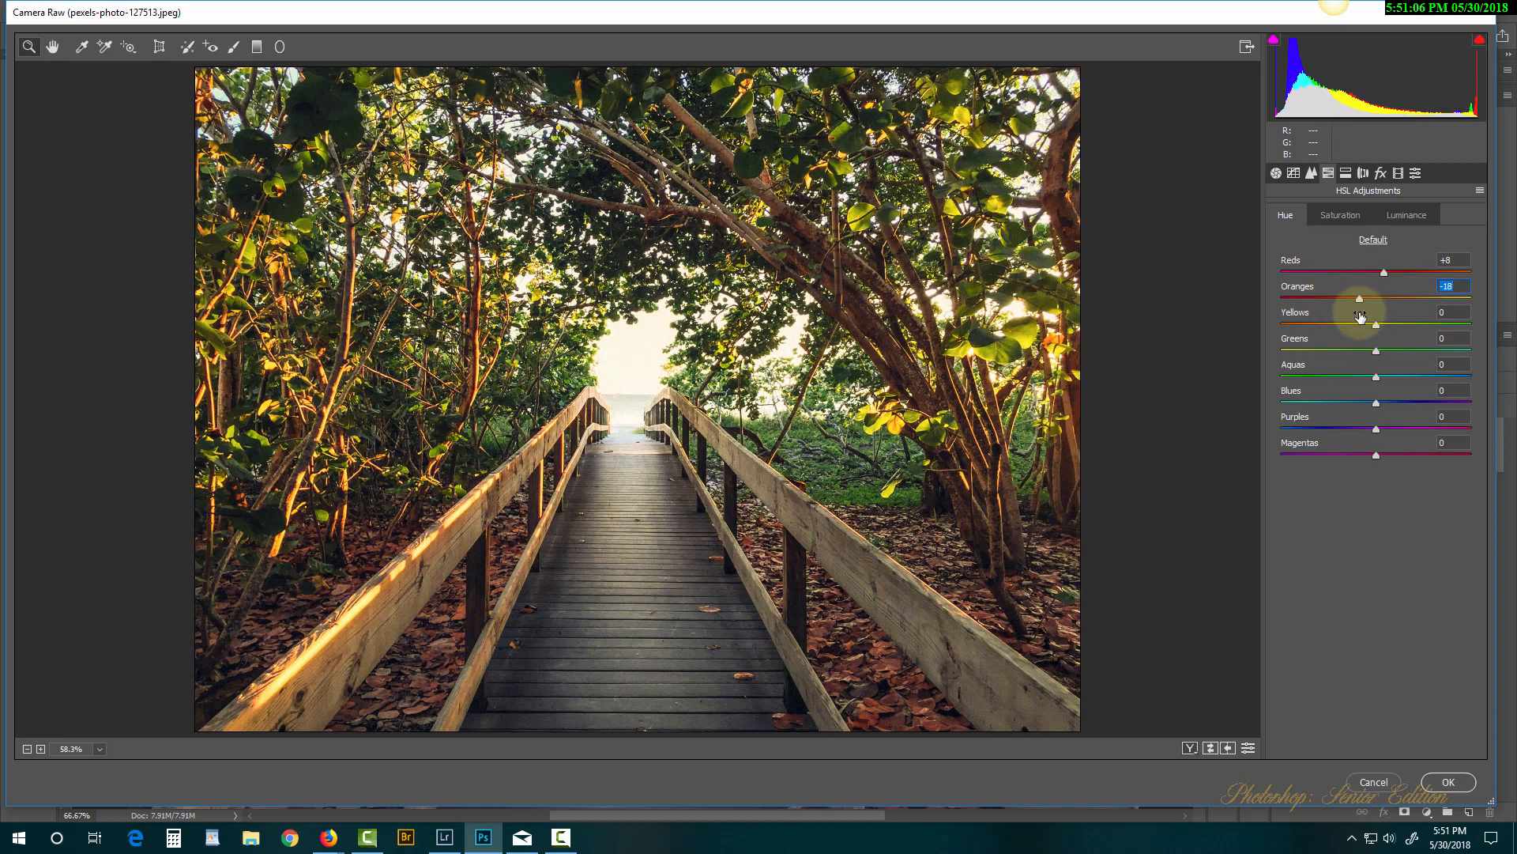
pyautogui.moveTo(1376, 328); pyautogui.dragTo(1346, 335)
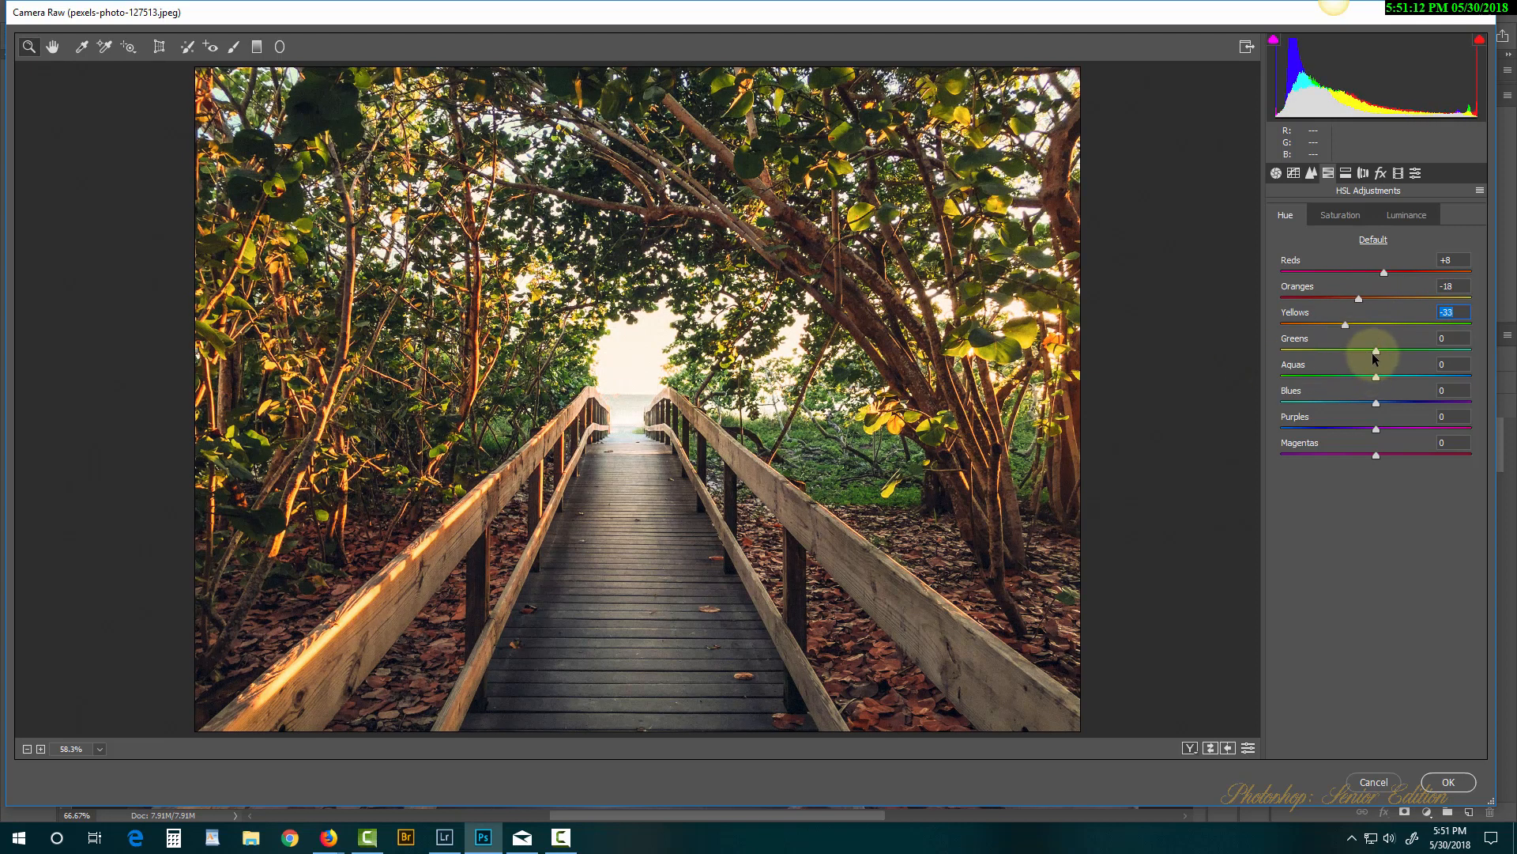
pyautogui.moveTo(1372, 358); pyautogui.dragTo(1338, 365)
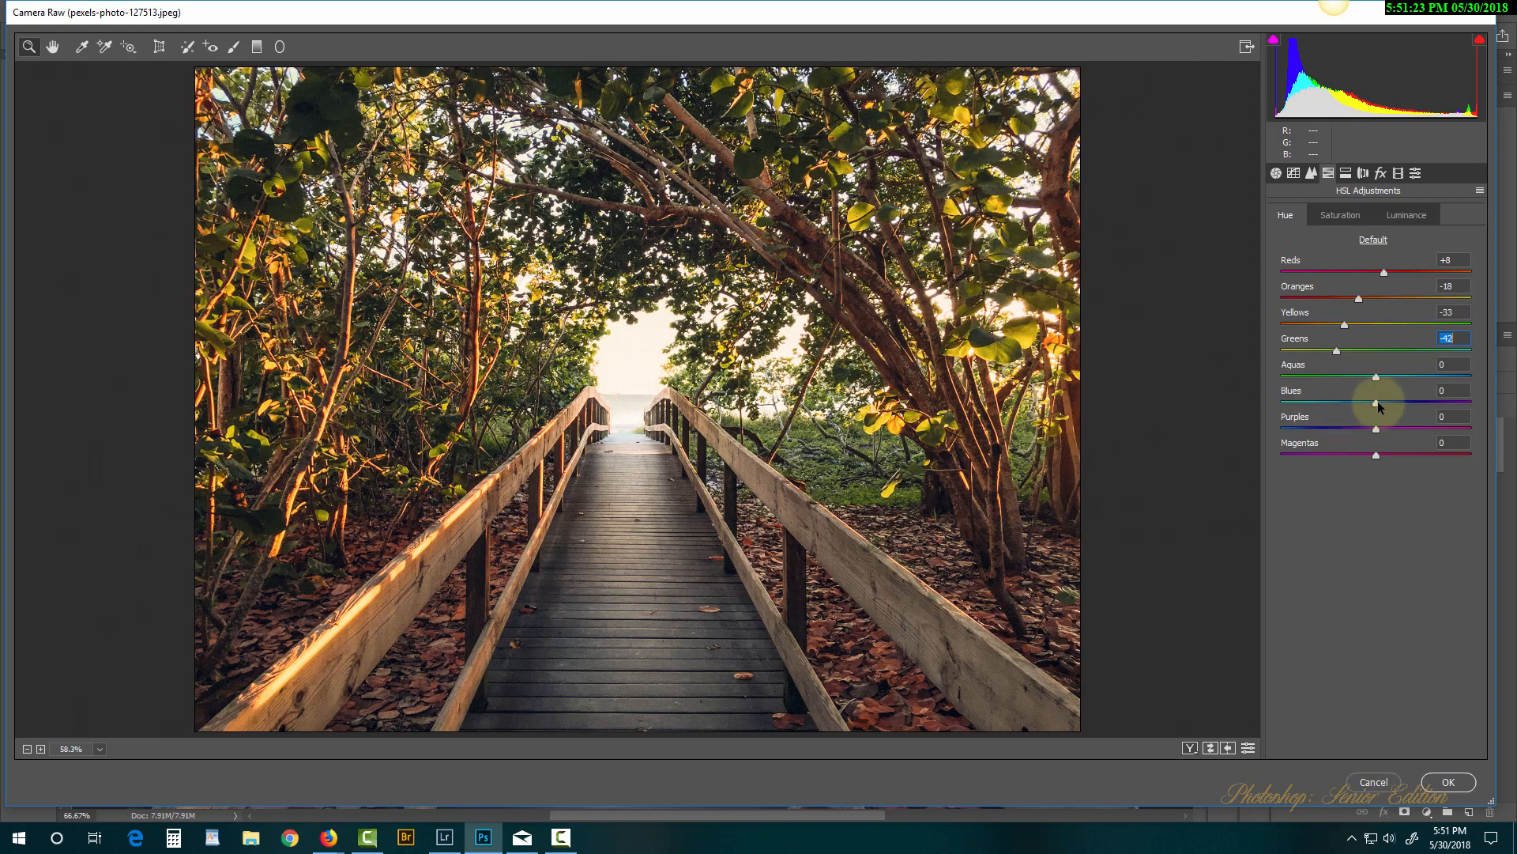
pyautogui.moveTo(1378, 406)
pyautogui.mouseDown()
pyautogui.moveTo(1307, 403)
pyautogui.moveTo(1397, 409)
pyautogui.moveTo(1324, 403)
pyautogui.moveTo(1373, 403)
pyautogui.mouseUp()
pyautogui.moveTo(1333, 409); pyautogui.dragTo(1384, 446)
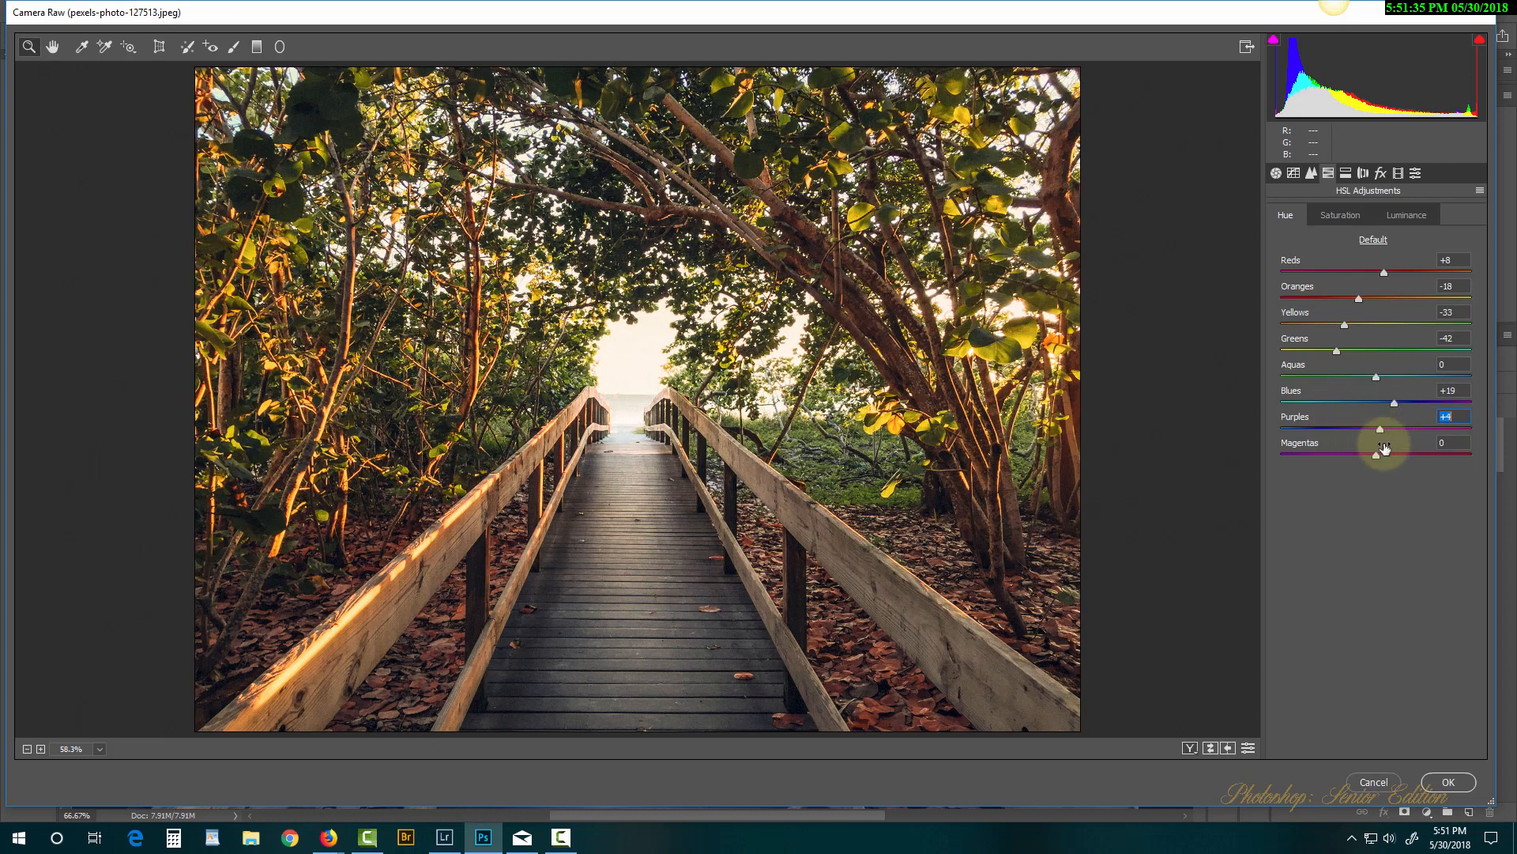
# Set the HSL luminance to Reds +26, Oranges -1, Yellows +17, Greens +11 and Blues -51.
pyautogui.click(1417, 215)
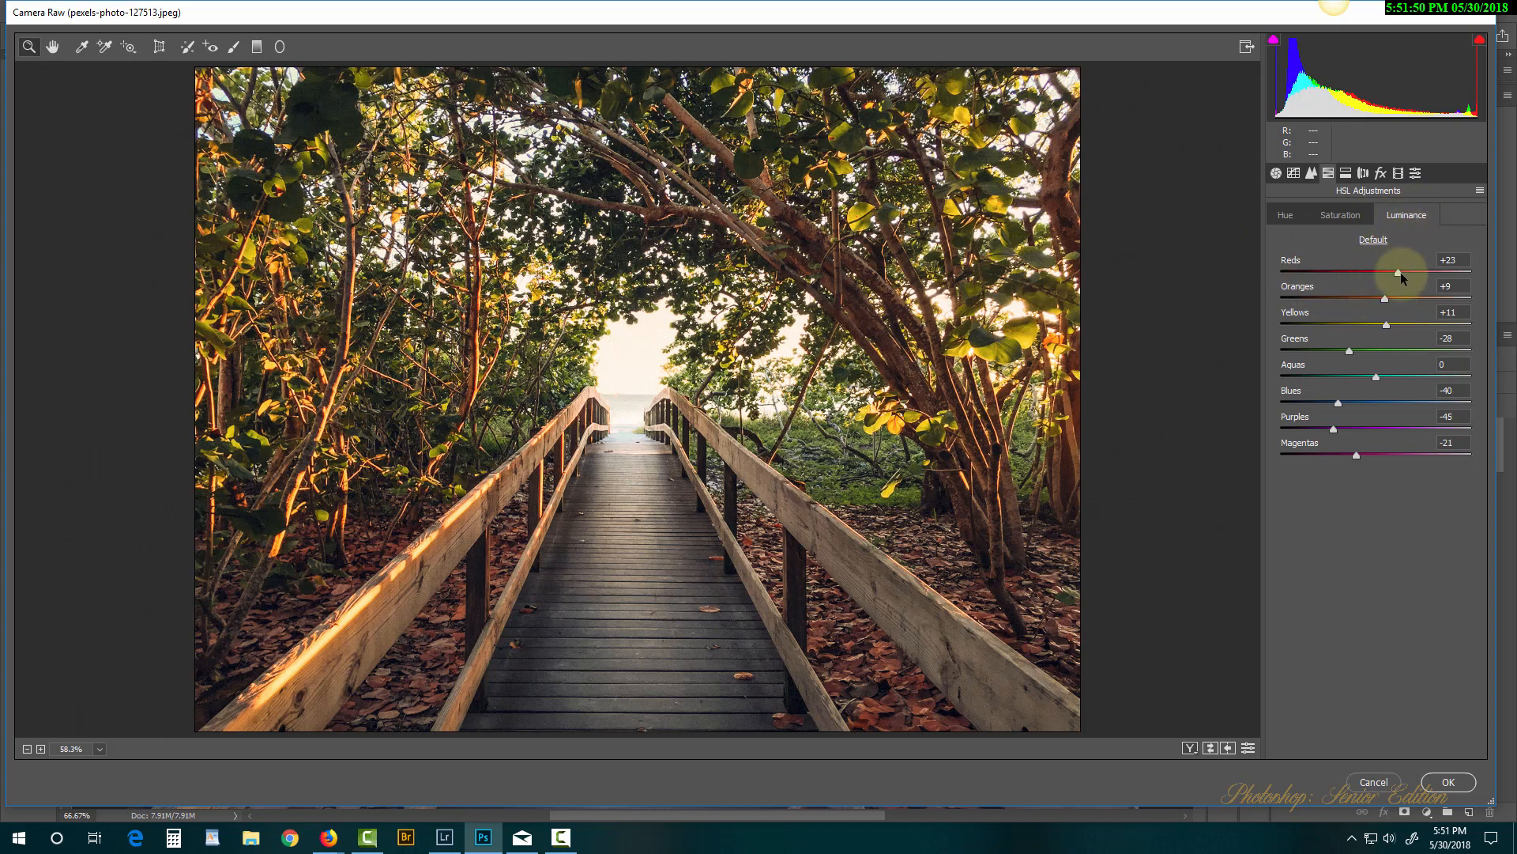
pyautogui.moveTo(1399, 274); pyautogui.dragTo(1371, 360)
pyautogui.doubleClick(1350, 350)
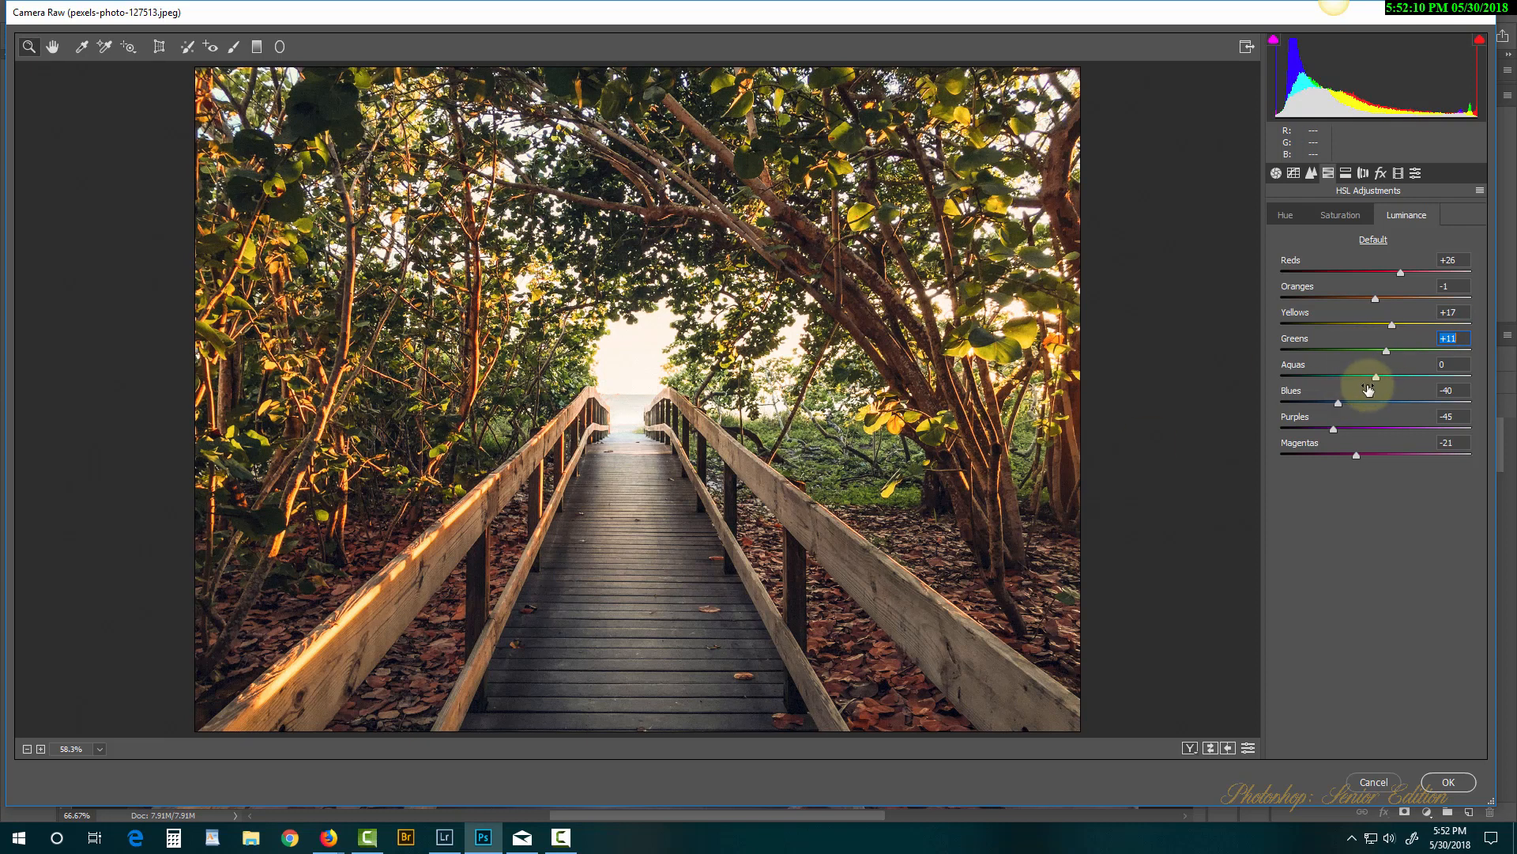
pyautogui.moveTo(1339, 403)
pyautogui.mouseDown()
pyautogui.moveTo(1372, 403)
pyautogui.moveTo(1298, 405)
pyautogui.moveTo(1382, 405)
pyautogui.moveTo(1328, 404)
pyautogui.mouseUp()
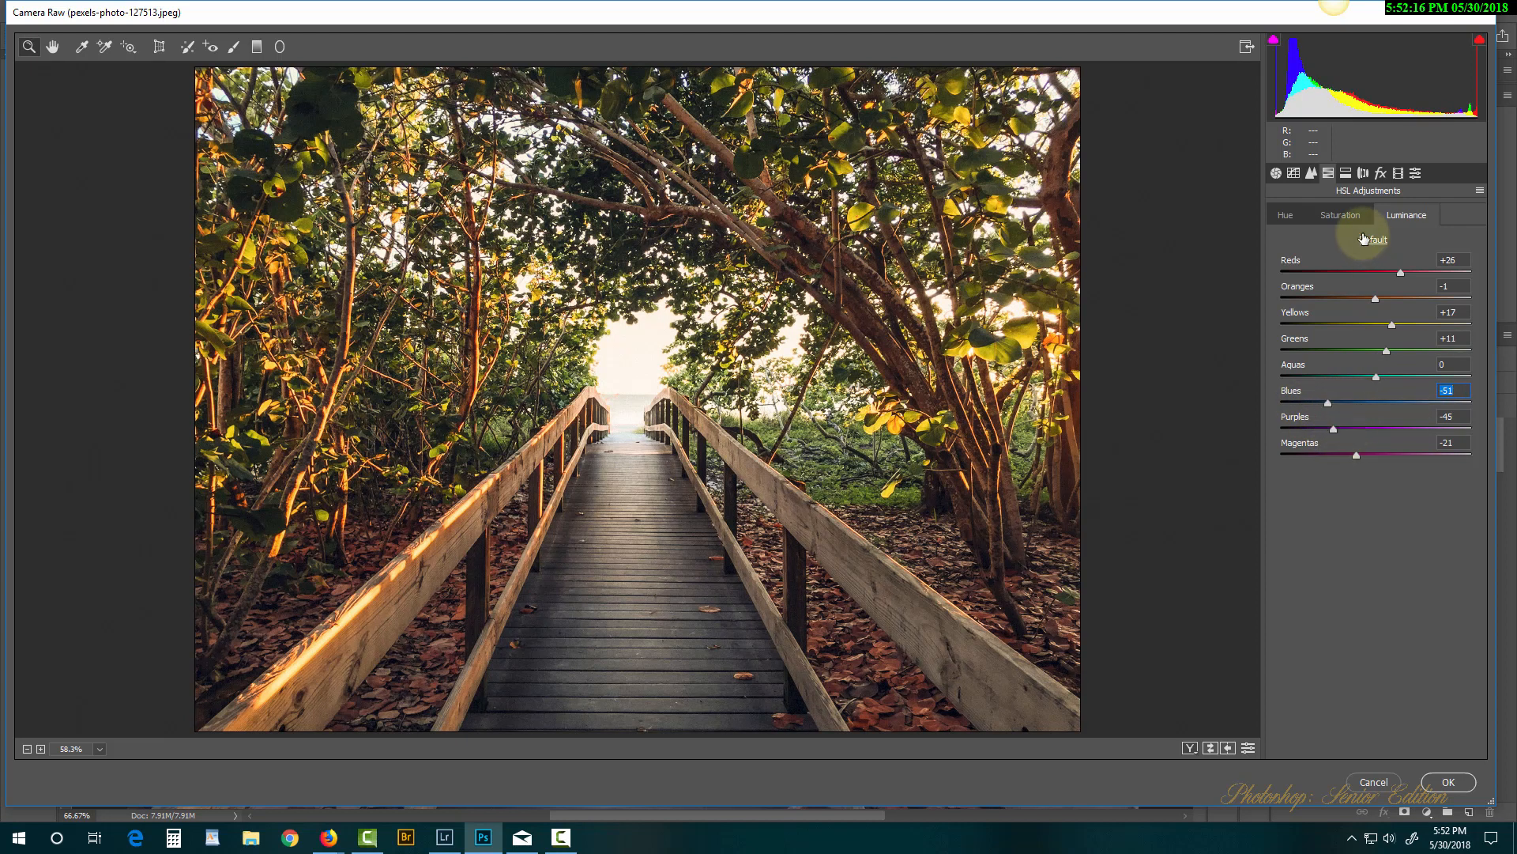
# Raise the HSL saturation to Blues +58, Oranges +33 and Yellows +30.
pyautogui.click(1340, 215)
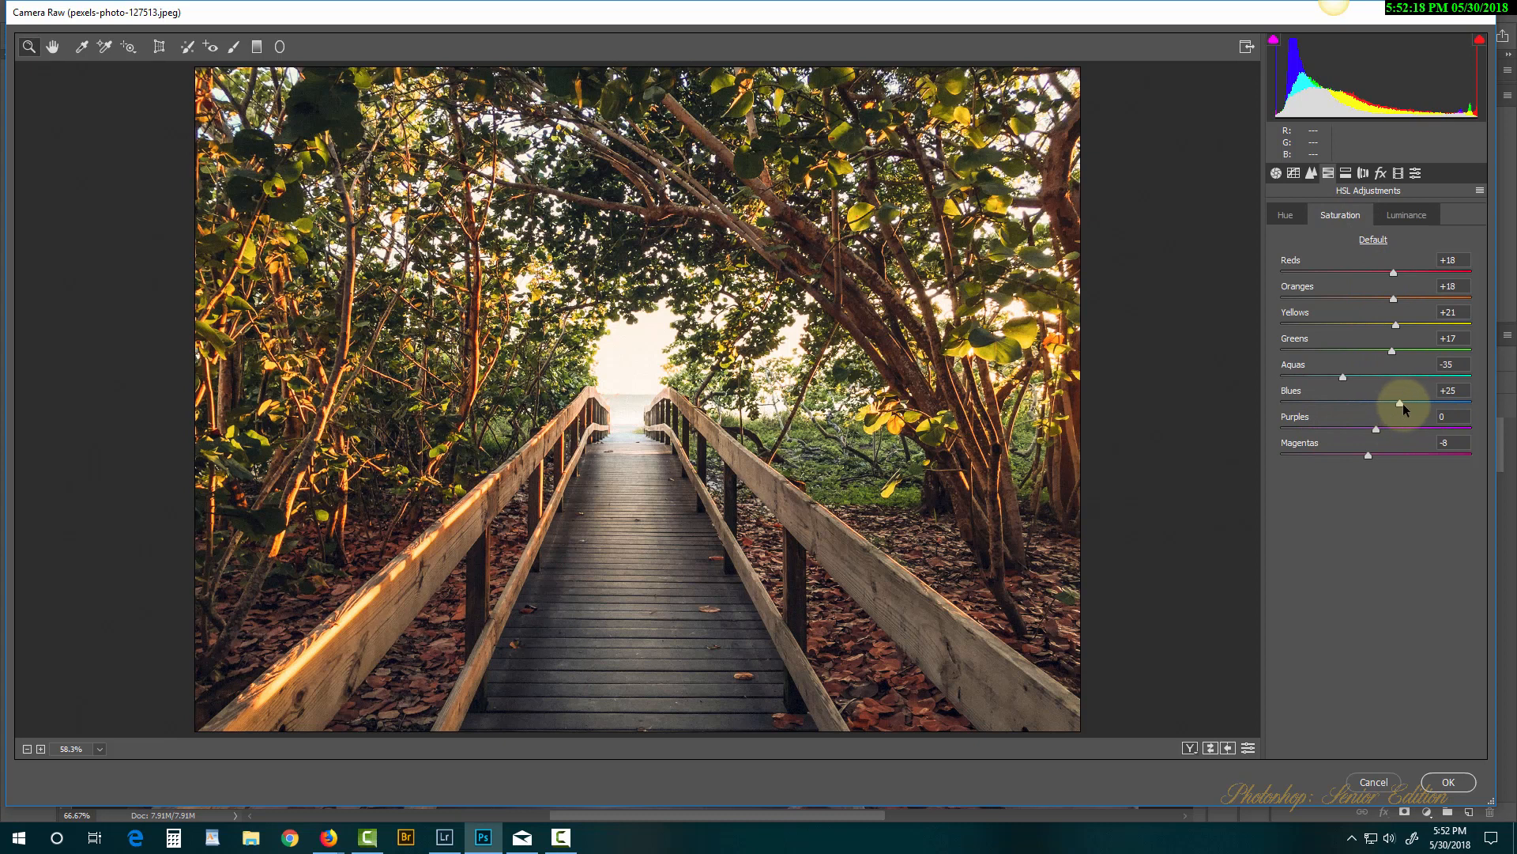
pyautogui.moveTo(1400, 401); pyautogui.dragTo(1312, 409)
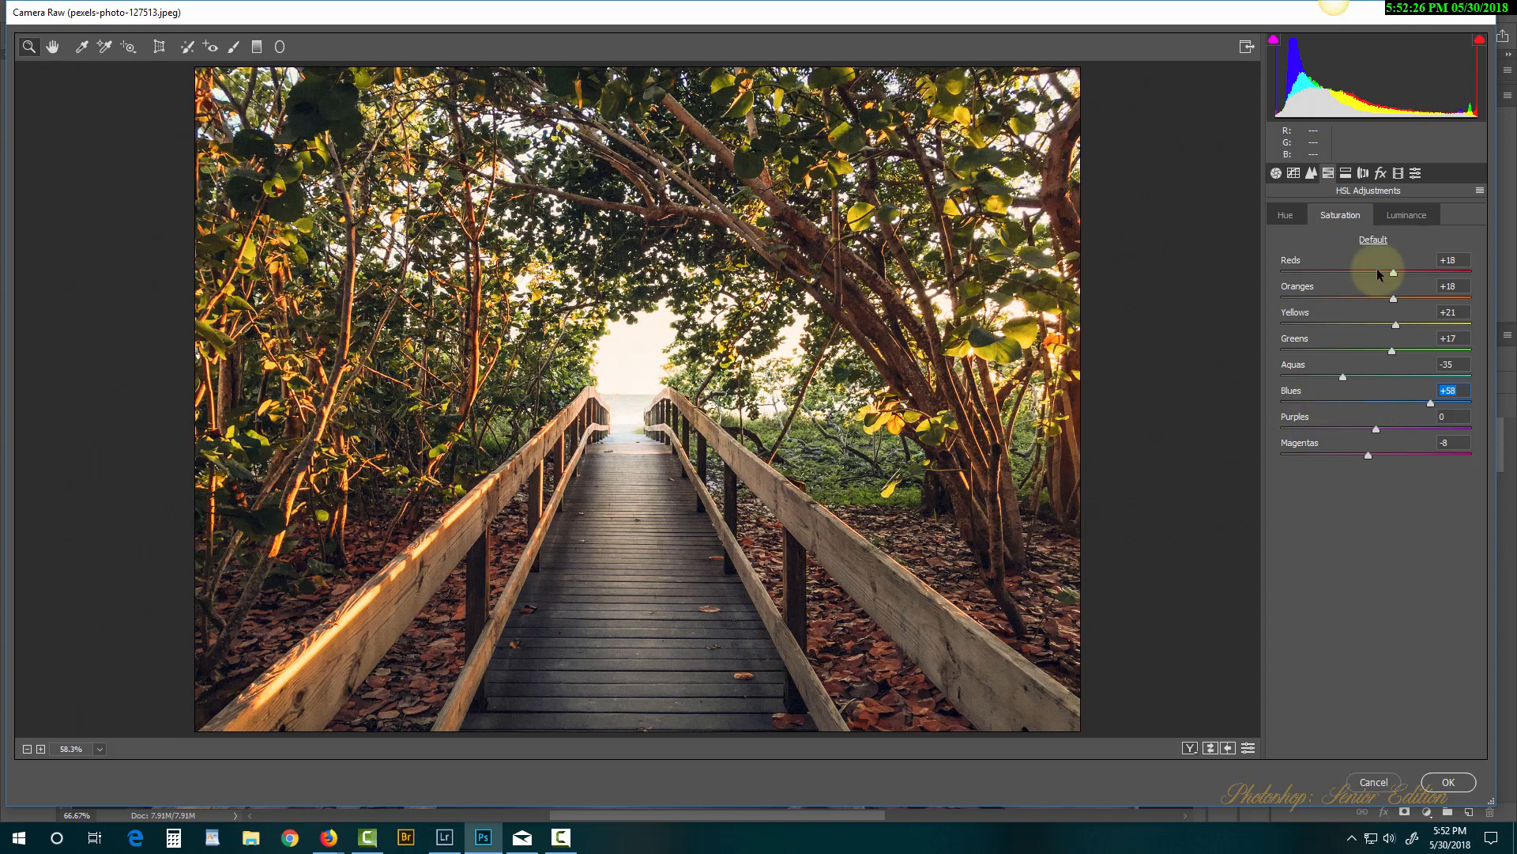
pyautogui.moveTo(1395, 300); pyautogui.dragTo(1411, 327)
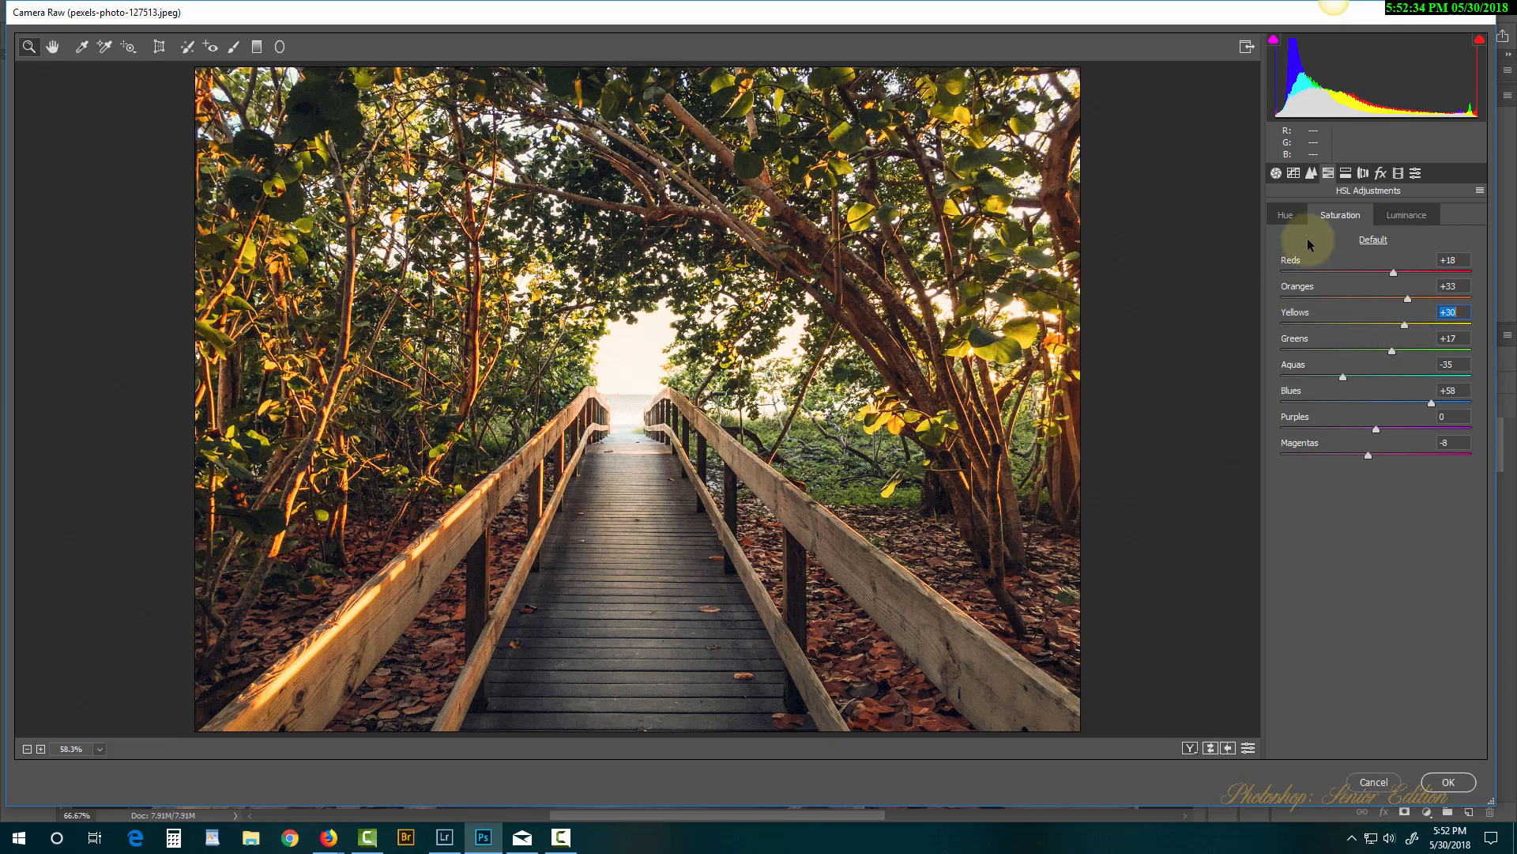
# Add a post-crop vignette with Amount -28, Midpoint 43 and Feather 41.
pyautogui.click(1380, 175)
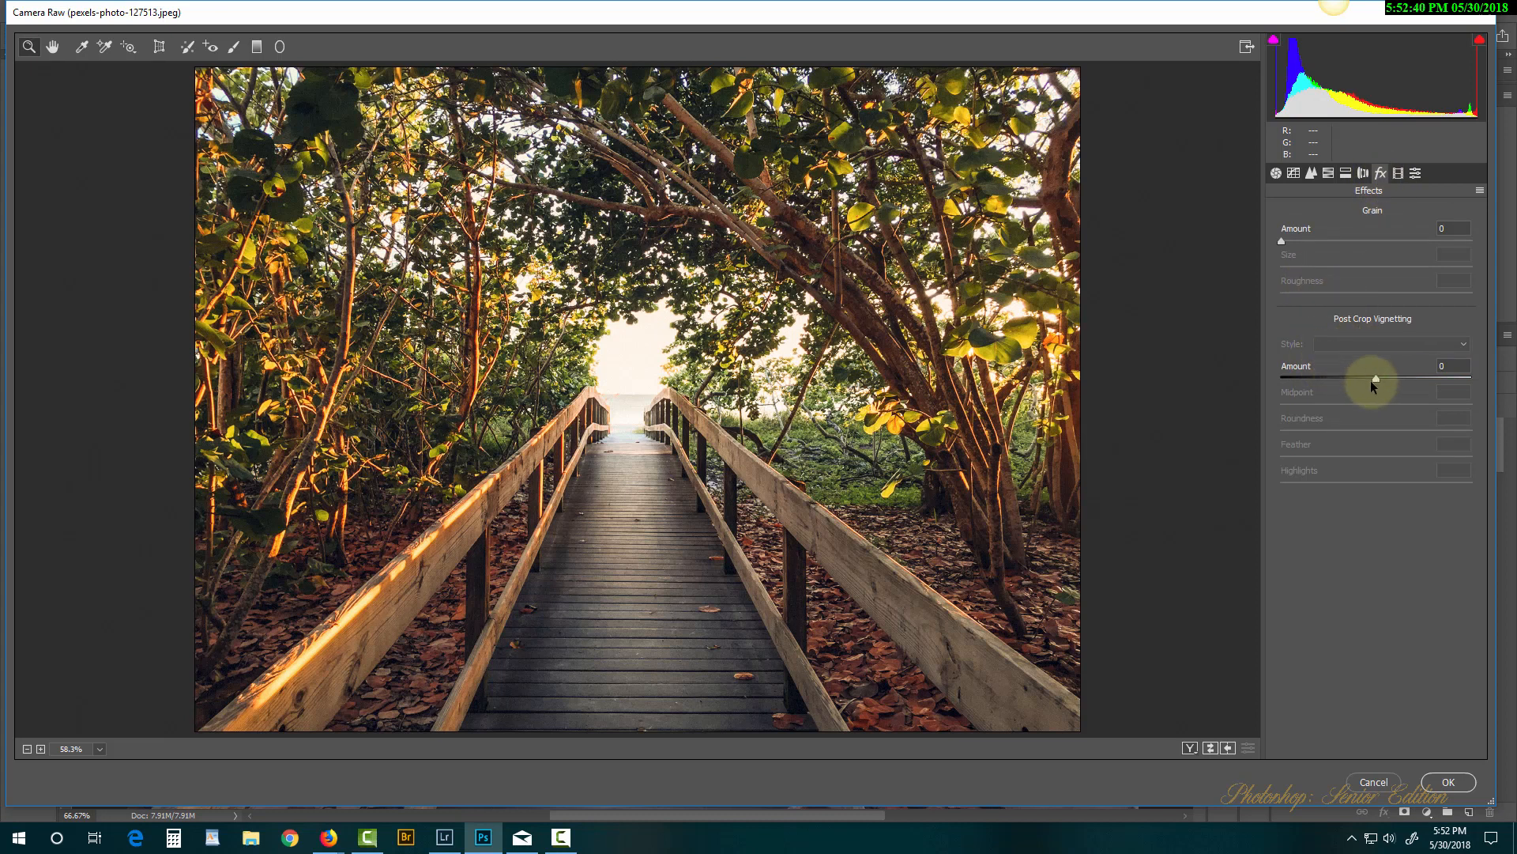
pyautogui.moveTo(1374, 376); pyautogui.dragTo(1344, 376)
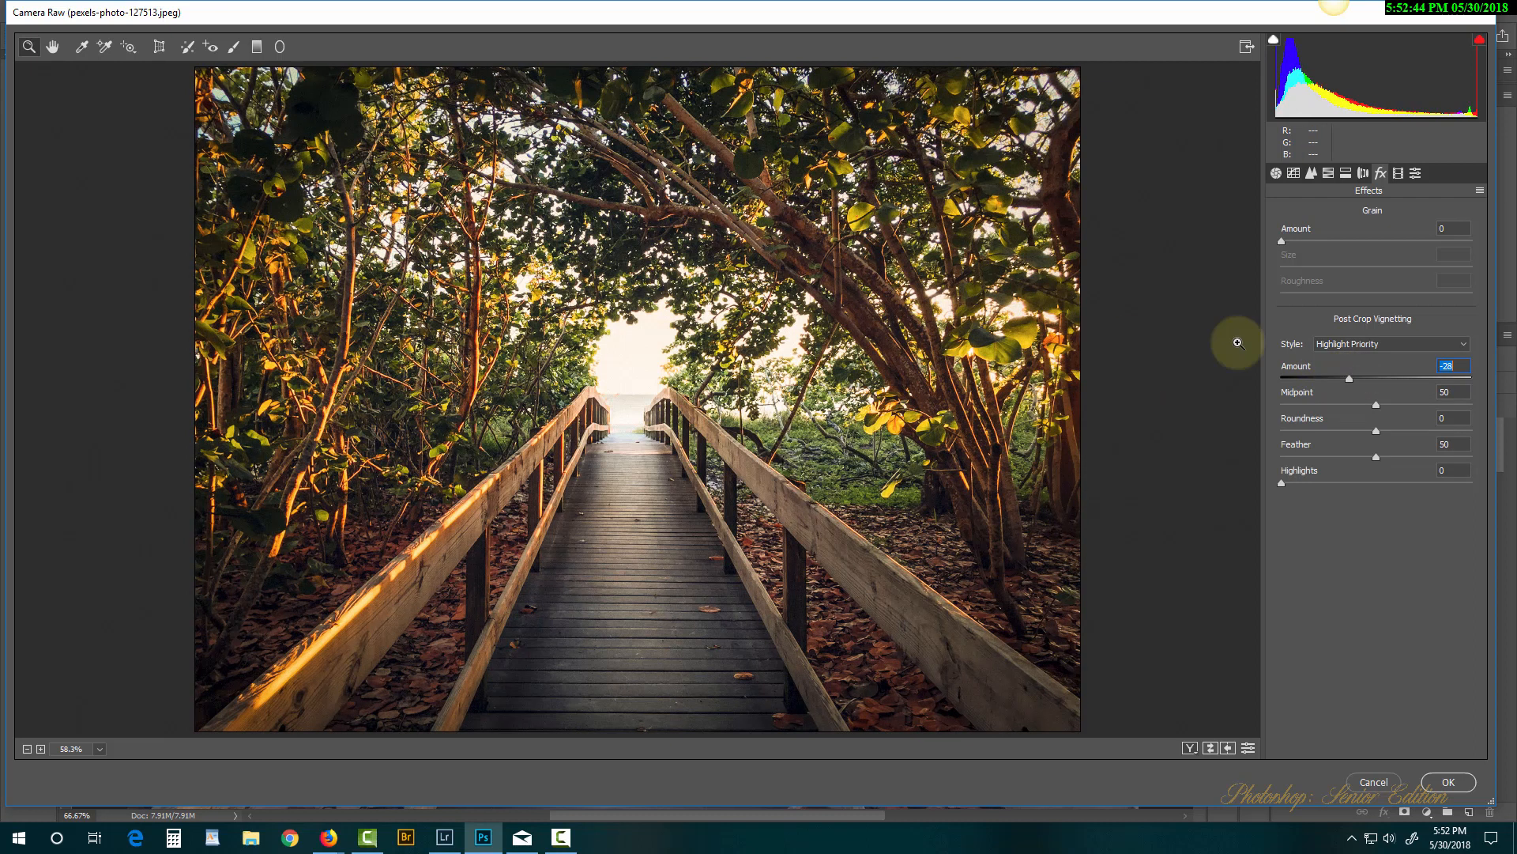
pyautogui.moveTo(1377, 404)
pyautogui.mouseDown()
pyautogui.moveTo(1336, 410)
pyautogui.moveTo(1383, 403)
pyautogui.moveTo(1341, 416)
pyautogui.moveTo(1359, 419)
pyautogui.mouseUp()
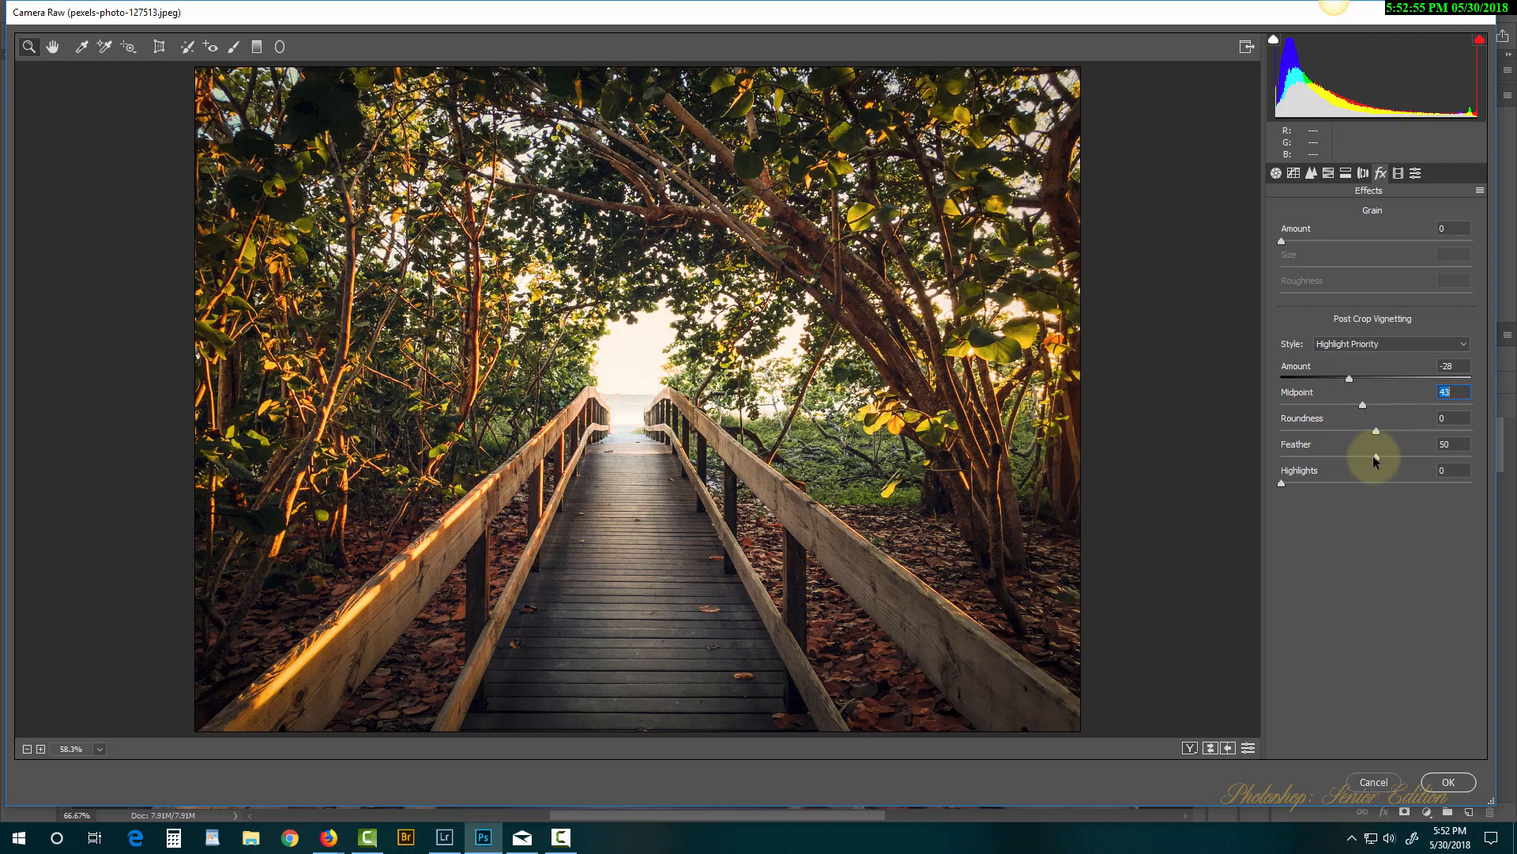
pyautogui.moveTo(1373, 457); pyautogui.dragTo(1355, 462)
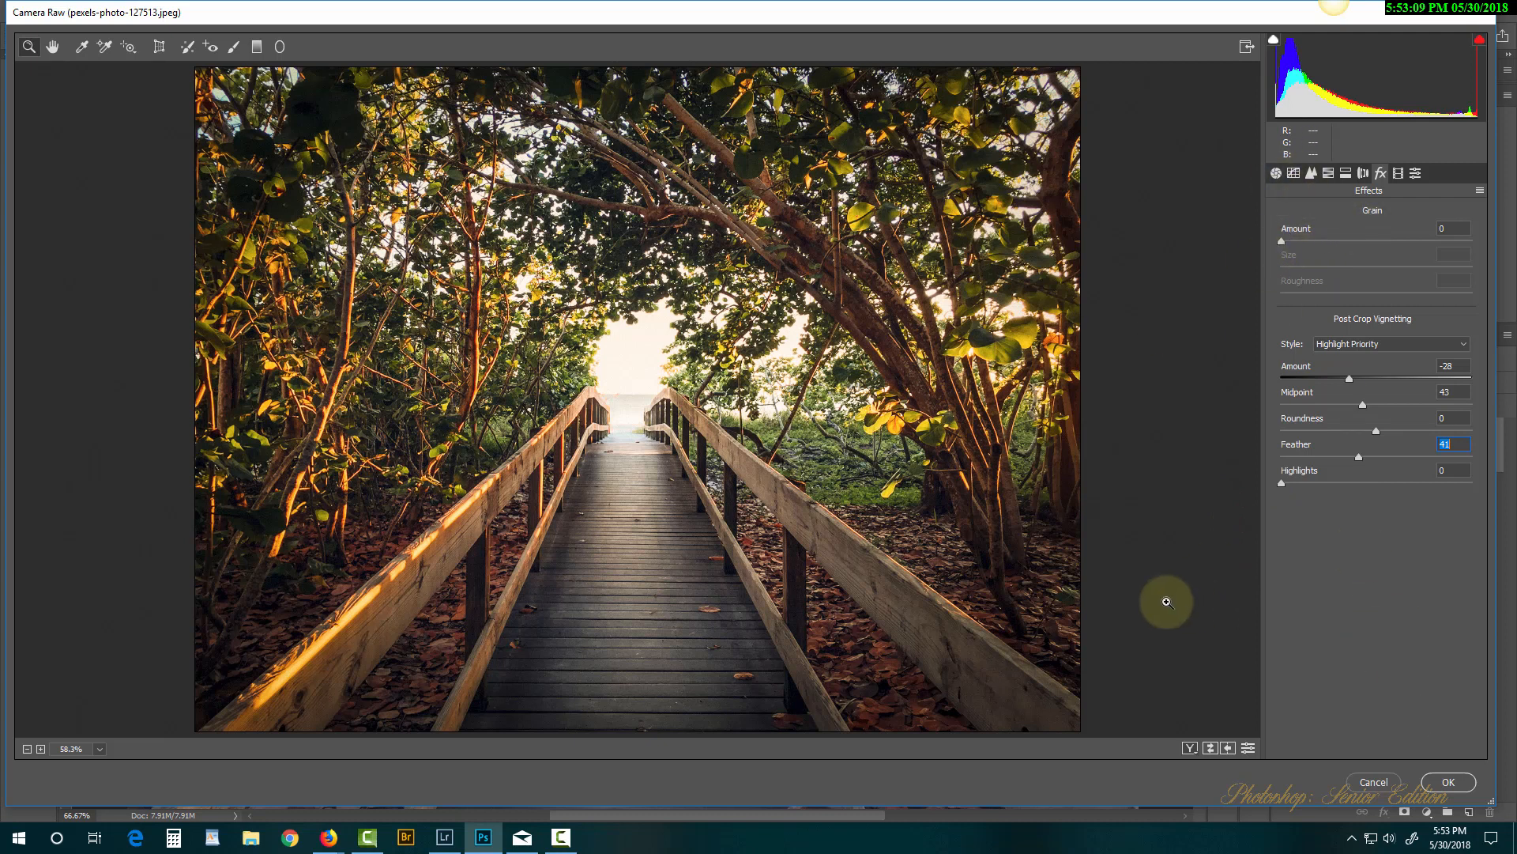
# Compare the photo before and after in the side-by-side and split views, then return to the single view.
pyautogui.click(1191, 748)
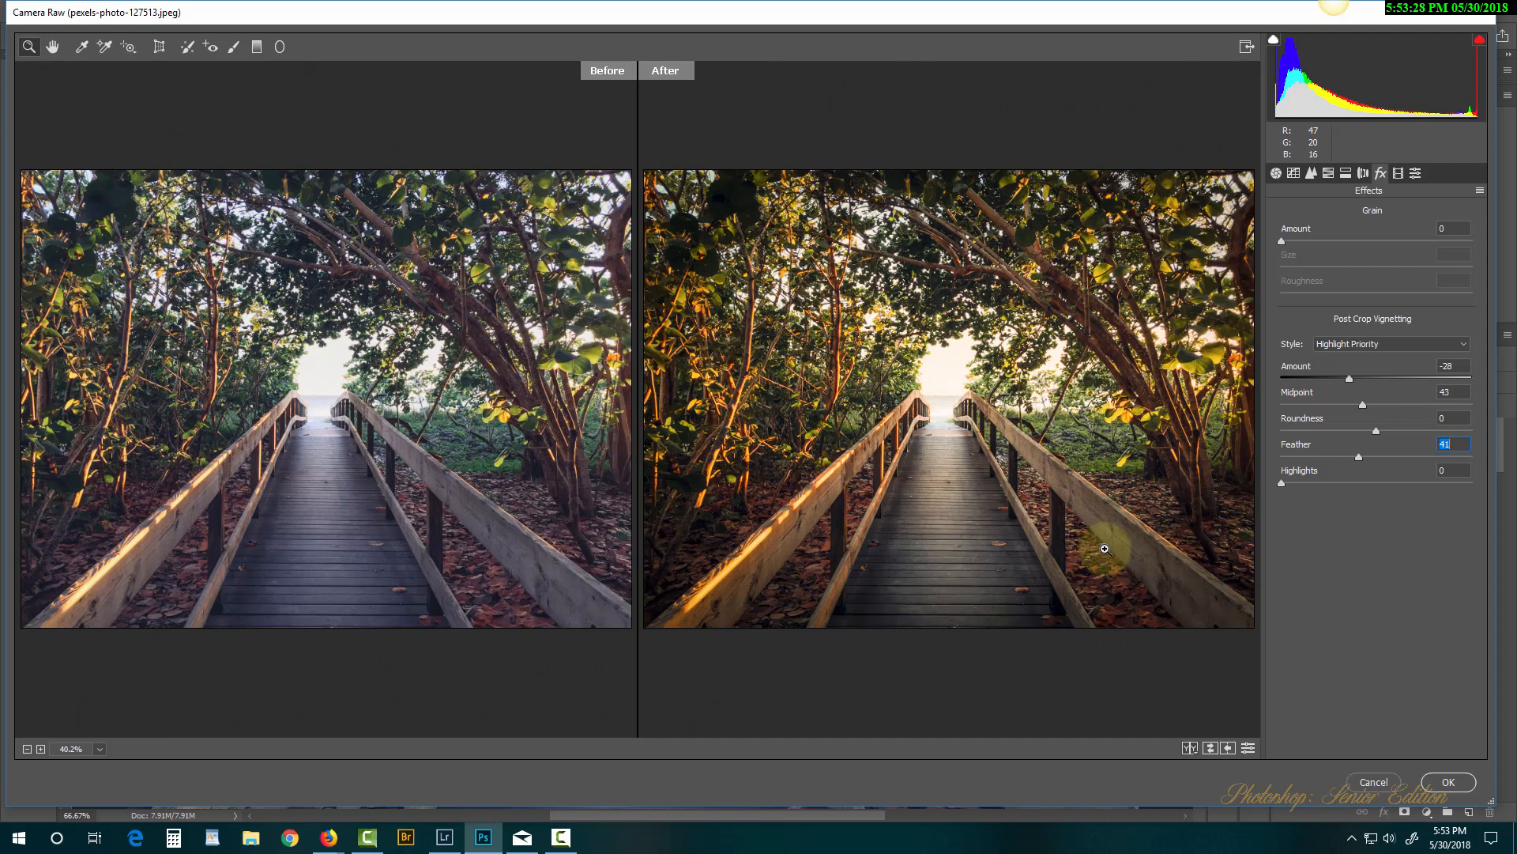
pyautogui.press('q')
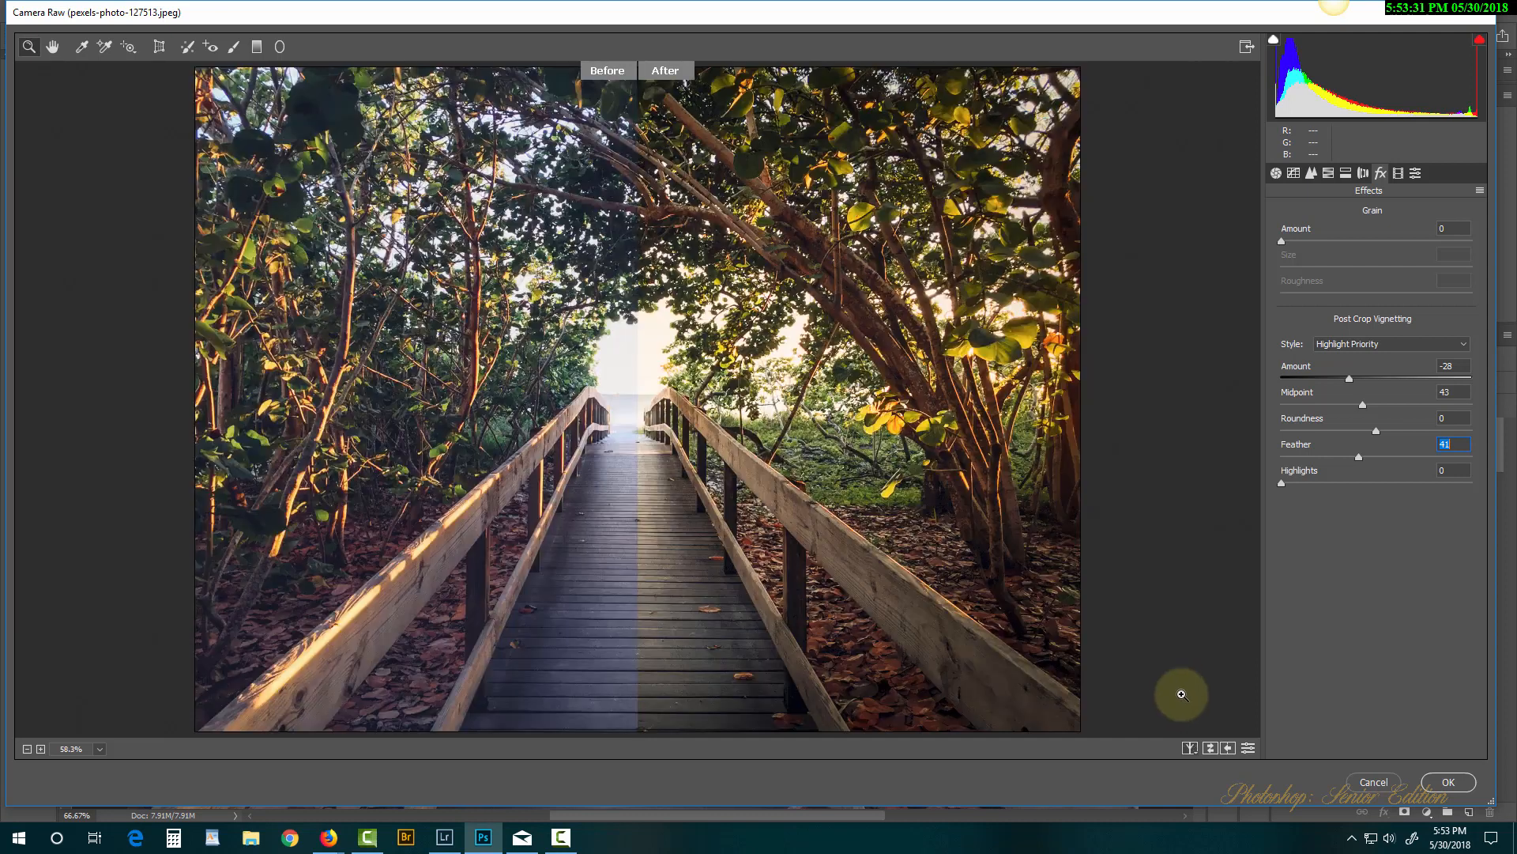
pyautogui.press('q')
pyautogui.press('q')
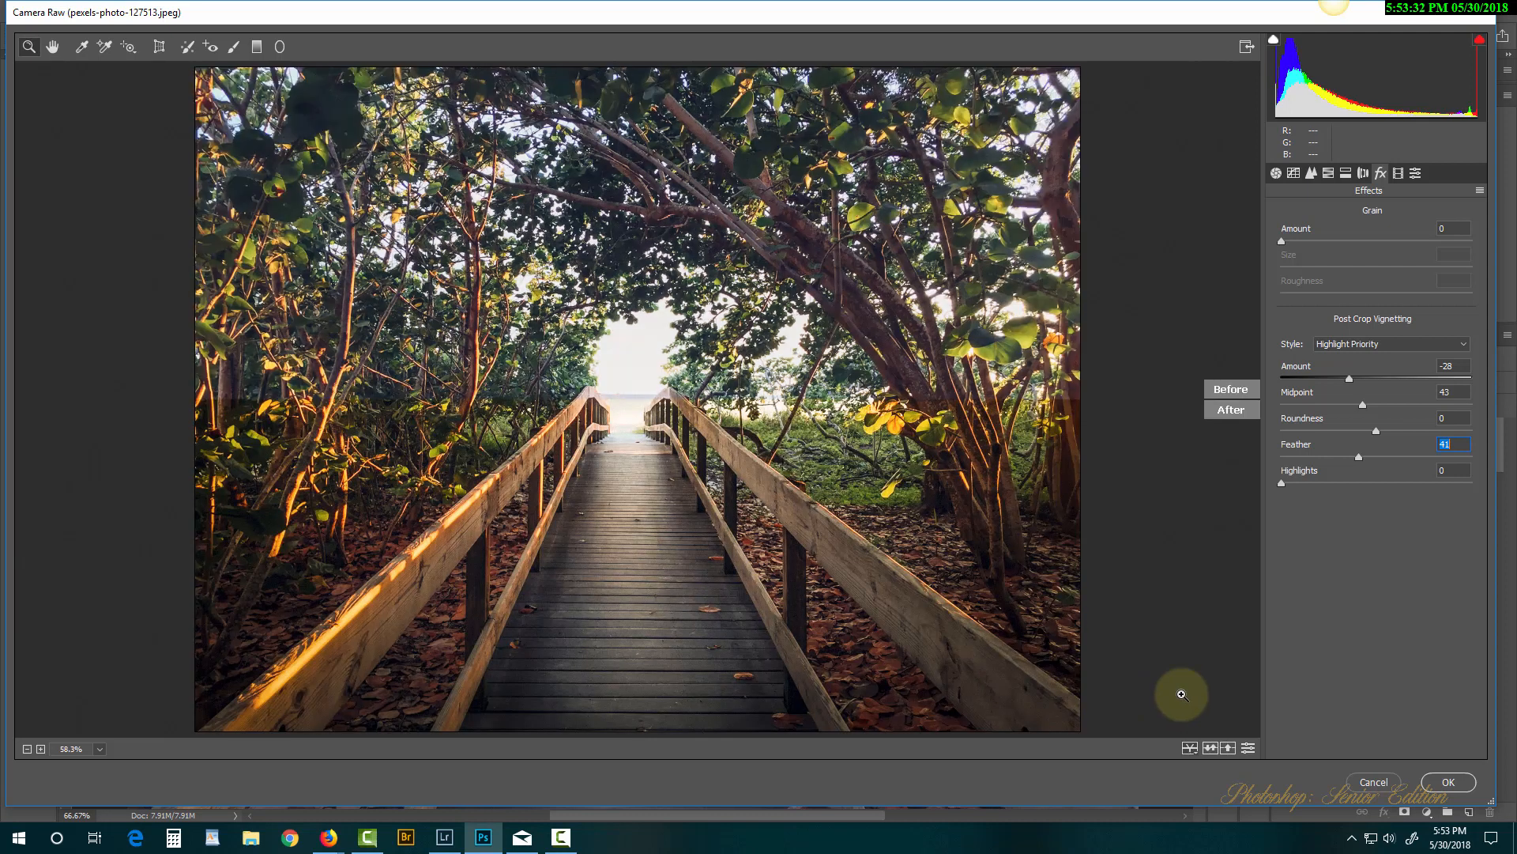
pyautogui.press('q')
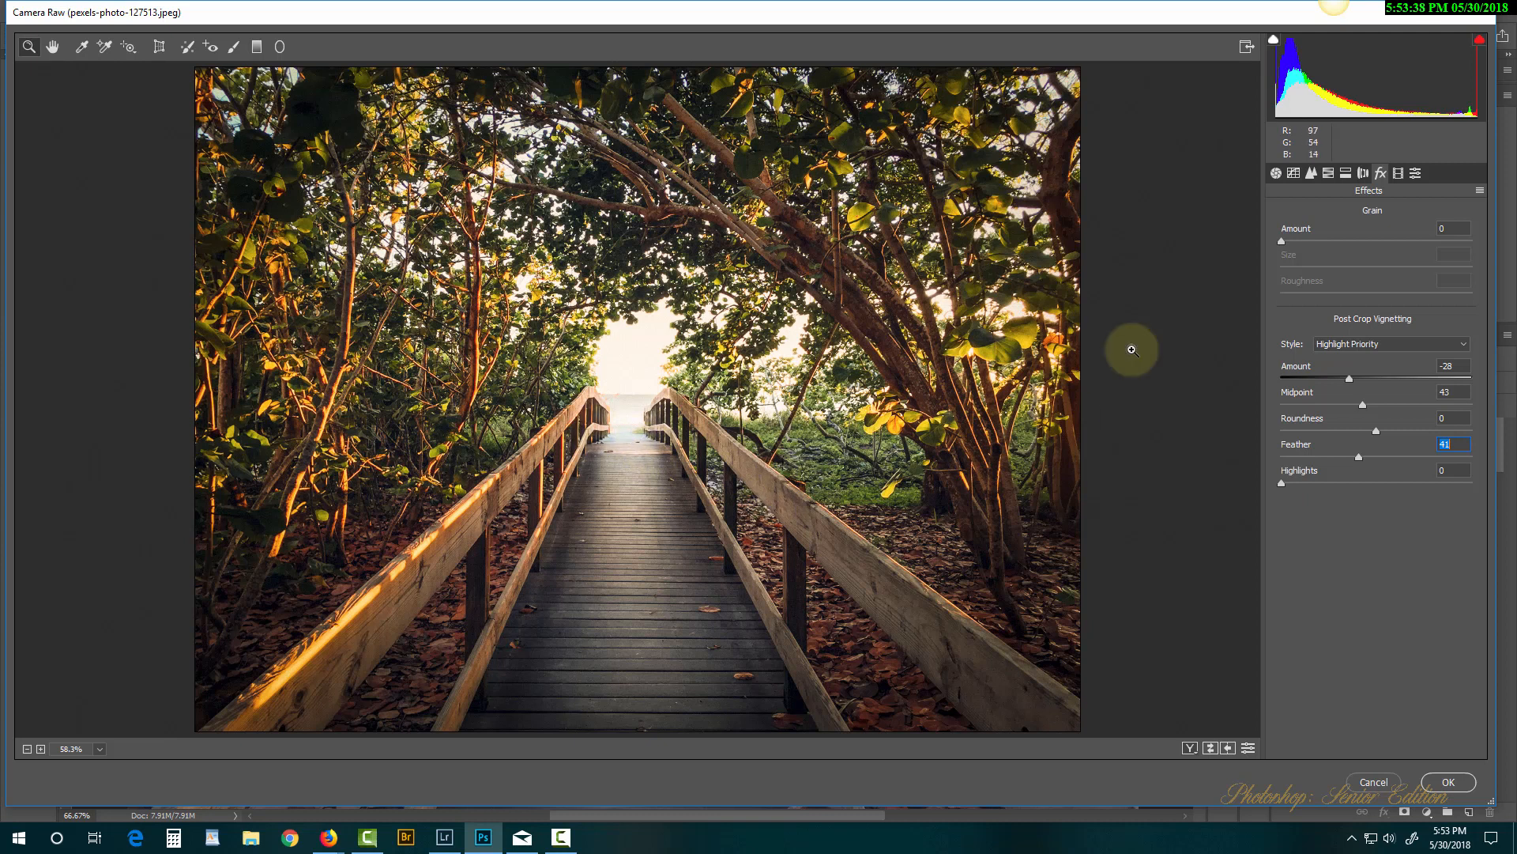
# Paint over the bright opening at the far end of the boardwalk with the Adjustment Brush at size 3.
pyautogui.click(1278, 173)
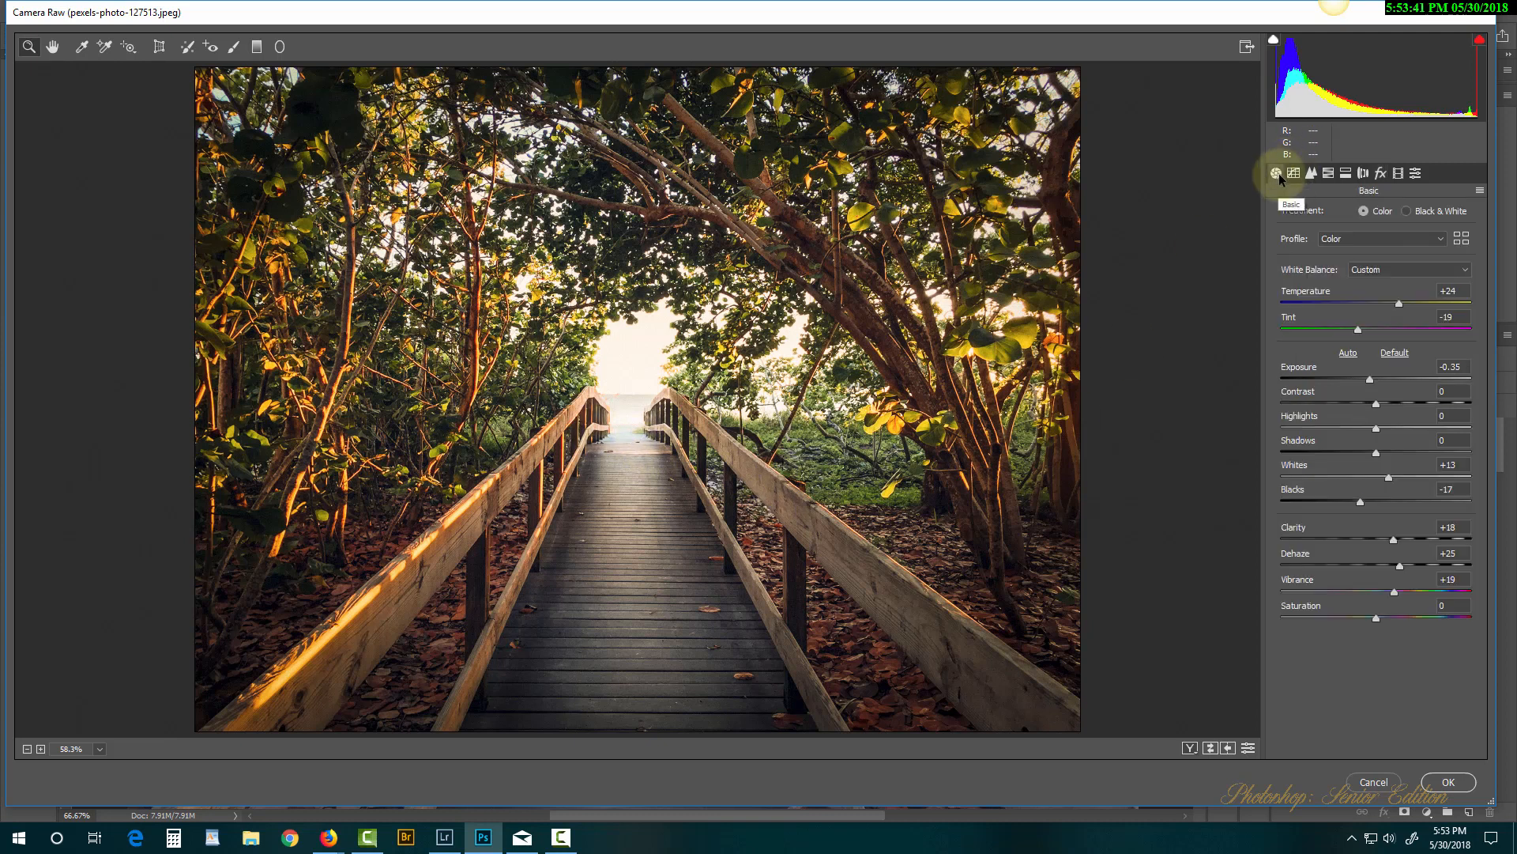
pyautogui.click(234, 46)
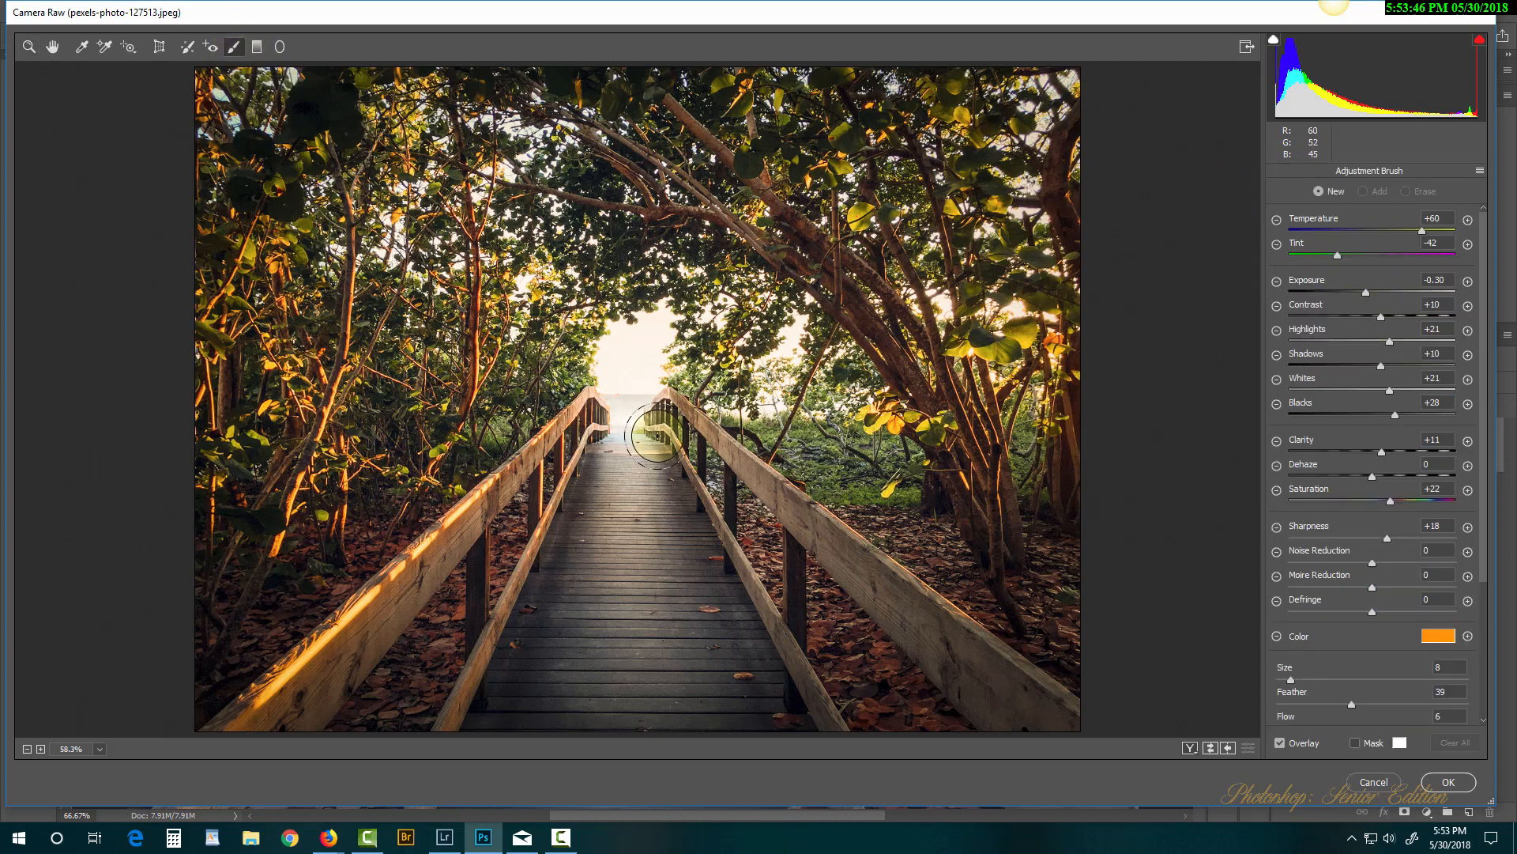
pyautogui.press('[')
pyautogui.press('[')
pyautogui.press('[')
pyautogui.press('[')
pyautogui.press('[')
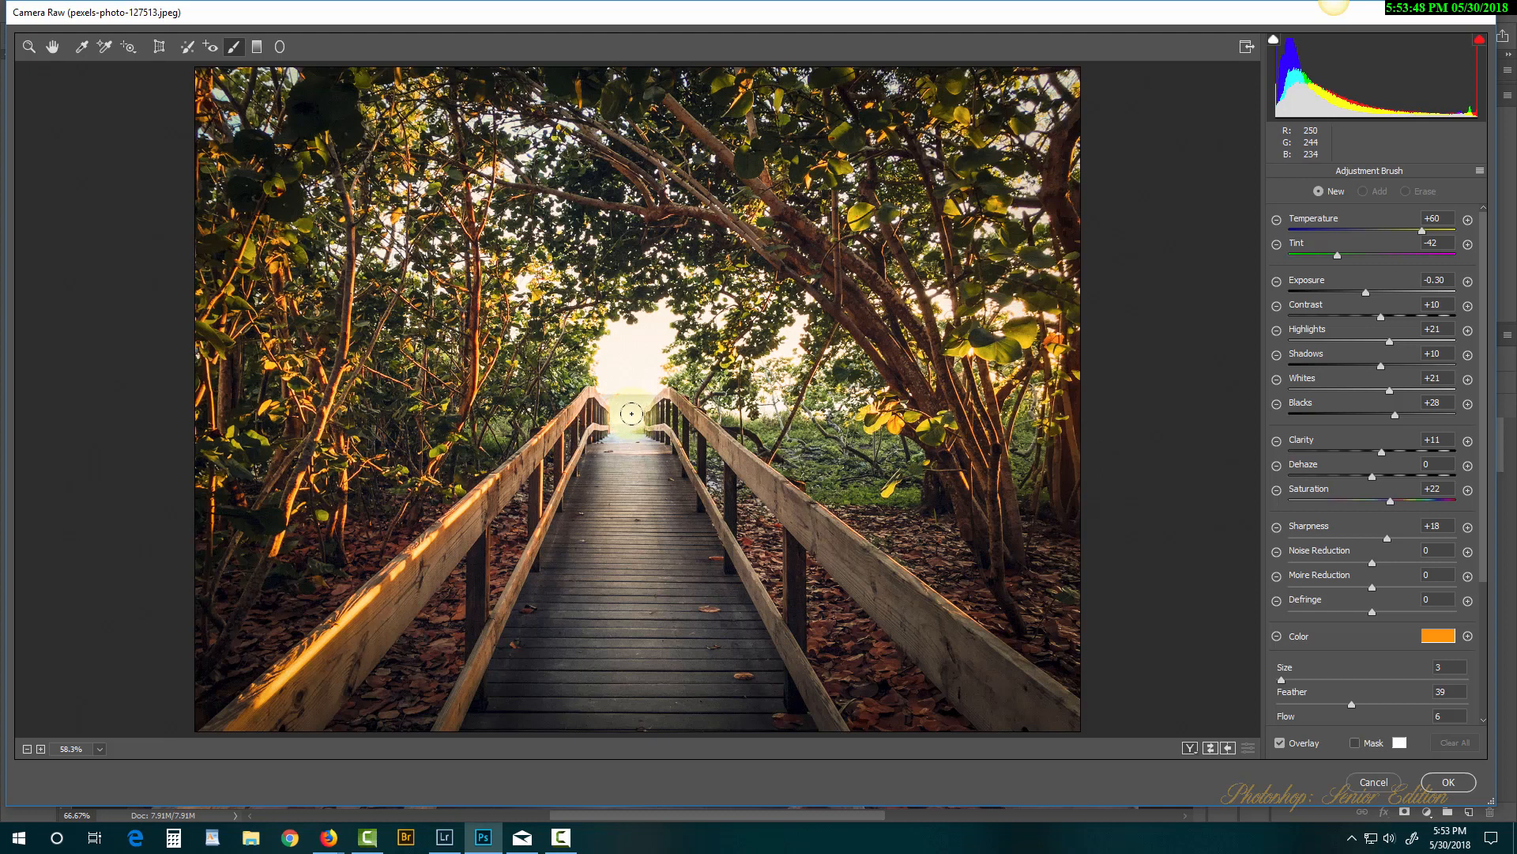
pyautogui.moveTo(631, 414)
pyautogui.mouseDown()
pyautogui.moveTo(630, 433)
pyautogui.moveTo(656, 435)
pyautogui.moveTo(632, 431)
pyautogui.moveTo(656, 411)
pyautogui.moveTo(616, 409)
pyautogui.moveTo(648, 438)
pyautogui.mouseUp()
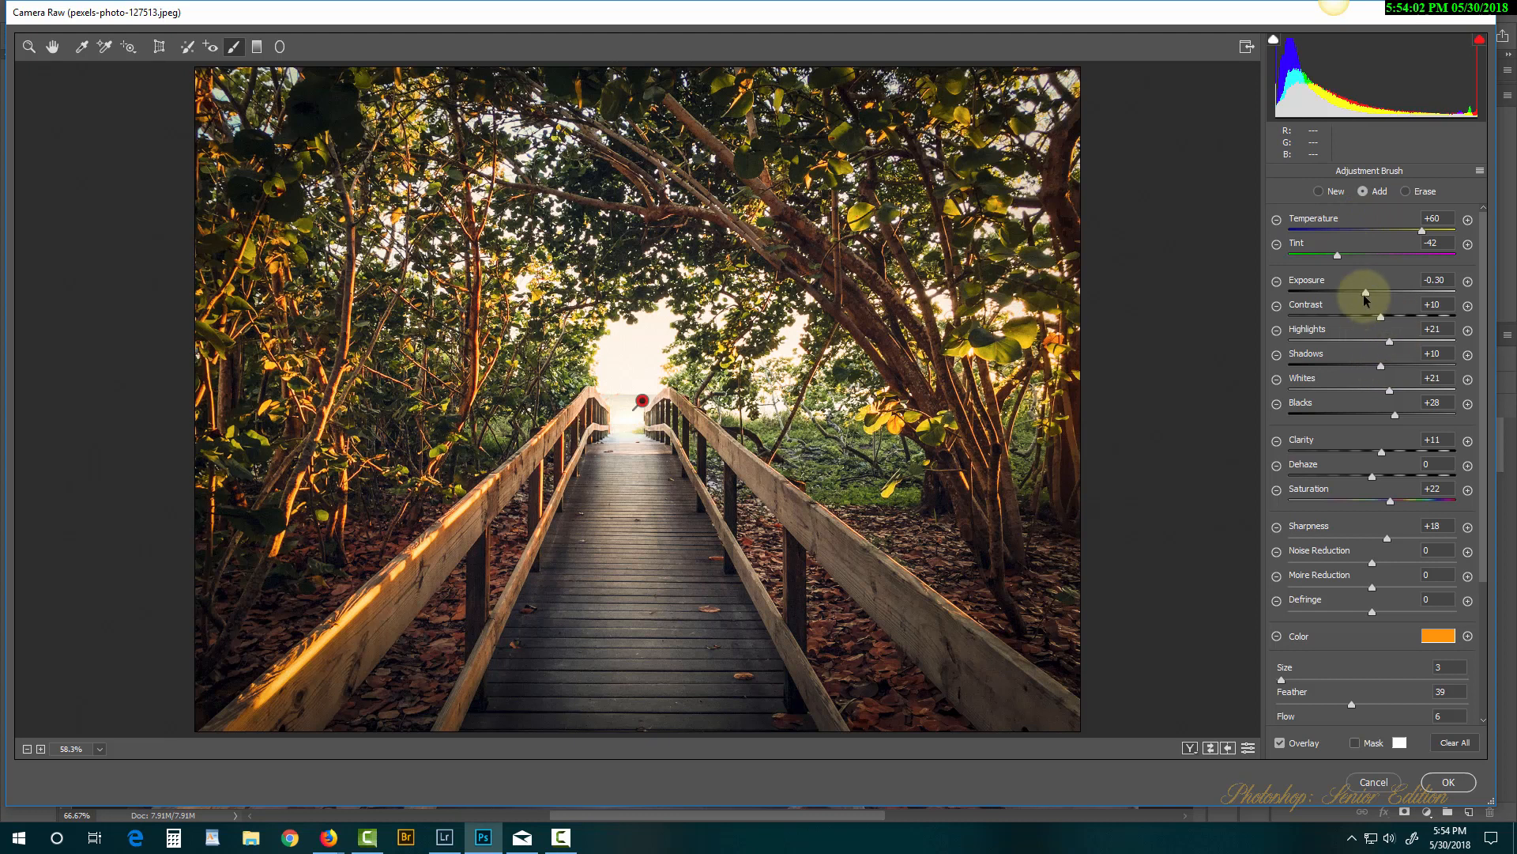
# Set the brushed area's Exposure to -1.85, Whites to +27 and Highlights to +38, and move its pin slightly downward.
pyautogui.moveTo(1367, 295); pyautogui.dragTo(1332, 305)
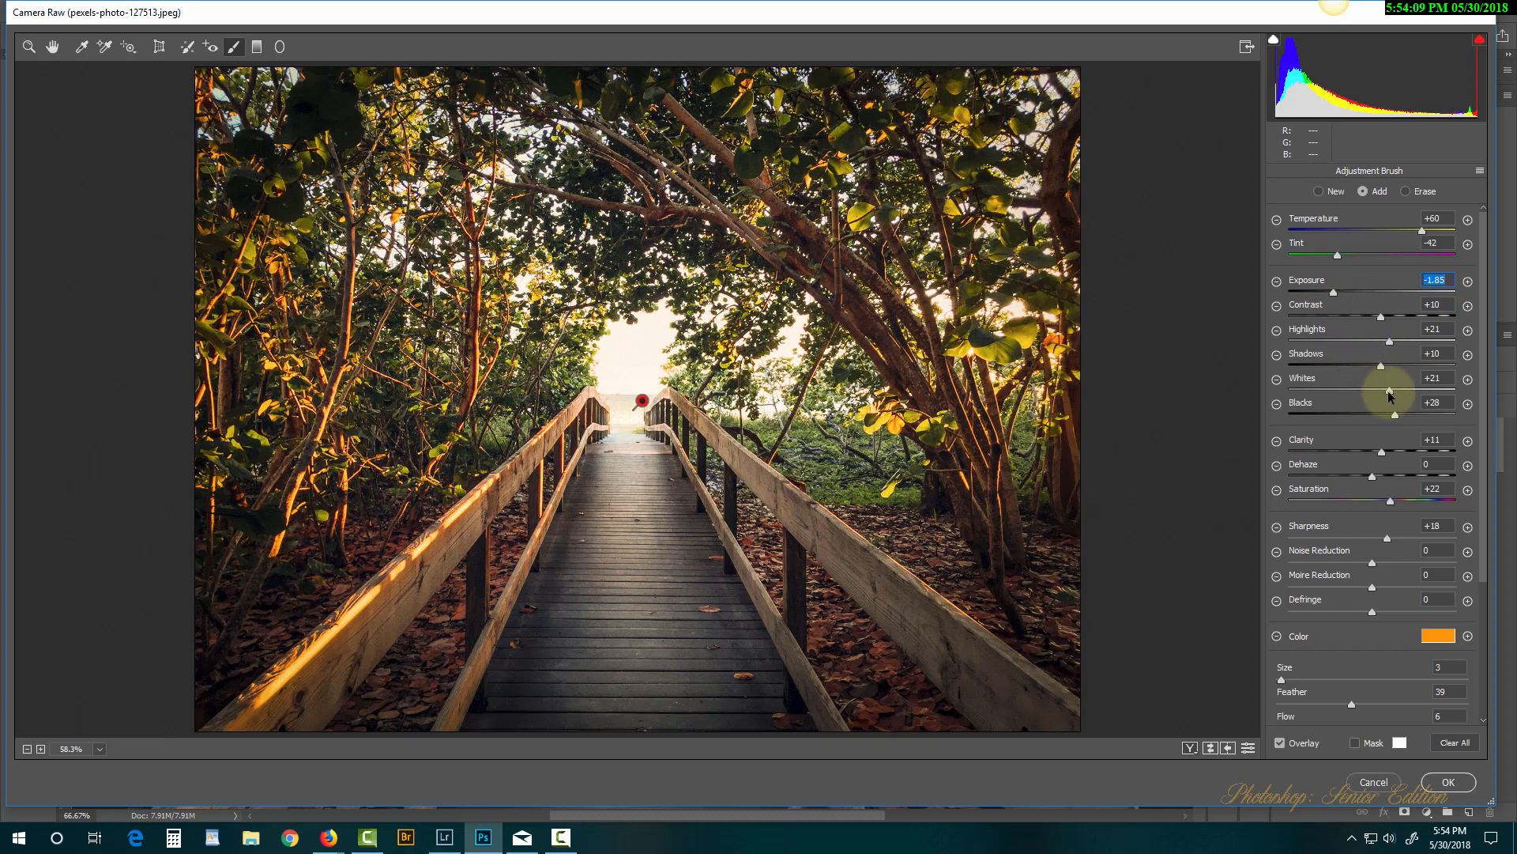
pyautogui.moveTo(1390, 393)
pyautogui.mouseDown()
pyautogui.moveTo(1365, 393)
pyautogui.moveTo(1393, 393)
pyautogui.mouseUp()
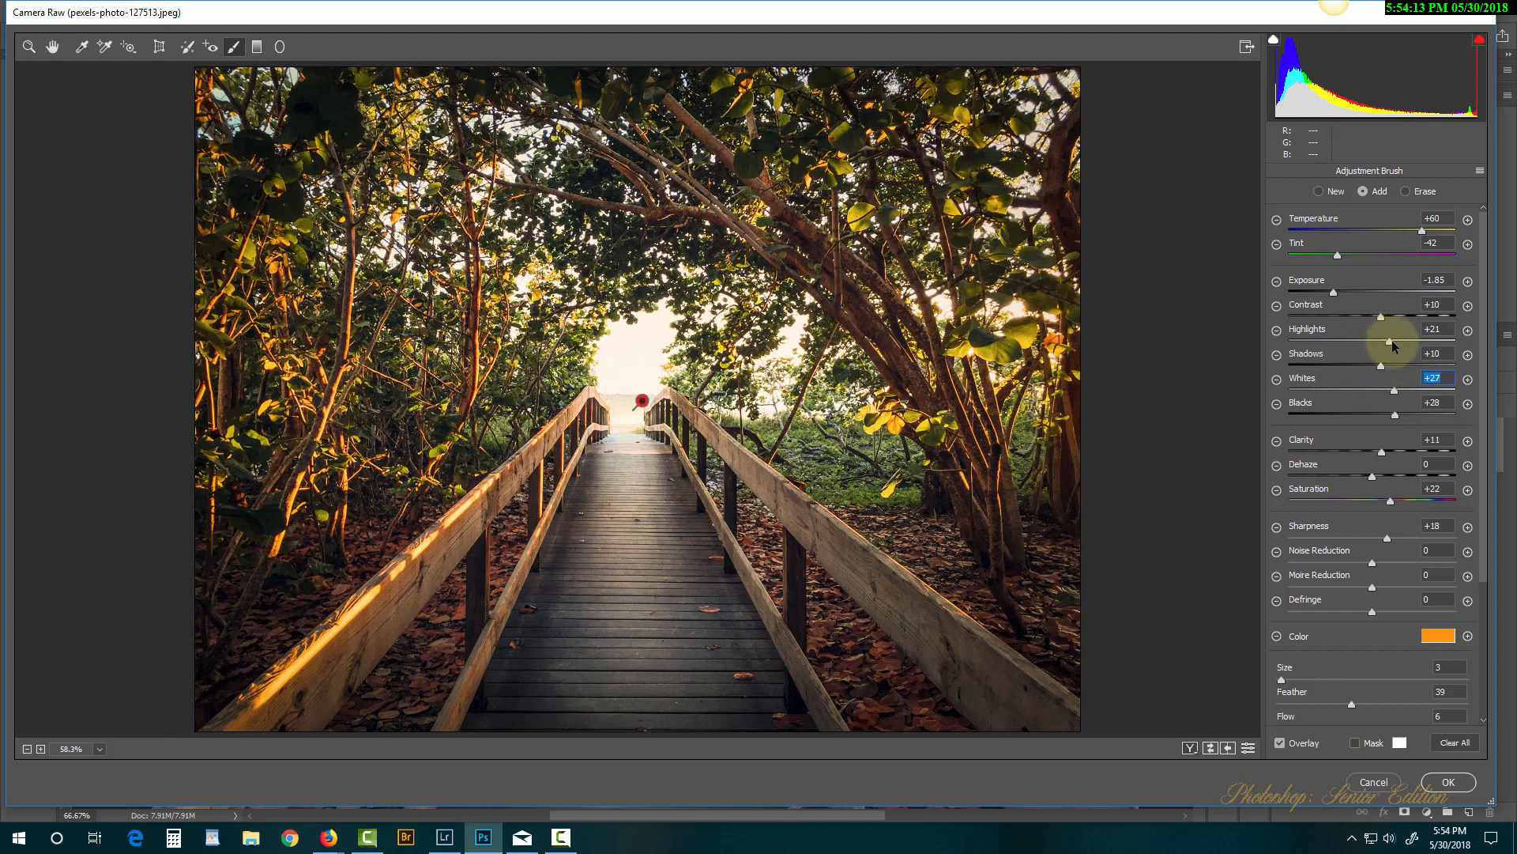
pyautogui.moveTo(1391, 346); pyautogui.dragTo(1407, 351)
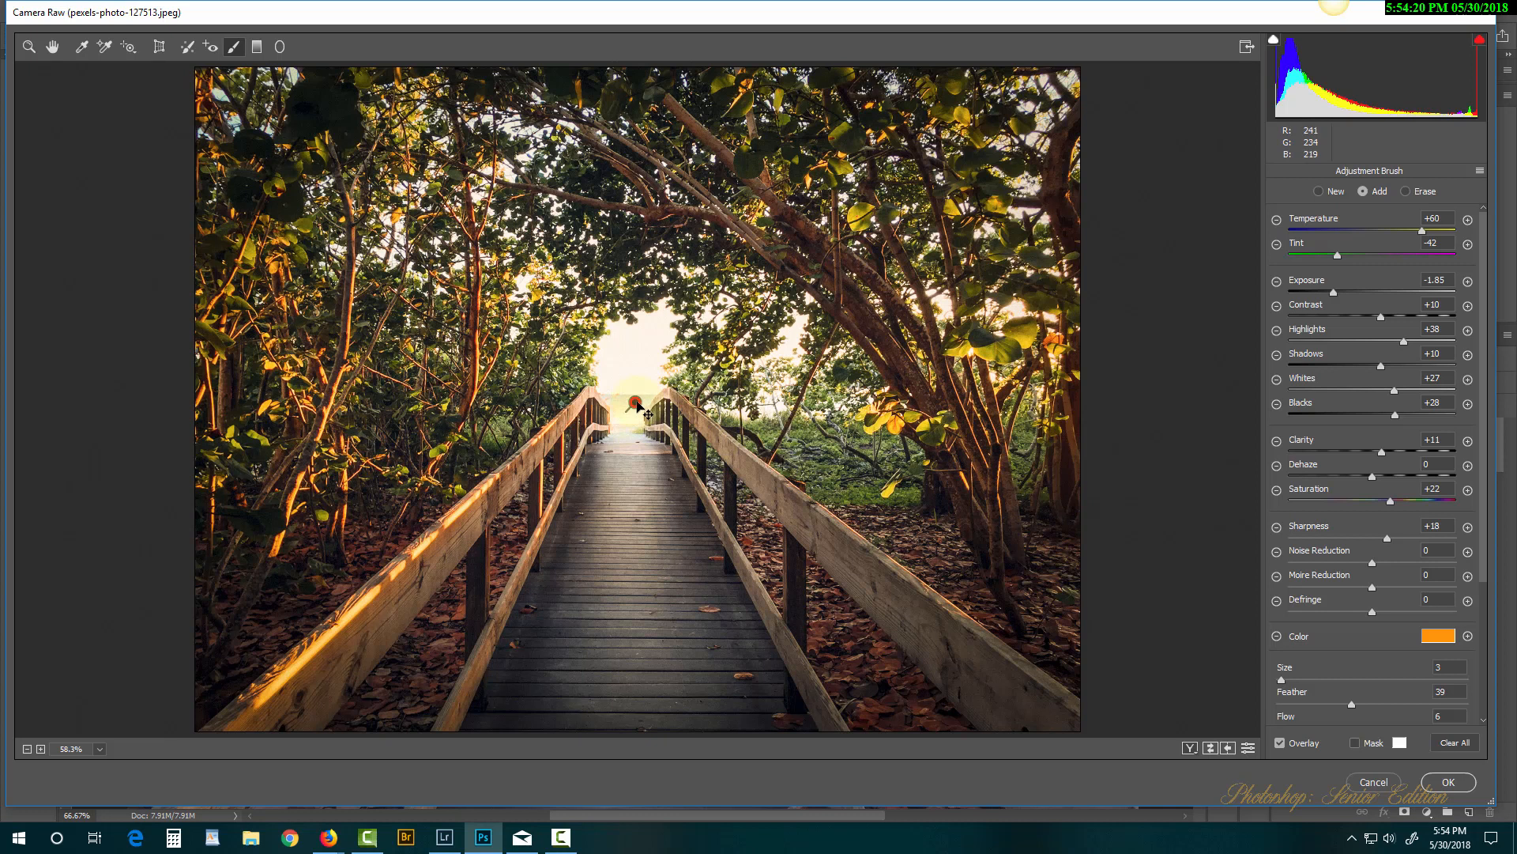
pyautogui.moveTo(637, 404); pyautogui.dragTo(638, 419)
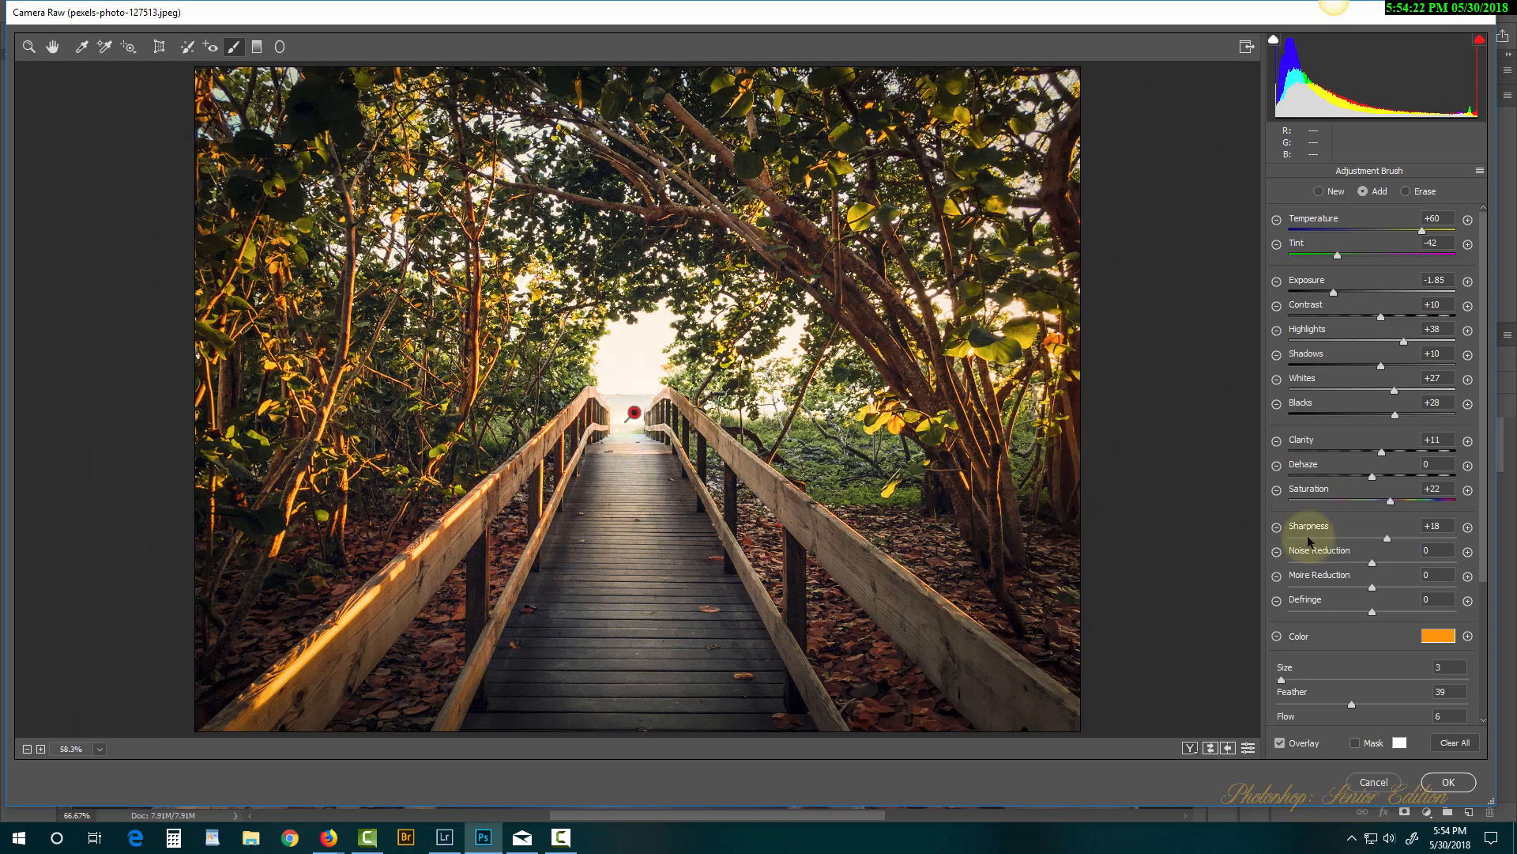
# Tint the brushed area blue with hue 240 and saturation 81, and set its Temperature to -18 and Tint to +6.
pyautogui.click(1438, 637)
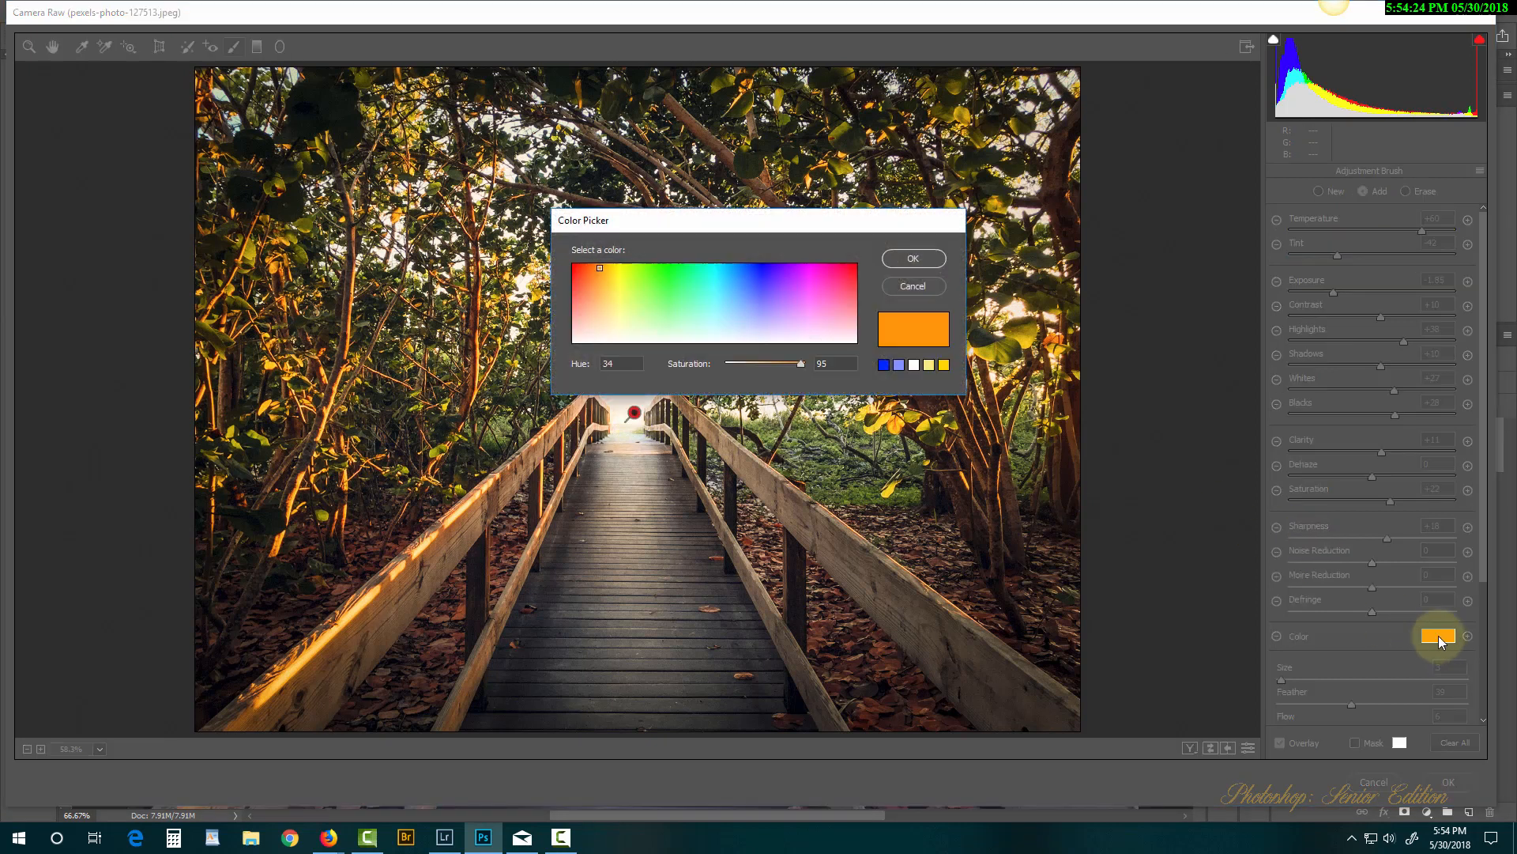
pyautogui.click(766, 275)
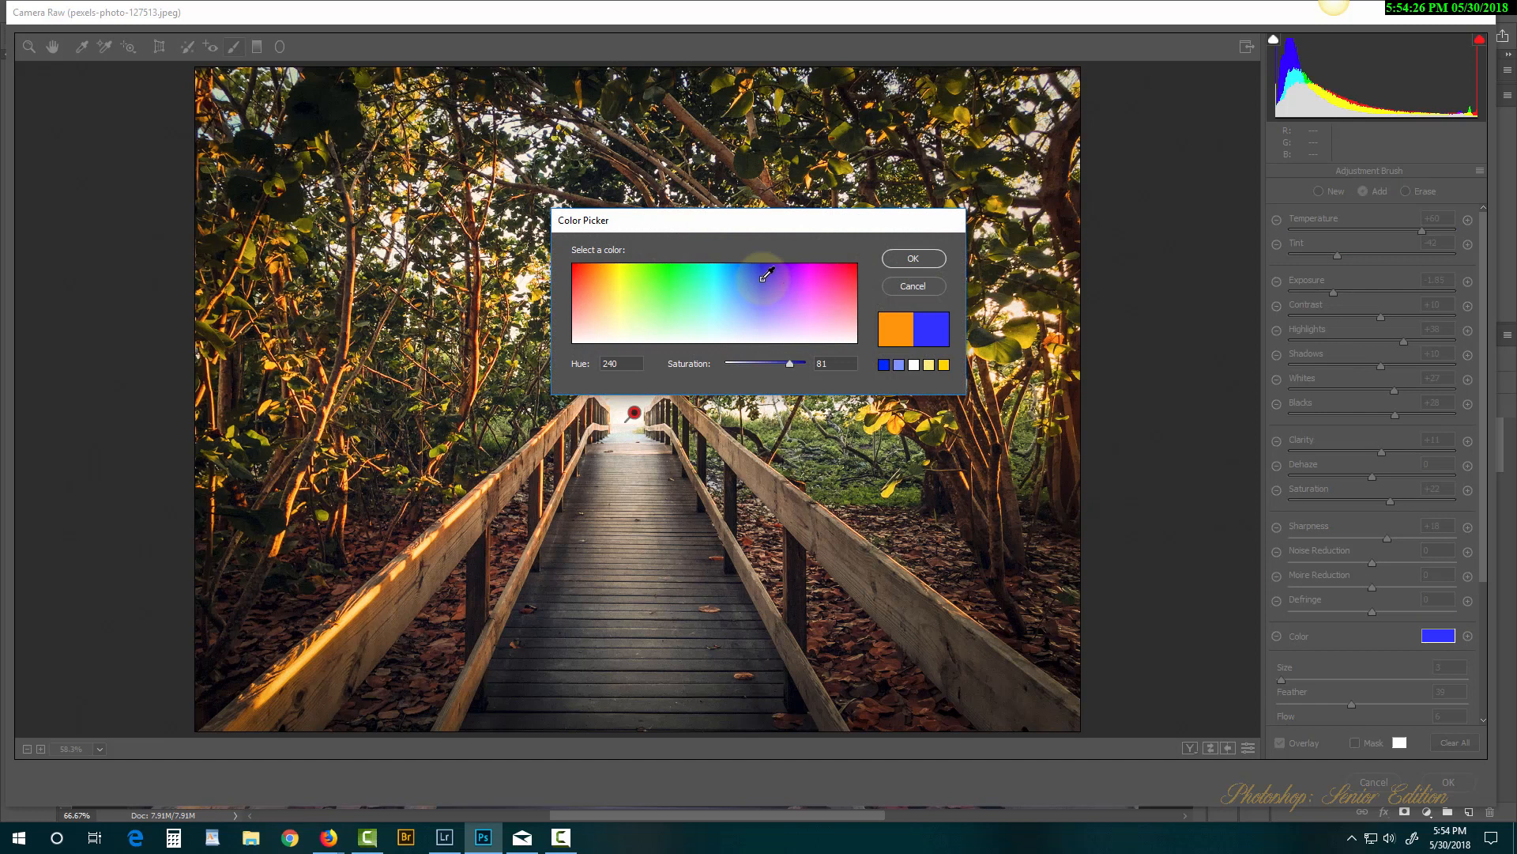
pyautogui.click(917, 261)
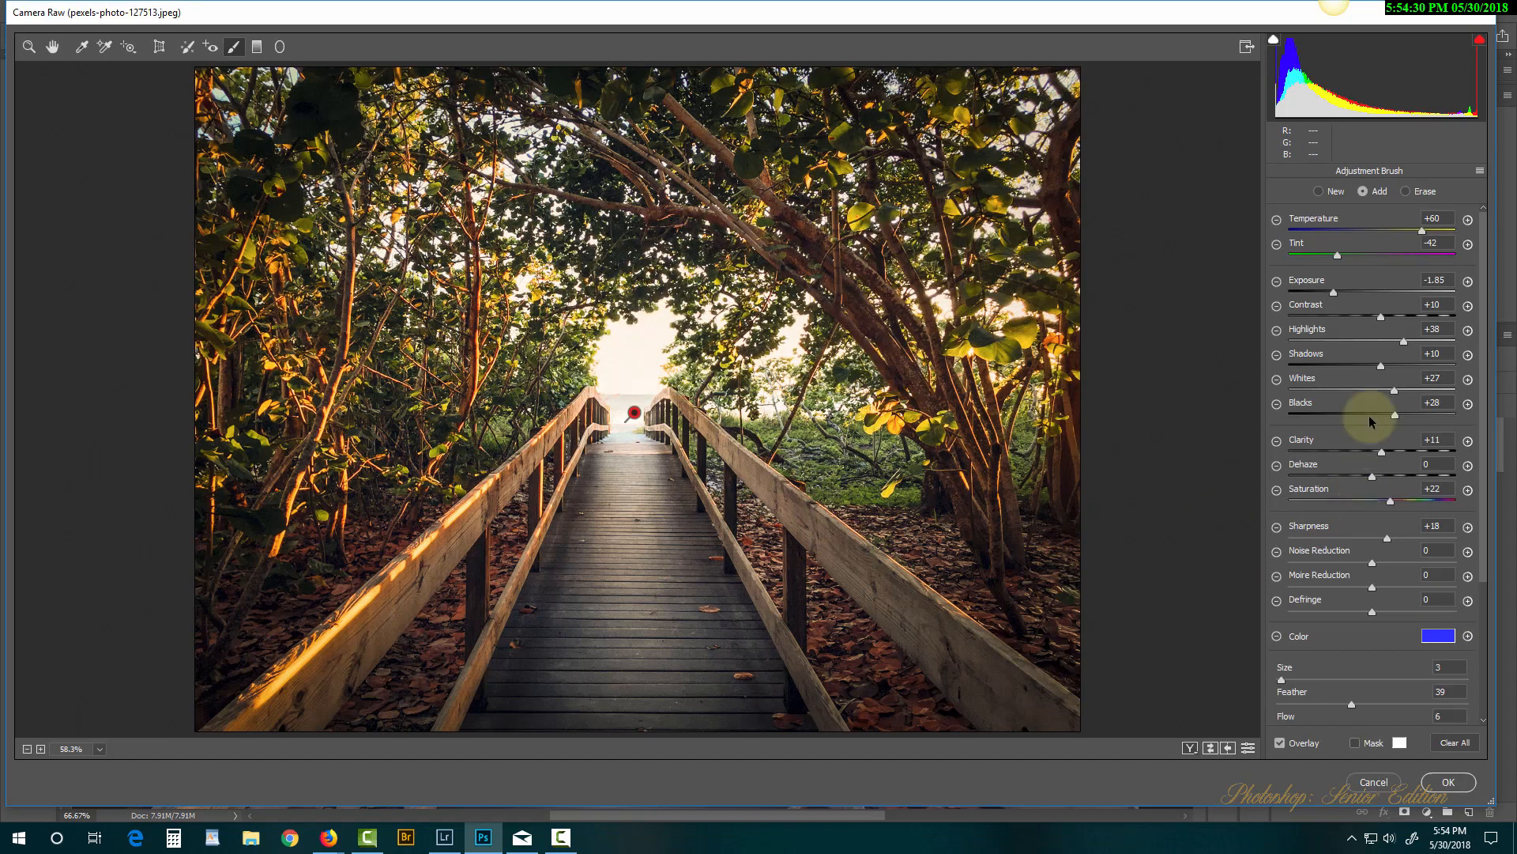
pyautogui.moveTo(1422, 230)
pyautogui.mouseDown()
pyautogui.moveTo(1358, 234)
pyautogui.moveTo(1372, 236)
pyautogui.moveTo(1348, 253)
pyautogui.moveTo(1377, 255)
pyautogui.mouseUp()
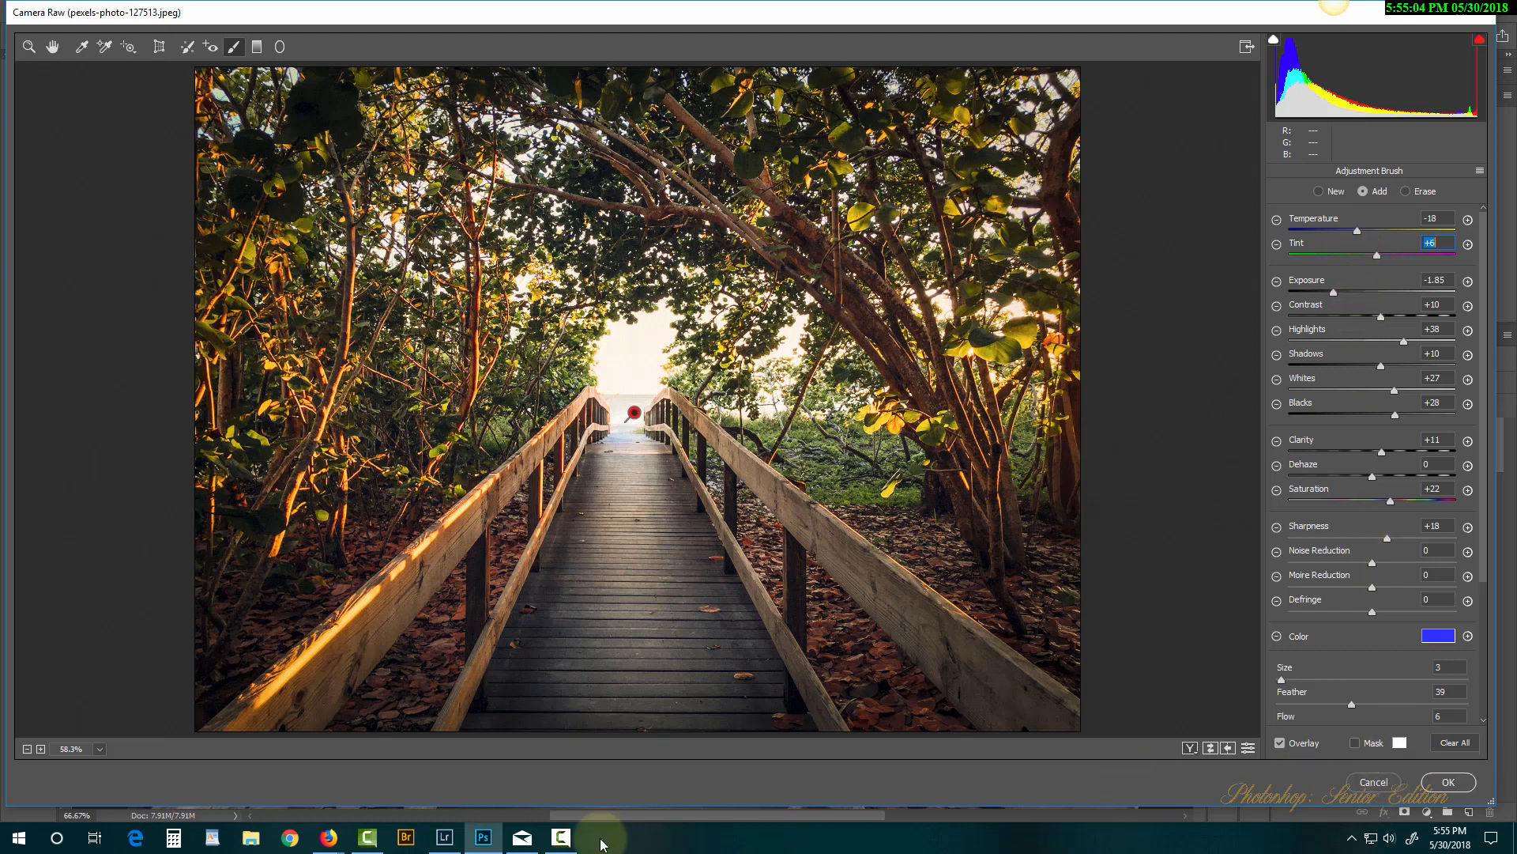
# Save the current Camera Raw look with all settings as a user preset named Mac_crazy_colors.
pyautogui.moveTo(562, 837)
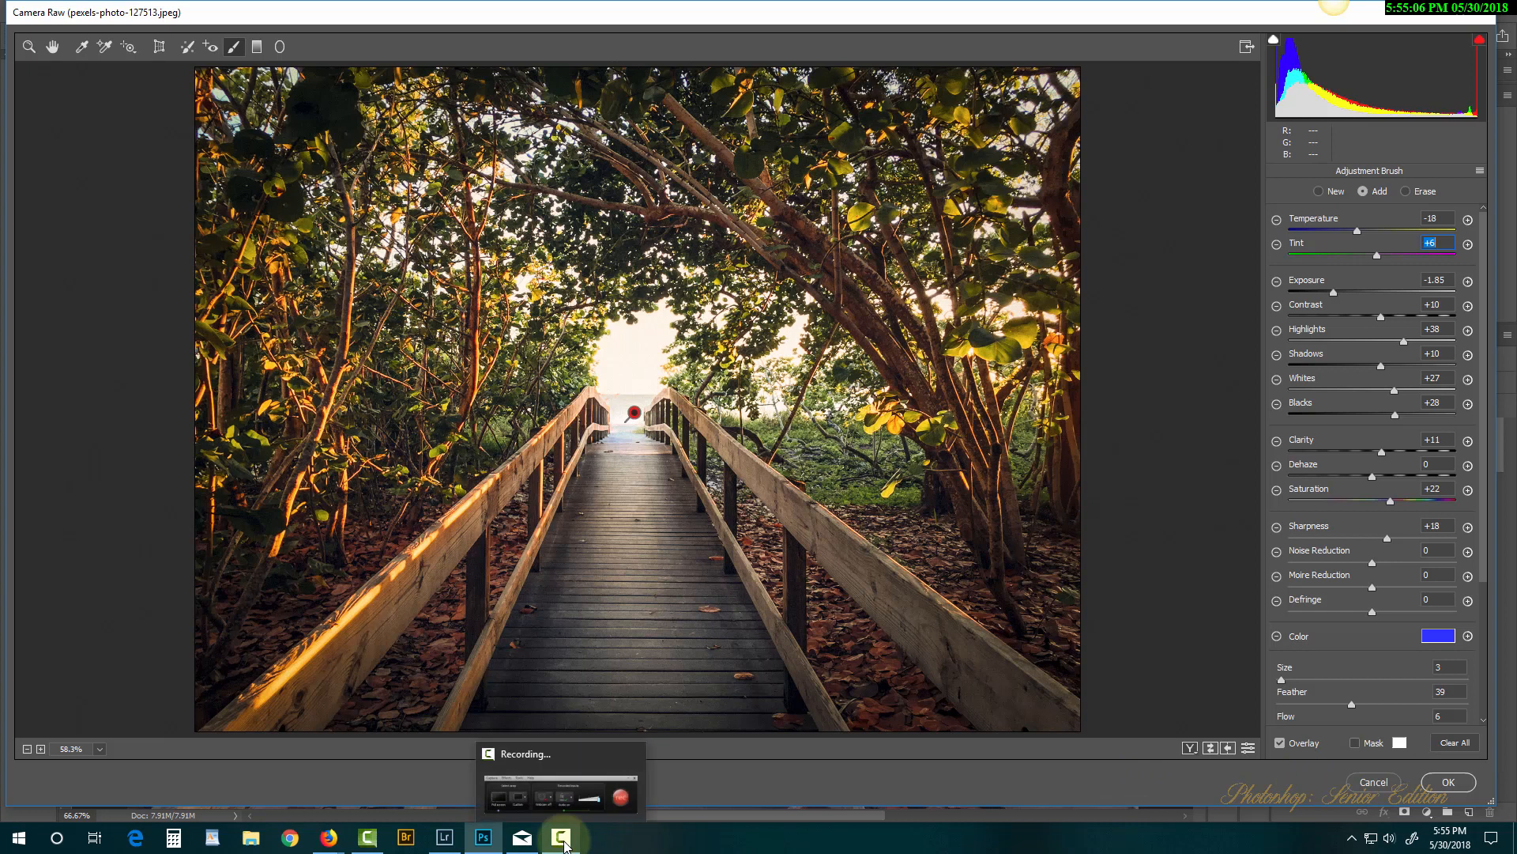
pyautogui.click(53, 49)
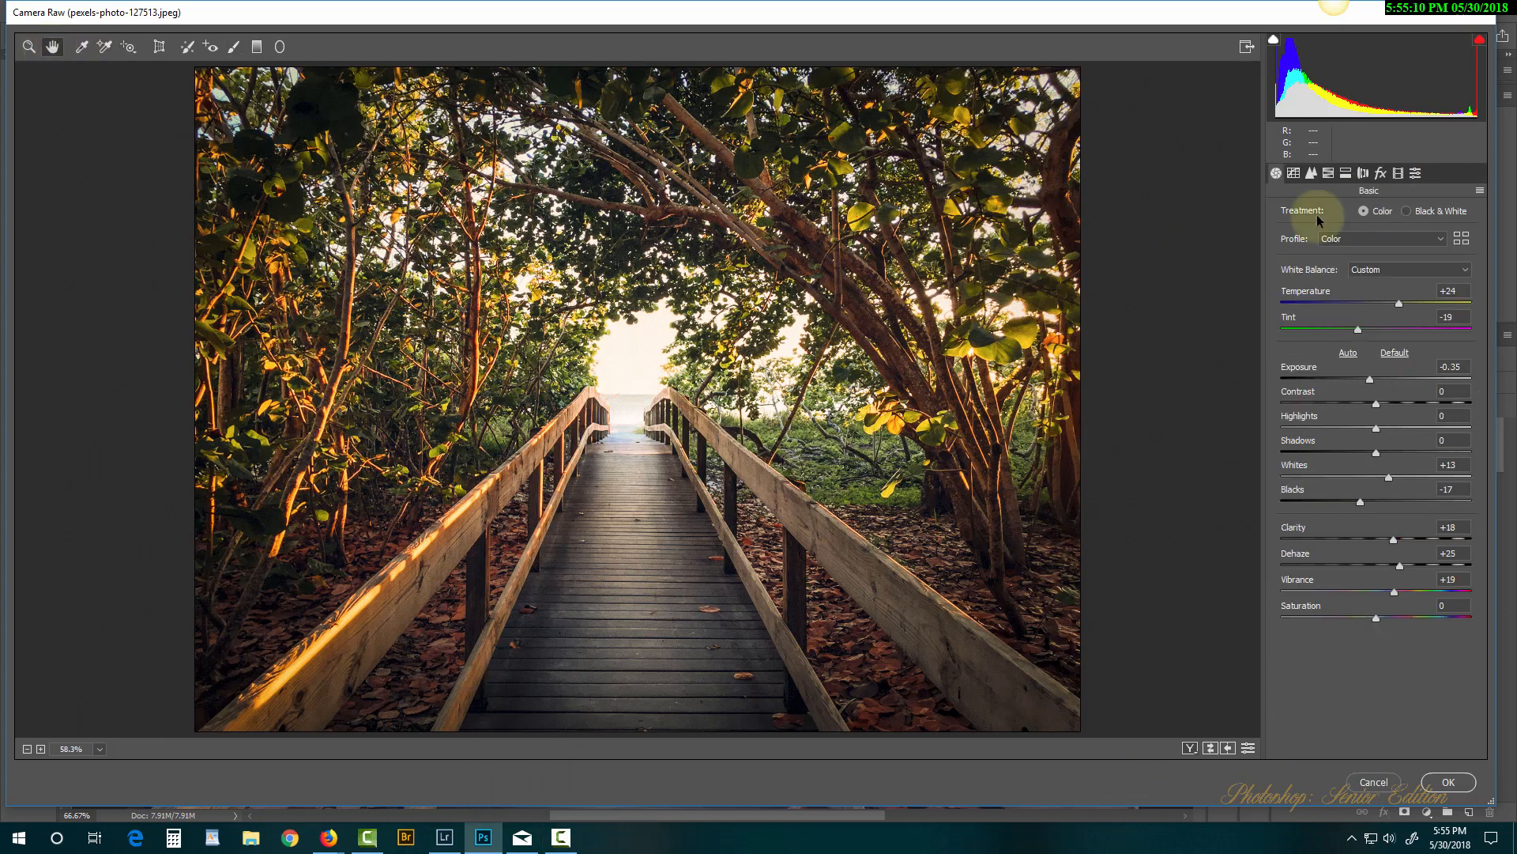
pyautogui.click(1416, 173)
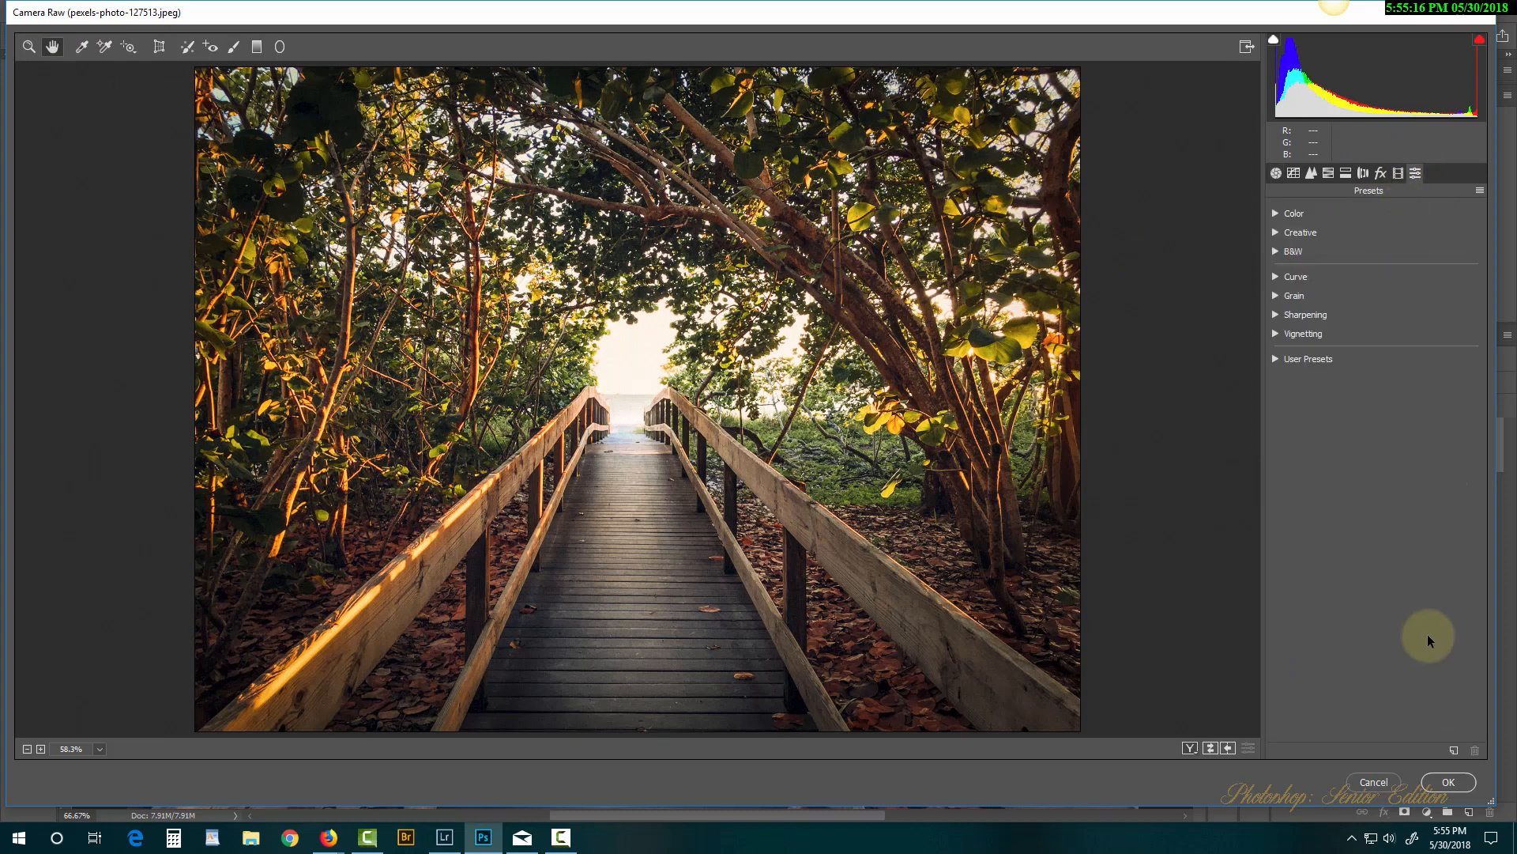
pyautogui.click(1453, 750)
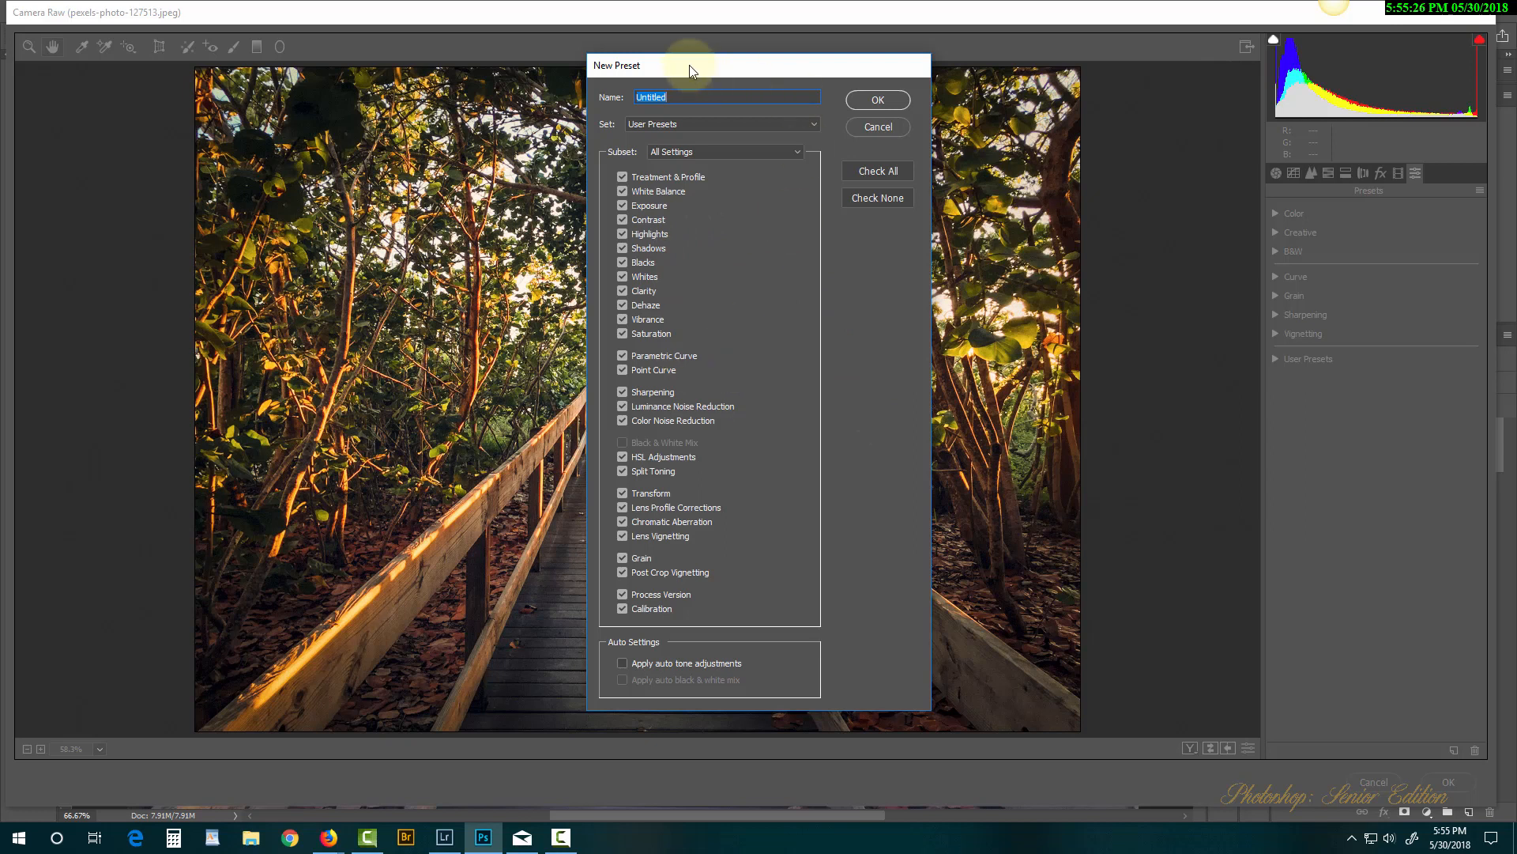
pyautogui.moveTo(689, 65); pyautogui.dragTo(922, 86)
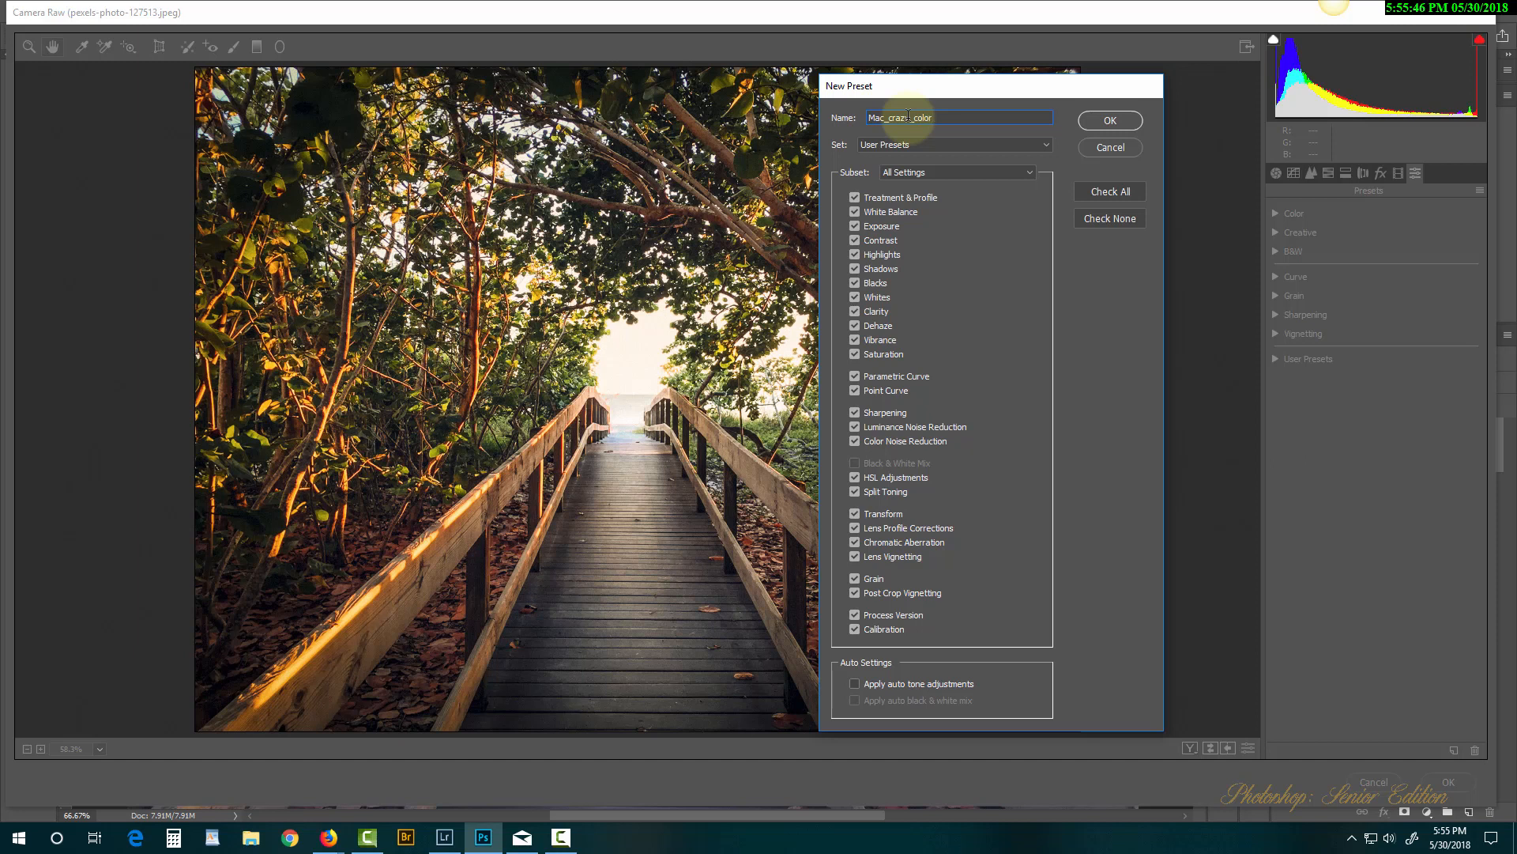
pyautogui.click(1109, 119)
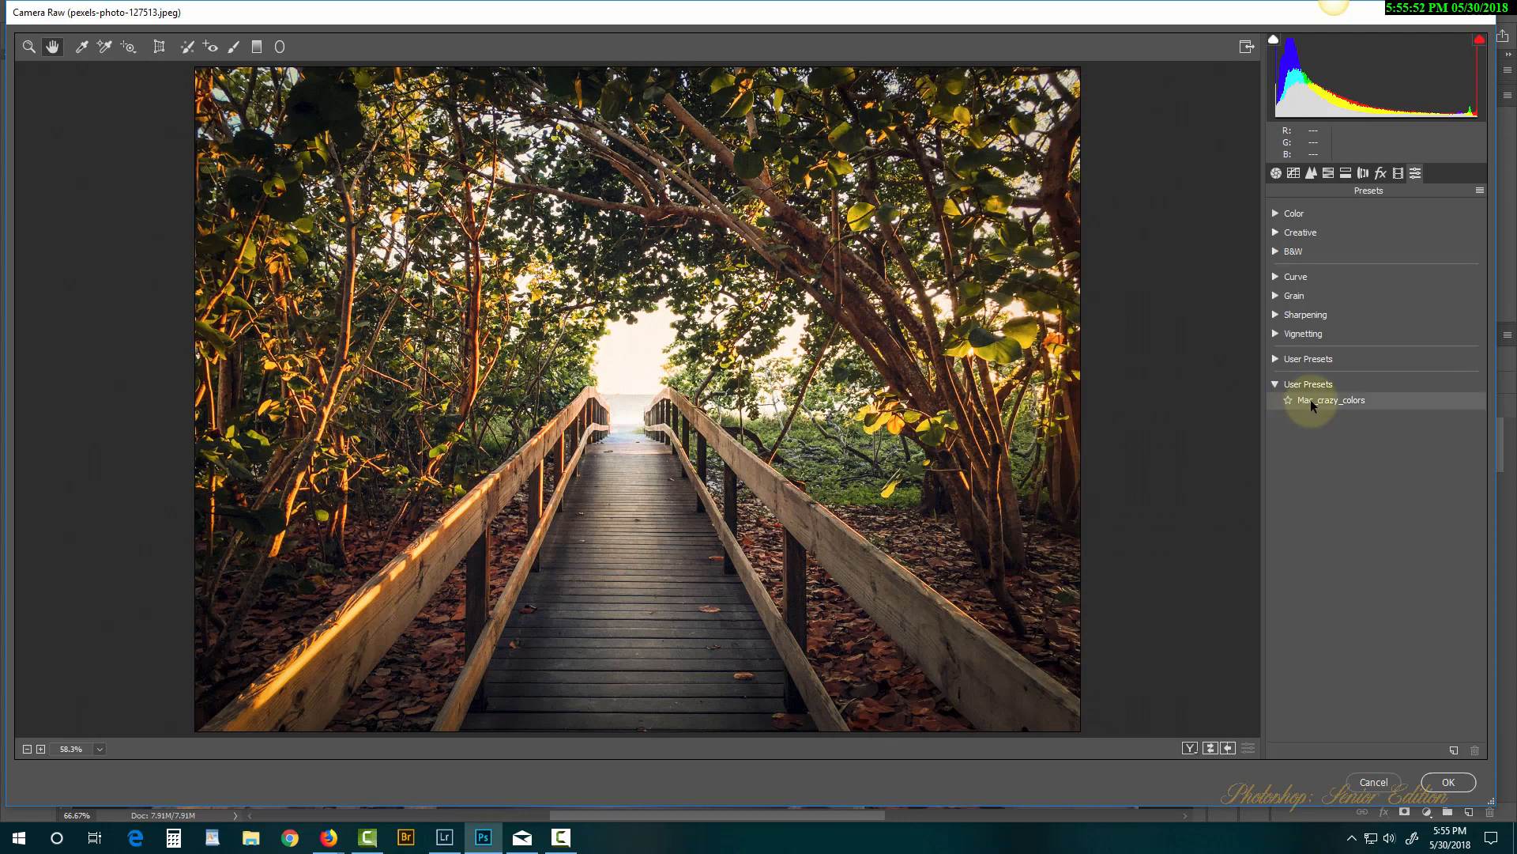
# Reset the photo's Camera Raw settings and preview the Mac_crazy_colors preset on it.
pyautogui.click(1334, 398)
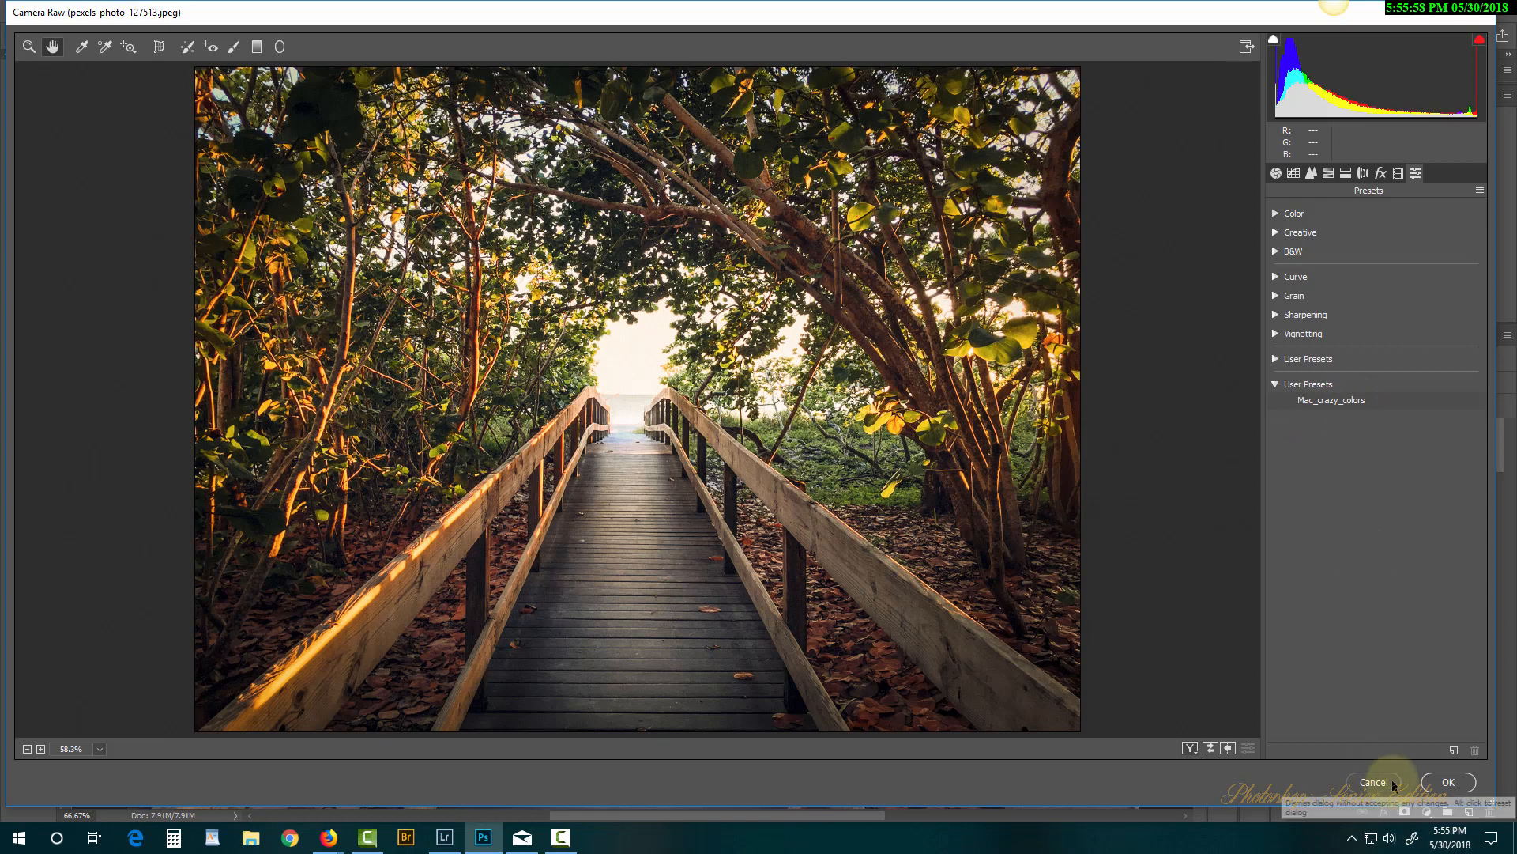
pyautogui.press('alt')
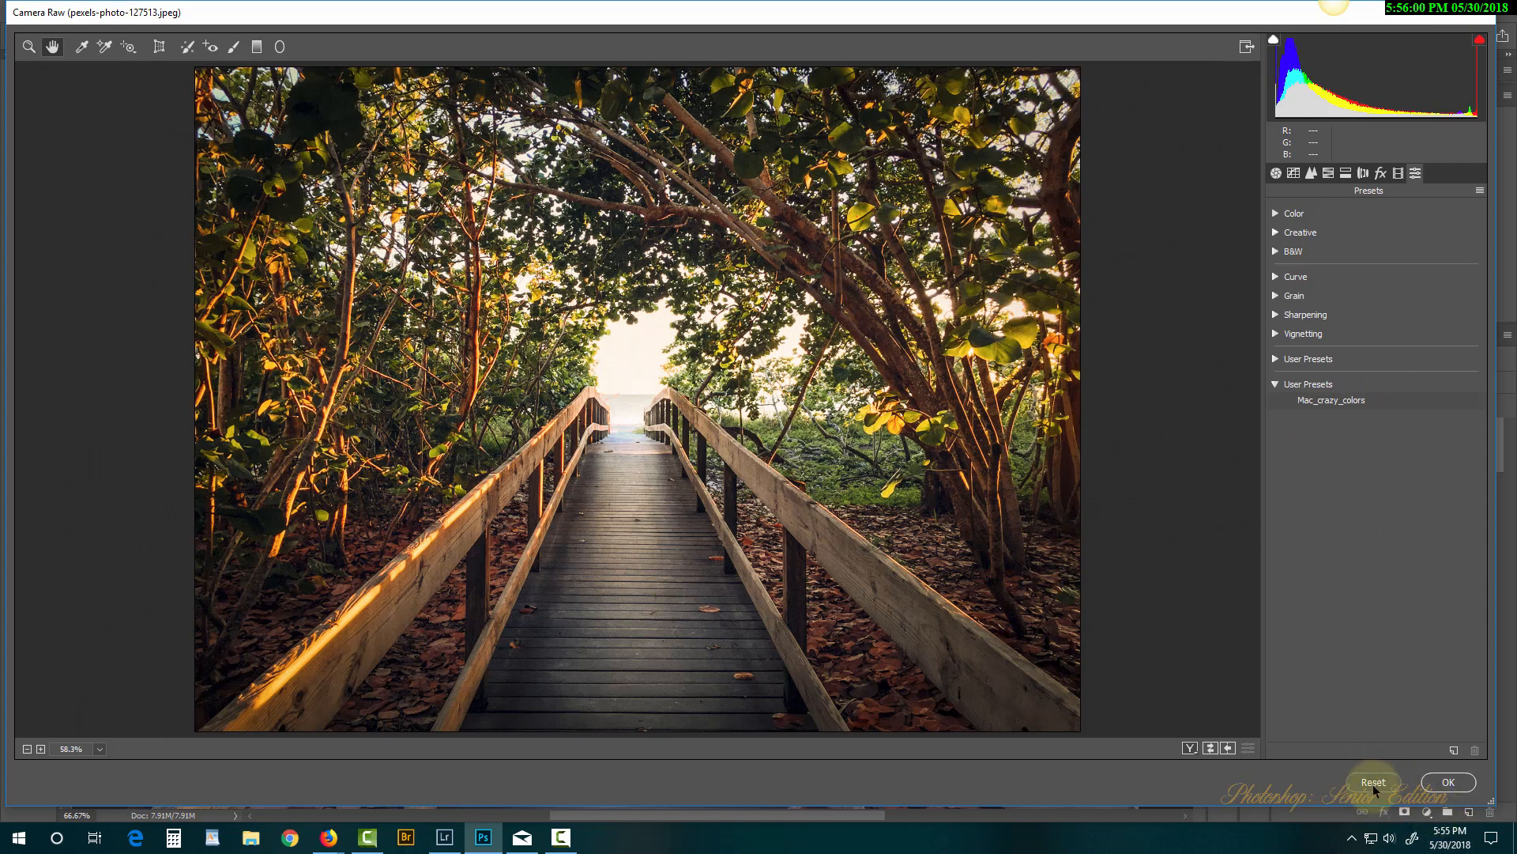
pyautogui.keyDown('alt'); pyautogui.click(1375, 783); pyautogui.keyUp('alt')
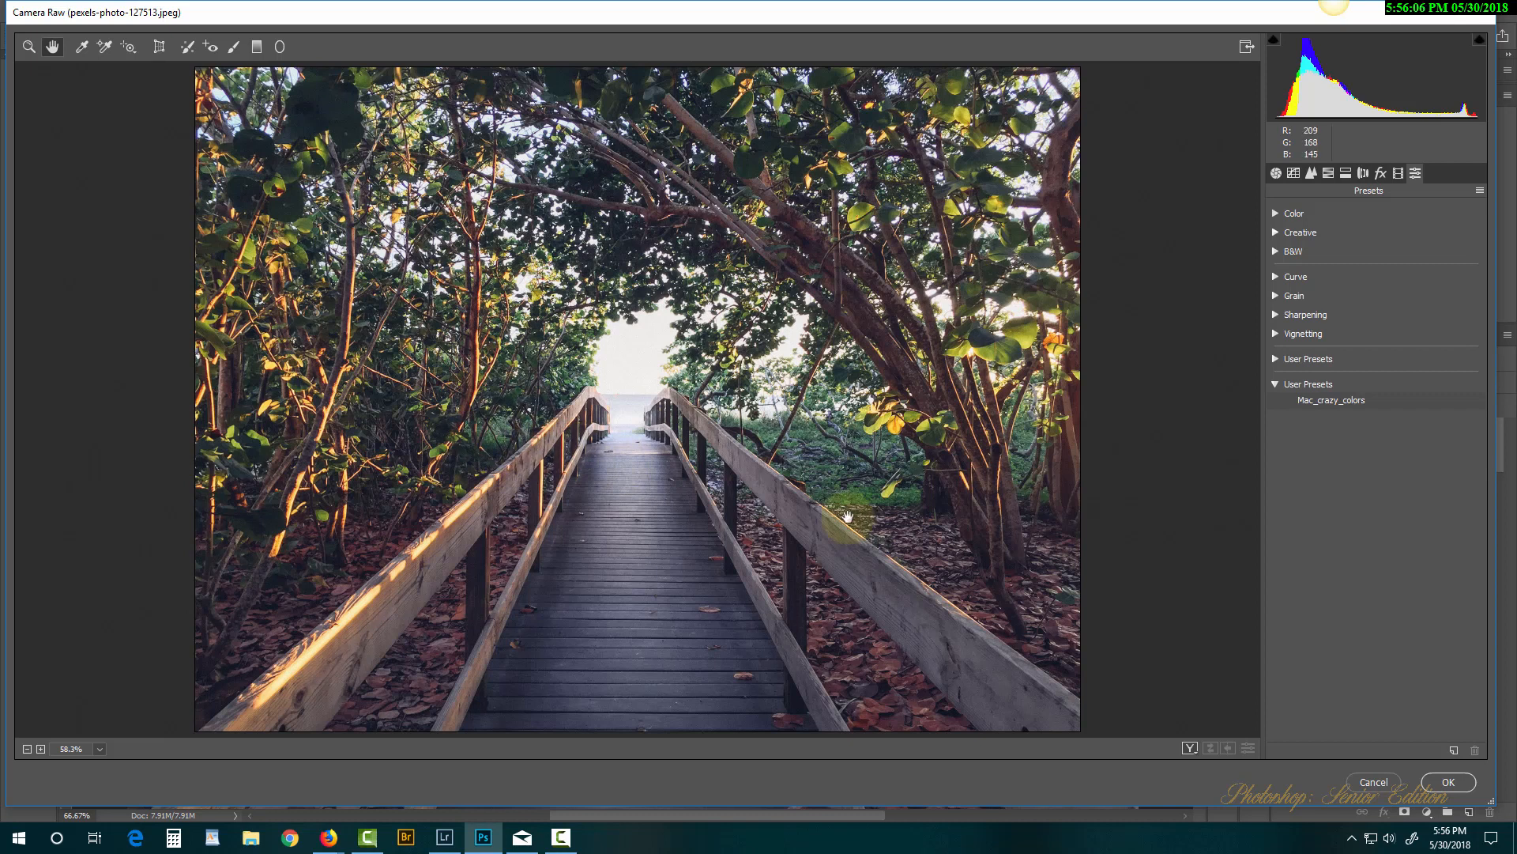
pyautogui.click(1333, 398)
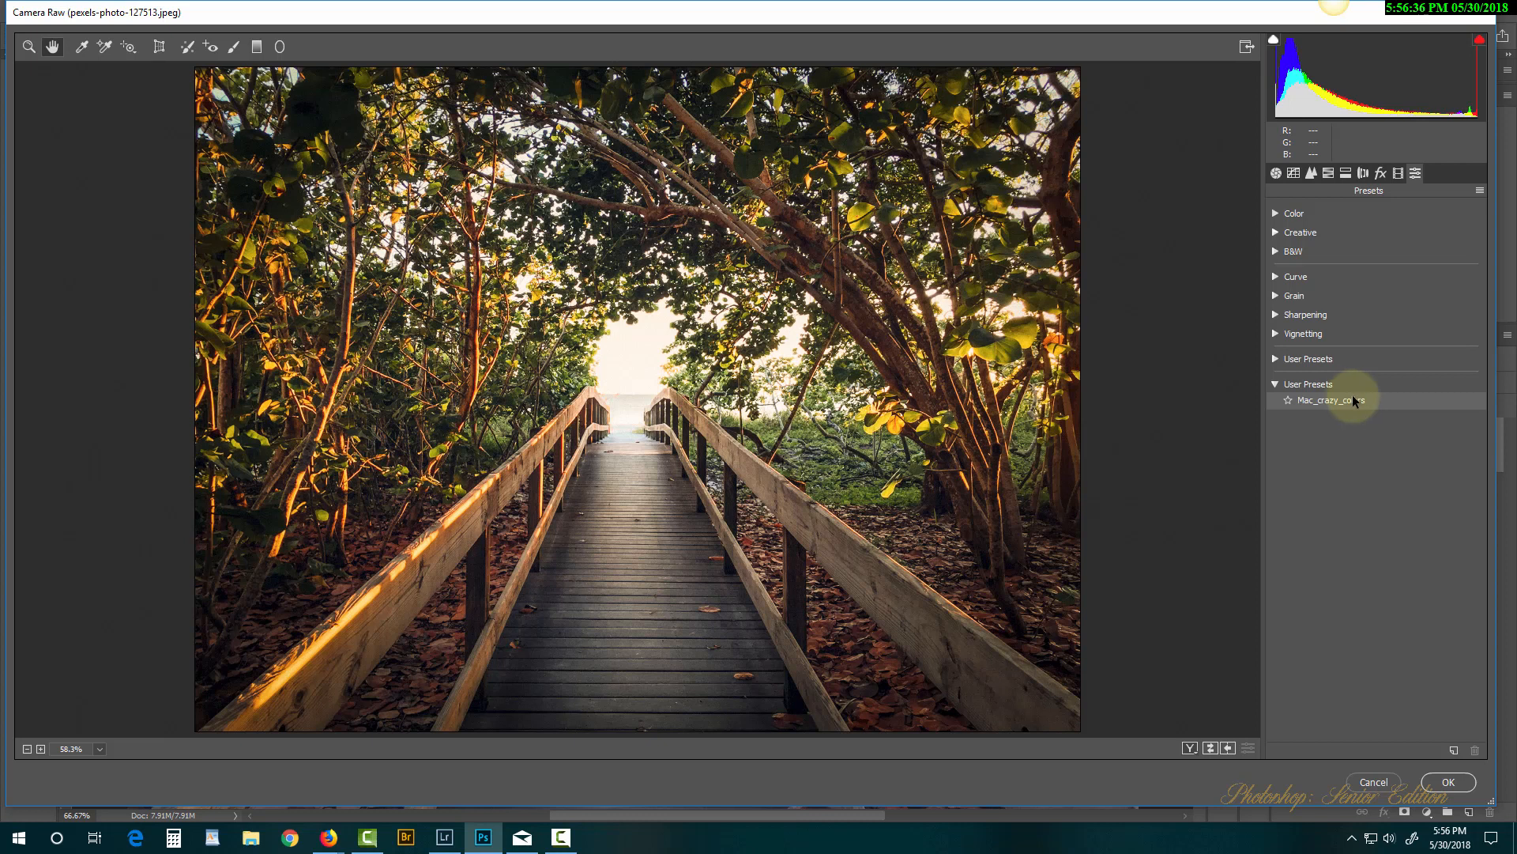
pyautogui.click(1349, 405)
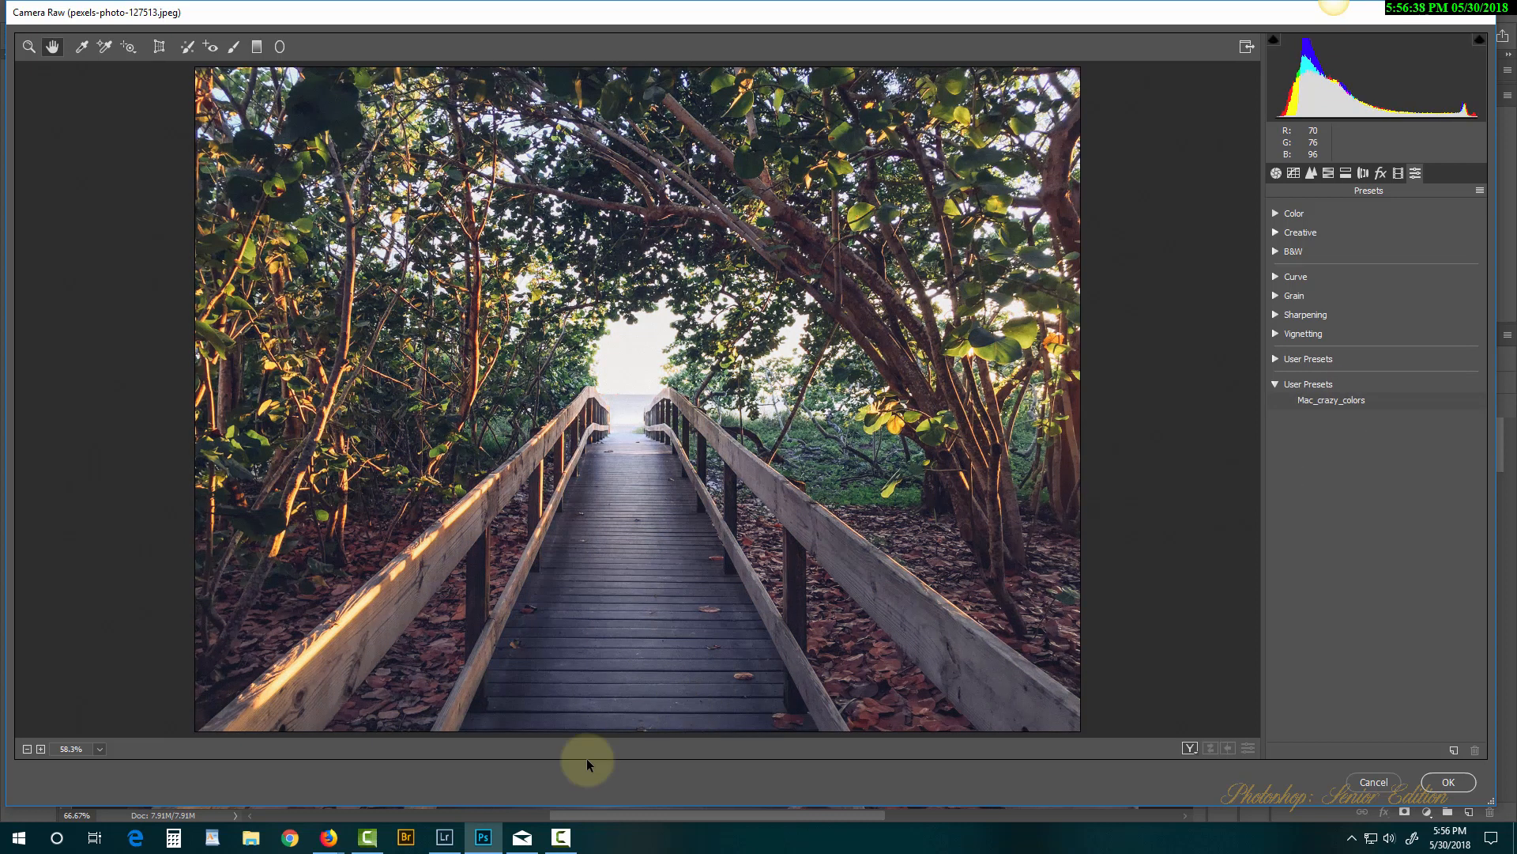
# Switch to Lightroom, open the boardwalk photo for developing, and set Temp to +5, Tint to -12 and Exposure to +0.12.
pyautogui.click(442, 839)
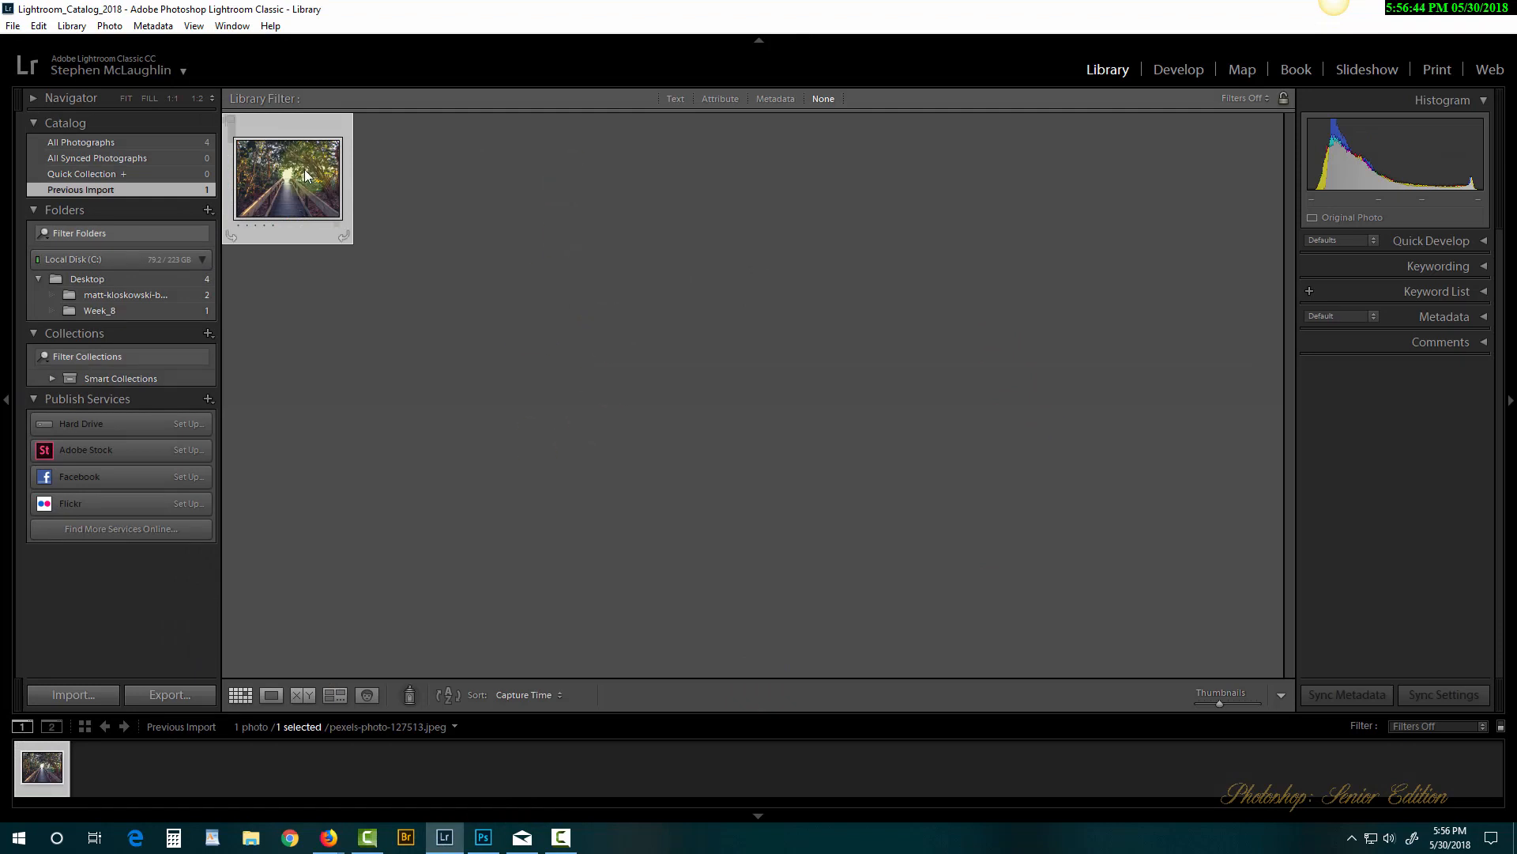
pyautogui.click(1179, 69)
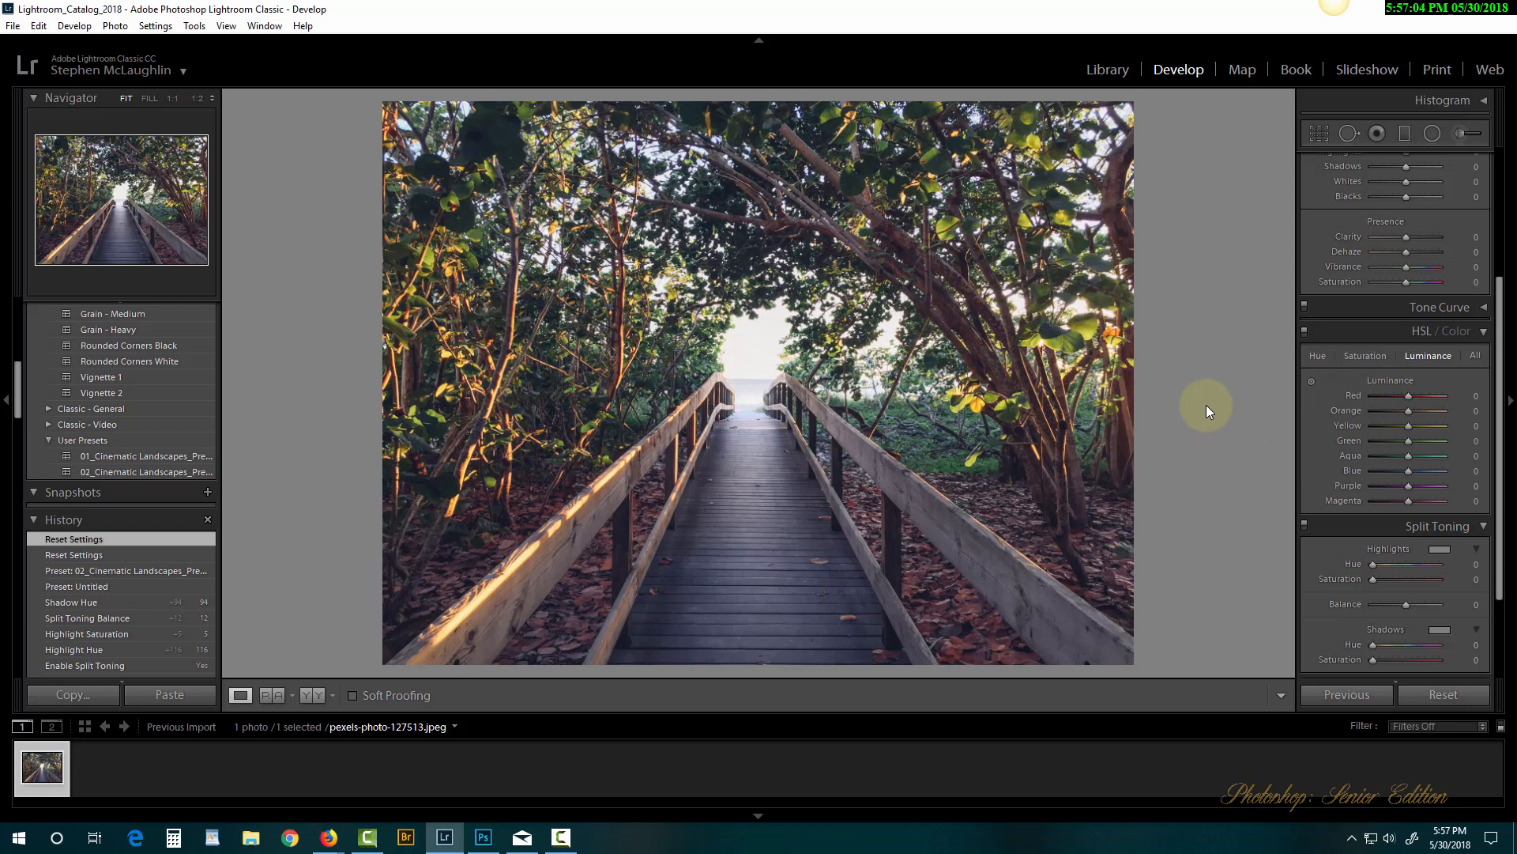
pyautogui.moveTo(1501, 306); pyautogui.dragTo(1506, 178)
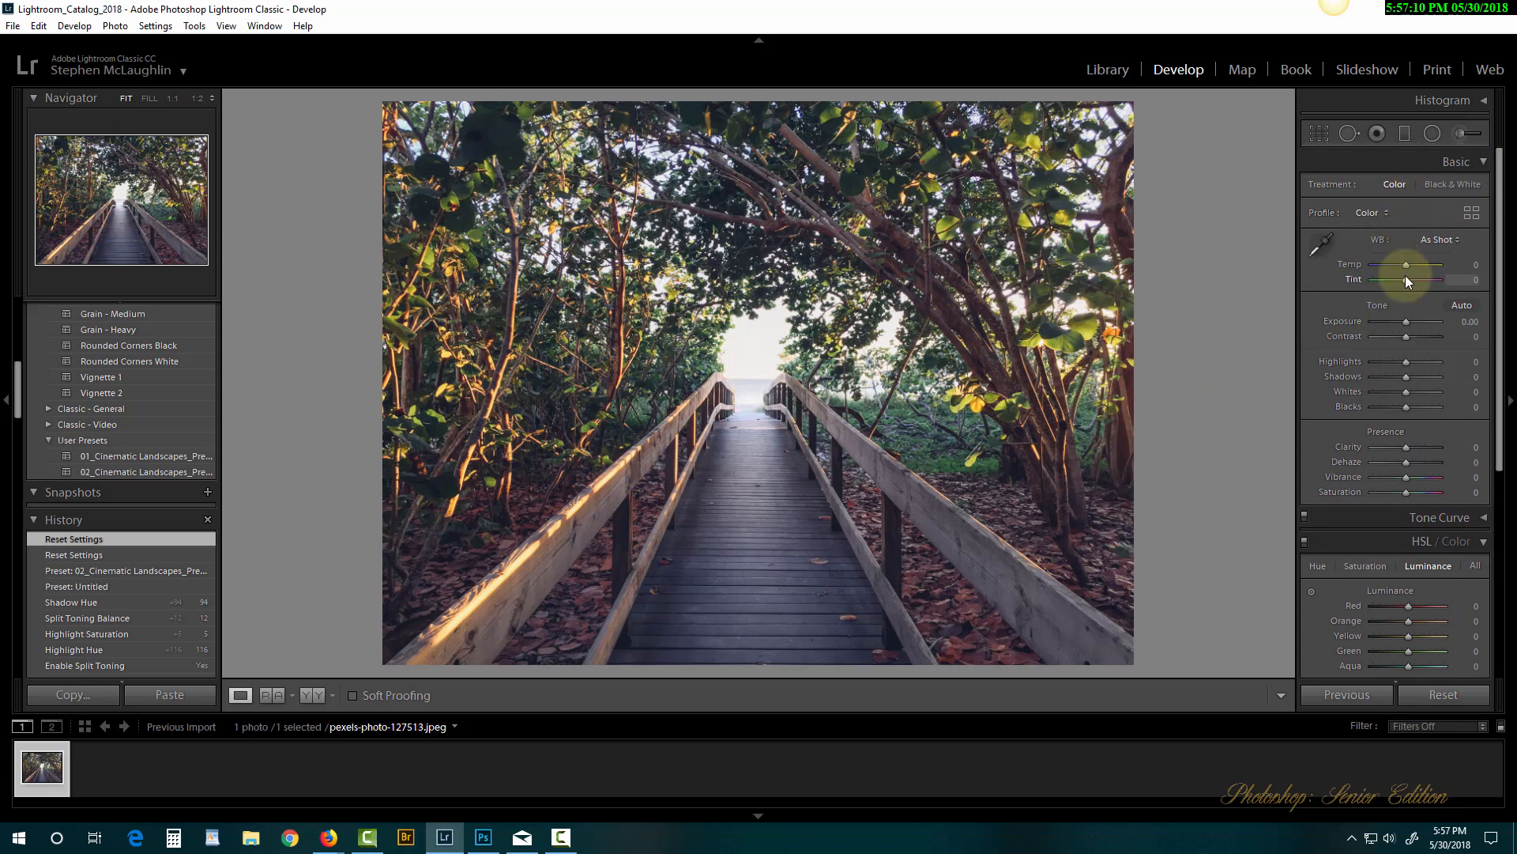
pyautogui.moveTo(1406, 264); pyautogui.dragTo(1407, 326)
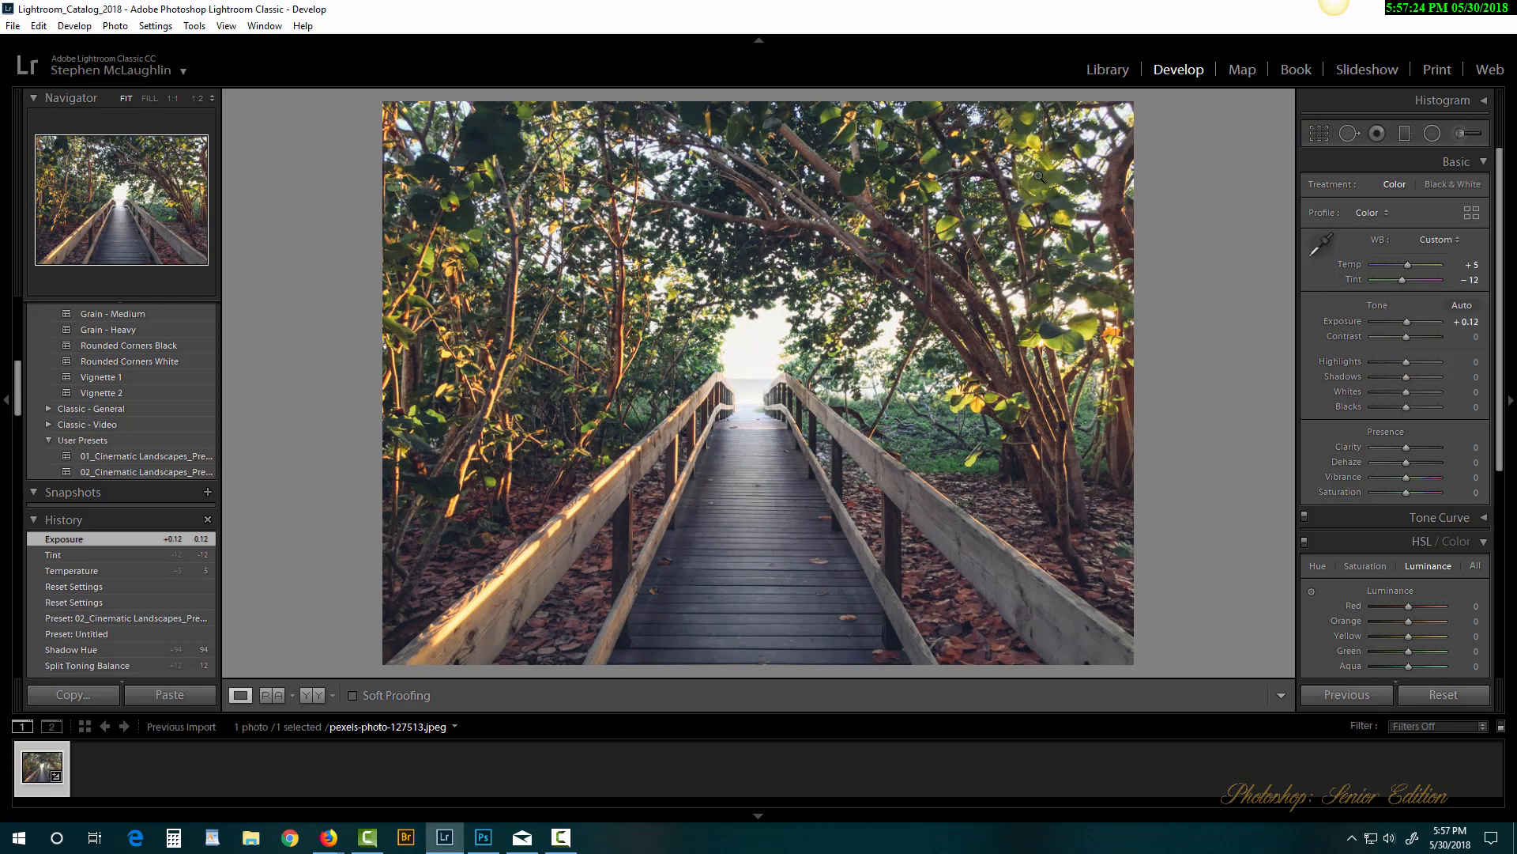
# Paint over the far end of the boardwalk with the Adjustment Brush at size 6, and set its Temp to -72 and Tint to 39.
pyautogui.click(1463, 135)
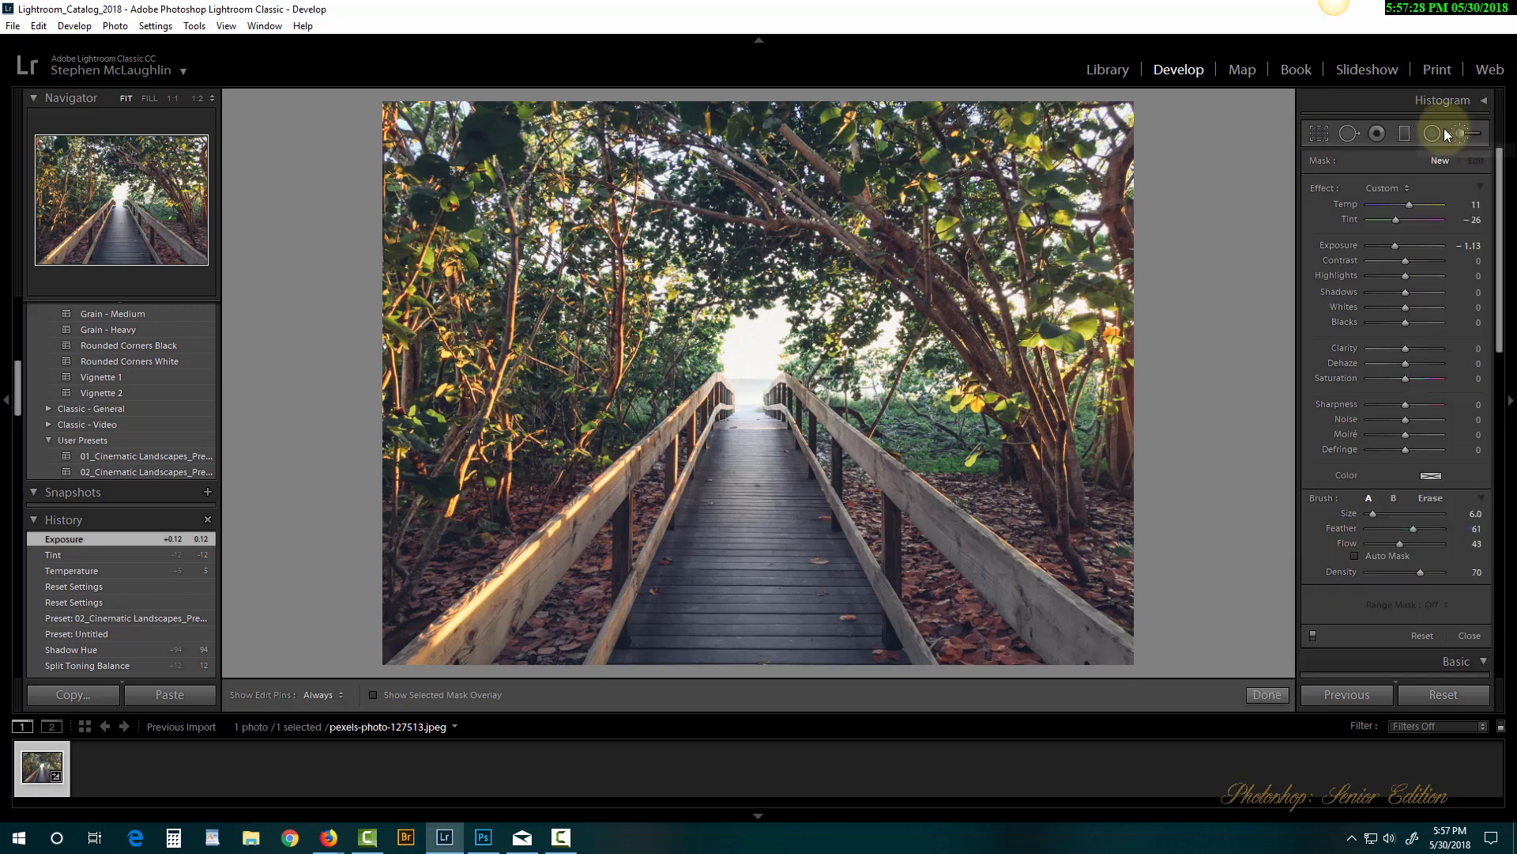
pyautogui.press('h')
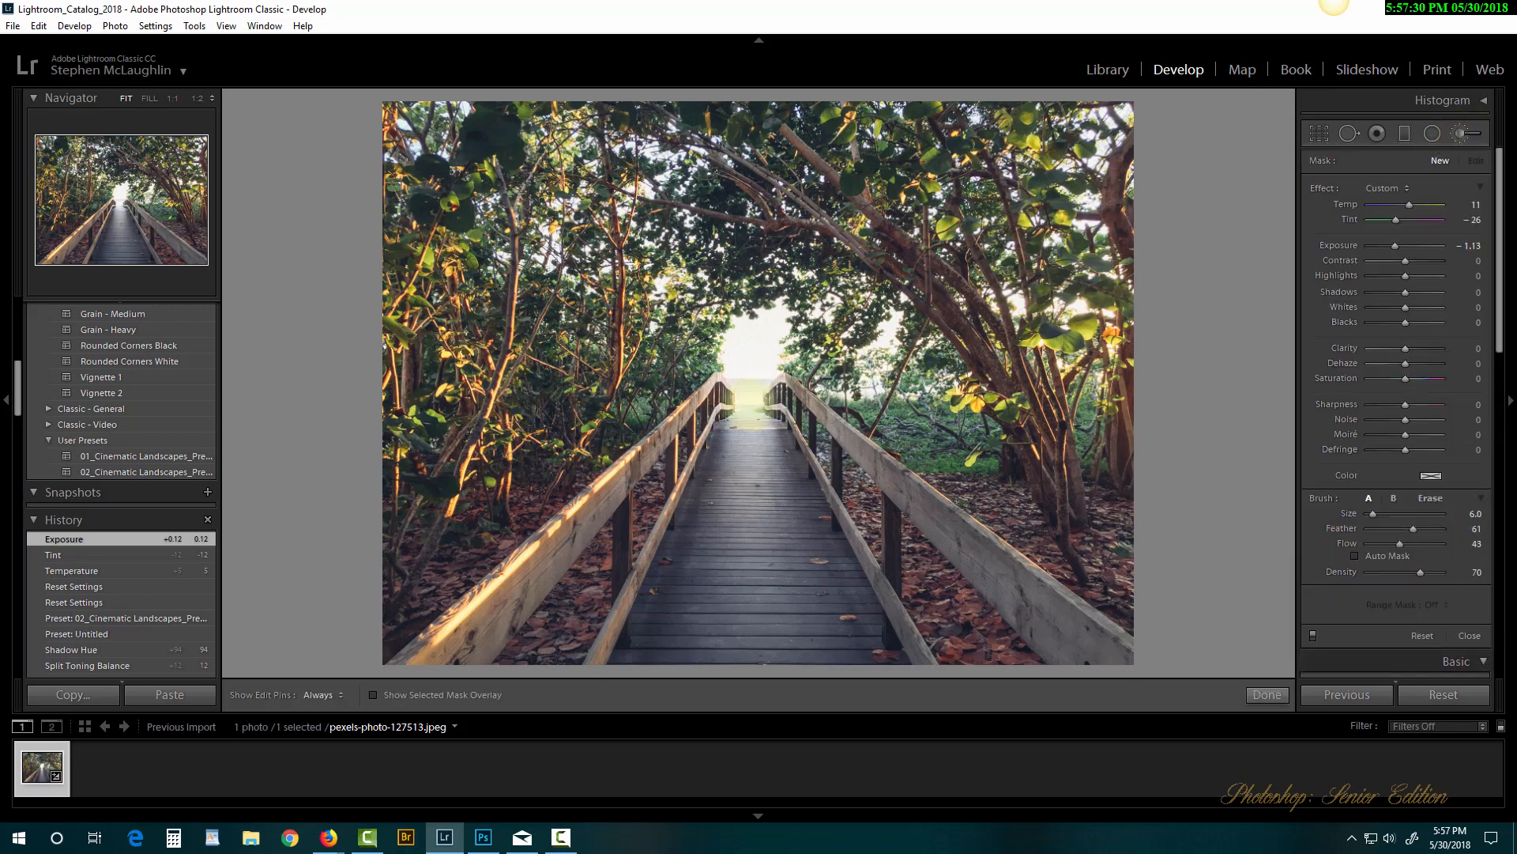
pyautogui.moveTo(752, 409); pyautogui.dragTo(743, 411)
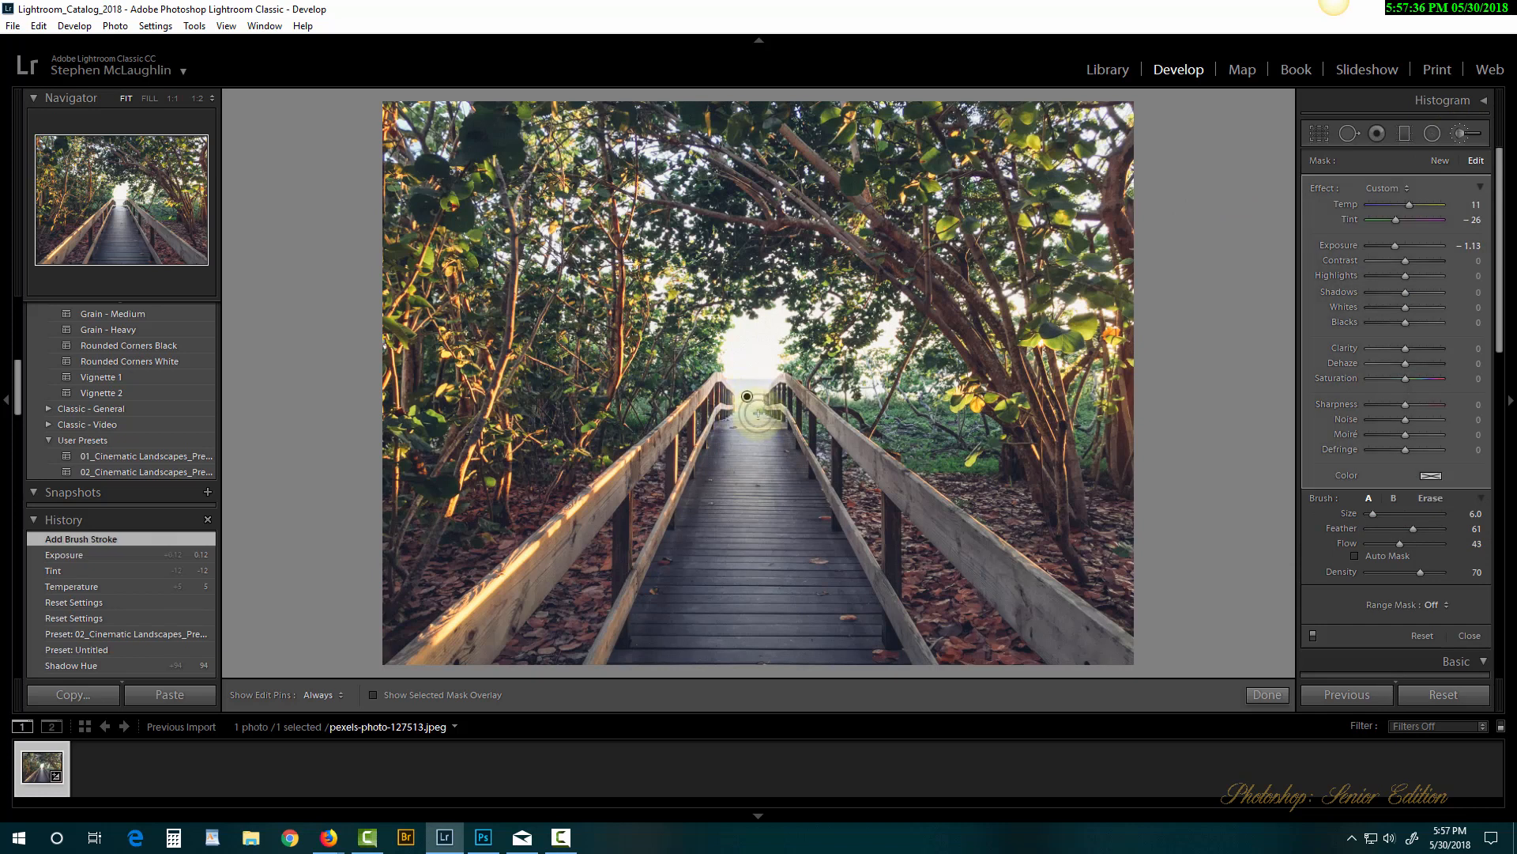
pyautogui.press('h')
pyautogui.moveTo(747, 417)
pyautogui.mouseDown()
pyautogui.moveTo(739, 399)
pyautogui.moveTo(766, 403)
pyautogui.mouseUp()
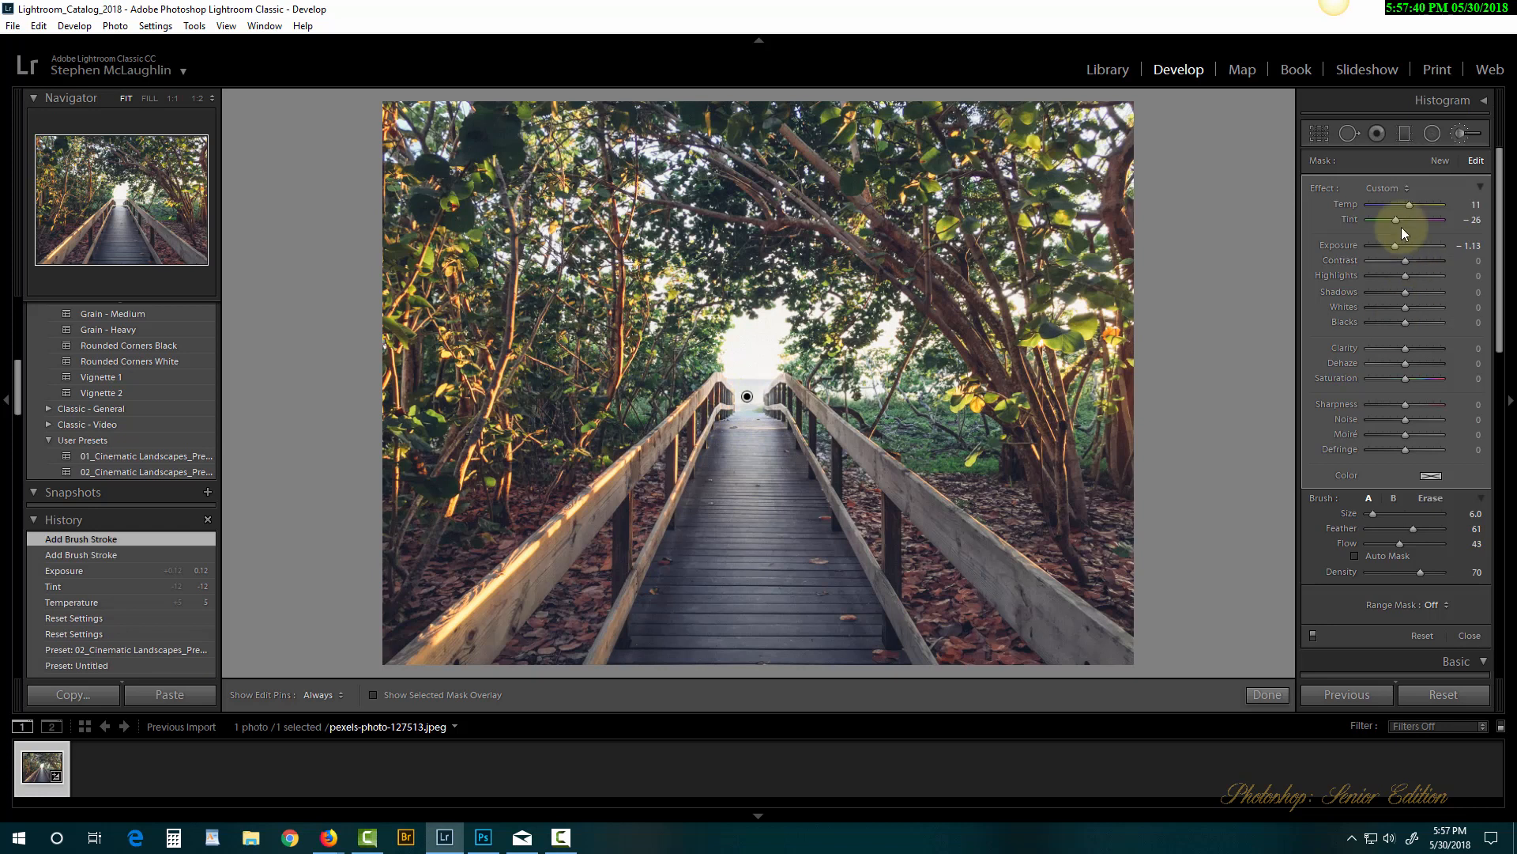
pyautogui.moveTo(1398, 219)
pyautogui.mouseDown()
pyautogui.moveTo(1419, 216)
pyautogui.moveTo(1377, 207)
pyautogui.mouseUp()
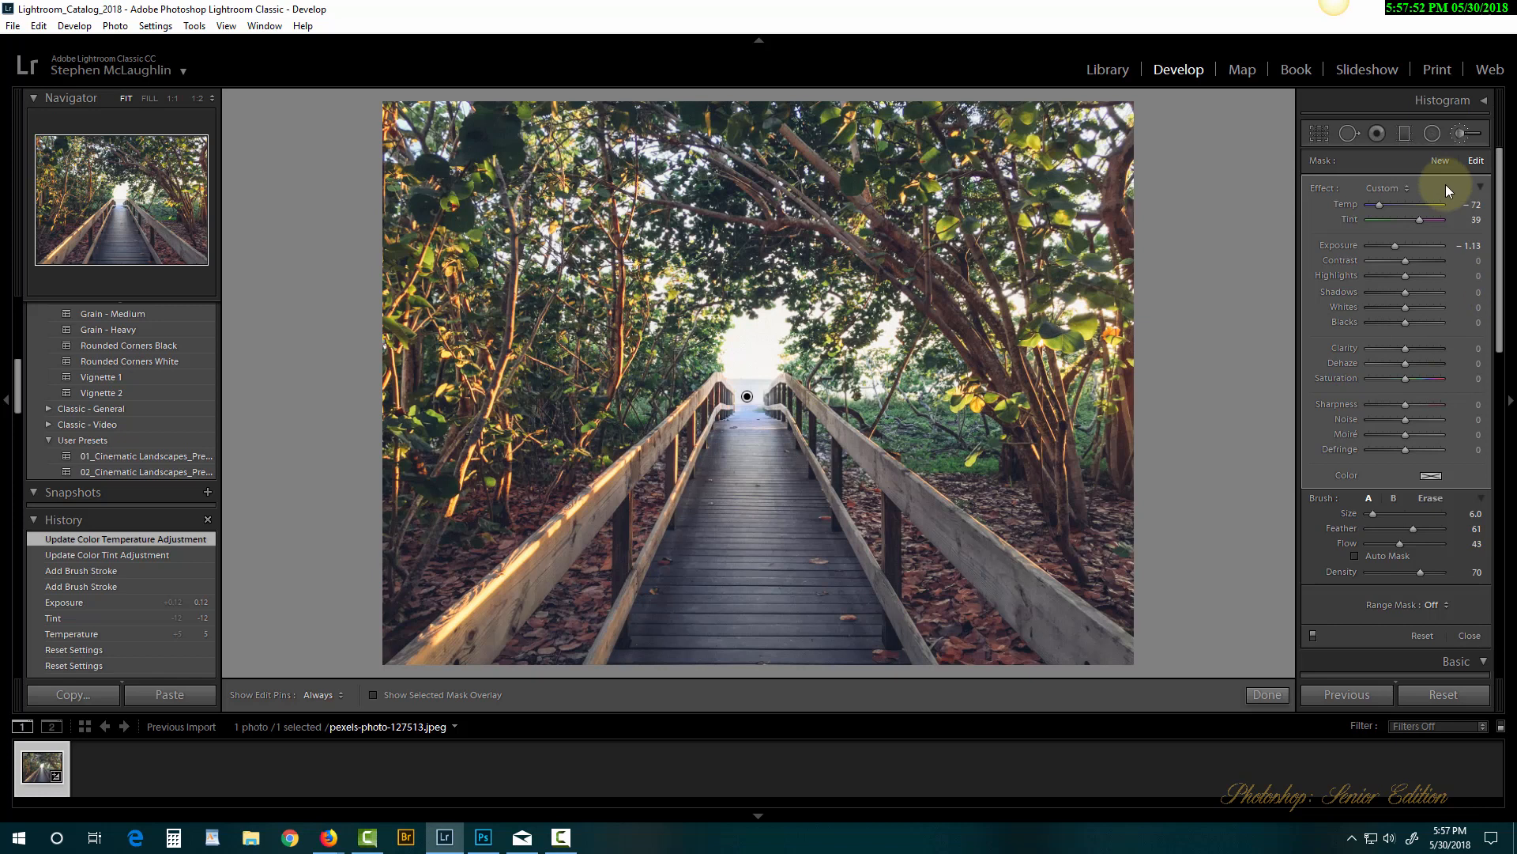
# Set HSL luminance for Orange to +38 and Yellow to +31, and hue for Red to +36, Orange to -53, Yellow to -24 and Blue to +42.
pyautogui.moveTo(1499, 315); pyautogui.dragTo(1499, 525)
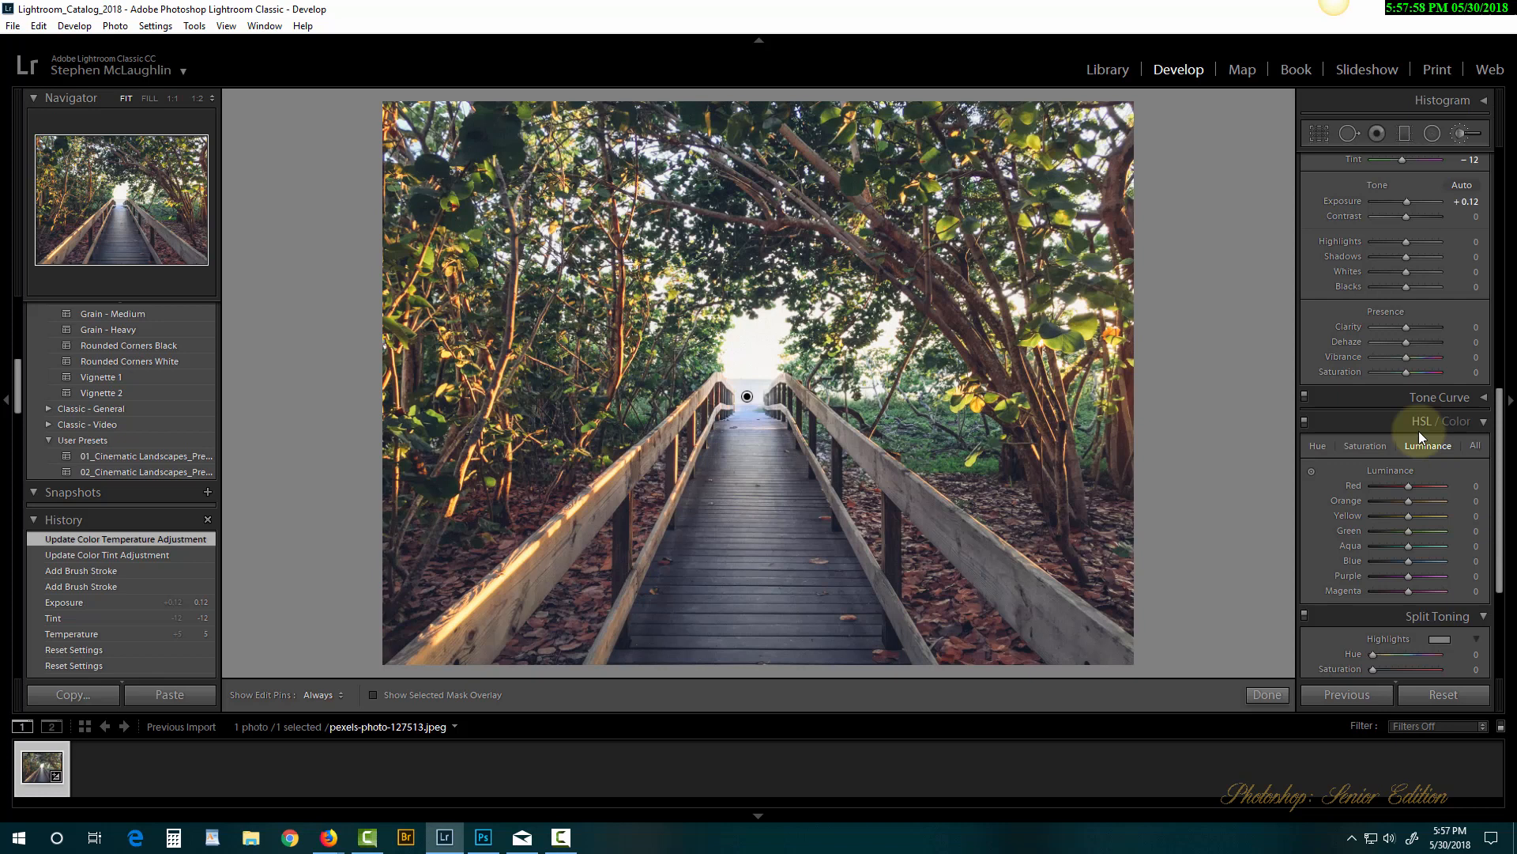
pyautogui.click(1421, 500)
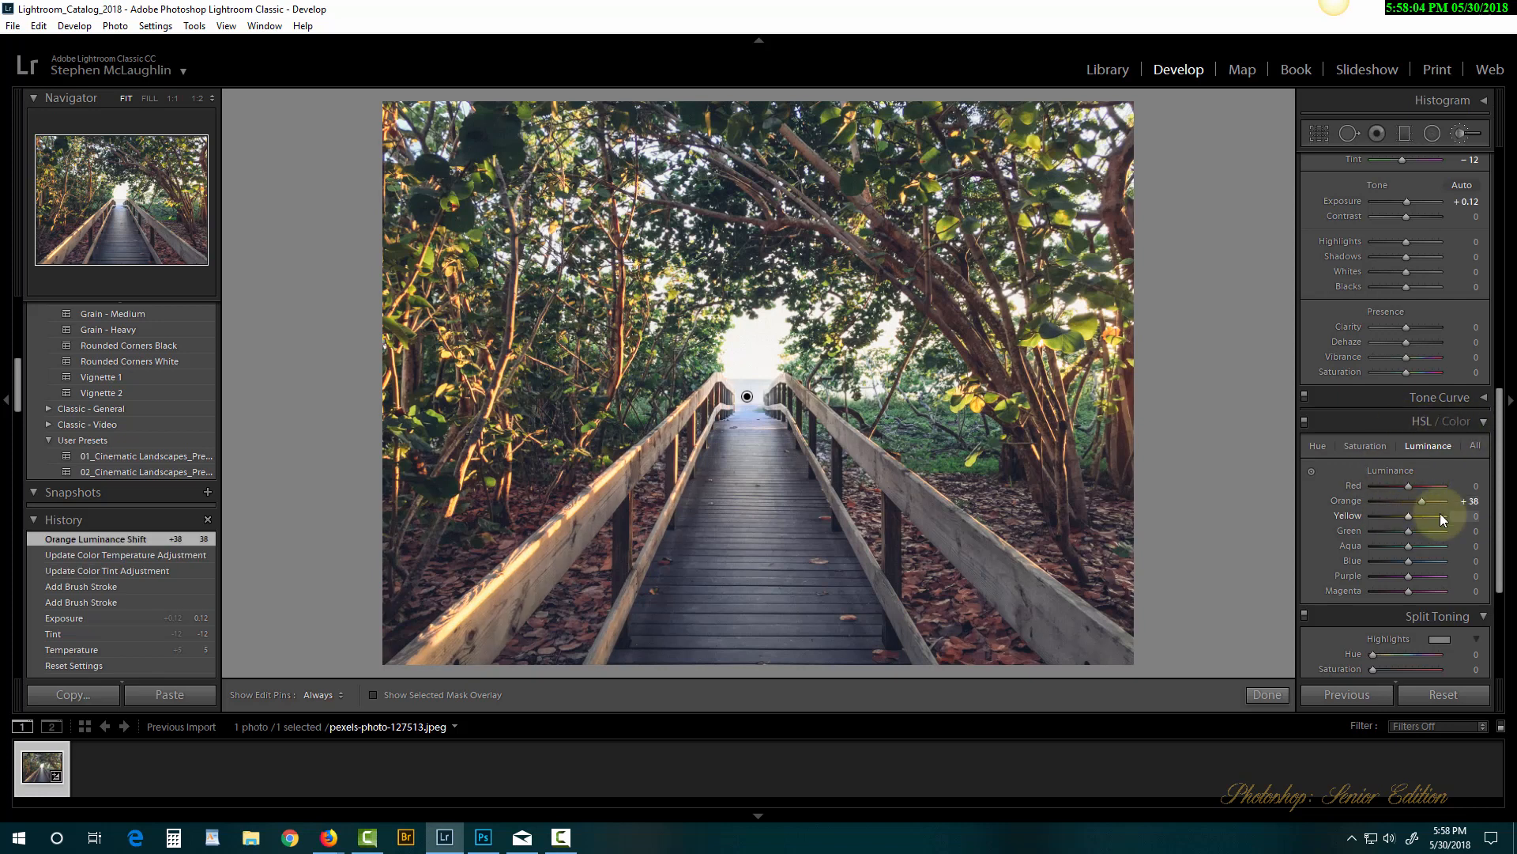
pyautogui.click(1420, 515)
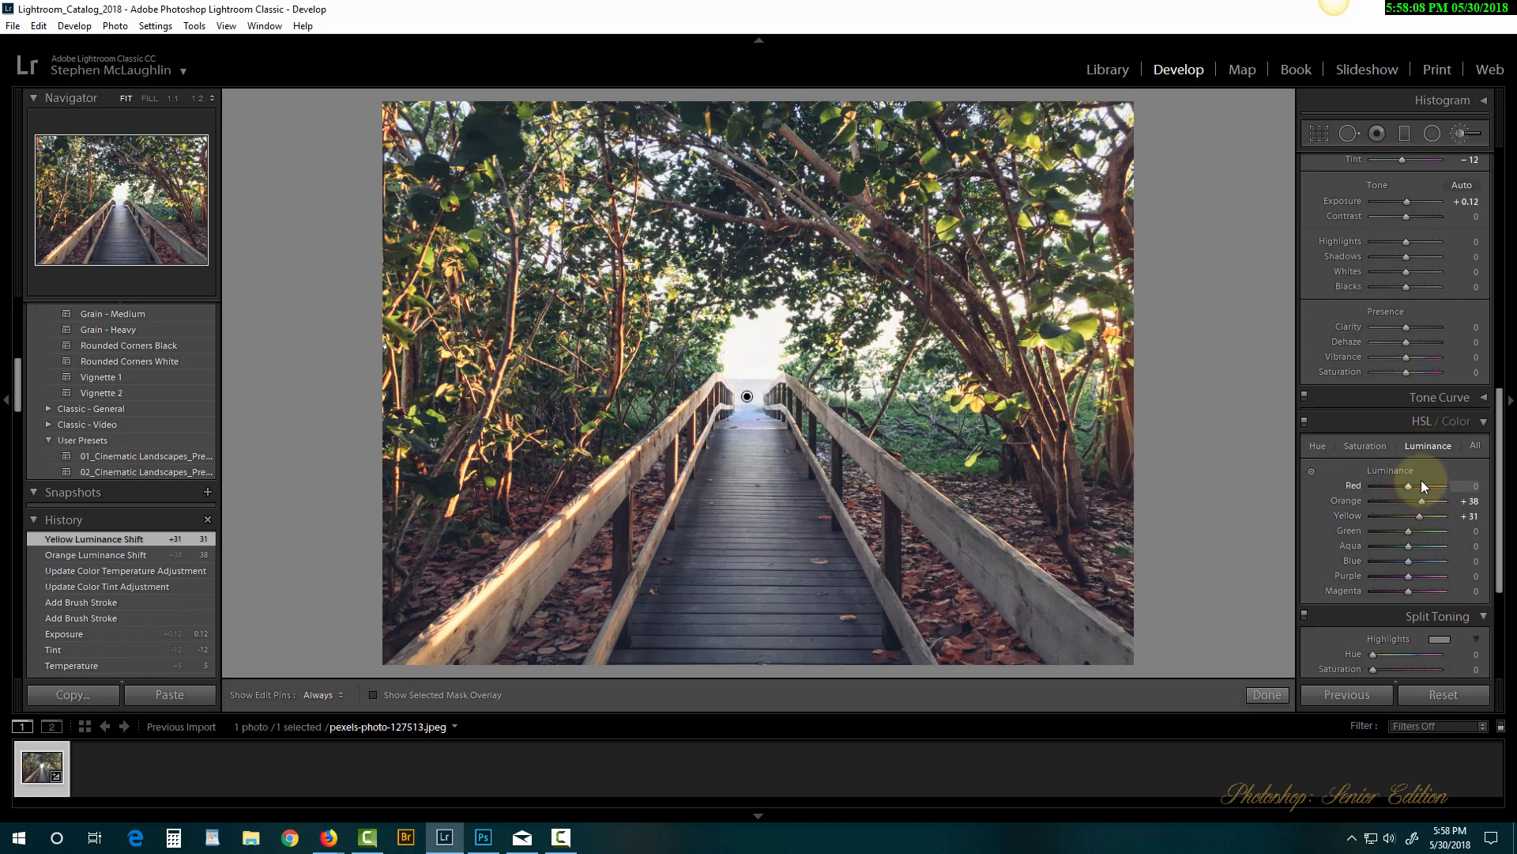
pyautogui.click(1474, 446)
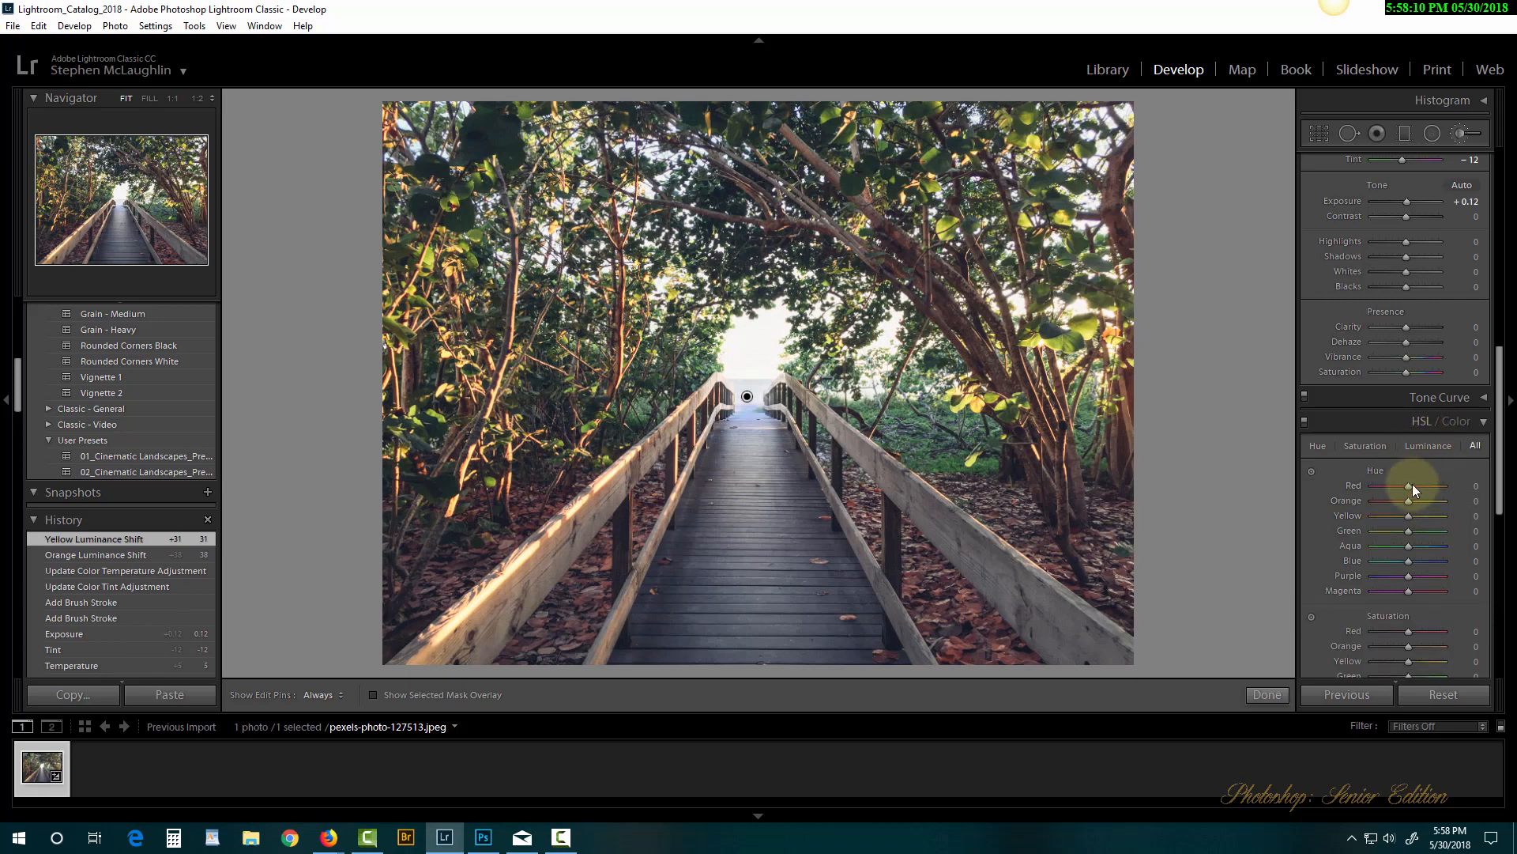
pyautogui.moveTo(1411, 486); pyautogui.dragTo(1400, 526)
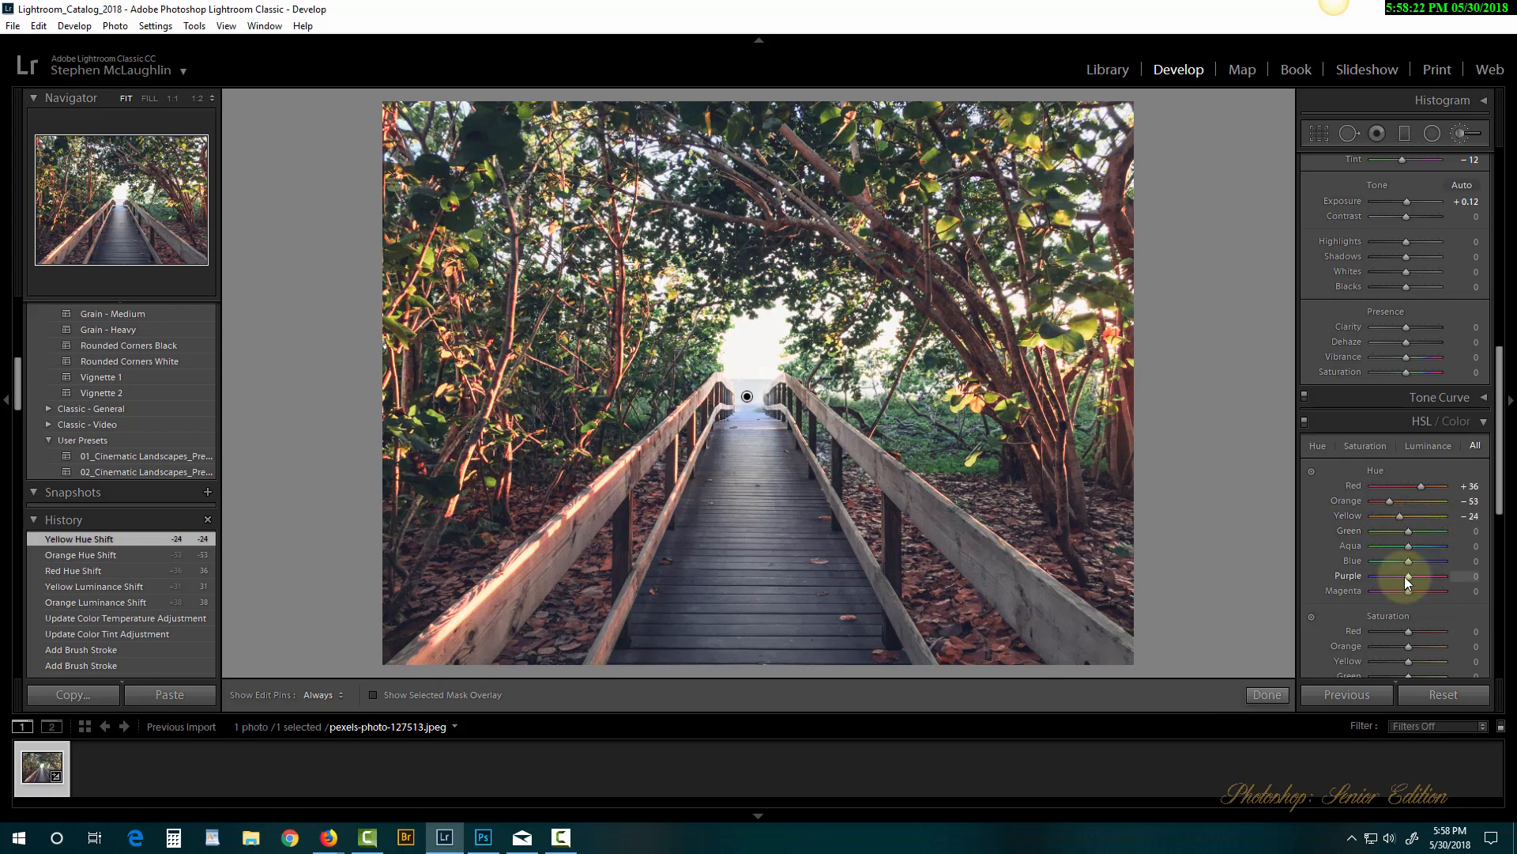
pyautogui.moveTo(1408, 561)
pyautogui.mouseDown()
pyautogui.moveTo(1381, 562)
pyautogui.moveTo(1426, 563)
pyautogui.mouseUp()
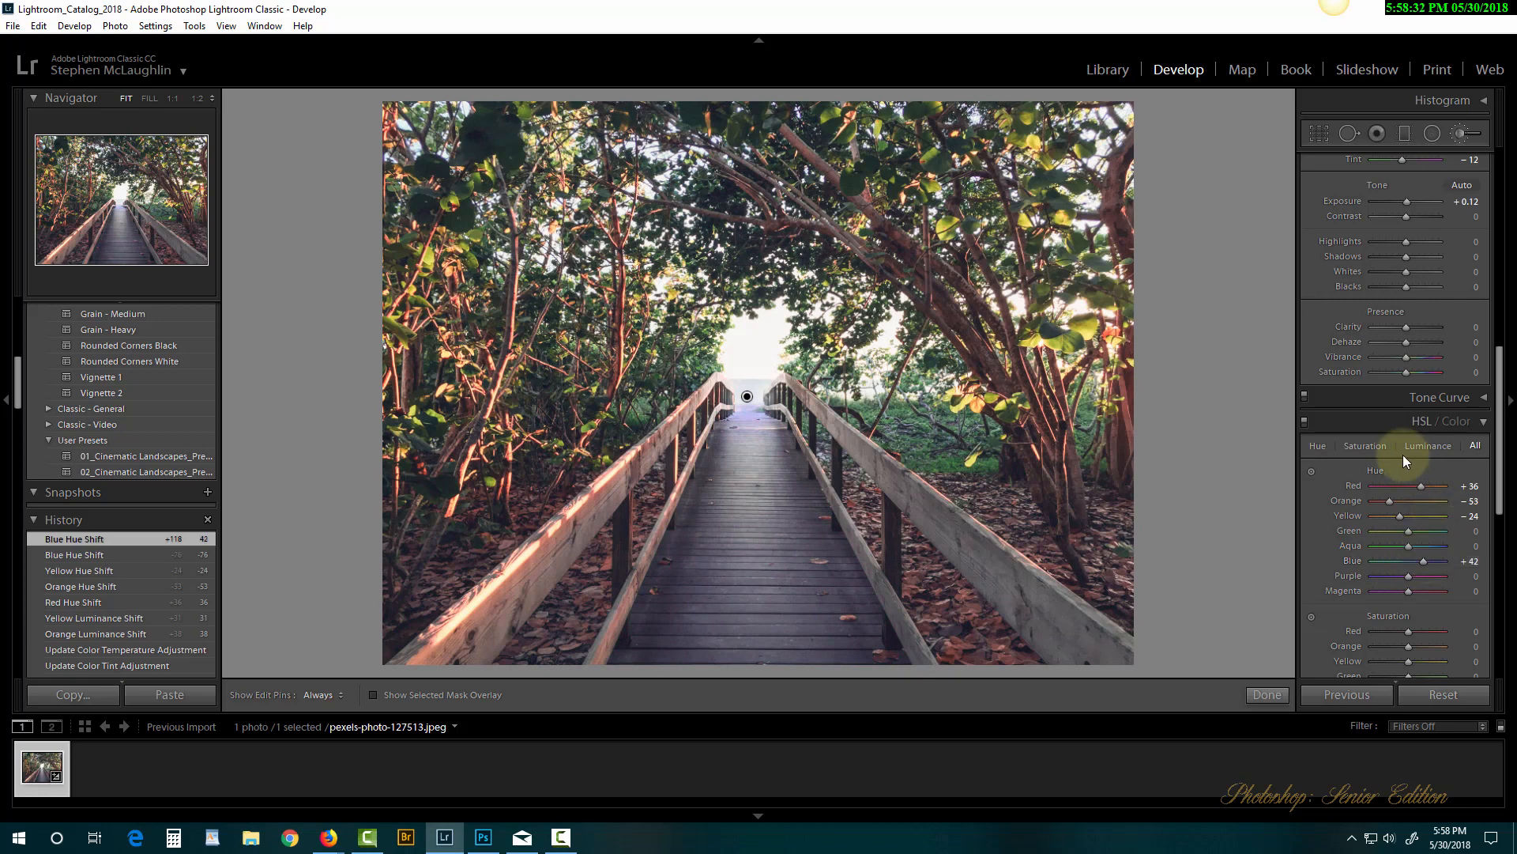
# Set the HSL saturation of Red to +24, Orange to +24, Yellow to +31, Green to -20 and Purple to -31.
pyautogui.click(1368, 447)
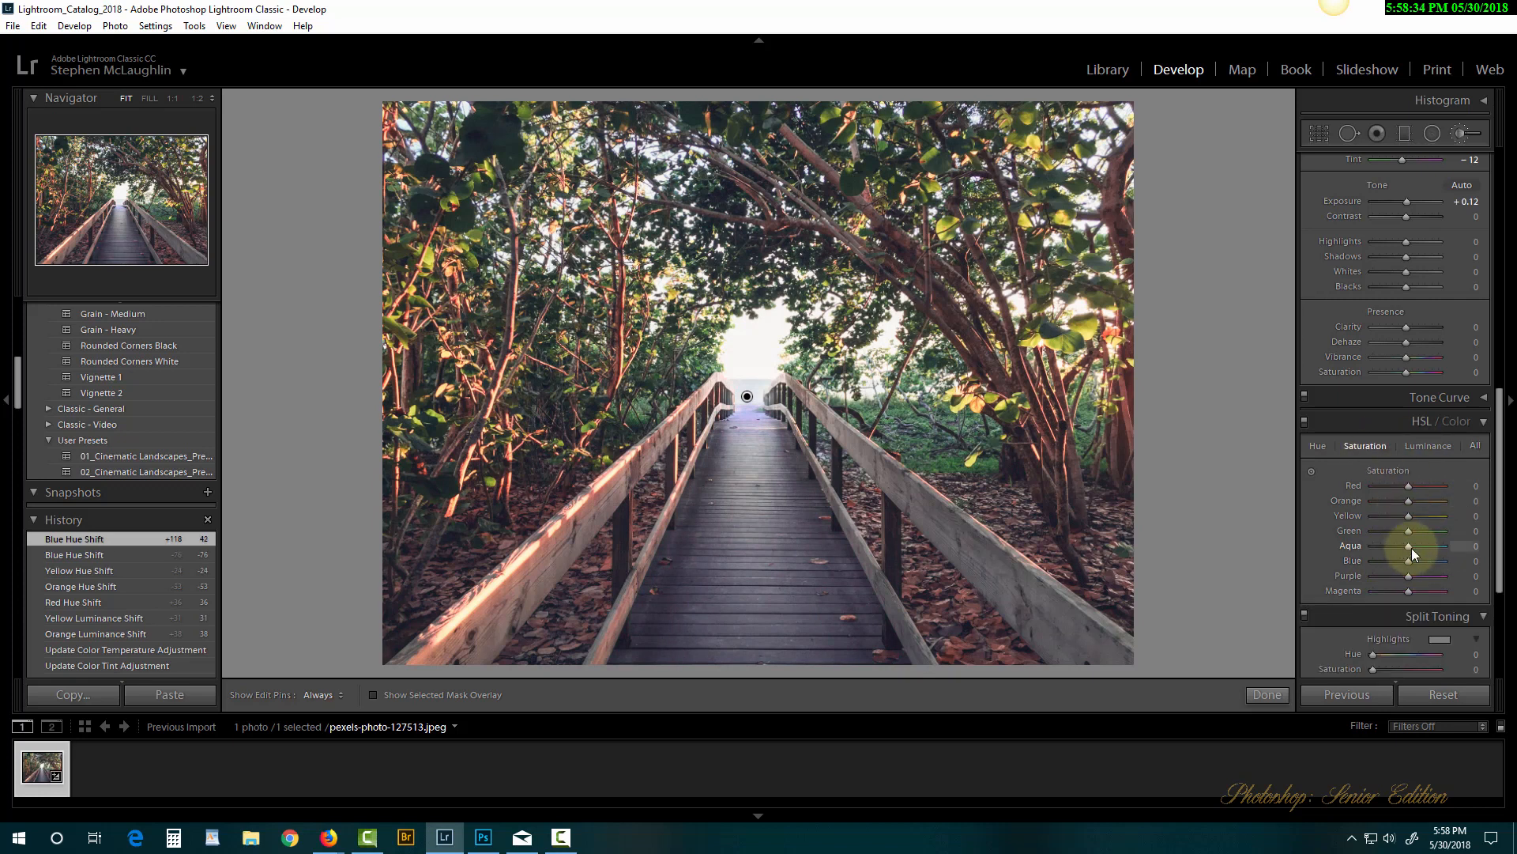
pyautogui.moveTo(1408, 487); pyautogui.dragTo(1421, 515)
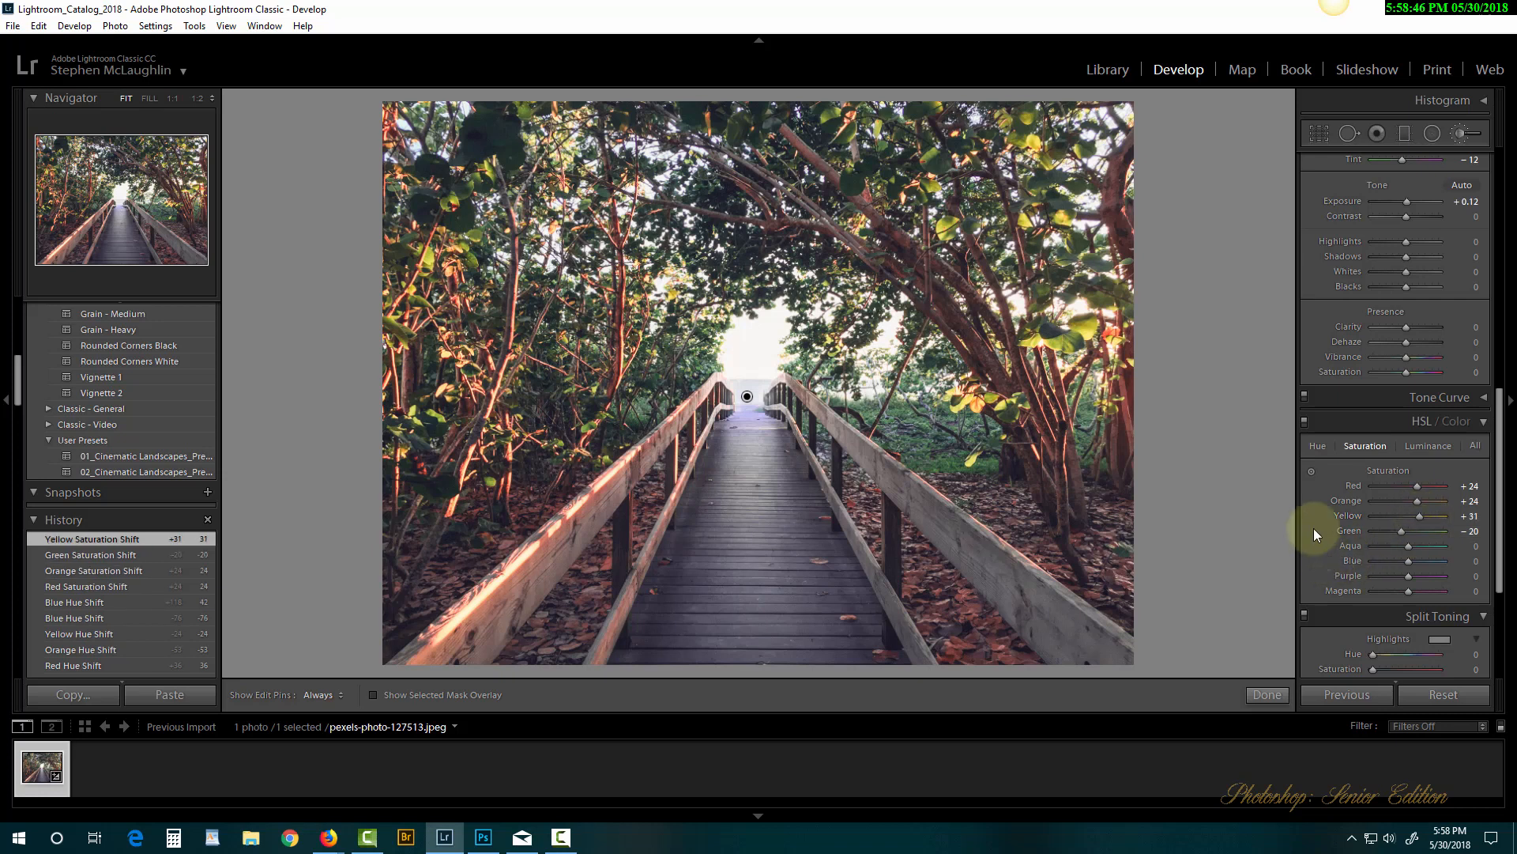
pyautogui.moveTo(1408, 576); pyautogui.dragTo(1395, 581)
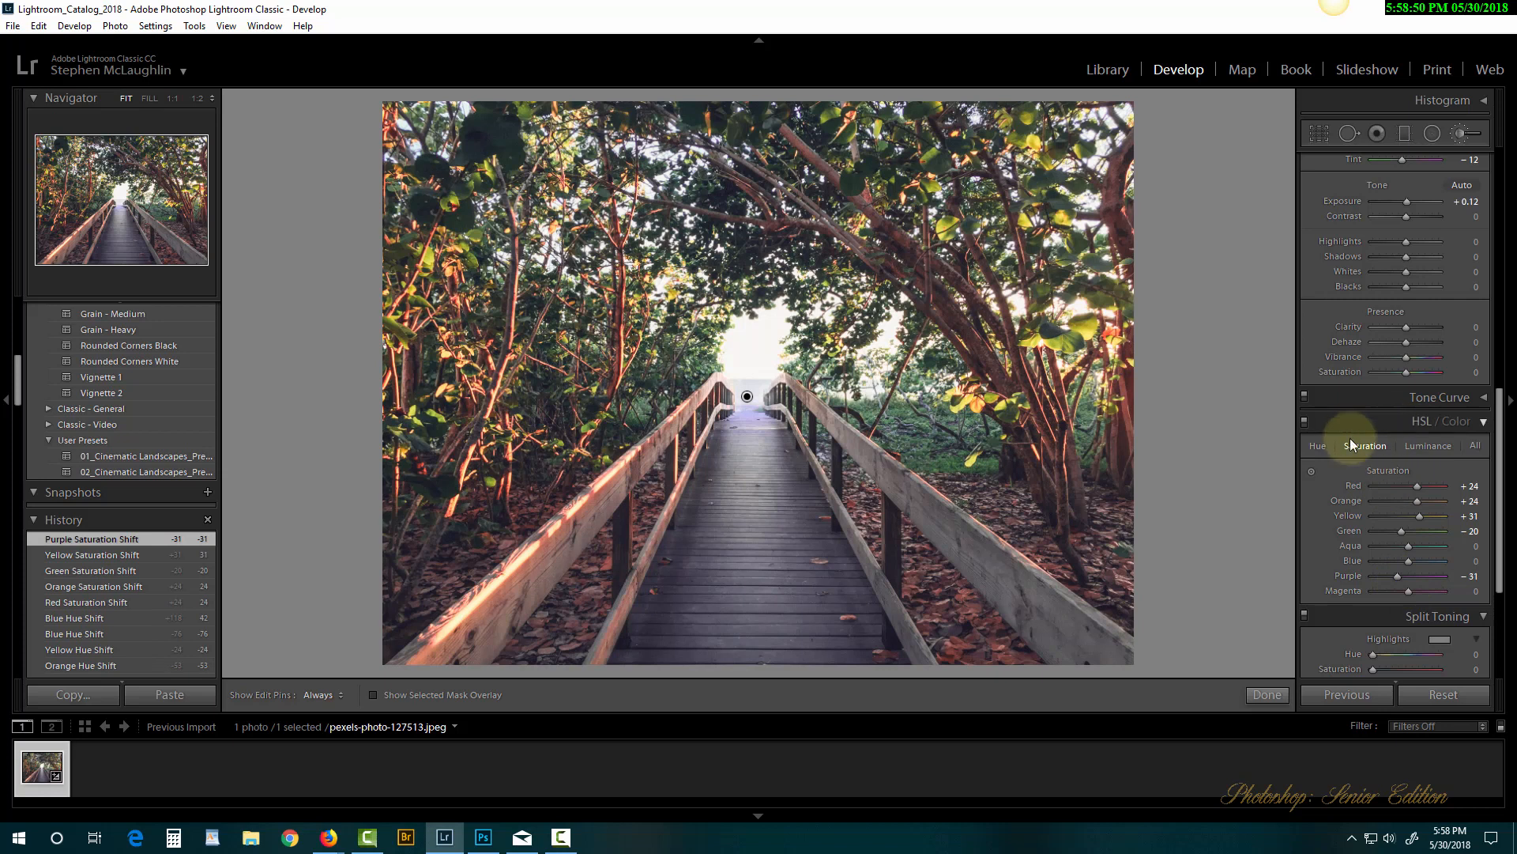
# Adjust HSL hue to Orange -38, Yellow -27 and Blue -2, and luminance to Orange +40 and Yellow -4.
pyautogui.click(1316, 447)
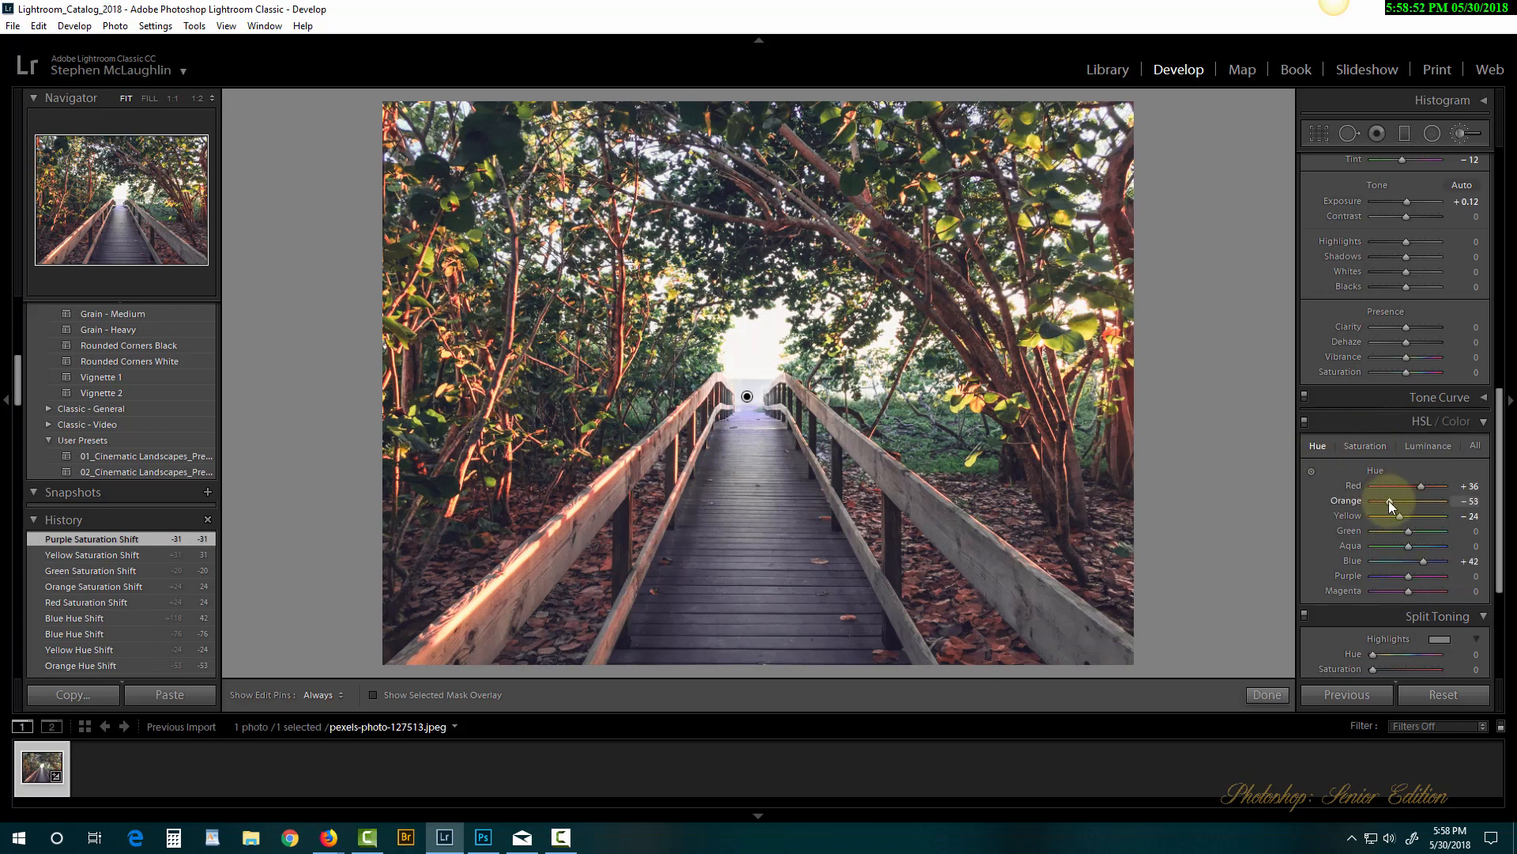
pyautogui.moveTo(1432, 503); pyautogui.dragTo(1406, 562)
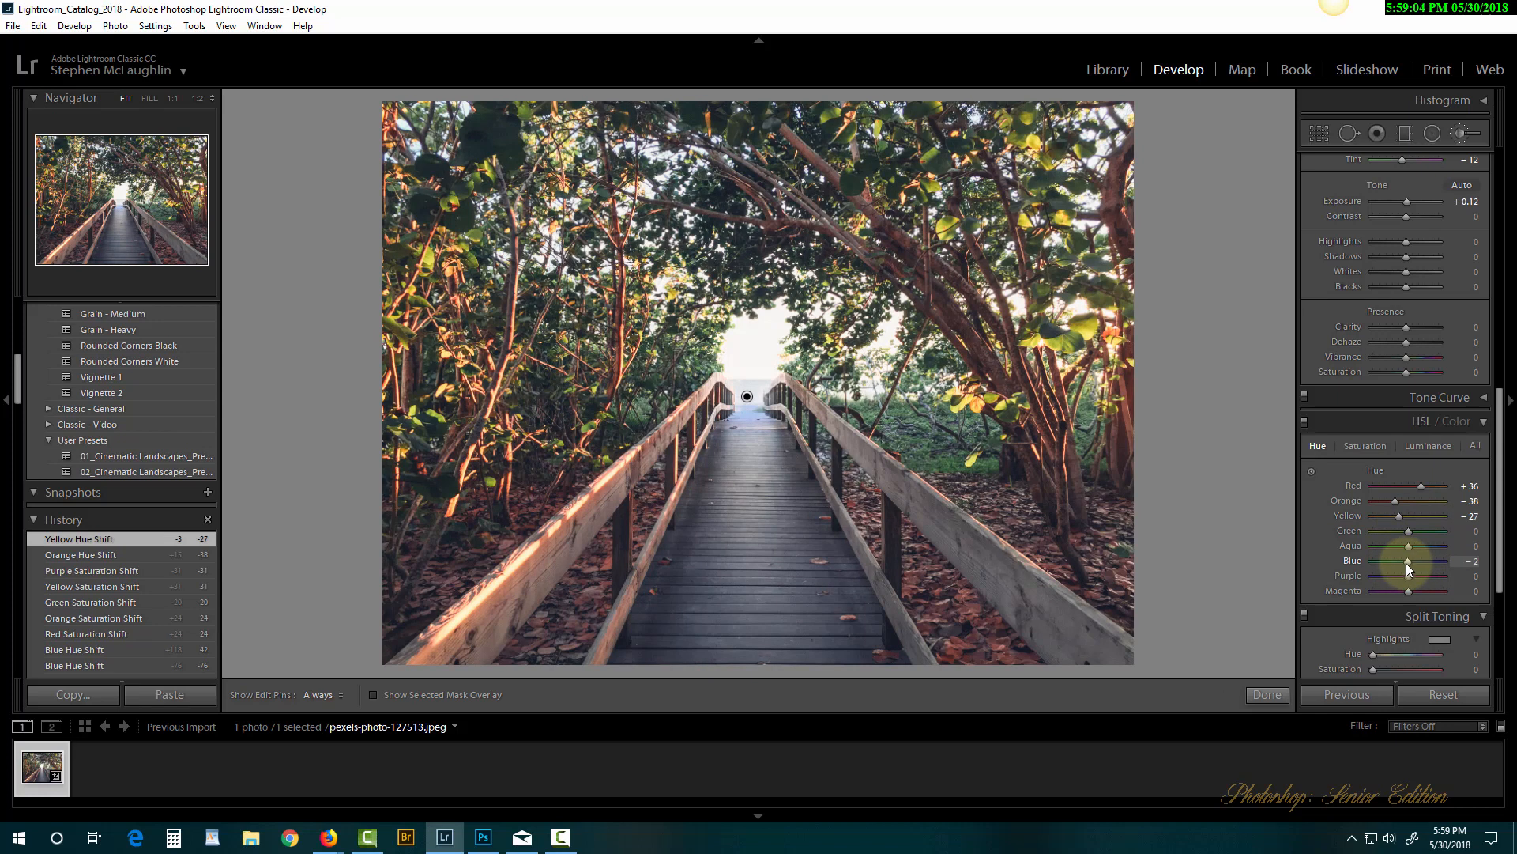
pyautogui.click(1429, 445)
pyautogui.moveTo(1420, 499)
pyautogui.mouseDown()
pyautogui.moveTo(1387, 504)
pyautogui.moveTo(1421, 504)
pyautogui.moveTo(1406, 519)
pyautogui.mouseUp()
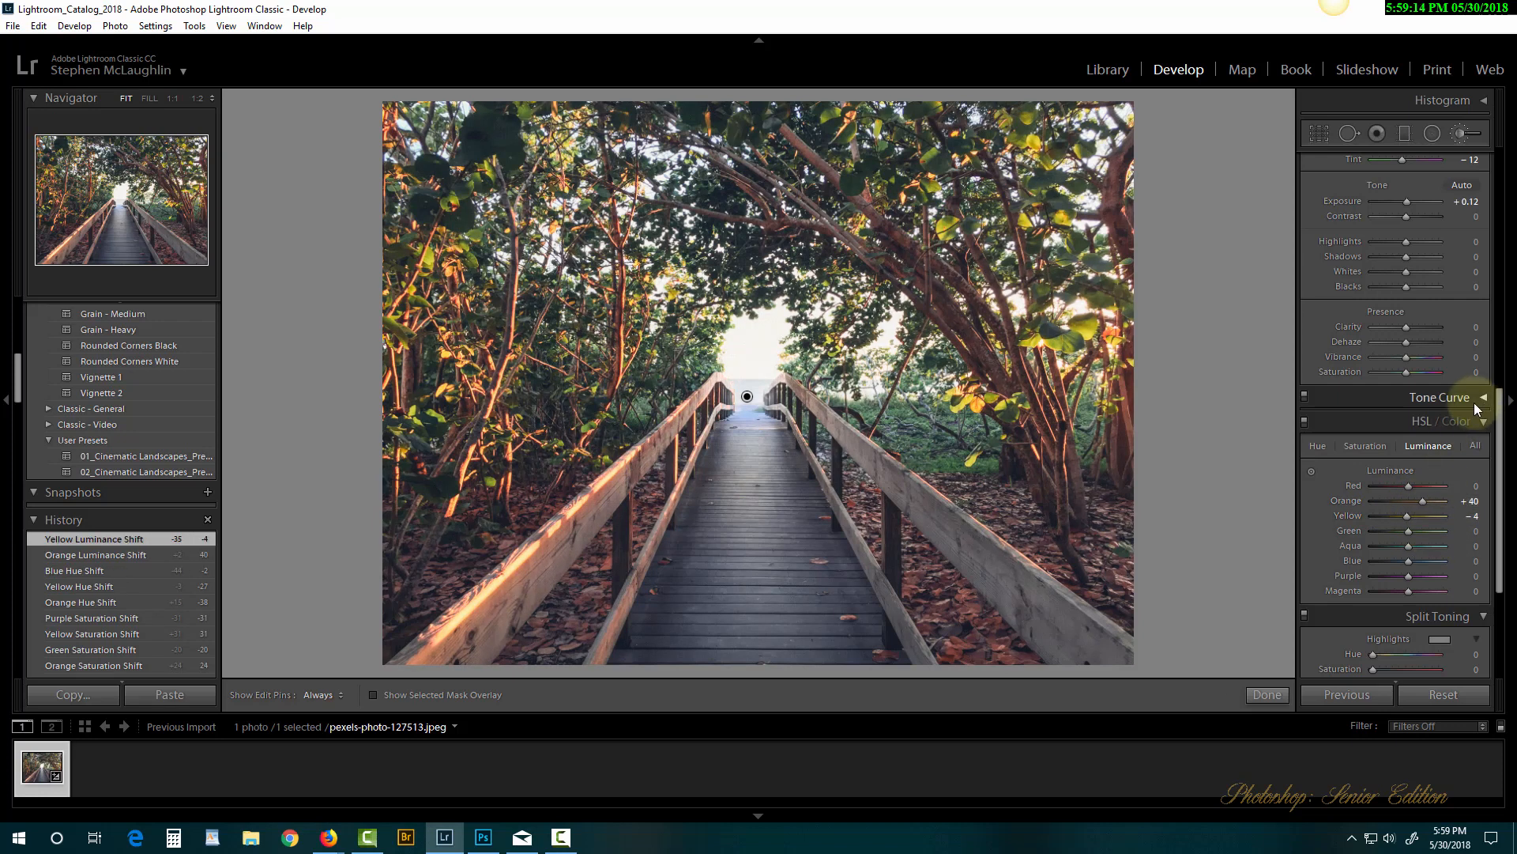
# Shape the RGB tone curve into a gentle S by lowering a shadow point and raising a highlight point to about 77.6 / 80.0 %.
pyautogui.click(1485, 423)
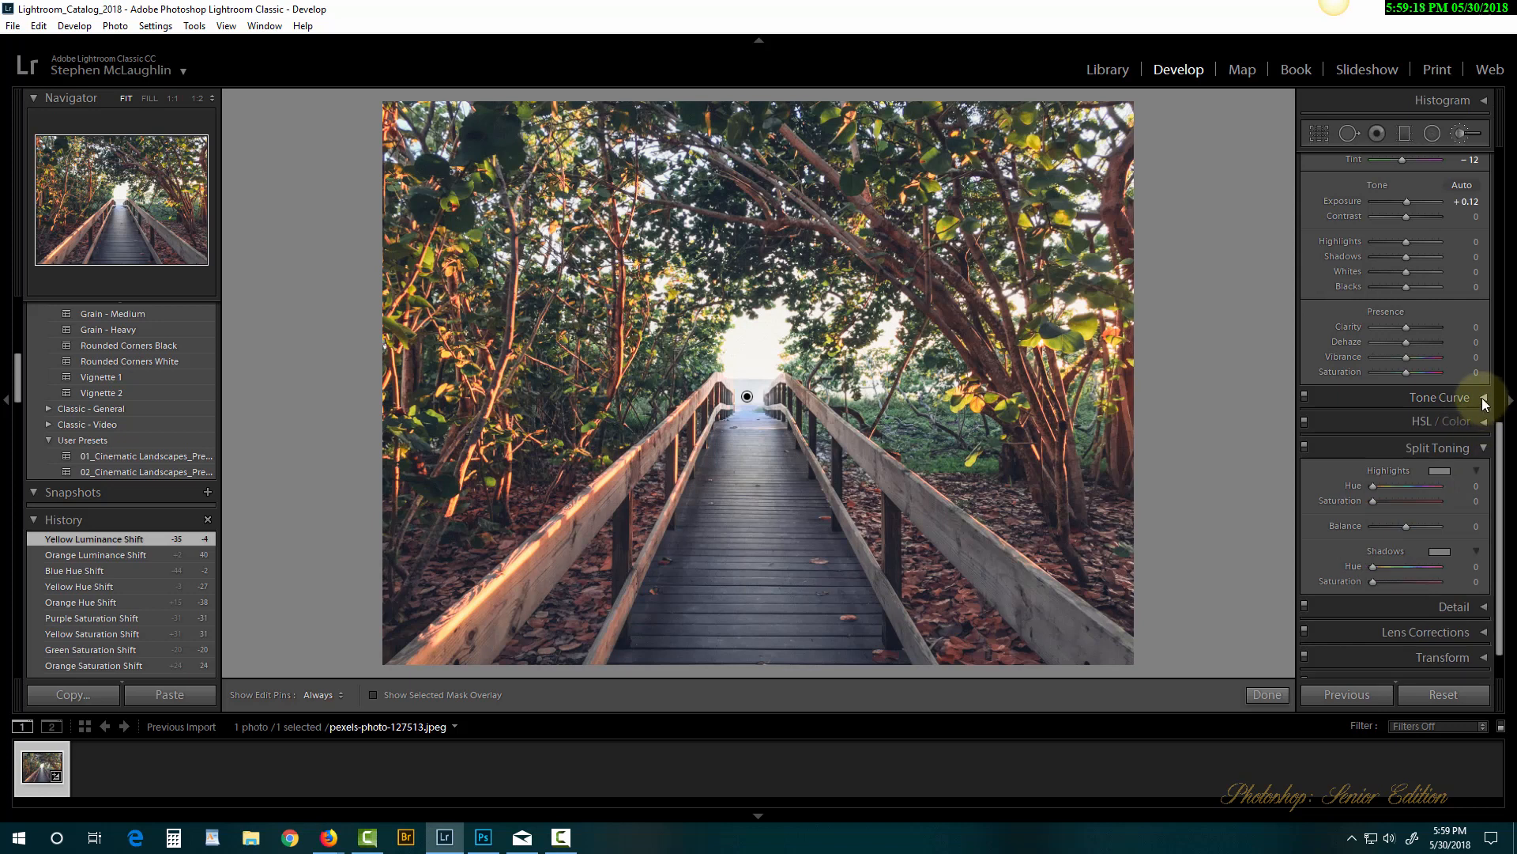
pyautogui.click(1483, 402)
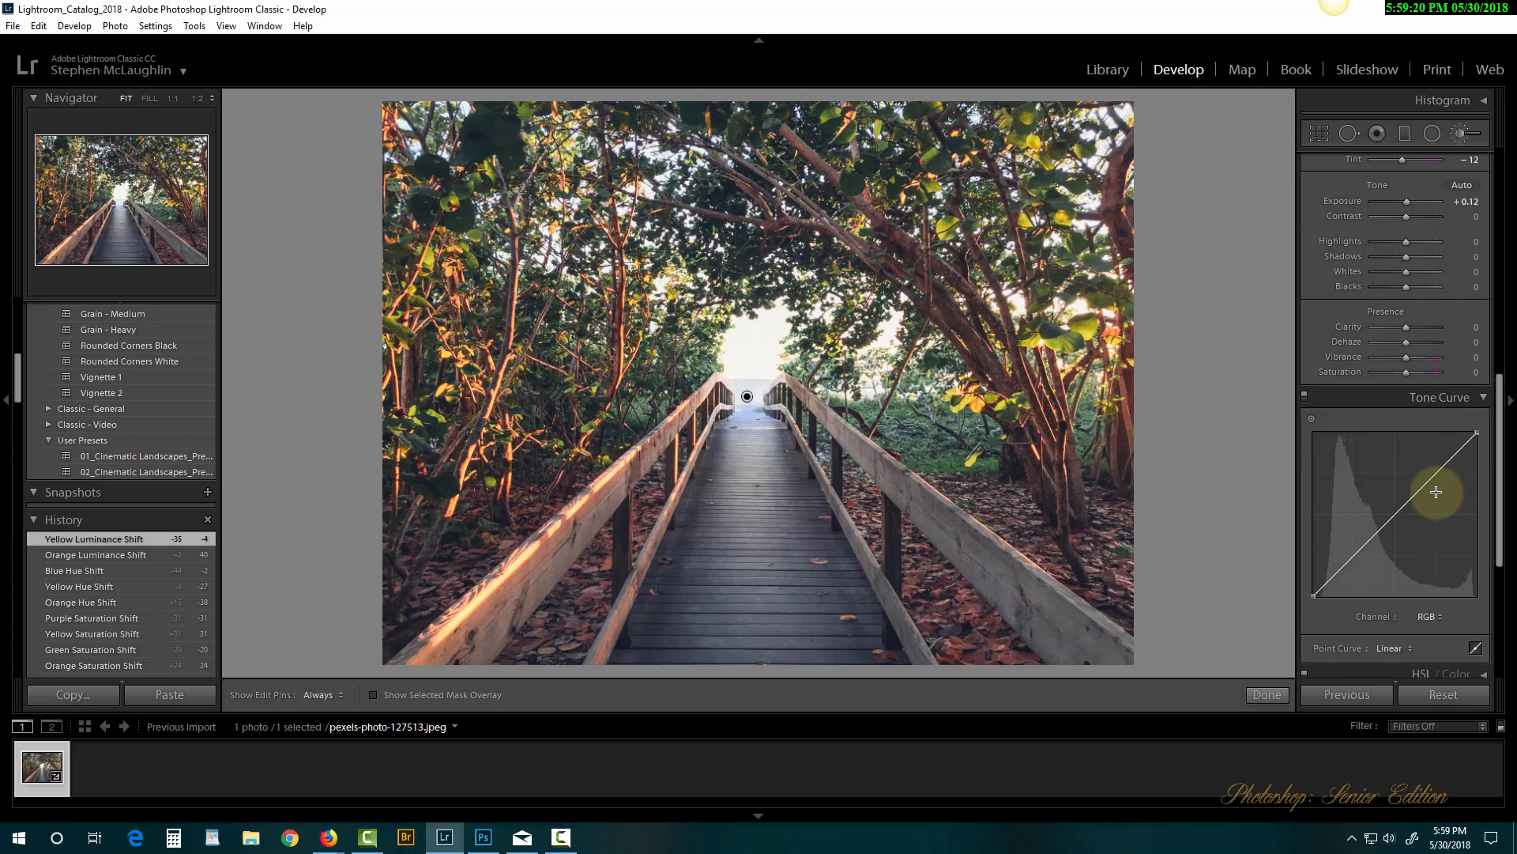
pyautogui.click(1444, 467)
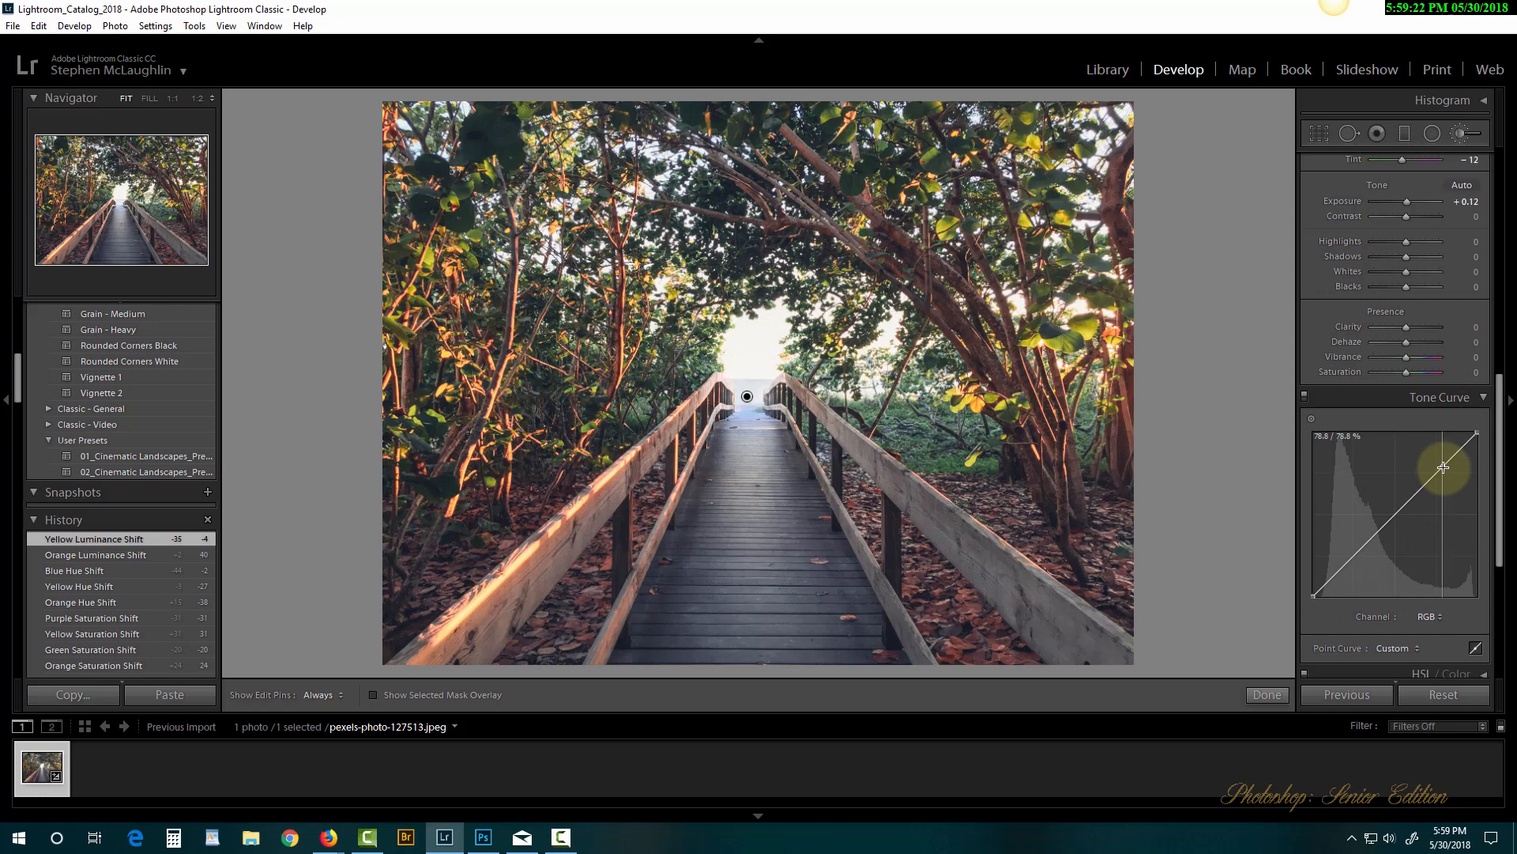
pyautogui.moveTo(1444, 467); pyautogui.dragTo(1441, 467)
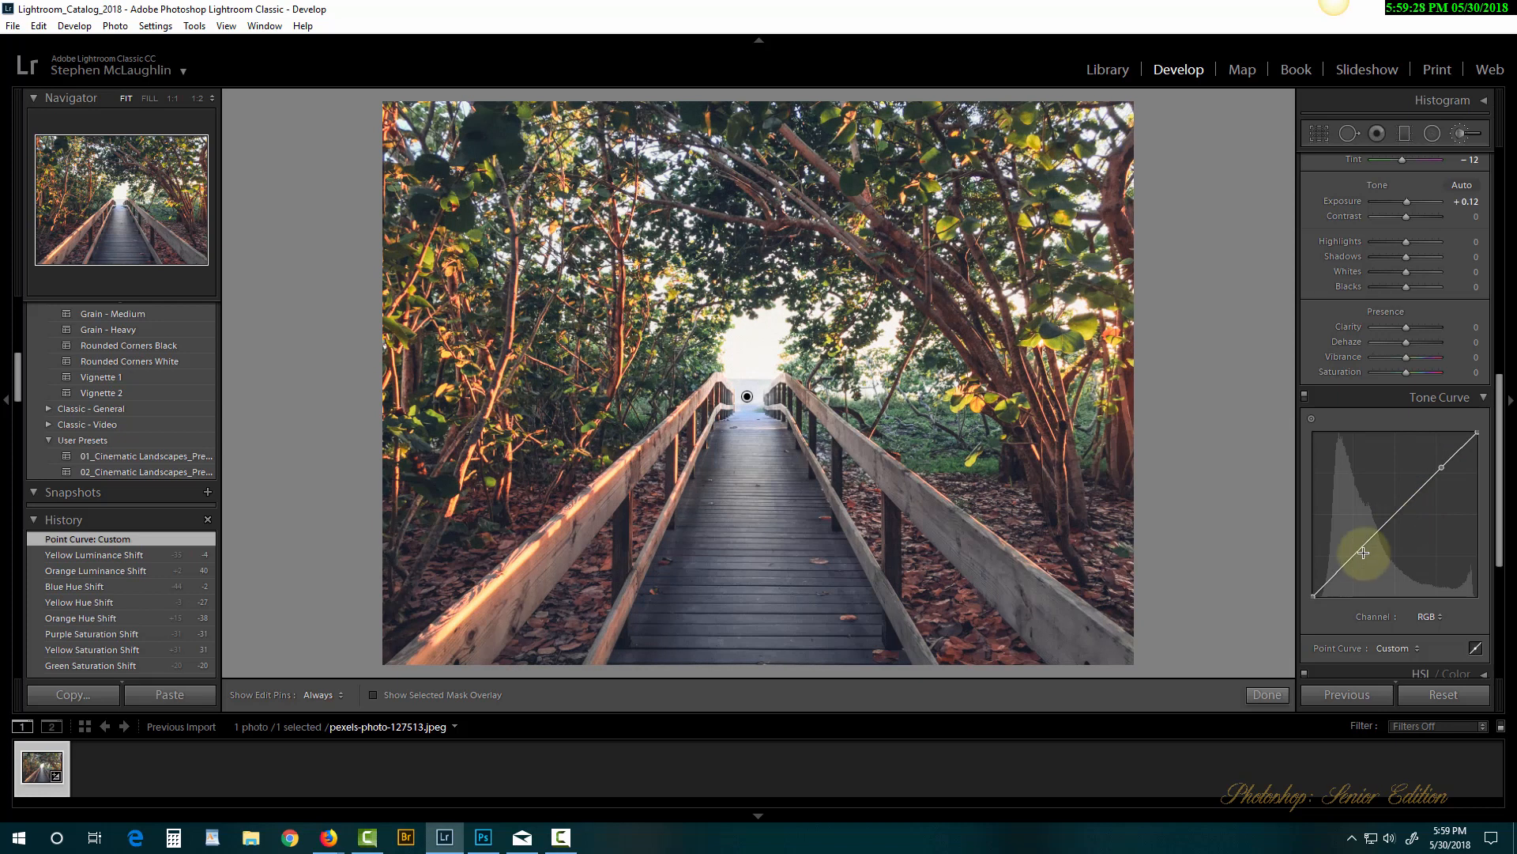
pyautogui.moveTo(1361, 549); pyautogui.dragTo(1364, 557)
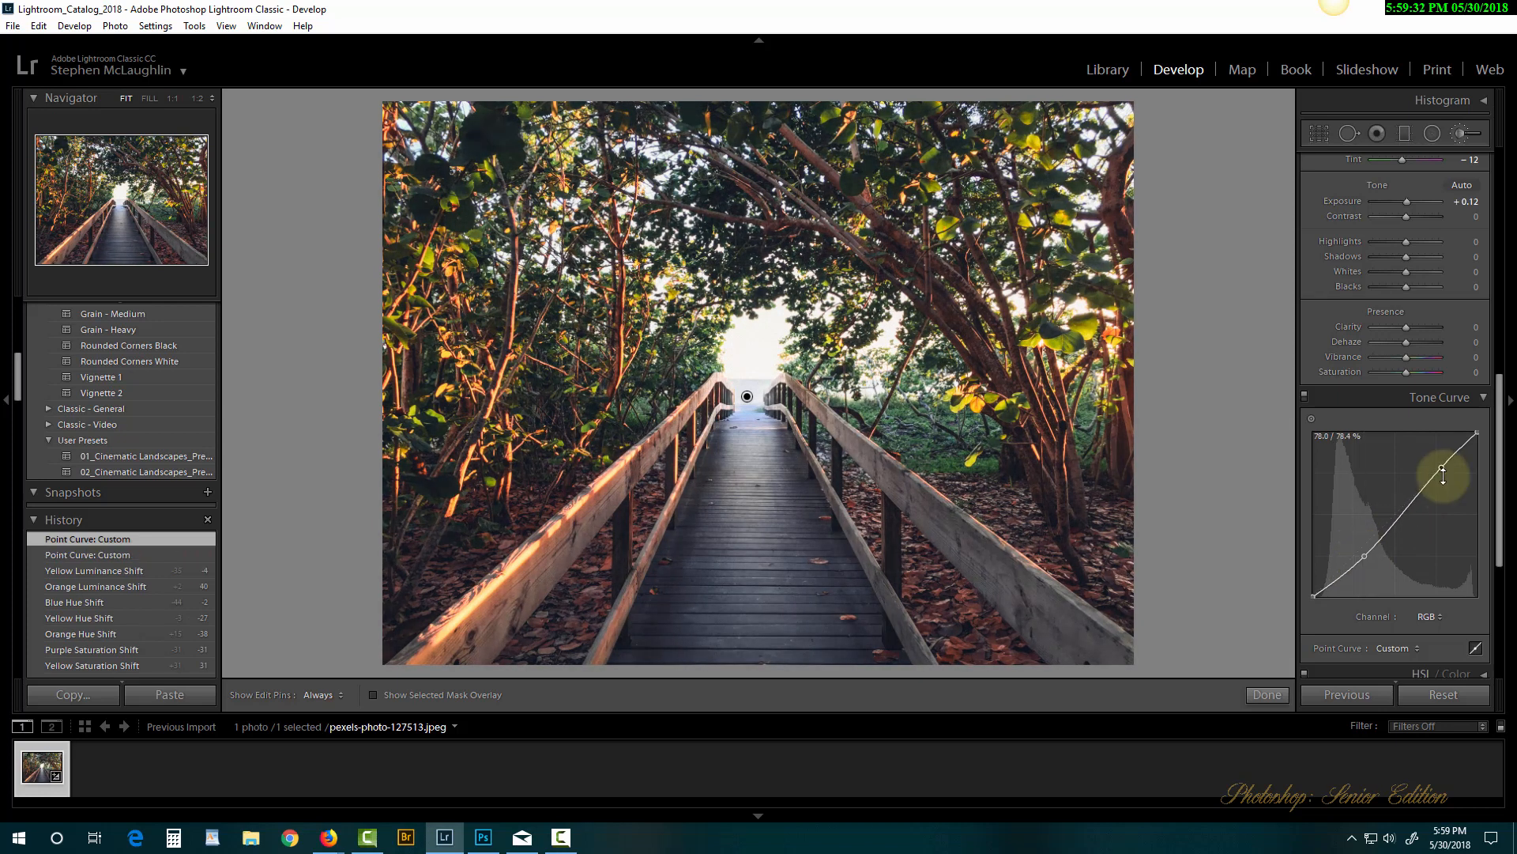
pyautogui.moveTo(1443, 466); pyautogui.dragTo(1441, 463)
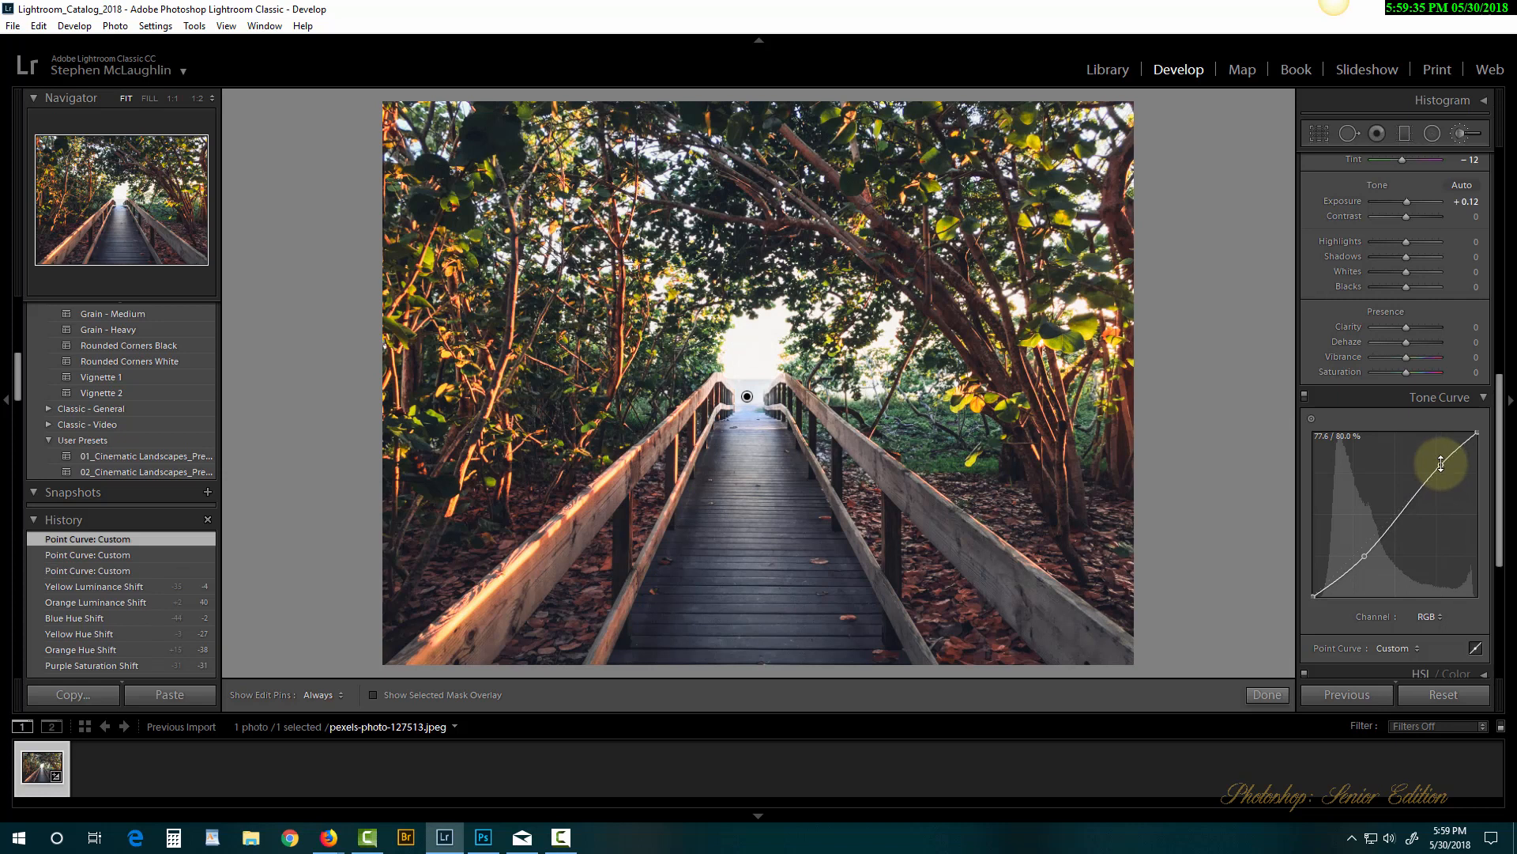
pyautogui.click(1484, 397)
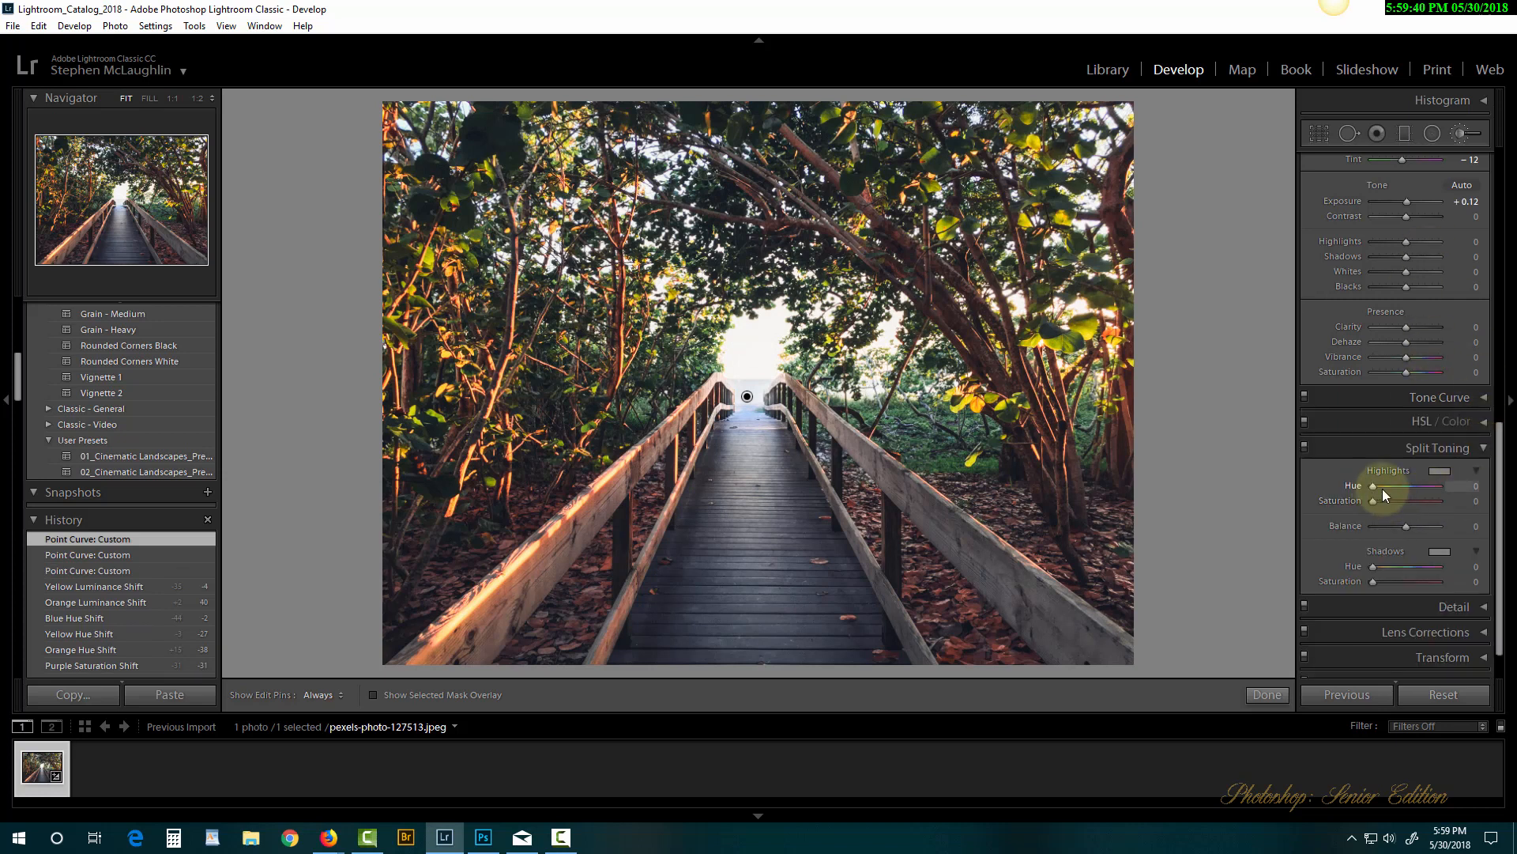
# Set Split Toning highlights to Hue 99 and Saturation 7, and shadows to Hue 94 and Saturation 2.
pyautogui.moveTo(1373, 486); pyautogui.dragTo(1392, 486)
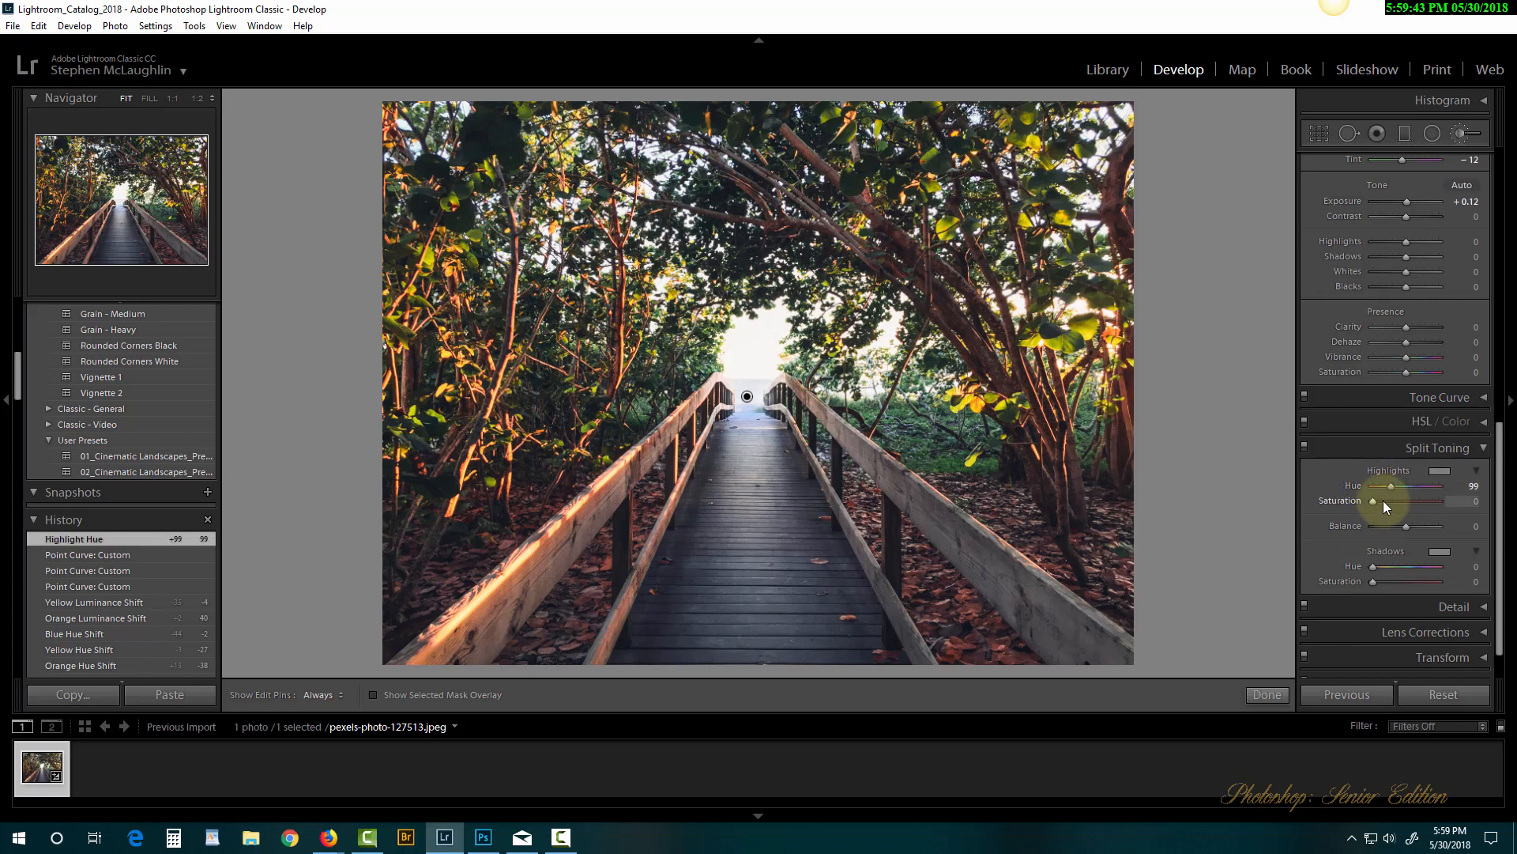
pyautogui.click(1391, 566)
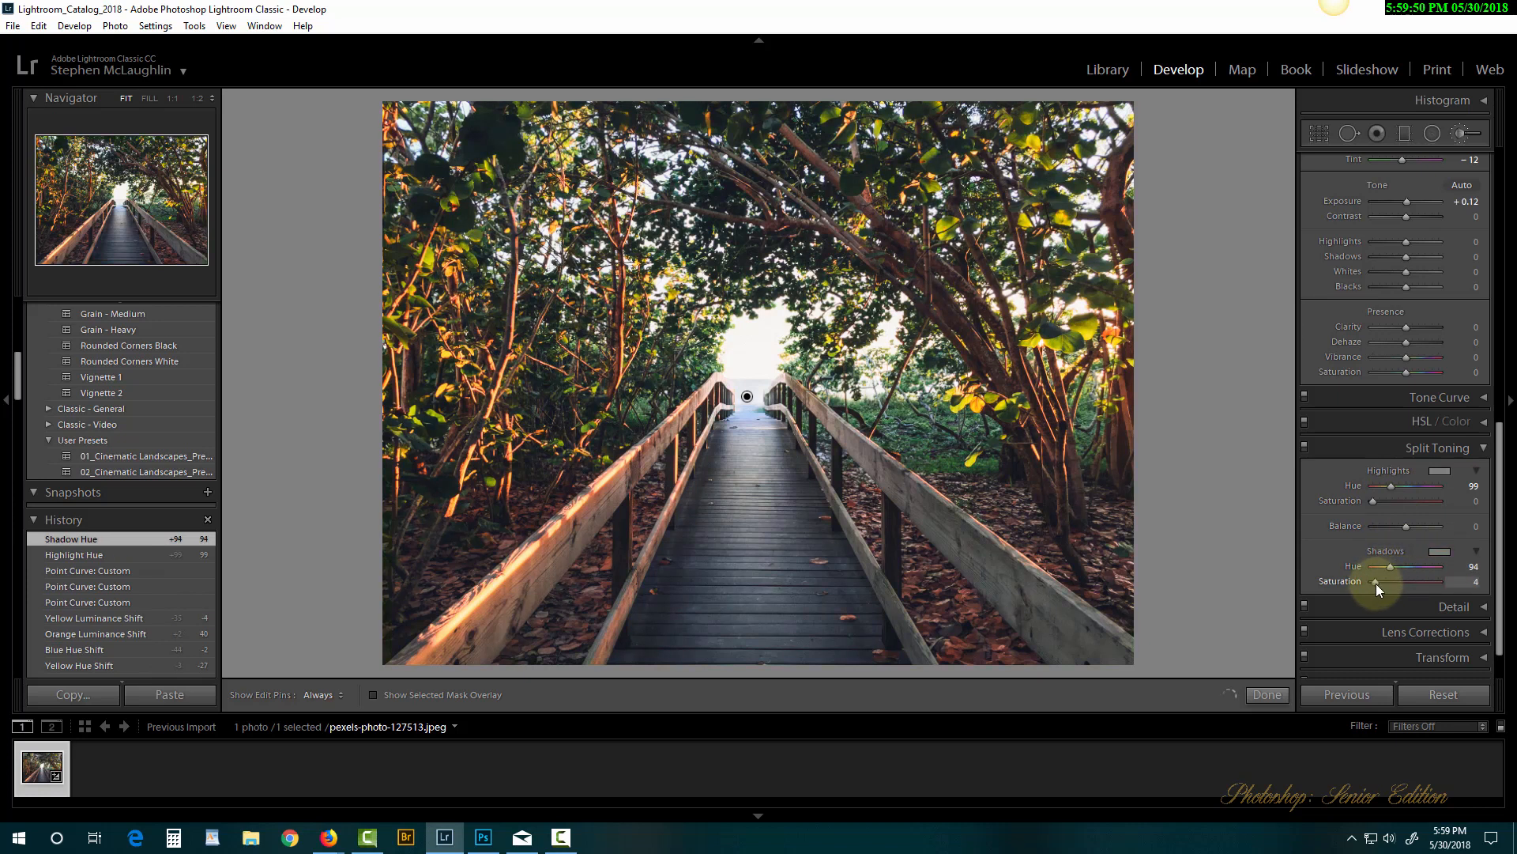
pyautogui.moveTo(1376, 583); pyautogui.dragTo(1375, 583)
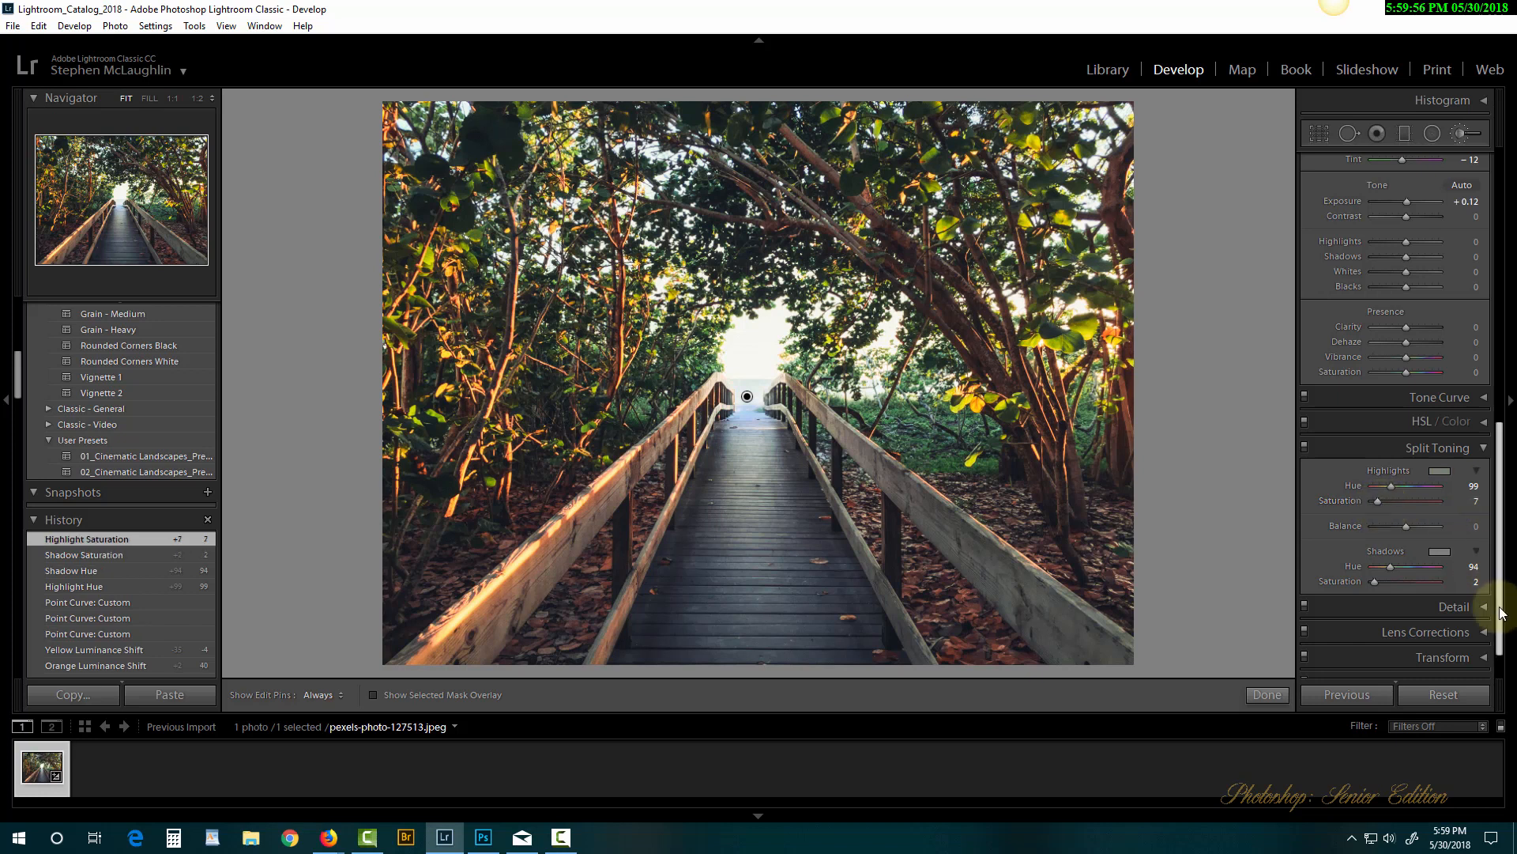
# Show the Effects settings and expand the Classic - General preset group.
pyautogui.scroll(-2, 1508, 553)
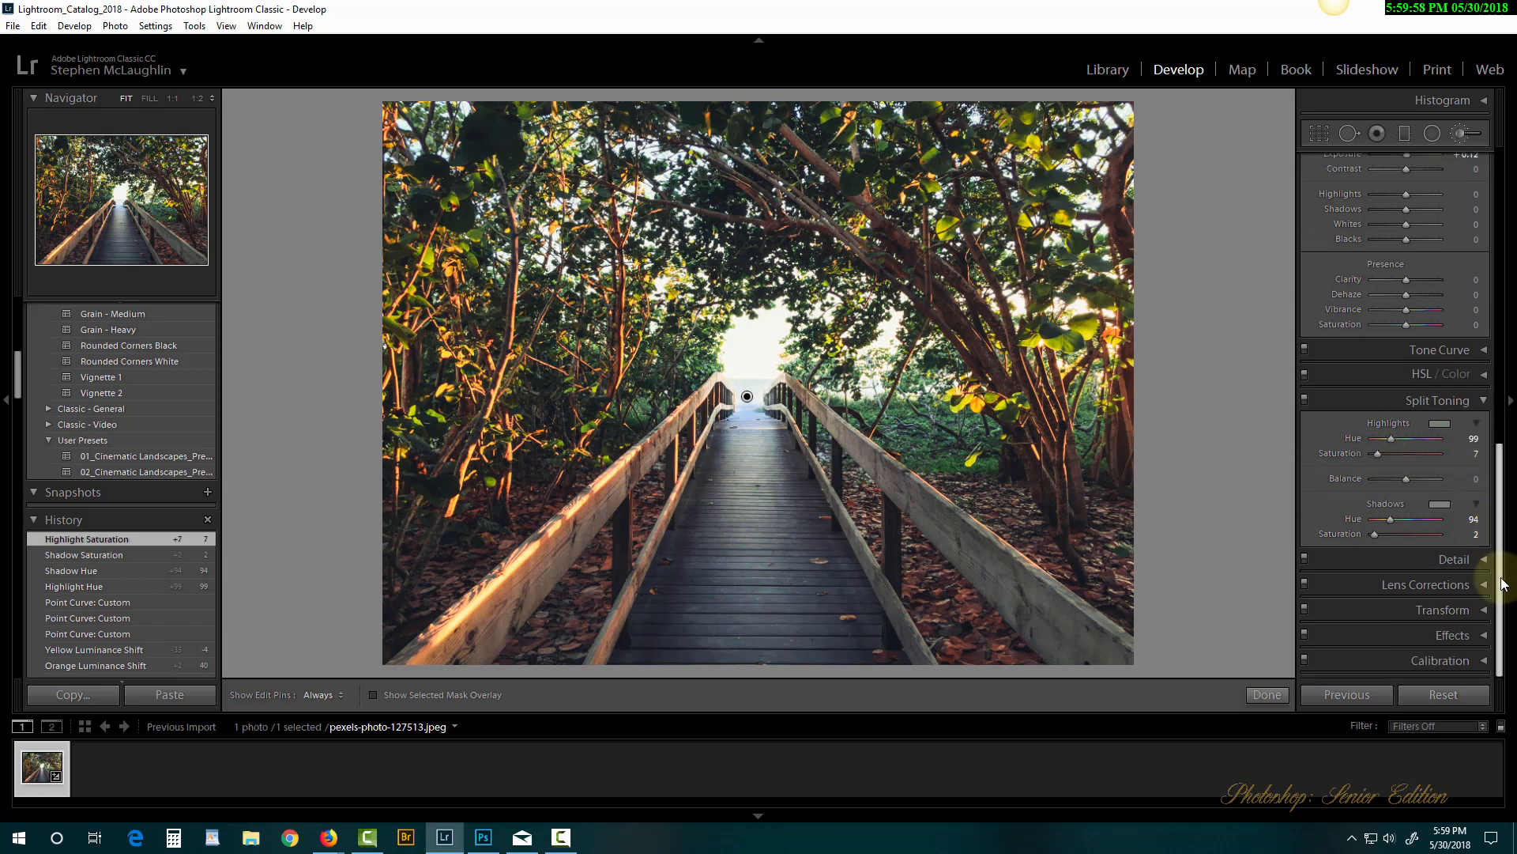
pyautogui.click(1467, 636)
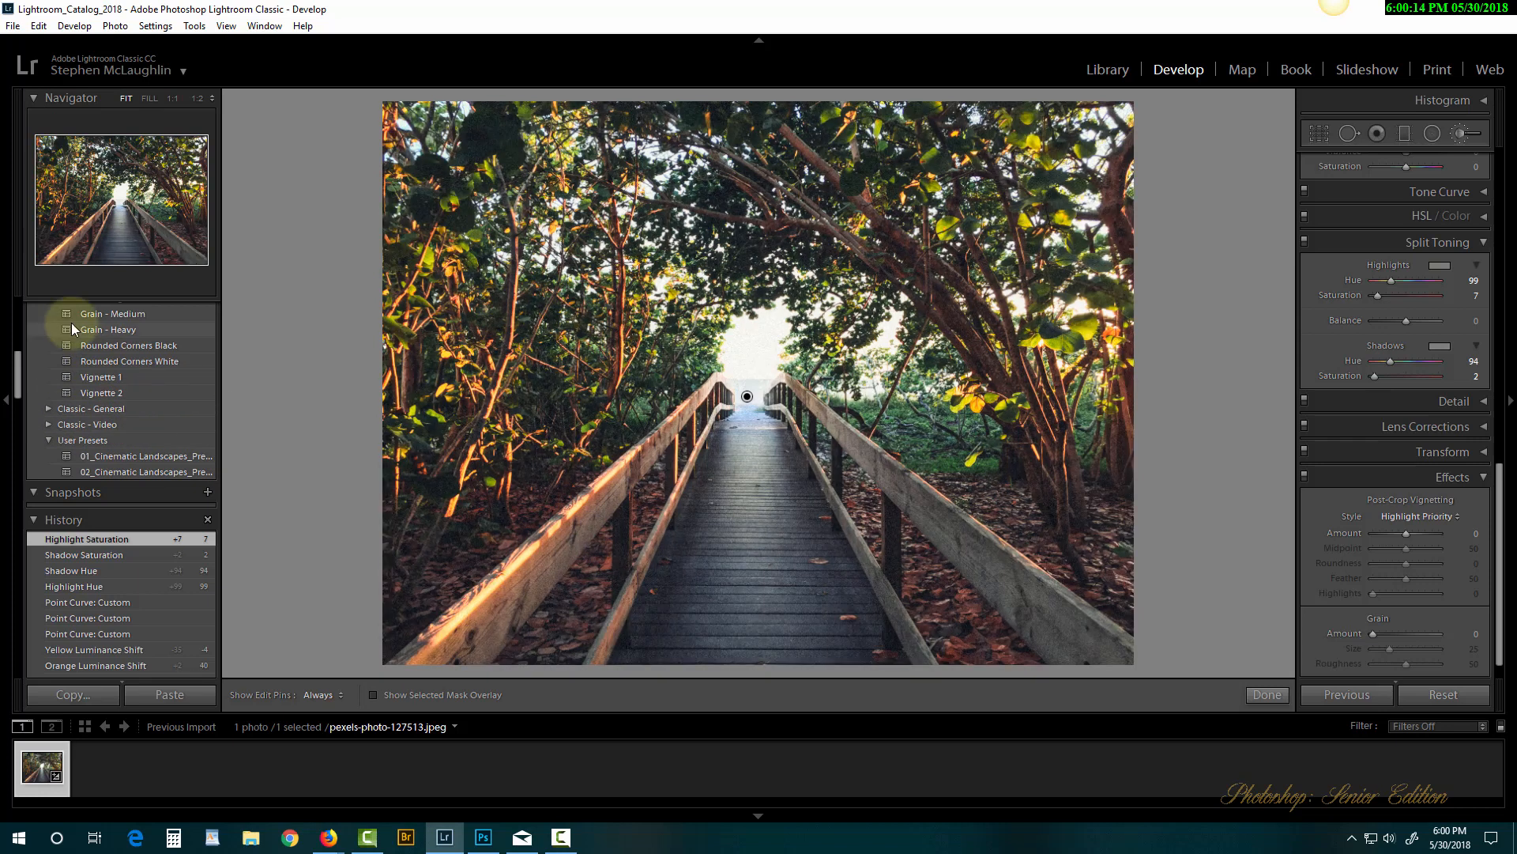
pyautogui.click(48, 409)
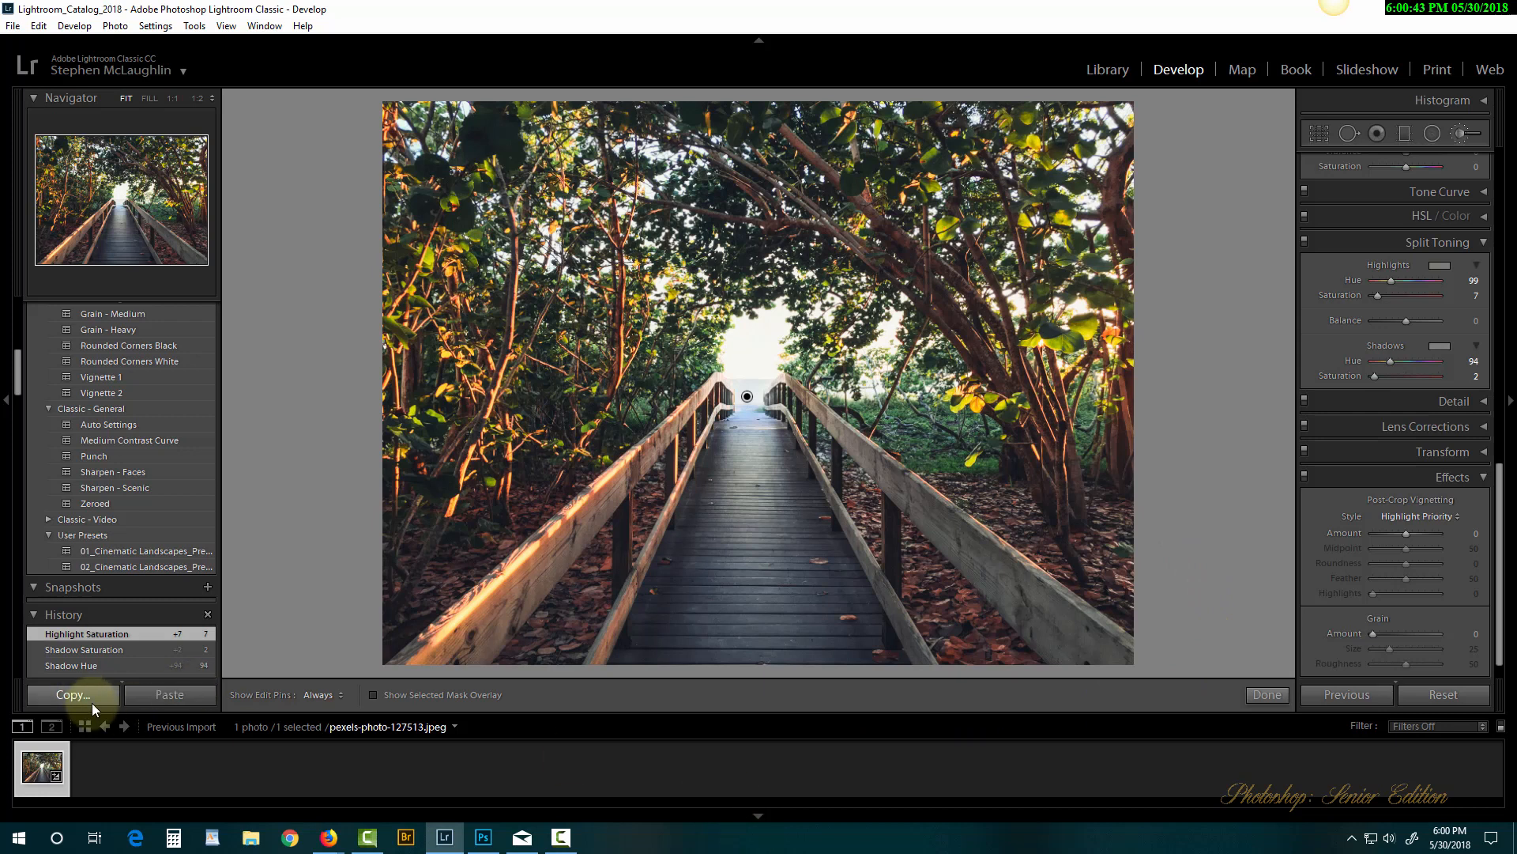
# Copy the photo's develop settings with Local Adjustments included and Lens Corrections excluded.
pyautogui.click(83, 695)
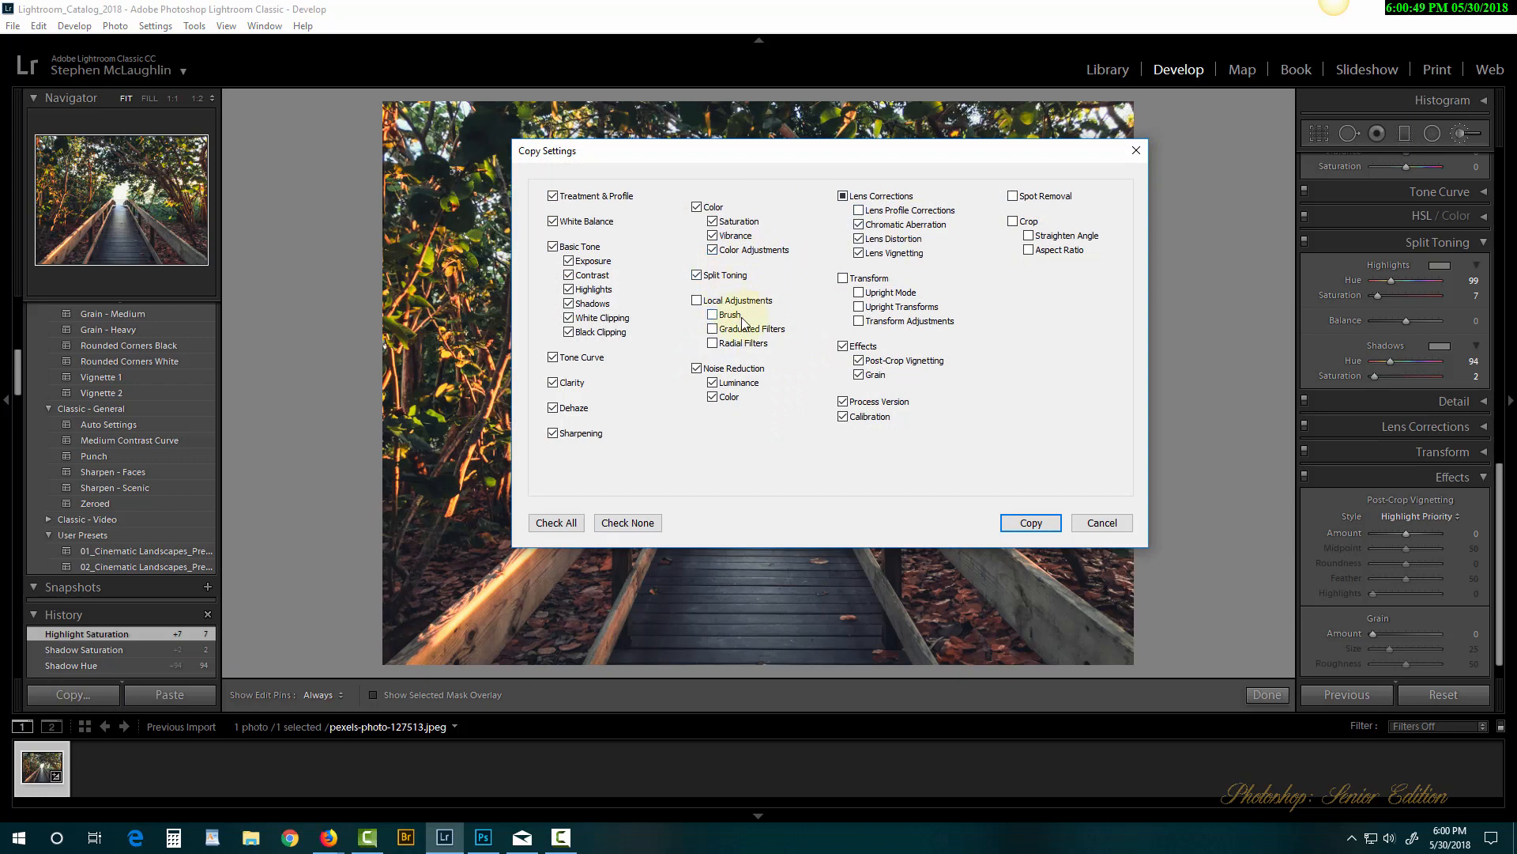
pyautogui.click(697, 305)
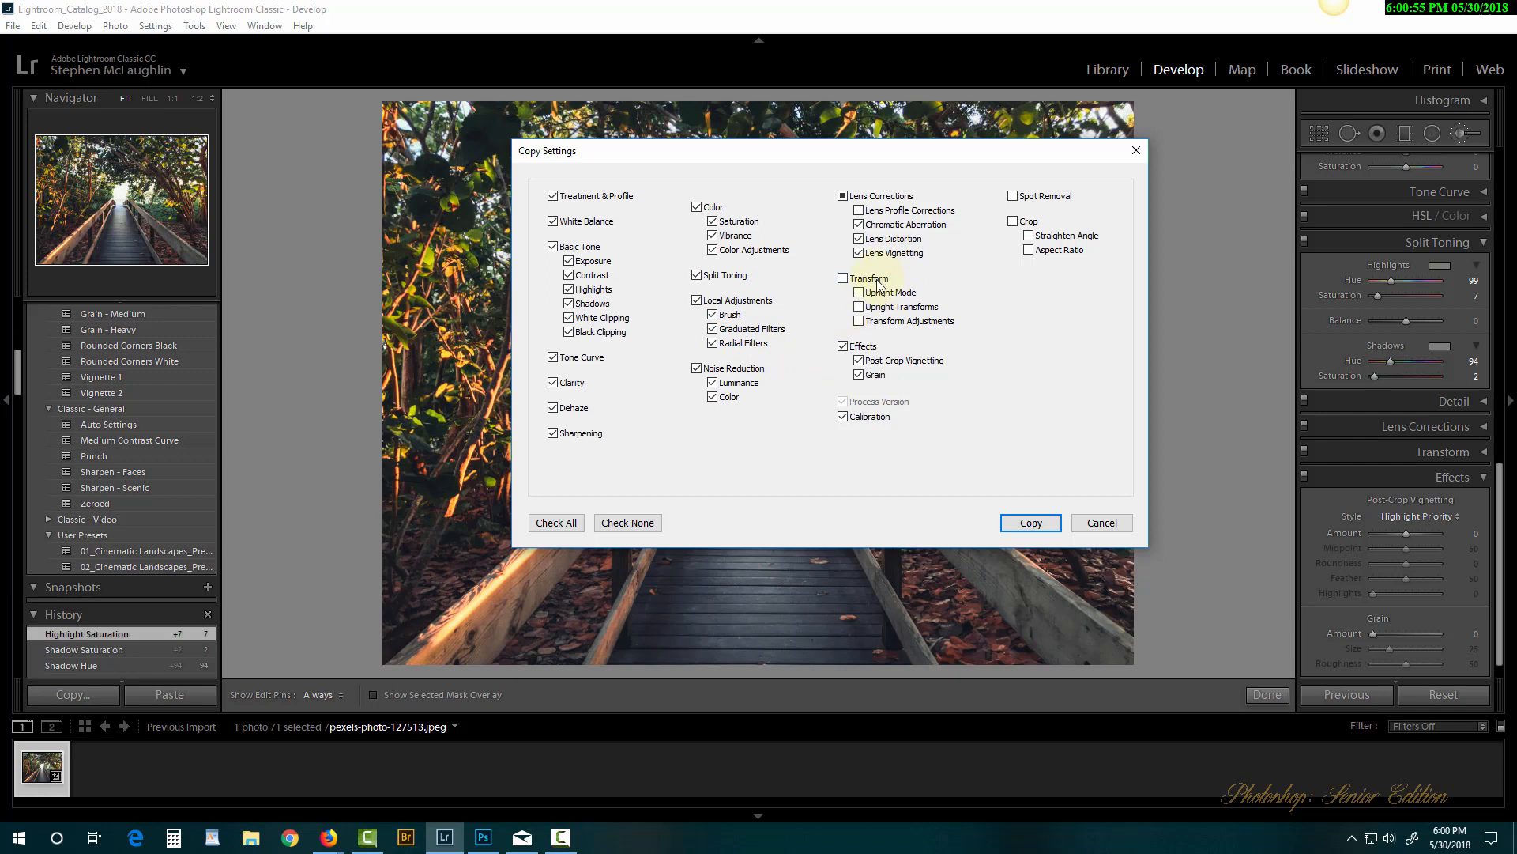
pyautogui.click(843, 196)
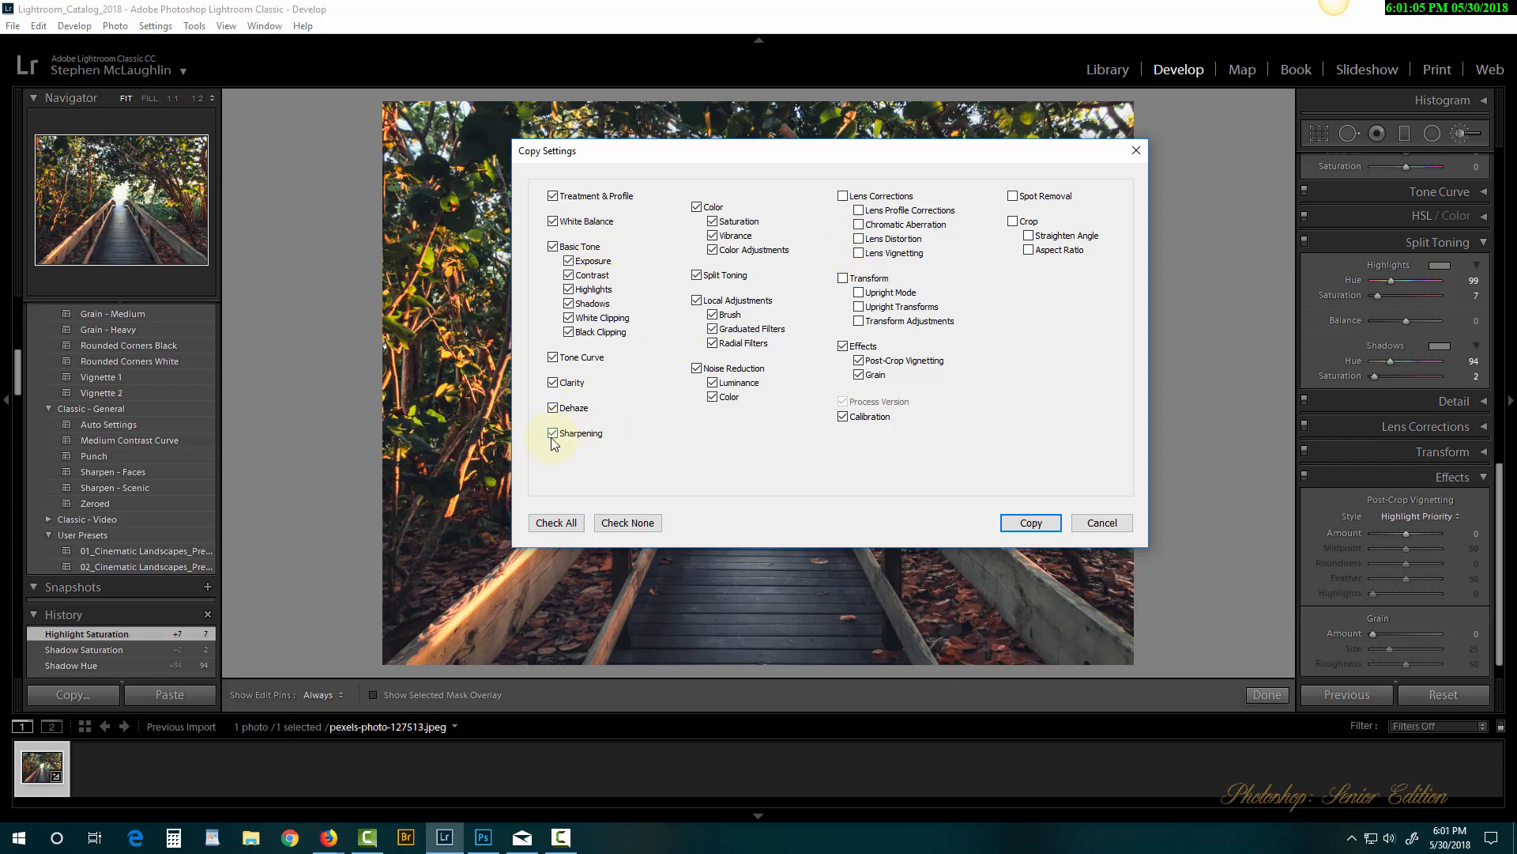
pyautogui.click(1038, 525)
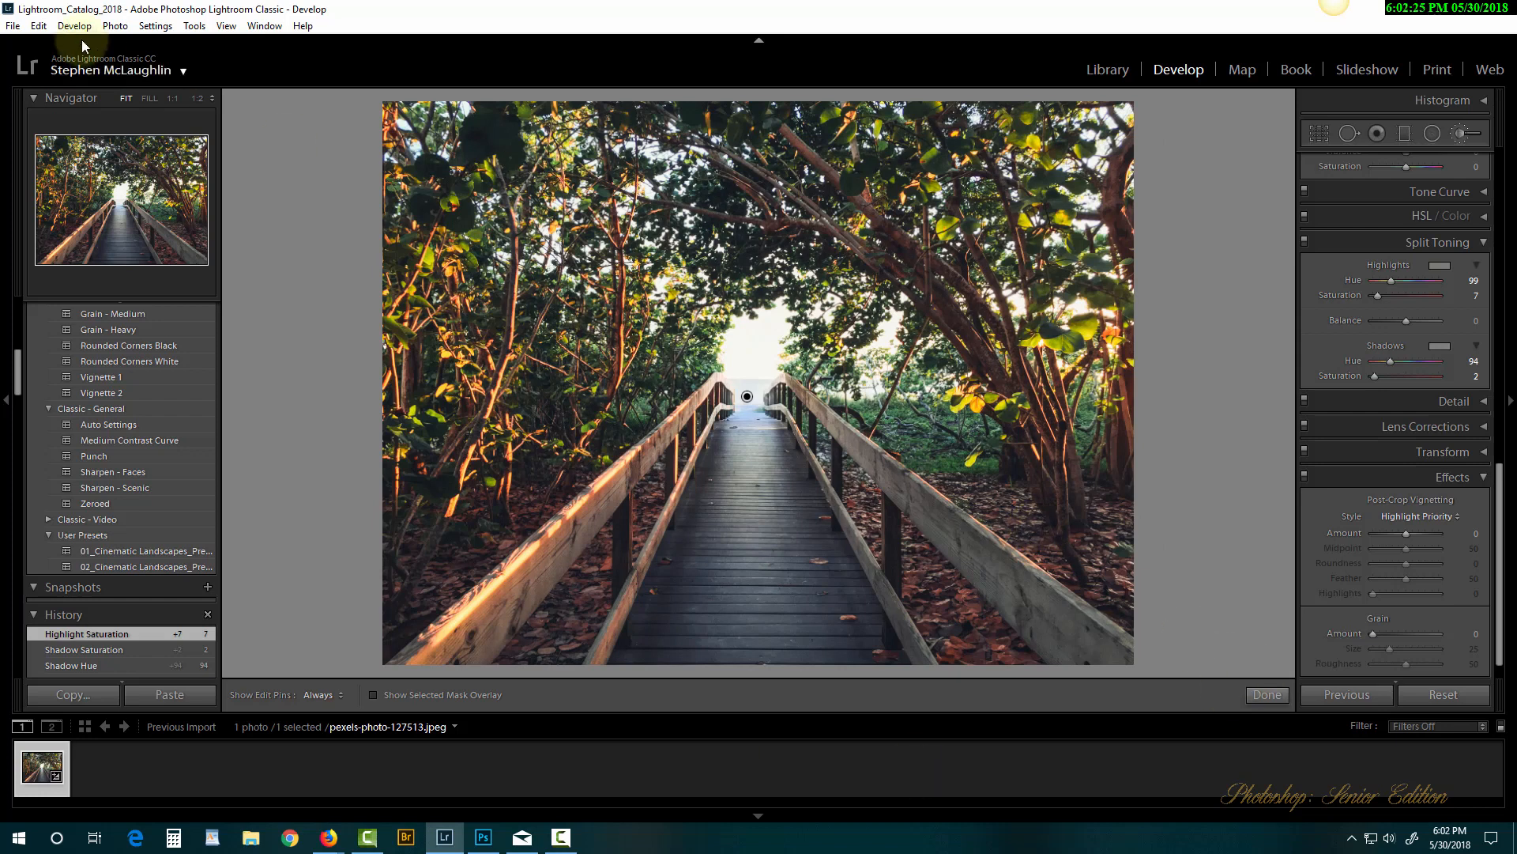
# Create a new develop preset in the User Presets group, keeping the default name Untitled Preset.
pyautogui.click(77, 28)
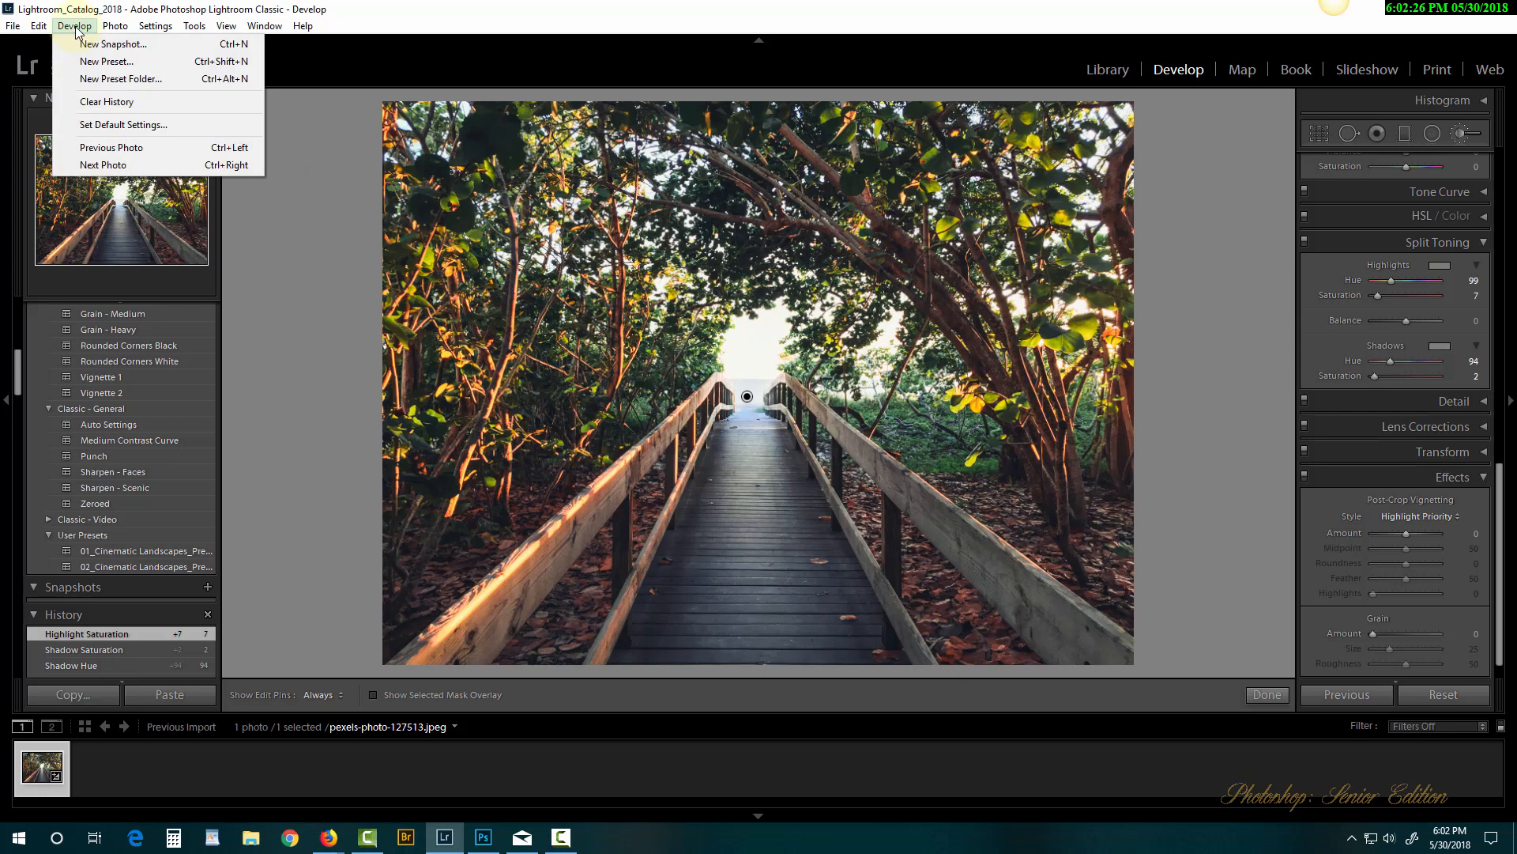
pyautogui.click(140, 67)
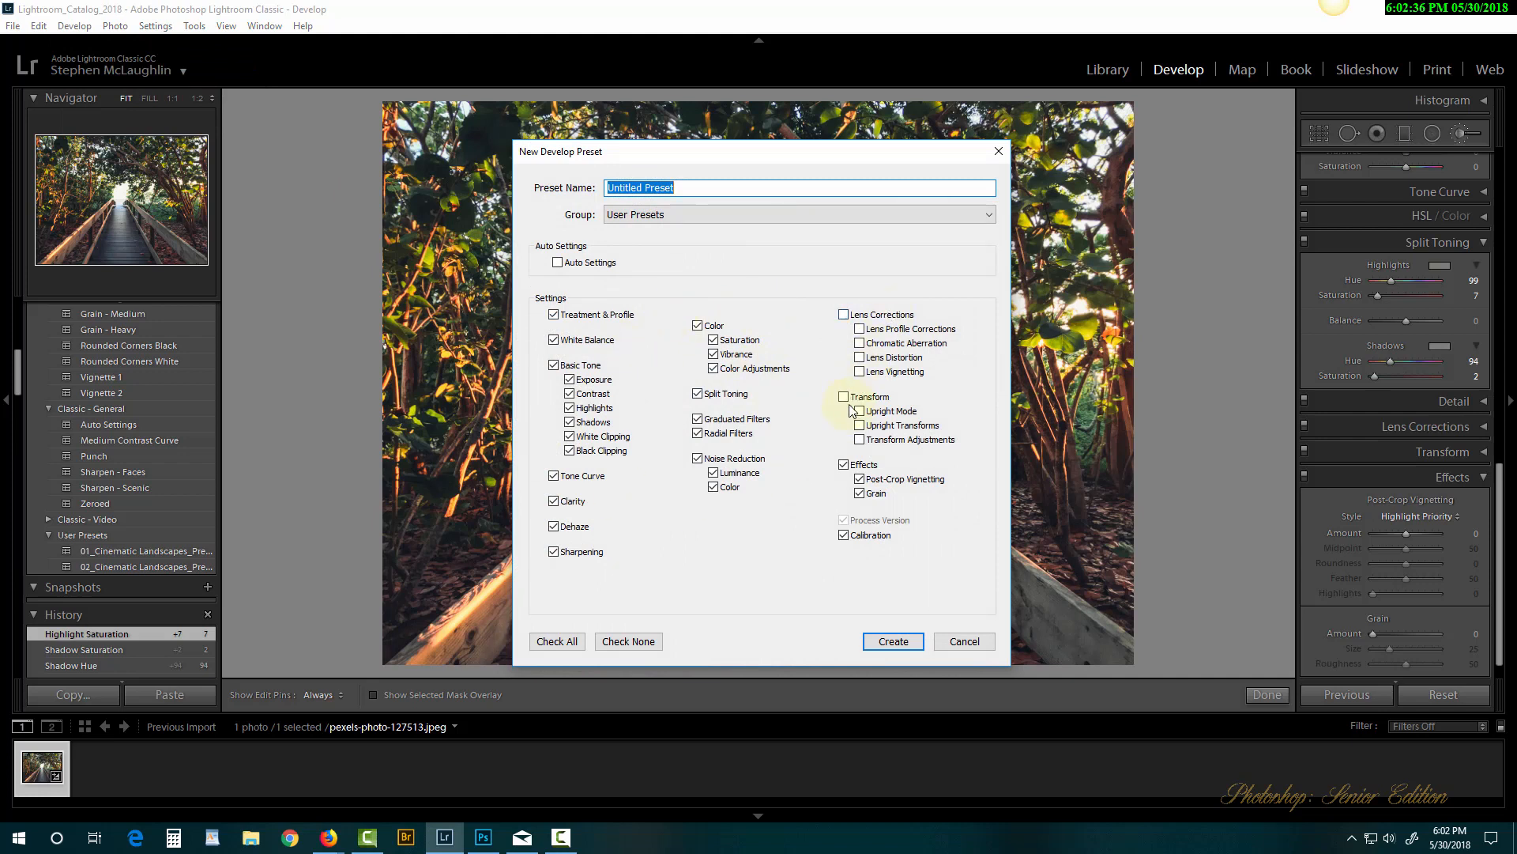
pyautogui.click(898, 642)
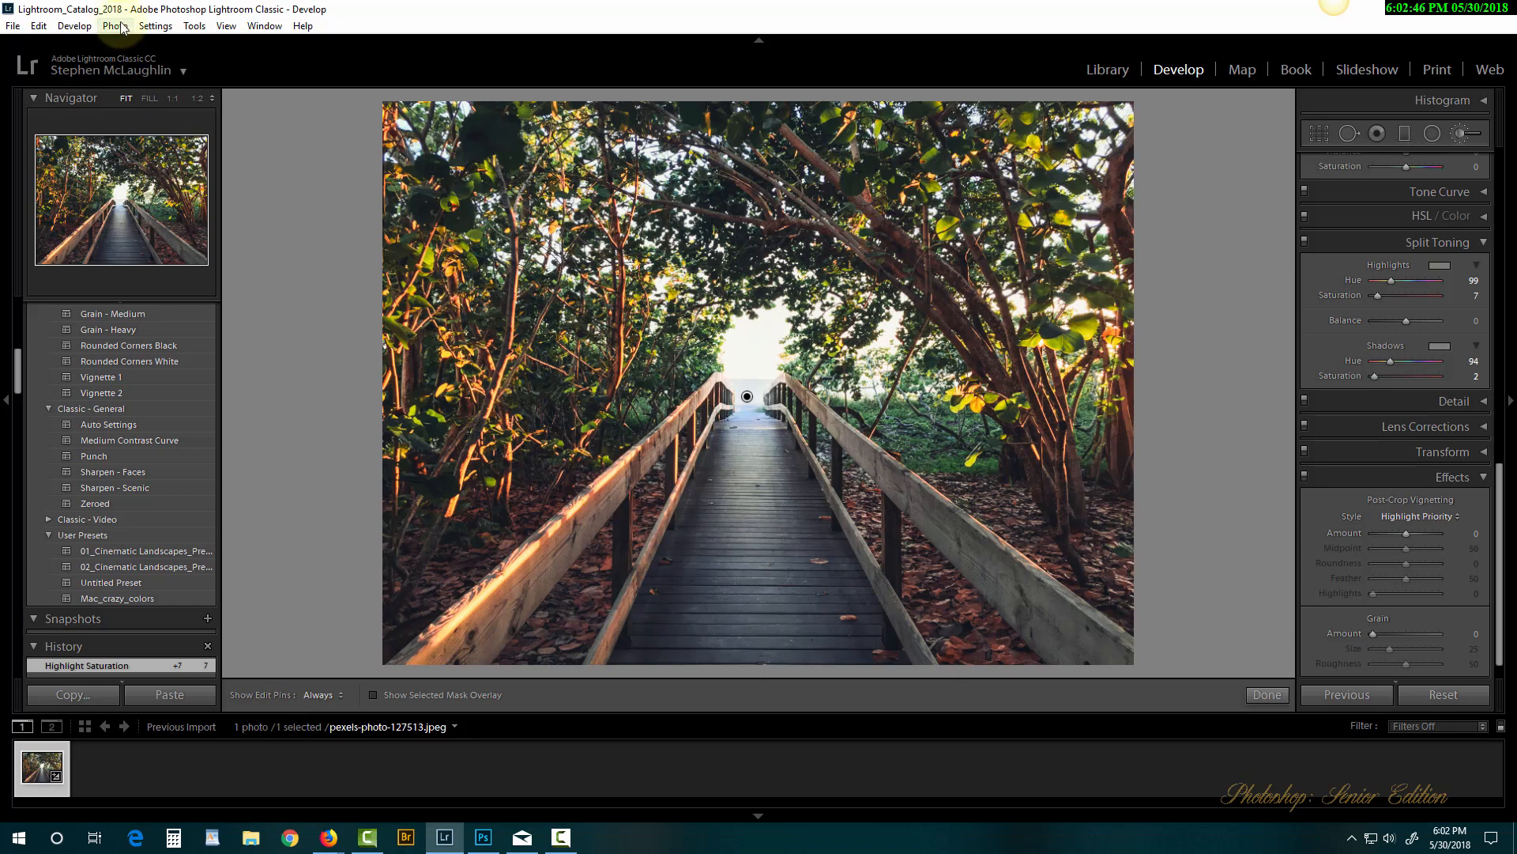
# Create a new develop preset named Mac_flipped_out in the User Presets group.
pyautogui.click(85, 29)
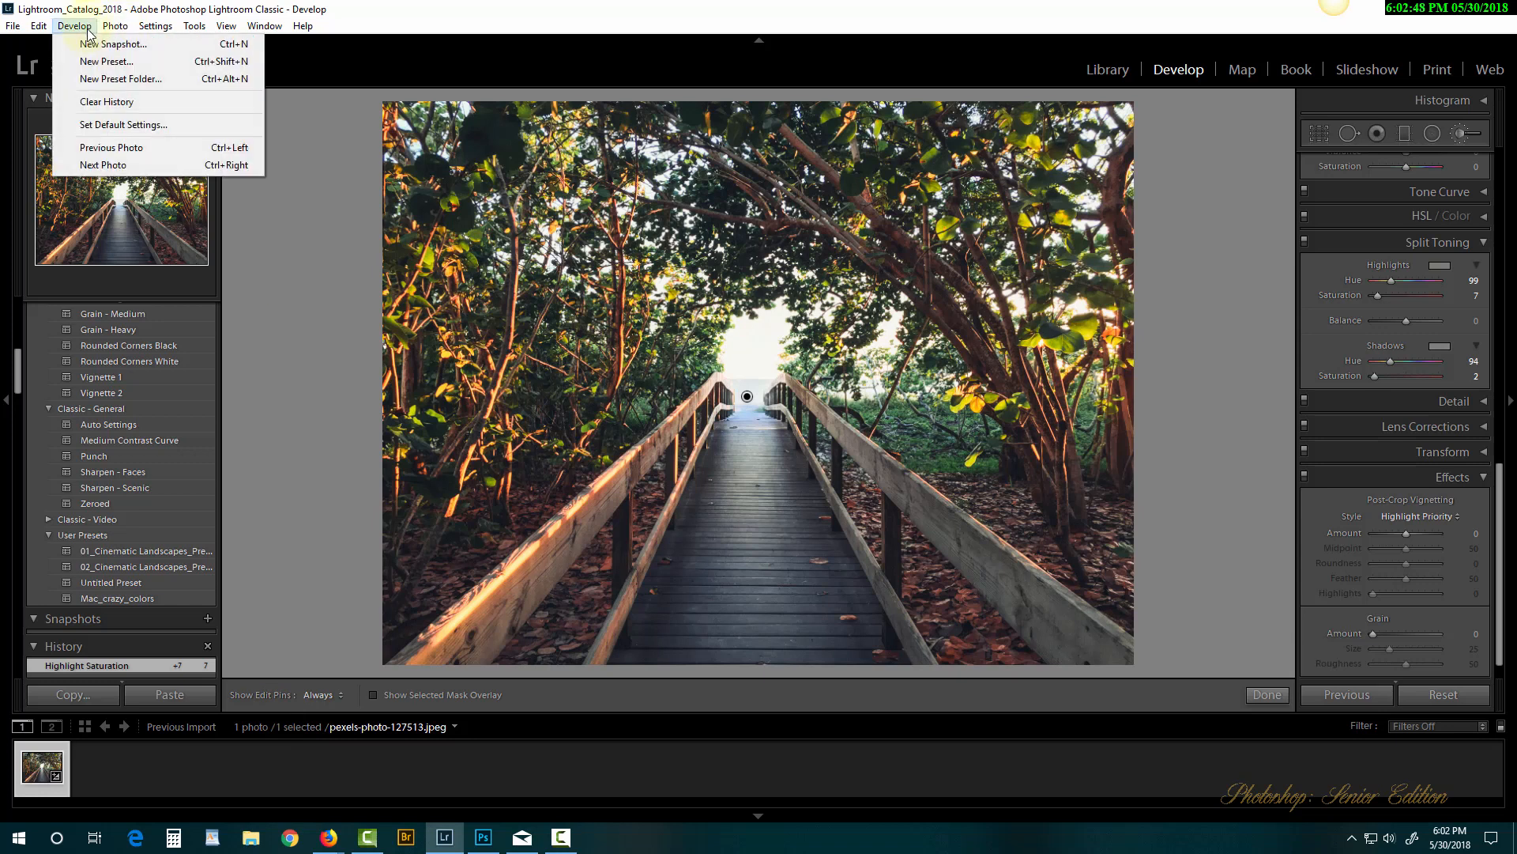
pyautogui.click(126, 63)
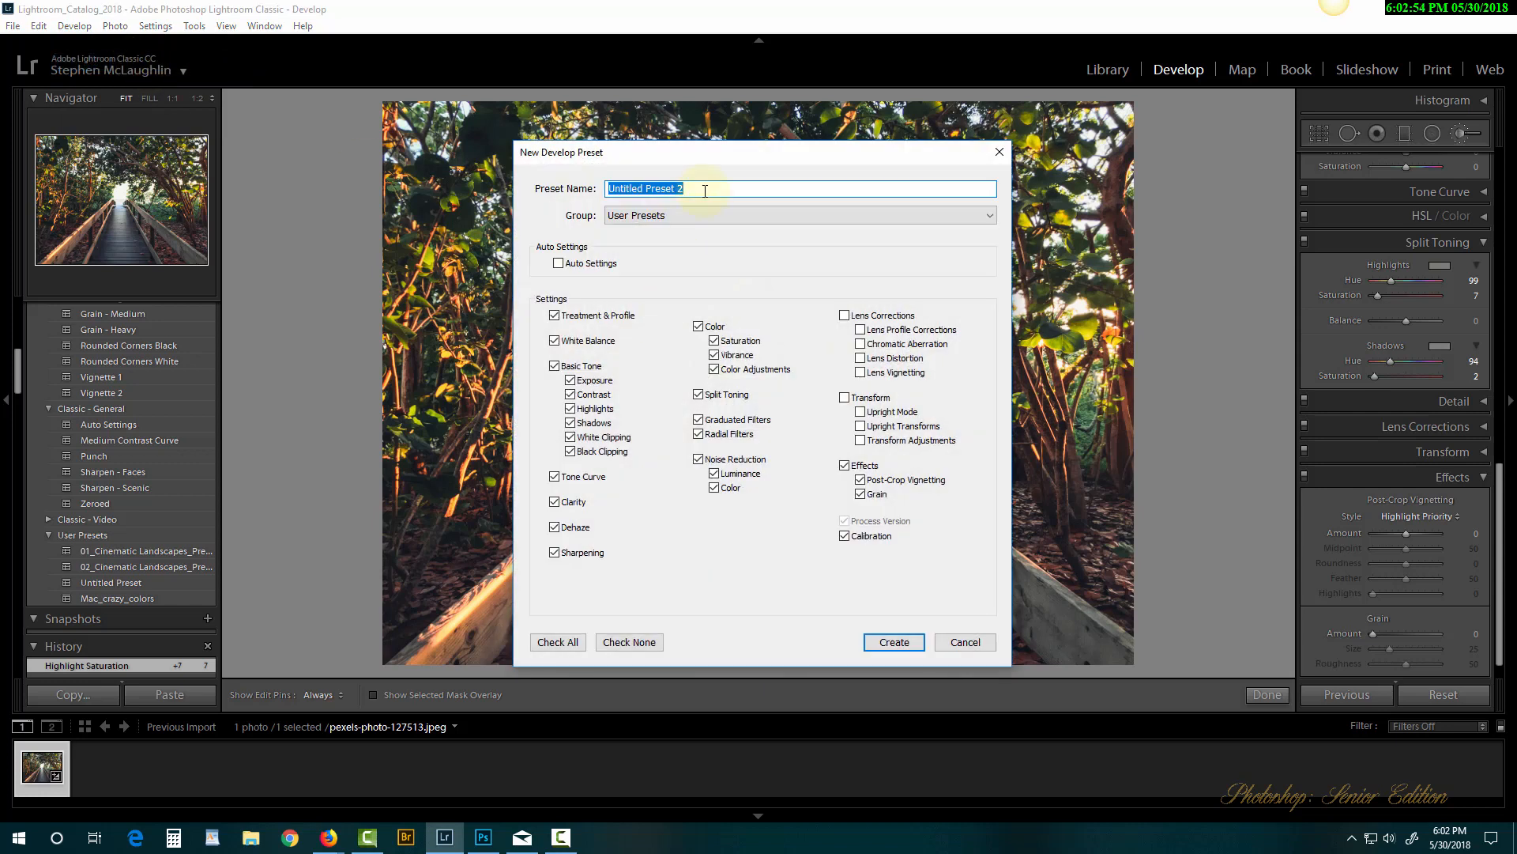
pyautogui.write('Mac_flipped_out')
pyautogui.click(894, 641)
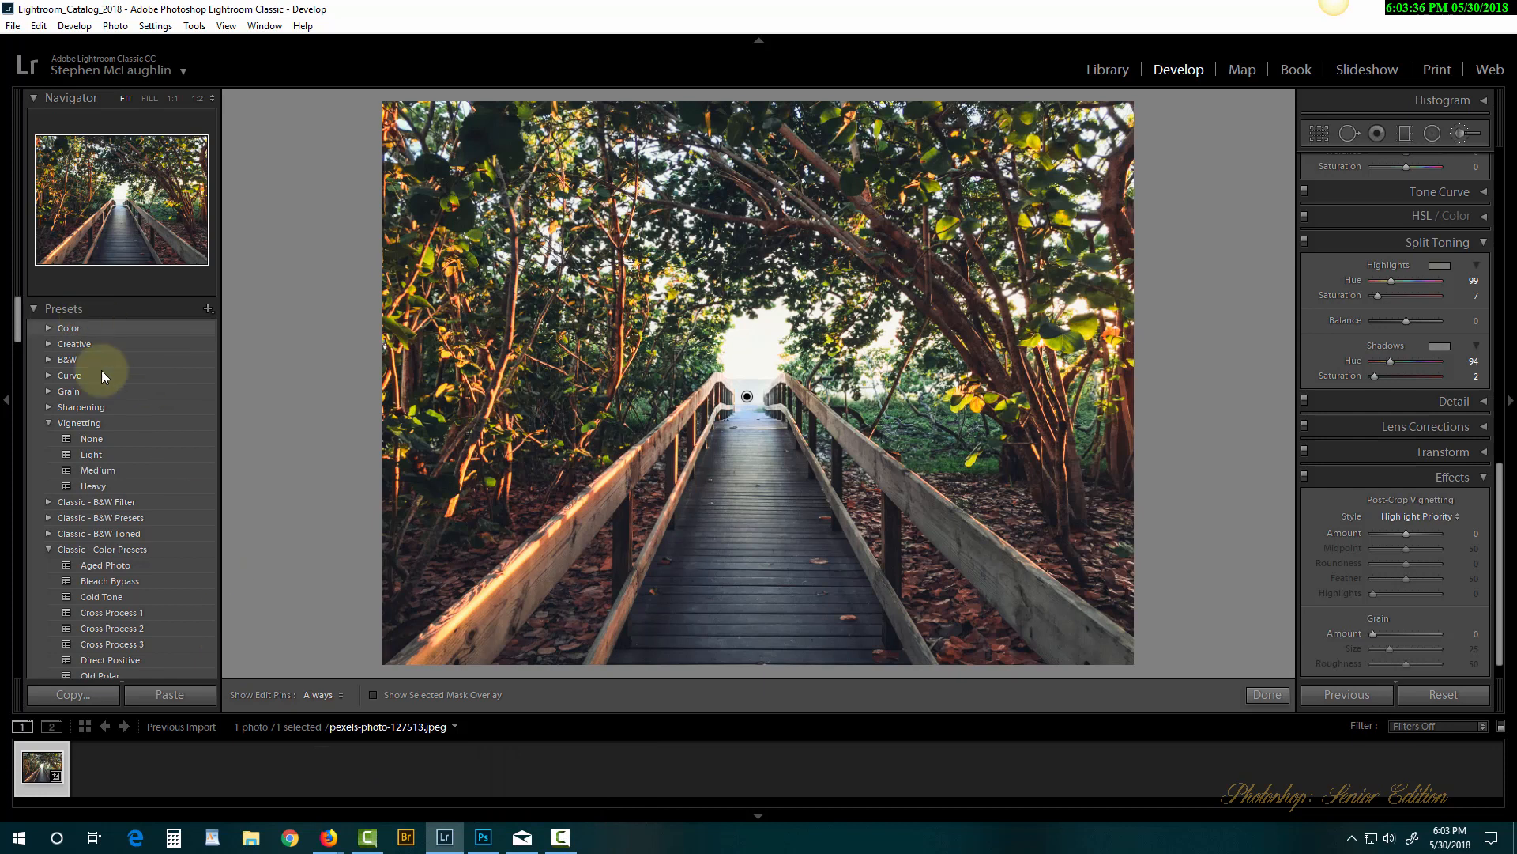
# Reset all of the photo's develop settings and apply the Mac_flipped_out user preset.
pyautogui.scroll(-5, 101, 370)
pyautogui.scroll(-5, 136, 475)
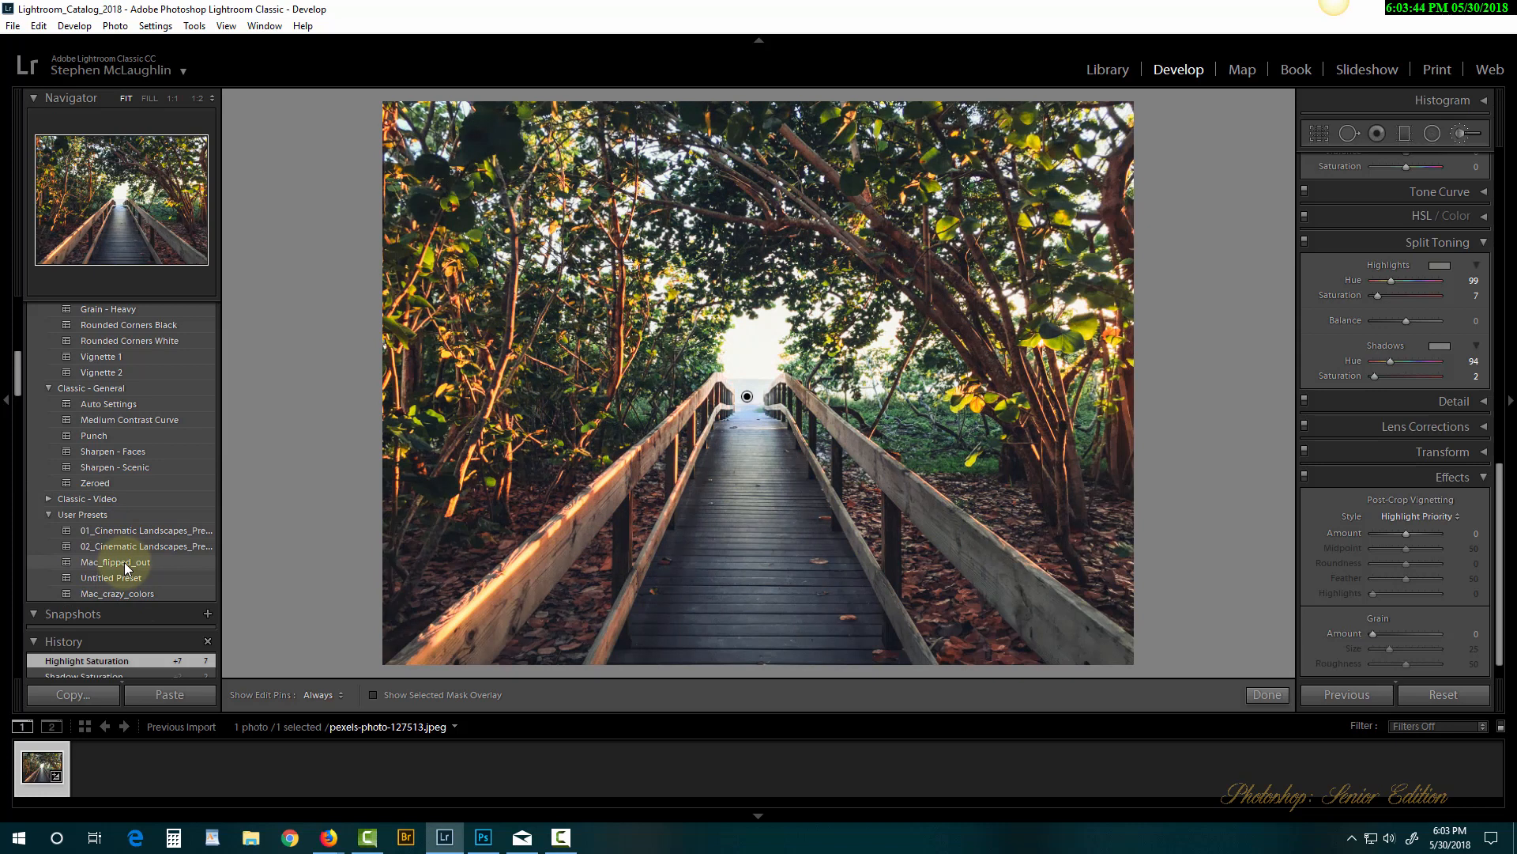
pyautogui.click(1437, 693)
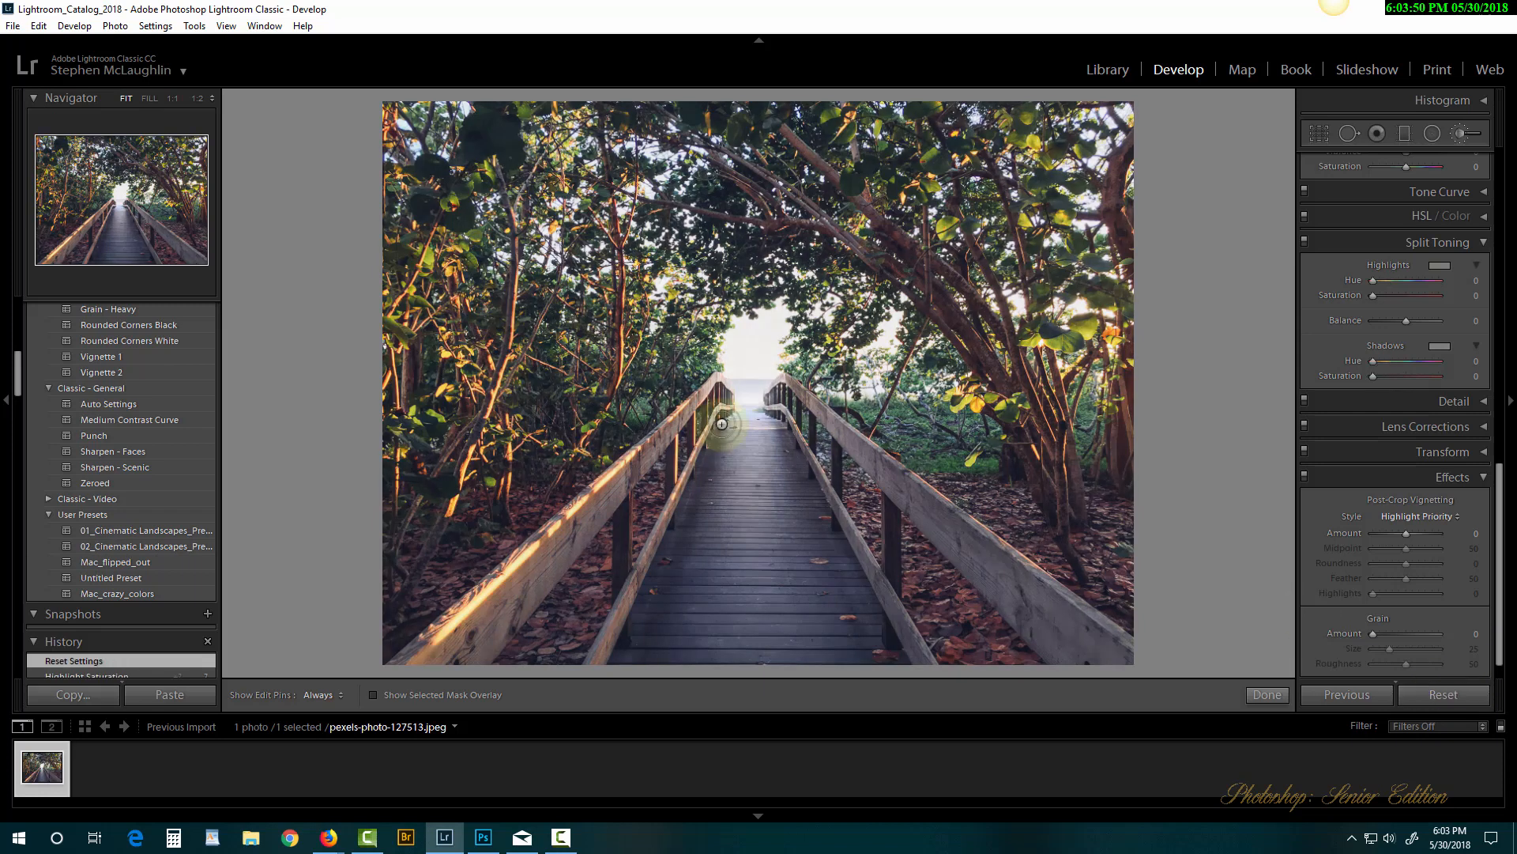
pyautogui.click(106, 561)
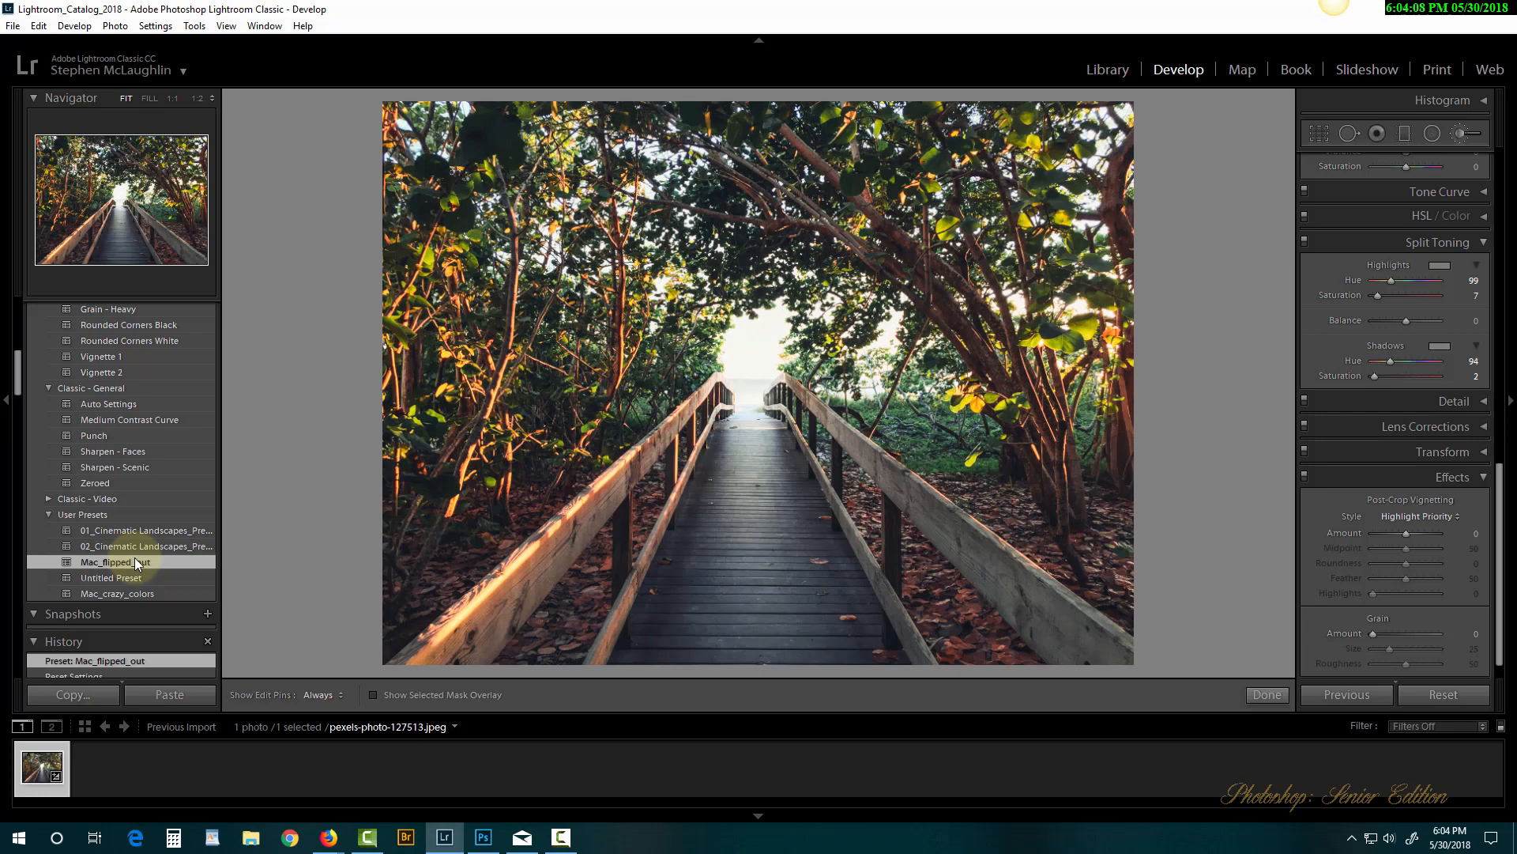
# Switch to Photoshop, restart the Camera Raw Filter to try the Mac_flipped_out user preset, and cancel without applying it.
pyautogui.click(1434, 9)
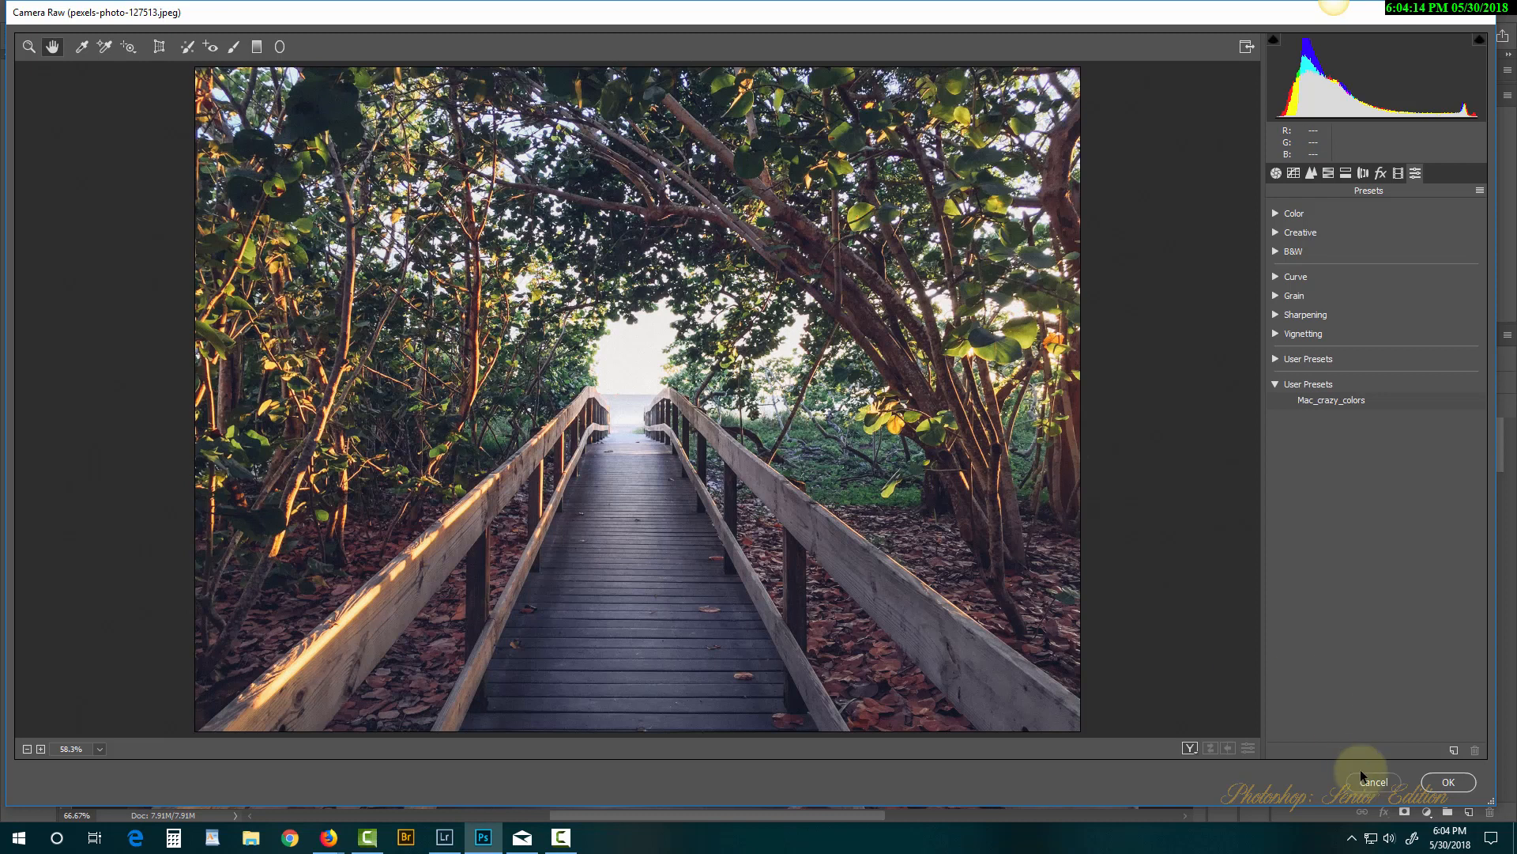
pyautogui.click(1387, 782)
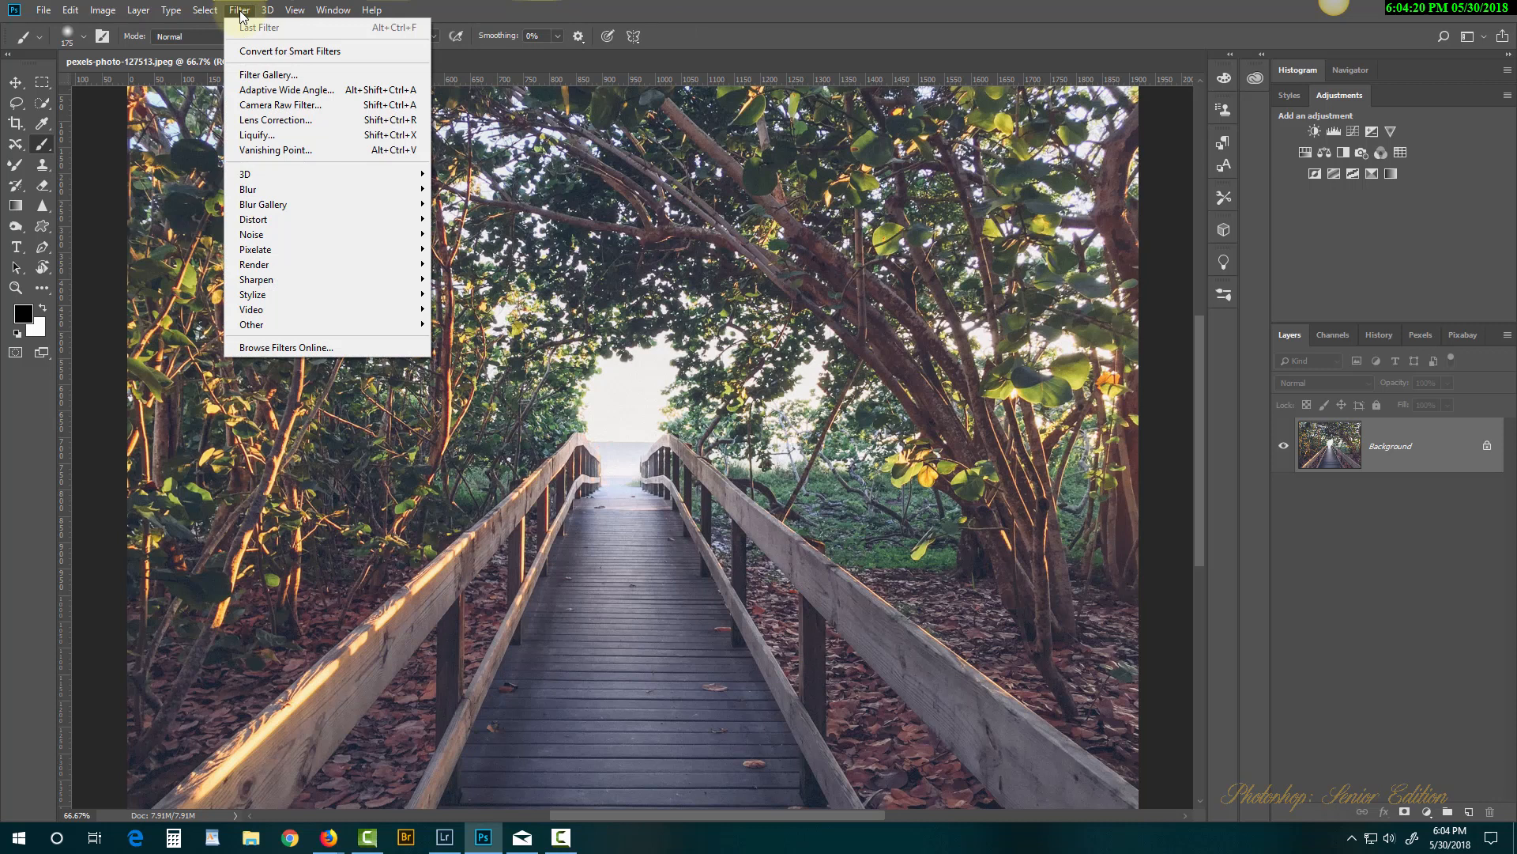
pyautogui.click(277, 105)
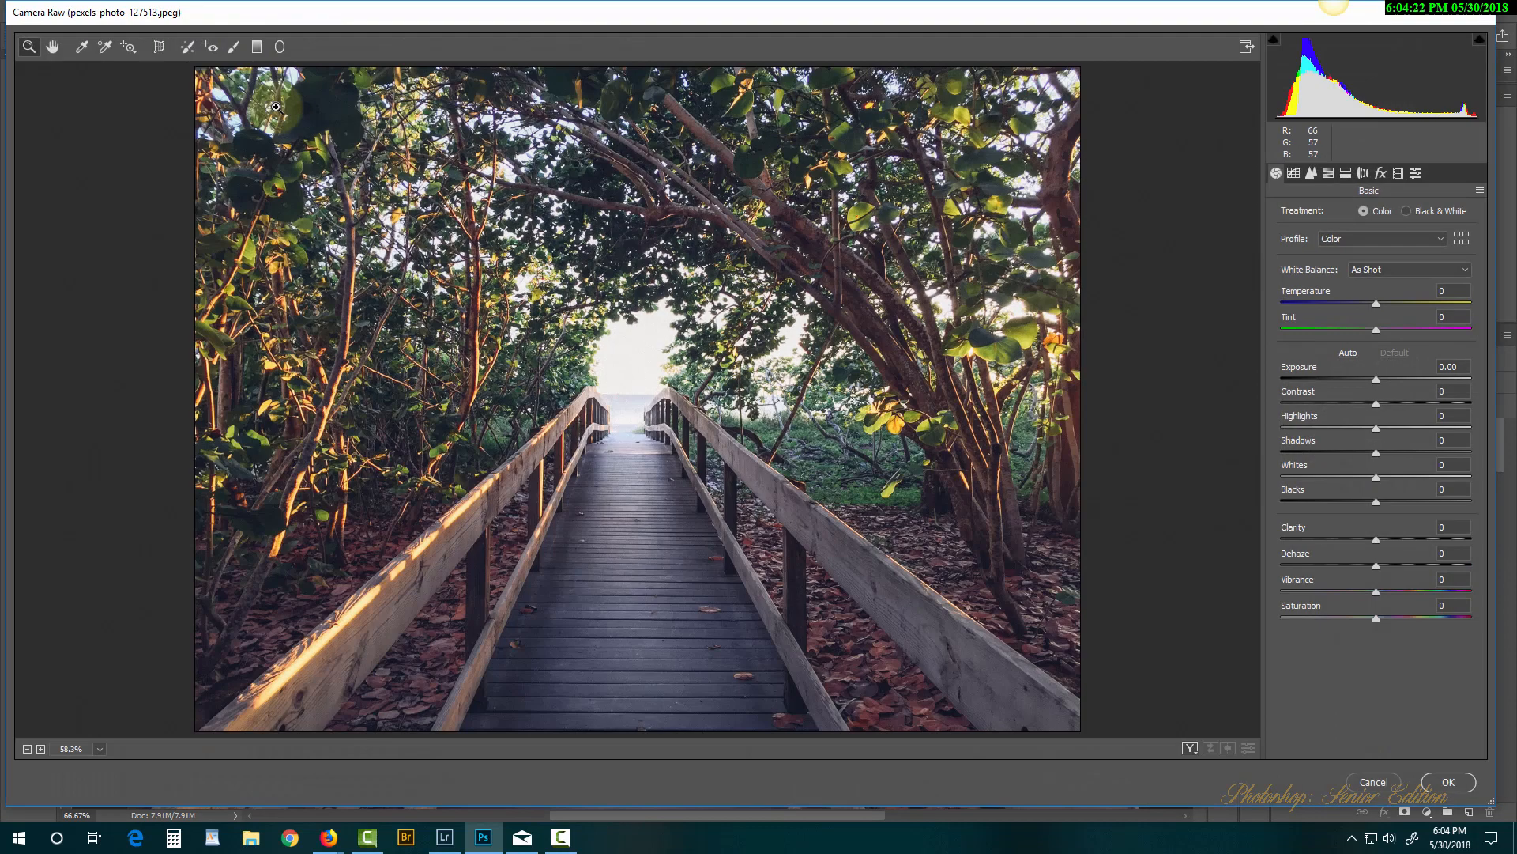
pyautogui.click(1416, 174)
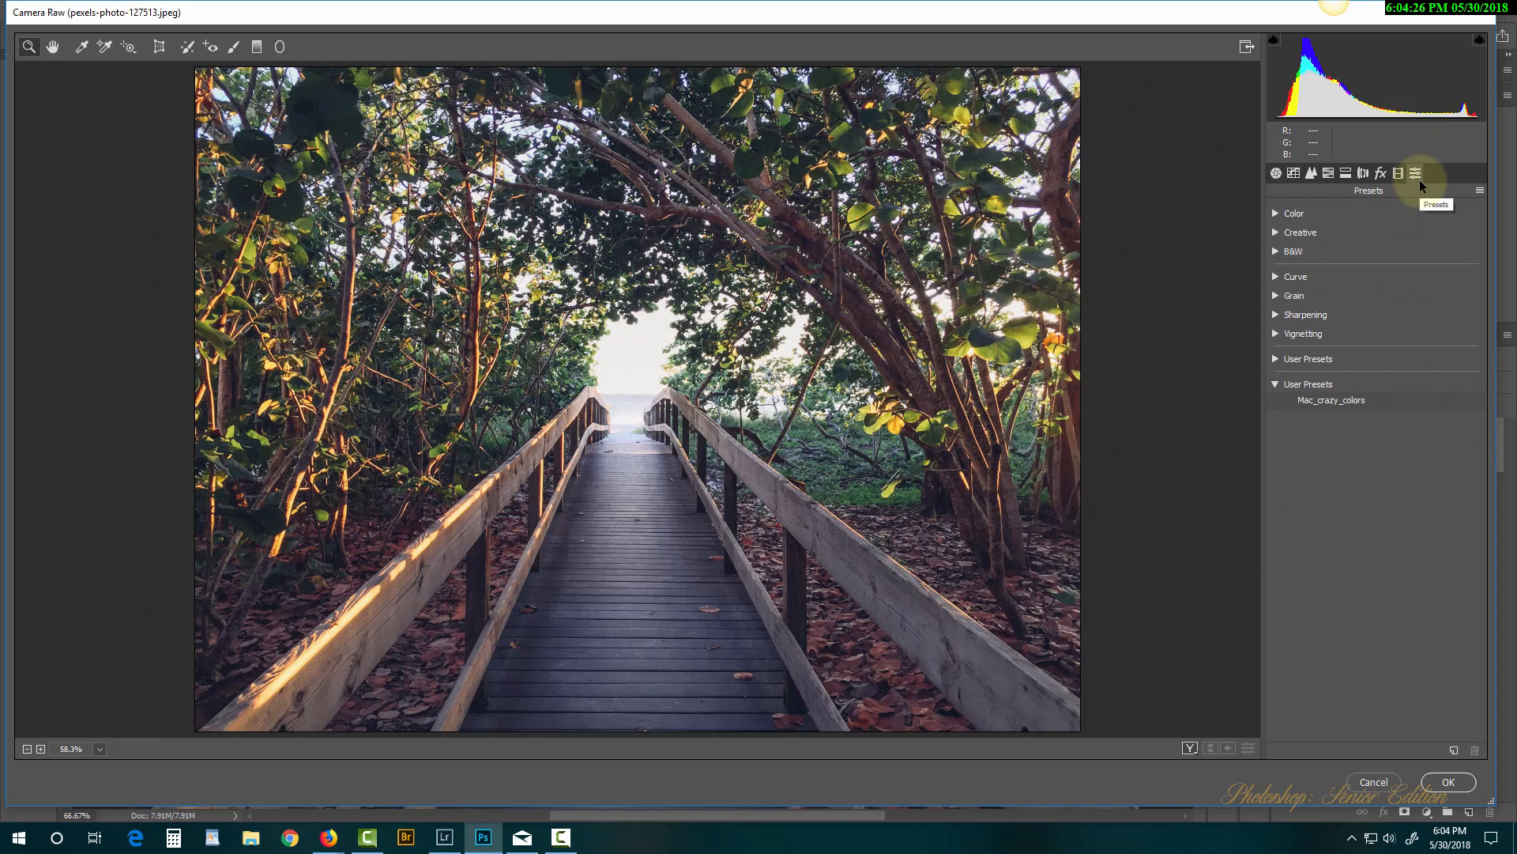
pyautogui.click(1276, 359)
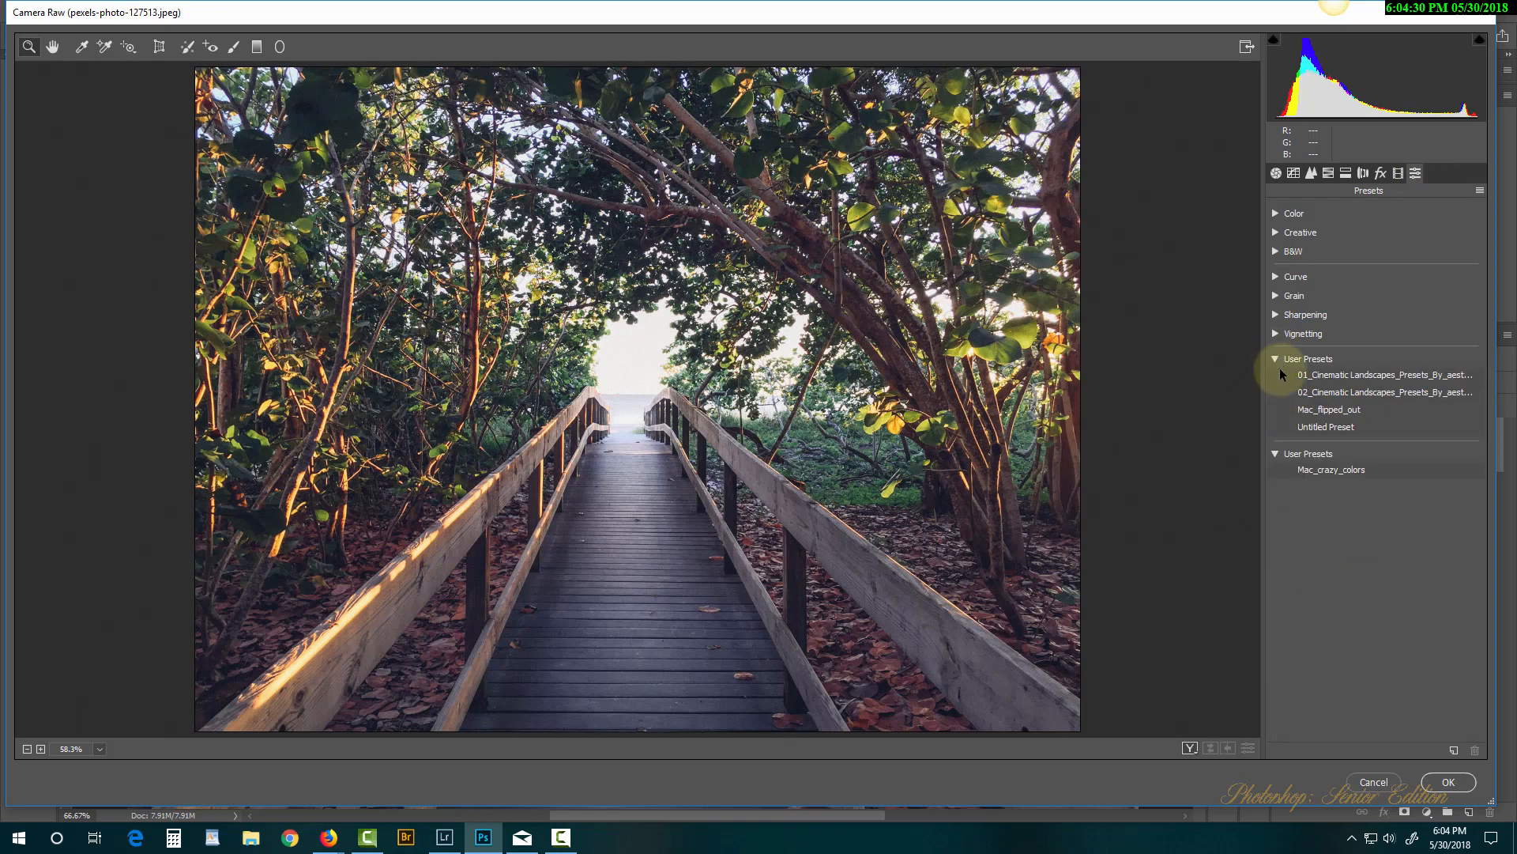
pyautogui.click(1344, 410)
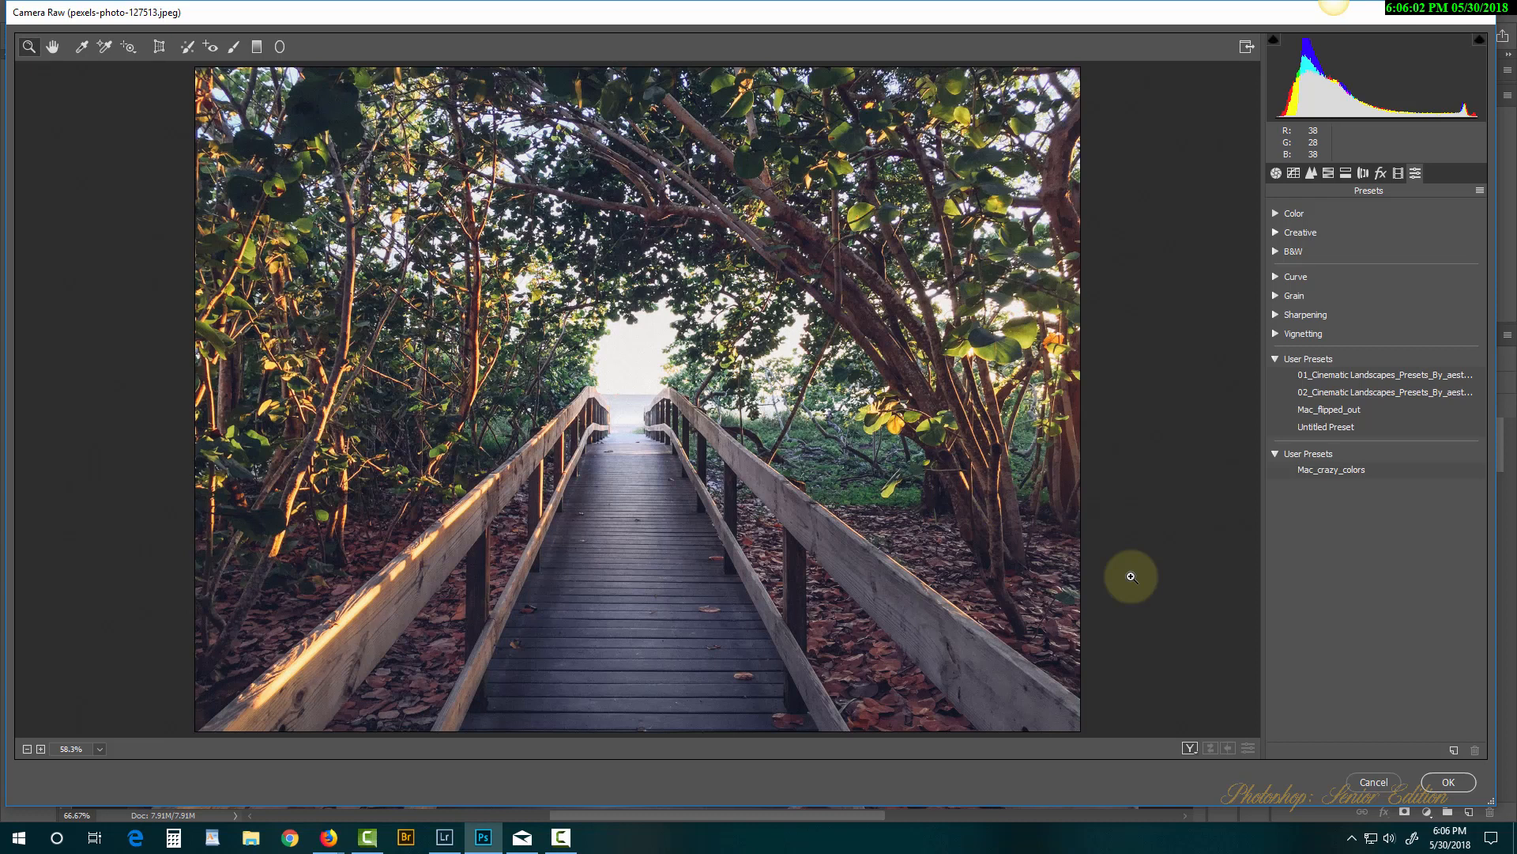
pyautogui.click(1359, 784)
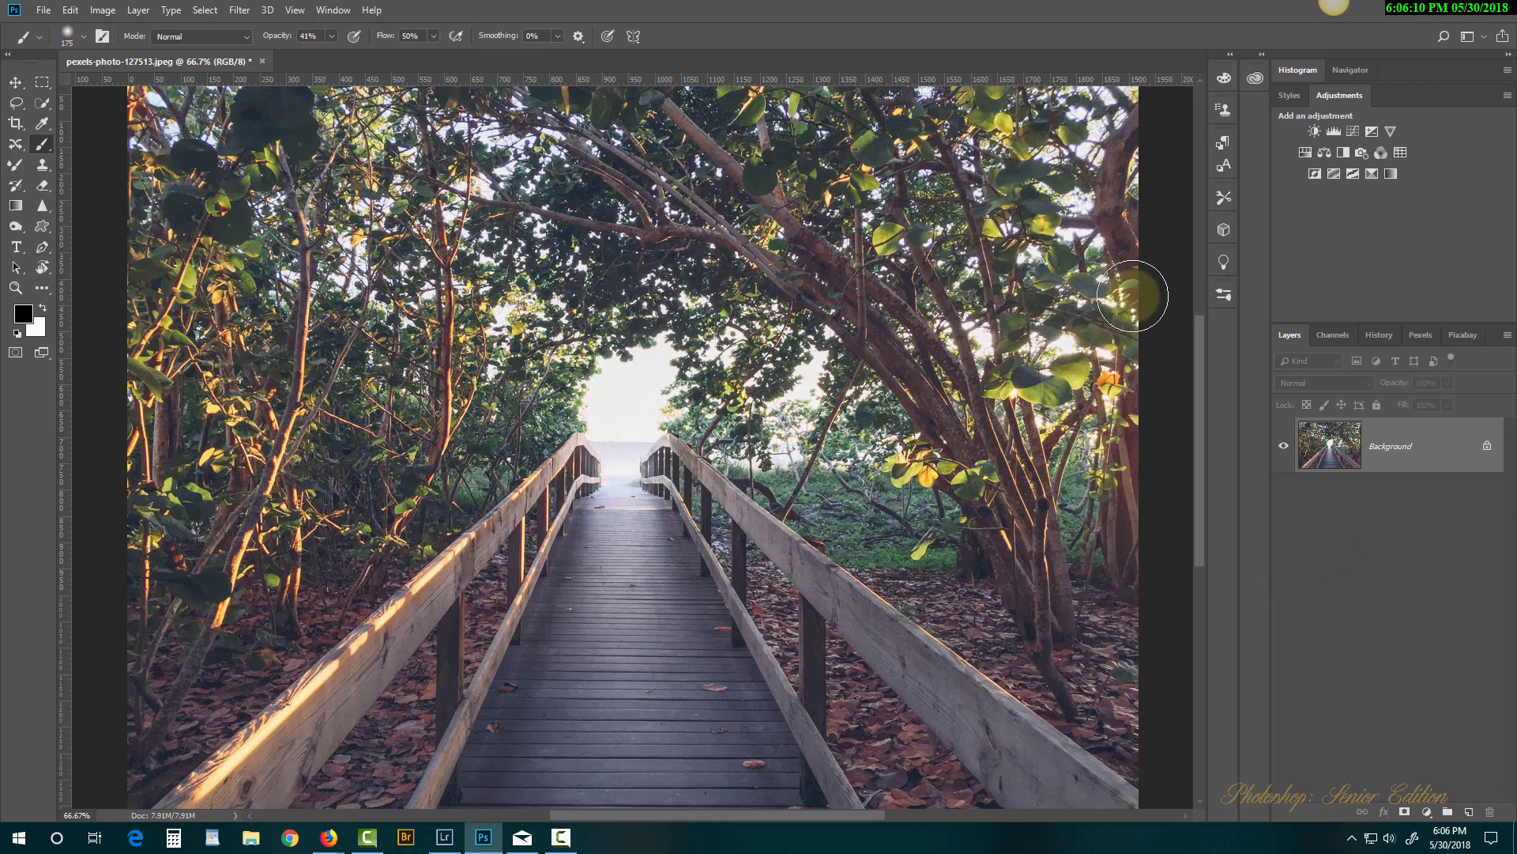
# Apply a Color Lookup adjustment to the boardwalk photo using the Mac_1.cube 3D LUT file from the Desktop.
pyautogui.click(104, 10)
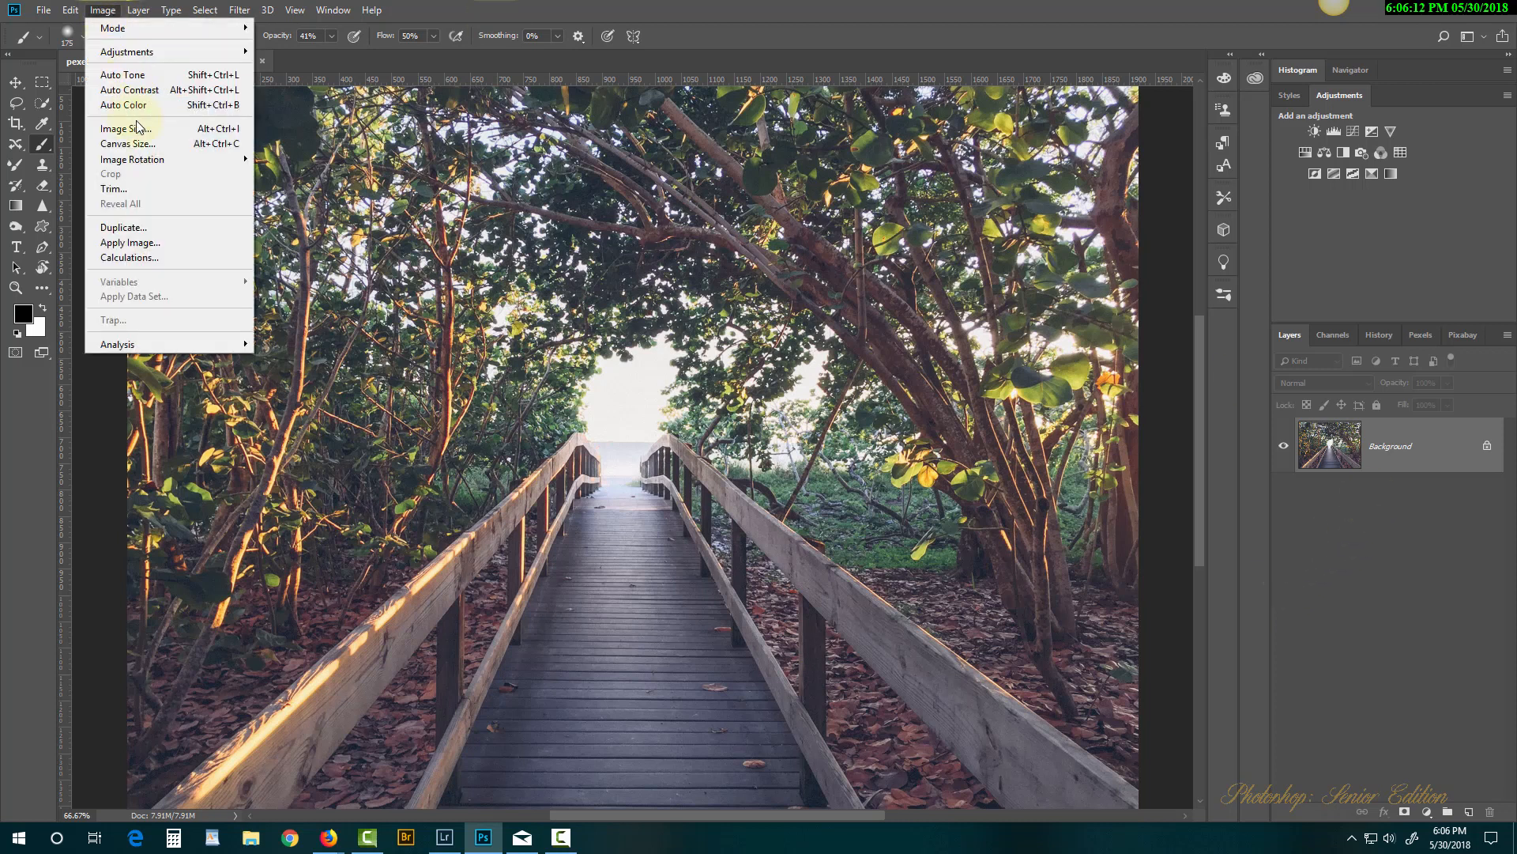
pyautogui.moveTo(140, 54)
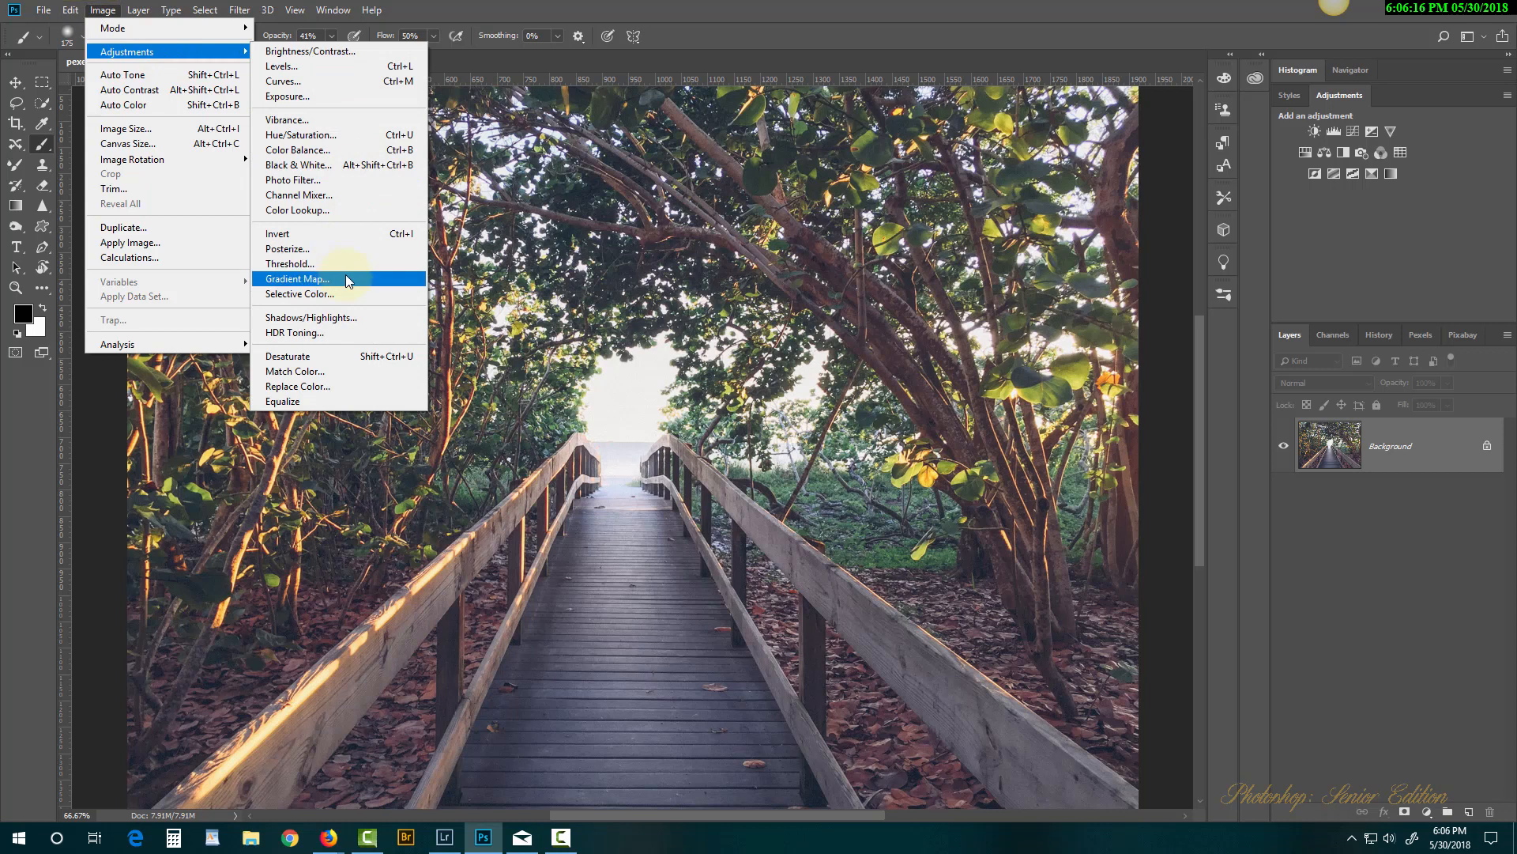
pyautogui.click(327, 211)
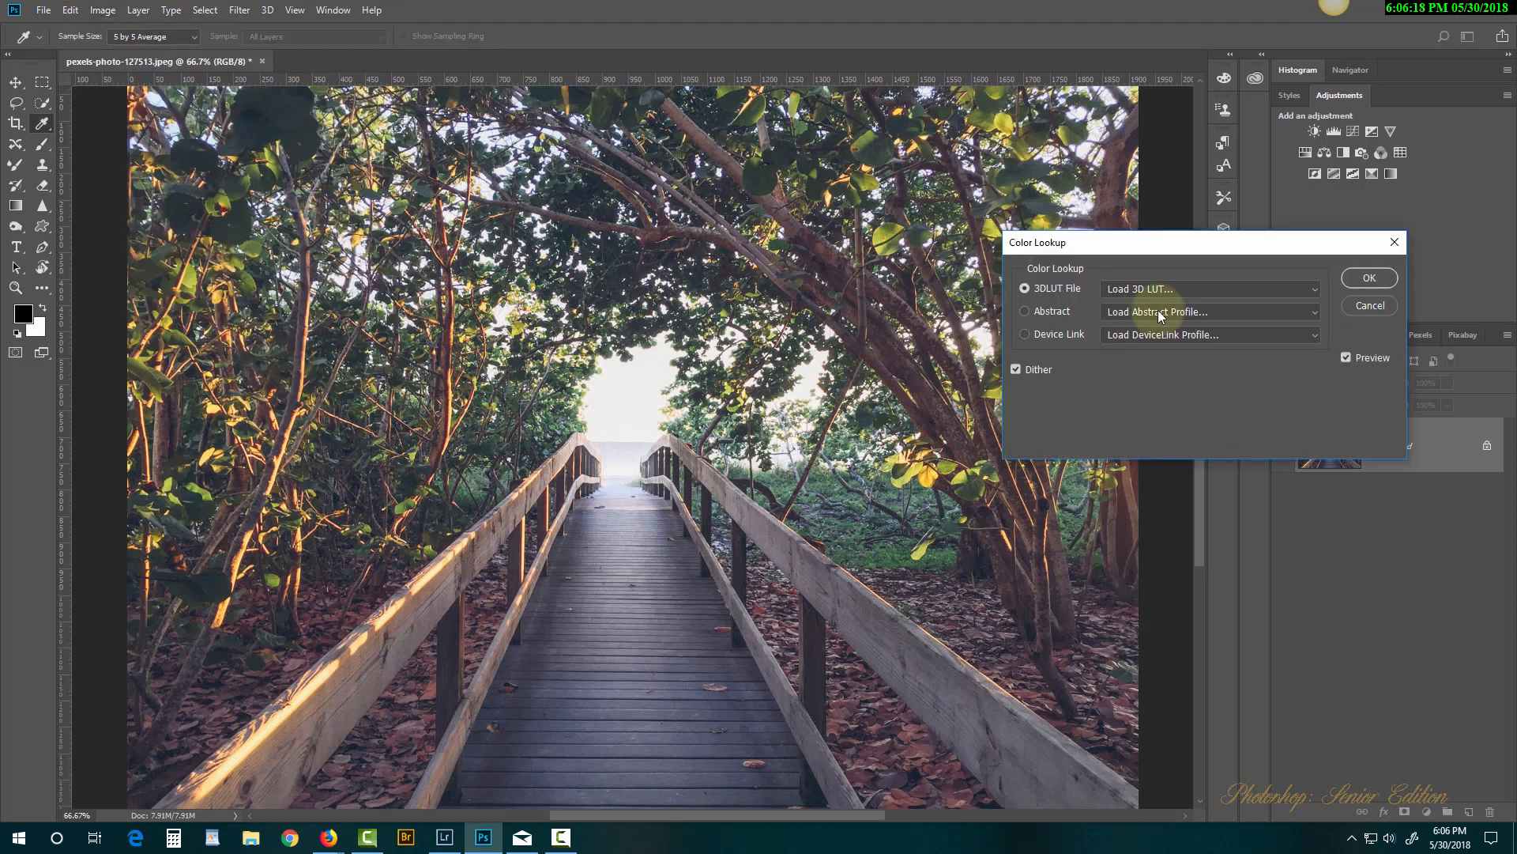
pyautogui.click(1159, 291)
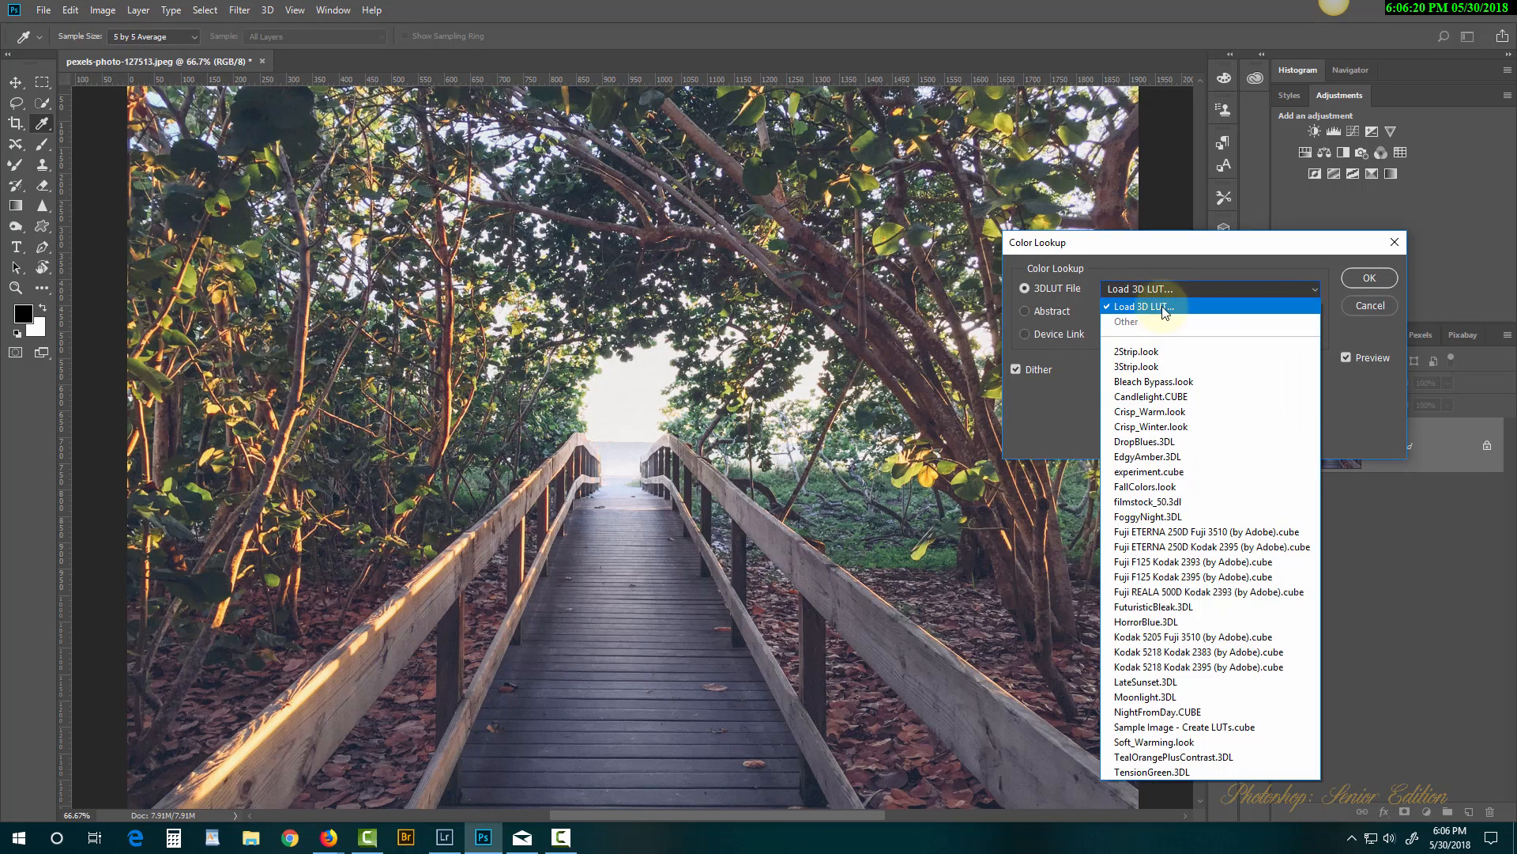
pyautogui.click(1160, 306)
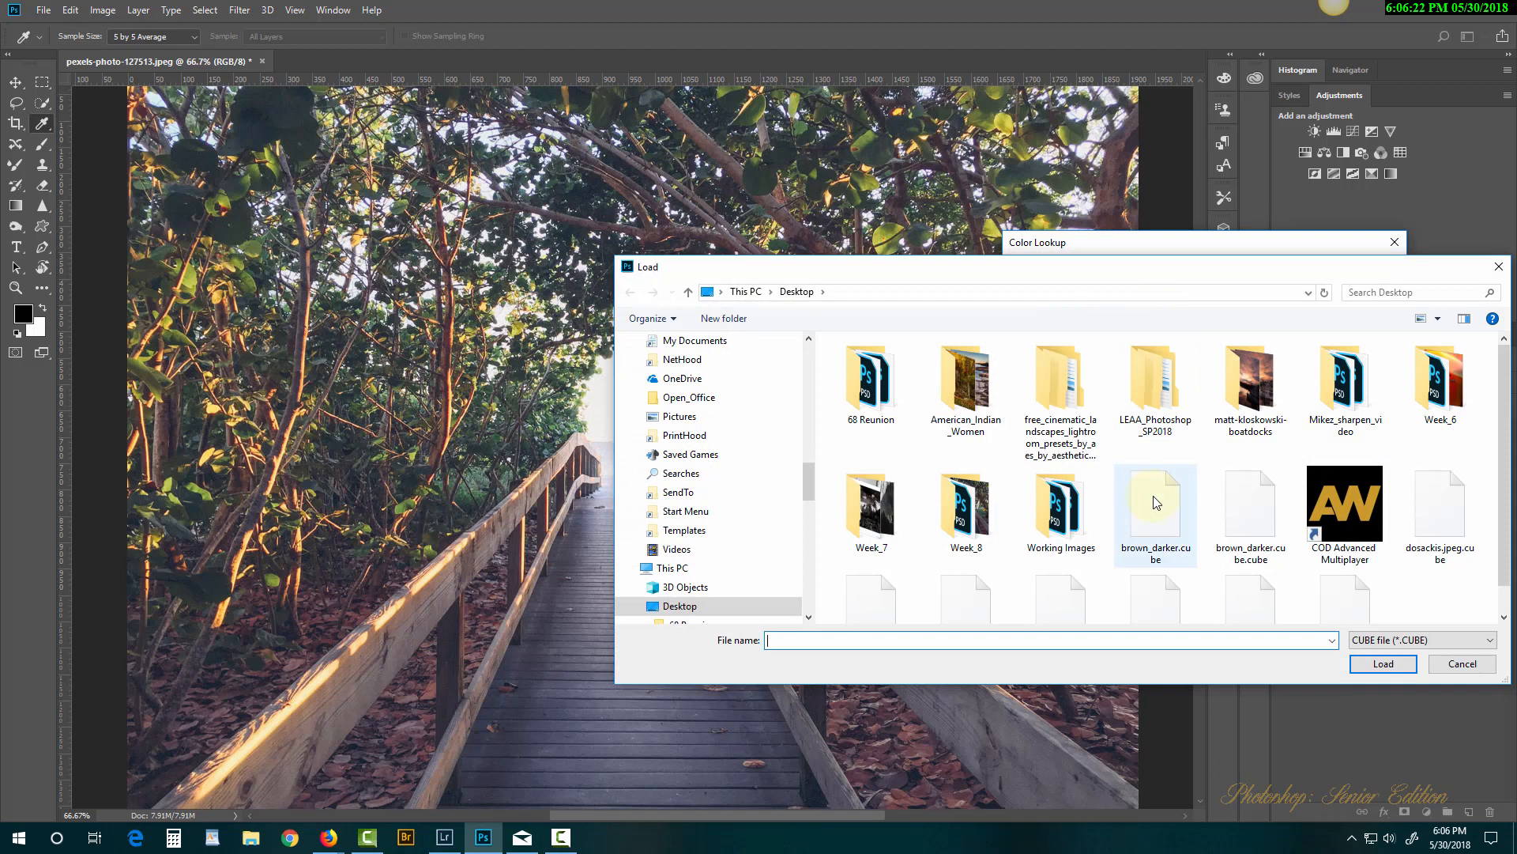
pyautogui.scroll(-1, 1154, 498)
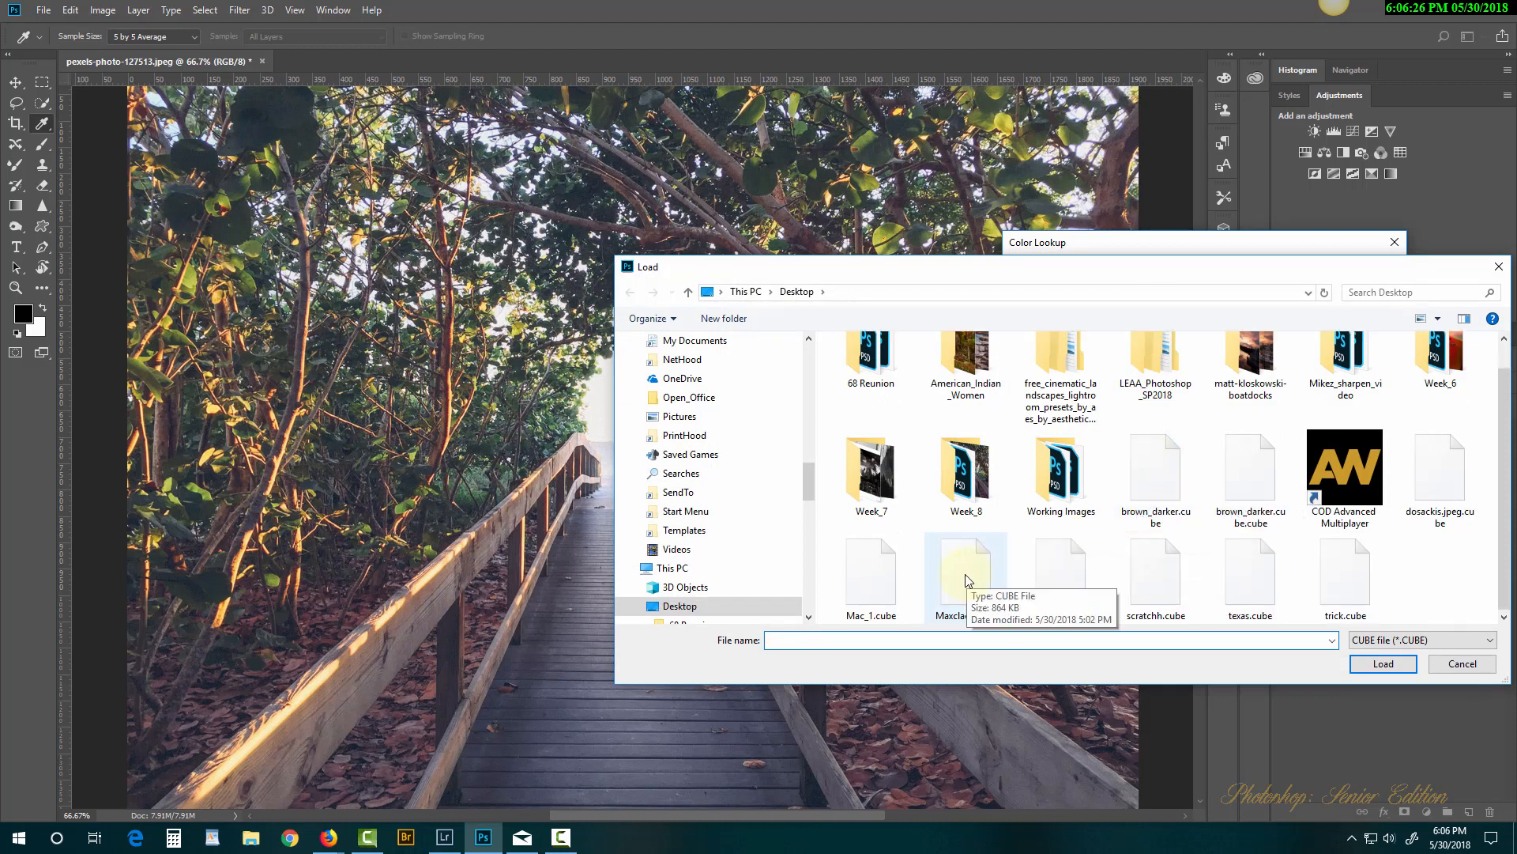
pyautogui.click(870, 576)
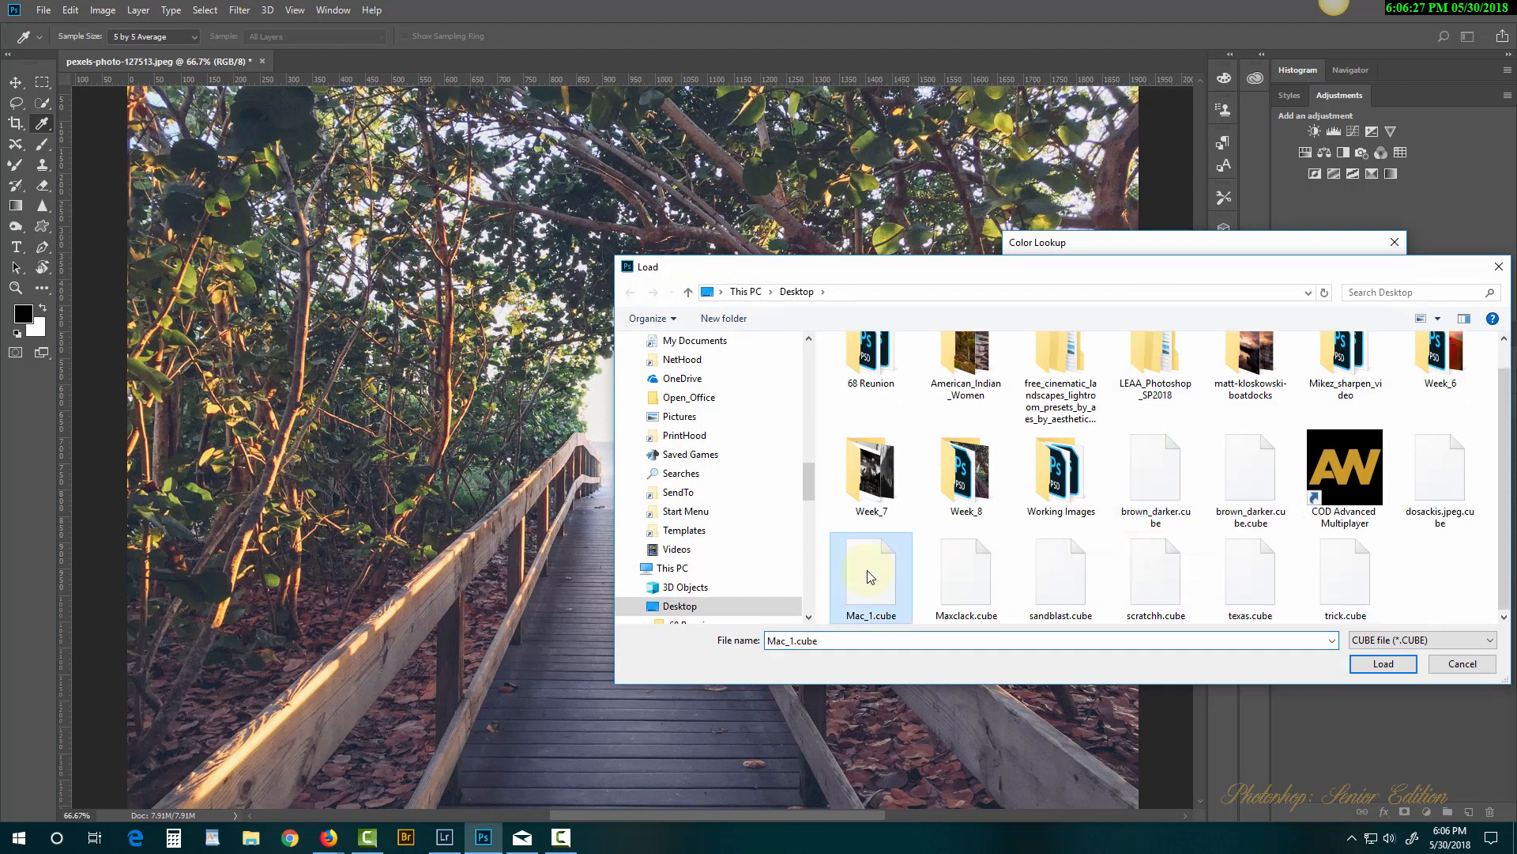
pyautogui.click(1383, 664)
pyautogui.click(1356, 282)
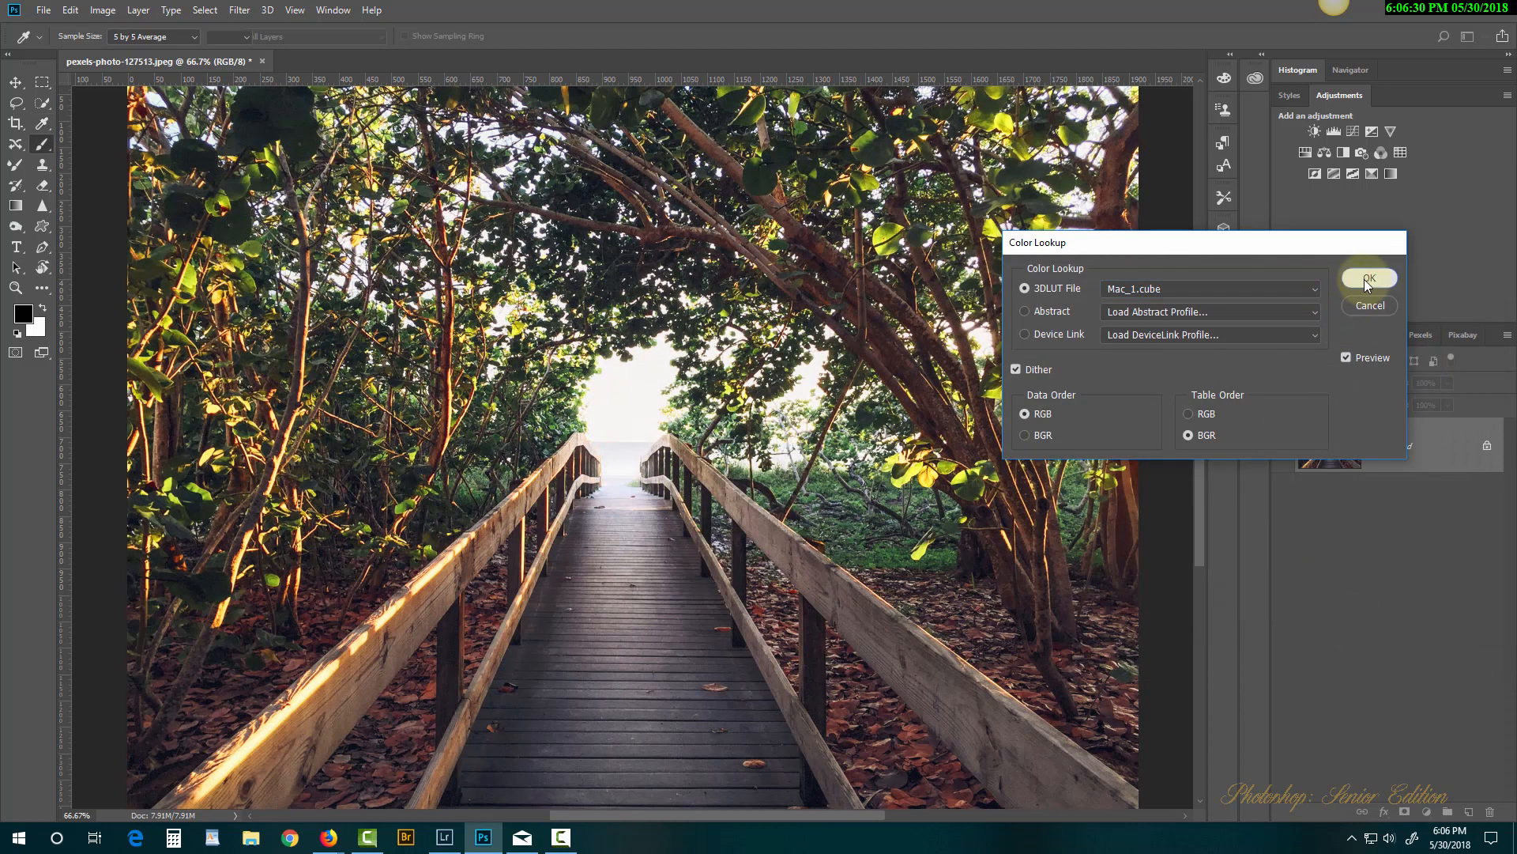
# Compare the Levels off snapshot with the Color Lookup history state, and return to the layer list with the Color Lookup state active.
pyautogui.click(1379, 337)
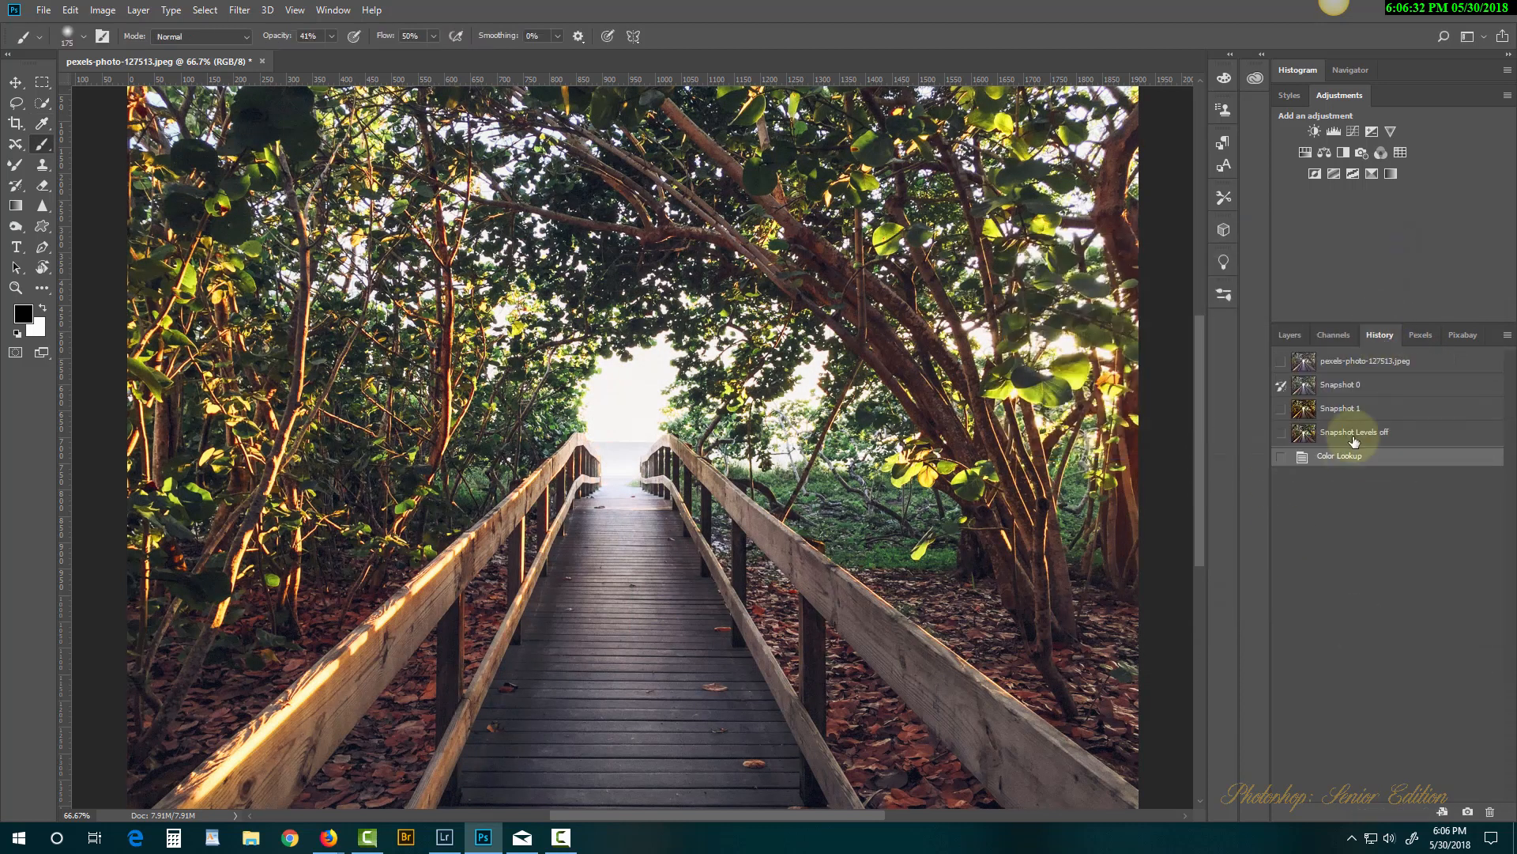
pyautogui.click(1354, 434)
pyautogui.click(1351, 456)
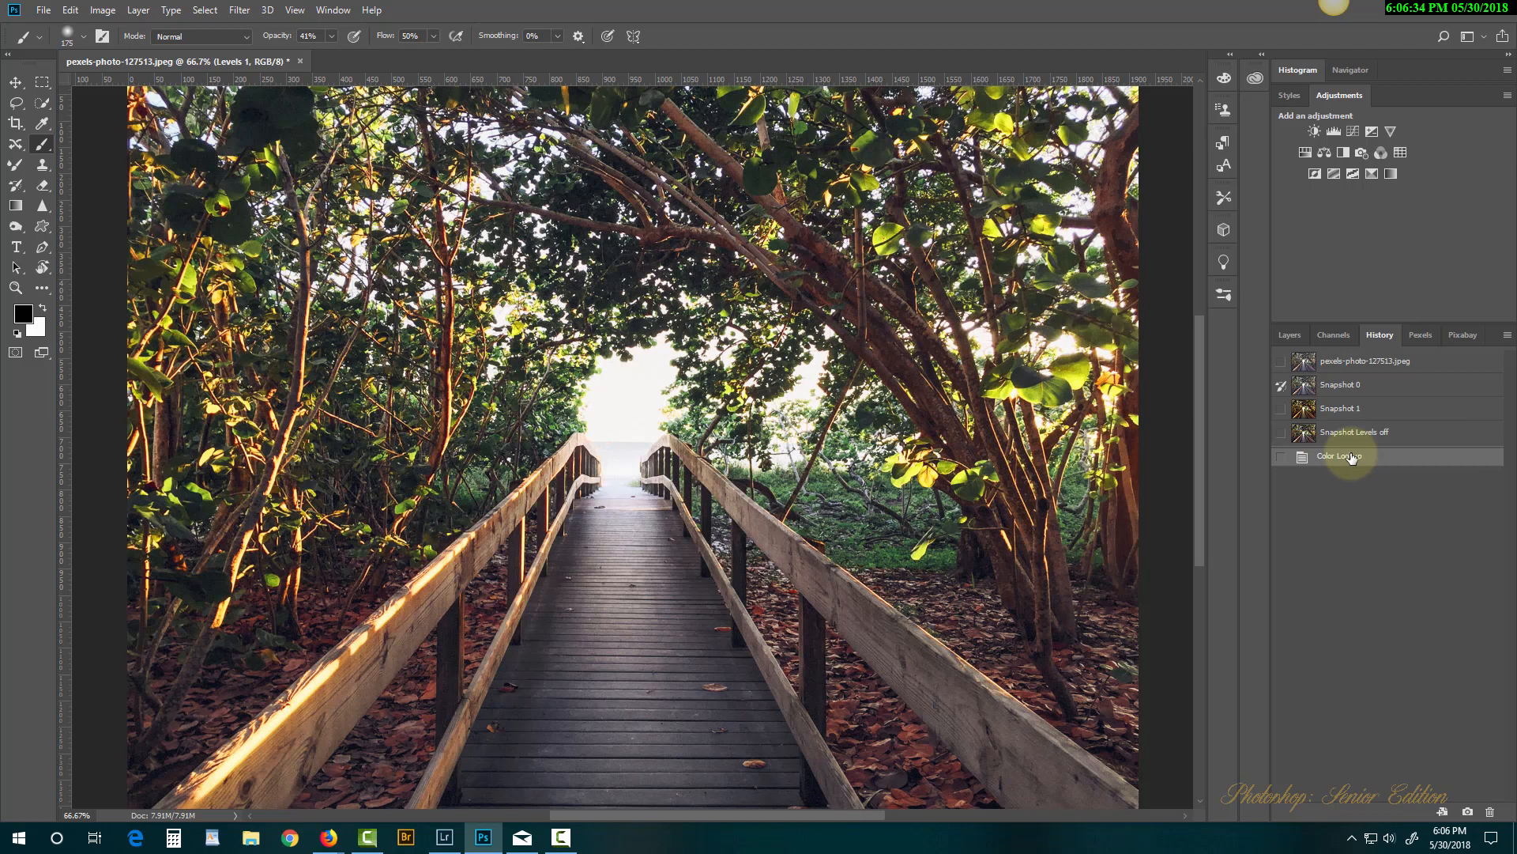
pyautogui.click(1291, 336)
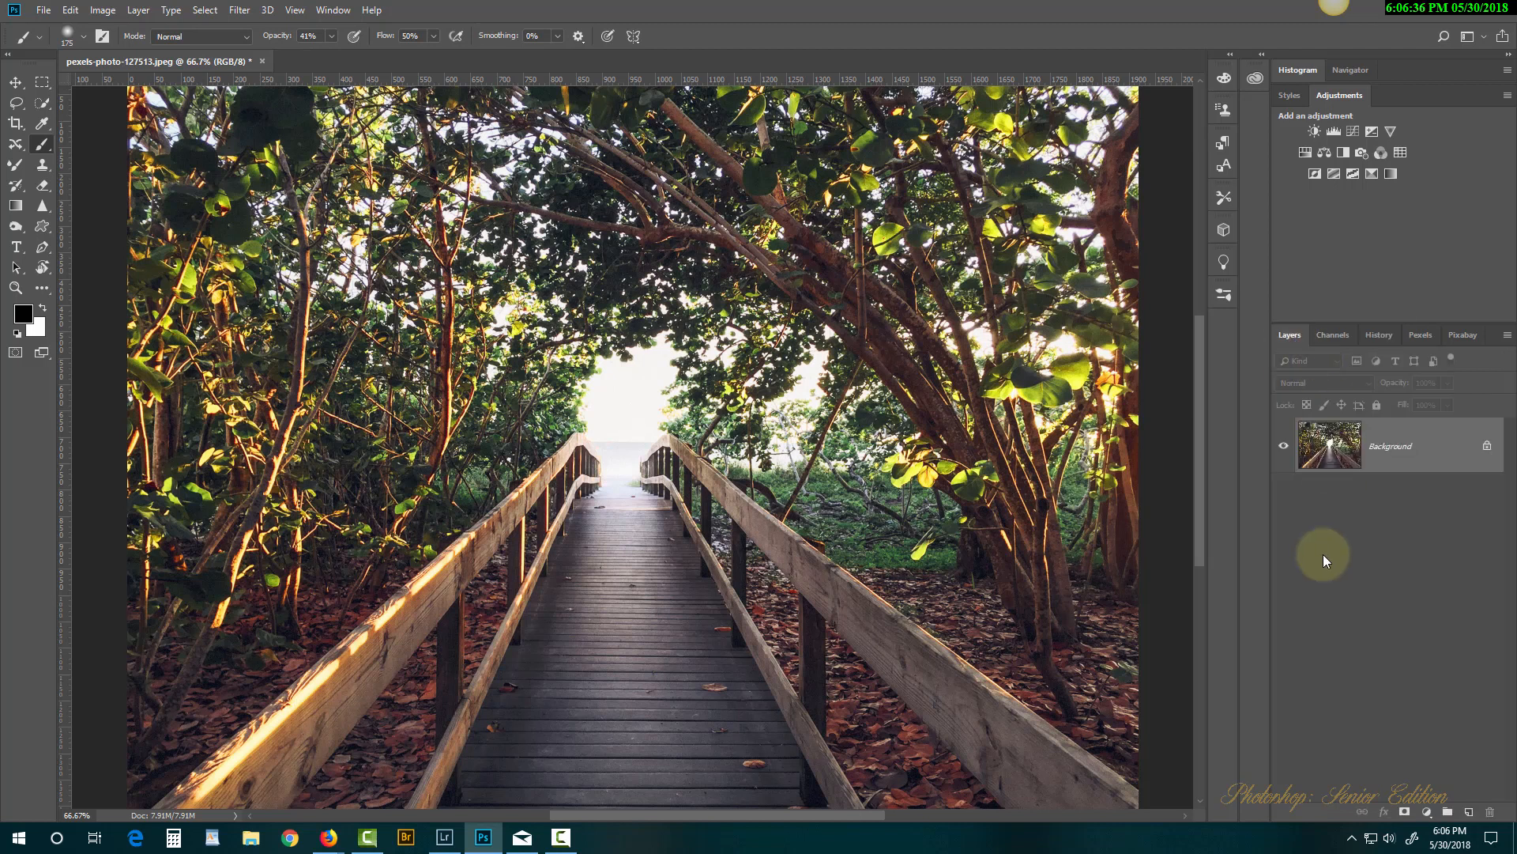